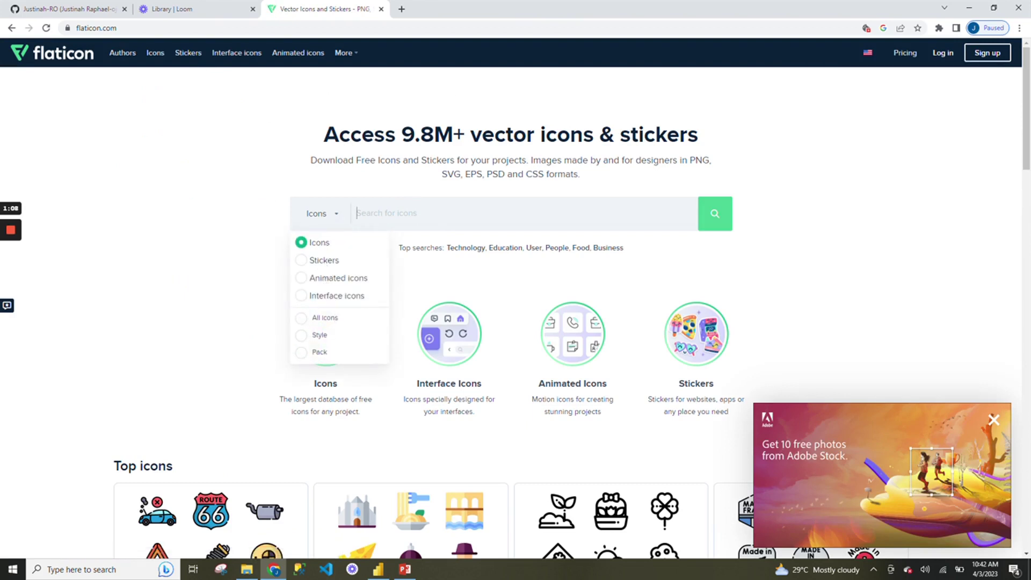
Search Flaticon icons for 'linkedin' and download the round blue LinkedIn icon as a free PNG.
left_click(319, 242)
type("L")
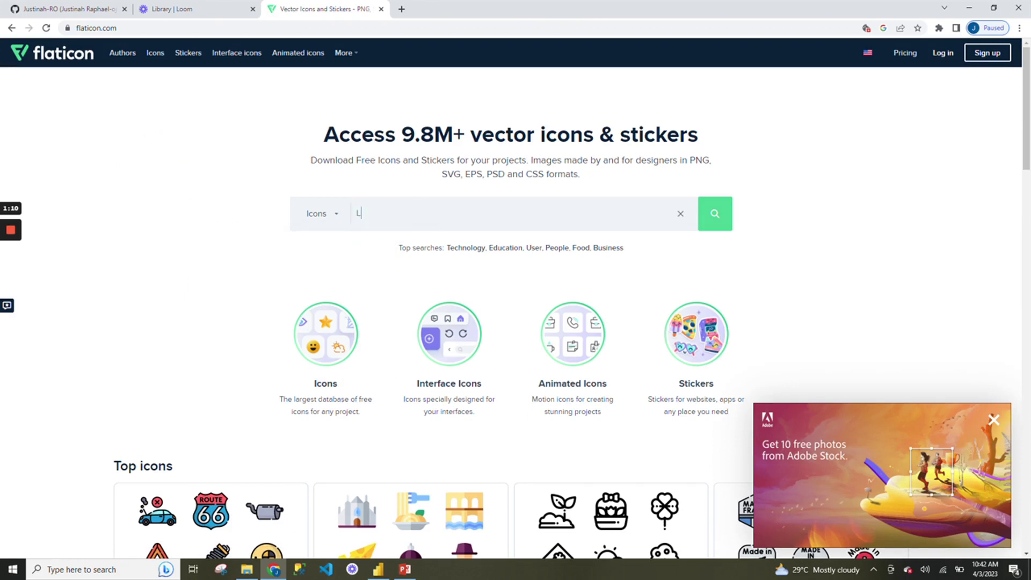
type("i")
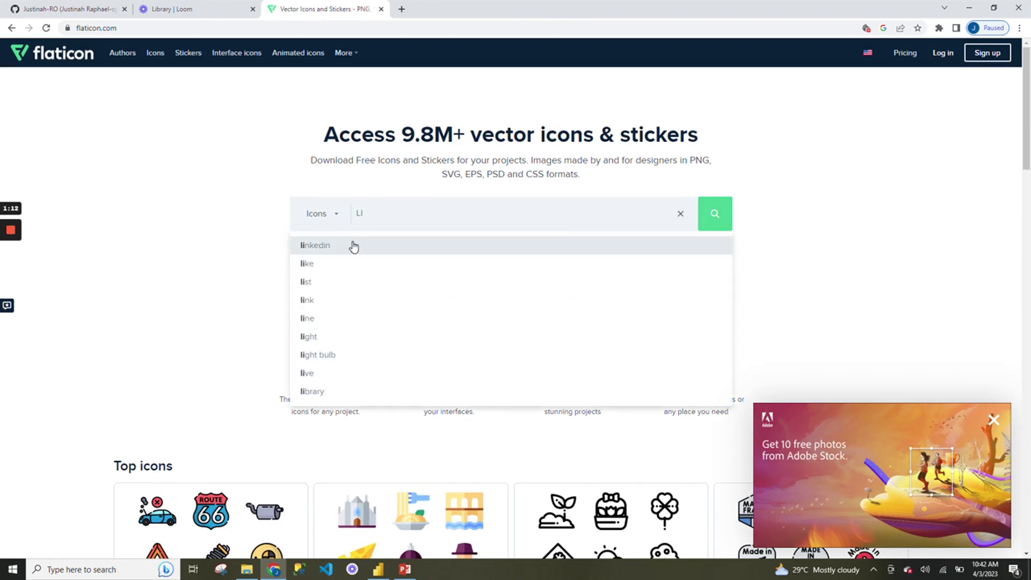
left_click(353, 245)
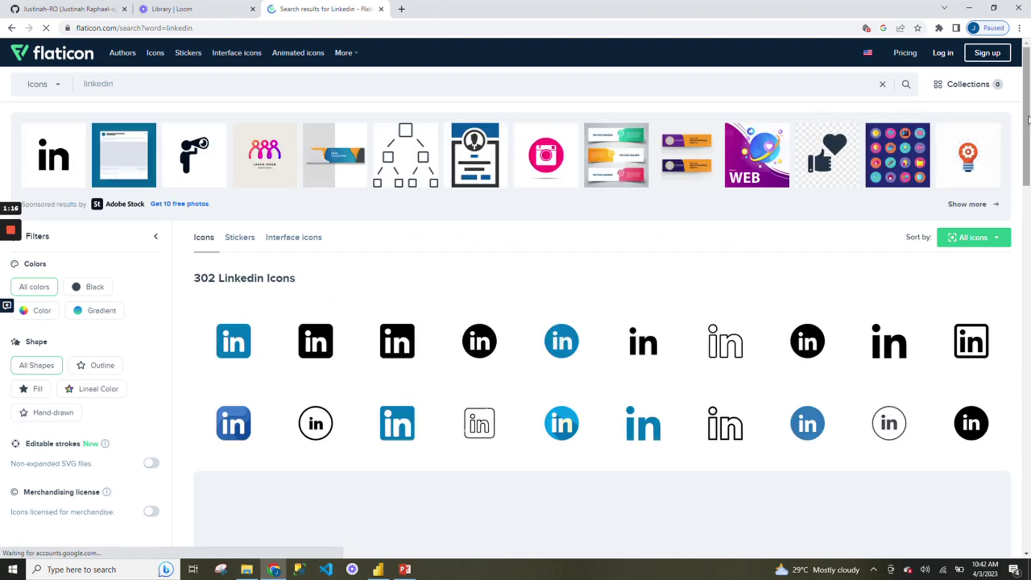
left_click_drag(1027, 119, 1029, 235)
mouse_move(1000, 260)
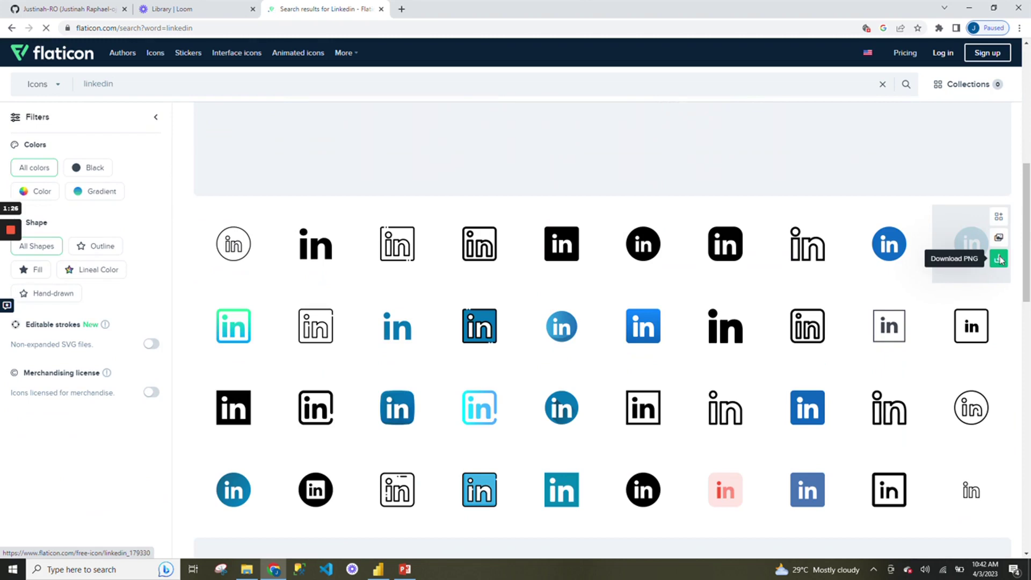
left_click(1000, 259)
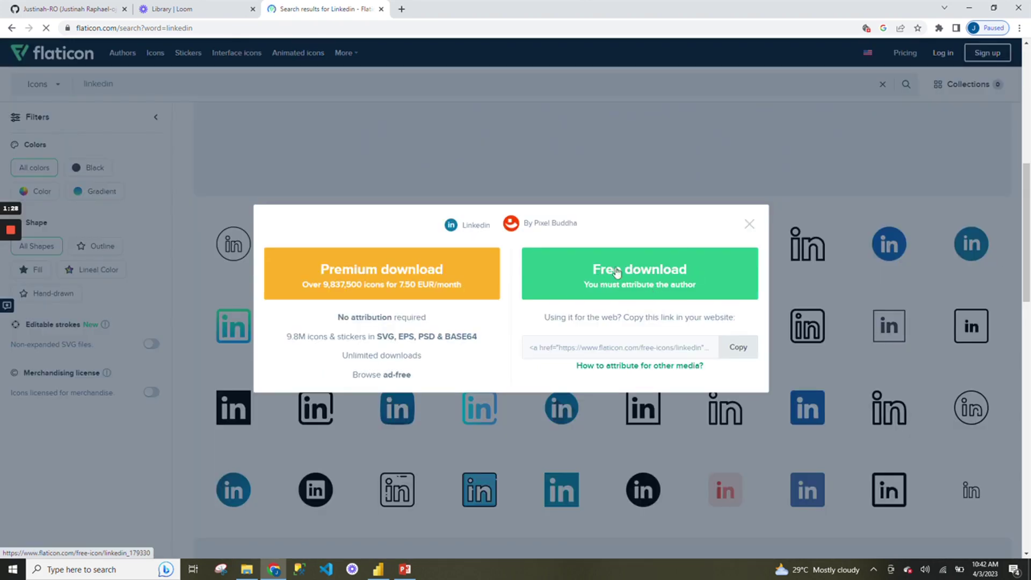
left_click(750, 225)
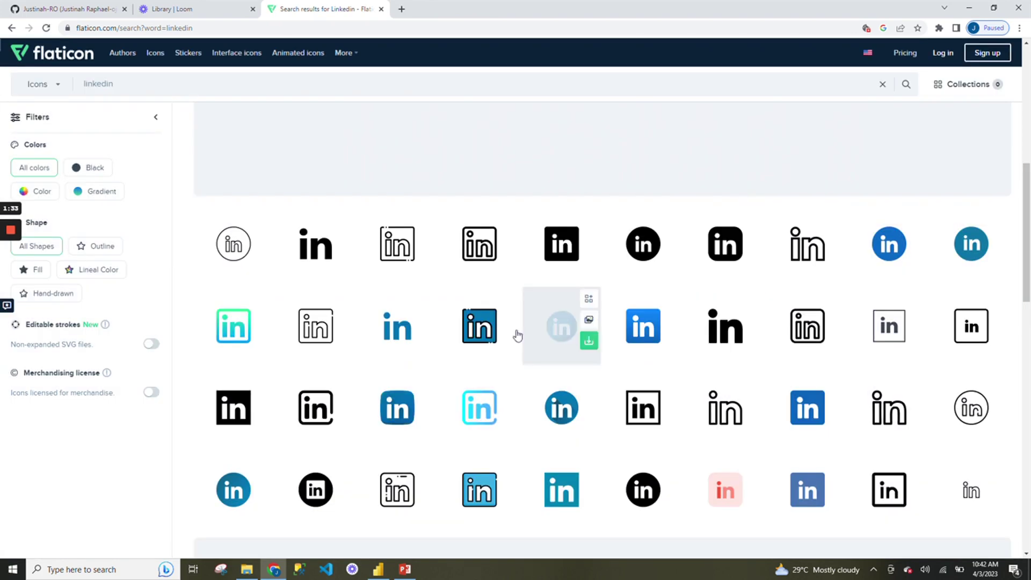
left_click(409, 571)
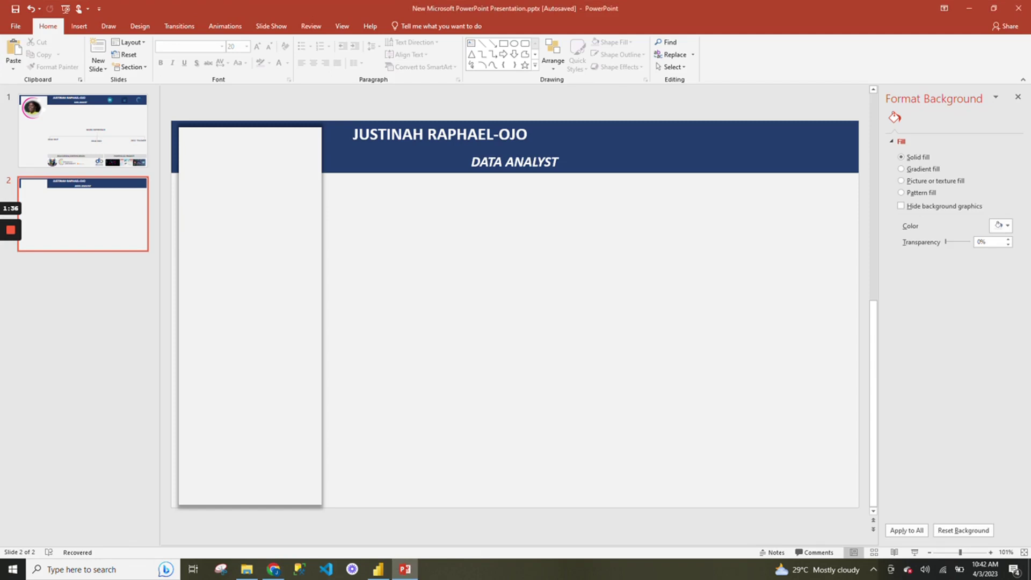
Insert the github, briefcase and linkedin pictures from the yt folder onto slide 2.
left_click(73, 27)
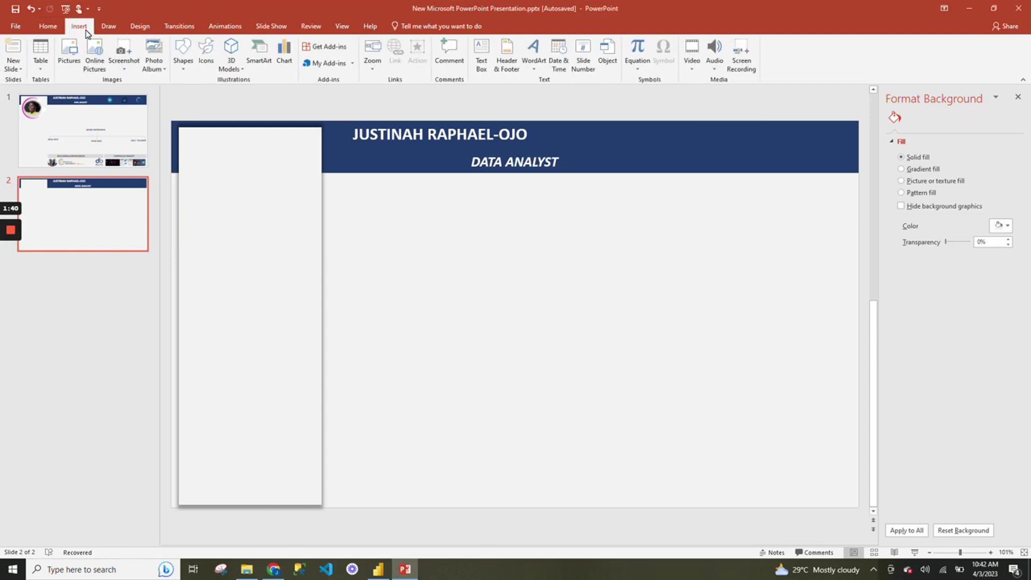
left_click(69, 51)
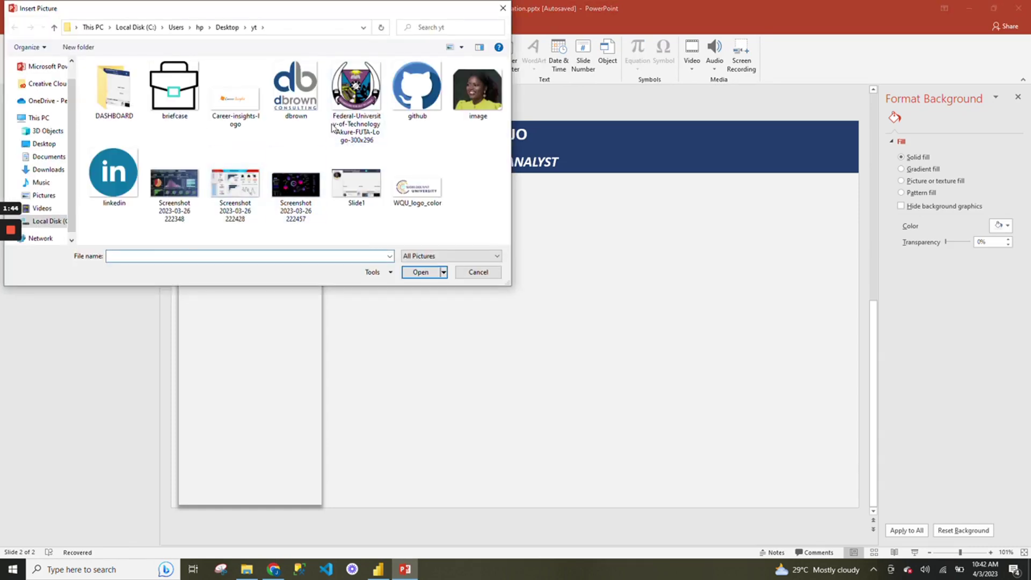
left_click(407, 100)
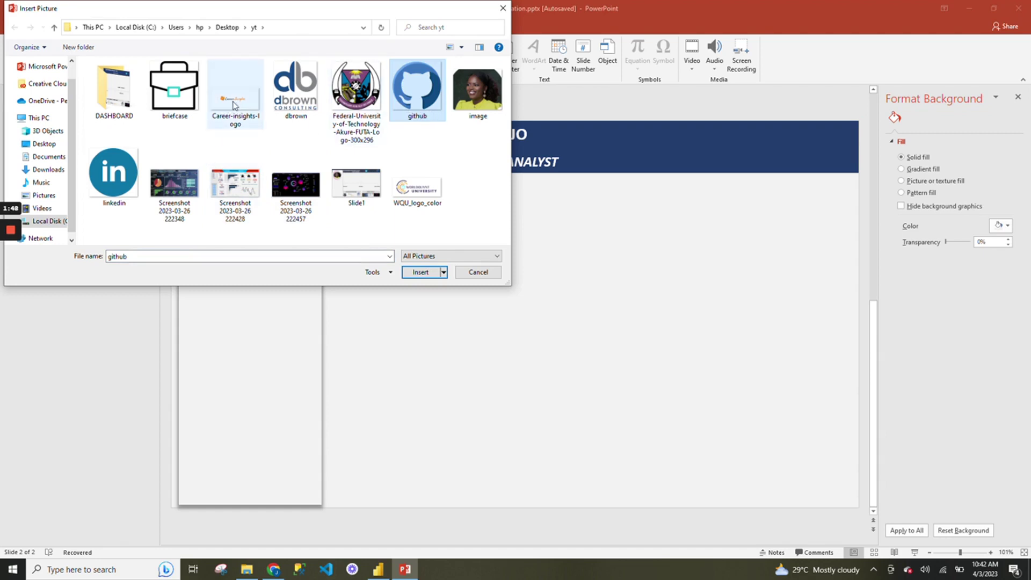
left_click(191, 102, "ctrl")
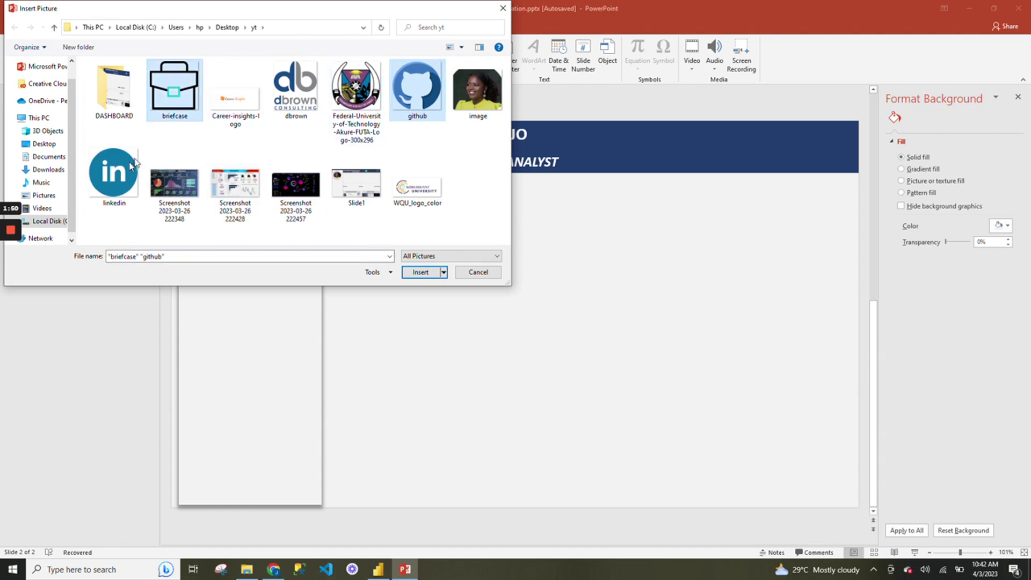
left_click(118, 174, "ctrl")
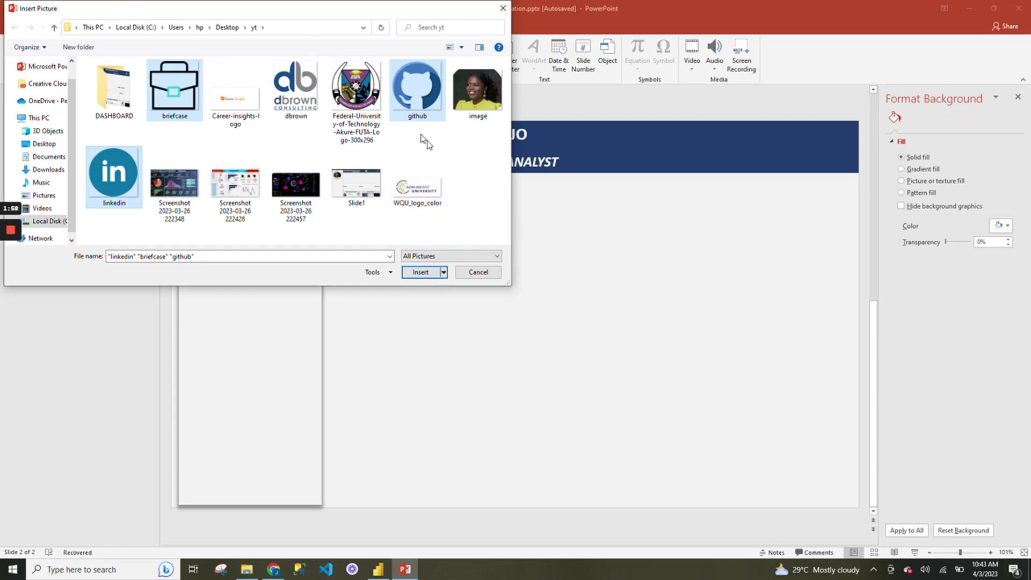
left_click(428, 278)
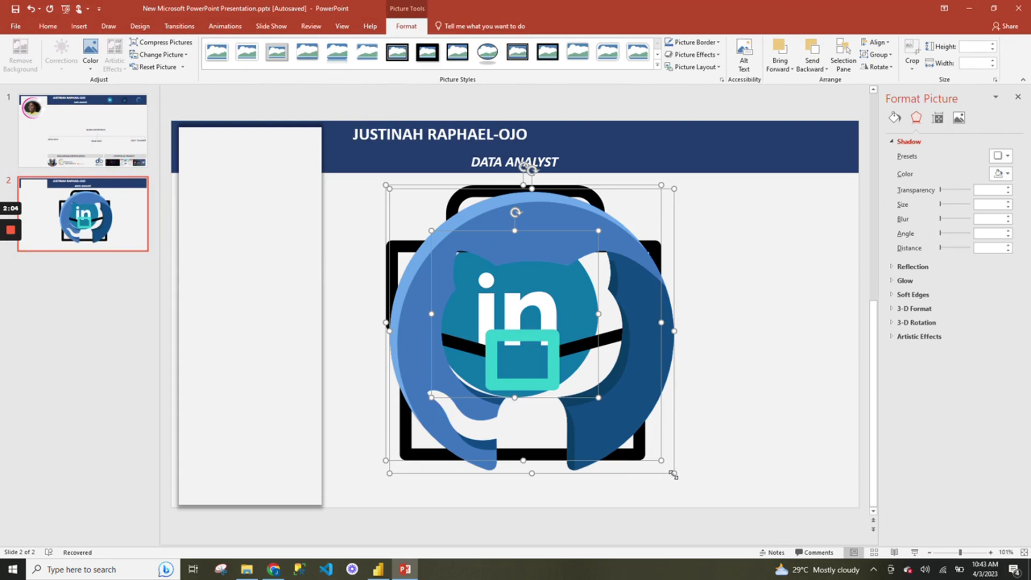
Shrink the three inserted pictures to icon size and pull them apart.
left_click_drag(673, 475, 469, 268)
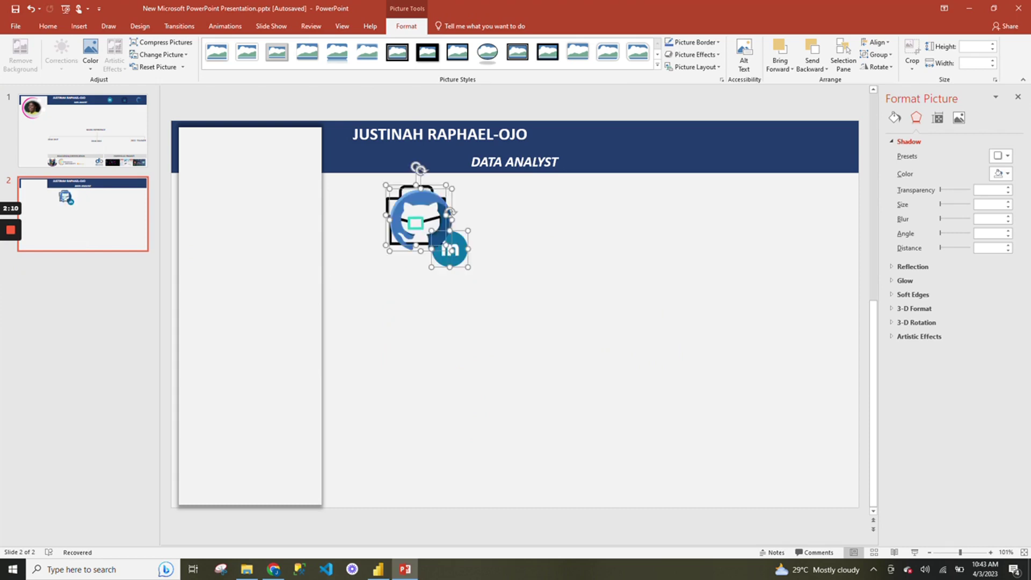
left_click_drag(424, 226, 504, 300)
left_click(515, 299)
left_click(611, 315)
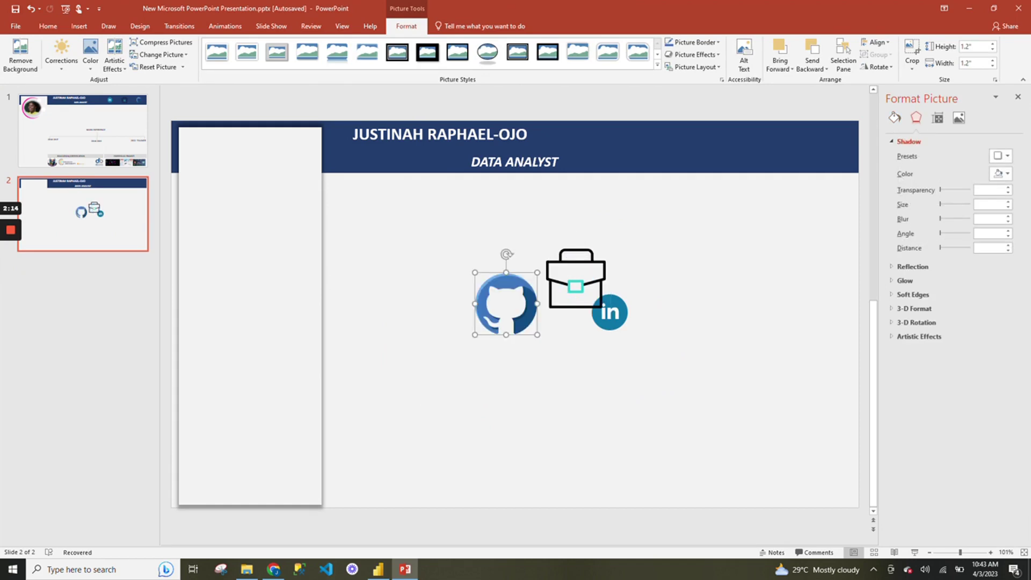
left_click(610, 312)
Line up the LinkedIn, briefcase and GitHub icons across the navy header's right side.
left_click_drag(610, 313, 654, 147)
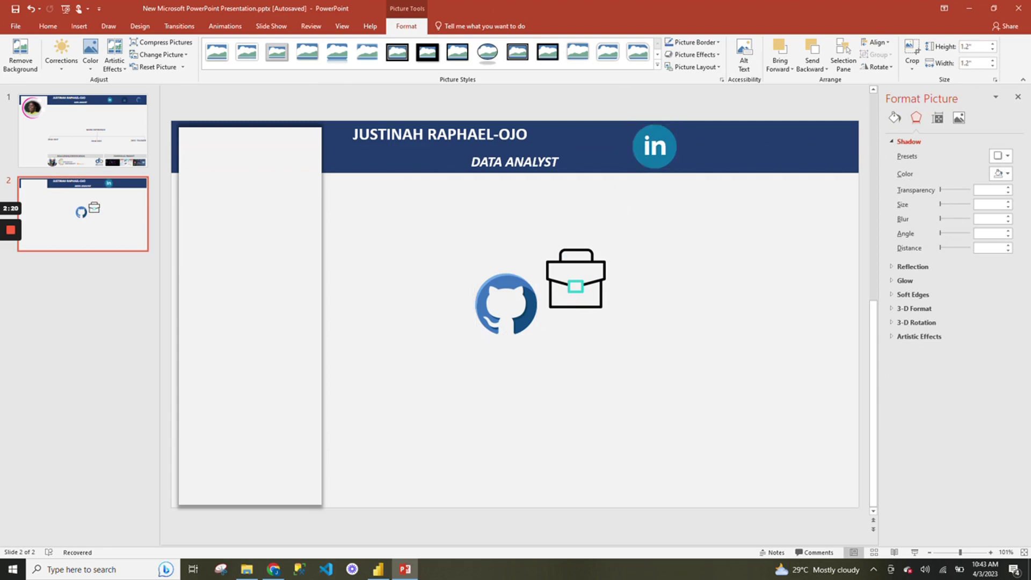
left_click_drag(576, 278, 731, 149)
left_click_drag(506, 304, 807, 151)
left_click(746, 203)
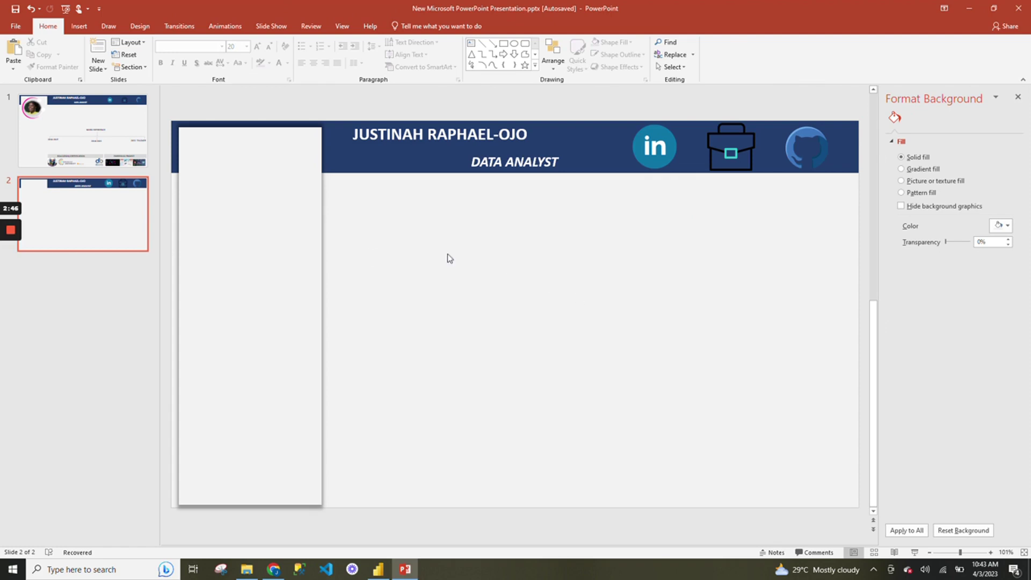
Draw a 1.86" circle at the top of the left sidebar.
left_click(80, 27)
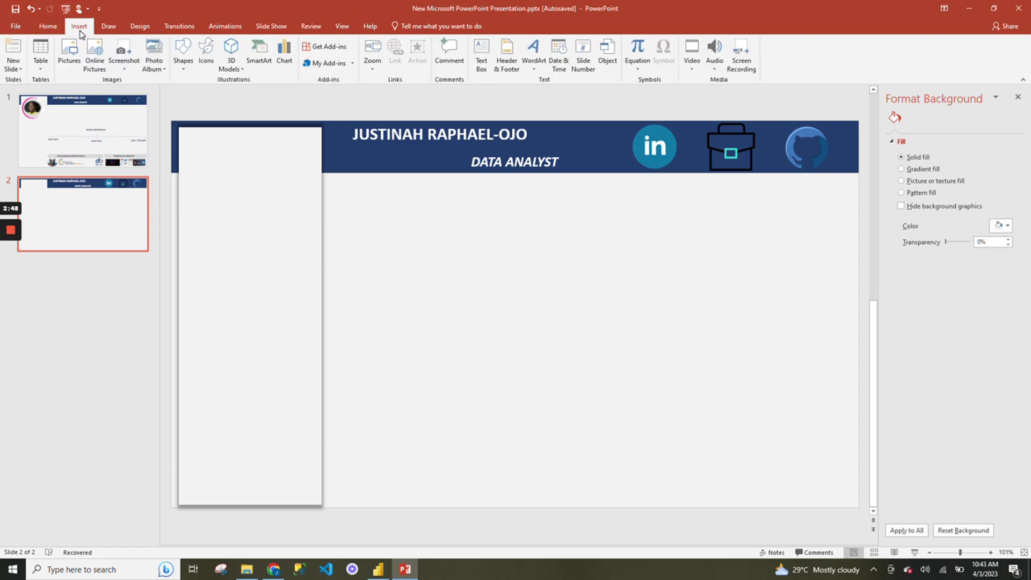
left_click(183, 60)
left_click(232, 102)
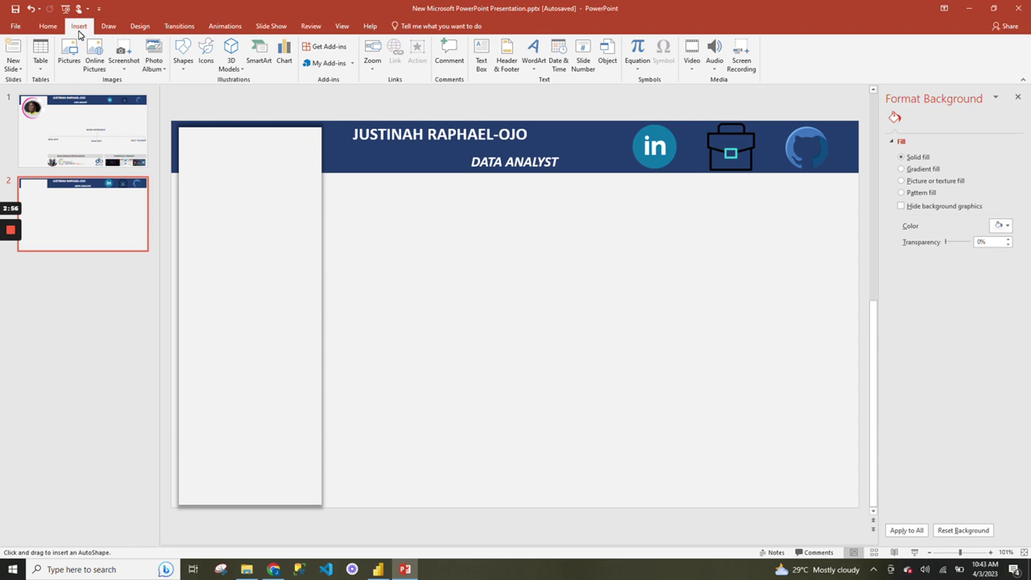
left_click(183, 56)
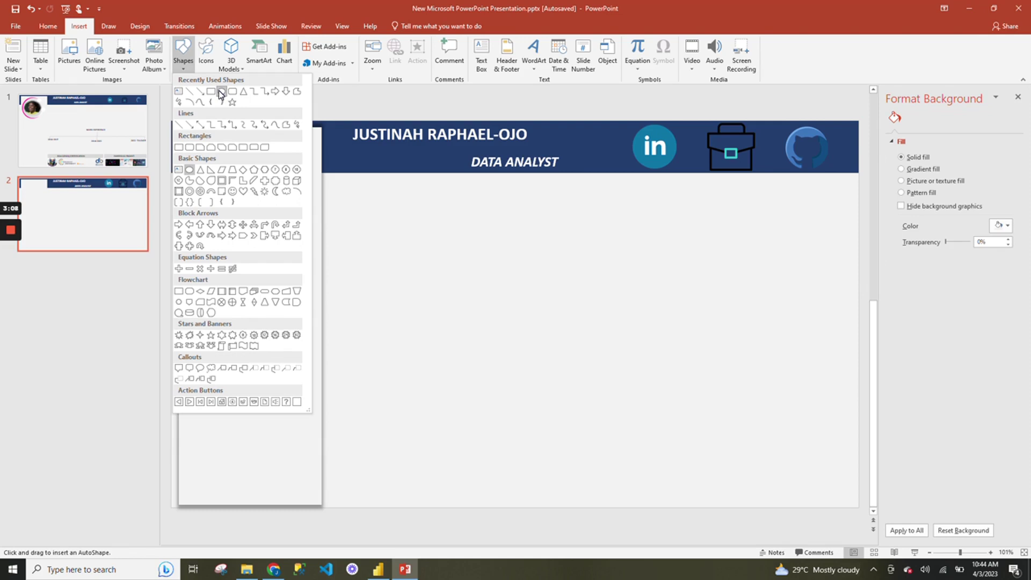
left_click(220, 93)
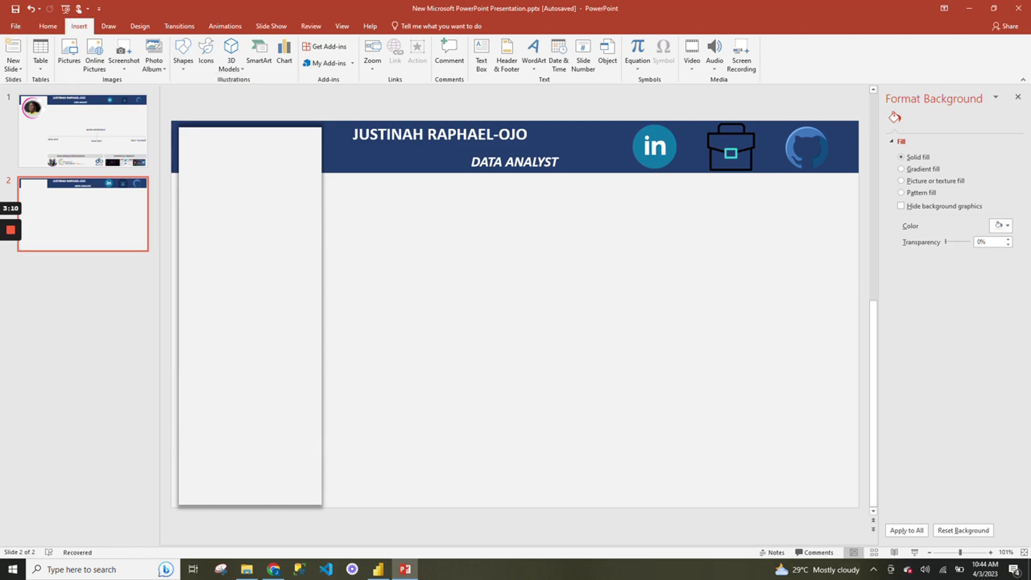
left_click_drag(379, 236, 473, 318)
left_click(184, 53)
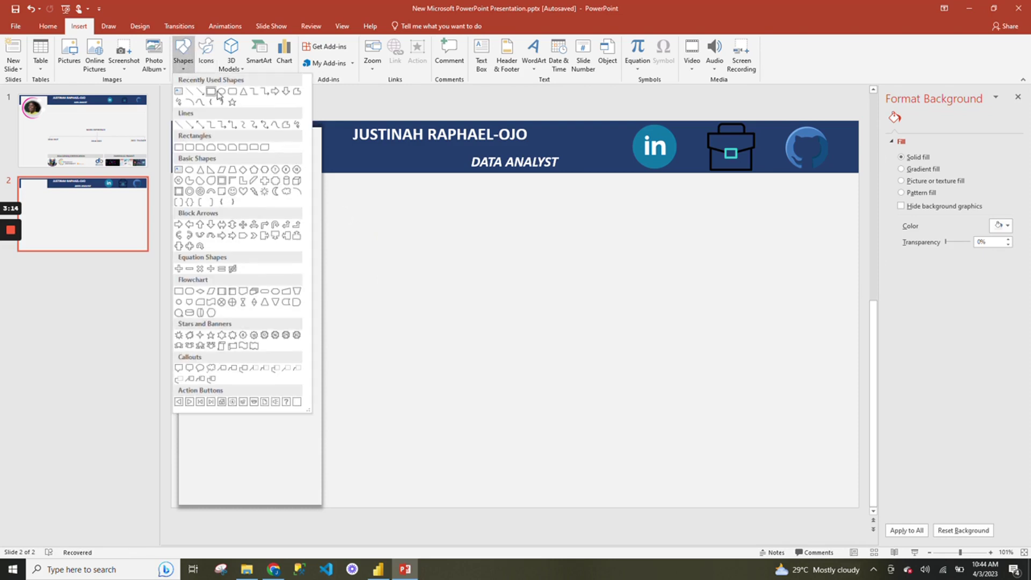
left_click(221, 91)
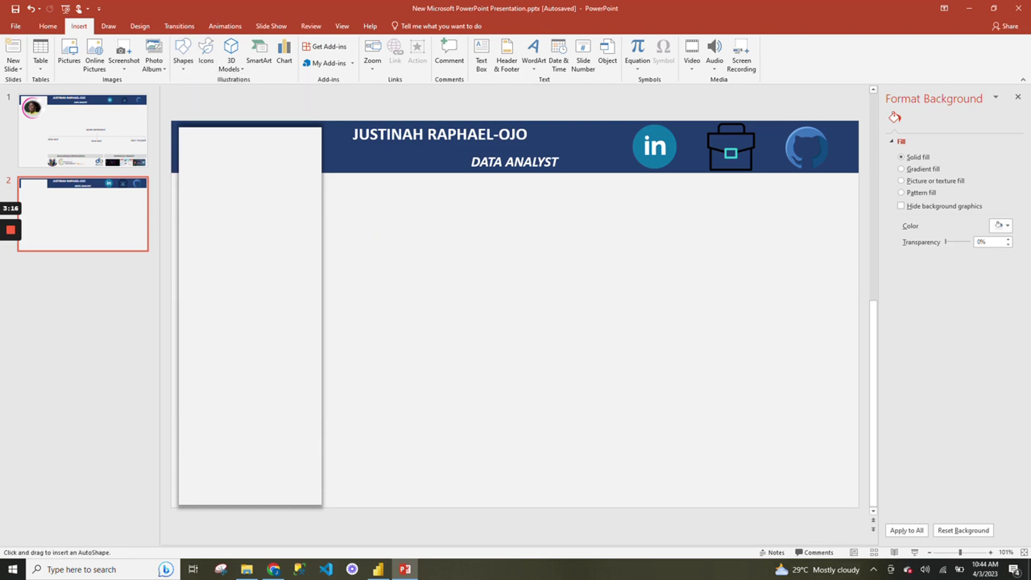
left_click_drag(408, 243, 496, 333)
left_click_drag(474, 290, 266, 187)
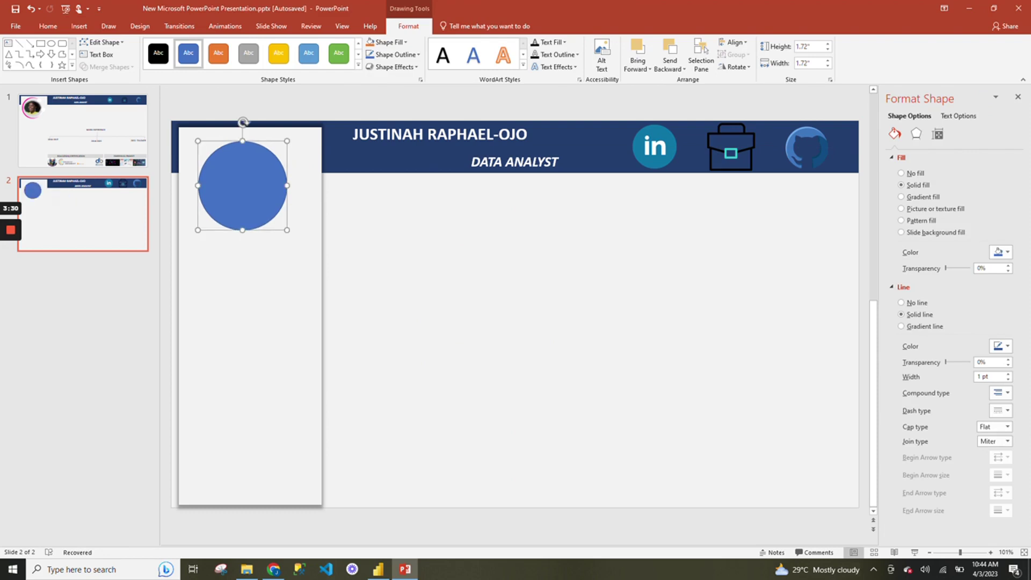
left_click_drag(287, 230, 294, 237)
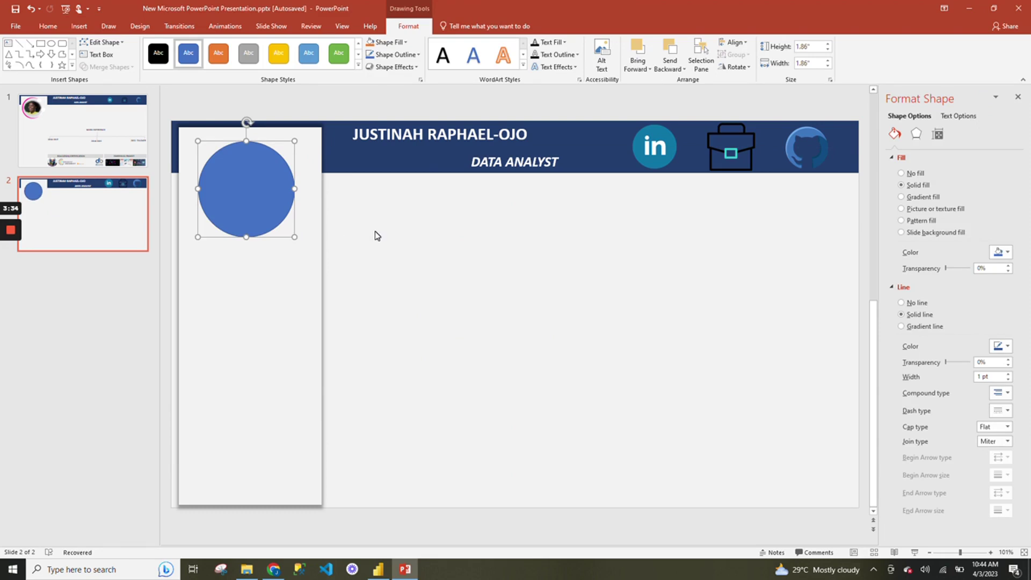
Remove the circle's fill and give it a 10 pt outline.
left_click(917, 175)
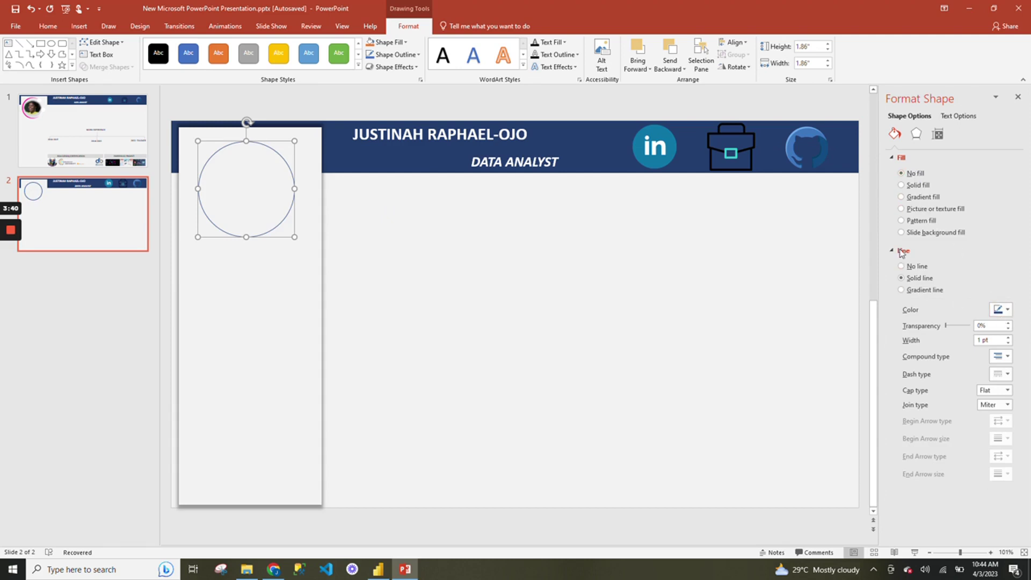
left_click(1008, 337)
left_click(1008, 338)
left_click_drag(990, 341, 977, 342)
type("10")
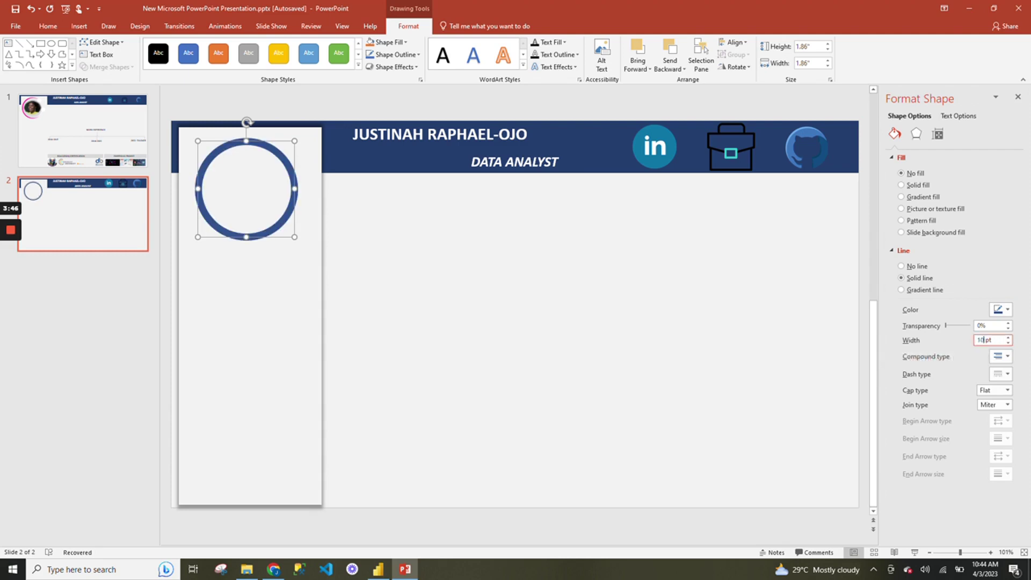
left_click(773, 339)
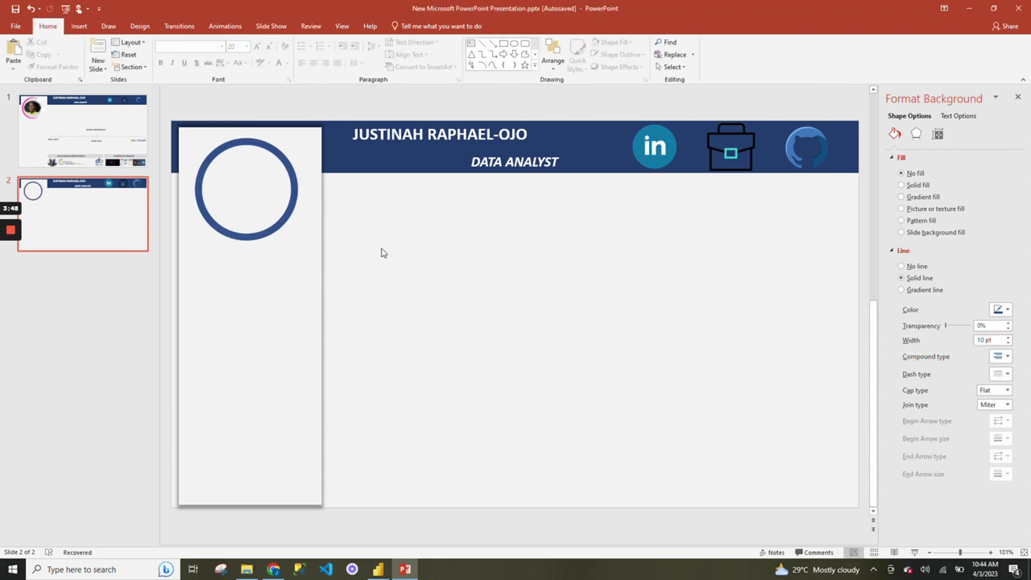
left_click(210, 221)
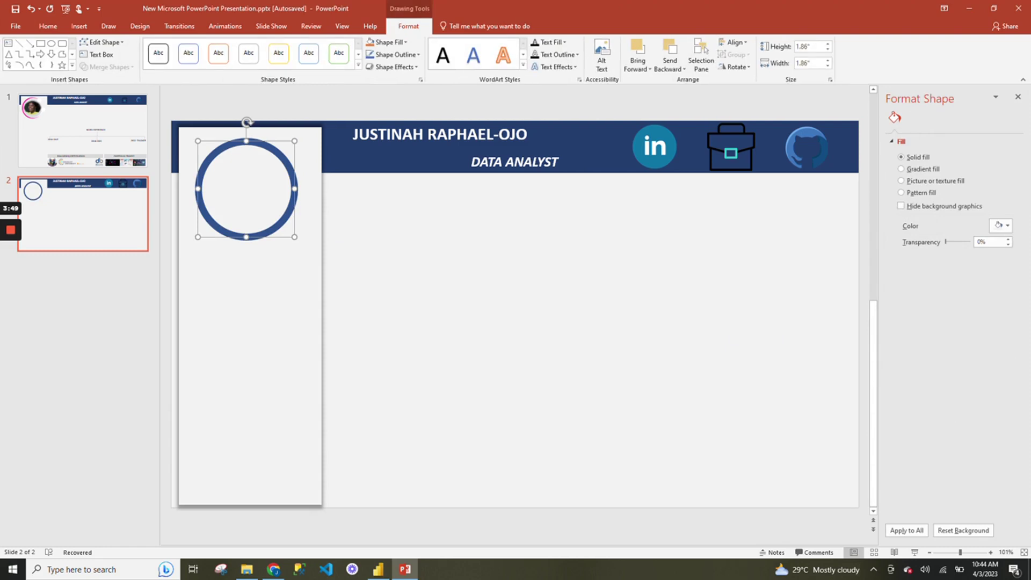
Draw a rounded rectangle rotated about 25° over the circle's upper right.
left_click(80, 28)
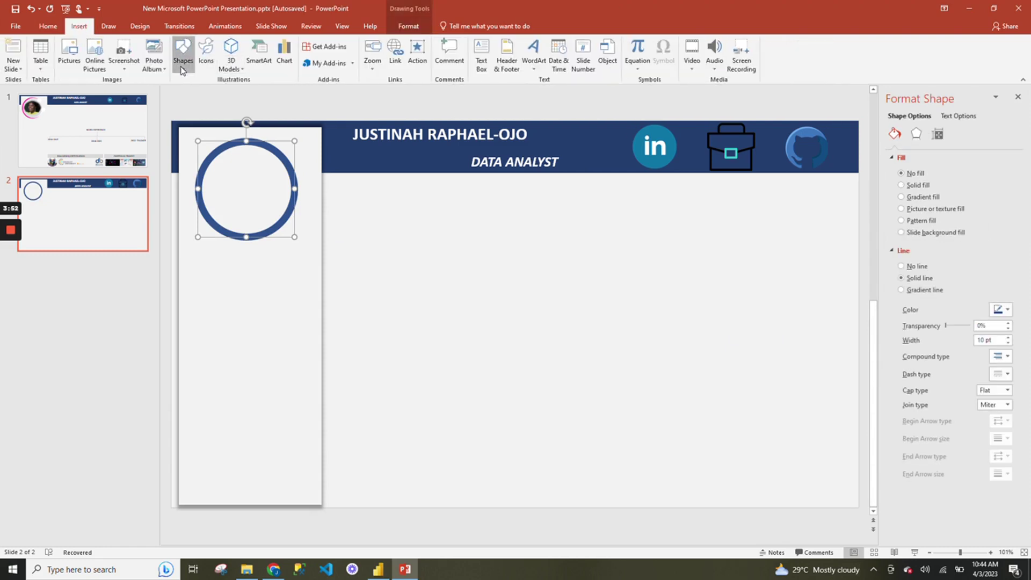
left_click(183, 53)
left_click(232, 91)
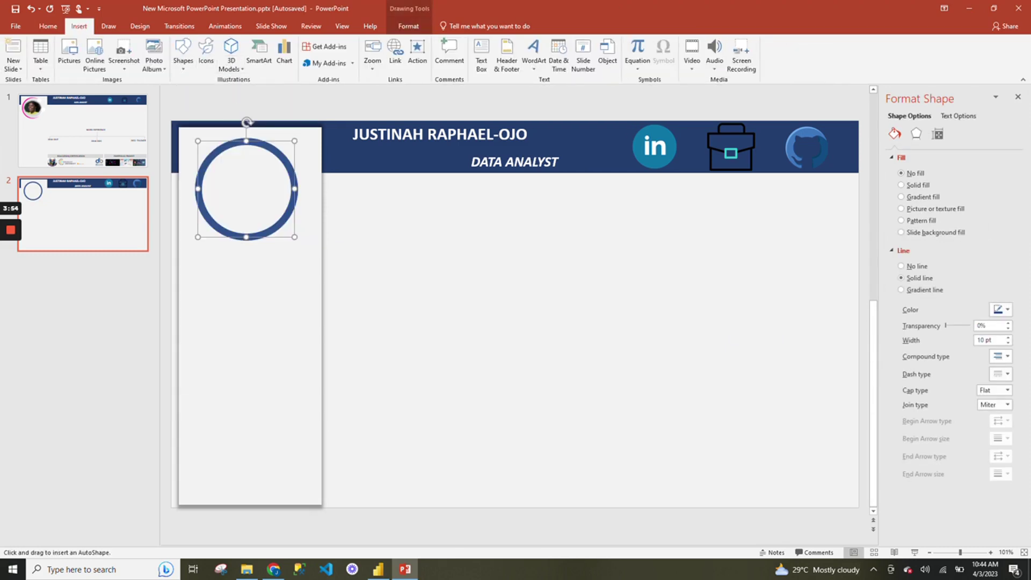
left_click(182, 54)
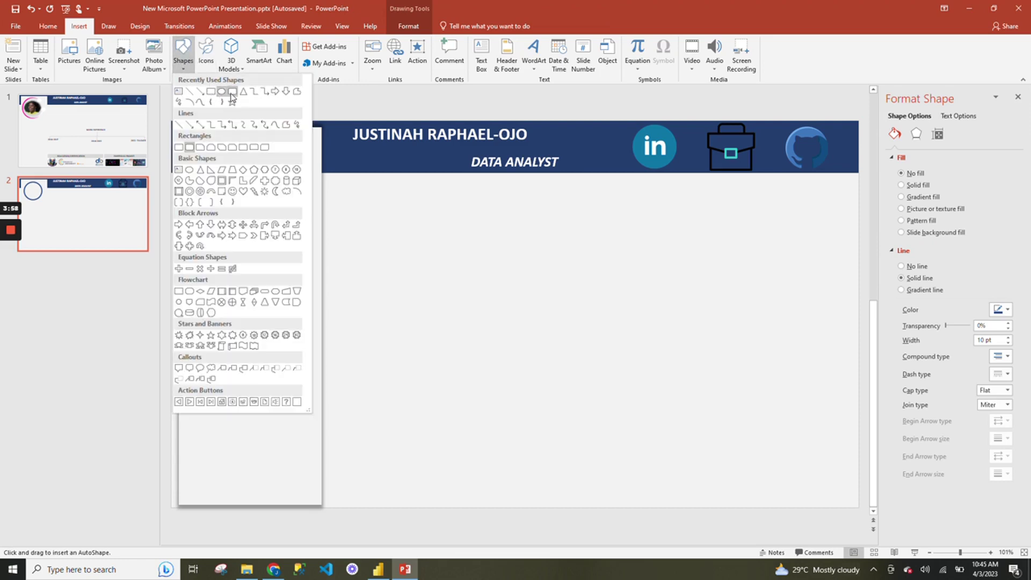
key("Escape")
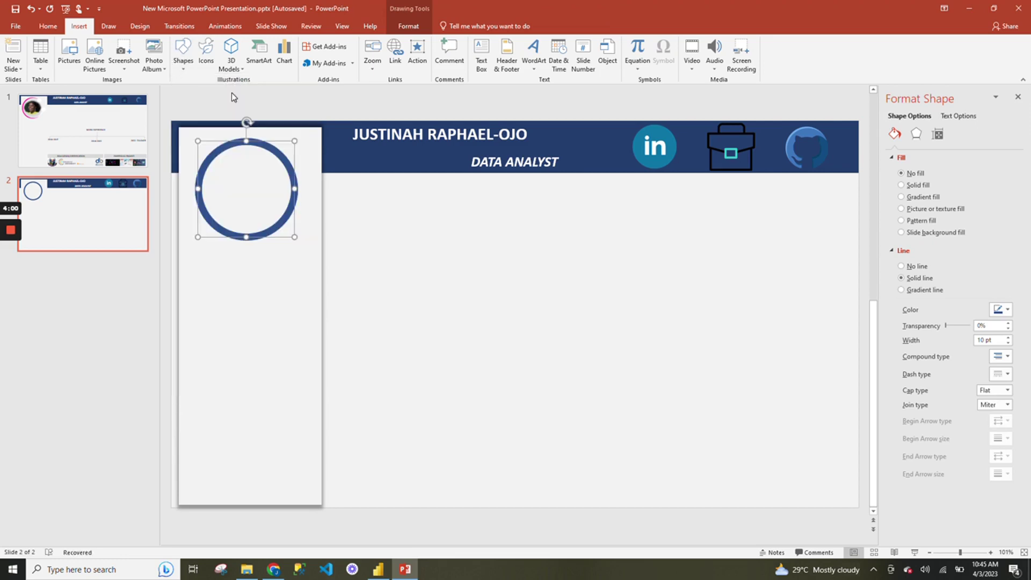
mouse_move(251, 322)
left_mouse_down()
mouse_move(289, 357)
mouse_move(263, 337)
left_mouse_up()
key("ctrl+z")
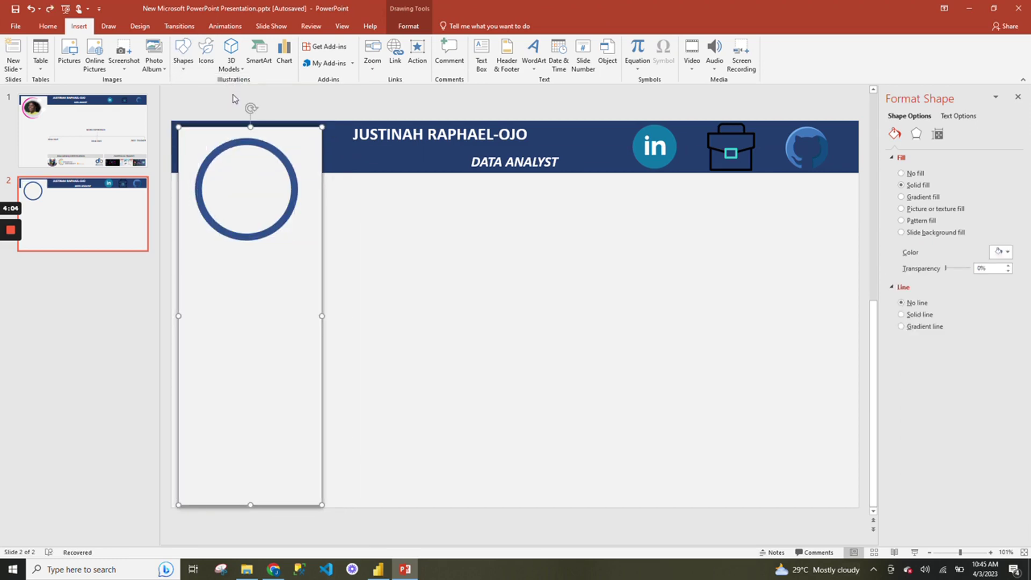
left_click(183, 54)
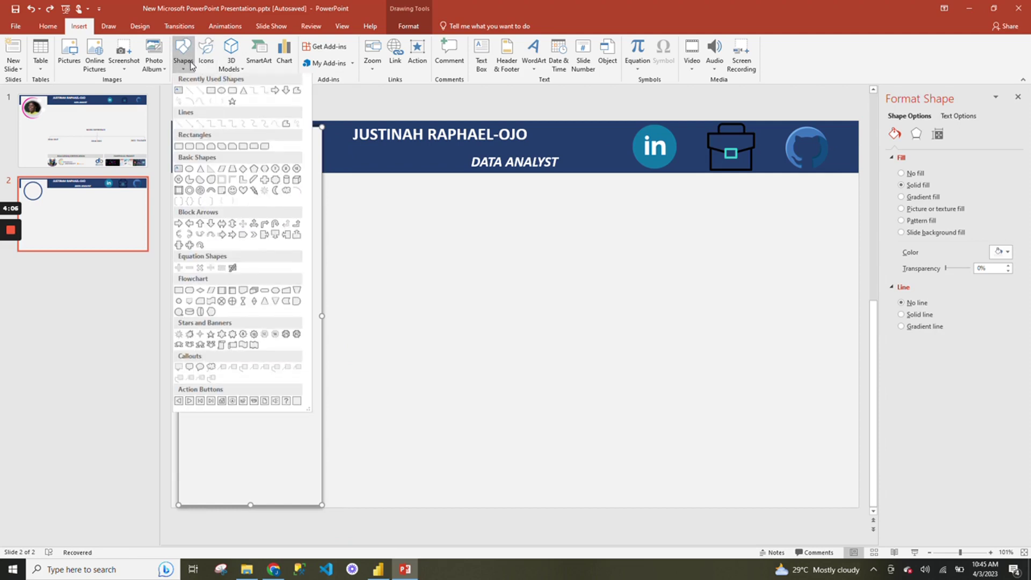
left_click(233, 93)
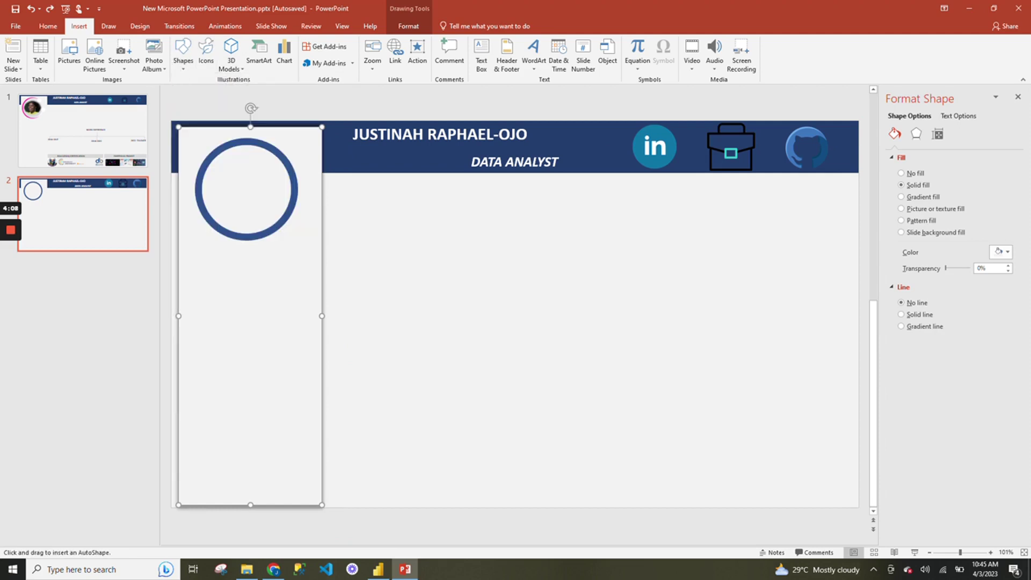
mouse_move(261, 171)
left_mouse_down()
mouse_move(308, 230)
mouse_move(348, 229)
left_mouse_up()
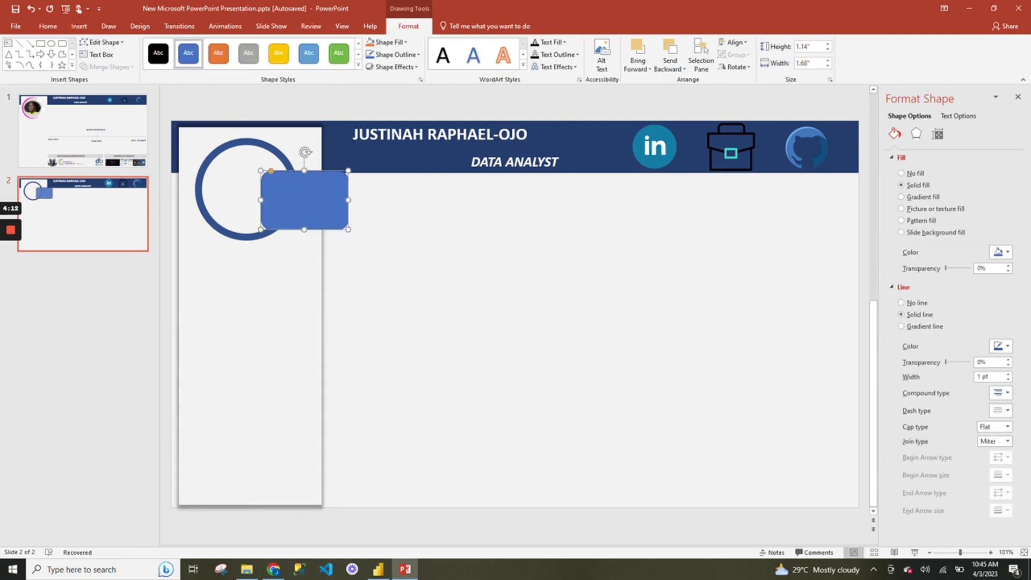
left_click_drag(305, 152, 283, 156)
left_click_drag(302, 199, 278, 173)
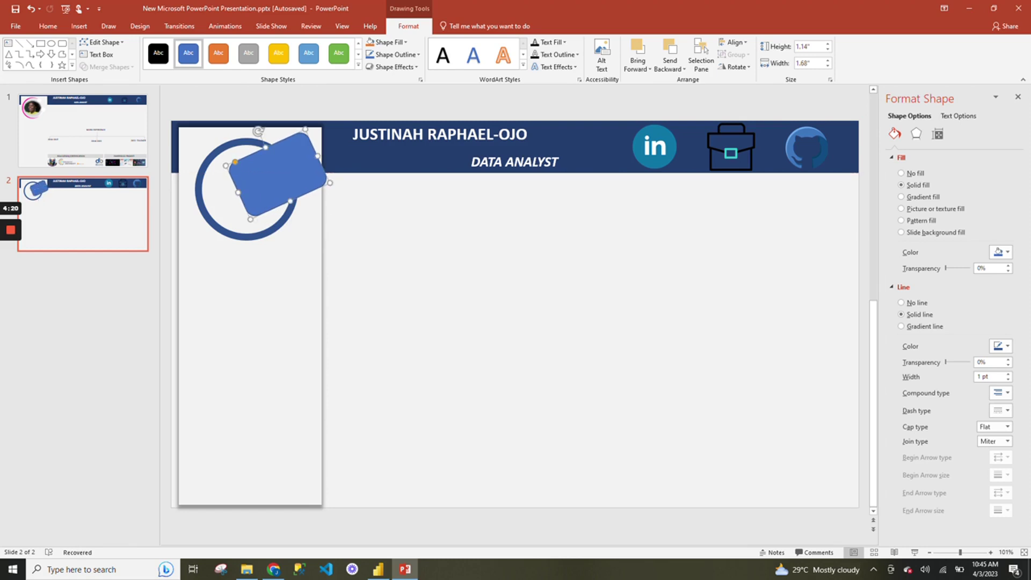
left_click(344, 257)
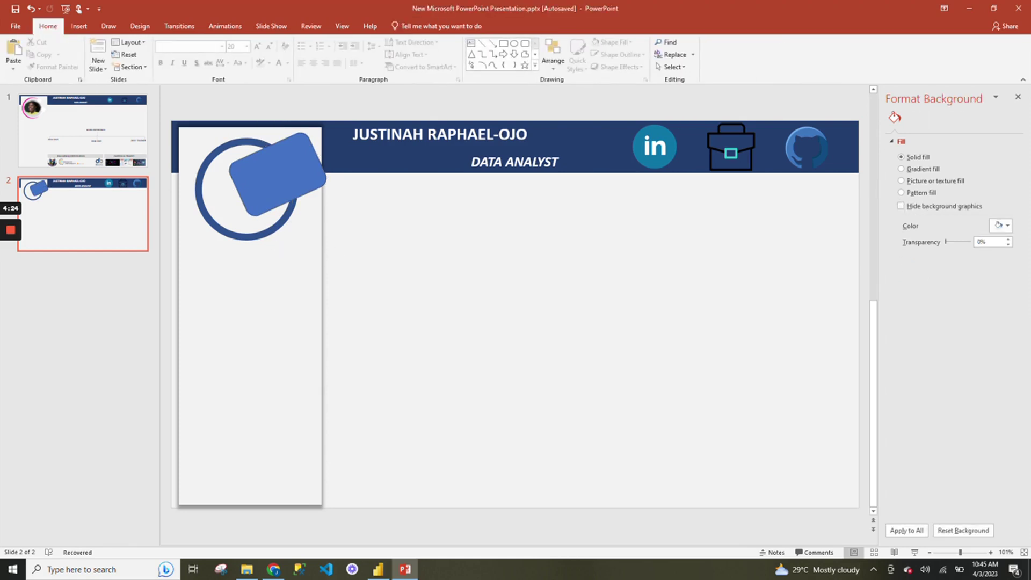
Select the circle and rectangle and subtract the rectangle from the circle.
left_click(277, 173)
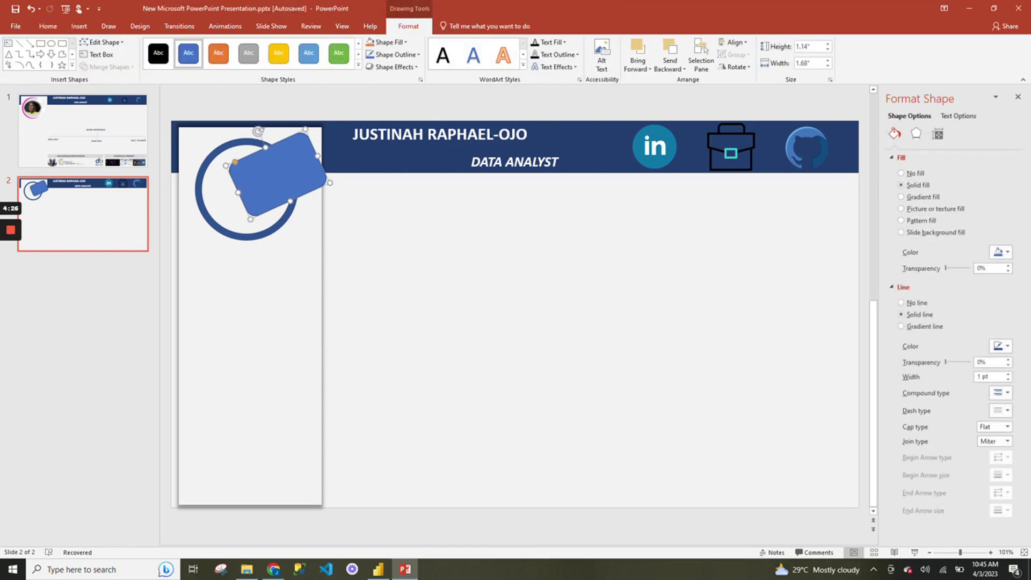
left_click(359, 261)
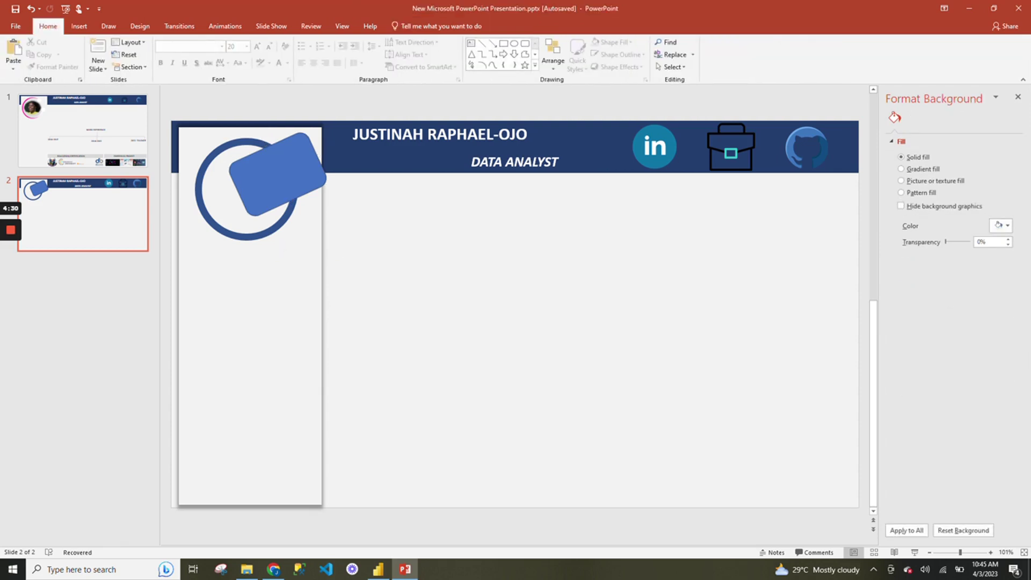
left_click(215, 226)
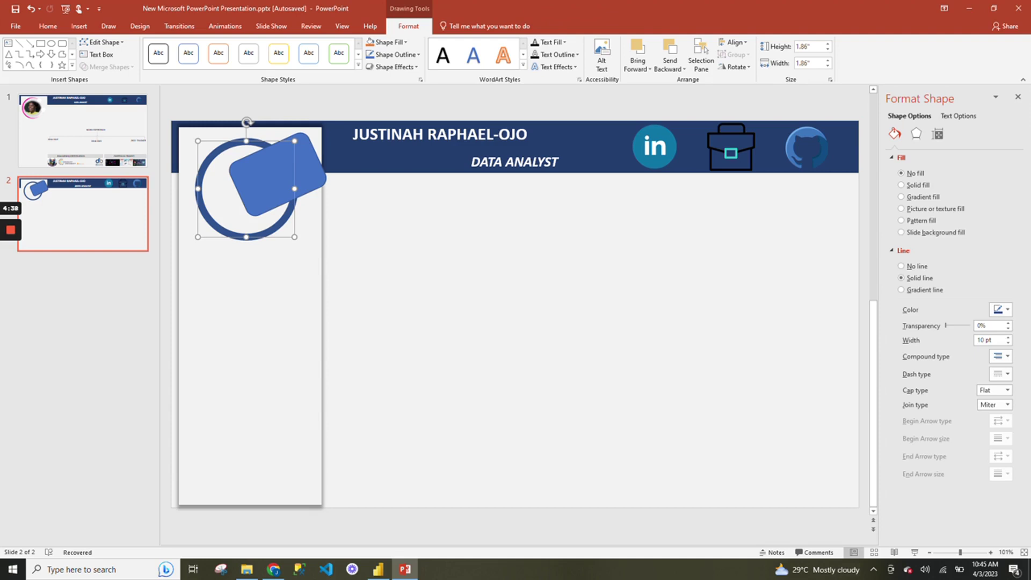
left_click(269, 161, "shift")
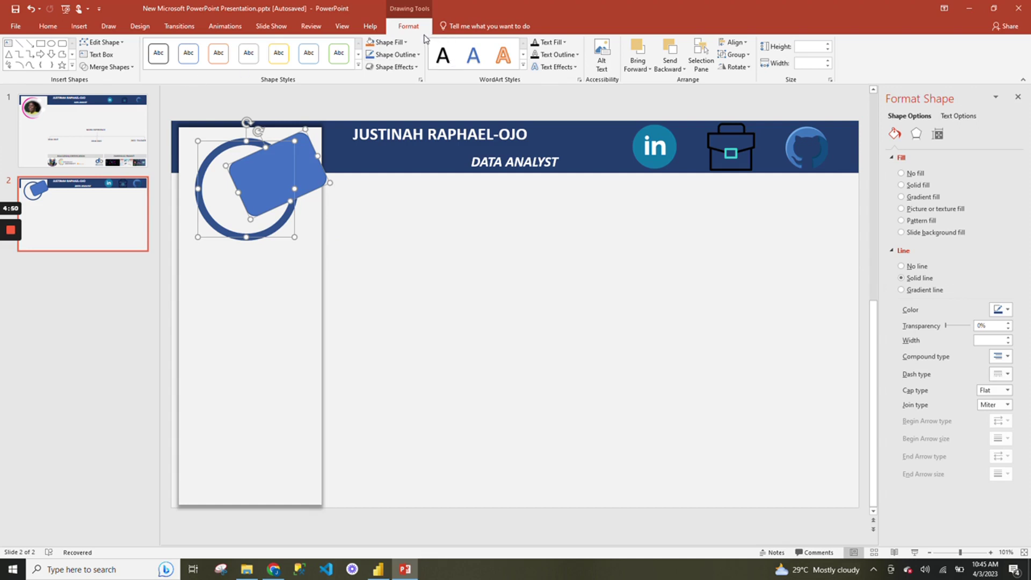
left_click(107, 67)
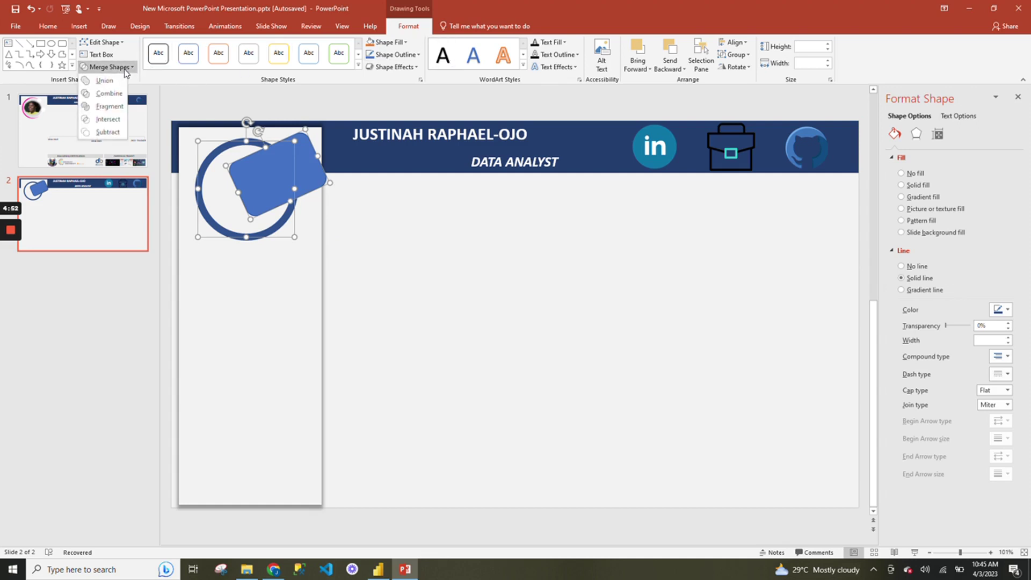
left_click(114, 131)
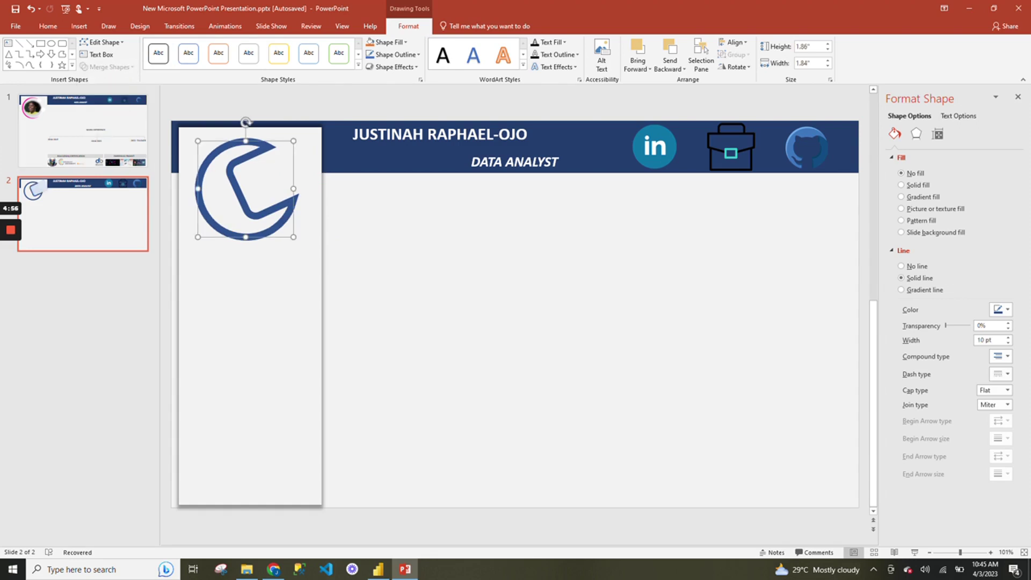
left_click(350, 231)
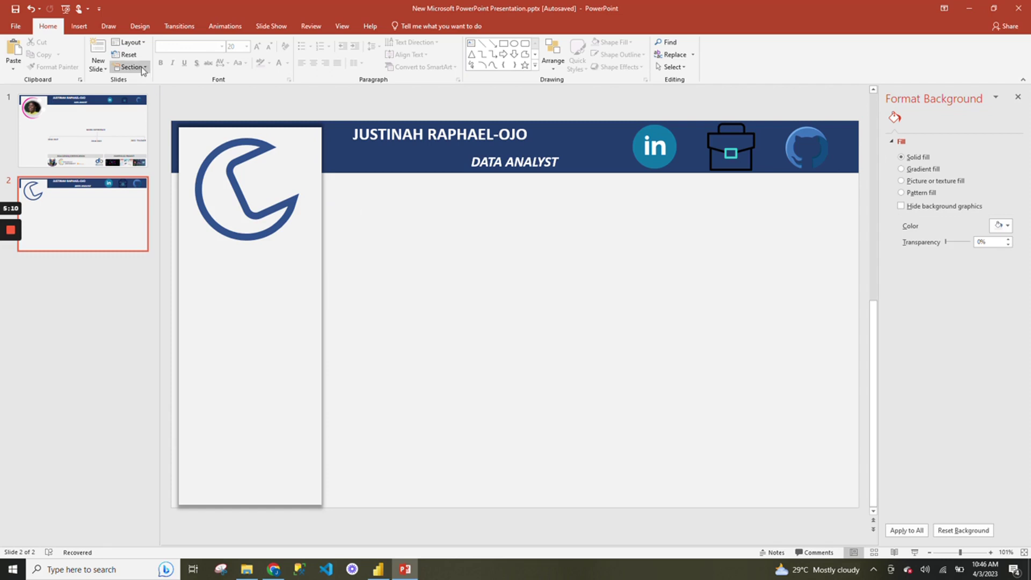
Draw a temporary blue oval over the arc, delete it, then select the arc.
left_click(80, 26)
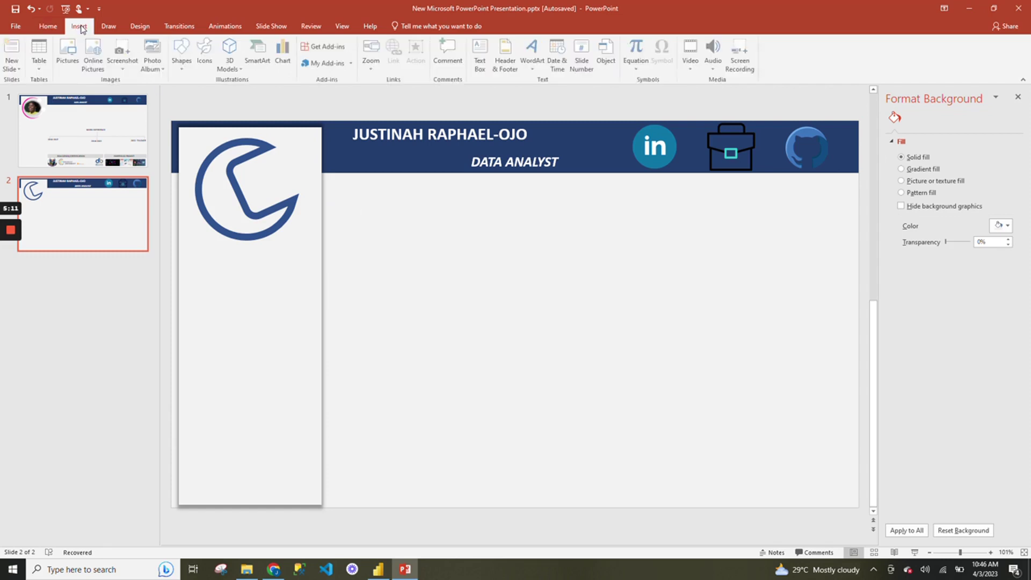
left_click(182, 53)
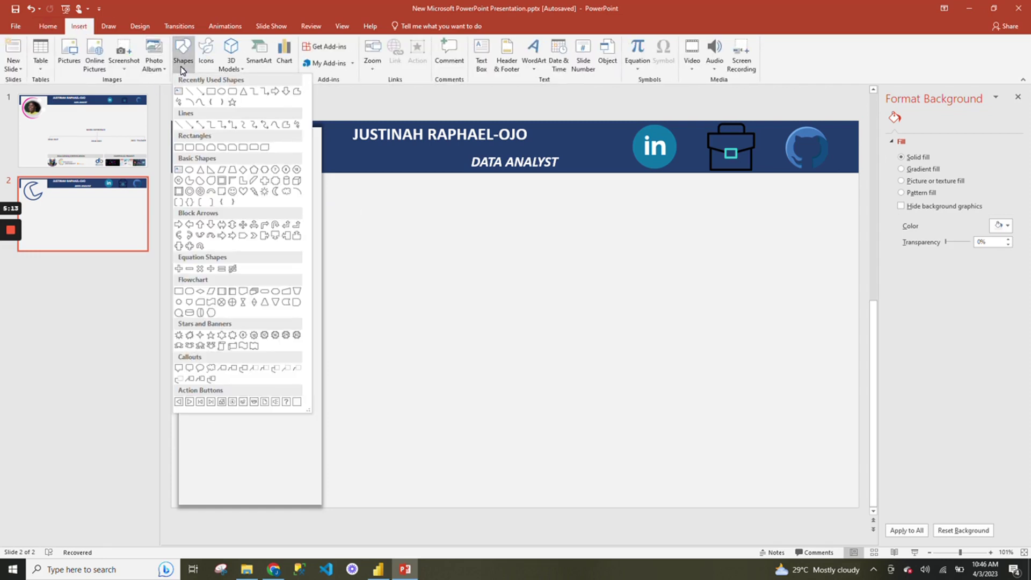
left_click(221, 91)
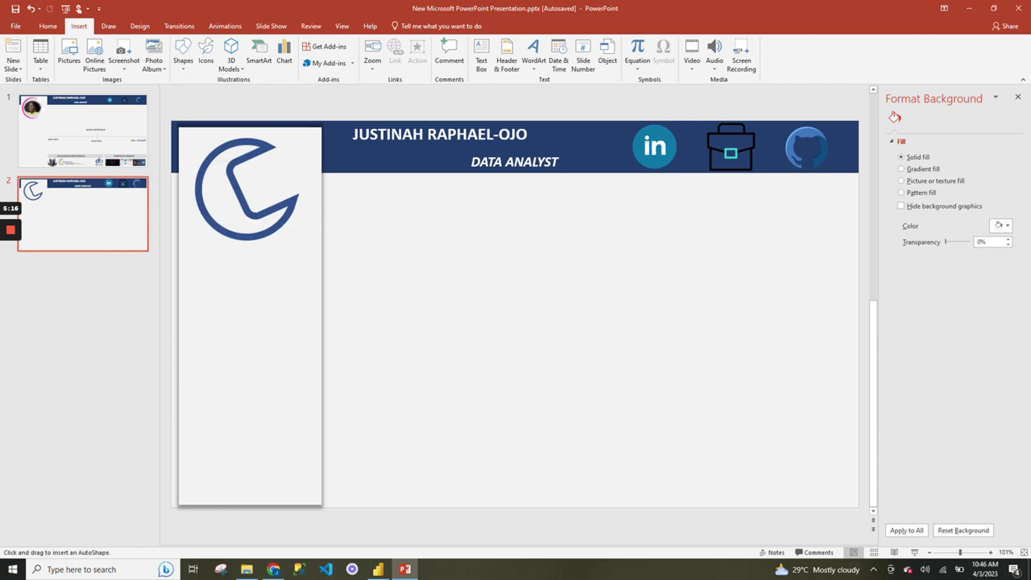
left_click_drag(358, 264, 455, 359)
left_click_drag(400, 295, 456, 248)
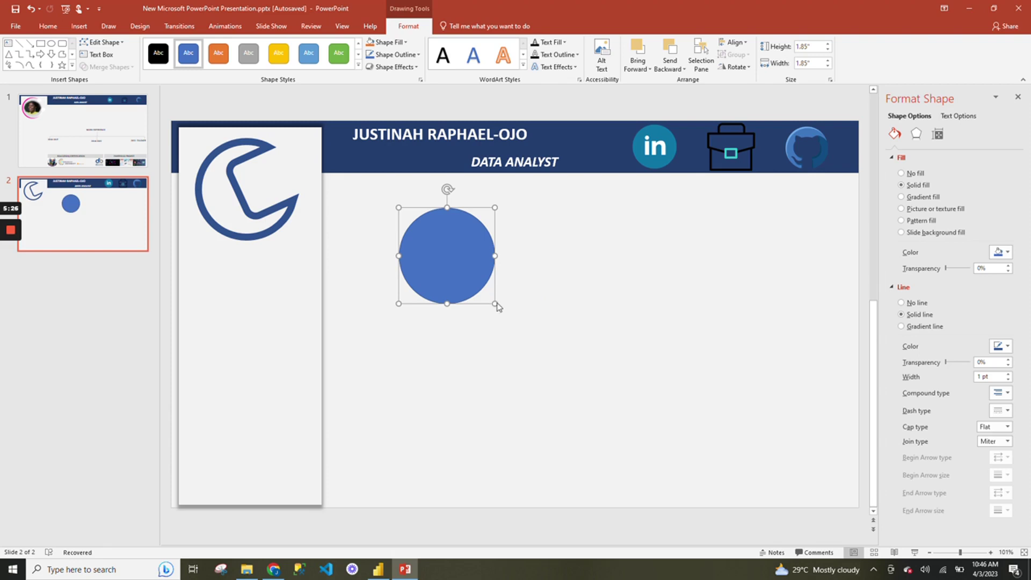
key("Delete")
left_click(199, 191)
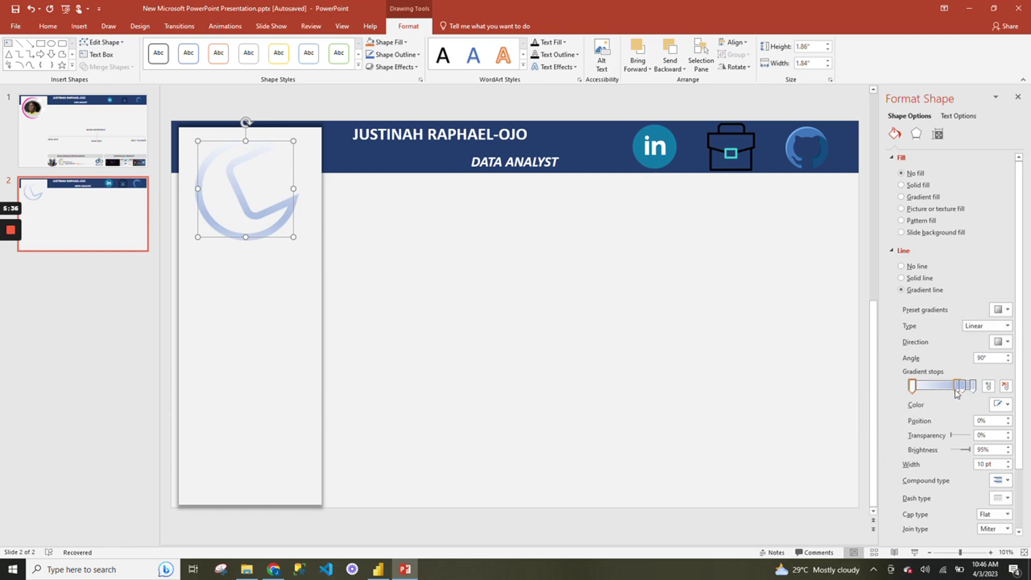
Remove an extra gradient stop, recolour the stops hot pink, and move one to 48%.
left_click(958, 387)
left_click(1005, 385)
left_click(1008, 405)
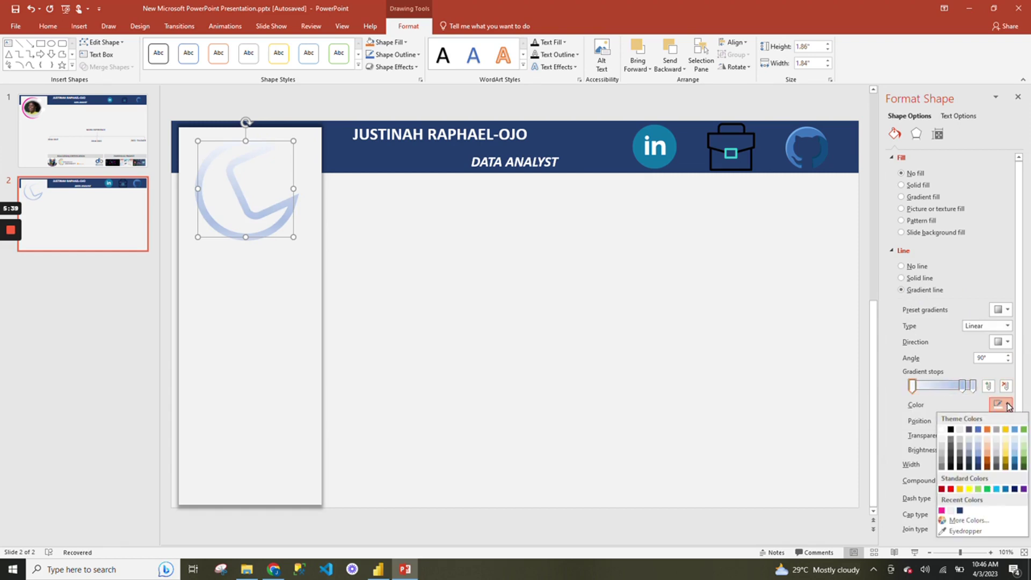
left_click(977, 388)
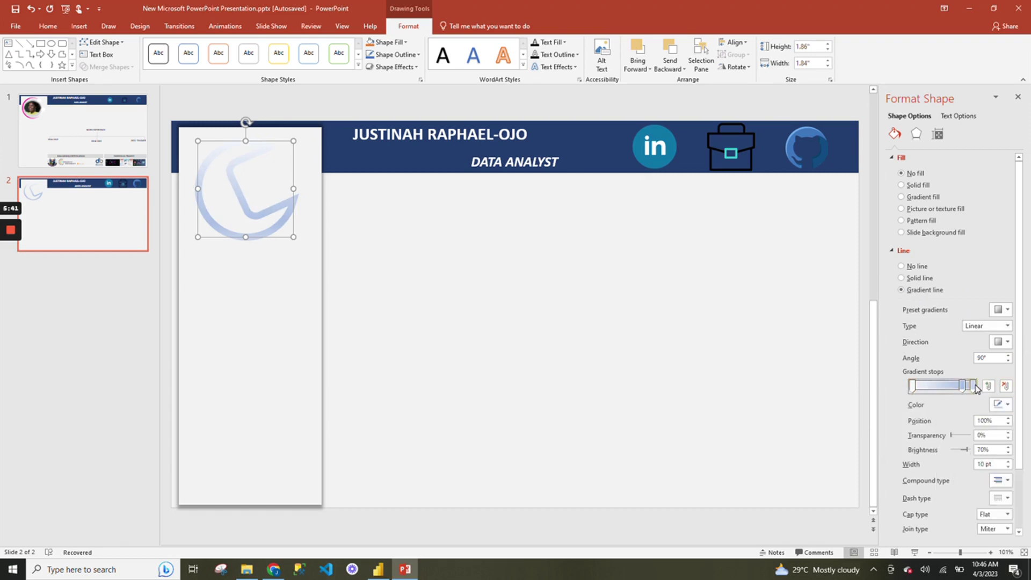
left_click(1007, 404)
left_click(943, 510)
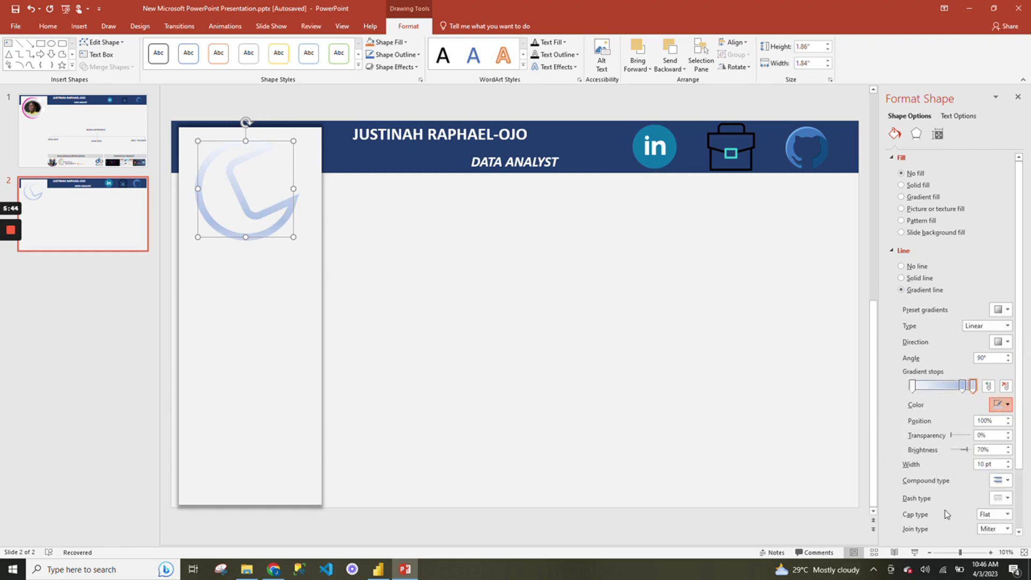
left_click(962, 385)
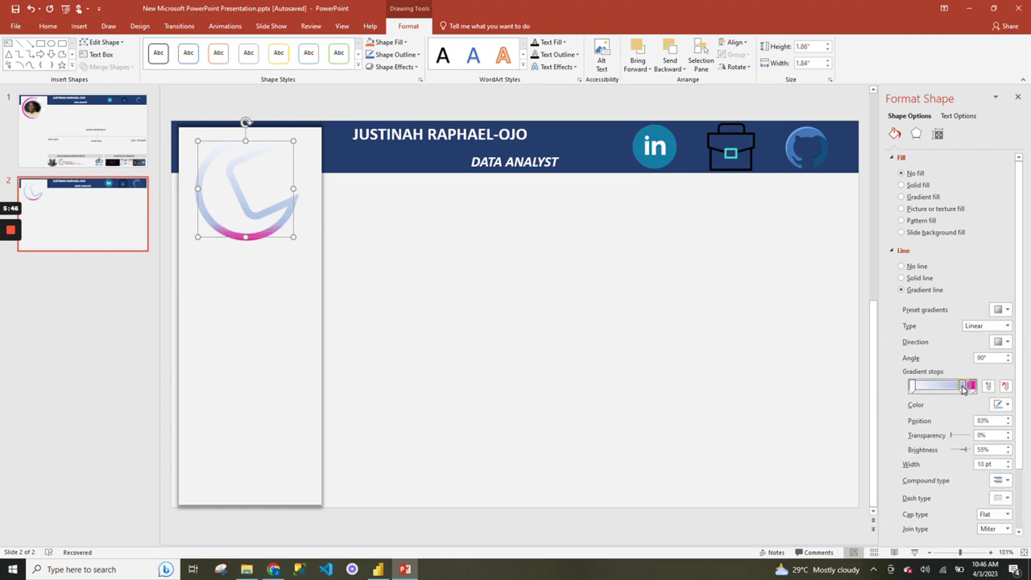
left_click(1007, 404)
left_click(942, 510)
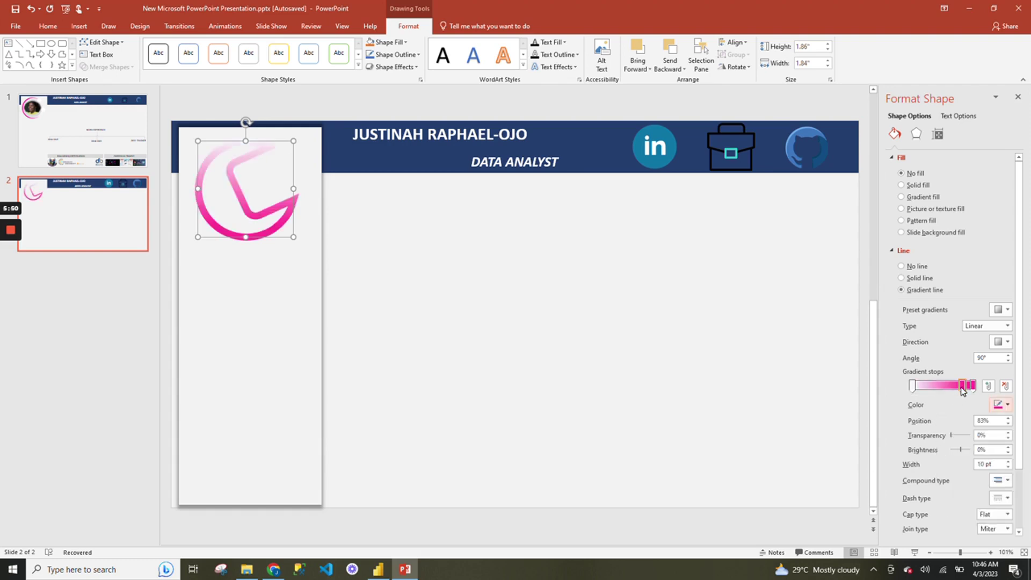
left_click_drag(962, 385, 939, 391)
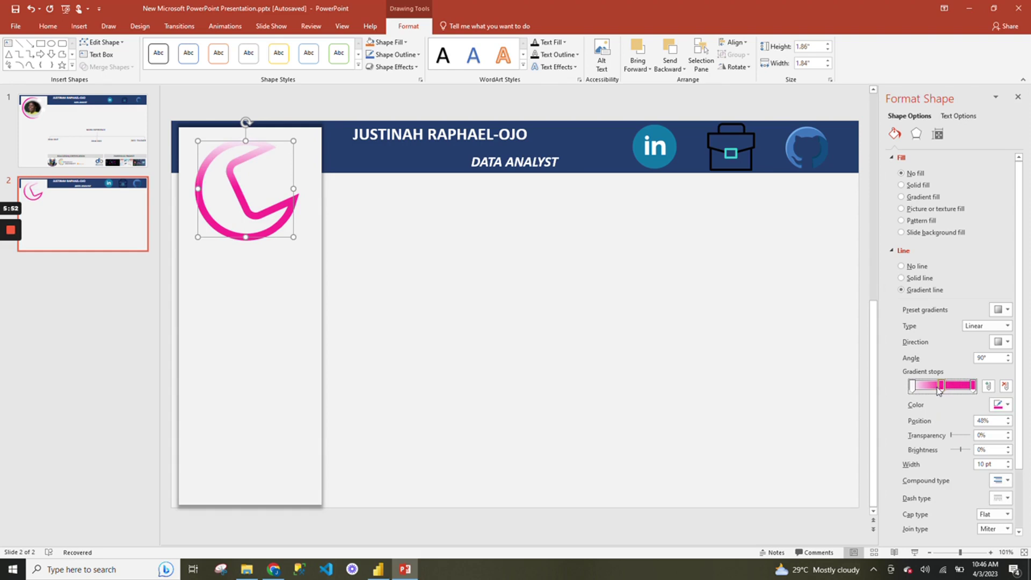
Set the arc's gradient direction to linear 180° with the white stop at 40%.
left_click(1007, 342)
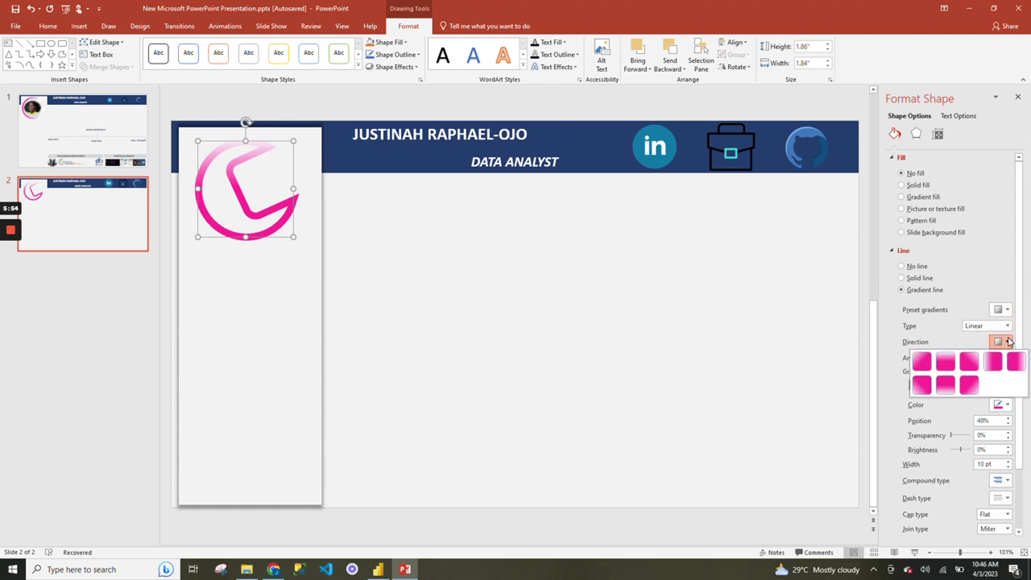
left_click(1015, 365)
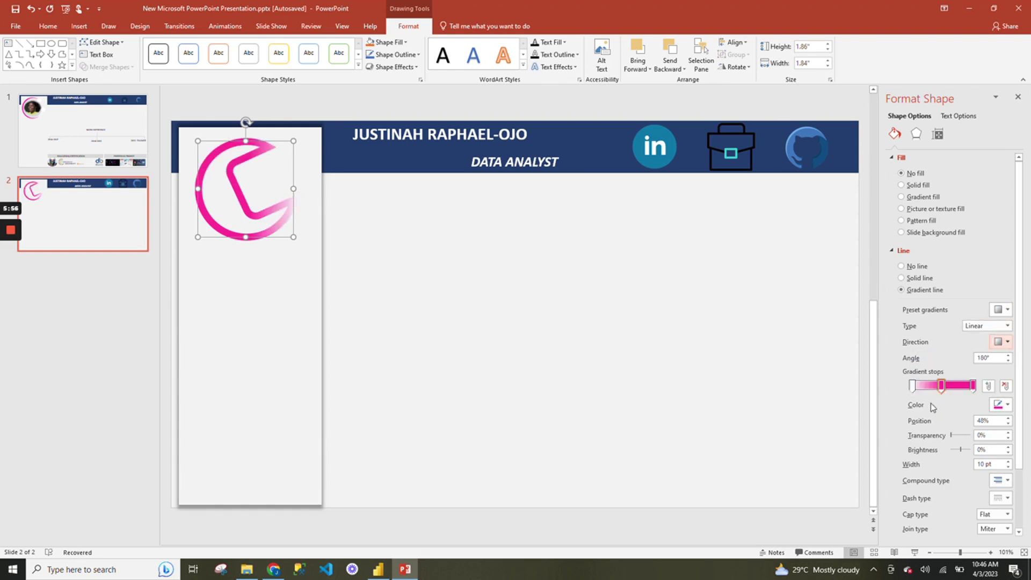
left_click_drag(912, 387, 956, 390)
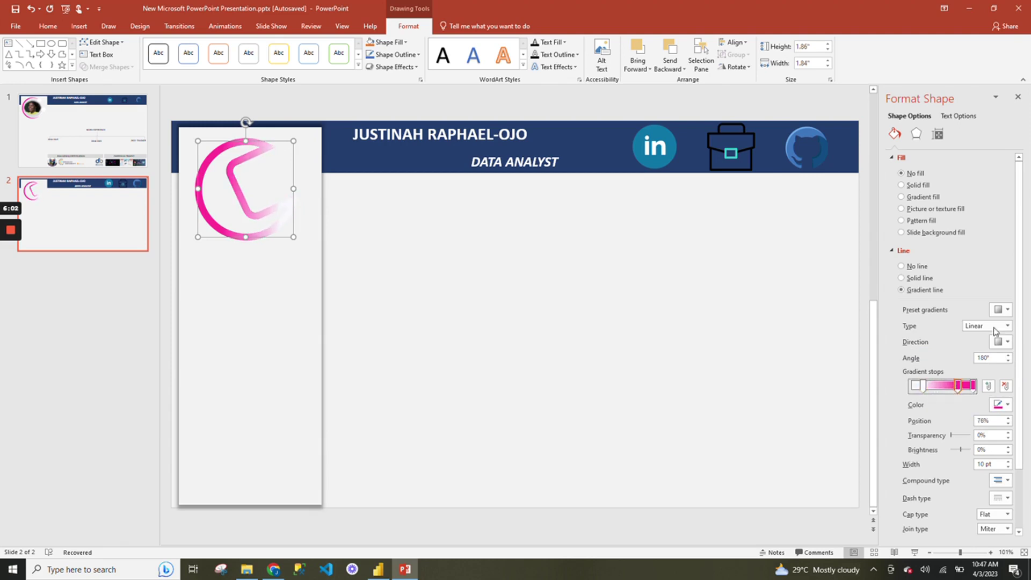
left_click(1008, 341)
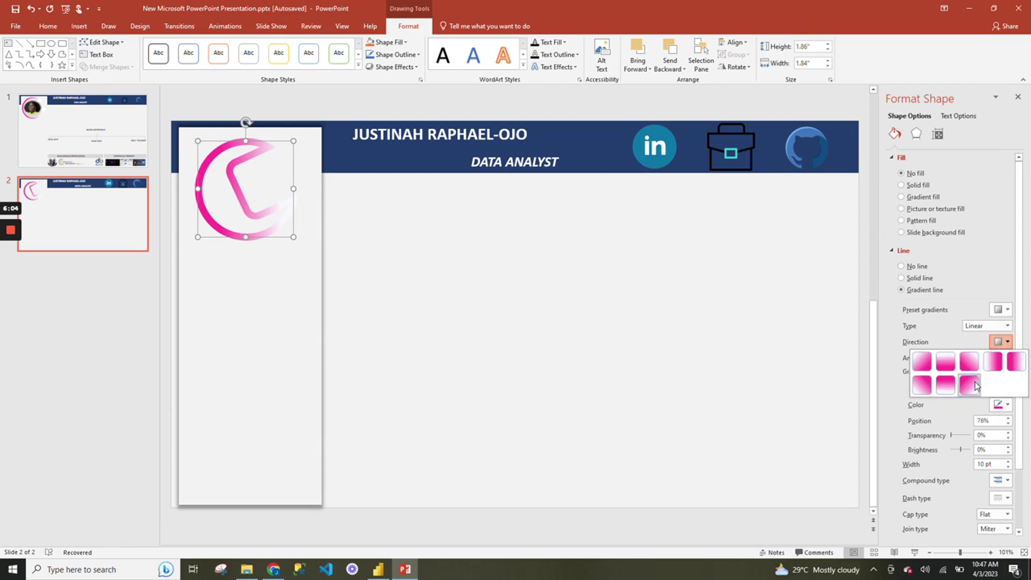
left_click(969, 362)
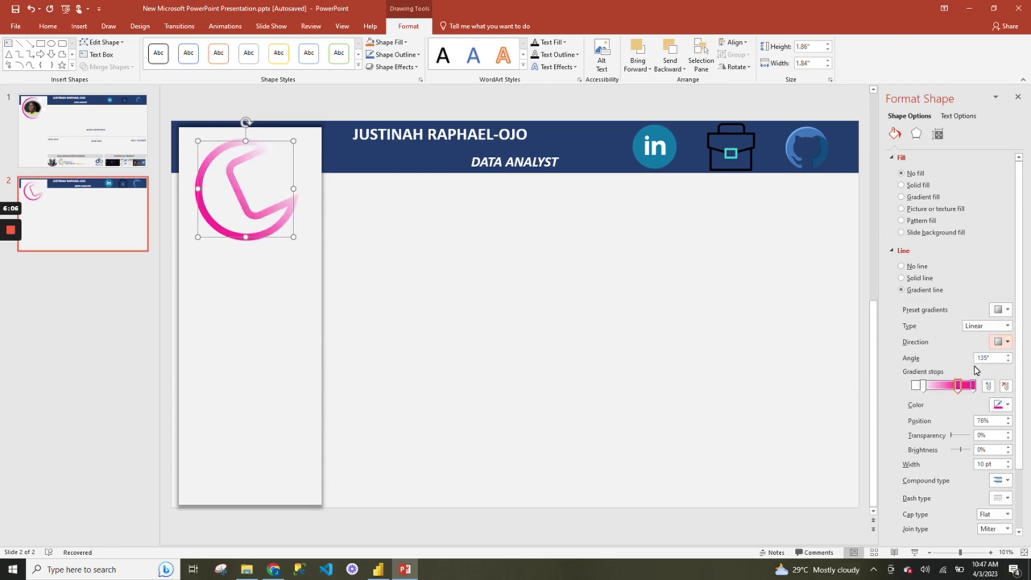
left_click(1004, 341)
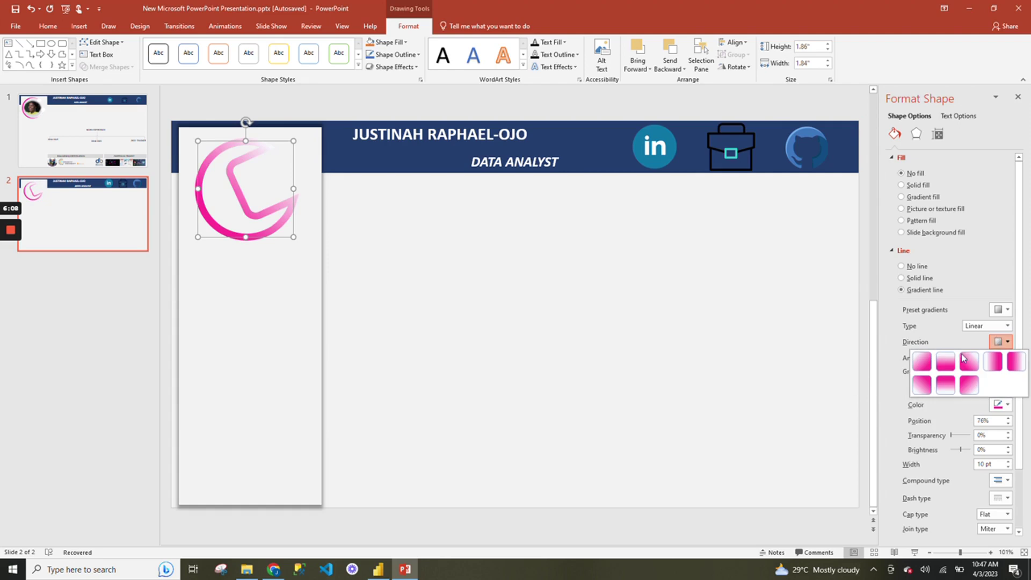
left_click(945, 361)
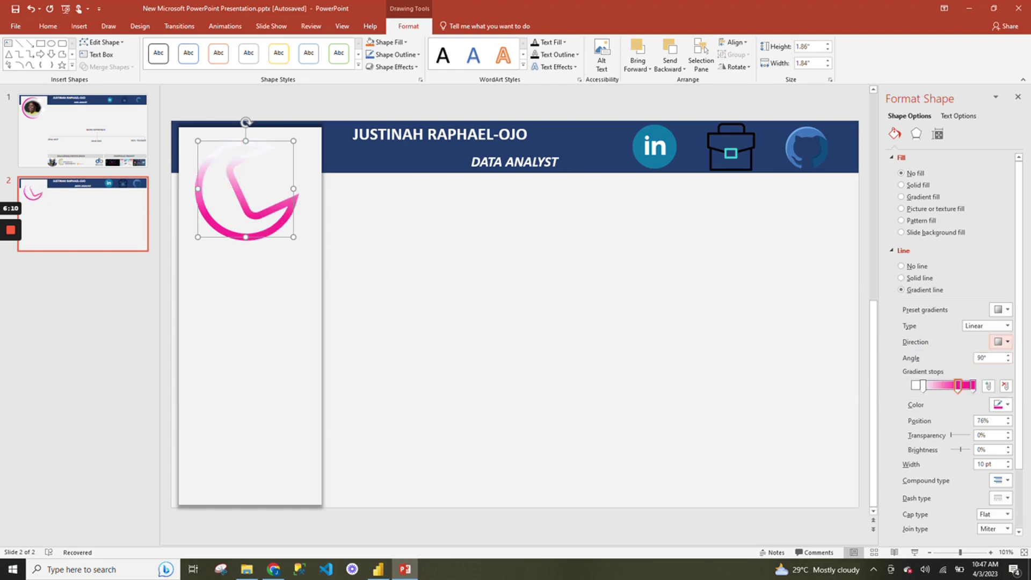
left_click(1002, 346)
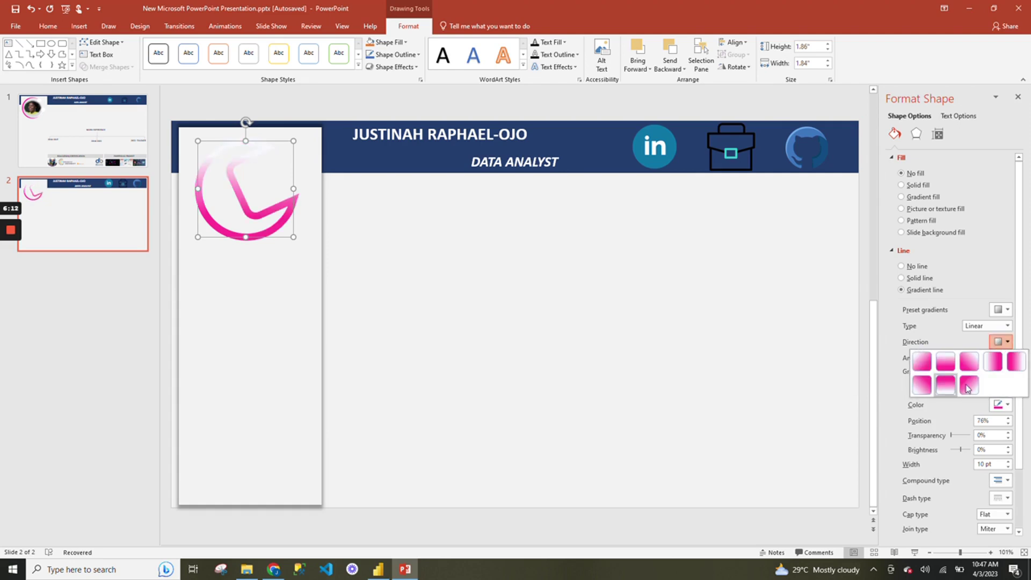
left_click(1008, 367)
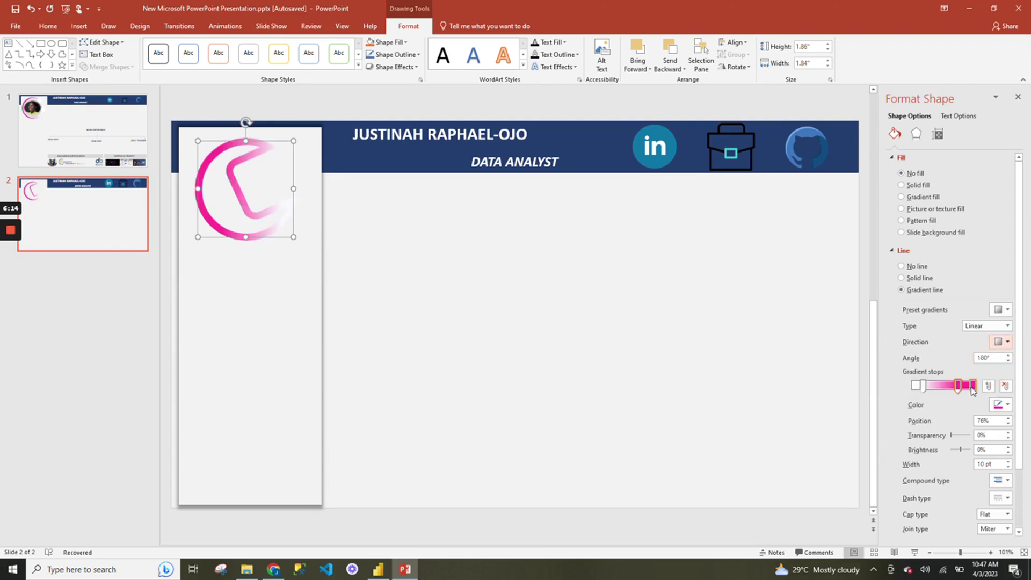
left_click_drag(922, 386, 957, 386)
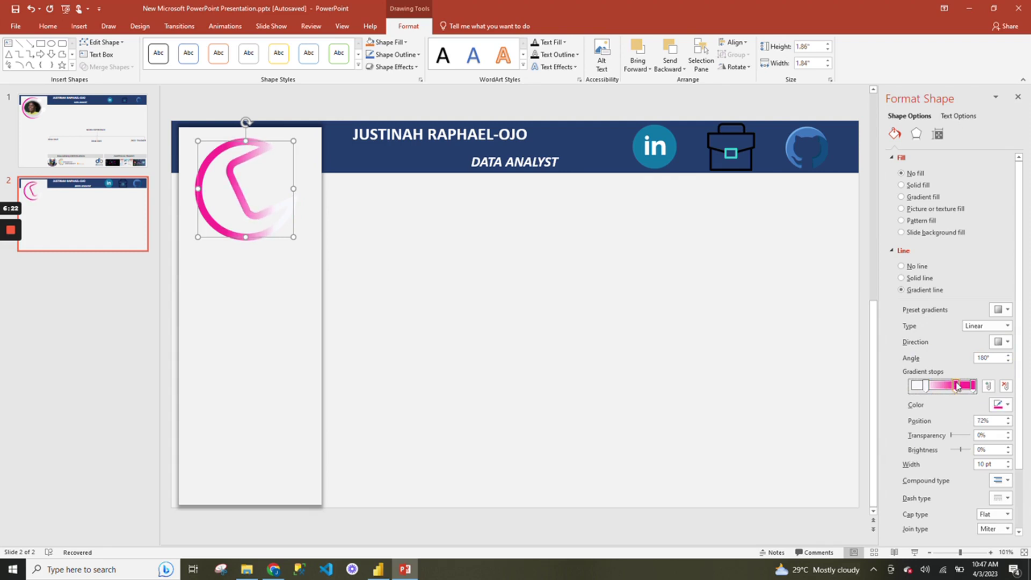
left_click(497, 299)
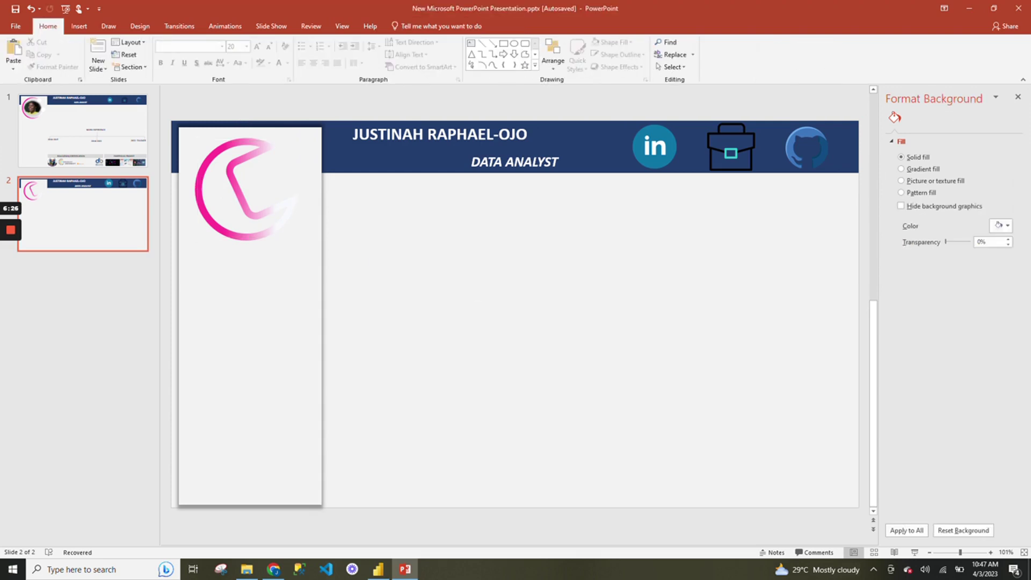
Draw a 1.74" circle positioned inside the pink ring.
left_click(83, 28)
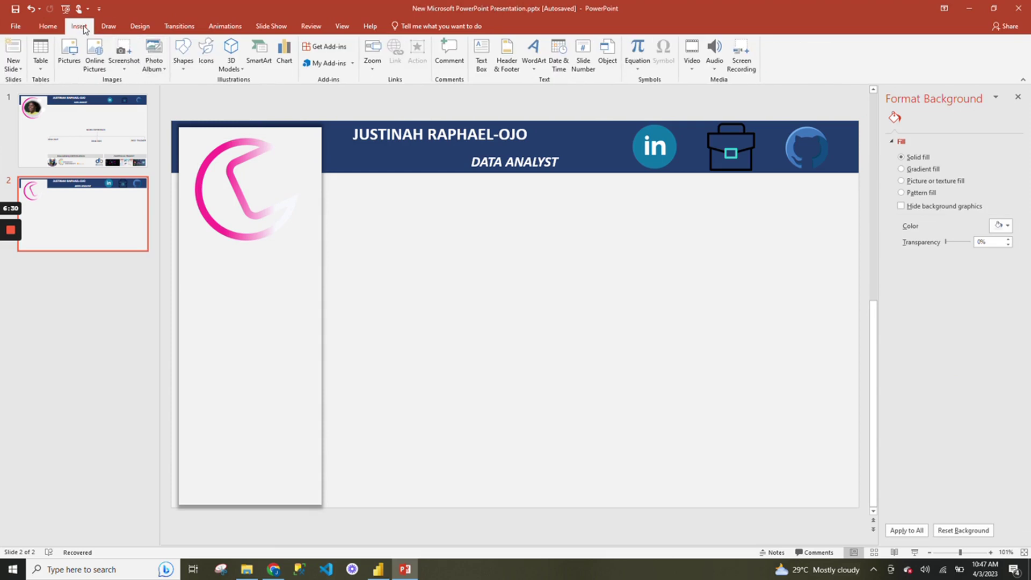
left_click(183, 54)
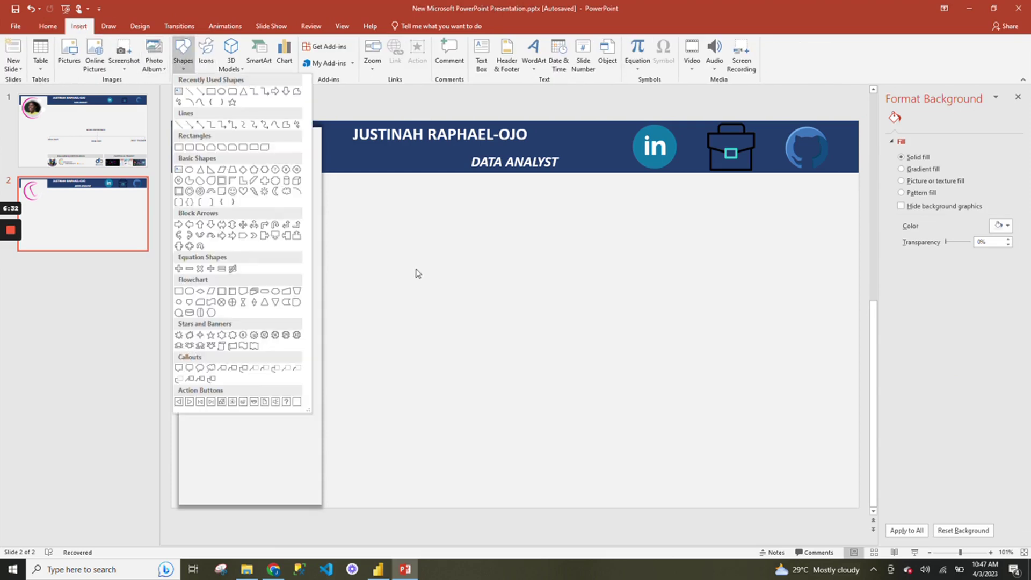
left_click(220, 91)
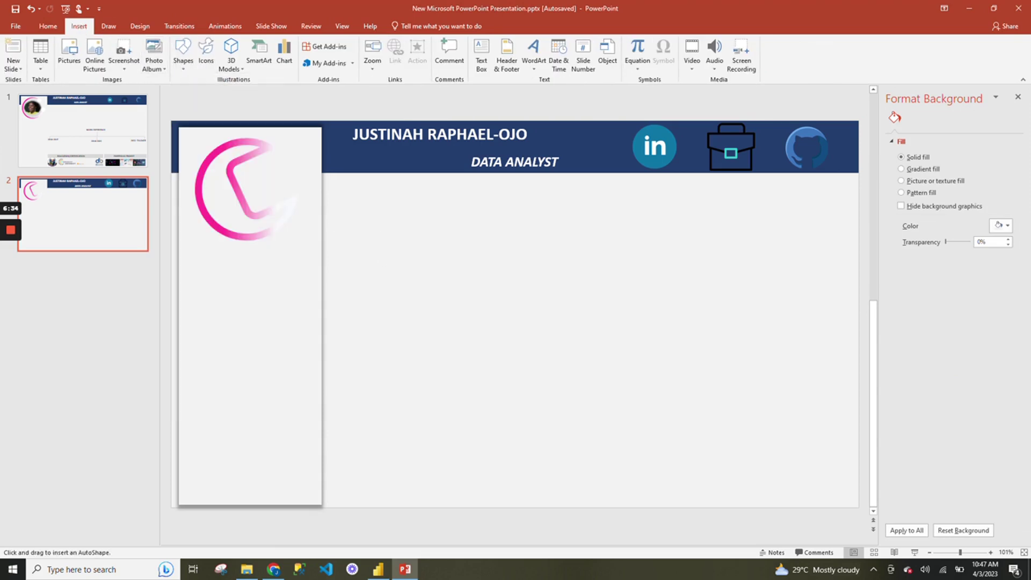
left_click_drag(353, 213, 294, 208)
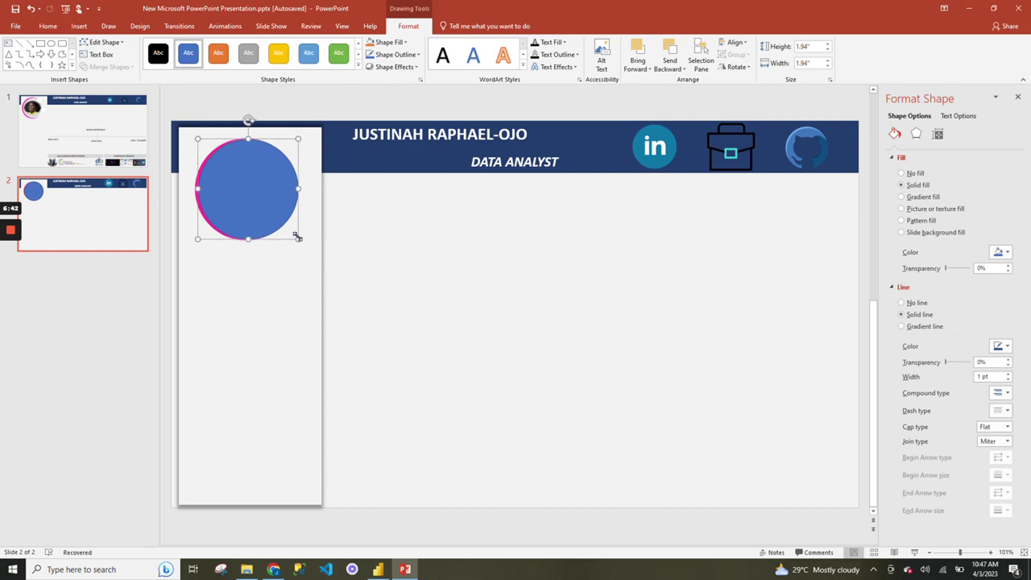
left_click_drag(298, 239, 288, 229)
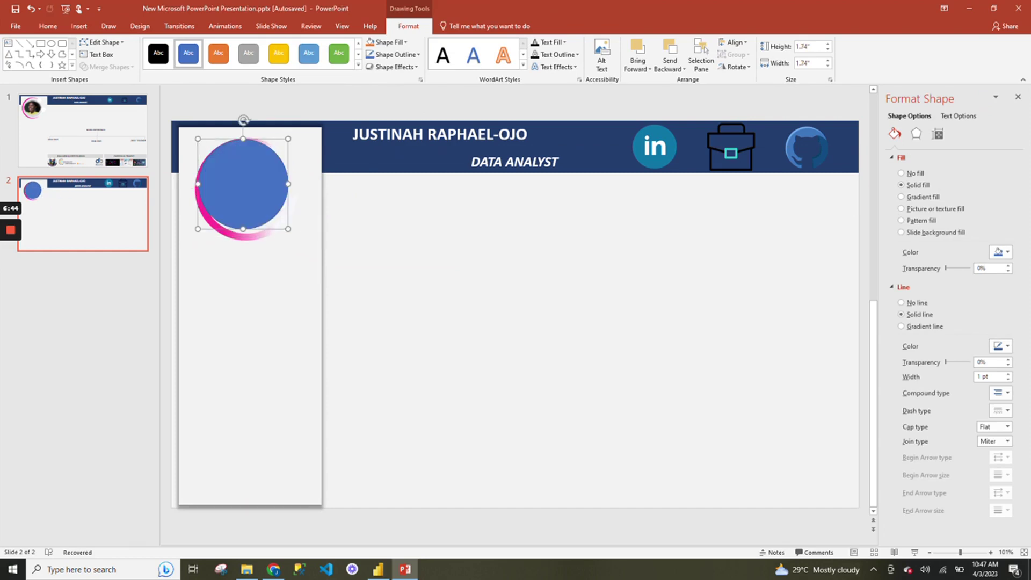
left_click_drag(243, 184, 246, 189)
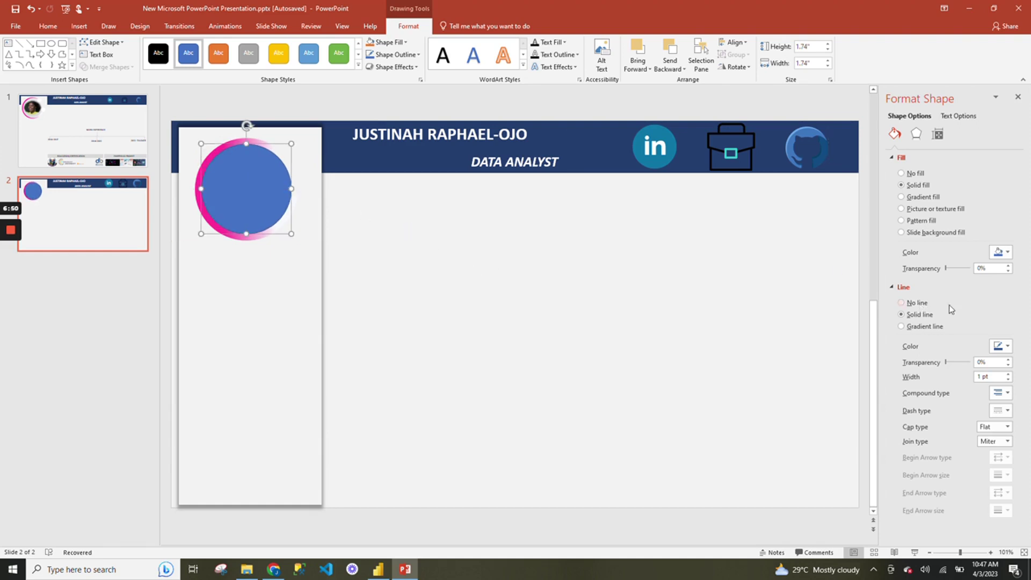
Fill the inner circle light grey with a white outline and reselect it.
left_click(1000, 253)
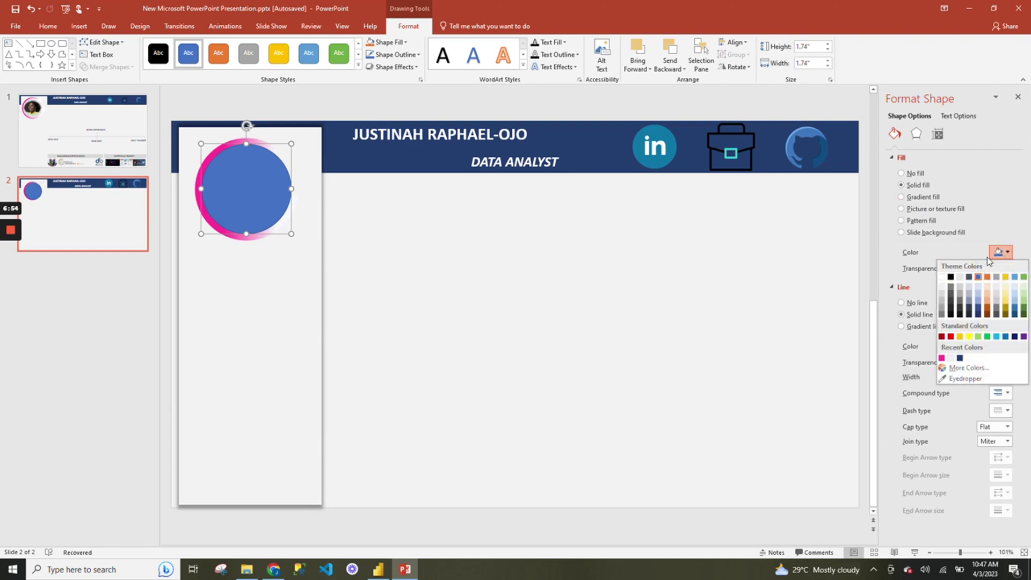
left_click(284, 181)
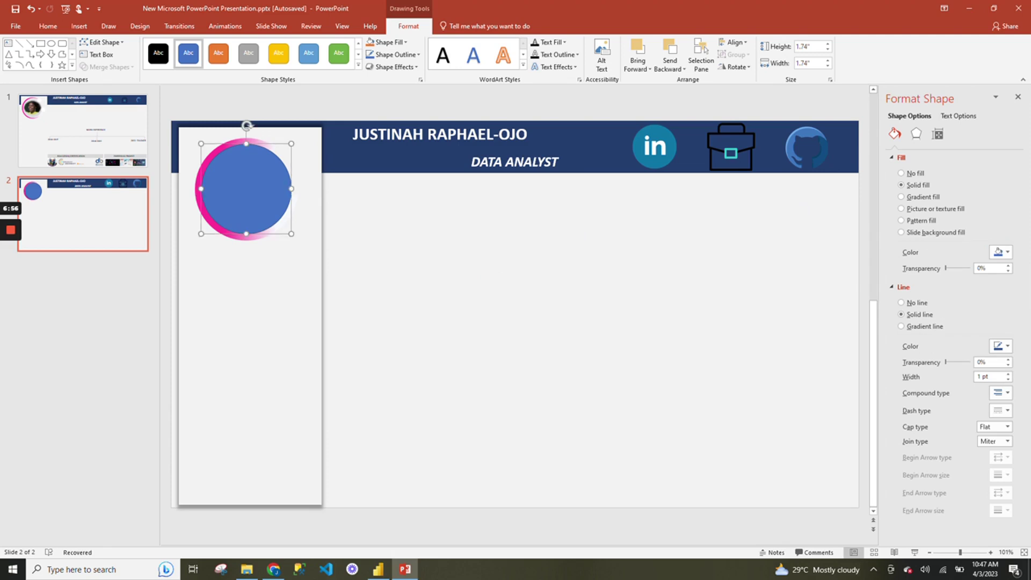
left_click(1000, 254)
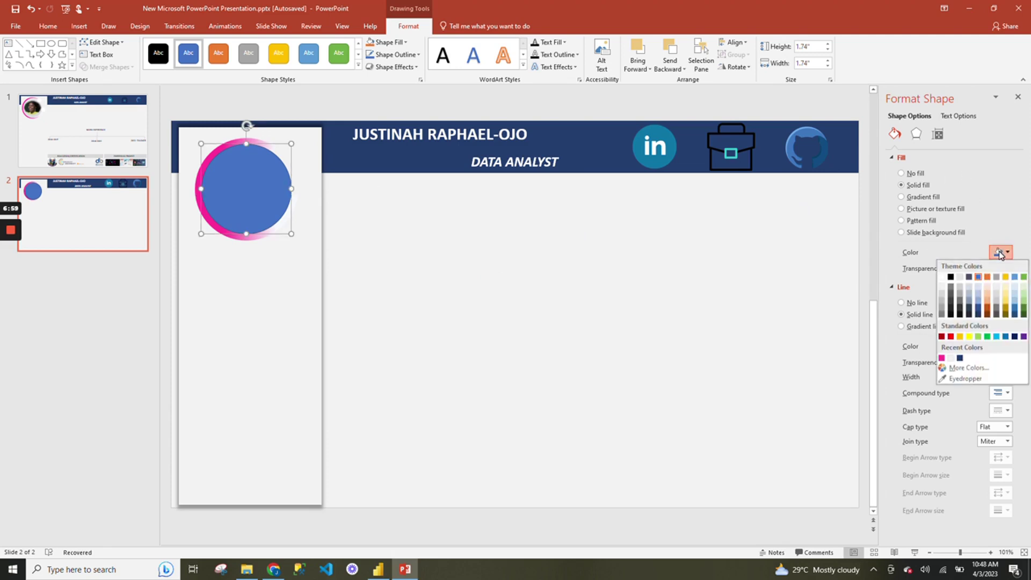
left_click(941, 294)
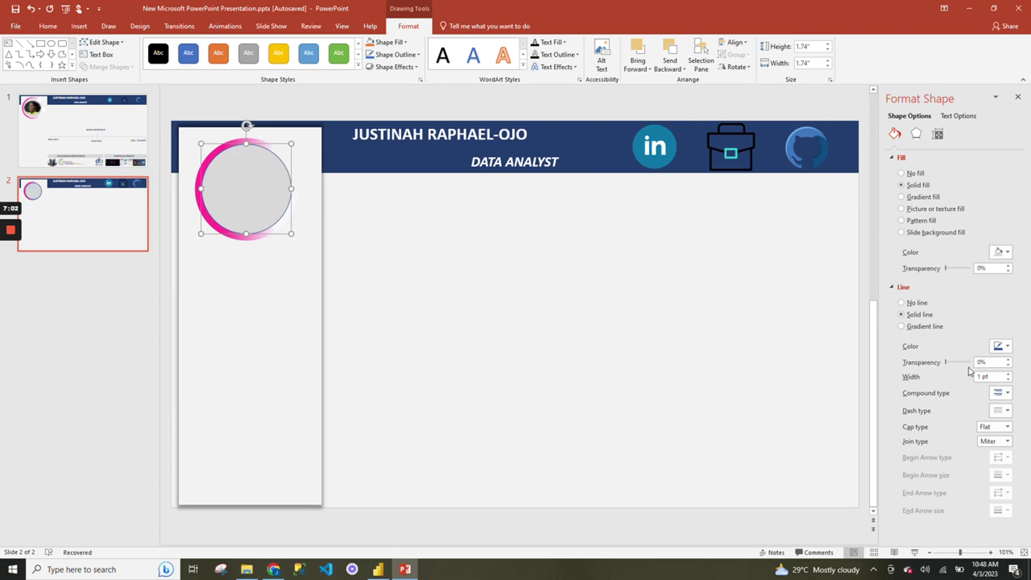
left_click(1007, 347)
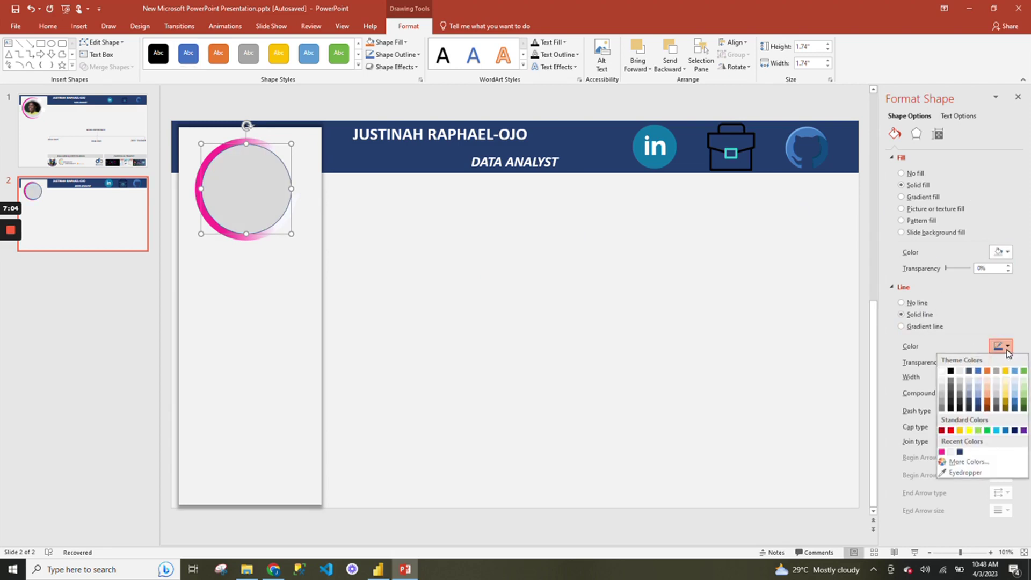
left_click(942, 370)
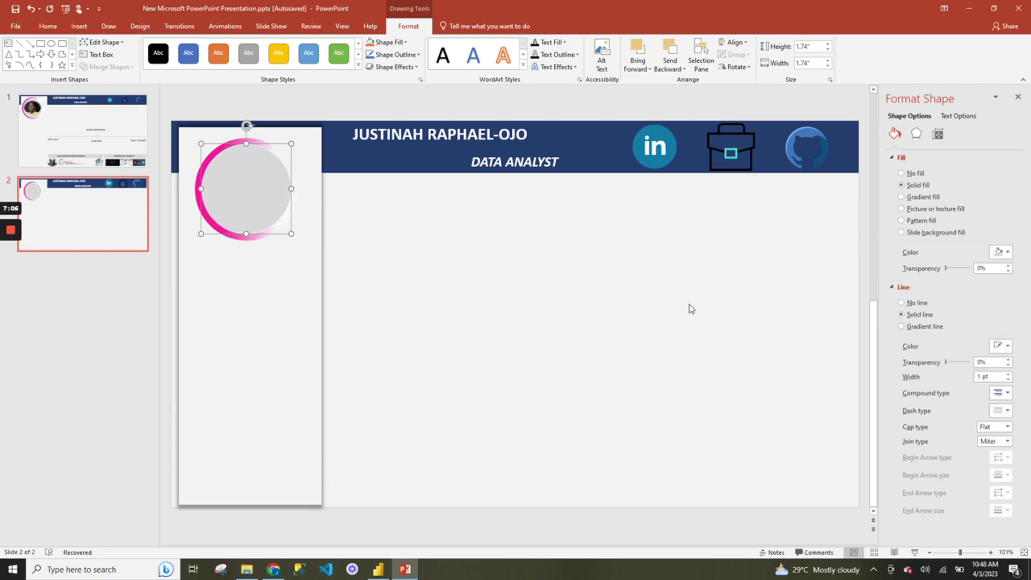
left_click(473, 272)
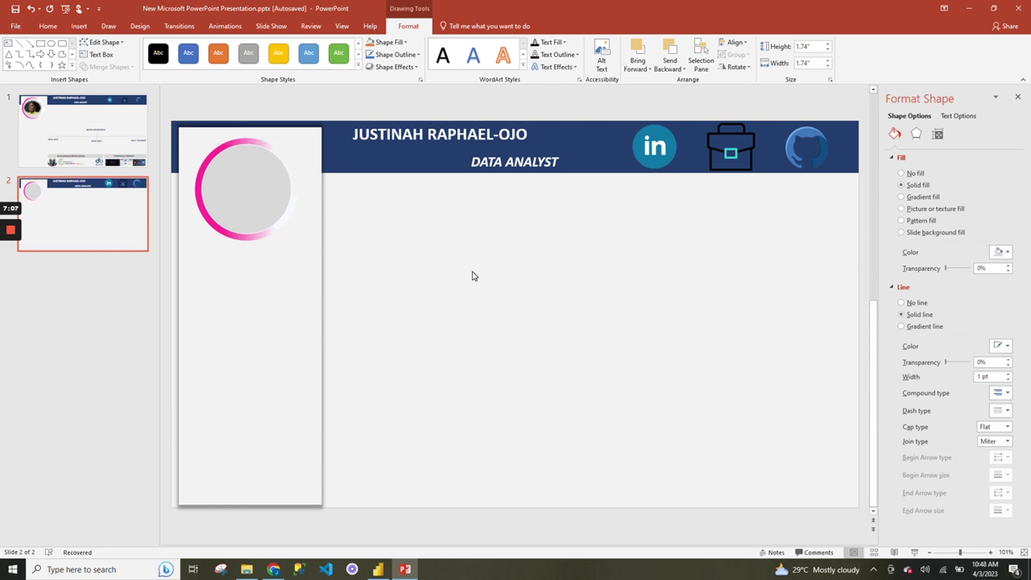
left_click(244, 174)
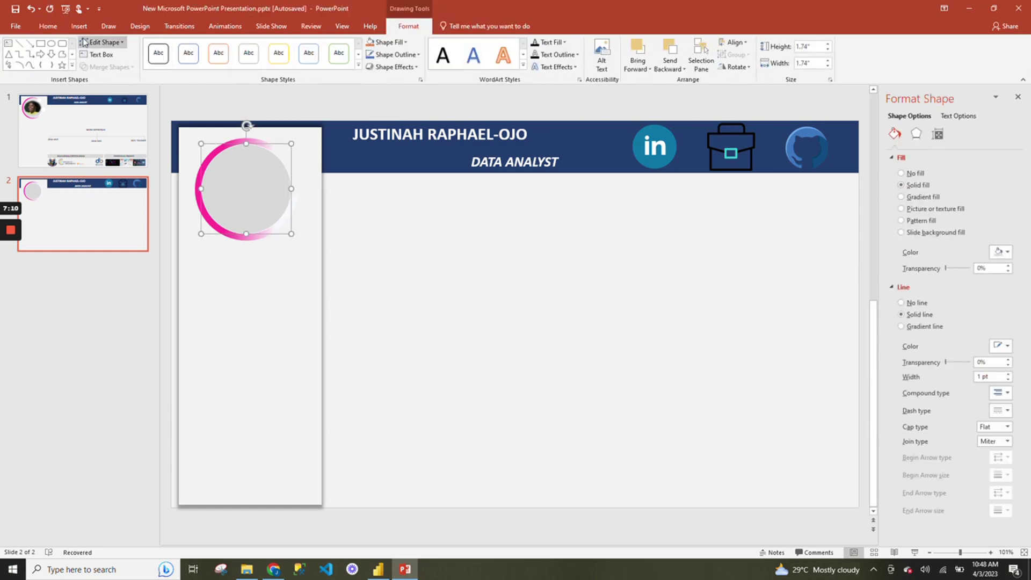
left_click(48, 26)
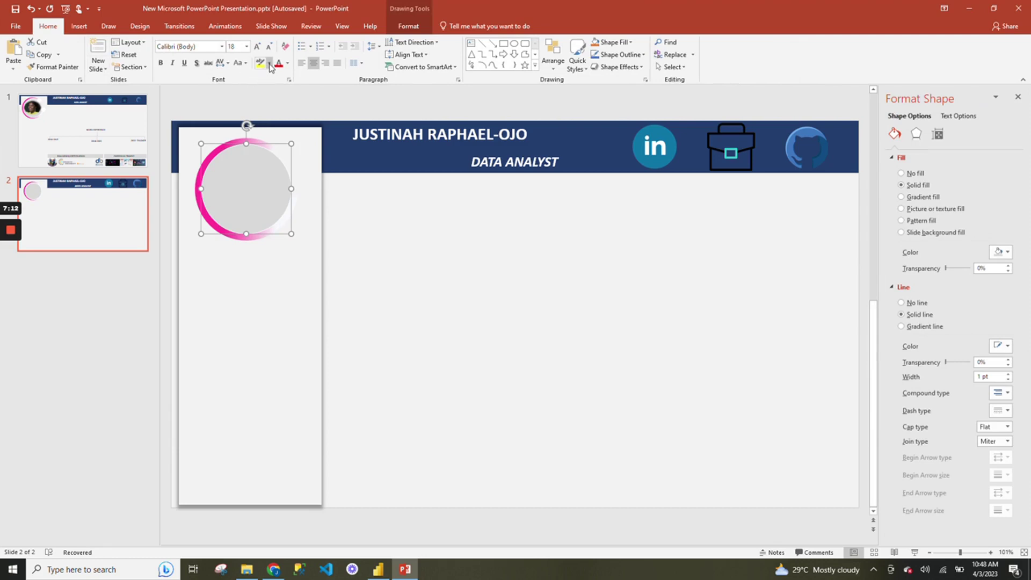
Draw a small circle with white fill and a 1.25 pt outline.
left_click(79, 26)
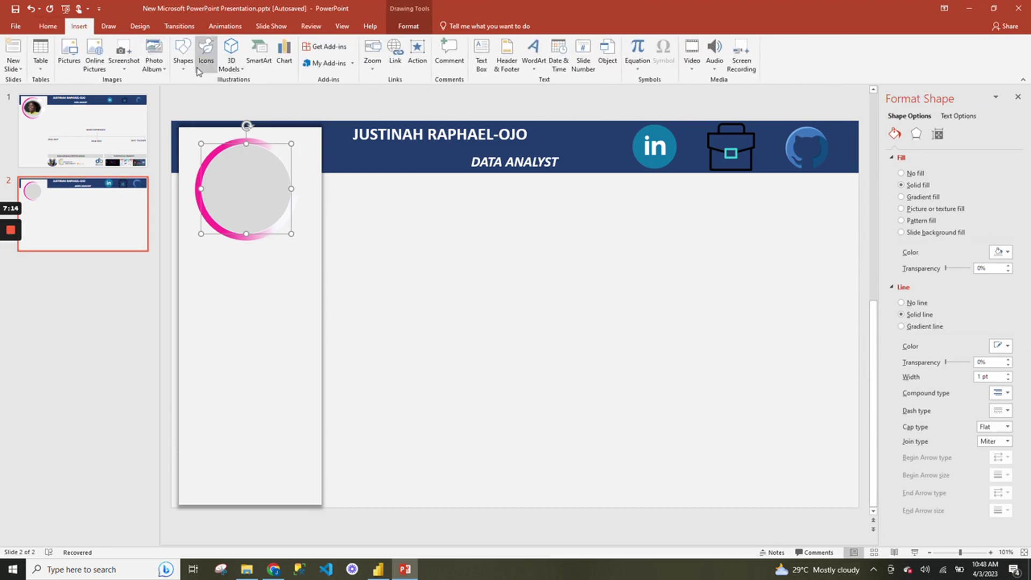
left_click(183, 54)
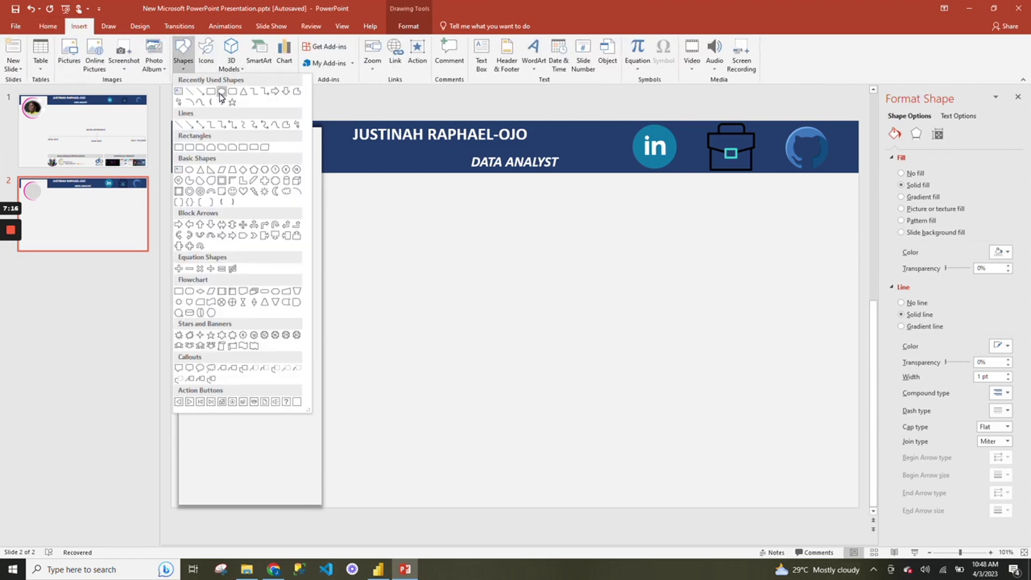
left_click(222, 92)
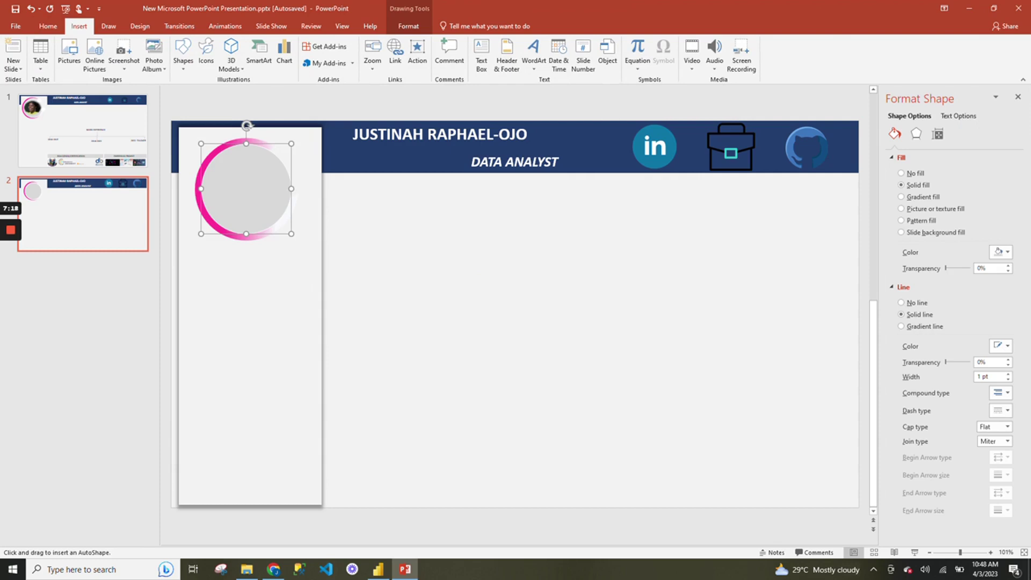
left_click_drag(368, 243, 389, 264)
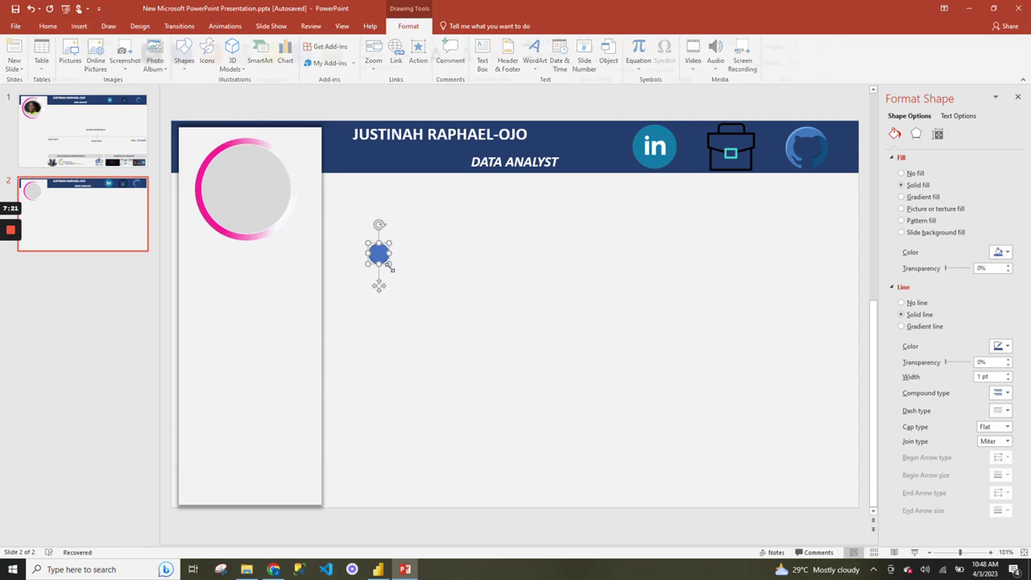
left_click(997, 348)
left_click(946, 372)
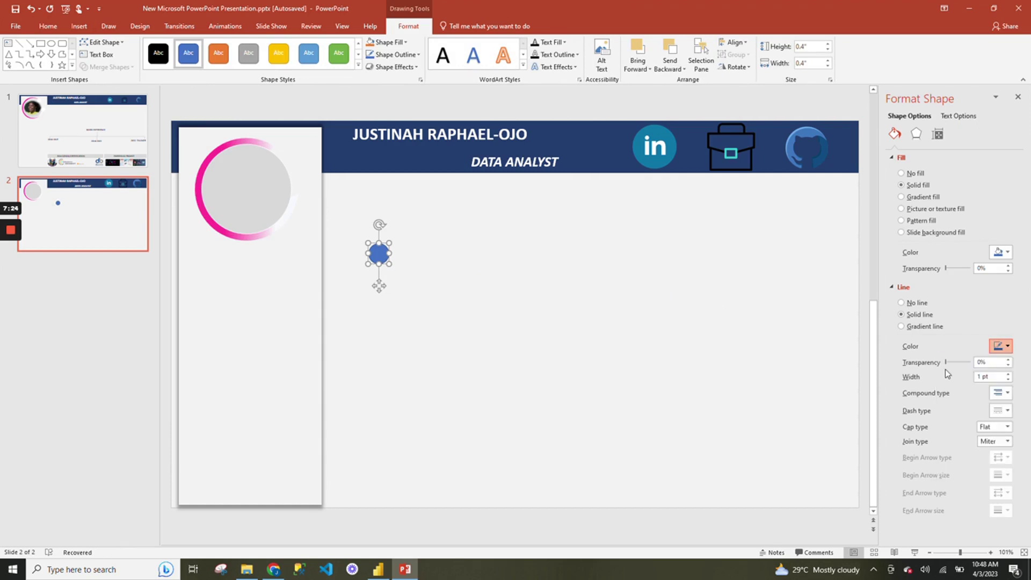
left_click(1006, 347)
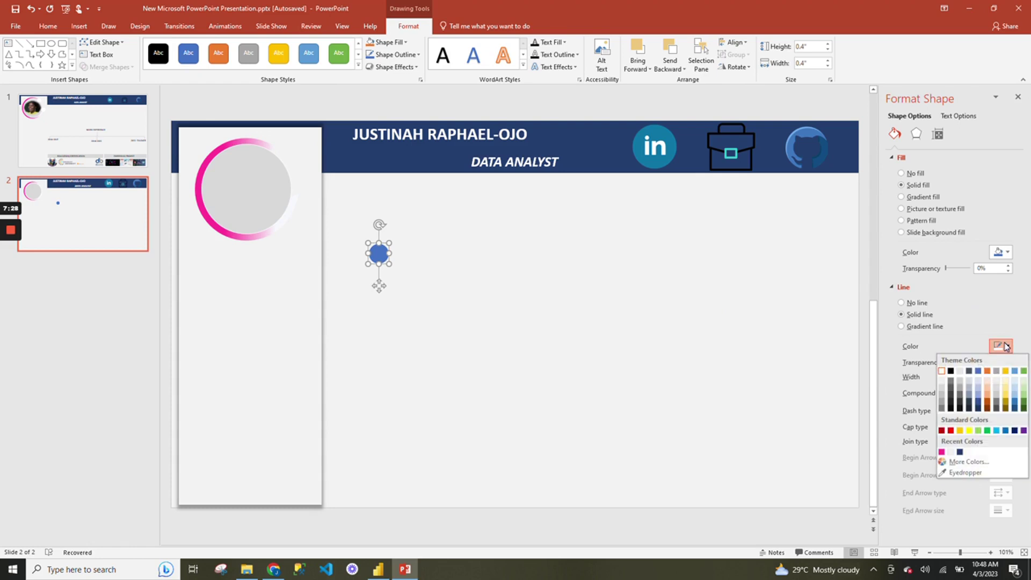
left_click(952, 373)
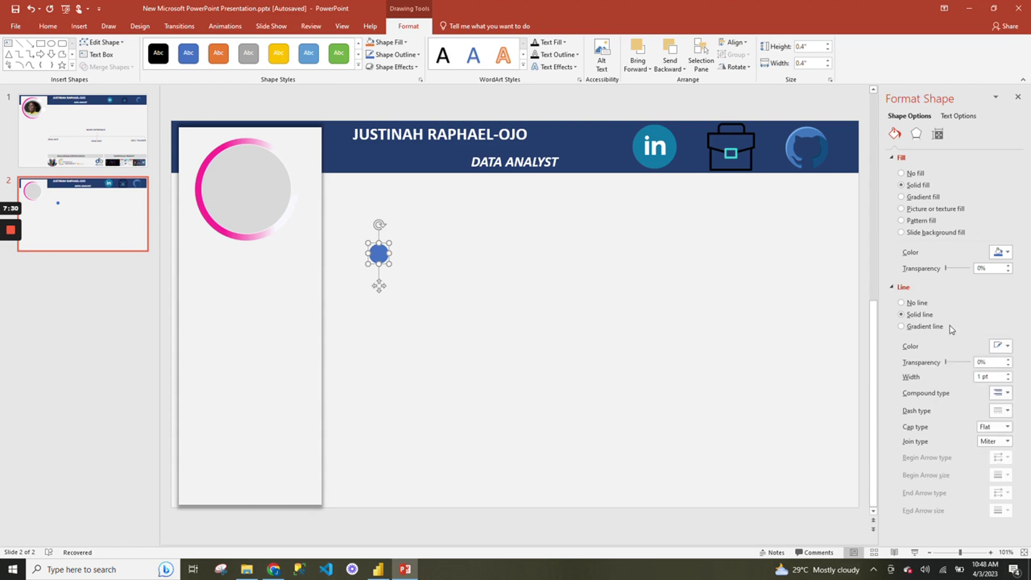
left_click(1005, 252)
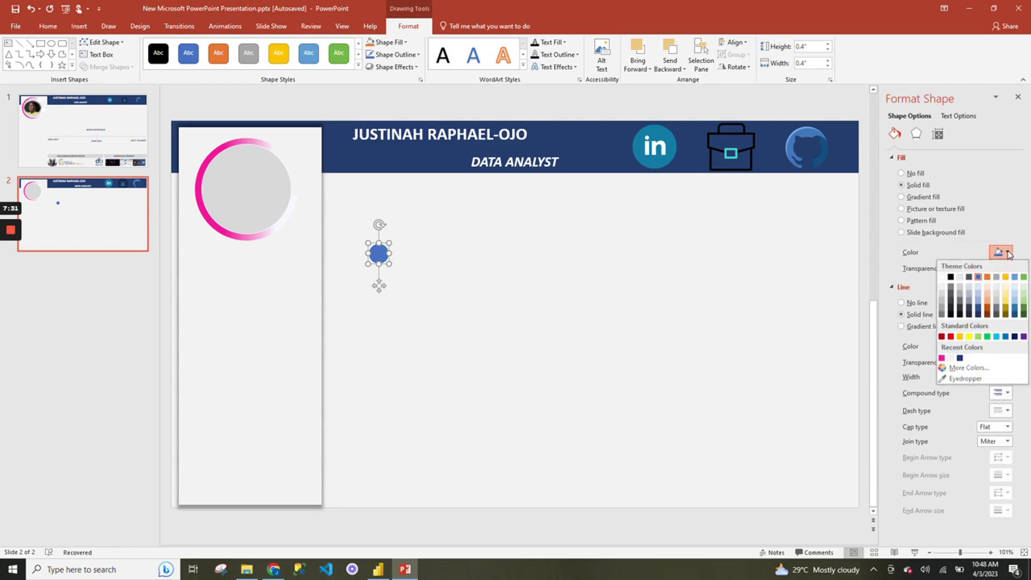
left_click(942, 277)
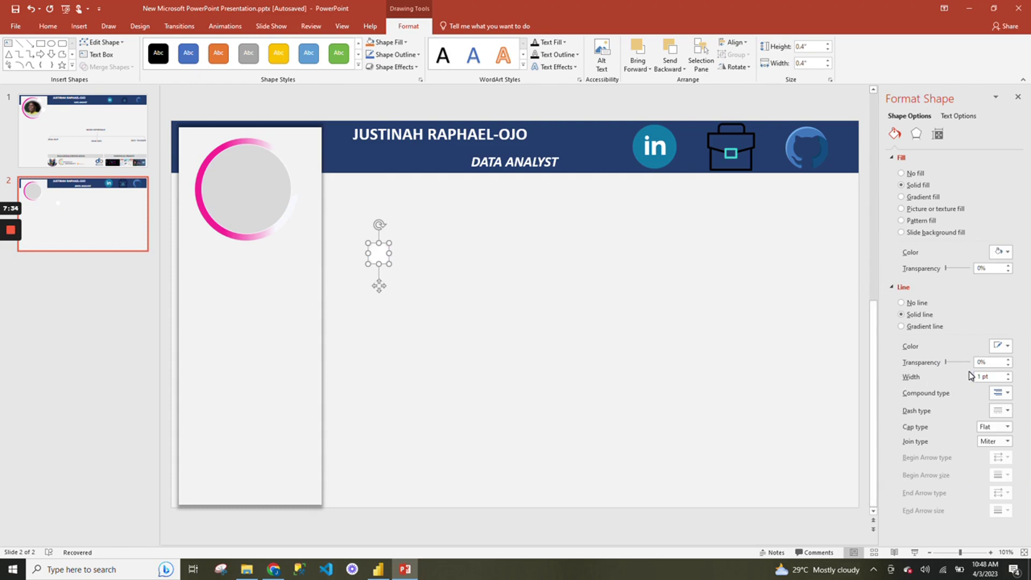
left_click(1009, 374)
Move the small white circle onto the pink ring's edge.
left_click_drag(379, 286, 293, 222)
left_click(429, 257)
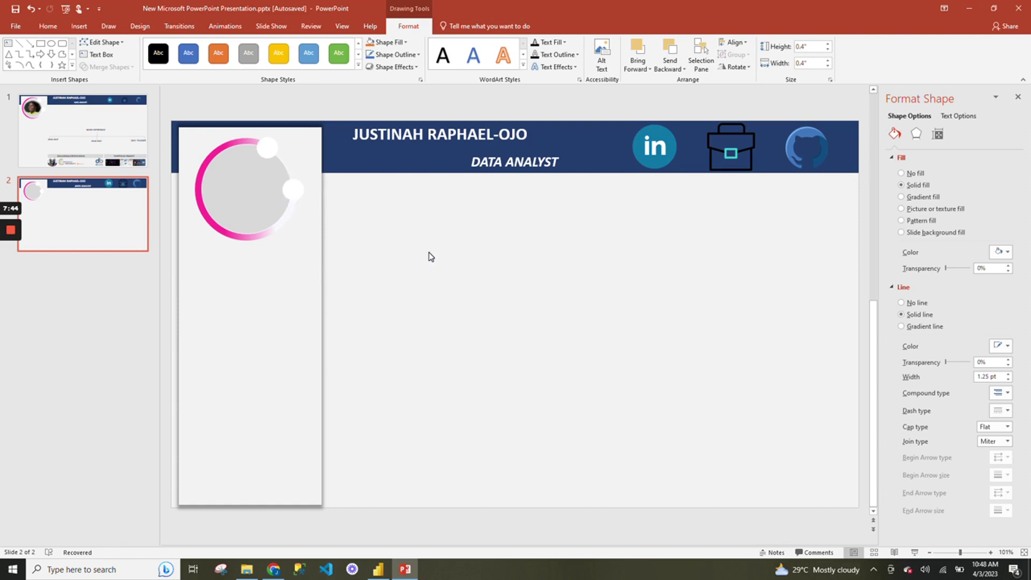
left_click(210, 209)
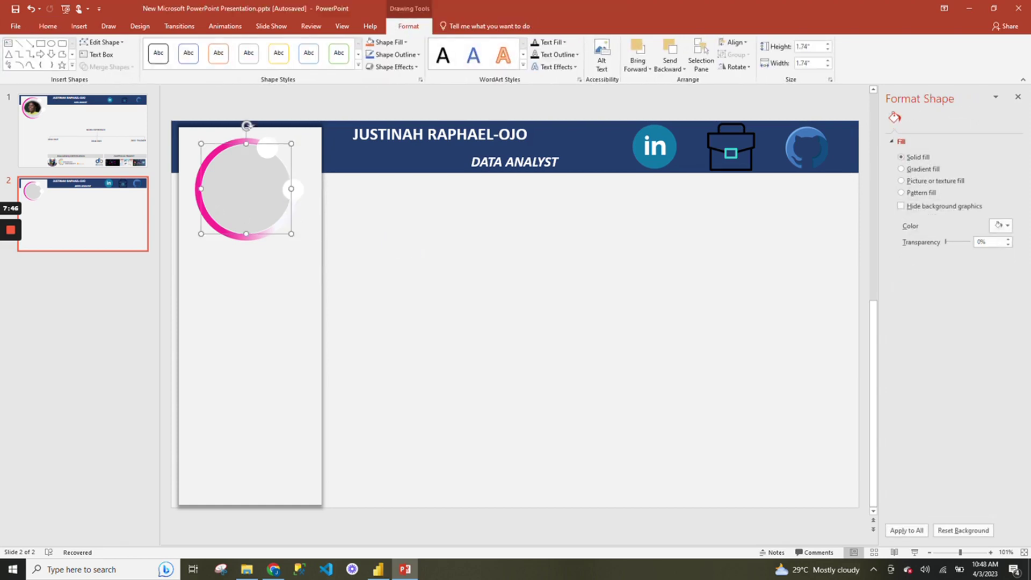
left_click(406, 262)
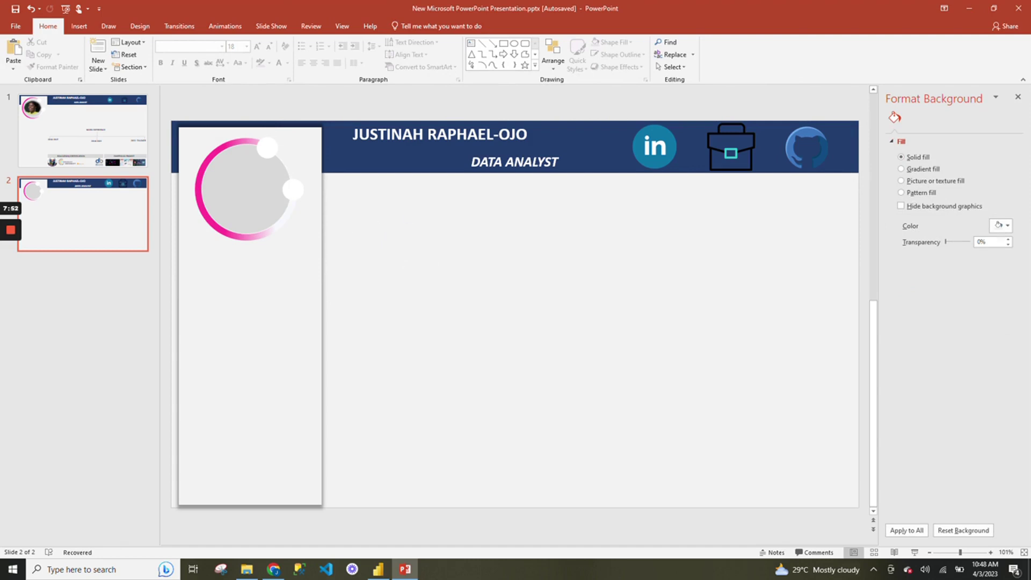
Insert the portrait photo, shrink it to 1.4" × 1.69", and apply the Soft Edge Oval style.
left_click(78, 26)
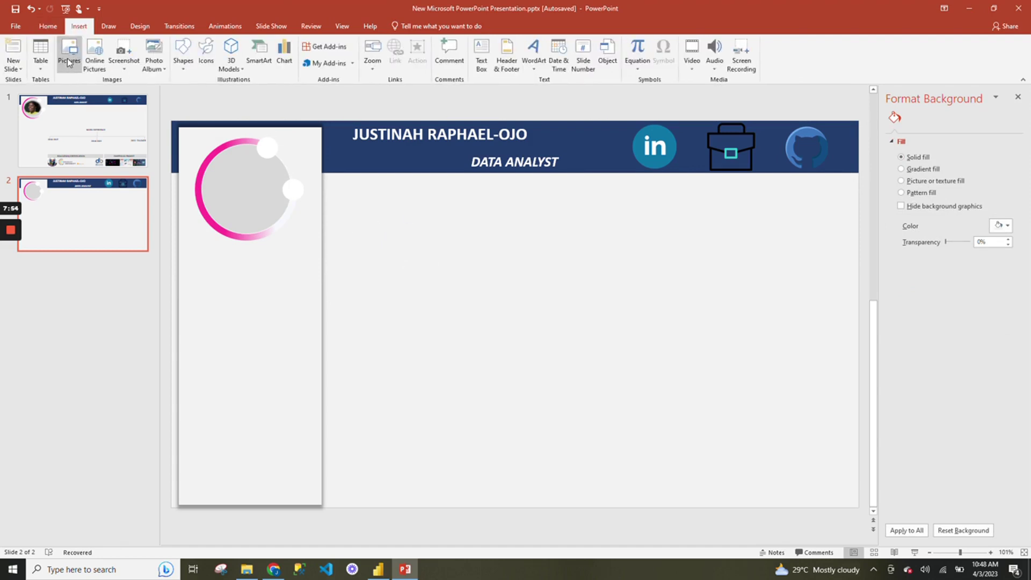
left_click(76, 49)
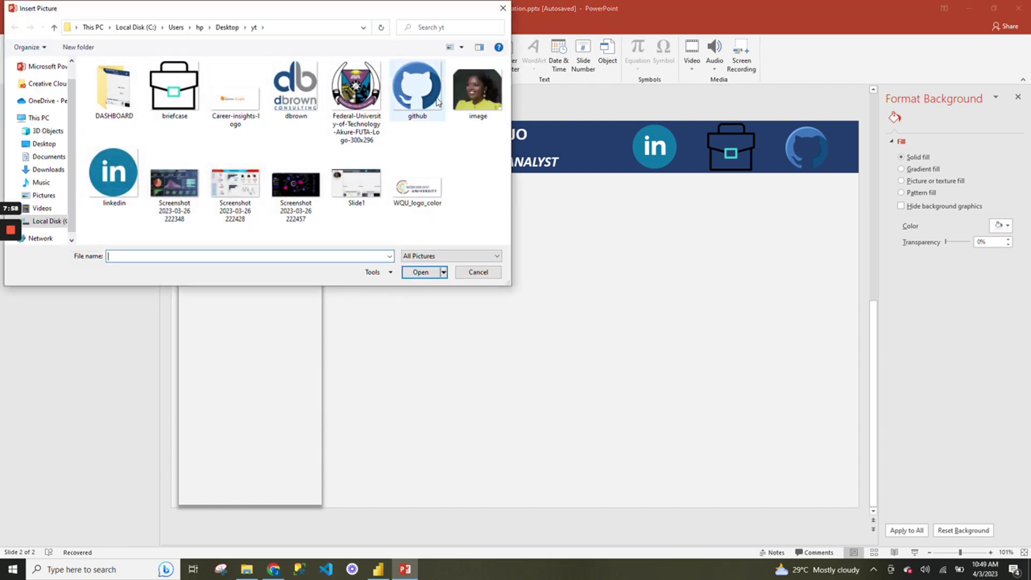
left_click(466, 105)
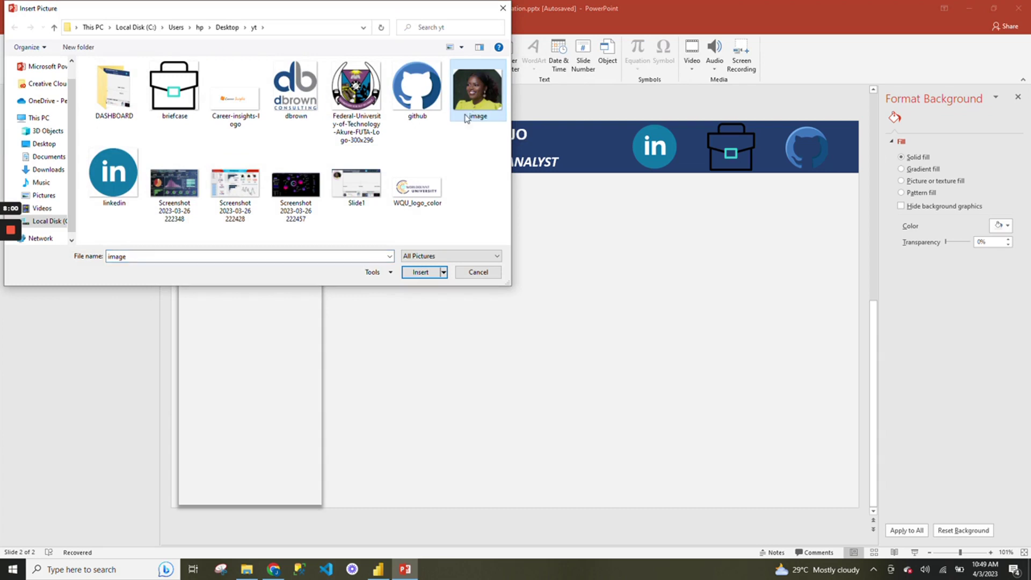
left_click(432, 272)
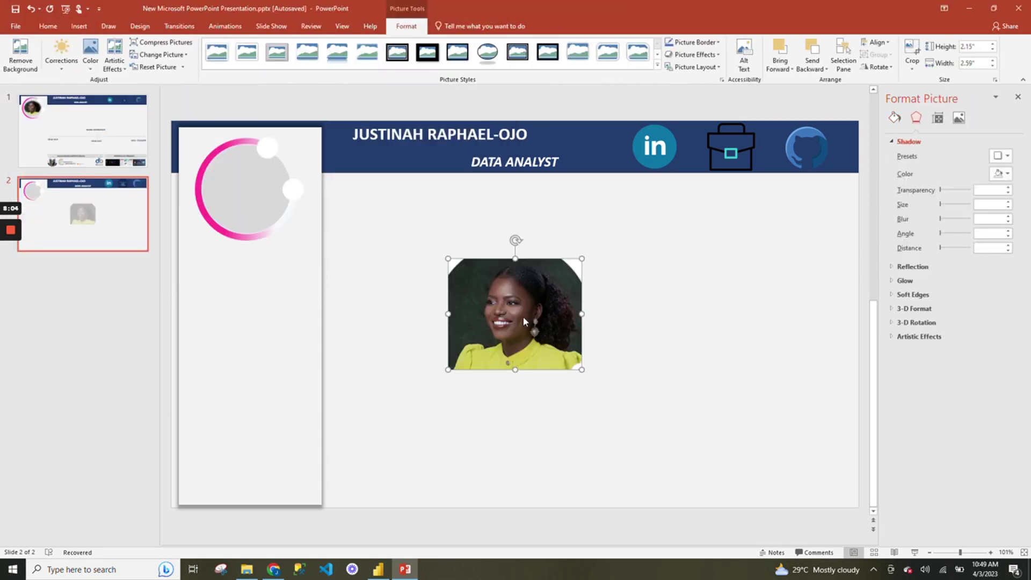
left_click_drag(581, 372, 535, 331)
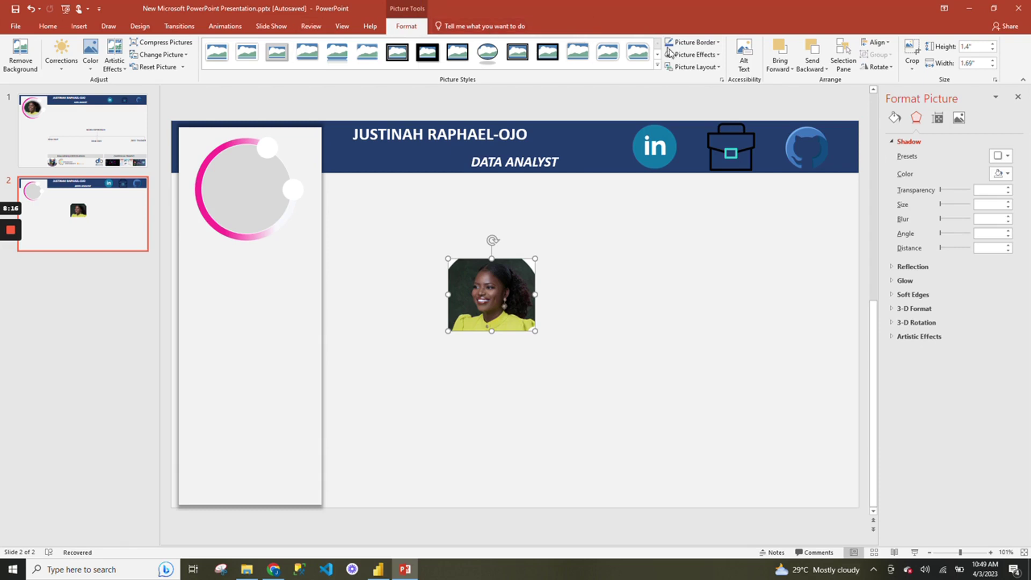
left_click(658, 64)
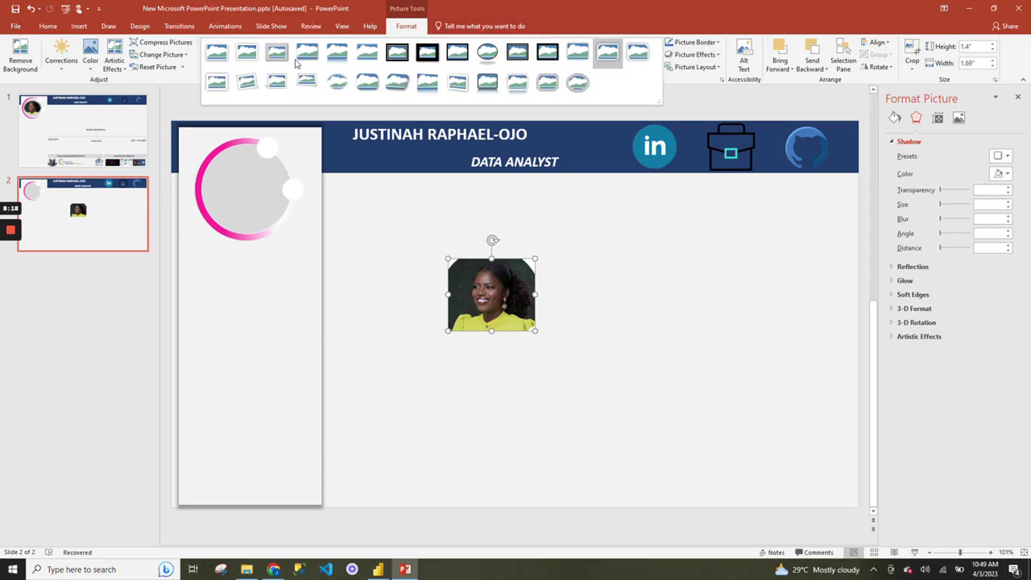
left_click(333, 82)
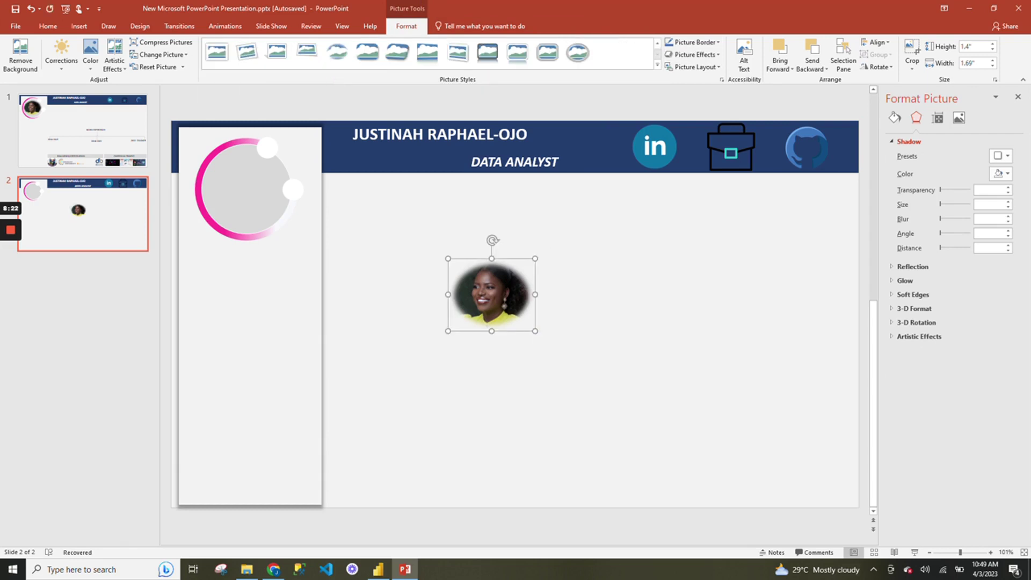
Move the oval photo into the pink ring, enlarge it slightly and nudge it upward.
left_click_drag(491, 294, 243, 189)
left_click_drag(286, 226, 289, 228)
left_click(390, 224)
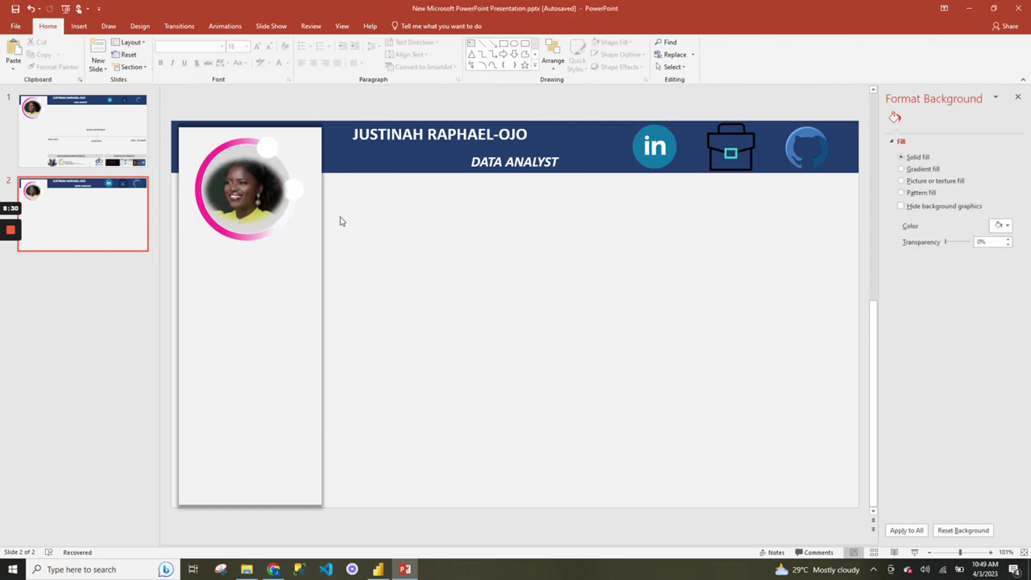
left_click_drag(245, 191, 245, 185)
left_click(358, 234)
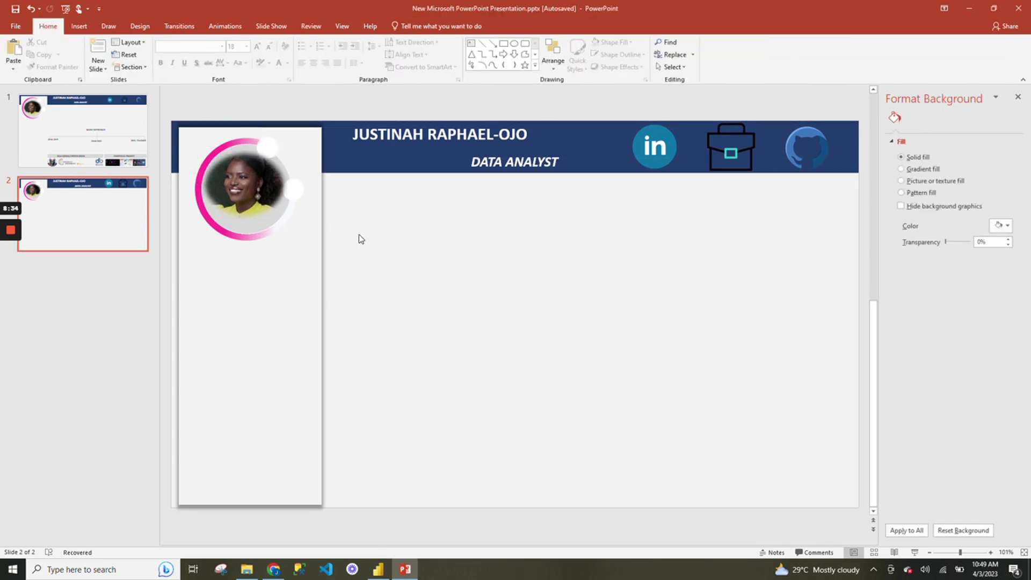
Fine-tune the photo's size with its corner handle so it sits centred in the ring.
left_click(269, 210)
left_click_drag(289, 221, 296, 228)
left_click(366, 237)
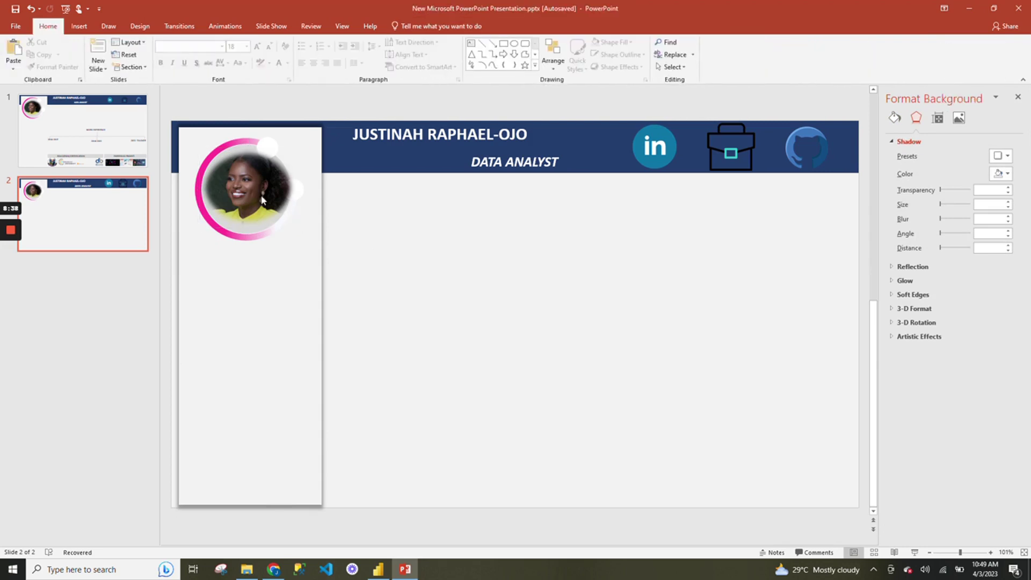
left_click_drag(245, 186, 245, 186)
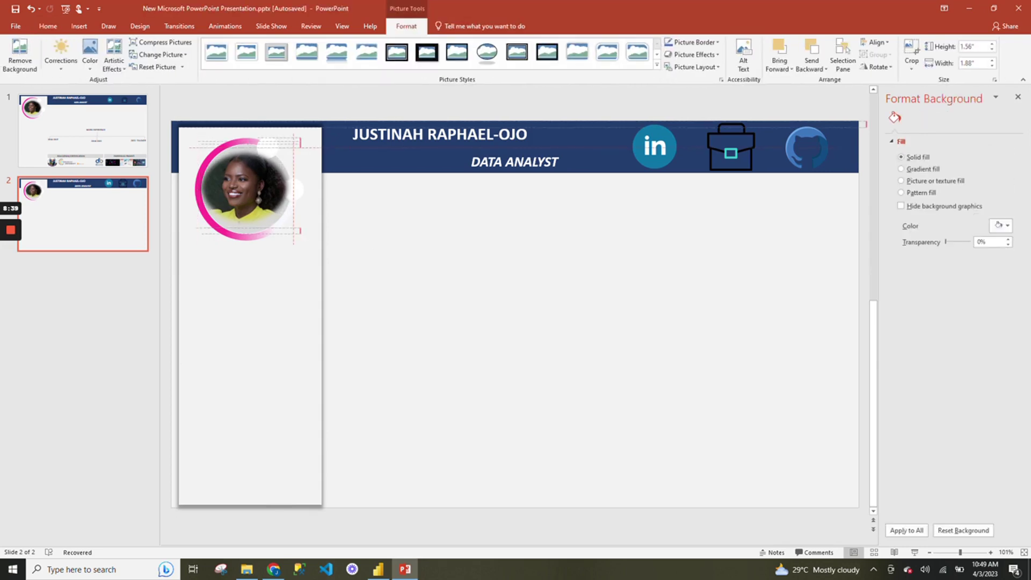
left_click(377, 275)
left_click(278, 213)
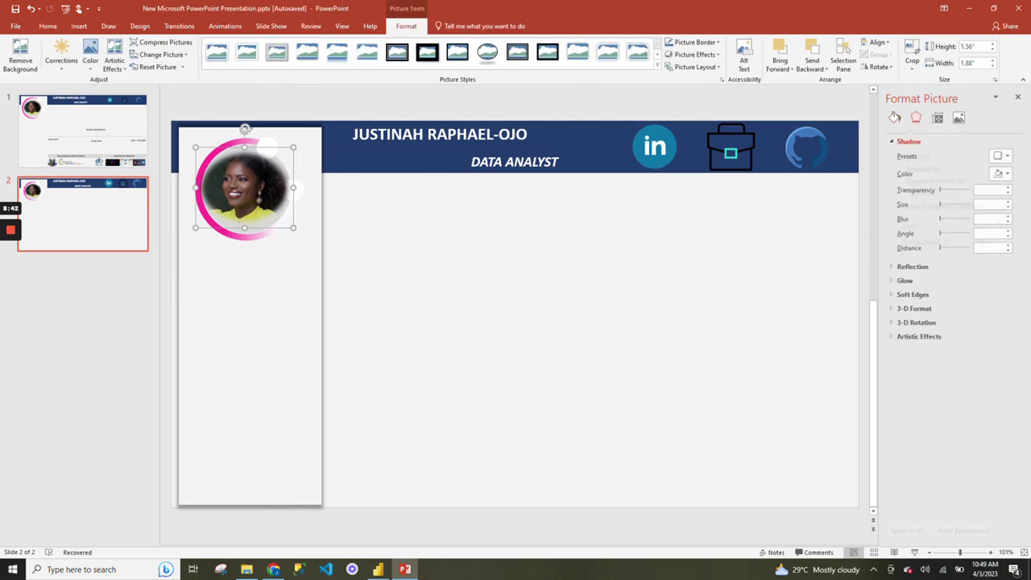
left_click_drag(295, 231, 288, 222)
left_click(367, 239)
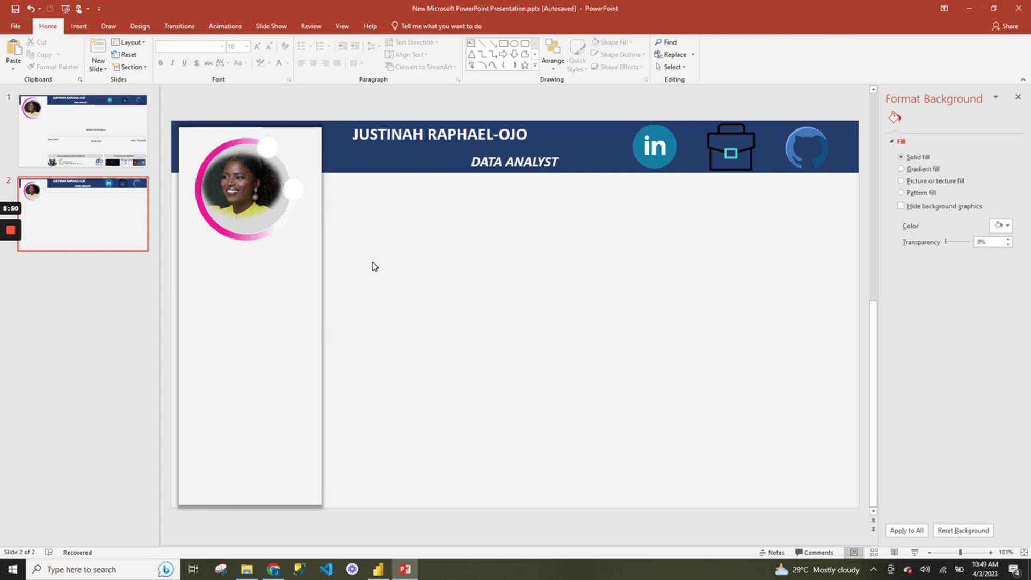
left_click(7, 231)
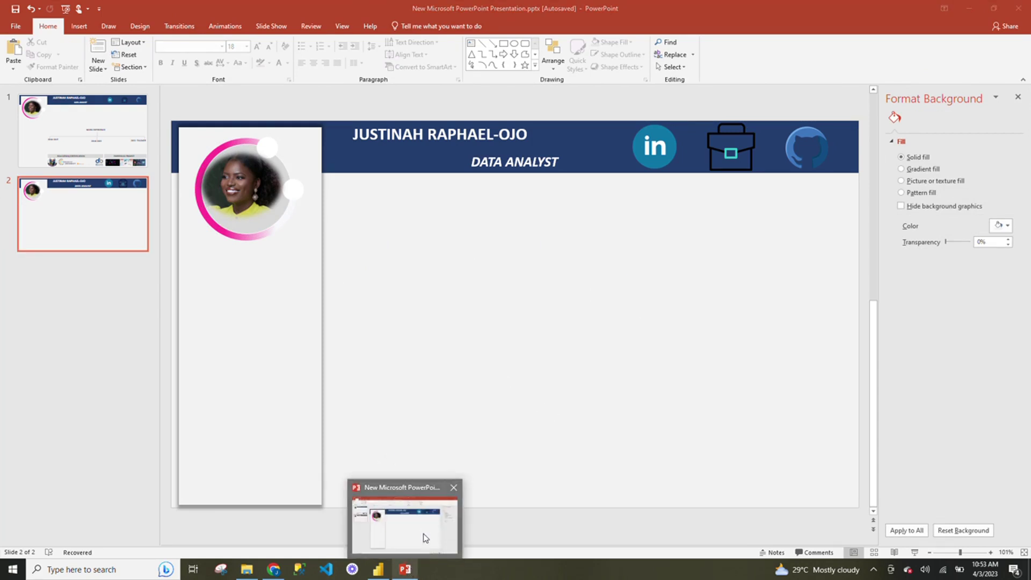
left_click(387, 568)
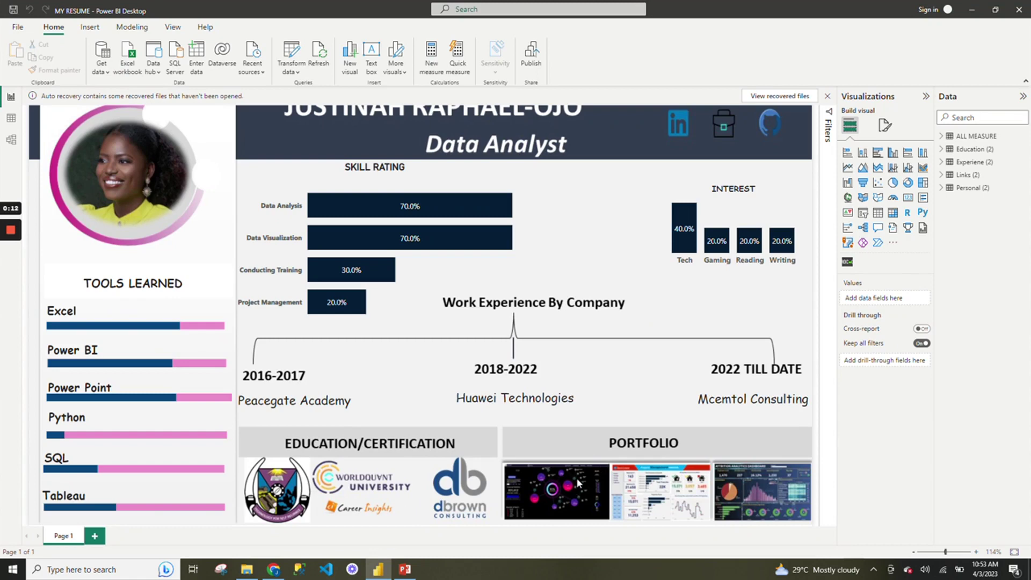
left_click(405, 569)
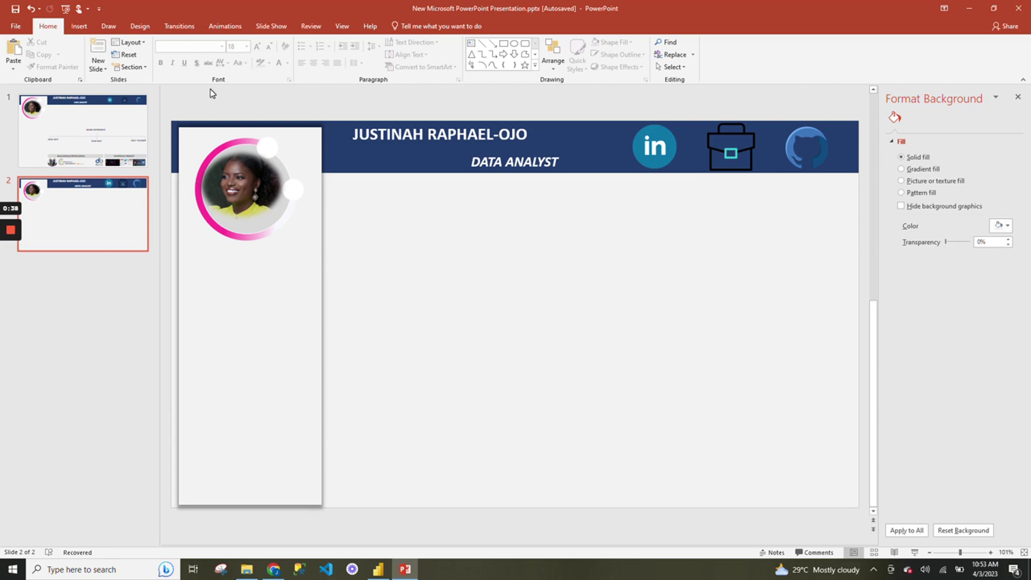
Insert the three dashboard screenshot pictures onto the slide.
left_click(79, 27)
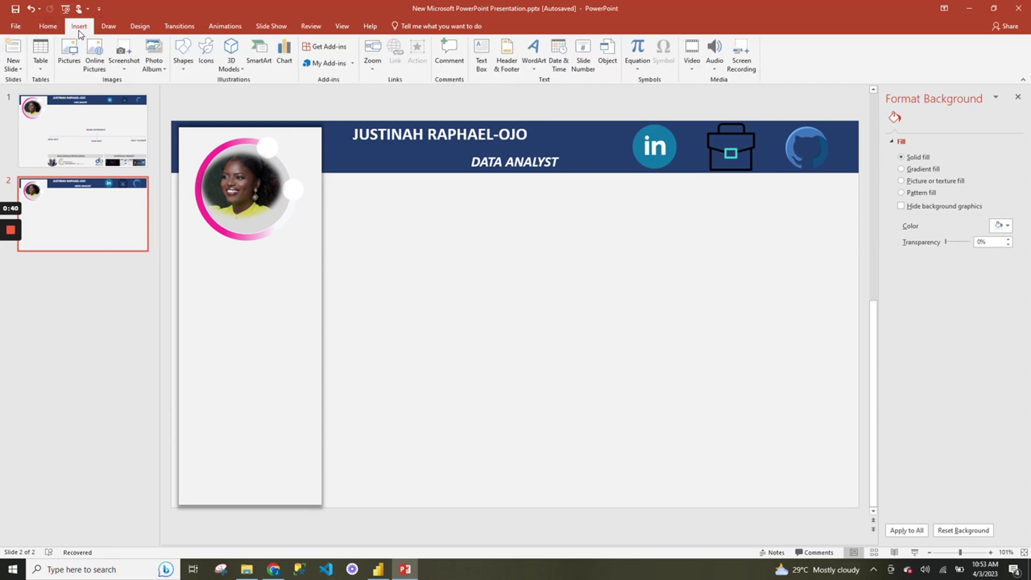
left_click(65, 68)
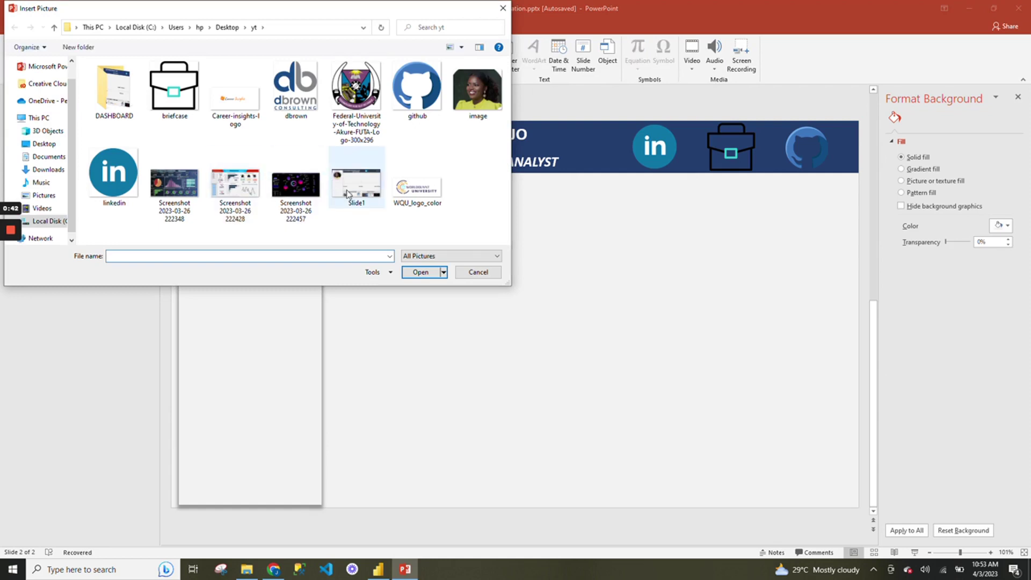
left_click(162, 193)
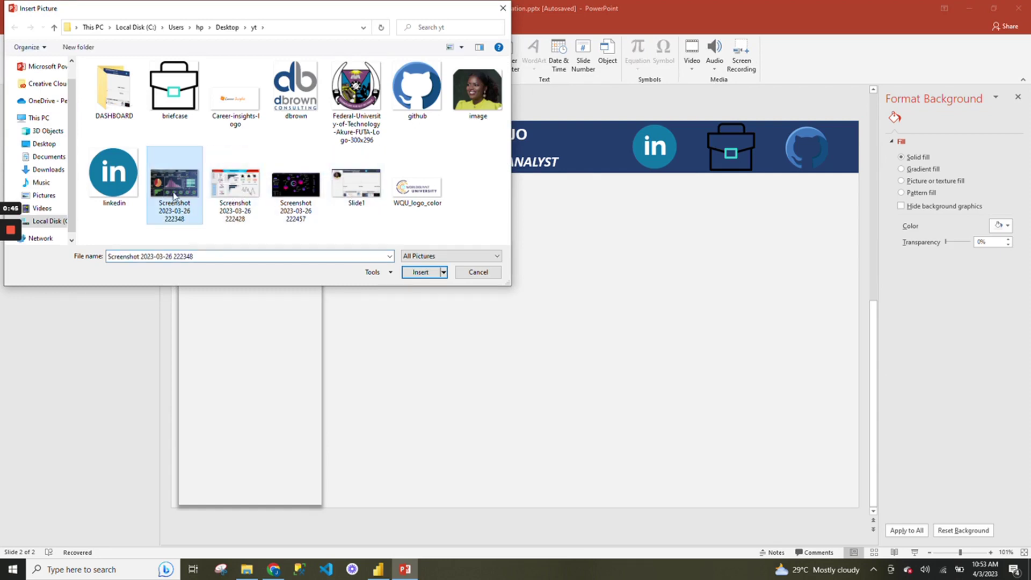
left_click(221, 200, "ctrl")
left_click(316, 209, "ctrl")
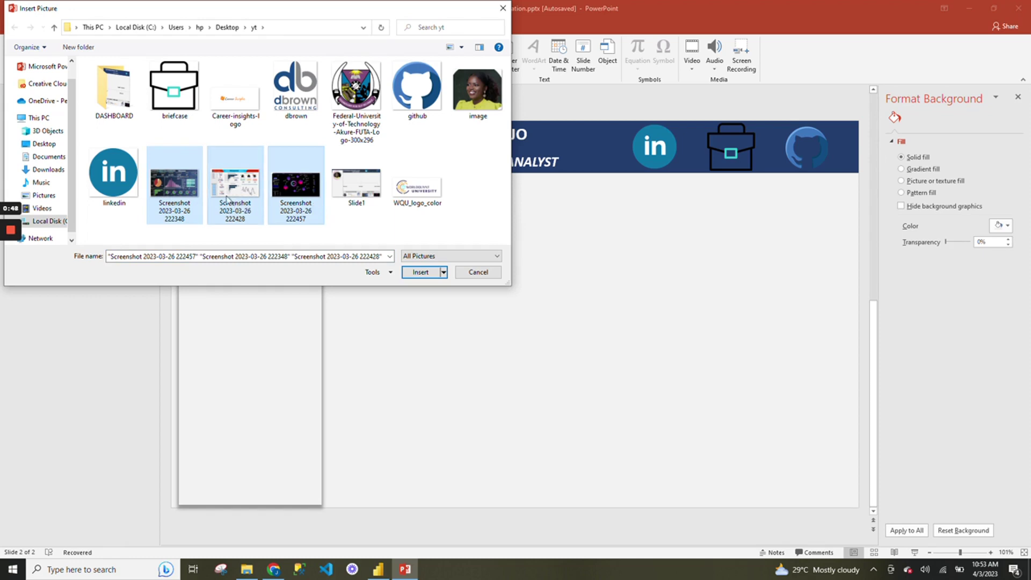
left_click(421, 273)
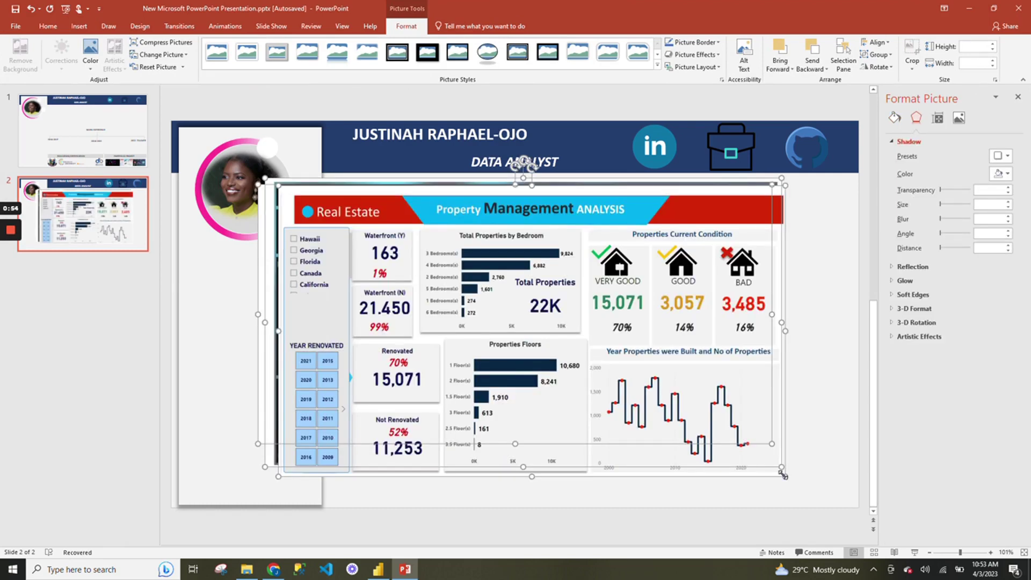
Shrink the screenshots to thumbnails and line them up side by side at the bottom right.
left_click_drag(785, 476, 362, 233)
left_click(417, 243)
left_click_drag(327, 183, 632, 482)
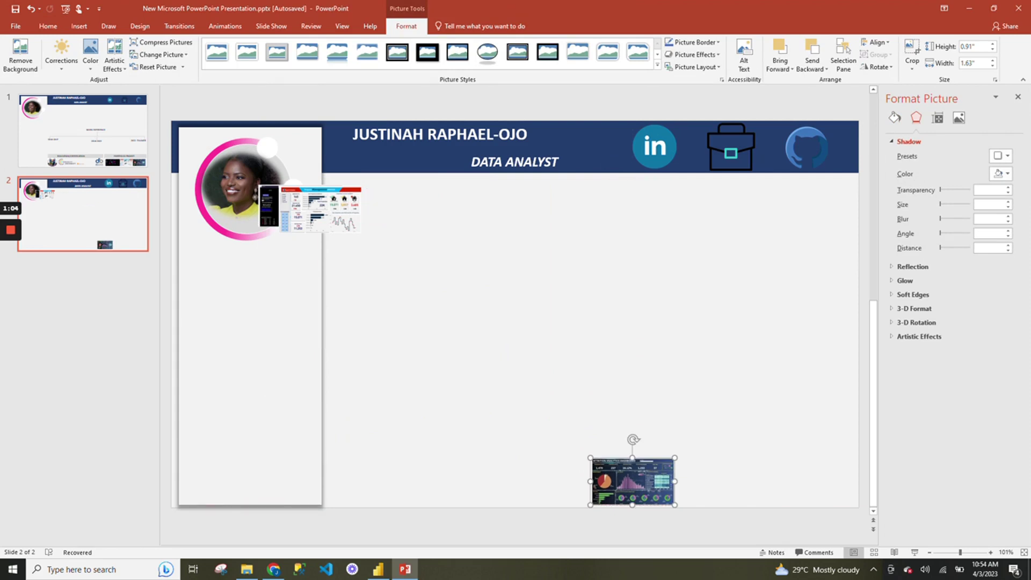
left_click_drag(322, 209, 815, 483)
left_click_drag(717, 482, 733, 482)
left_click_drag(632, 483, 647, 483)
Stretch the dark screenshot to match the others' height, then select all three screenshots.
left_click(815, 483)
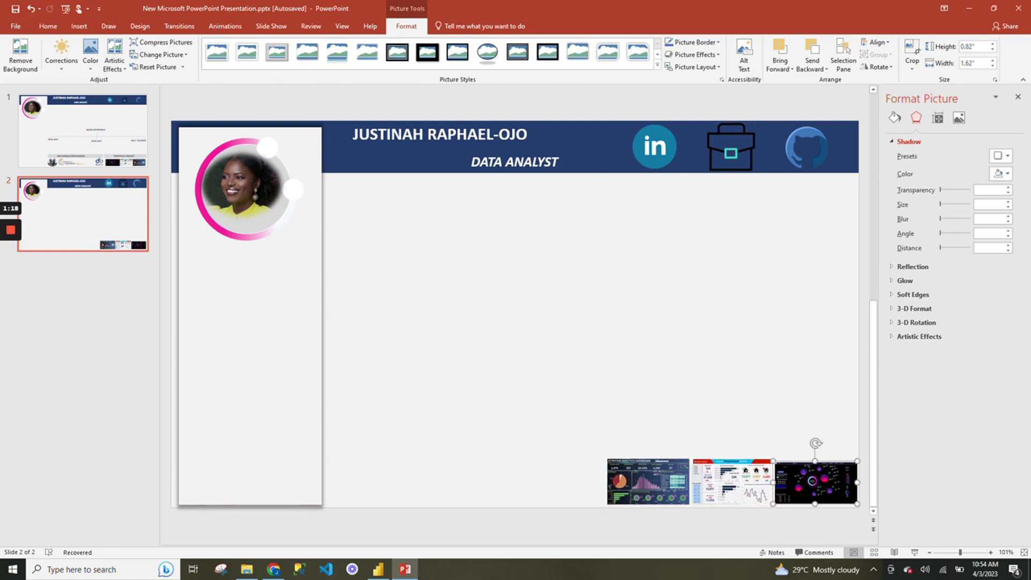
left_click(786, 420)
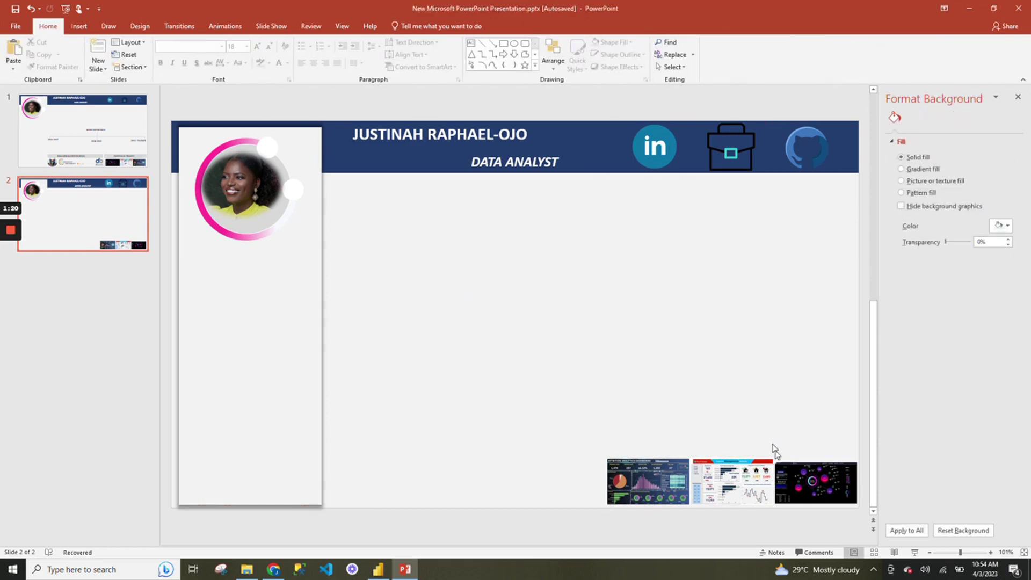
left_click(777, 464)
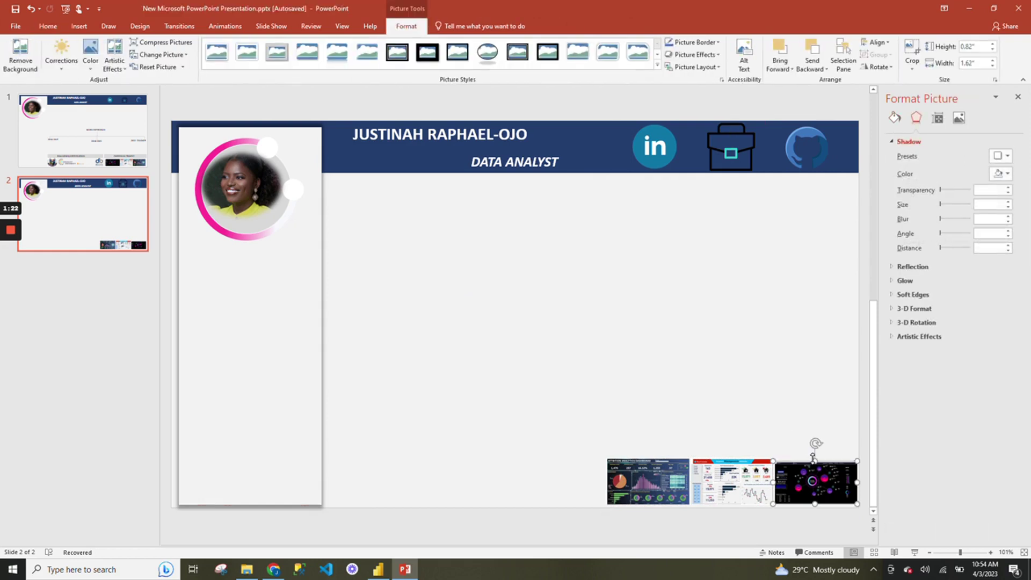
left_click_drag(814, 461, 813, 457)
left_click(745, 414)
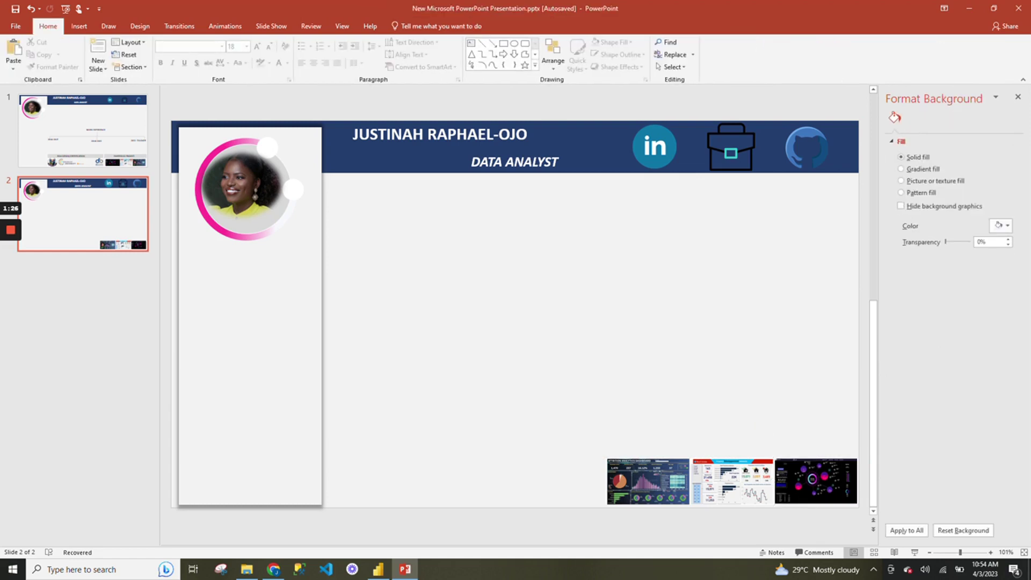
left_click(648, 480)
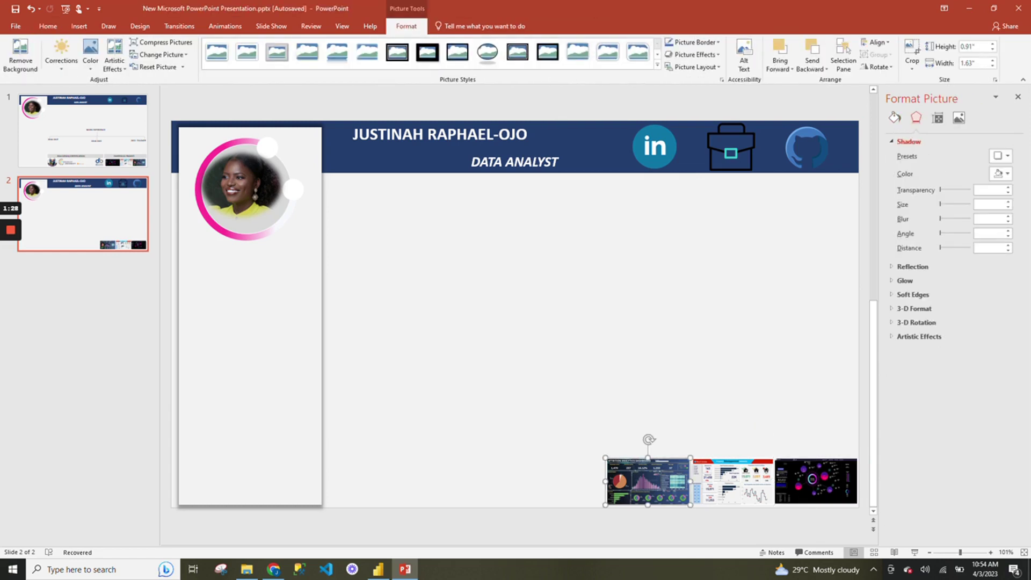
left_click(732, 481, "ctrl")
left_click(815, 481, "ctrl")
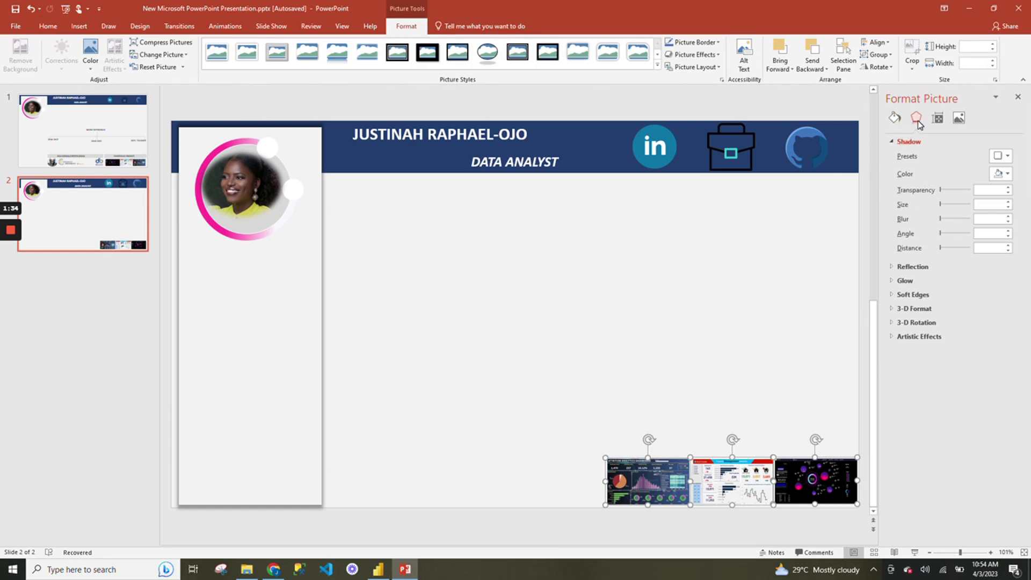
Apply the Outer Offset: Top shadow preset to the three screenshots.
left_click(1000, 157)
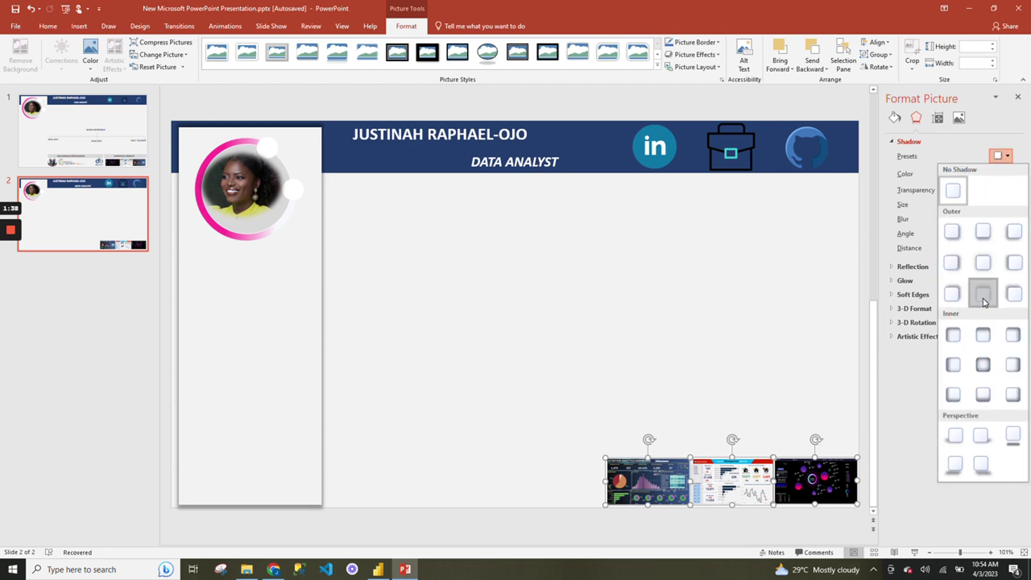
left_click(983, 294)
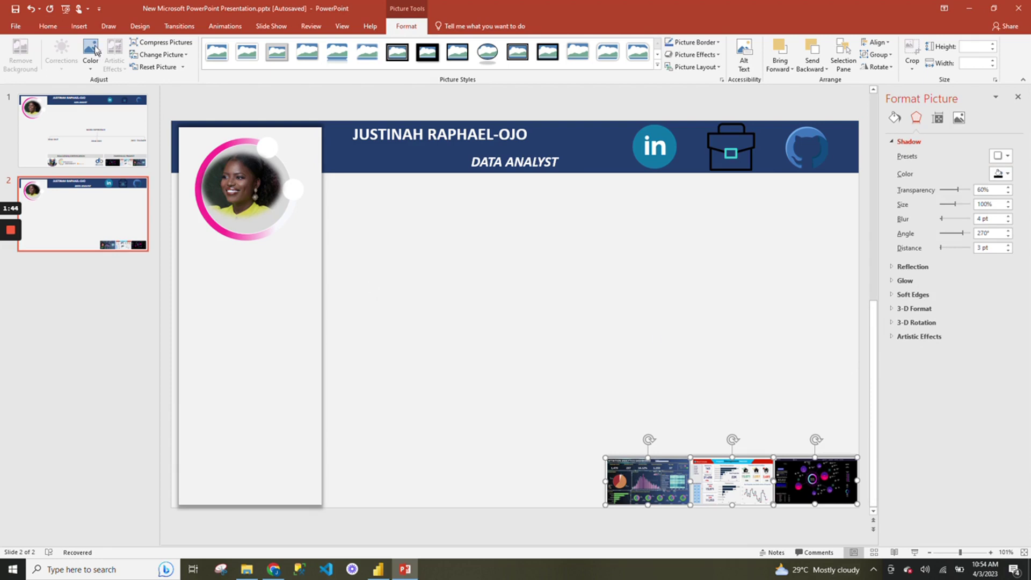
left_click(79, 25)
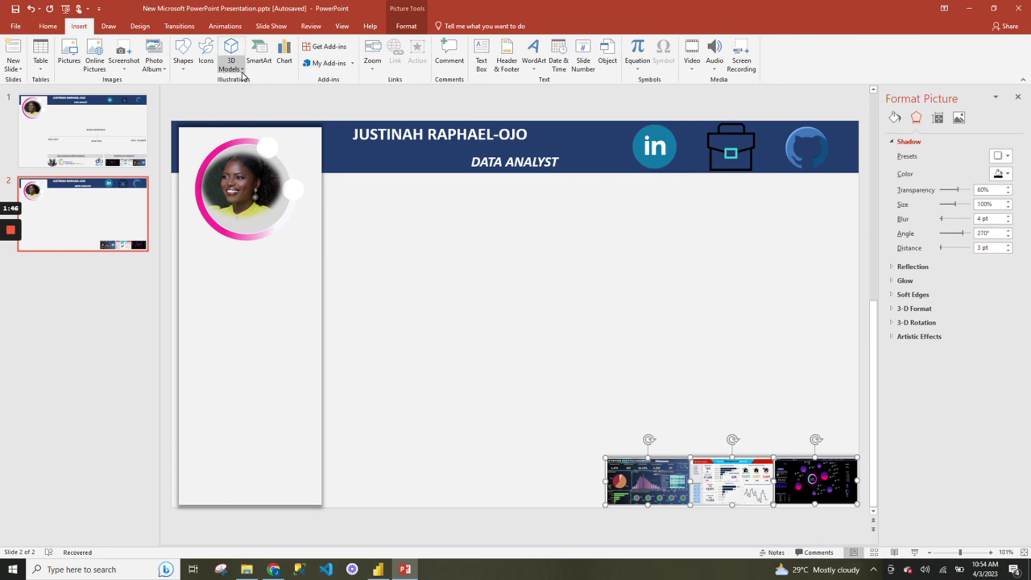
Draw a blue rectangle above the screenshots, trimmed to the row's width and thinned to 4.87" by 0.34".
left_click(183, 57)
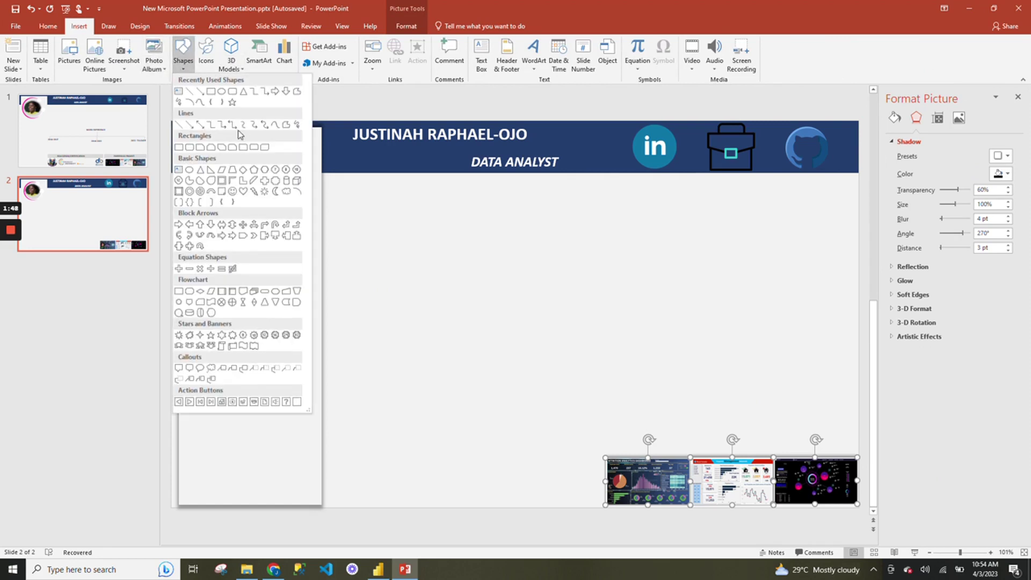
left_click(211, 91)
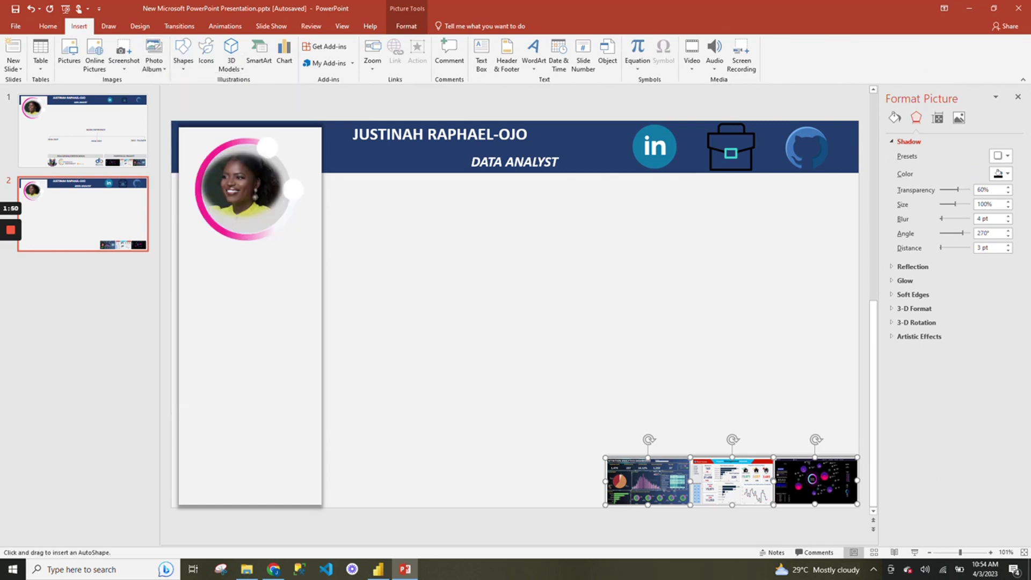
mouse_move(454, 279)
left_mouse_down()
mouse_move(629, 326)
mouse_move(828, 302)
mouse_move(837, 428)
mouse_move(813, 443)
left_mouse_up()
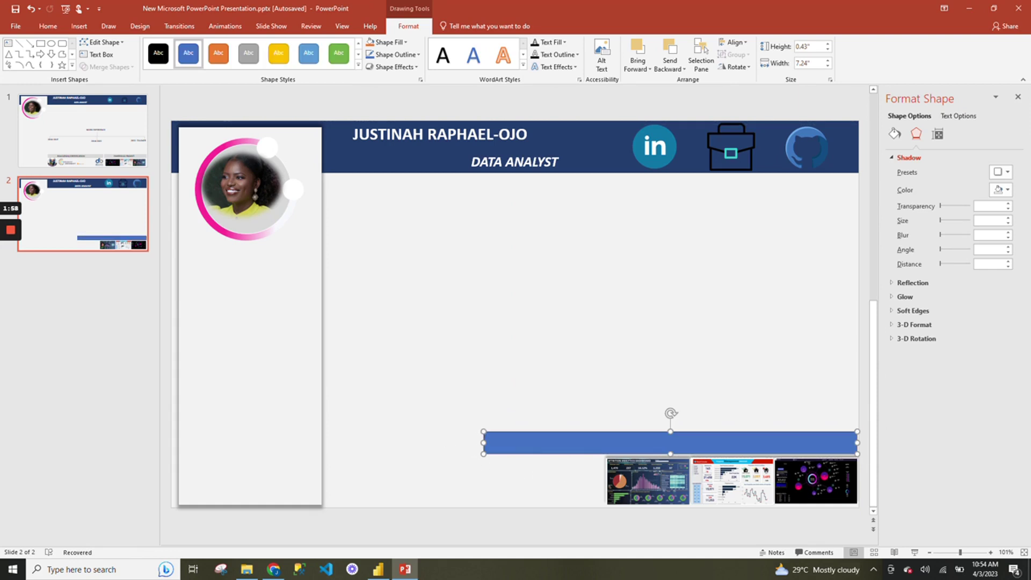
left_click_drag(484, 443, 606, 442)
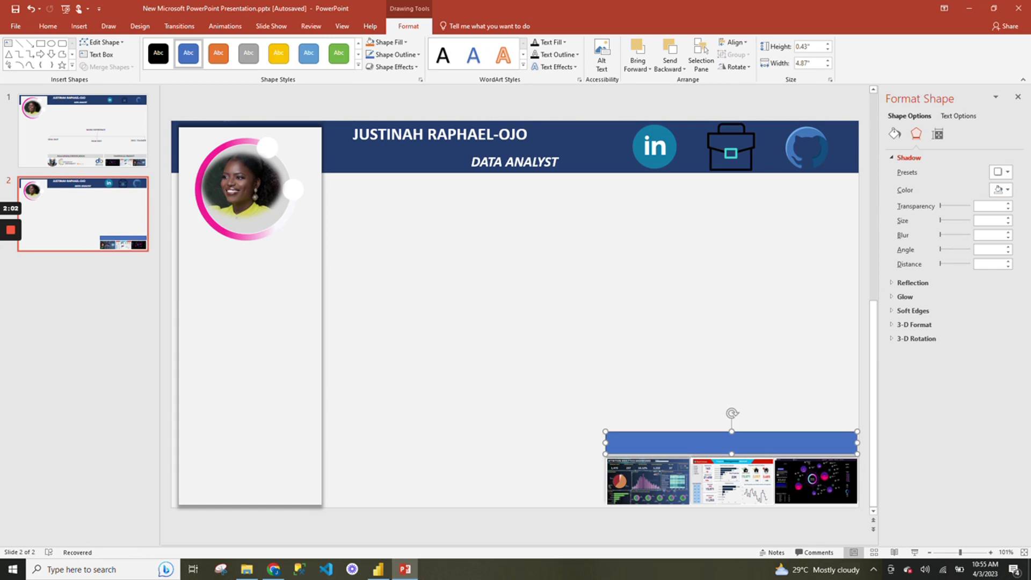
left_click_drag(731, 453, 731, 449)
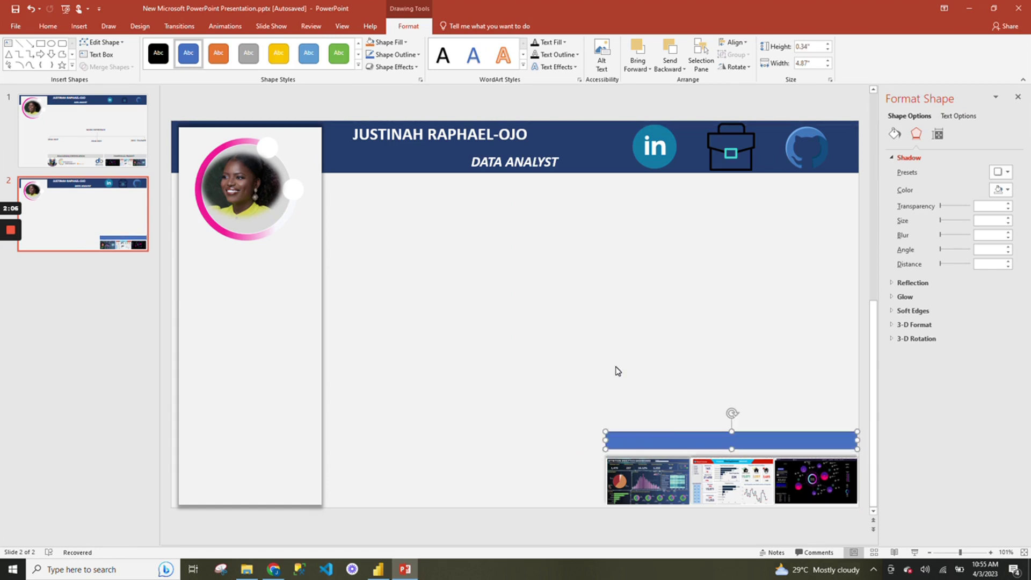
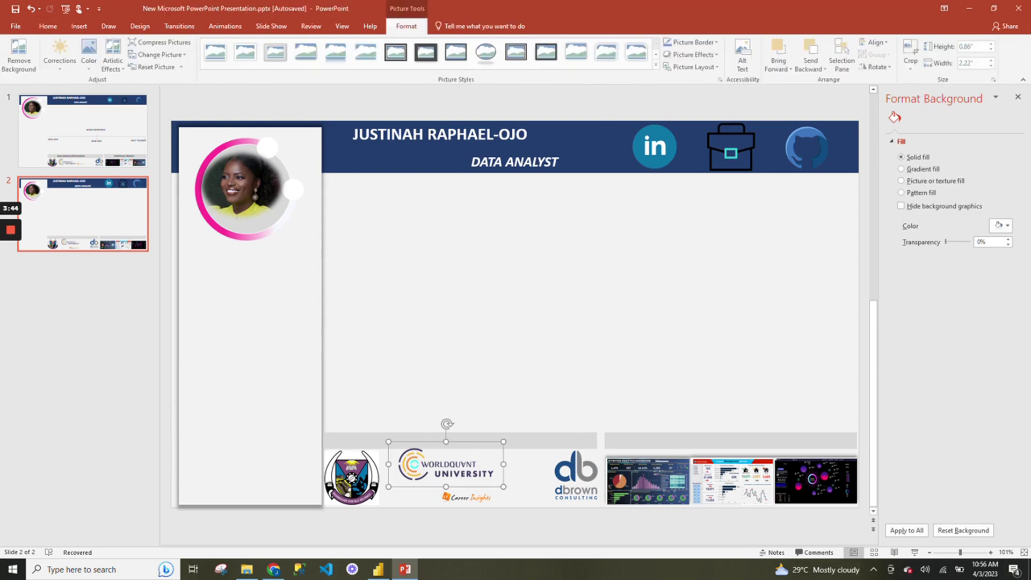
Reposition the WorldQuant University logo just above the slide's bottom edge.
mouse_move(446, 464)
left_mouse_down()
mouse_move(460, 480)
mouse_move(449, 474)
left_mouse_up()
left_click(537, 442)
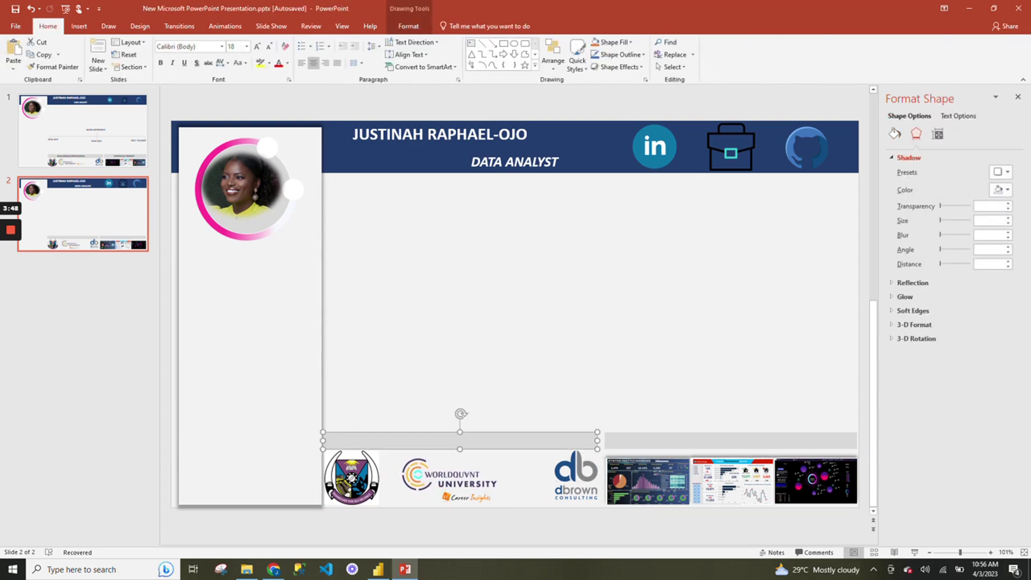
left_click_drag(451, 480, 489, 497)
left_click(587, 395)
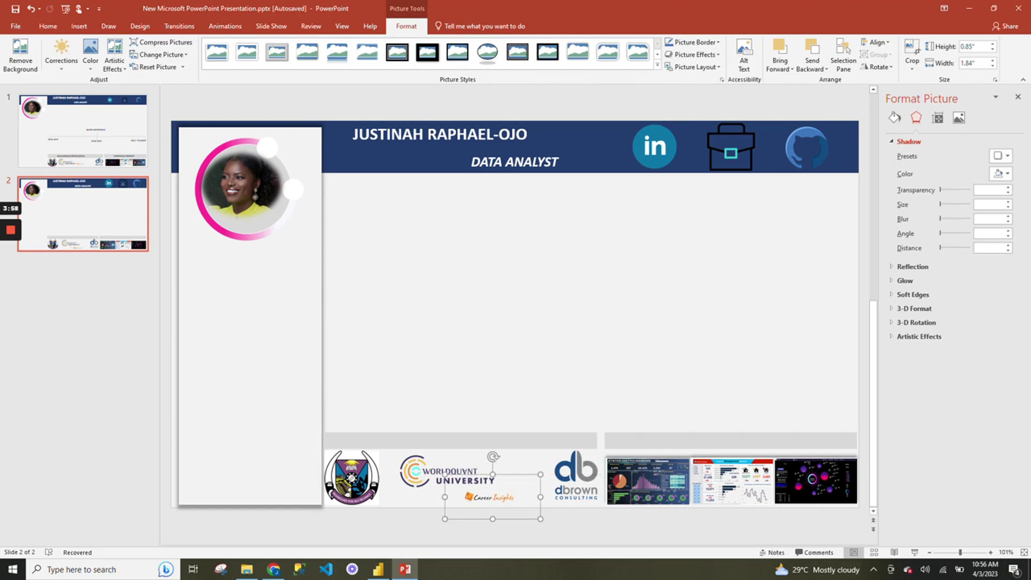
Shift the Career Insights picture right to sit beside the WorldQuant University logo.
left_click(527, 442)
left_click(492, 497)
left_click_drag(444, 475, 509, 496)
left_click(527, 442)
left_click(509, 488)
left_click(576, 375)
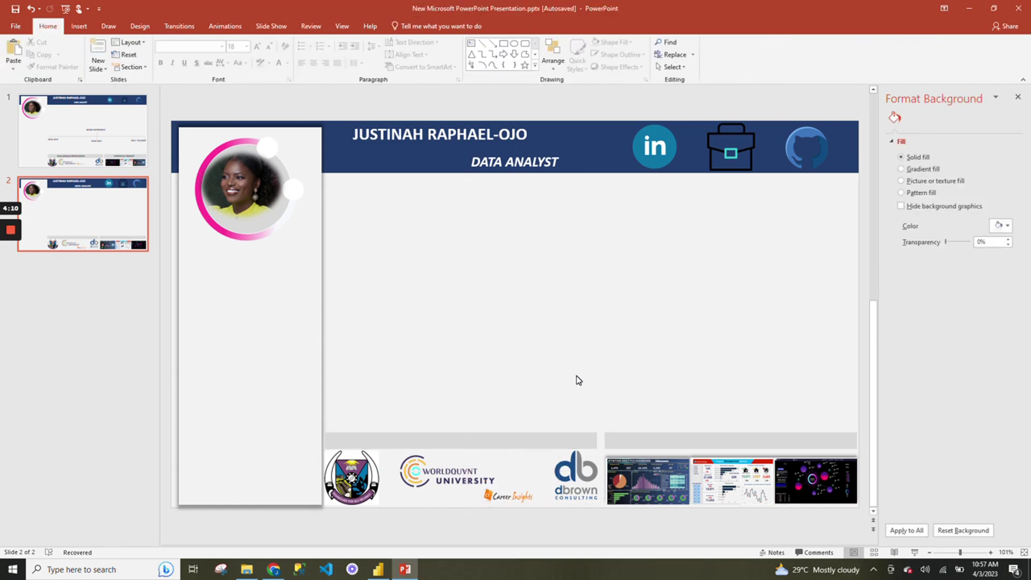
left_click(76, 28)
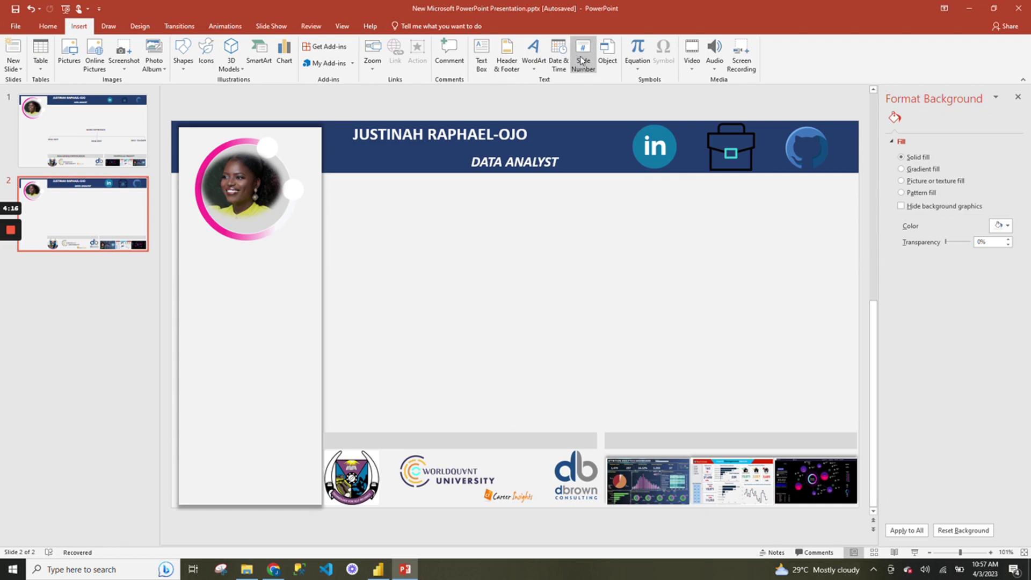
Add a bold 'PORTFOLIO PROJECT' text box sized to fit on the right grey bar.
left_click(486, 72)
left_click_drag(505, 335, 692, 356)
type("POR")
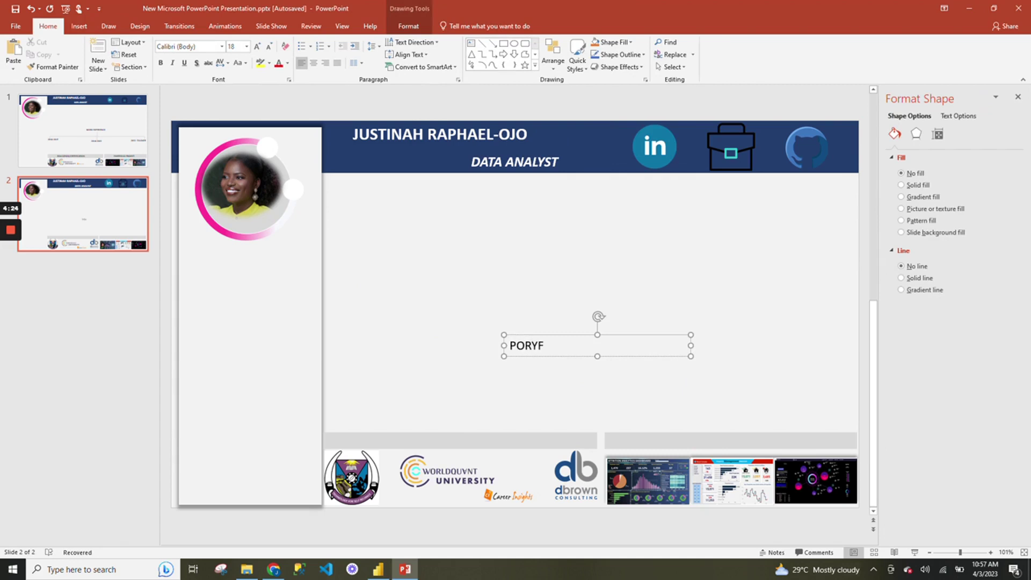
type("TFOLIO PROJECT")
left_click_drag(691, 356, 770, 450)
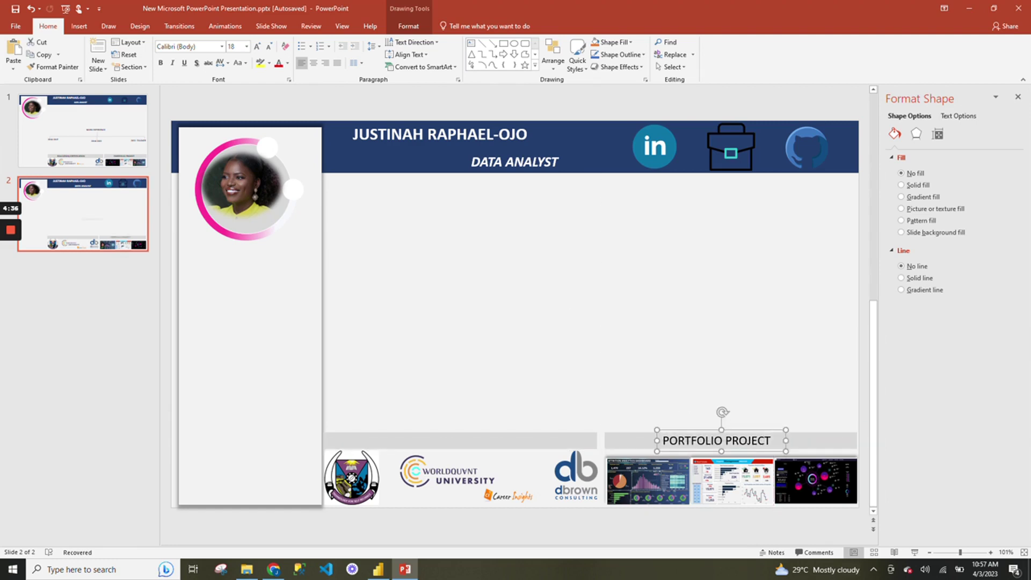
key("ctrl+a")
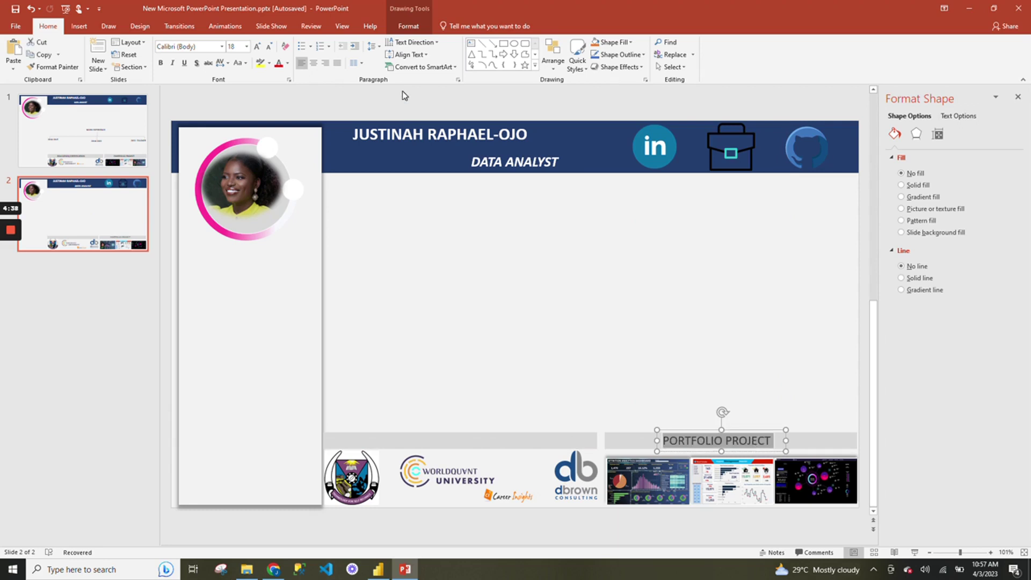
left_click(161, 63)
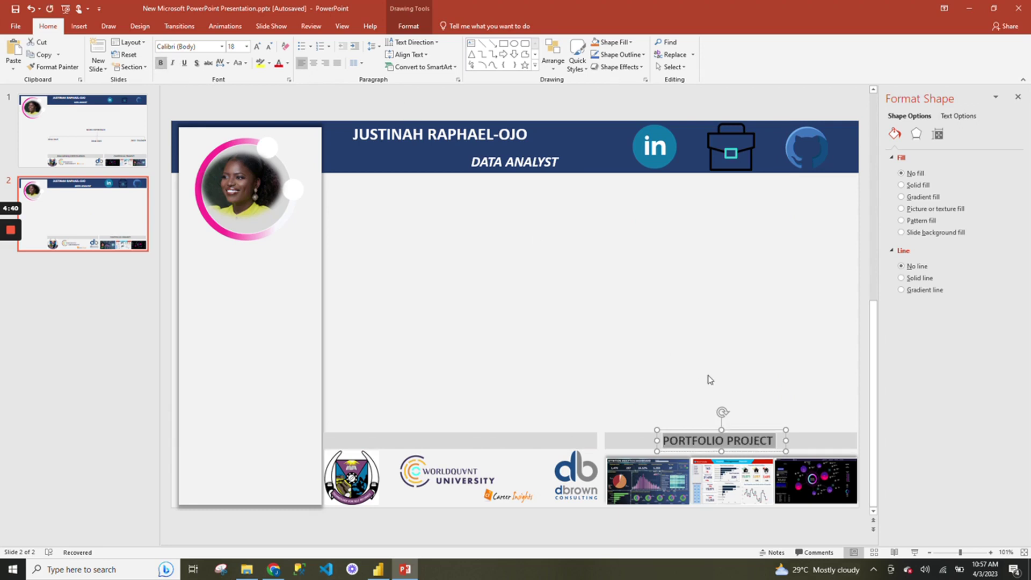
left_click(714, 328)
Duplicate the PORTFOLIO PROJECT heading onto the left grey bar.
left_click(787, 450)
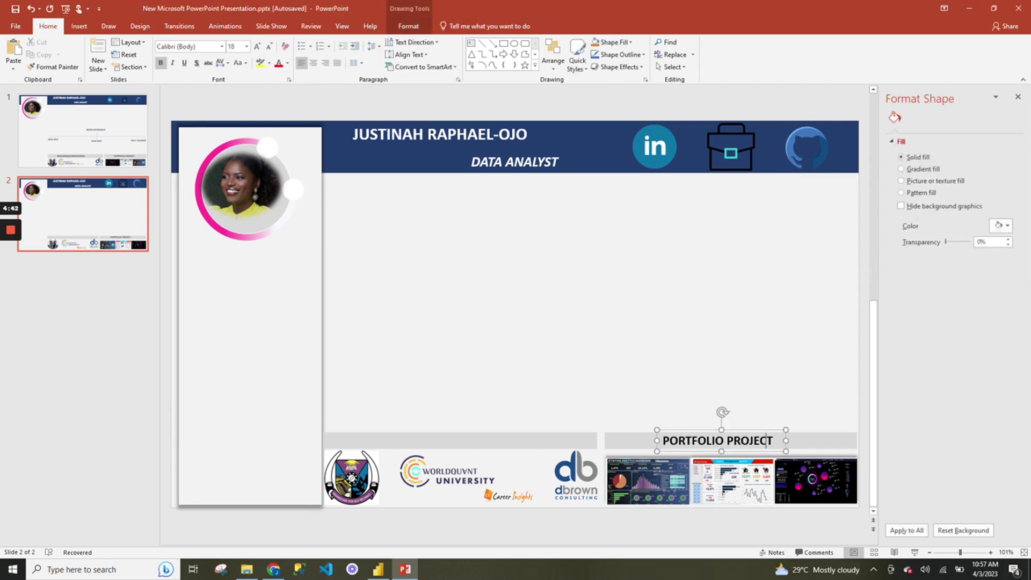
key("ctrl+d")
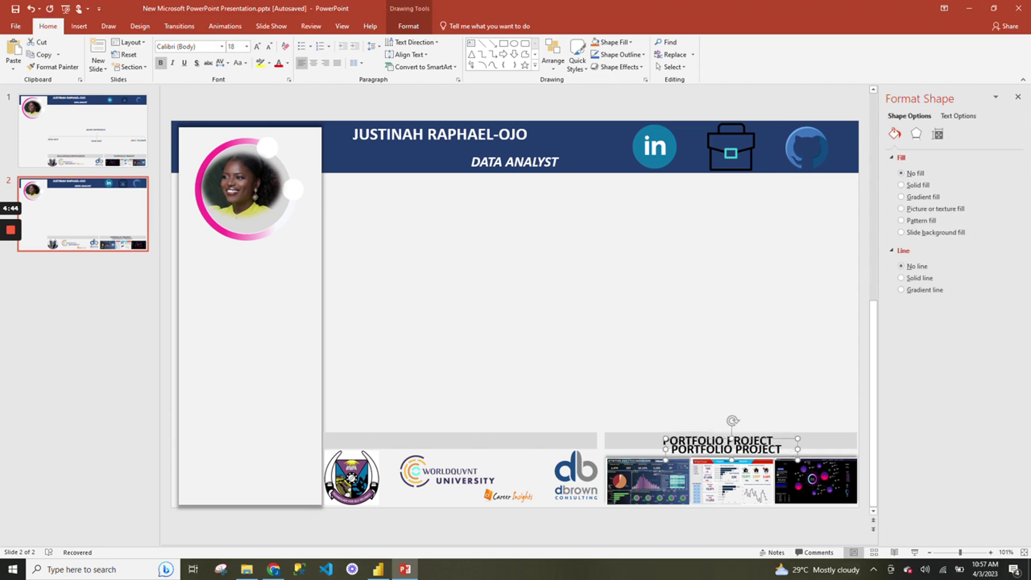
left_click_drag(726, 449, 440, 441)
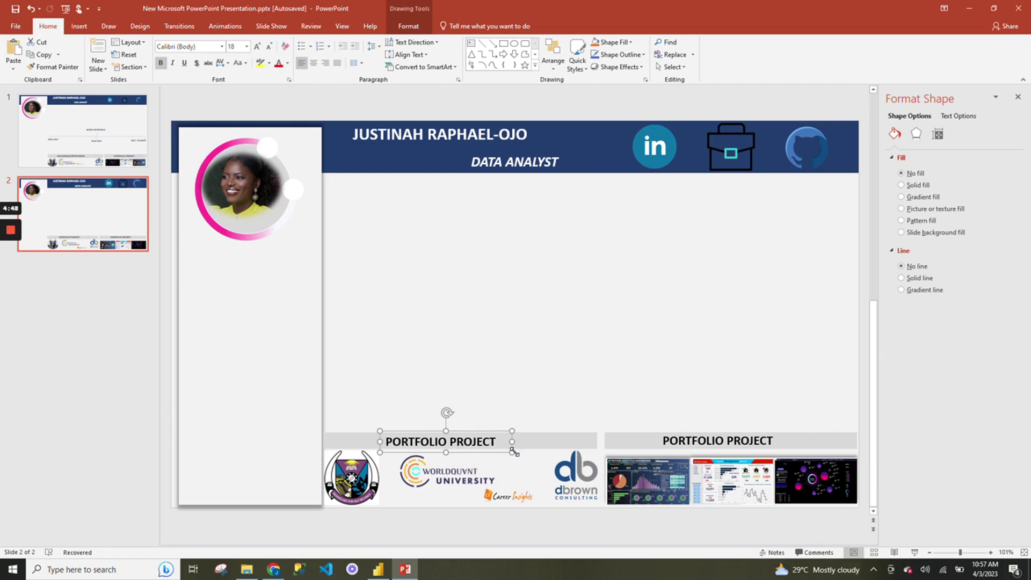
Retype the left-bar heading as 'EDUCATION/CERTIFICATION' and widen its box to one line.
left_click(532, 423)
left_click(489, 441)
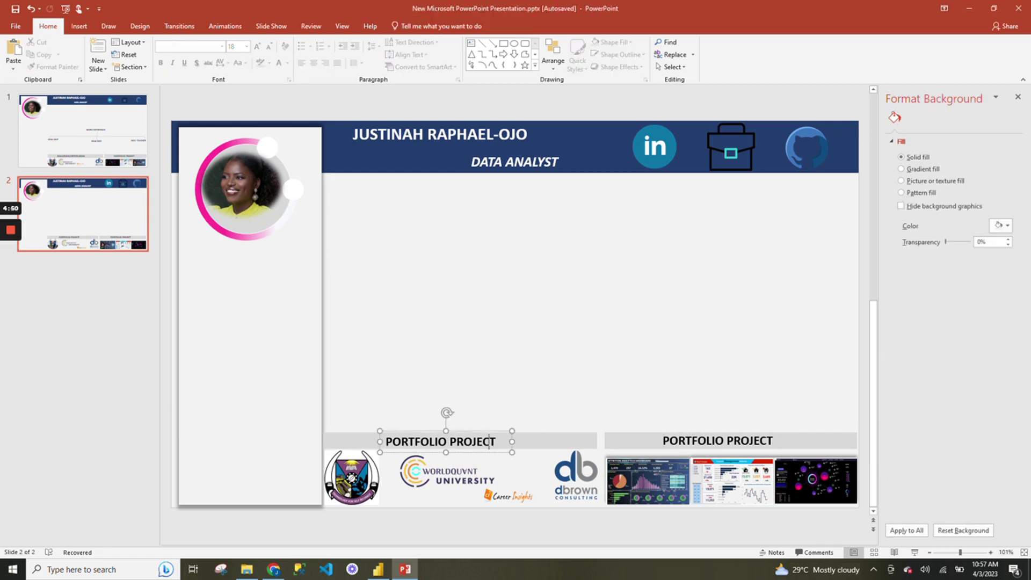
mouse_move(488, 432)
left_mouse_down()
mouse_move(406, 429)
mouse_move(486, 433)
left_mouse_up()
left_click(460, 443)
triple_click(461, 444)
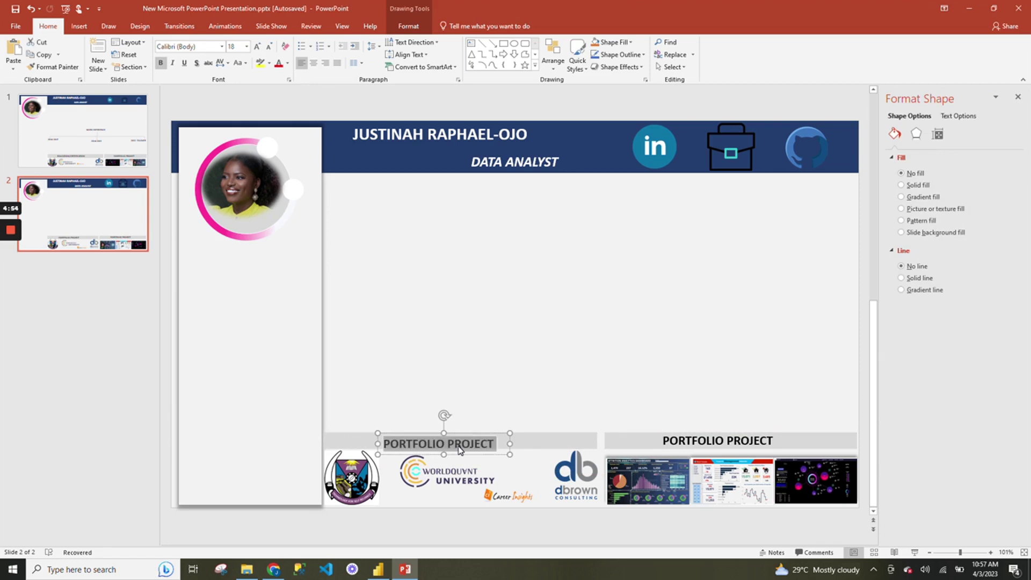
type("ED")
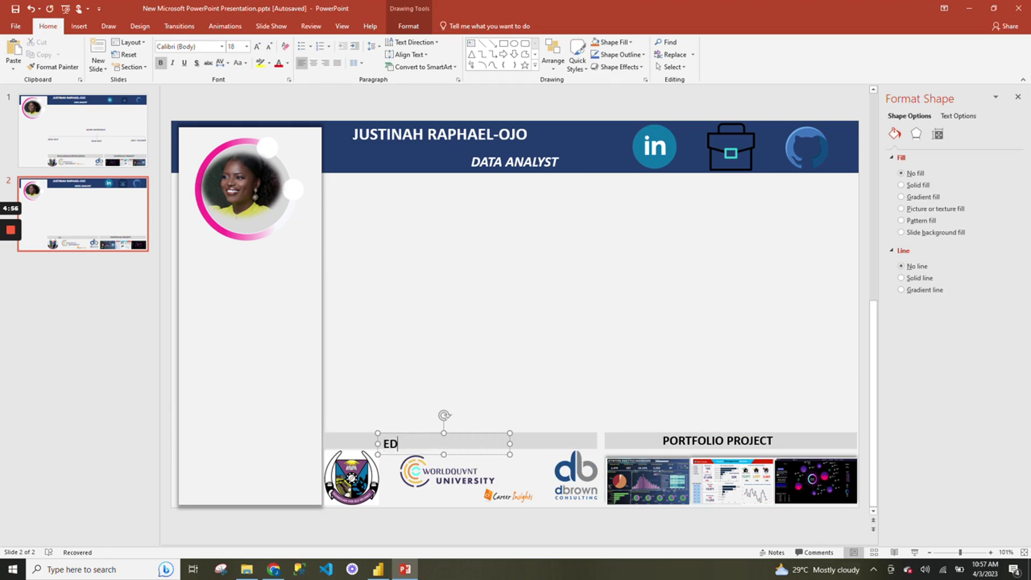
type("UCATION/CERTIFICATION")
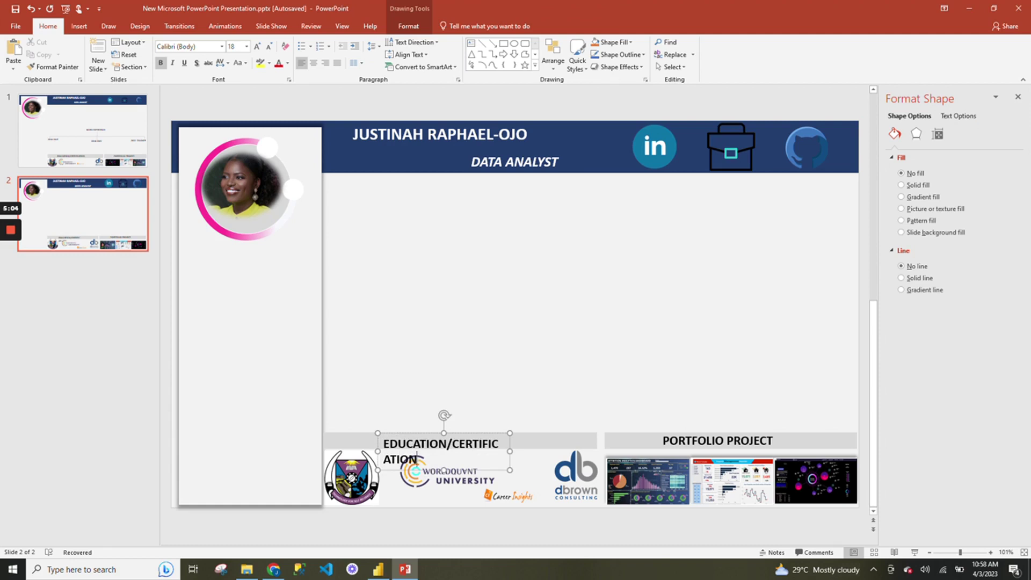
left_click_drag(511, 471, 546, 453)
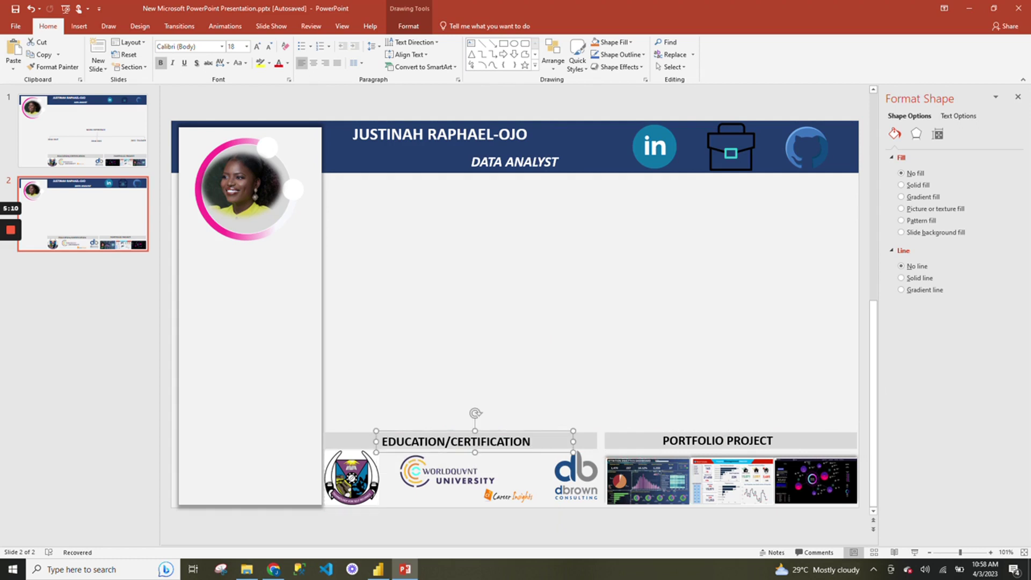
left_click(548, 387)
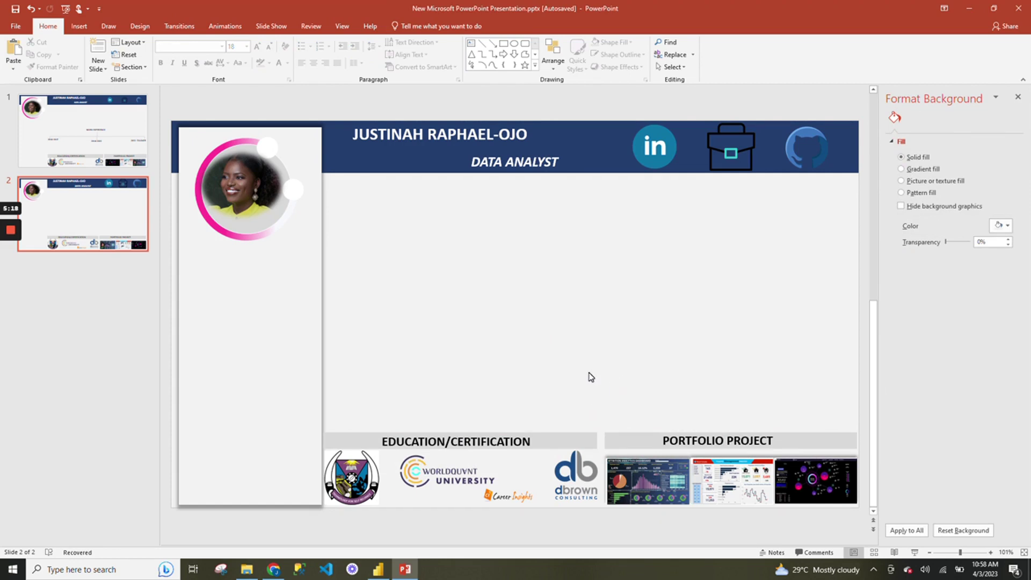
left_click(474, 414)
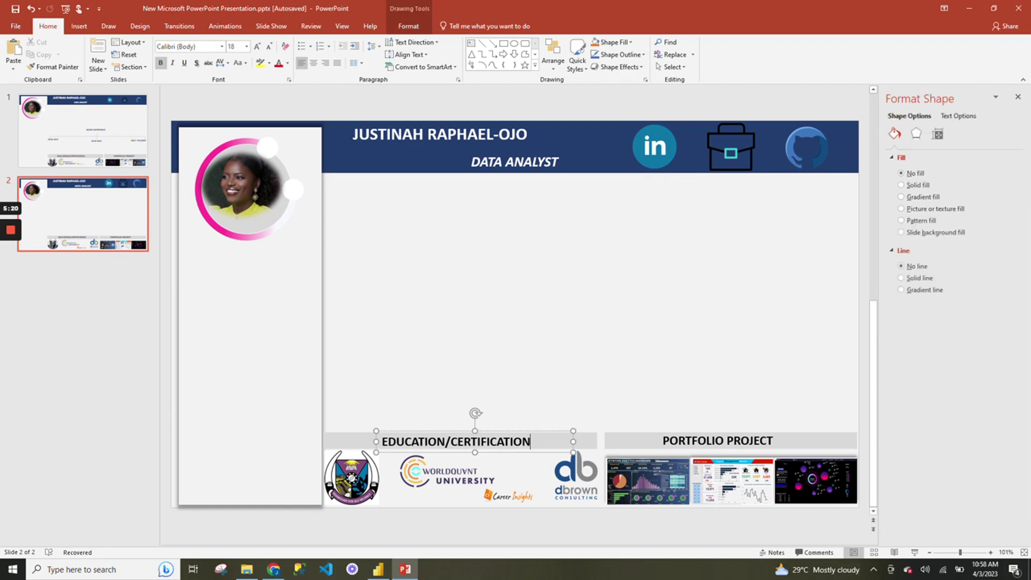
left_click(588, 376)
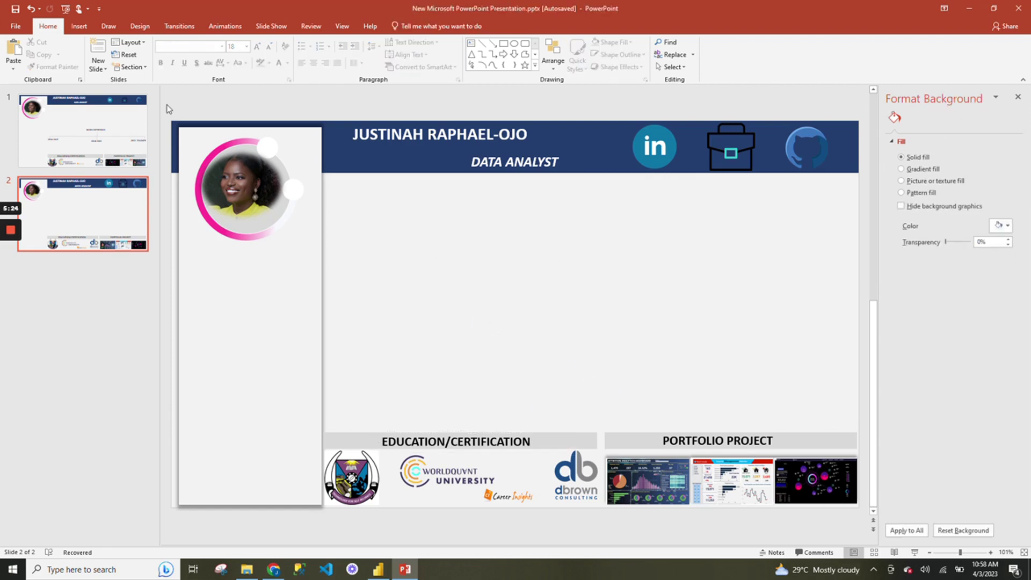
left_click(81, 28)
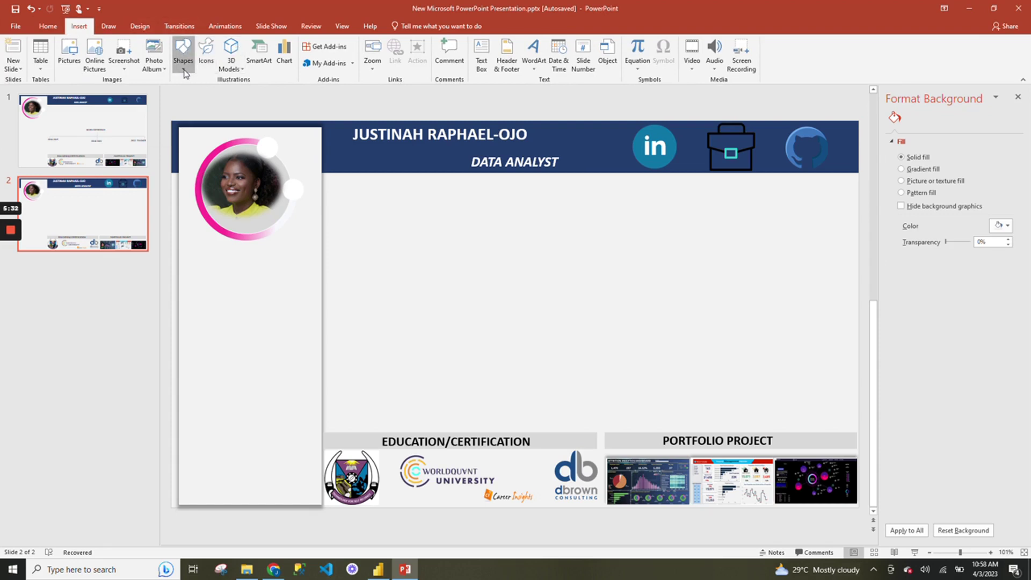
Draw a Left Brace, rotate it horizontal, stretch it across the slide and nudge it above the headings.
left_click(183, 54)
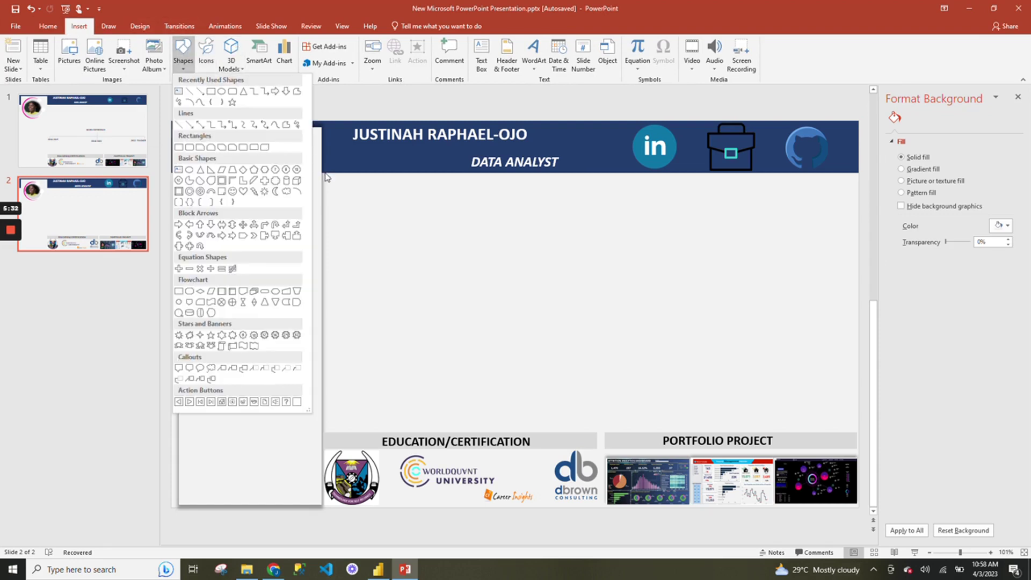
left_click(211, 102)
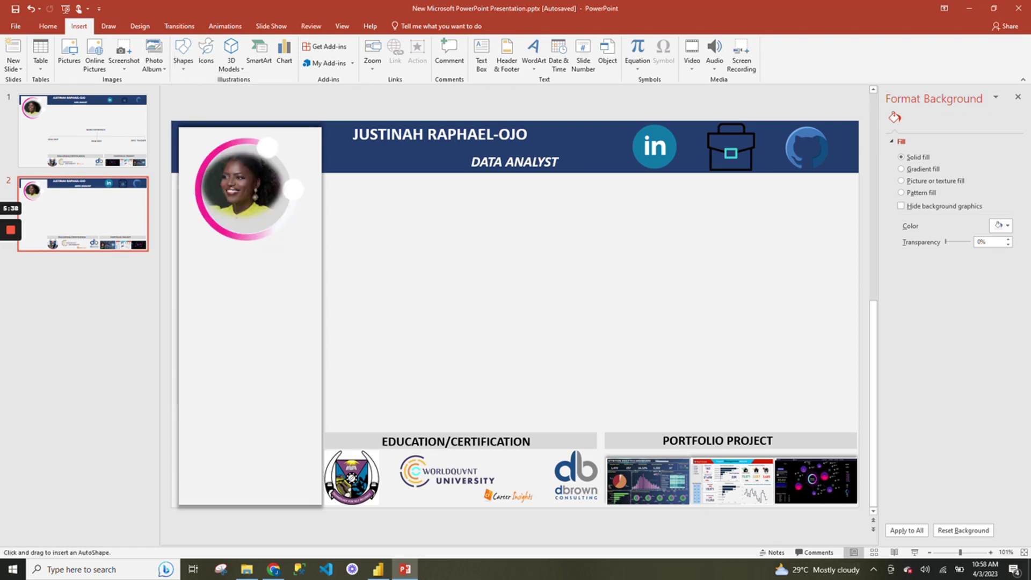
left_click_drag(511, 253, 536, 418)
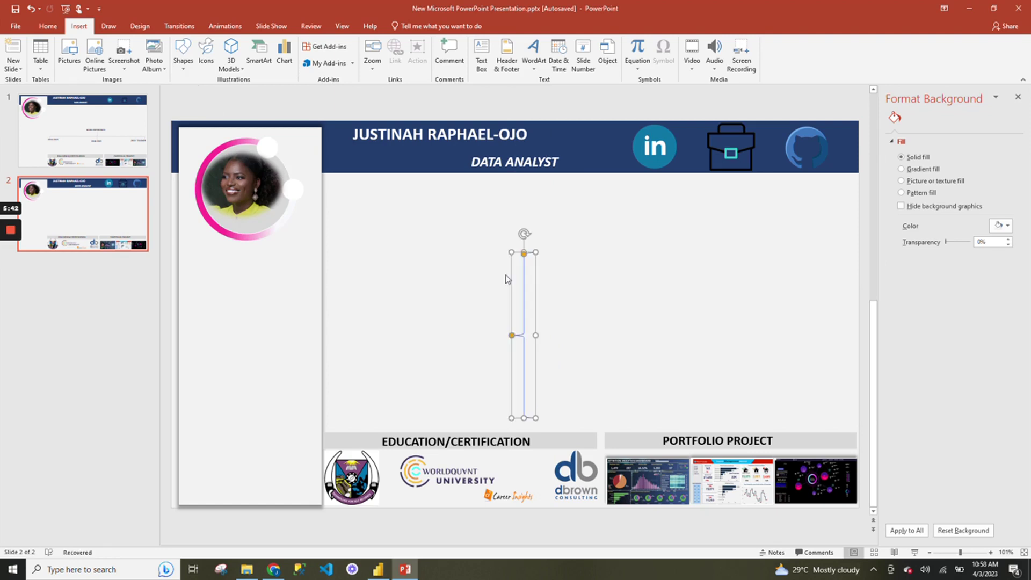
left_click_drag(523, 237, 842, 363)
left_click_drag(436, 363, 342, 371)
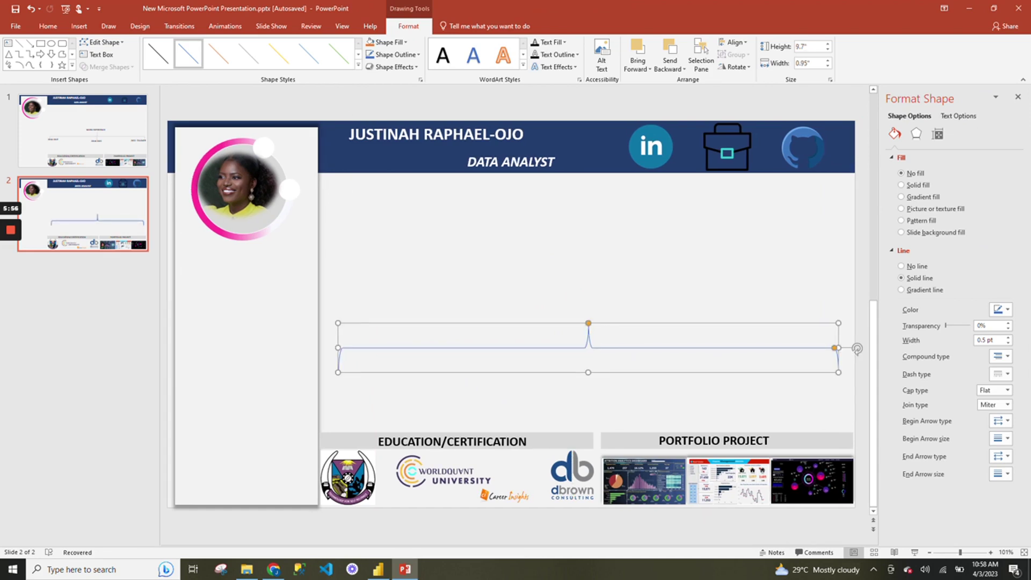
key("Escape")
key("Left")
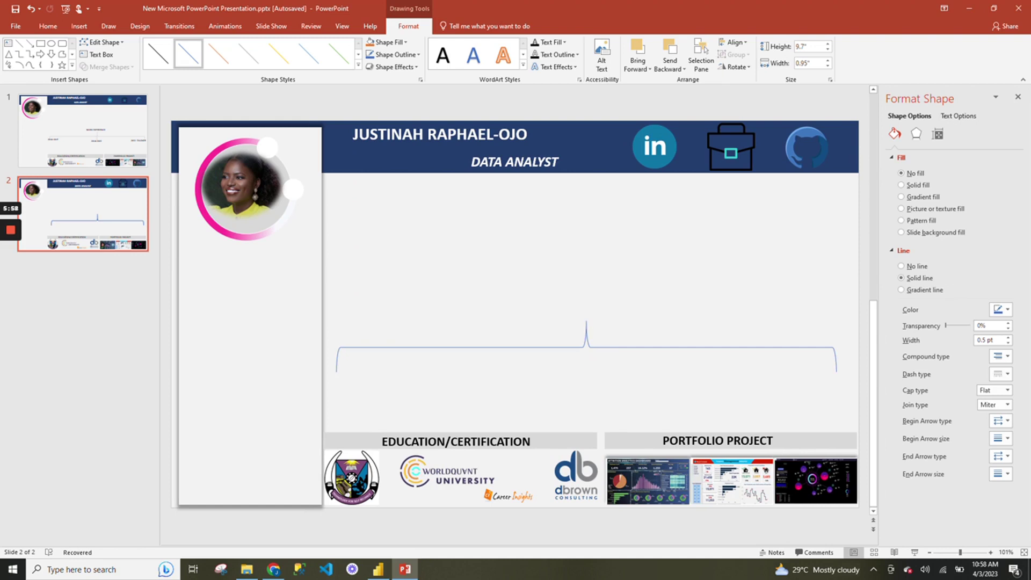
left_click(658, 400)
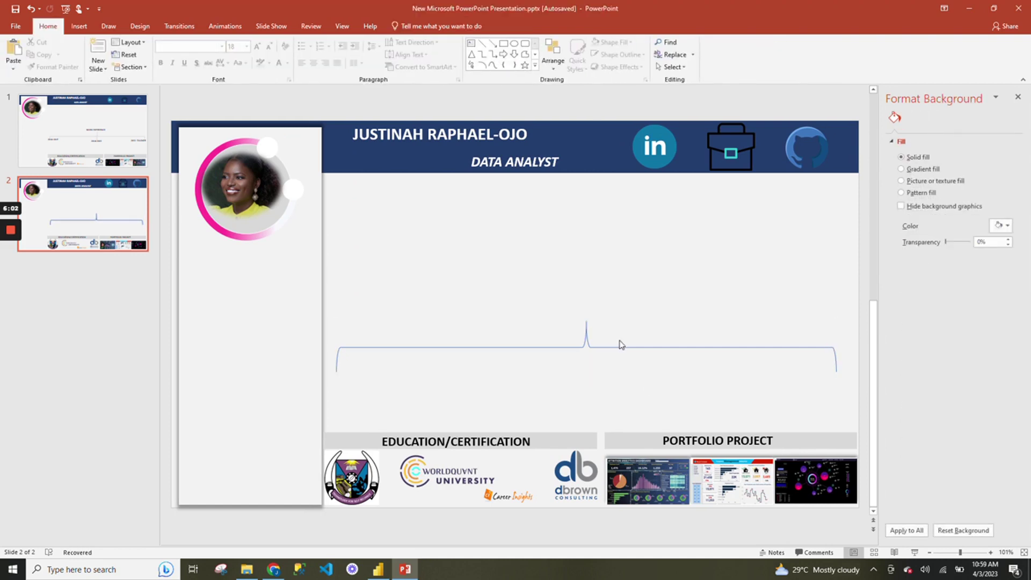
left_click_drag(580, 336, 580, 335)
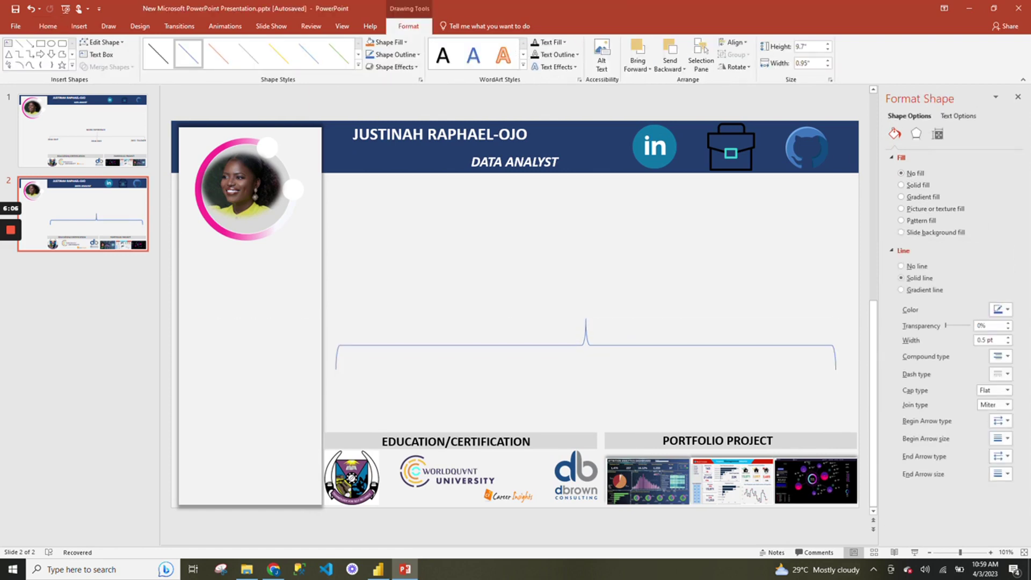
left_click(557, 398)
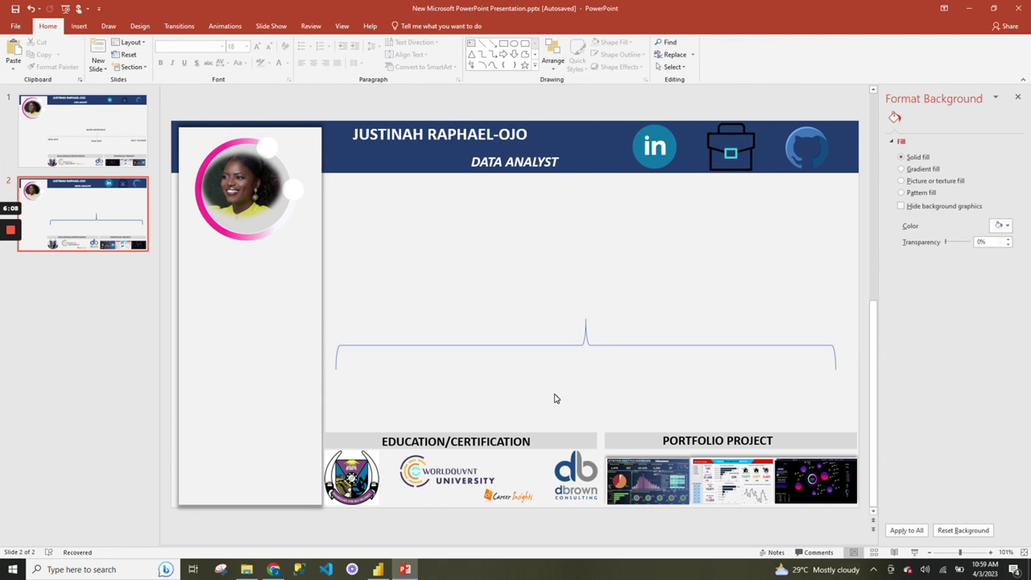
Draw a short vertical line through the centre of the brace.
left_click(78, 27)
left_click(183, 54)
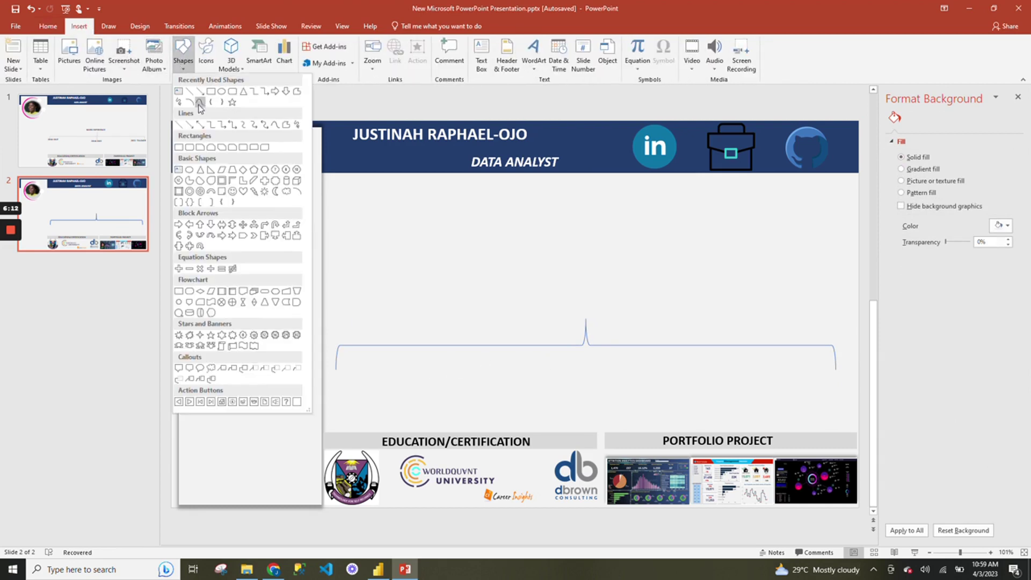
left_click(200, 102)
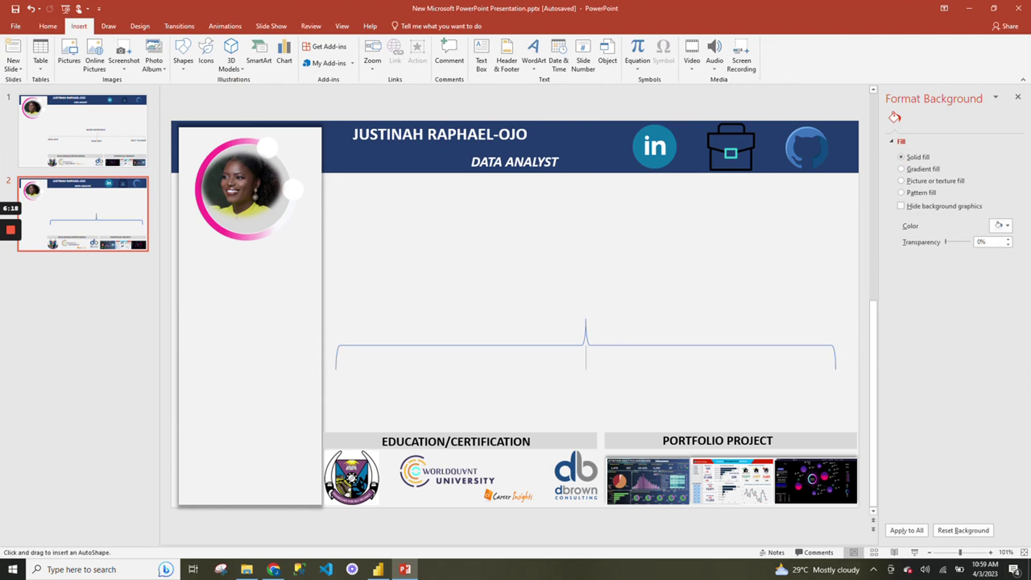
left_click_drag(586, 345, 586, 369)
Give the brace and stem a light grey outline 2.25 pt wide.
left_click(620, 396)
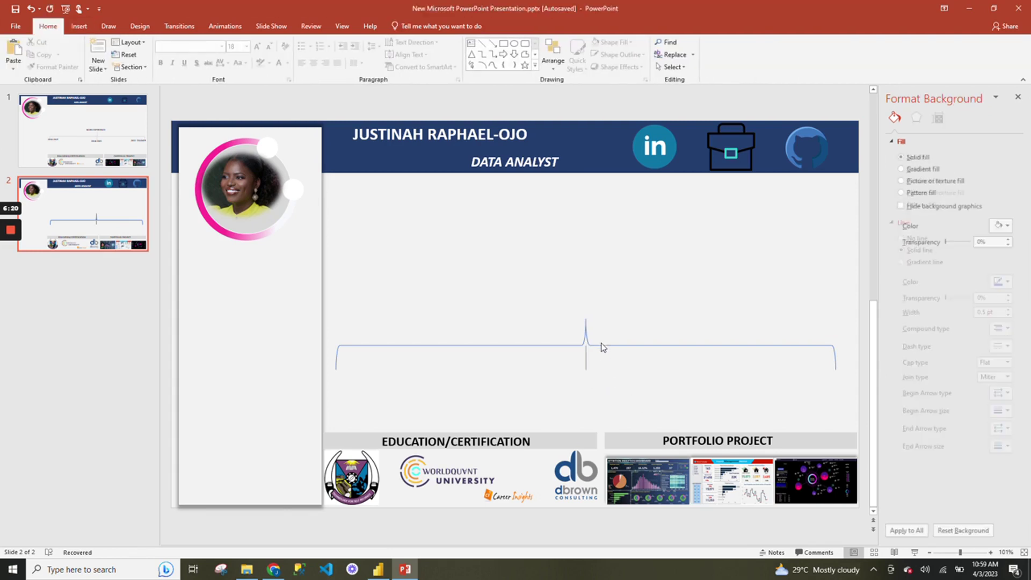
left_click(603, 346)
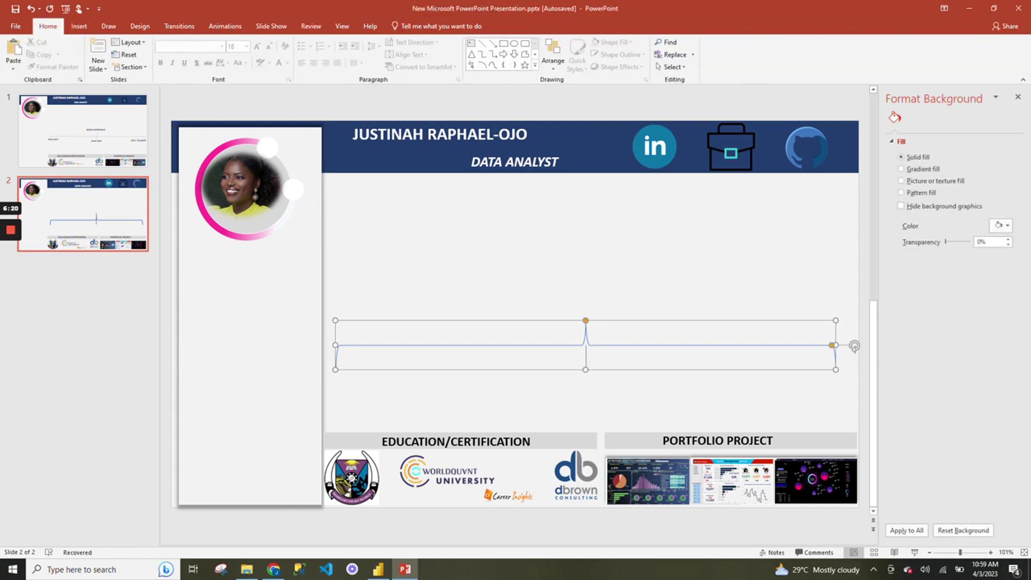
left_click(585, 358, "ctrl")
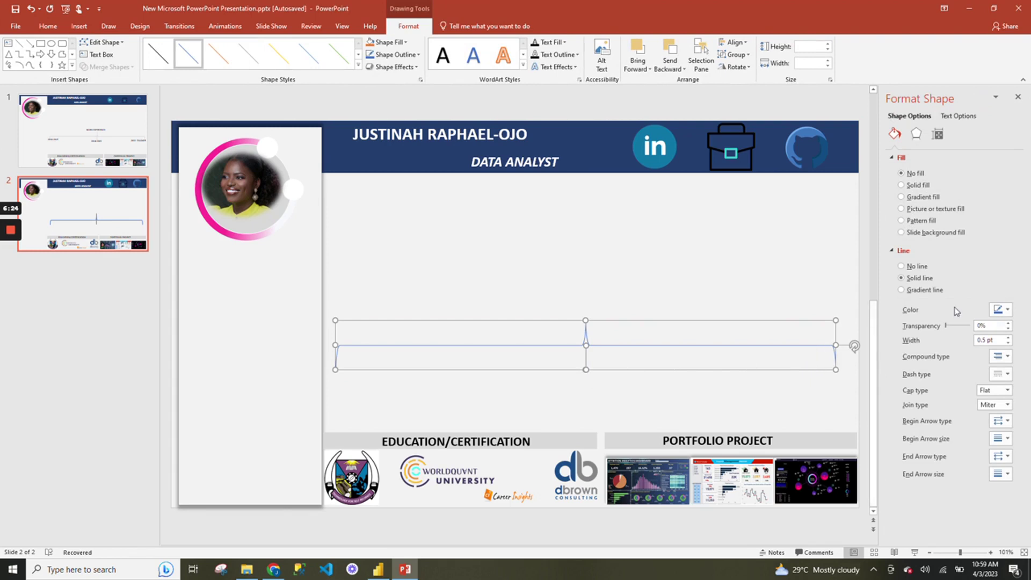
left_click(1000, 310)
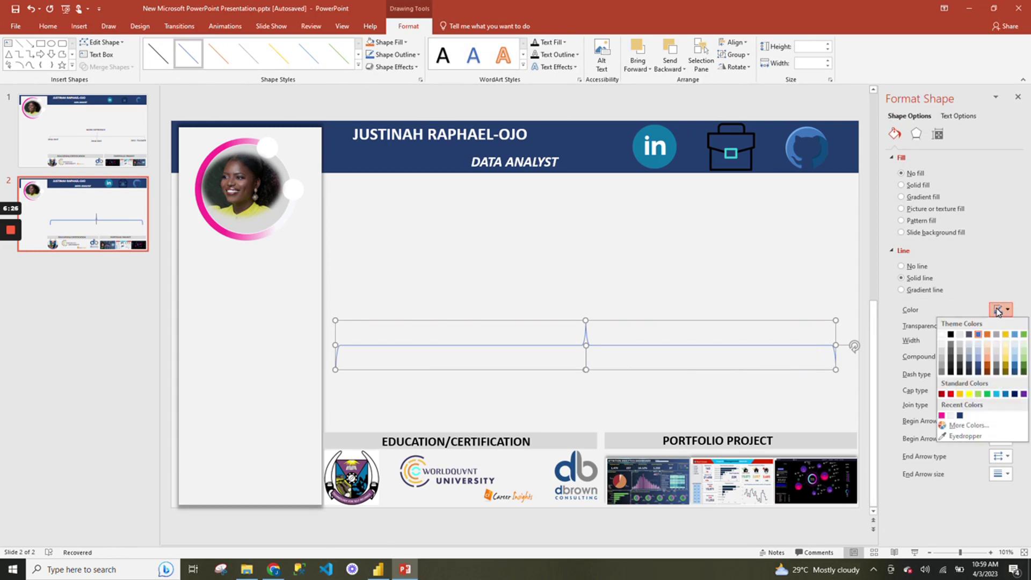
left_click(945, 353)
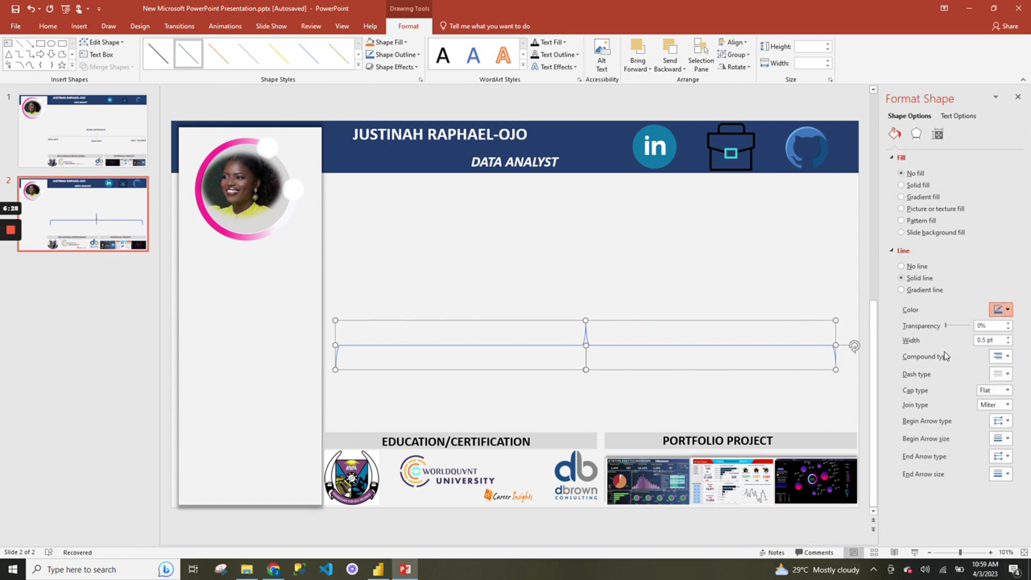
left_click(1008, 338)
left_click(1009, 338)
left_click(1009, 338)
left_click(1008, 337)
left_click(1008, 338)
left_click(1009, 338)
left_click(1009, 338)
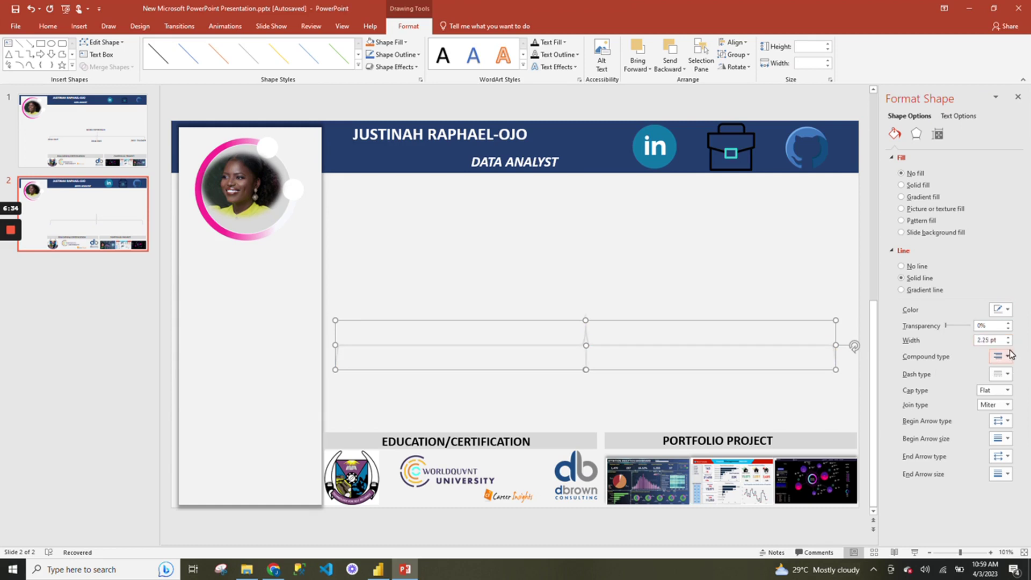
left_click(817, 316)
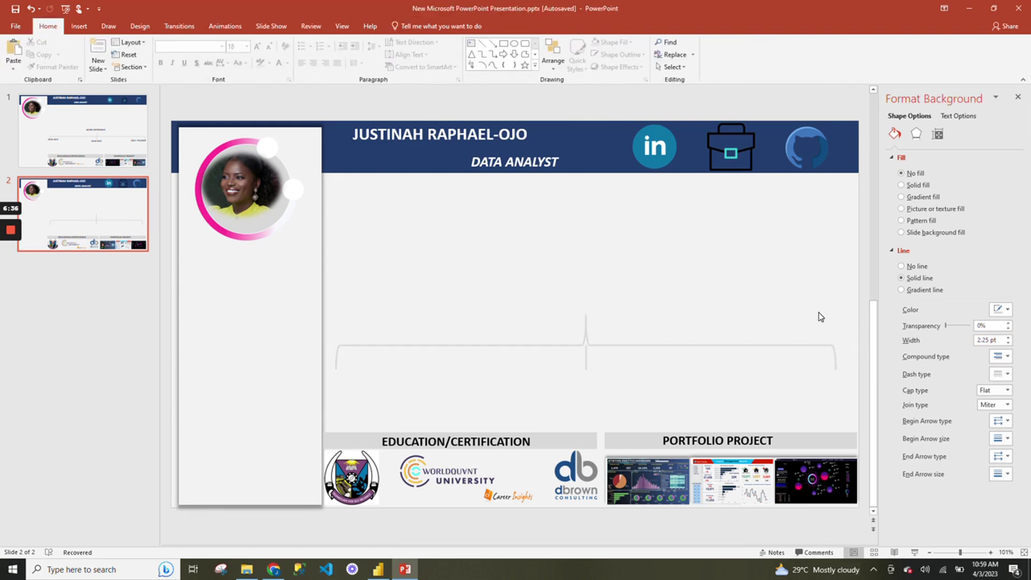
left_click(522, 441)
Turn the copied text box into a '2016-2017' label under the brace's left end.
left_click_drag(573, 452, 503, 387)
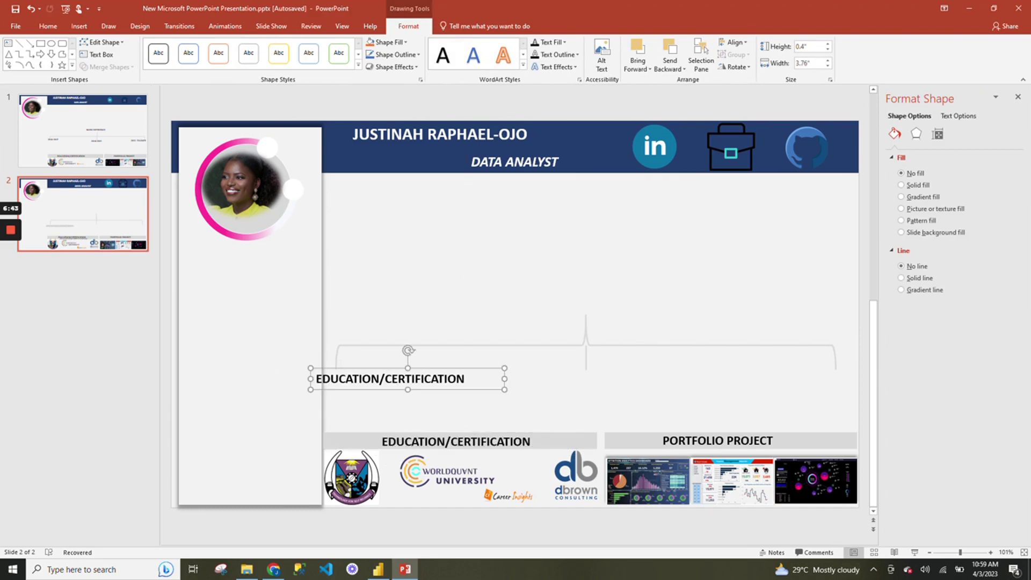
left_click(466, 379)
triple_click(466, 381)
type("202")
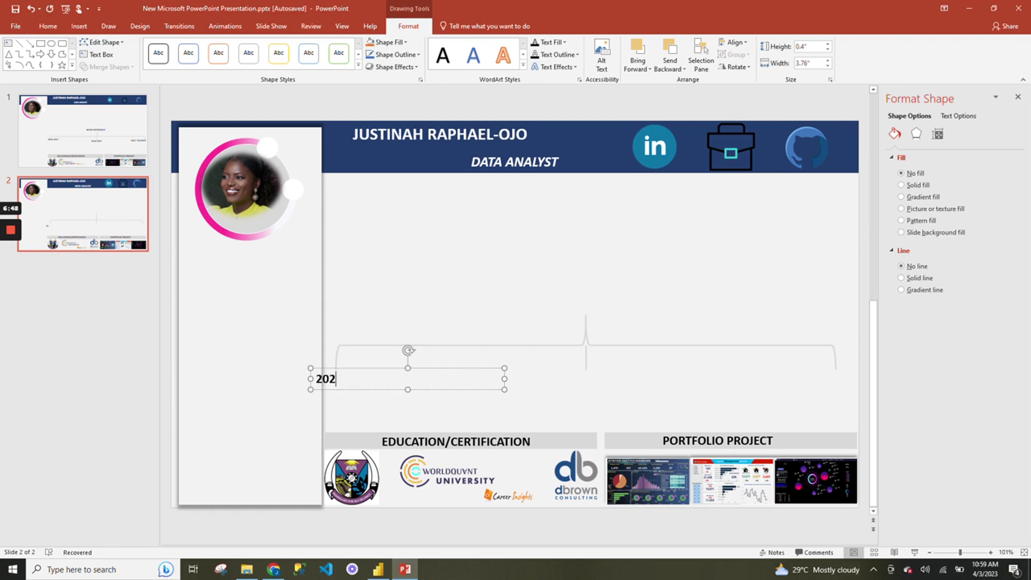
key("BackSpace")
type("16-2017")
left_click_drag(504, 389, 373, 390)
left_click_drag(400, 387, 399, 388)
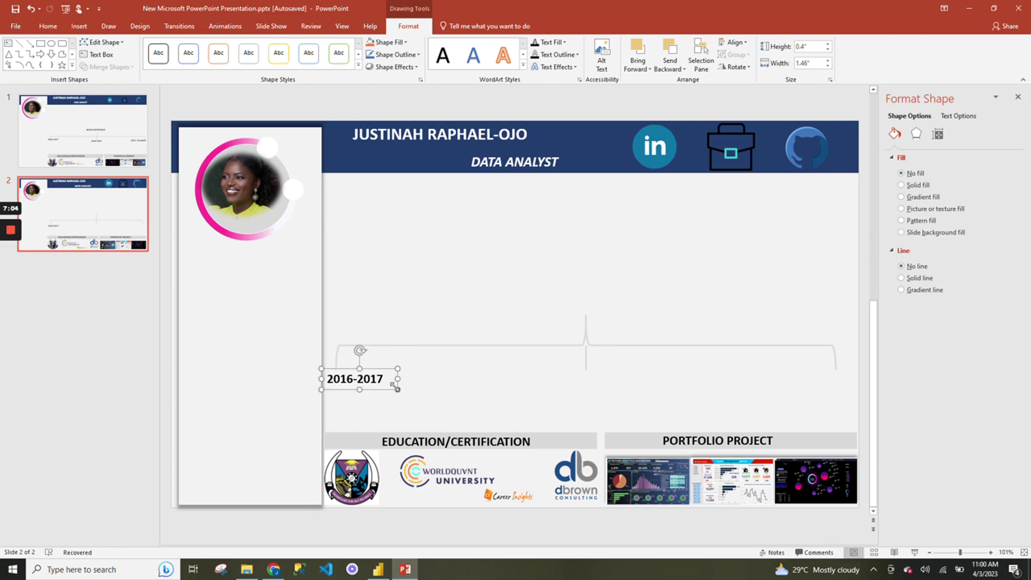
Duplicate the date label to the brace's centre and right end, editing the middle to '2028-2022'.
key("ctrl+v")
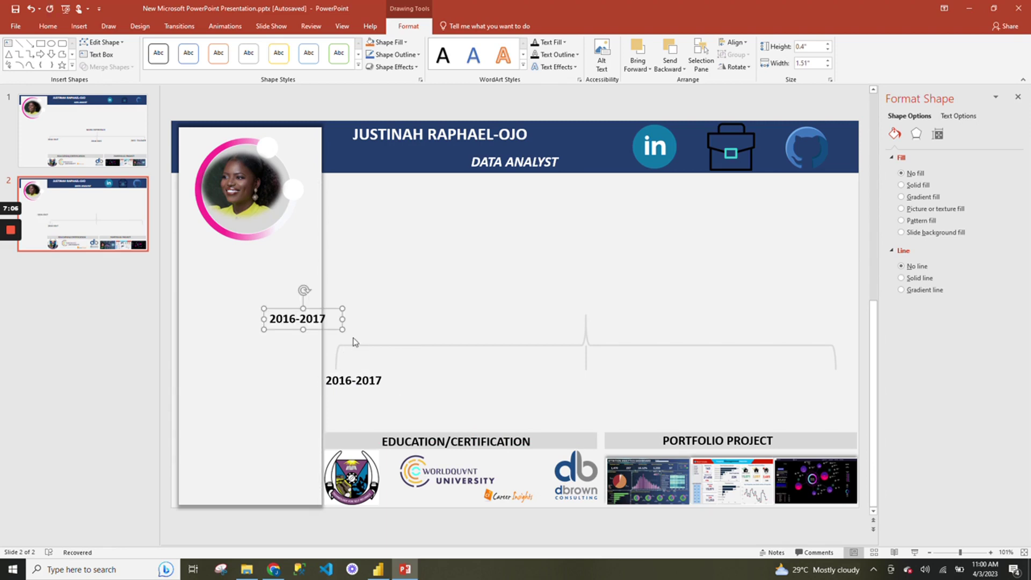
left_click_drag(298, 319, 592, 376)
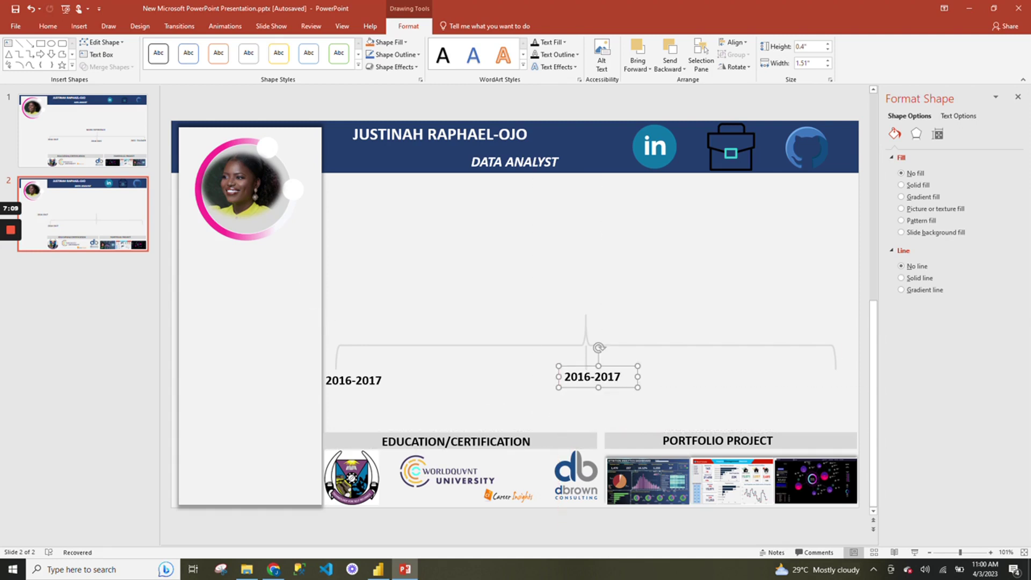
key("ctrl+d")
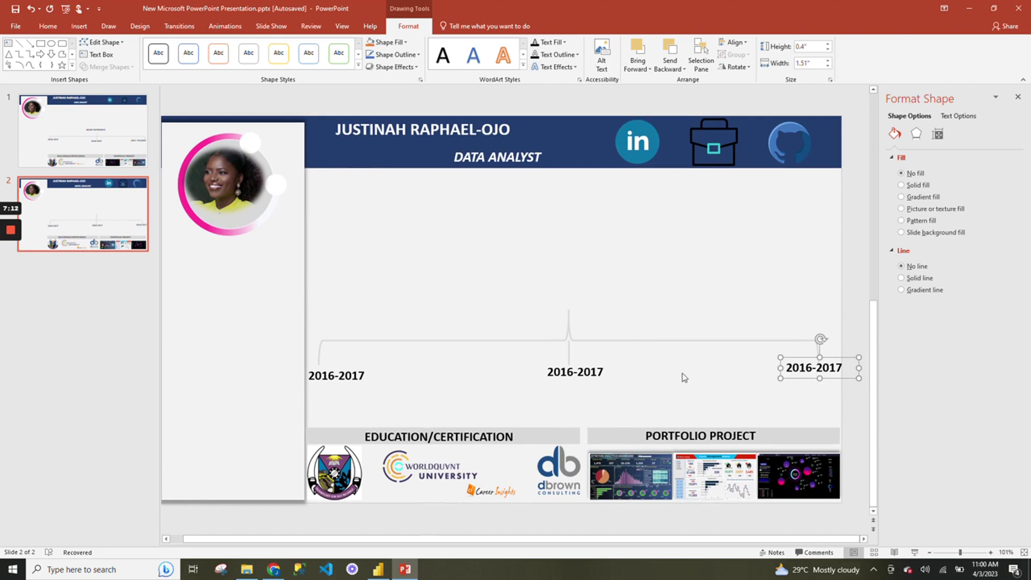
left_click(584, 379)
triple_click(586, 380)
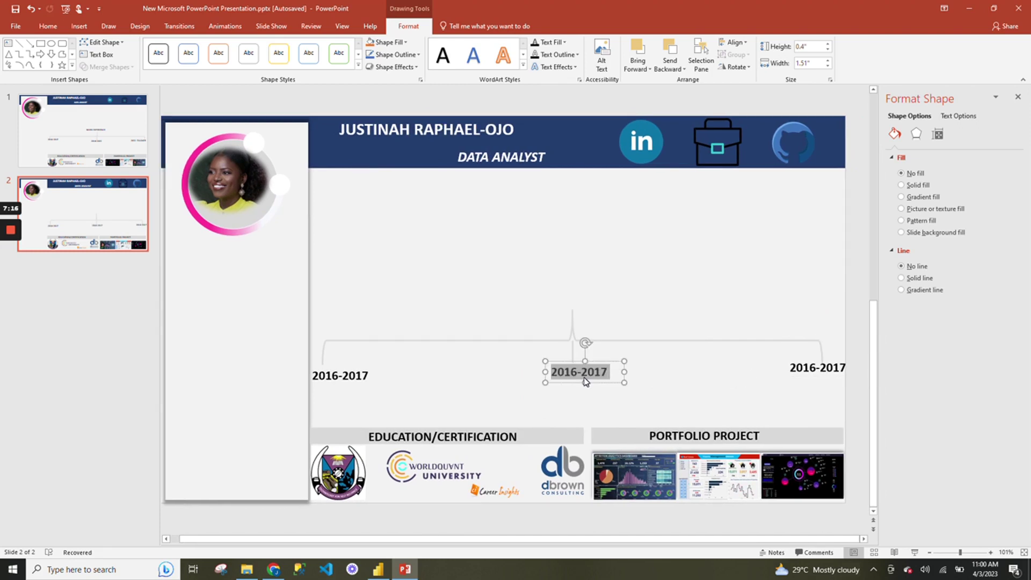
type("2028")
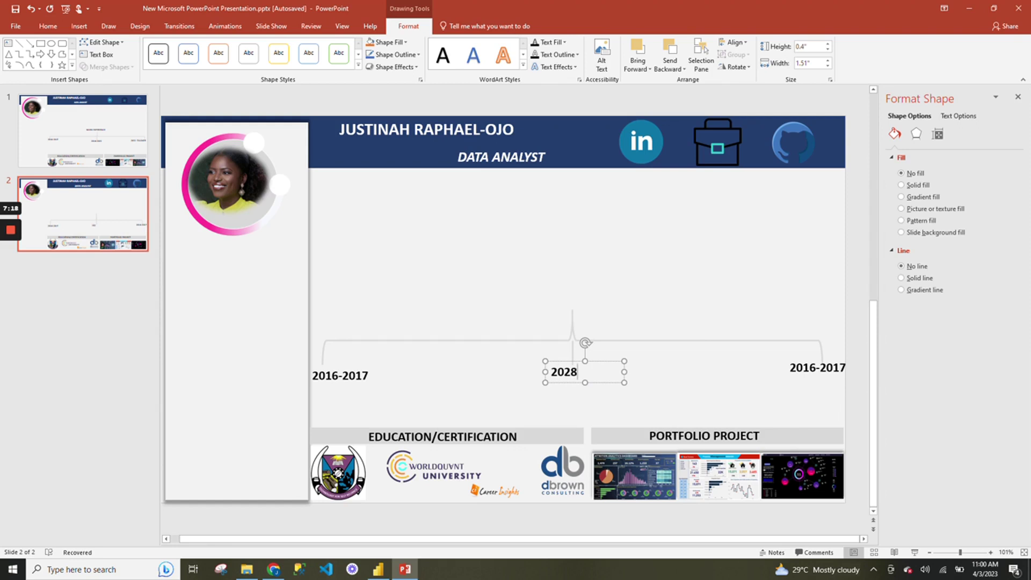
type("-2022")
Change the right-hand label to '2022-TILLDATE', widened to fit one line.
left_click(796, 367)
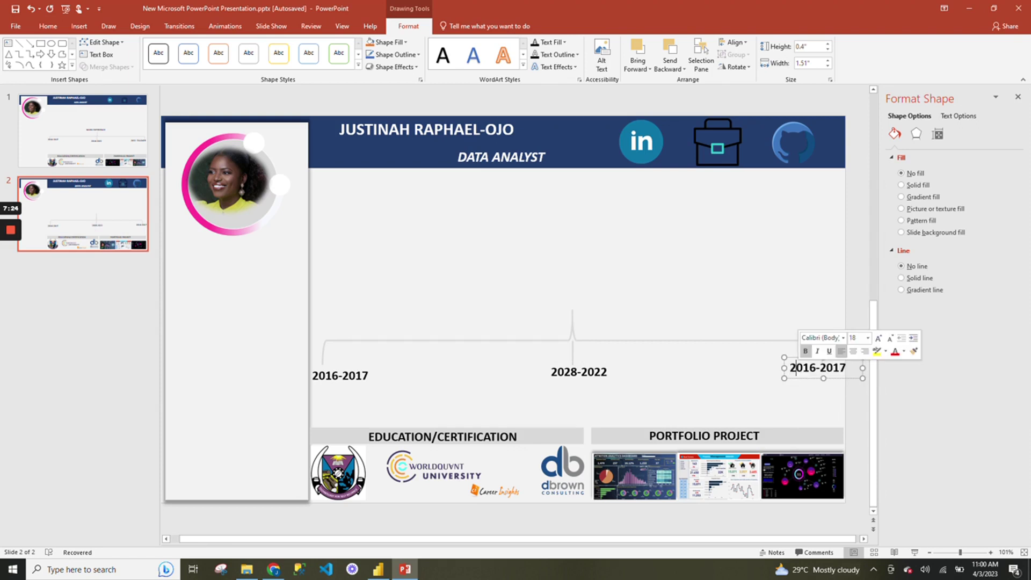
key("ctrl+a")
type("2")
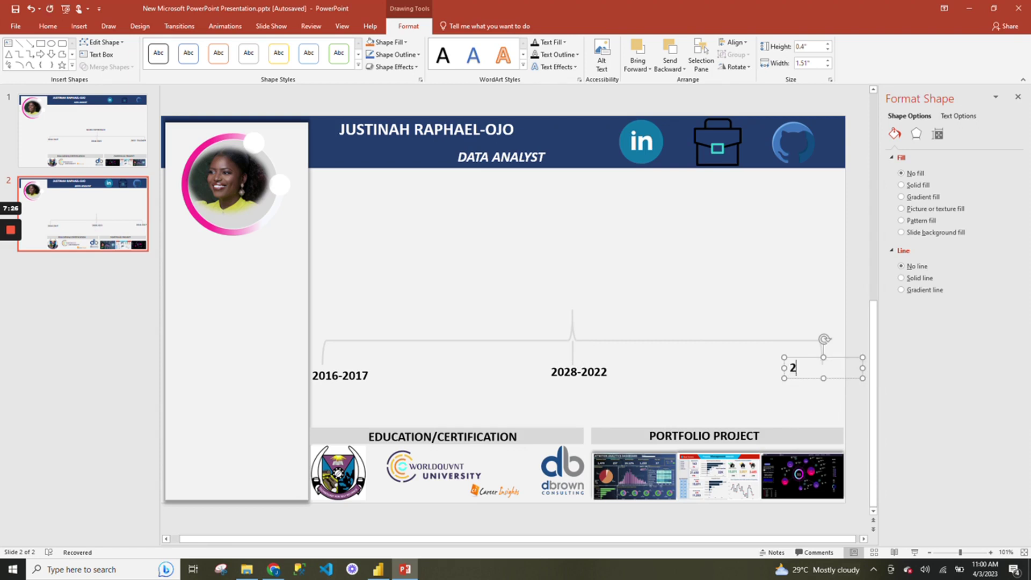
type("022-TILLDATE")
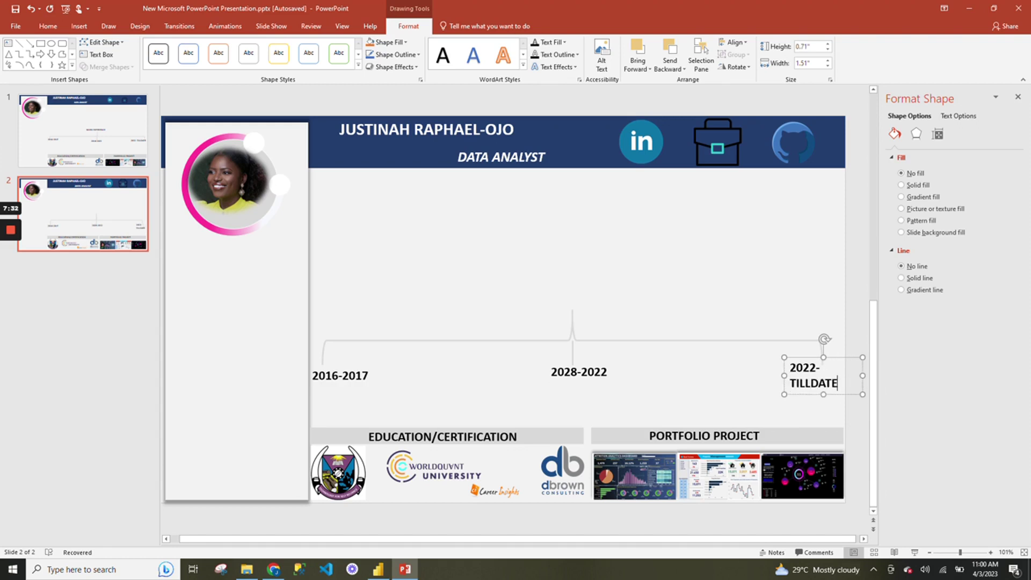
left_click_drag(784, 394, 772, 378)
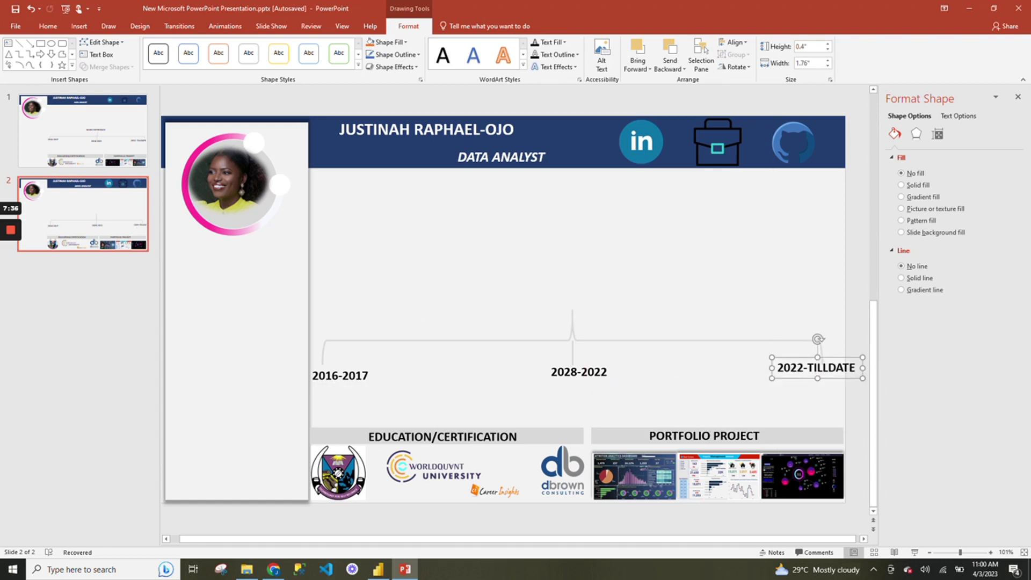
left_click(824, 397)
Undo an accidental paste after reselecting the 2022-TILLDATE label.
left_click(821, 367)
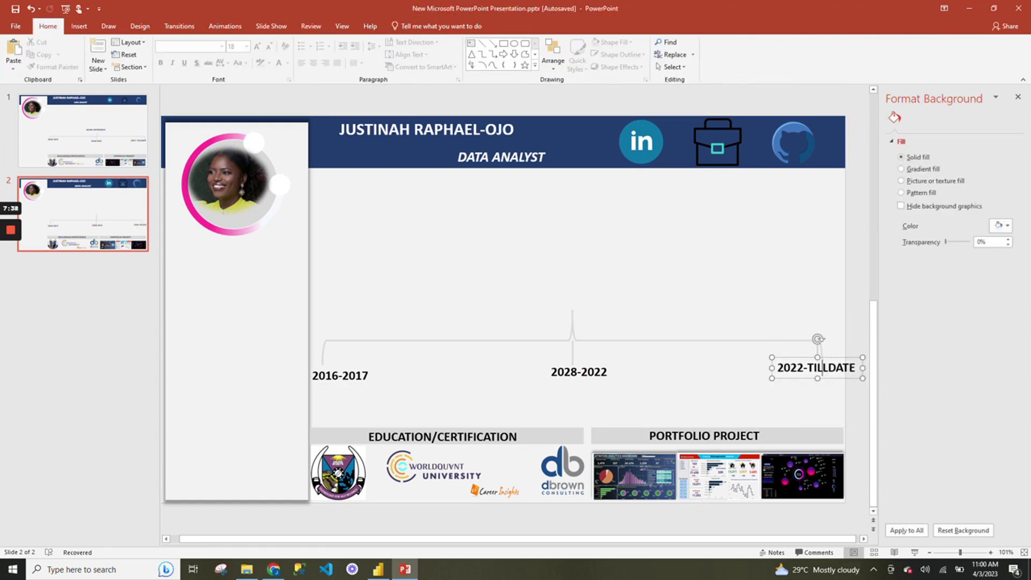
left_click_drag(822, 367, 796, 373)
left_click(715, 308)
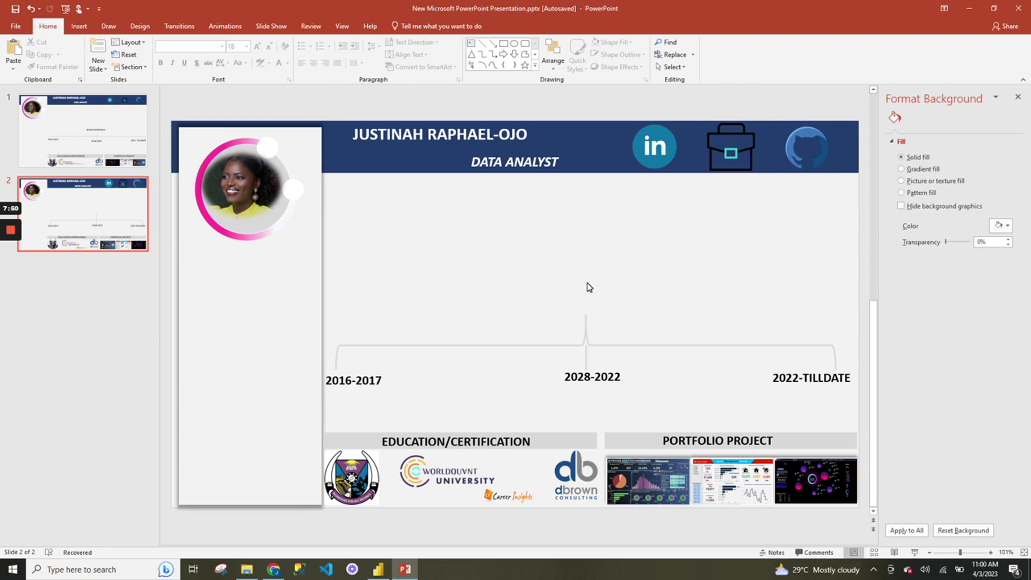
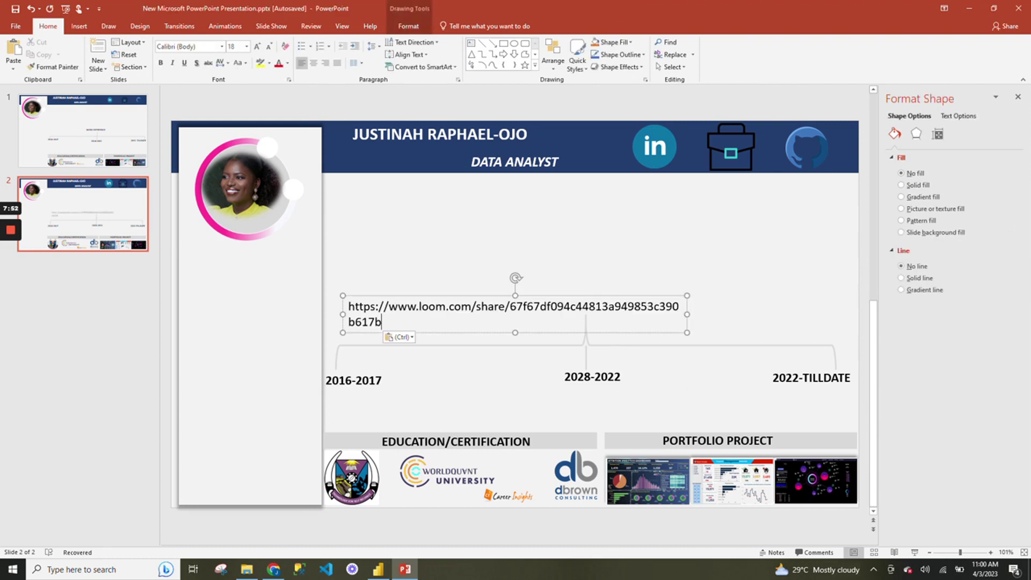
key("ctrl+z")
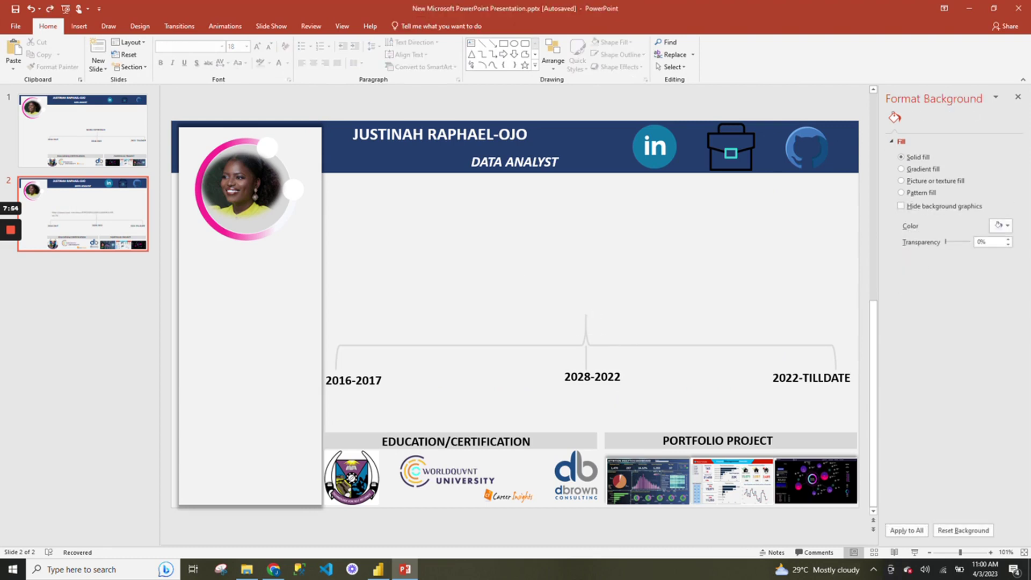
Duplicate the PORTFOLIO PROJECT heading and move the copy above the brace's centre.
left_click(697, 440)
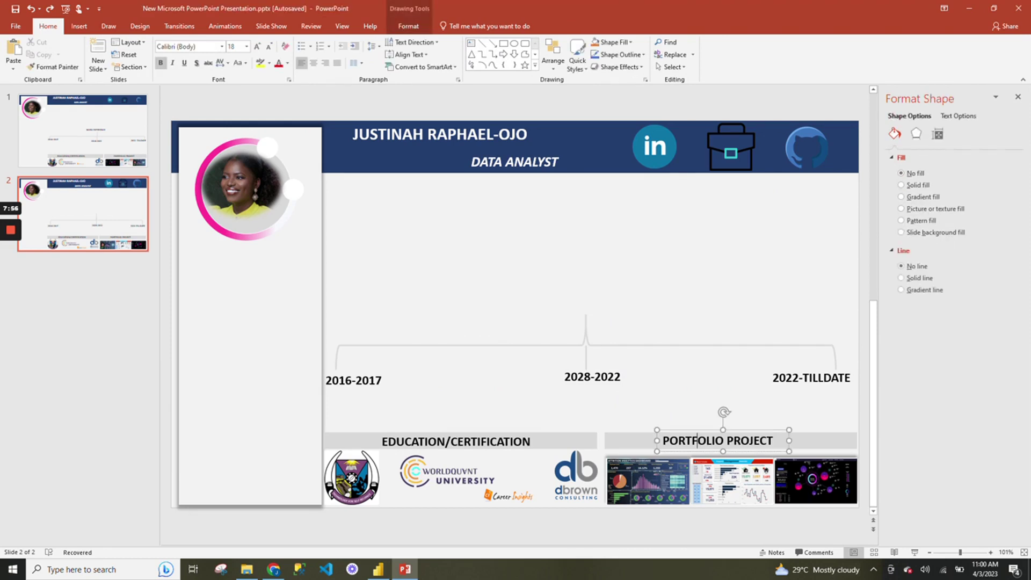
left_click(651, 432)
key("ctrl+d")
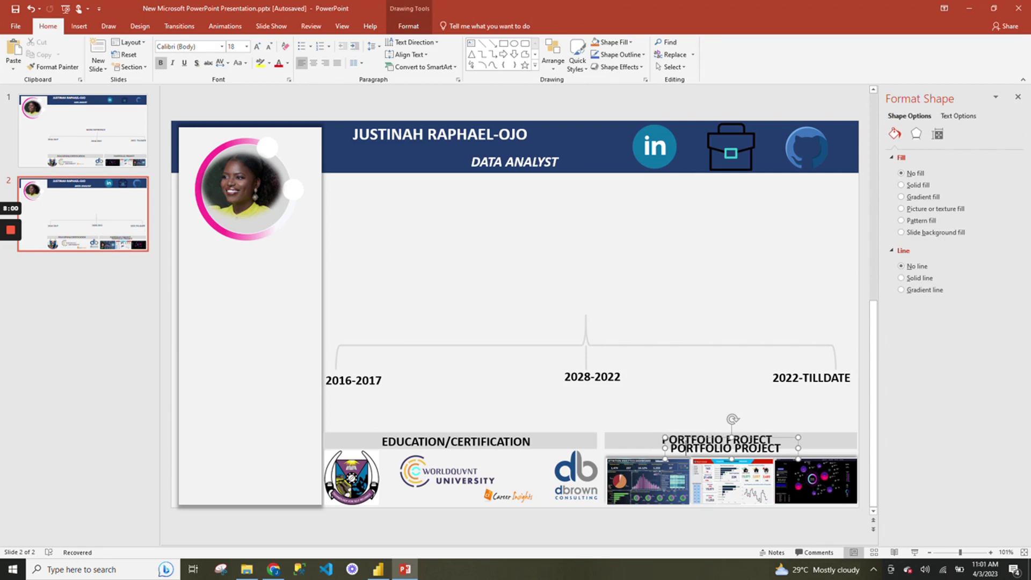
left_click_drag(725, 447, 591, 299)
key("ctrl+a")
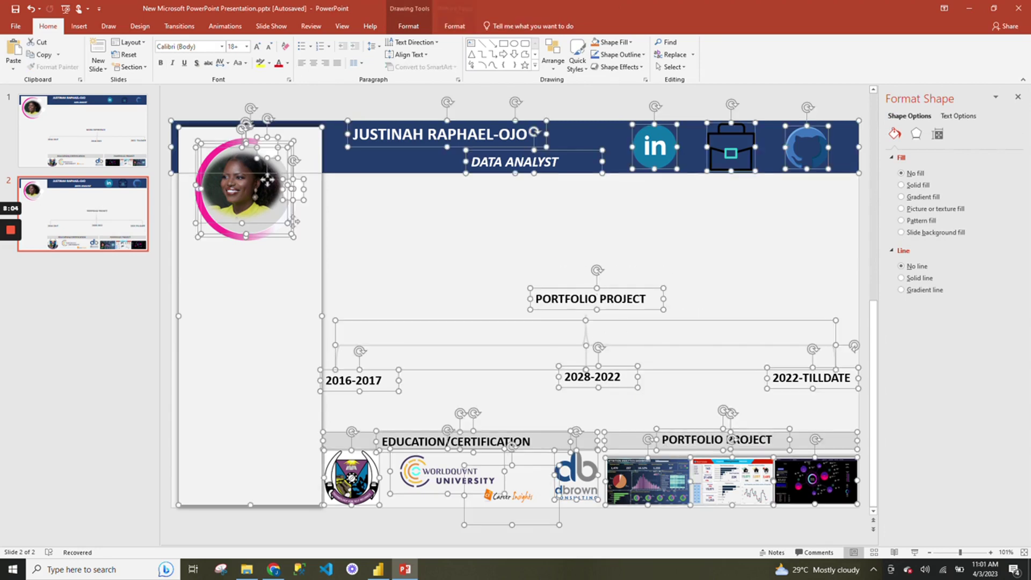
left_click(702, 280)
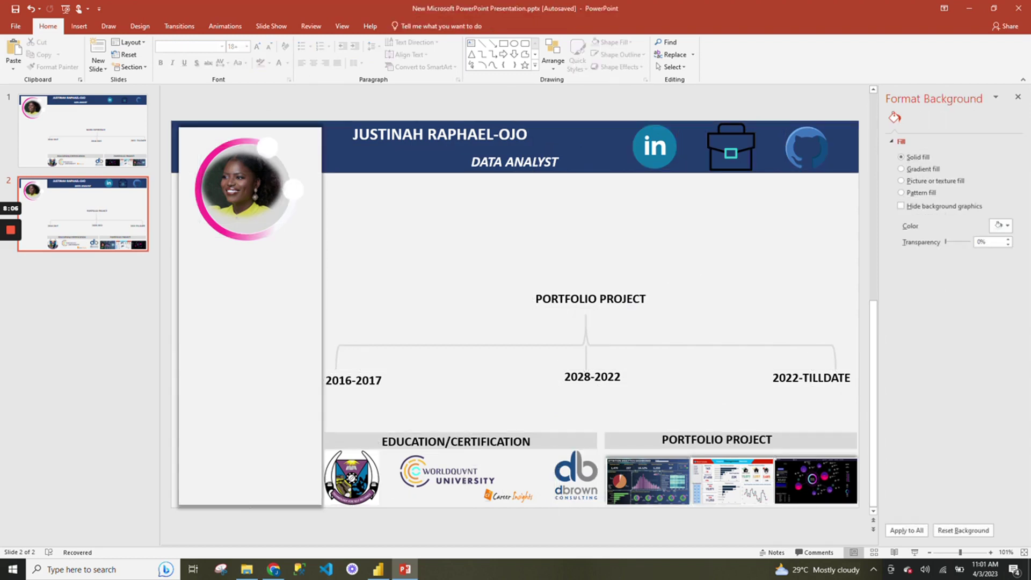
left_click(632, 300)
Retype the heading copy as 'WORK EXPERIENCE' and widen its box to the right.
triple_click(628, 301)
type("WORK E")
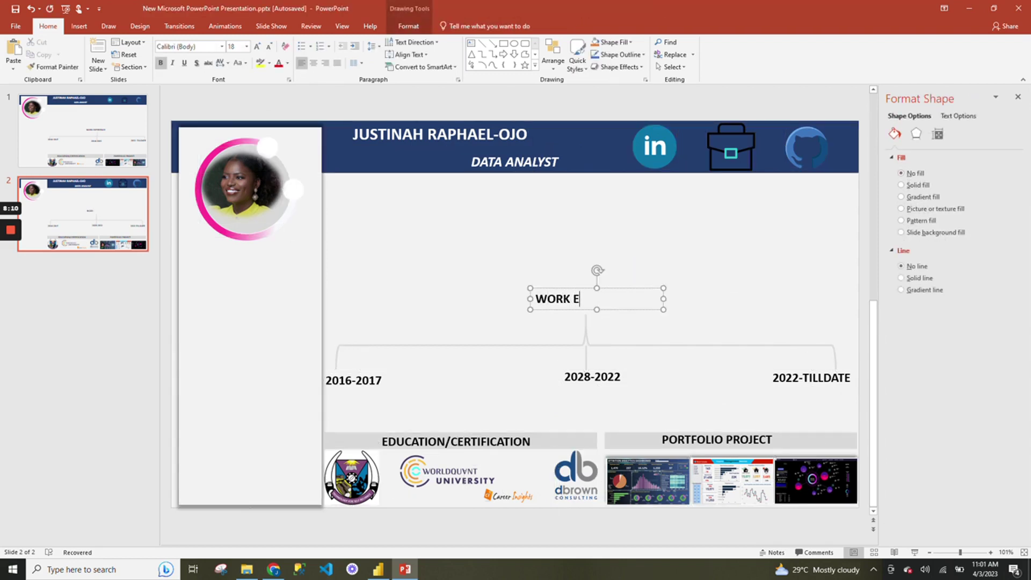
type("CXPERIENCE")
left_click_drag(664, 309, 764, 320)
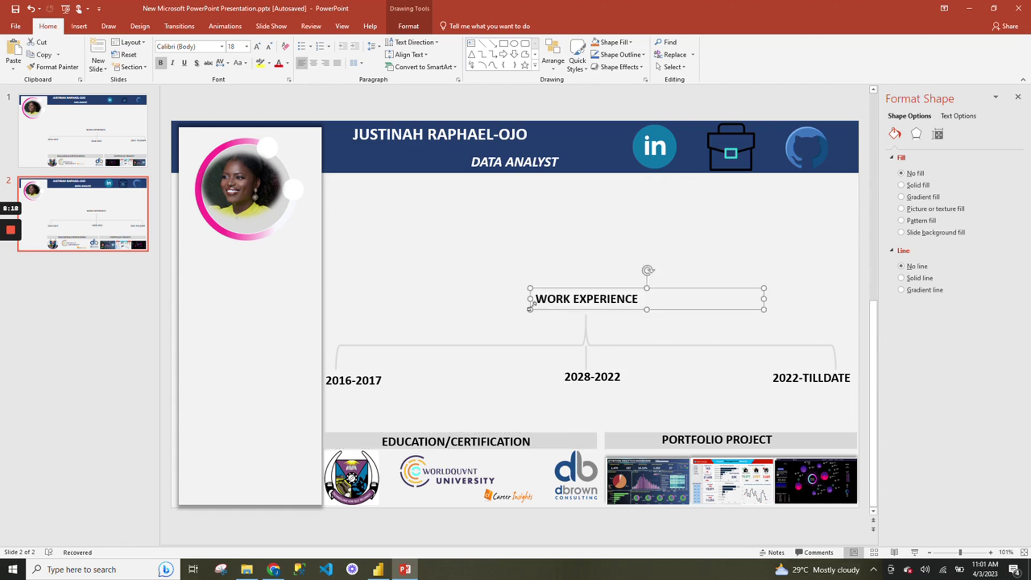
left_click_drag(530, 309, 430, 309)
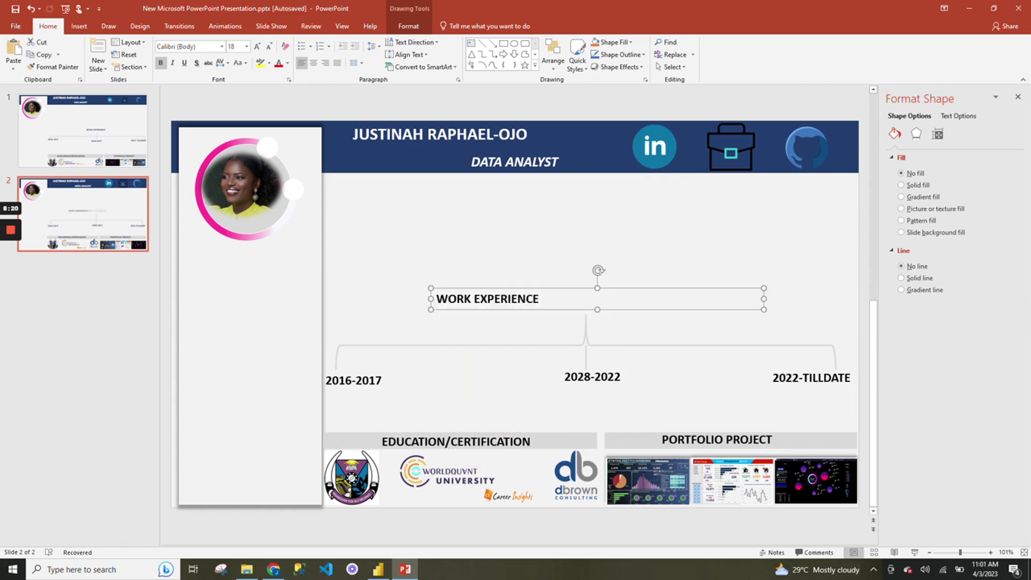
left_click(494, 298)
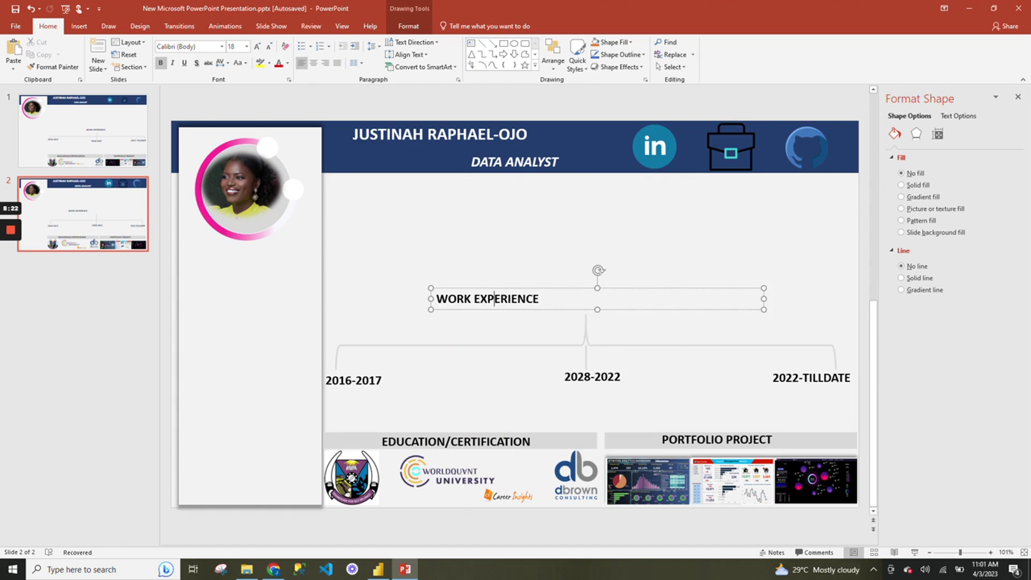
key("ctrl+z")
Center-align the WORK EXPERIENCE text and position its box centred above the bracket.
double_click(552, 299)
left_click(563, 299)
key("ctrl+a")
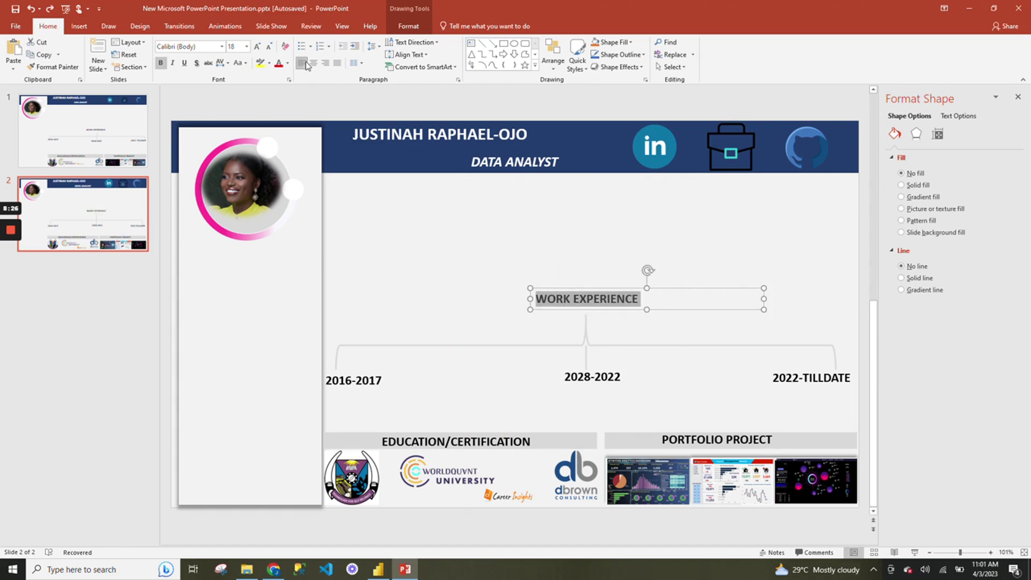
left_click(313, 63)
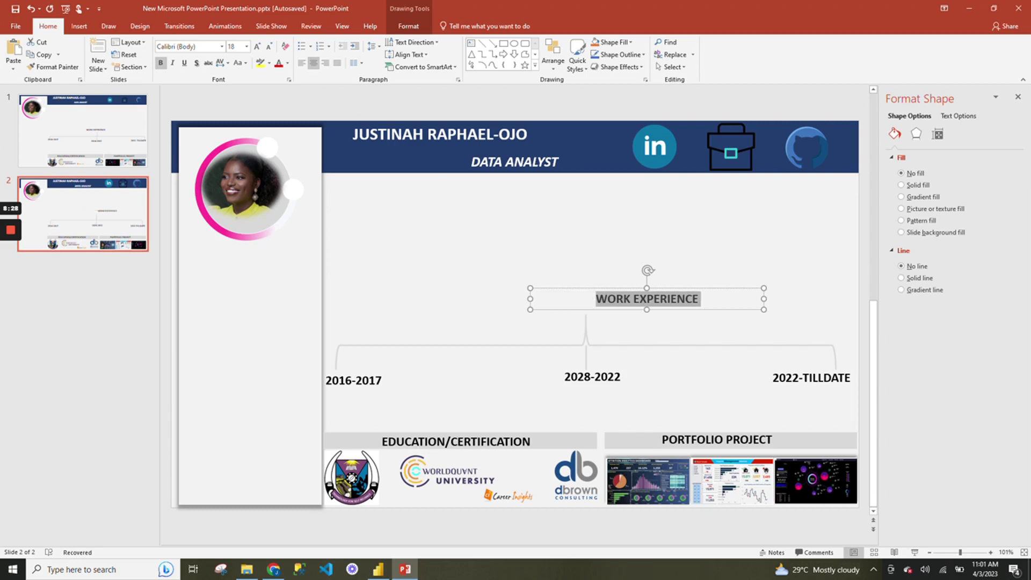
left_click_drag(612, 310, 556, 317)
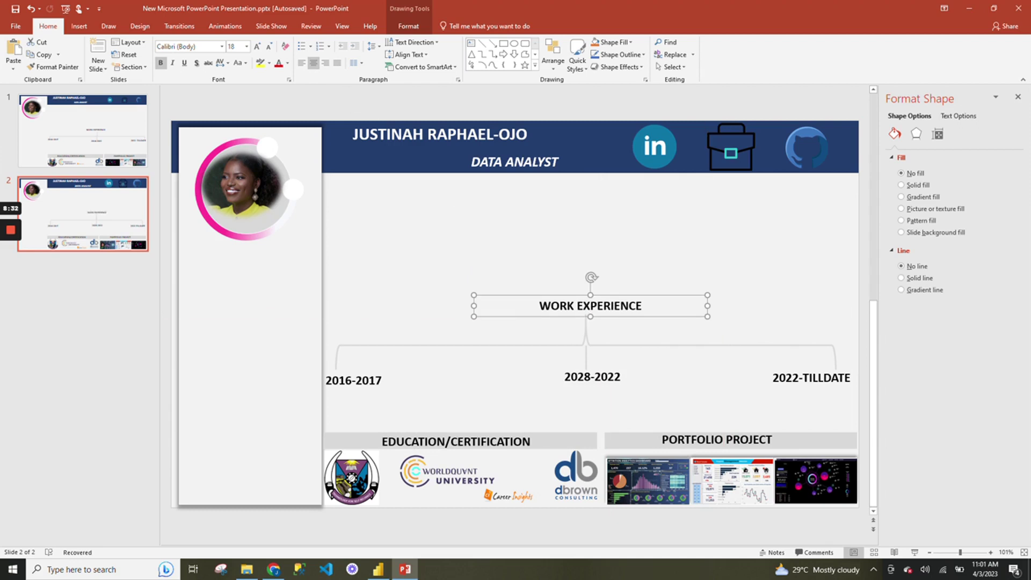
left_click(678, 330)
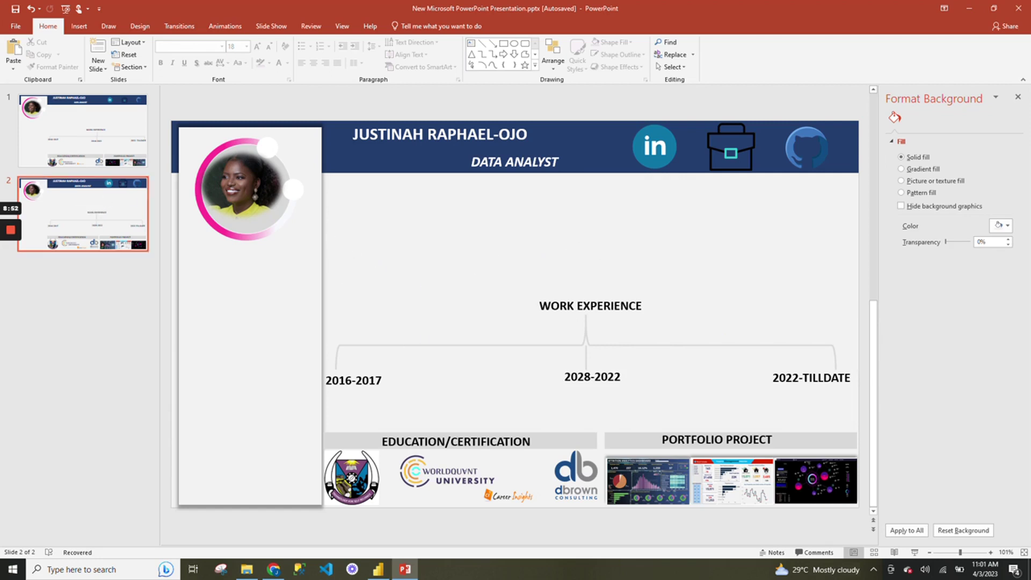
Save As to This PC in the Desktop yt folder with file name DASHBOARD.
left_click(23, 27)
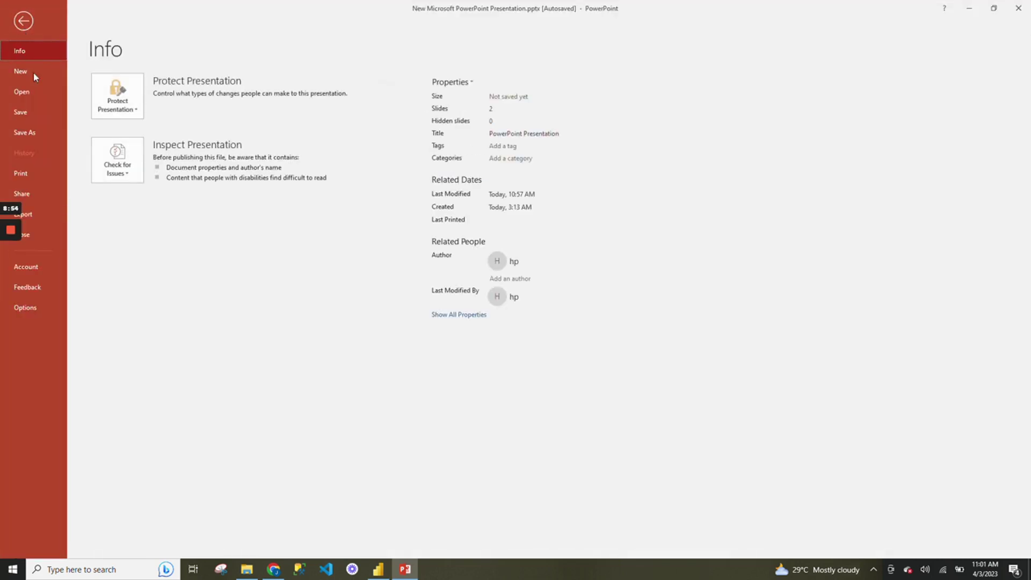
left_click(46, 134)
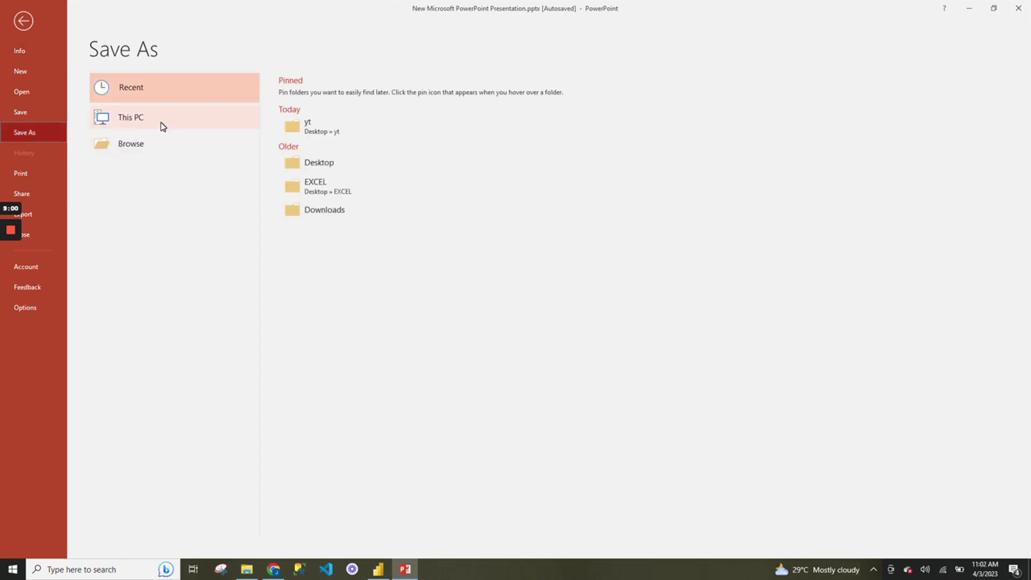
left_click(160, 121)
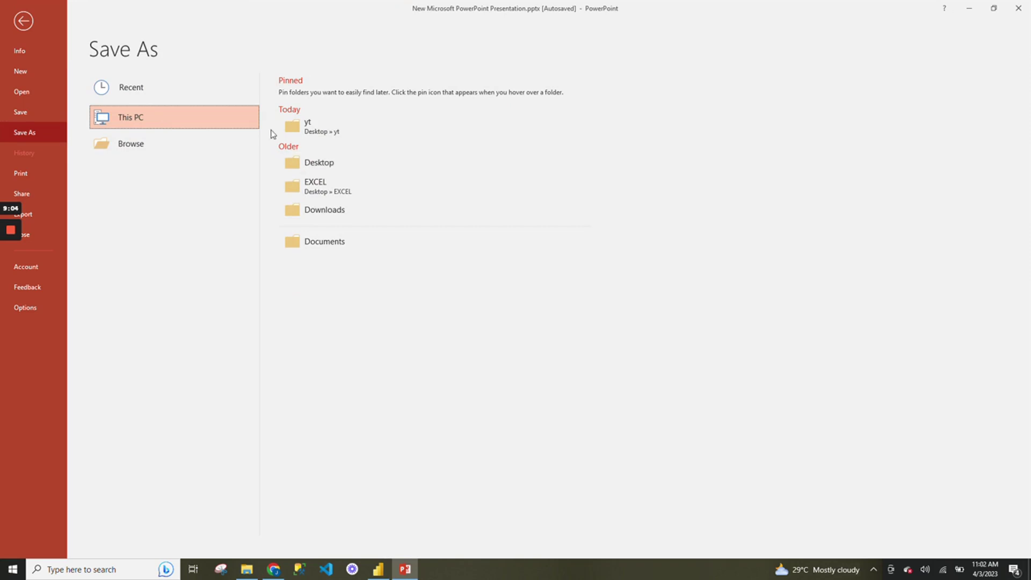
left_click(308, 129)
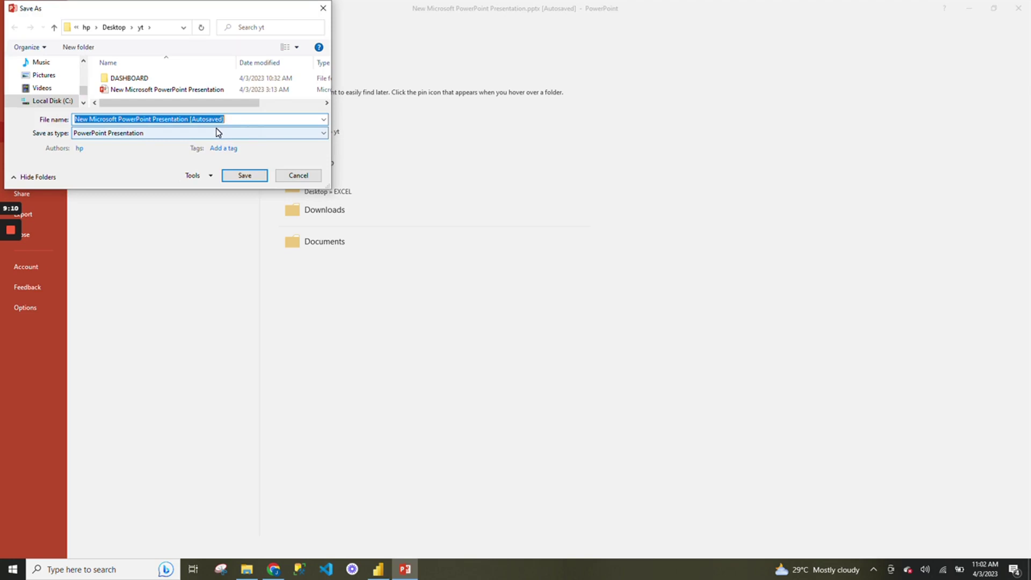
type("DAS")
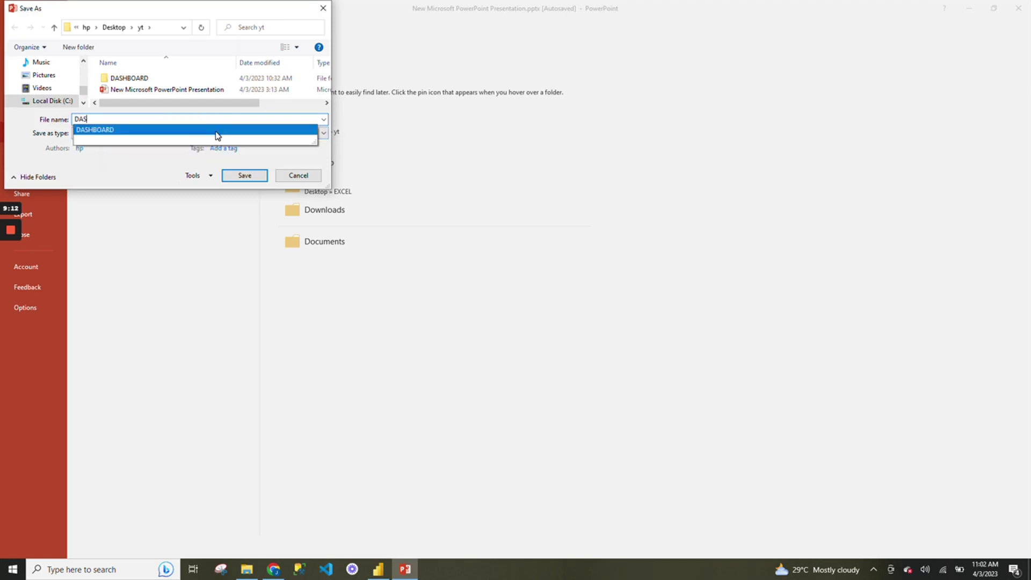
left_click(217, 131)
Save as JPEG File Interchange Format, exporting All Slides, and acknowledge the confirmation.
left_click(210, 132)
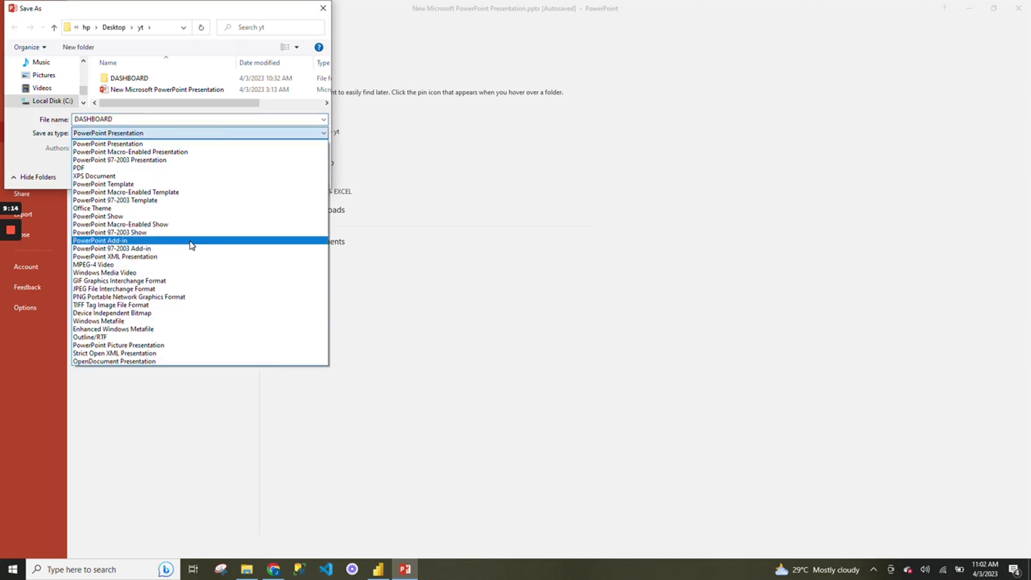
left_click(194, 289)
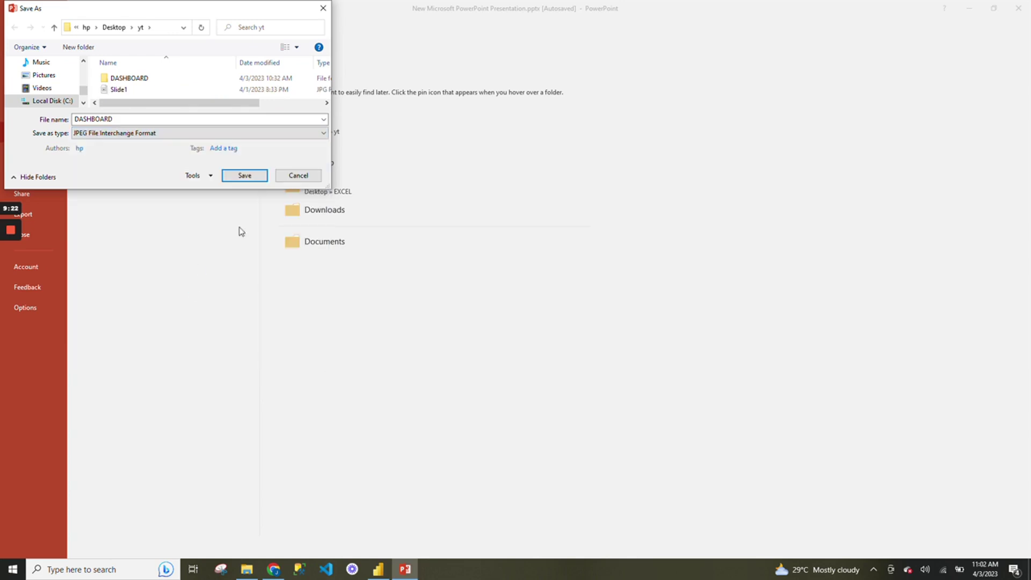
left_click(244, 176)
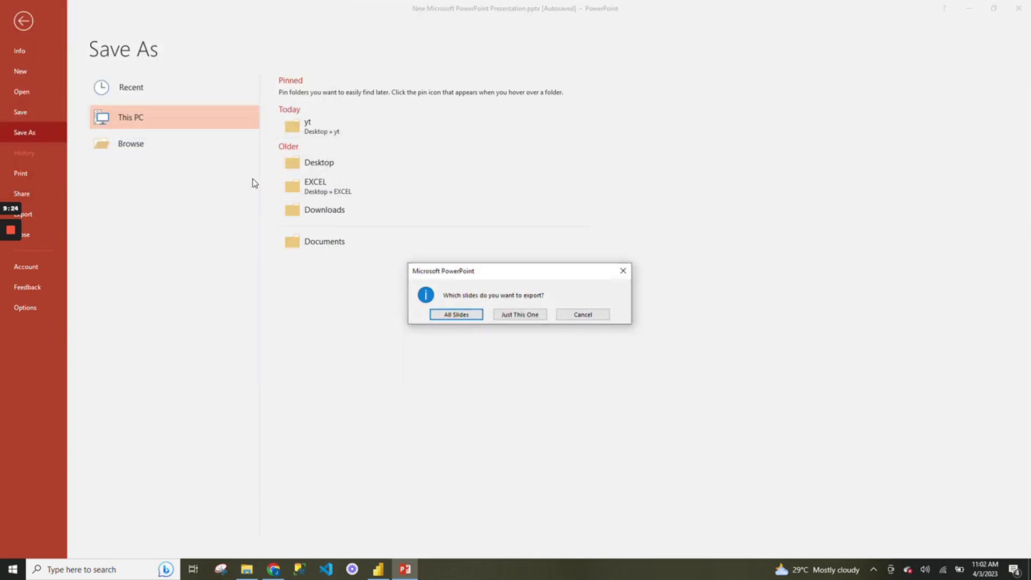
left_click(460, 316)
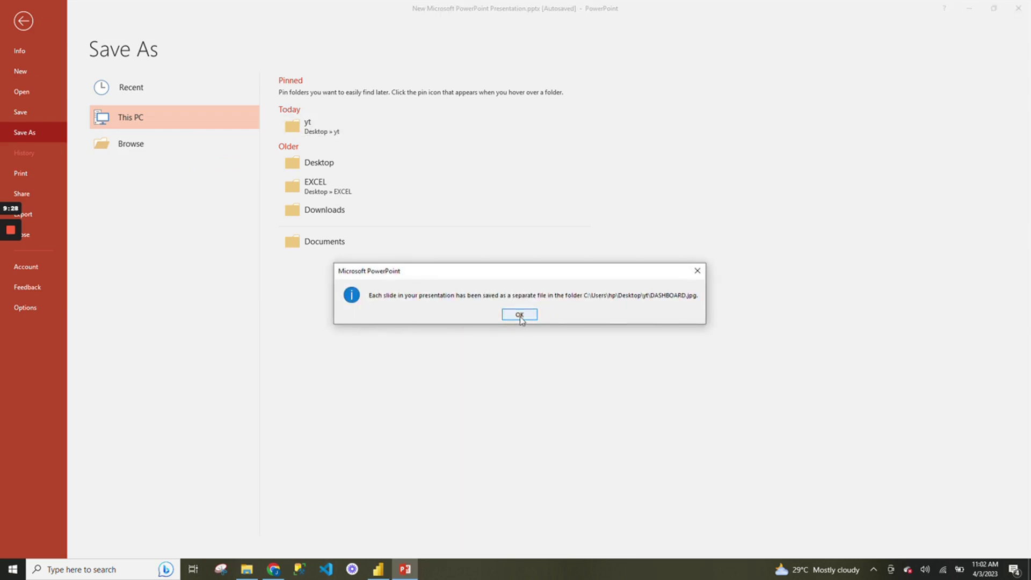
left_click(520, 316)
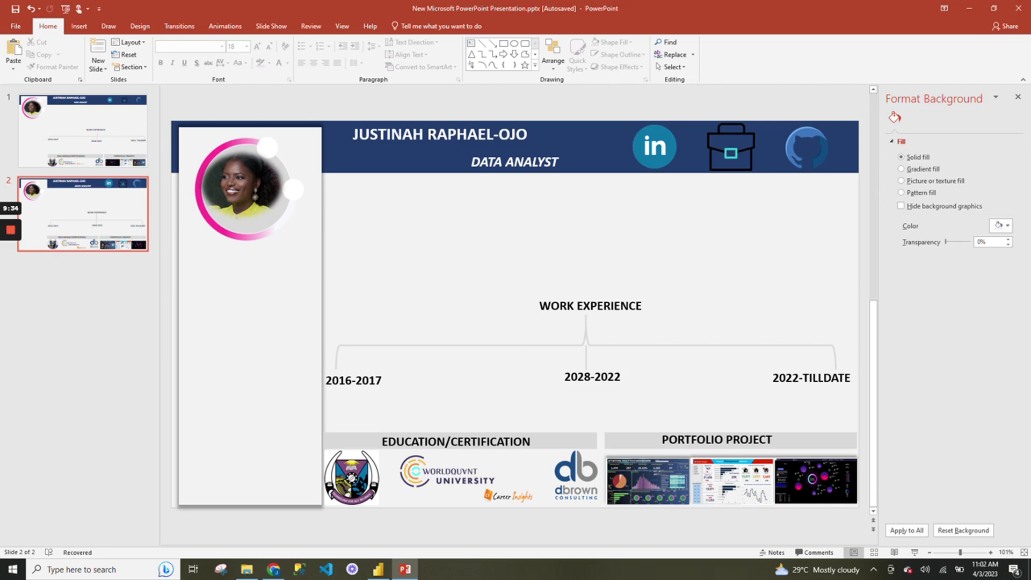
Close the auto-recovery banner and confirm the Auto recovery dialog with OK.
mouse_move(12, 236)
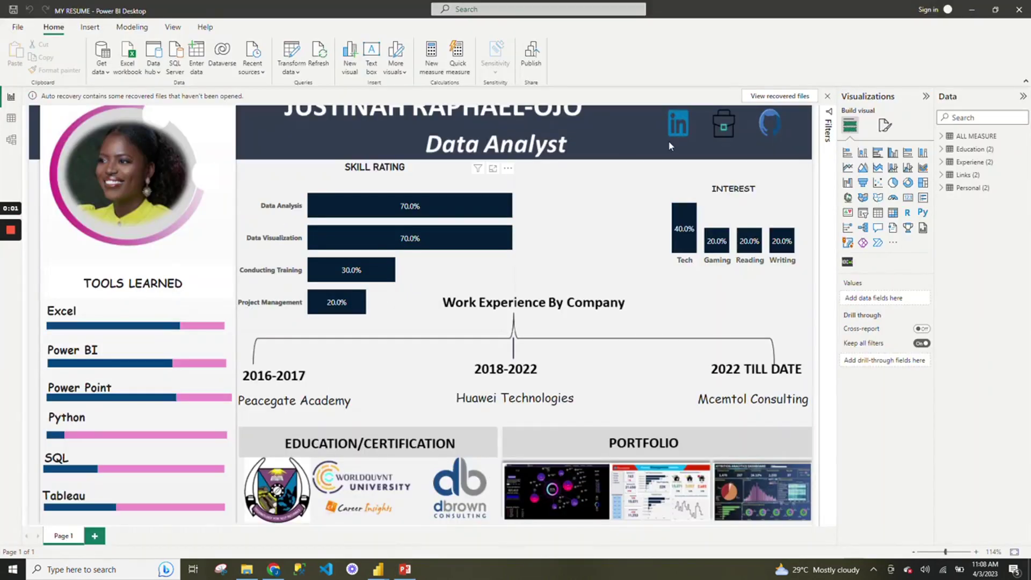
left_click(826, 96)
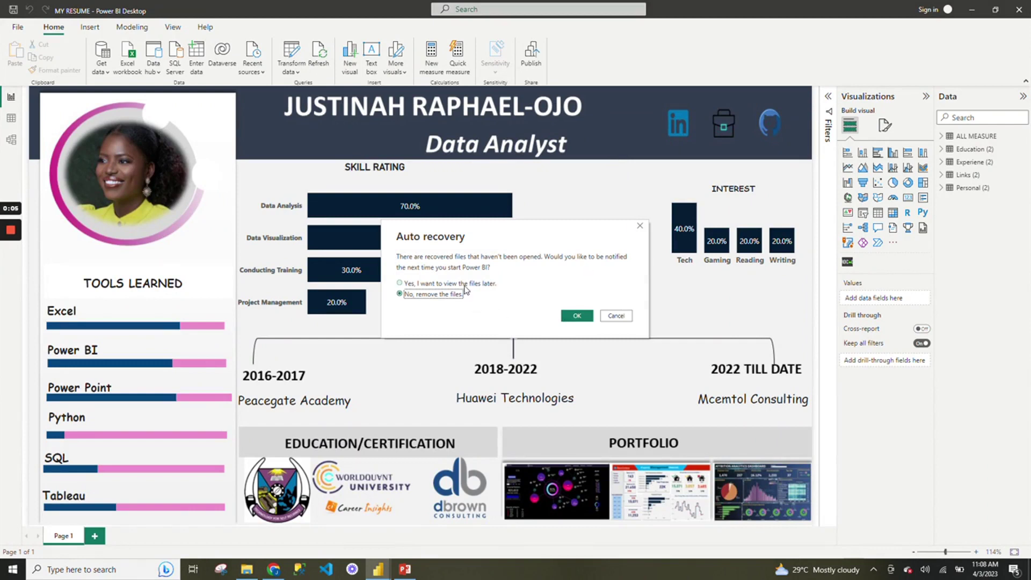
left_click(463, 284)
left_click(577, 316)
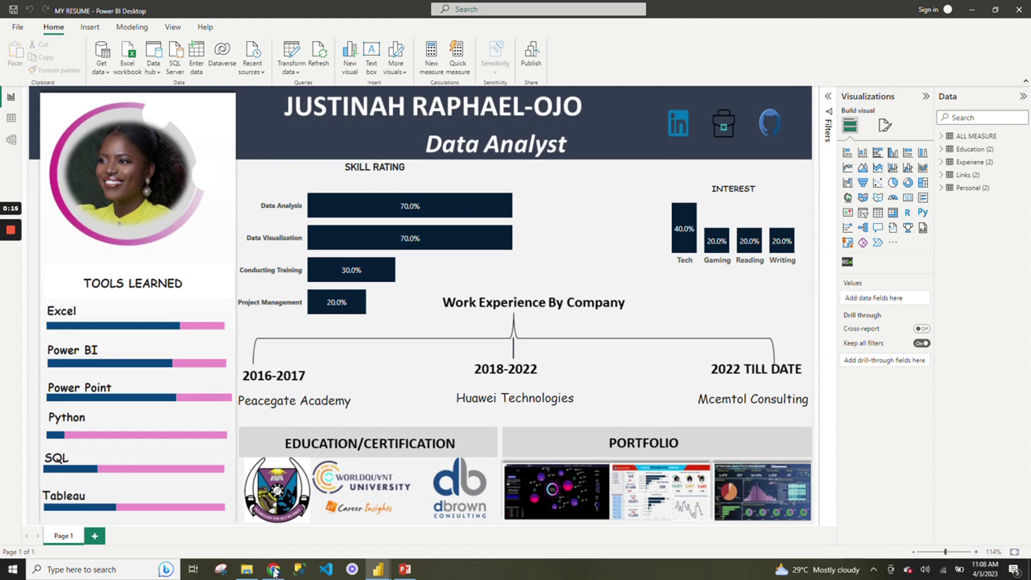
From the My-Resume-PowerBI-Dashboard GitHub repo in Chrome, download DATASET.xlsx raw and open the downloaded workbook.
left_click(274, 568)
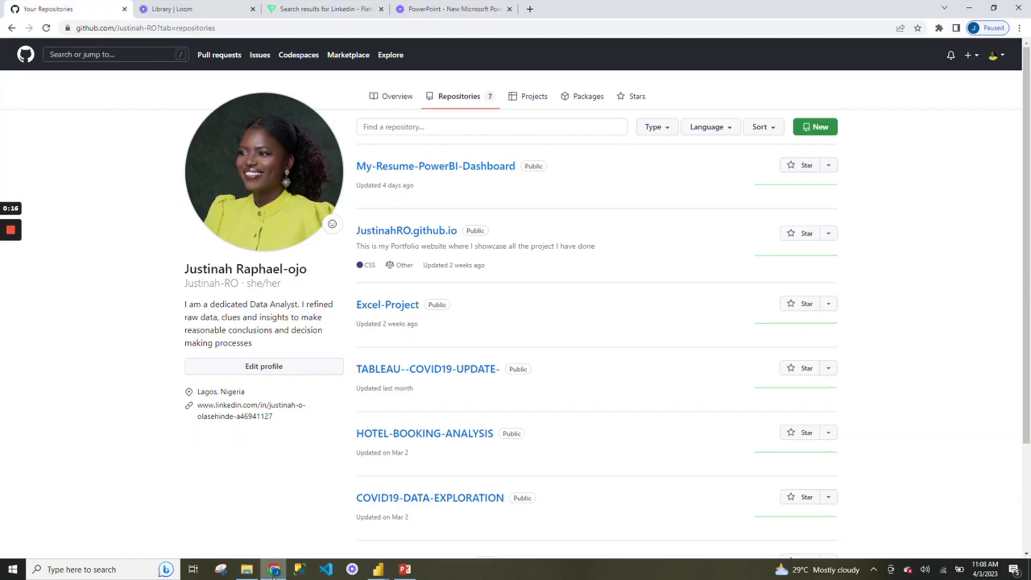
left_click(440, 167)
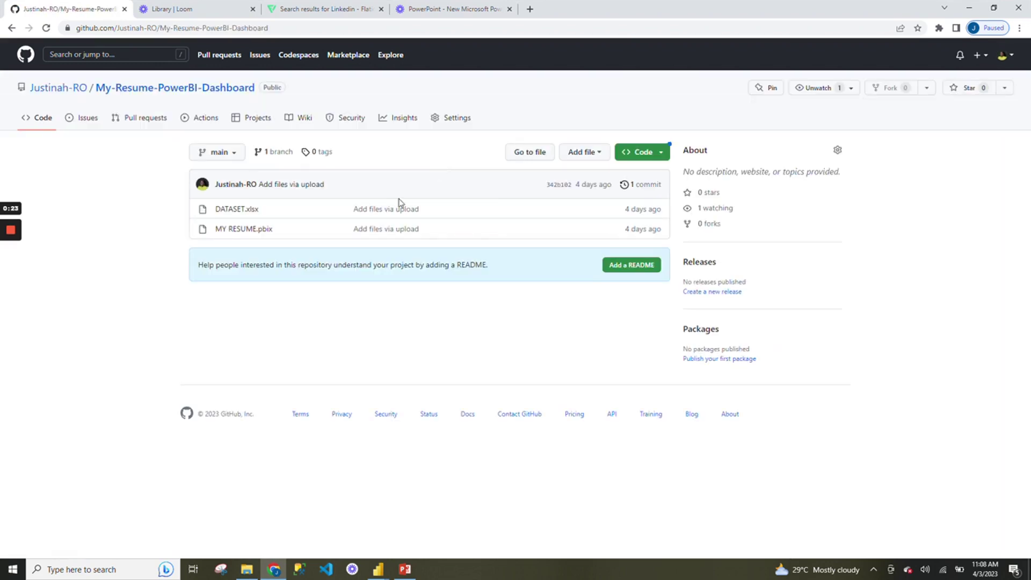
left_click(235, 211)
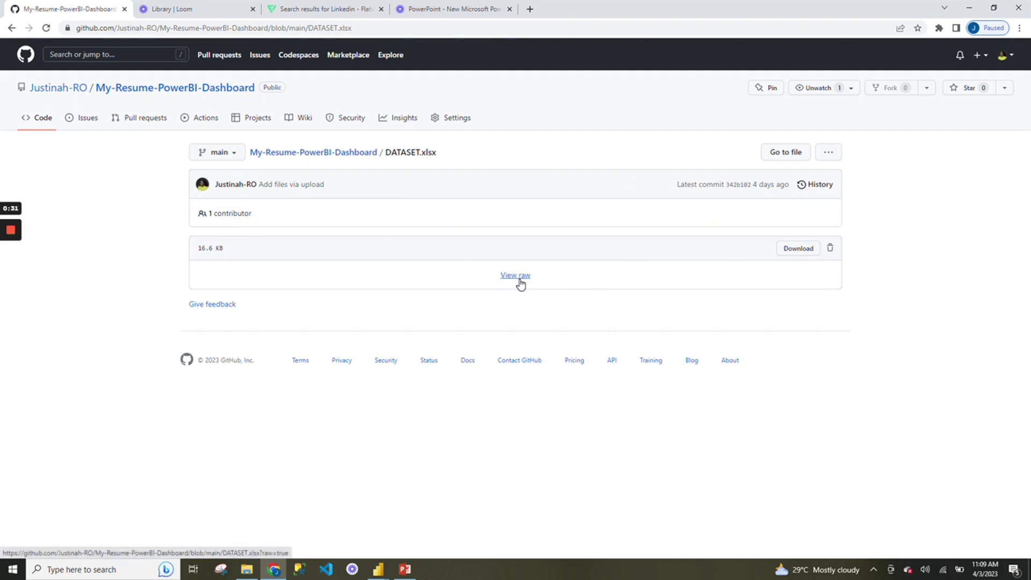
left_click(519, 281)
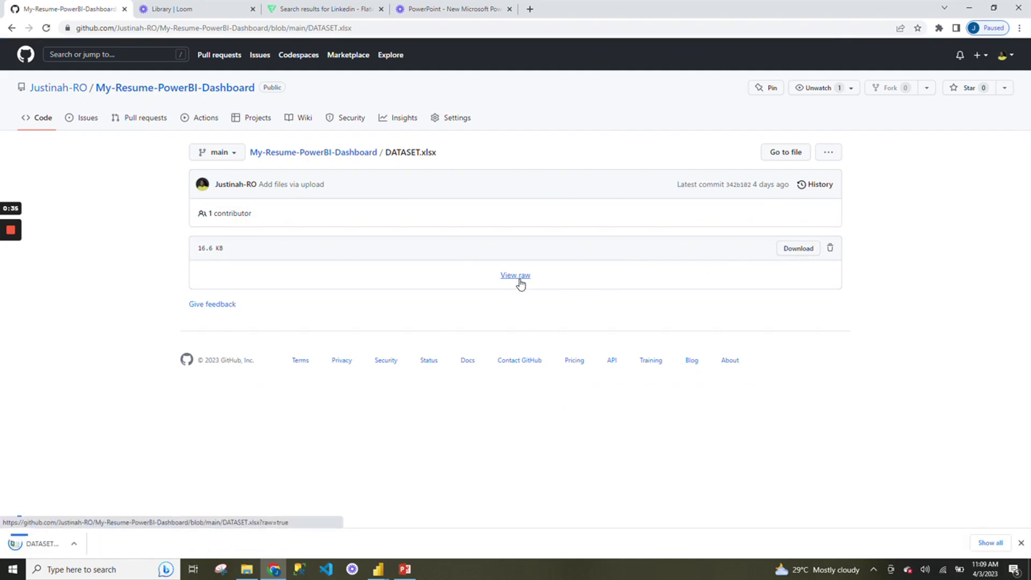
left_click(79, 544)
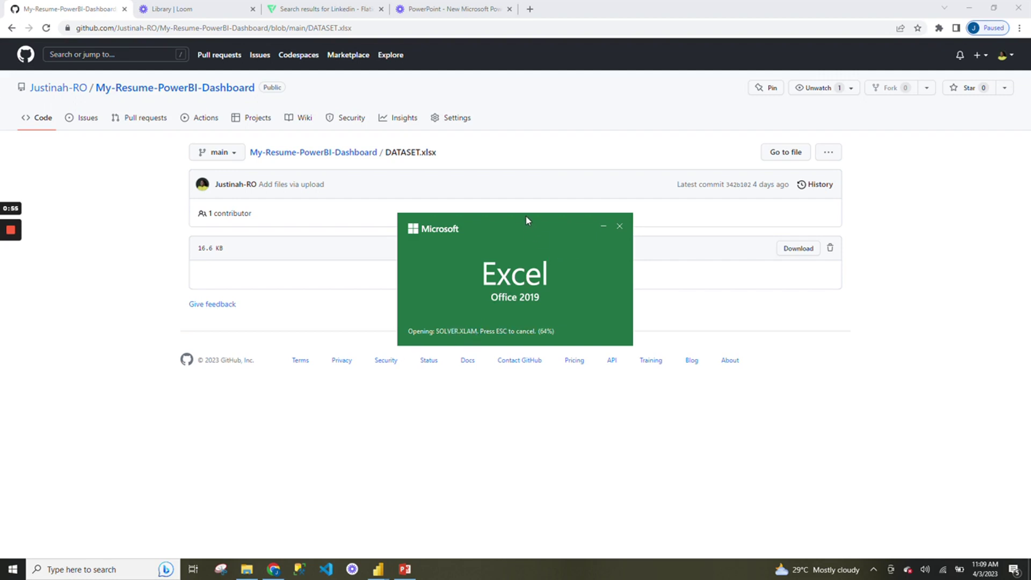
Dismiss the Office updates notice and look through the Experiene, Education, Personal and Links sheets.
left_click_drag(526, 219, 527, 166)
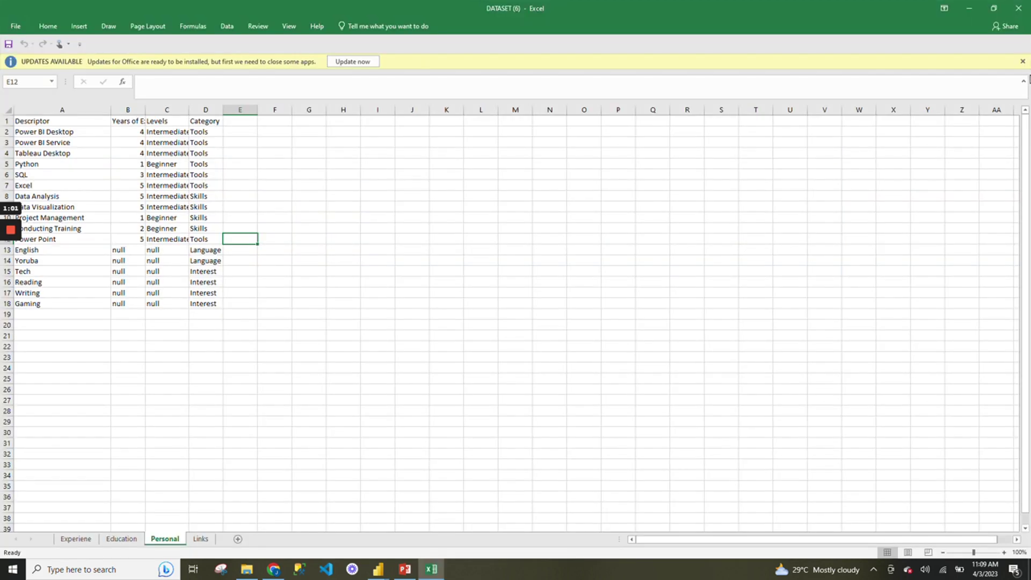
left_click(1022, 62)
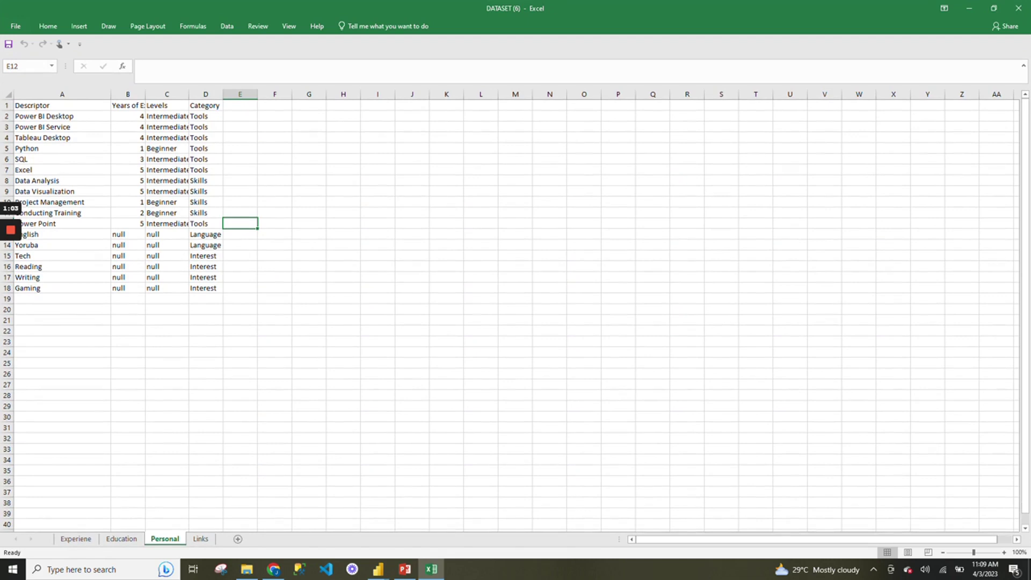
left_click(61, 94)
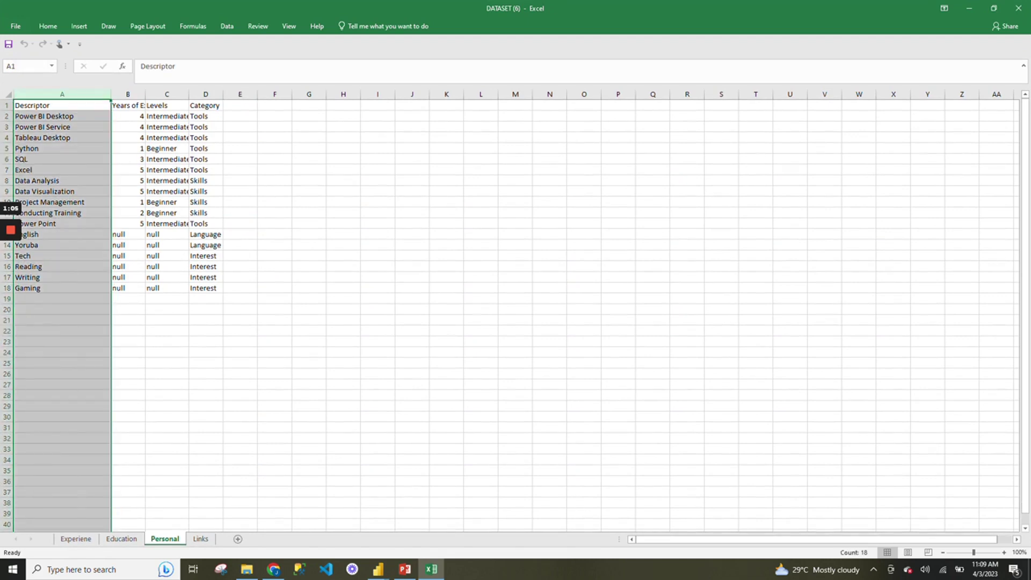
left_click(76, 538)
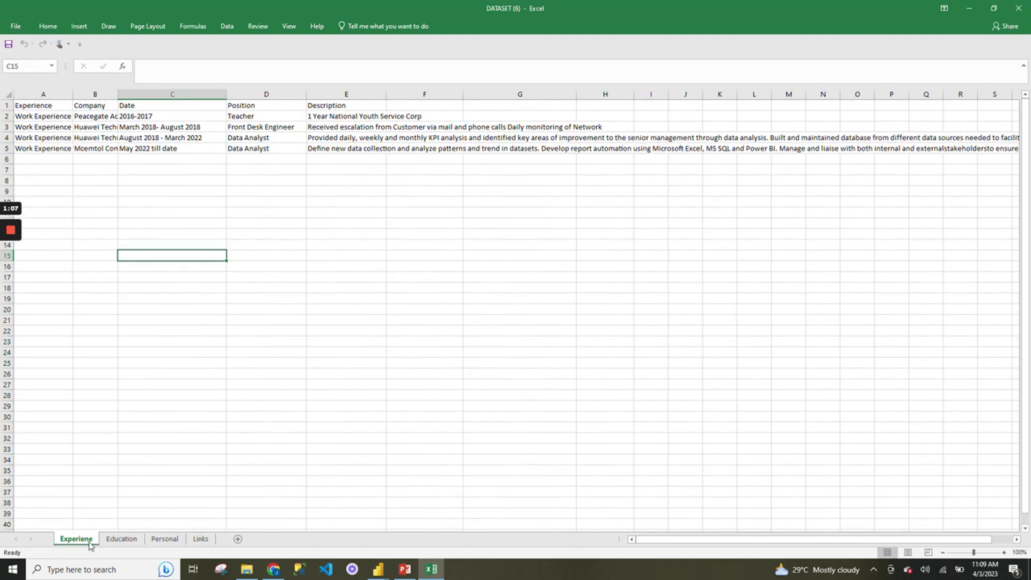
left_click(113, 542)
left_click(165, 539)
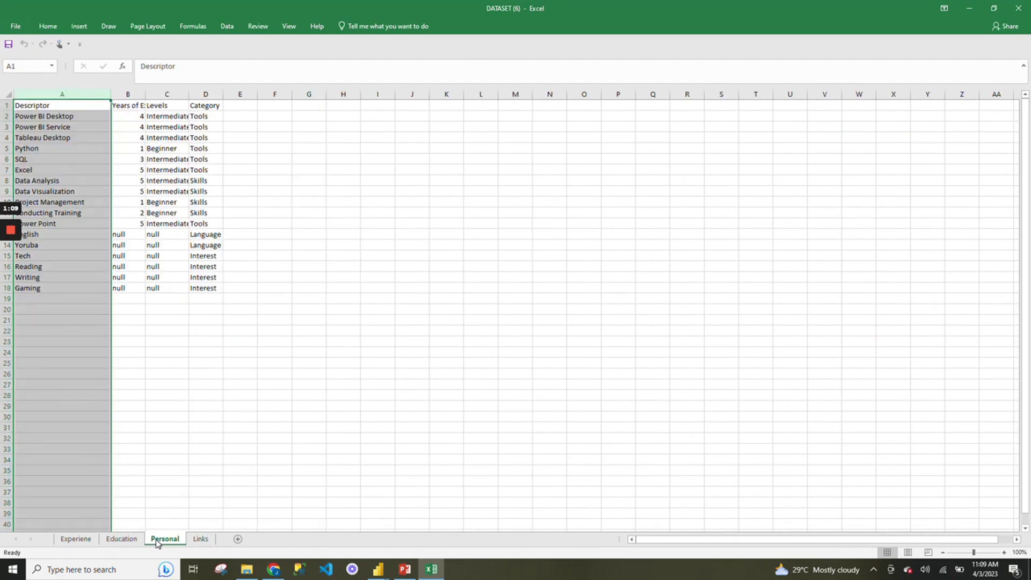
left_click(201, 540)
left_click(122, 539)
left_click(81, 540)
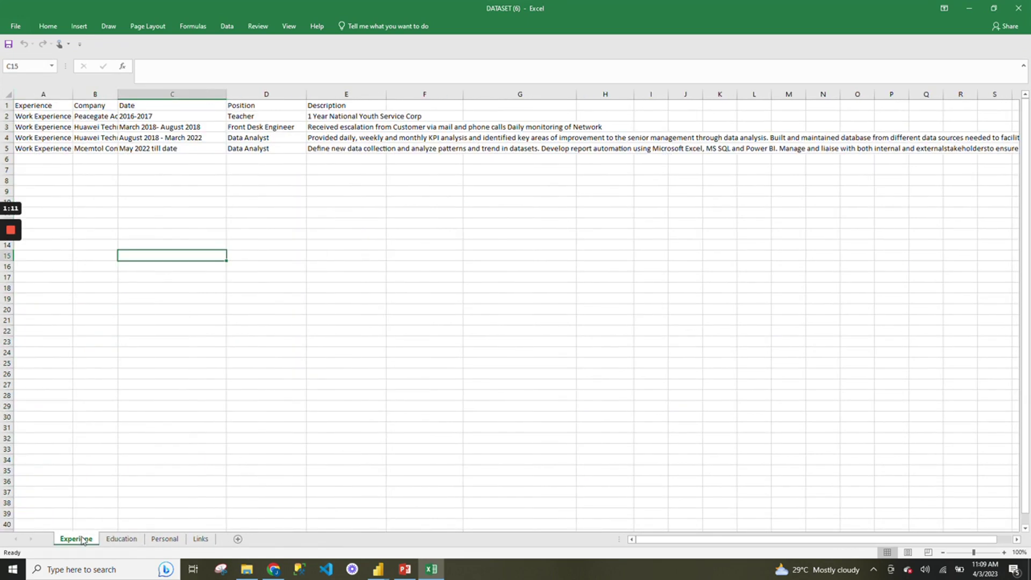
left_click(116, 540)
left_click(81, 540)
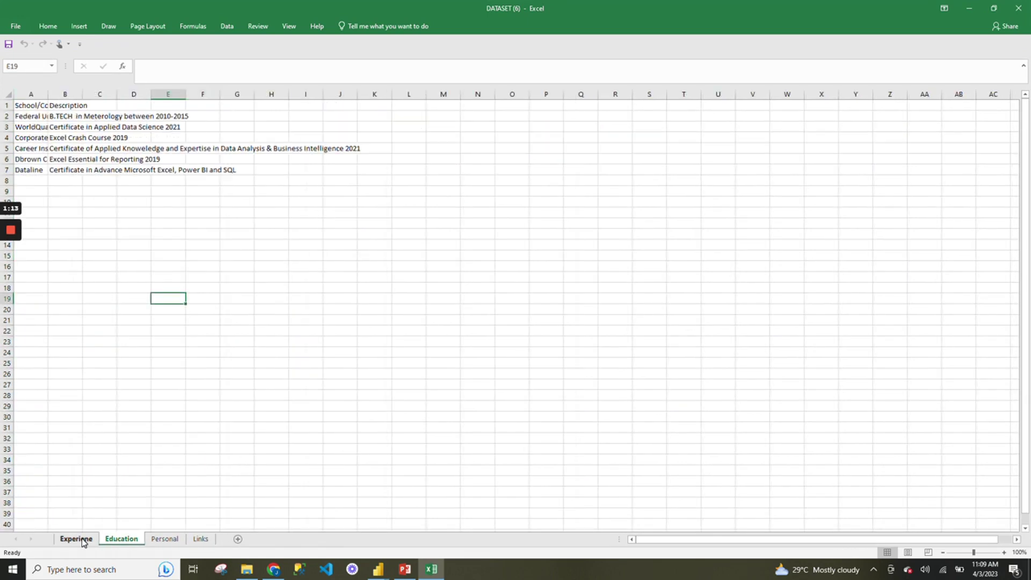
Review the data ranges: Experiene B2:E6, Education B2:D7 and the Personal Descriptor list.
left_click_drag(95, 116, 389, 158)
left_click(122, 539)
left_click_drag(65, 116, 134, 170)
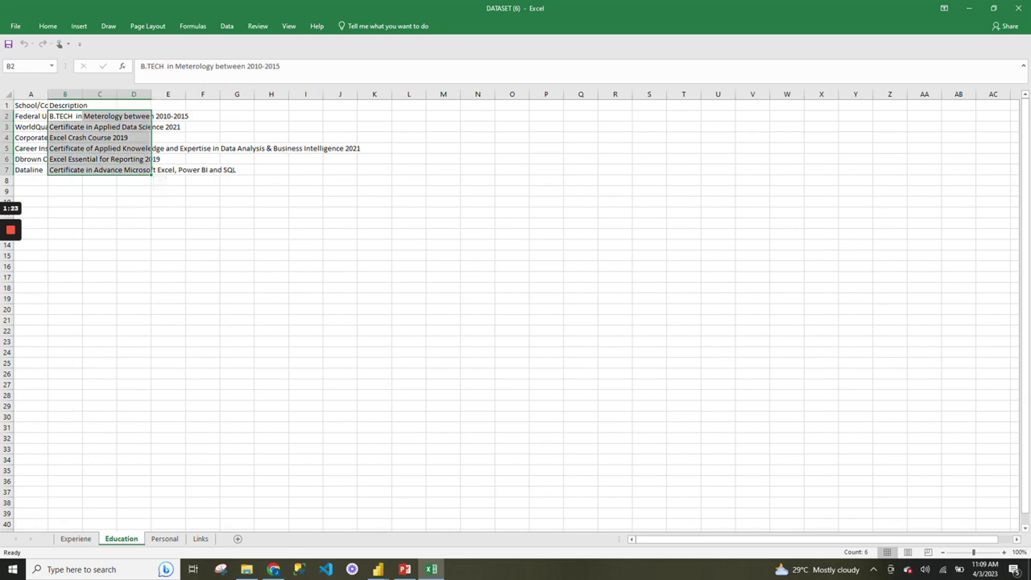
left_click(164, 539)
left_click(62, 127)
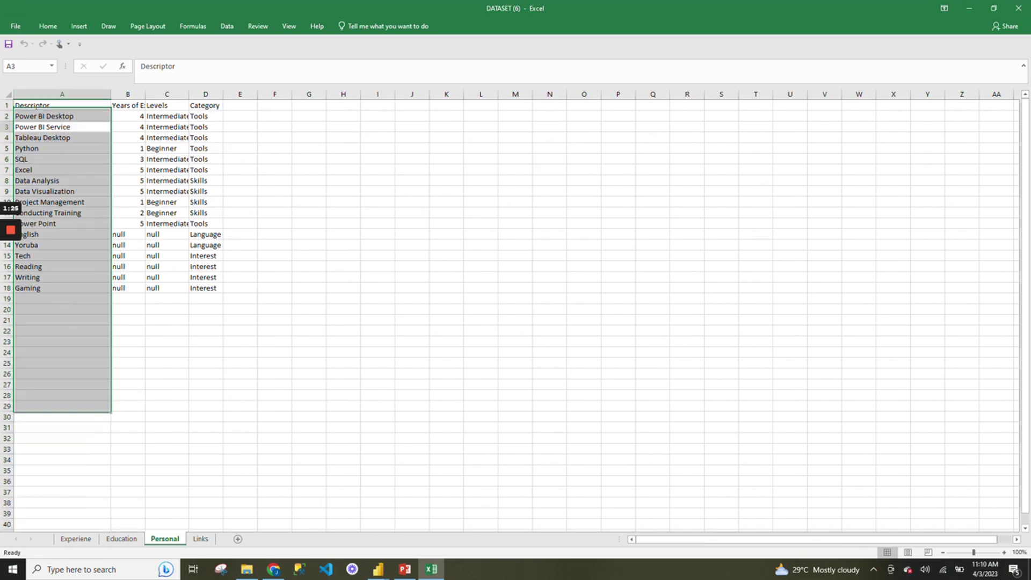
left_click_drag(62, 116, 206, 288)
left_click_drag(62, 116, 61, 309)
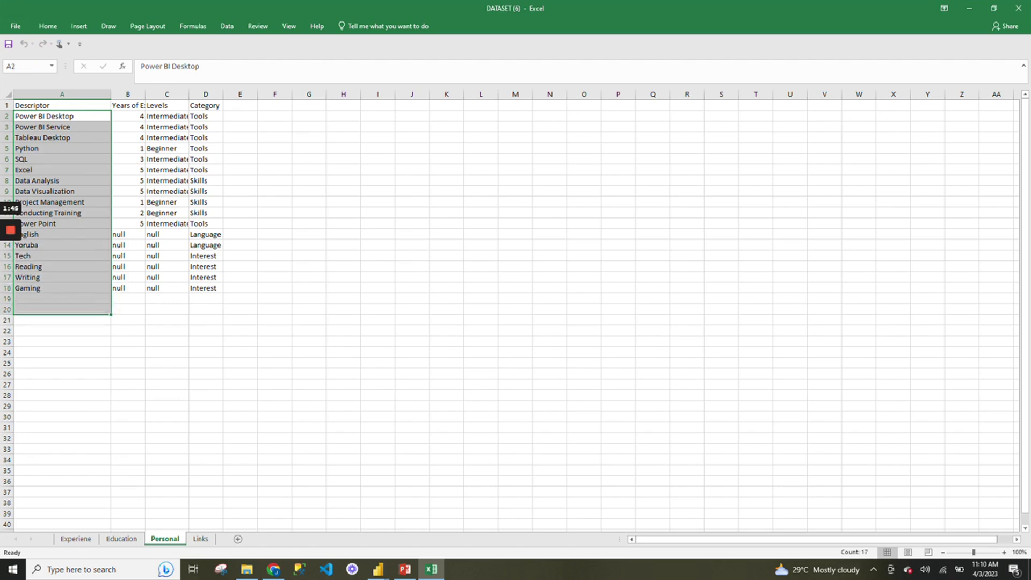
Autofit the Years of Experience column, widen Levels and Category, and select table A2:D18.
double_click(145, 94)
left_click_drag(146, 116, 145, 224)
left_click_drag(224, 94, 219, 148)
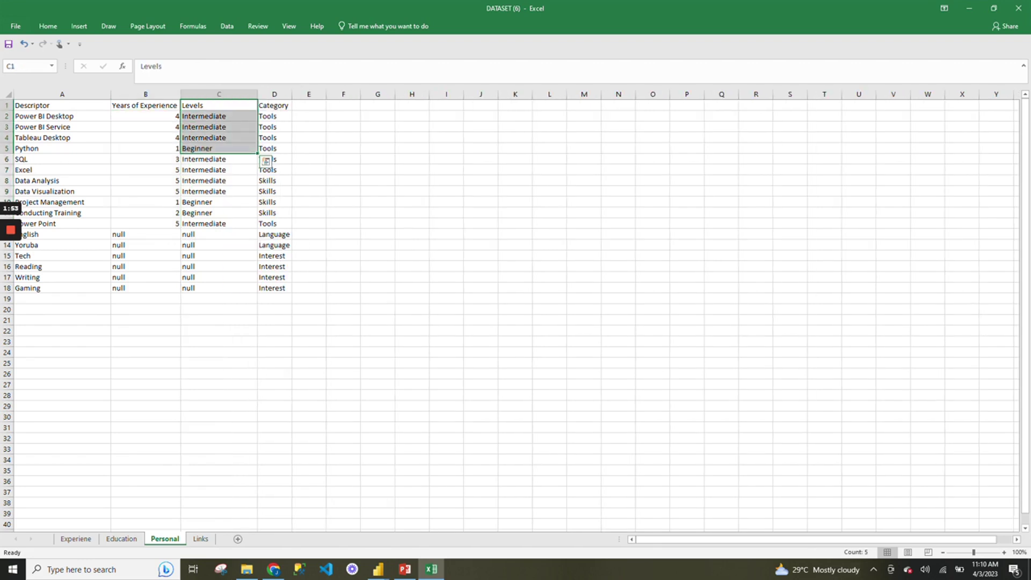
left_click_drag(291, 94, 267, 224)
left_click(279, 277)
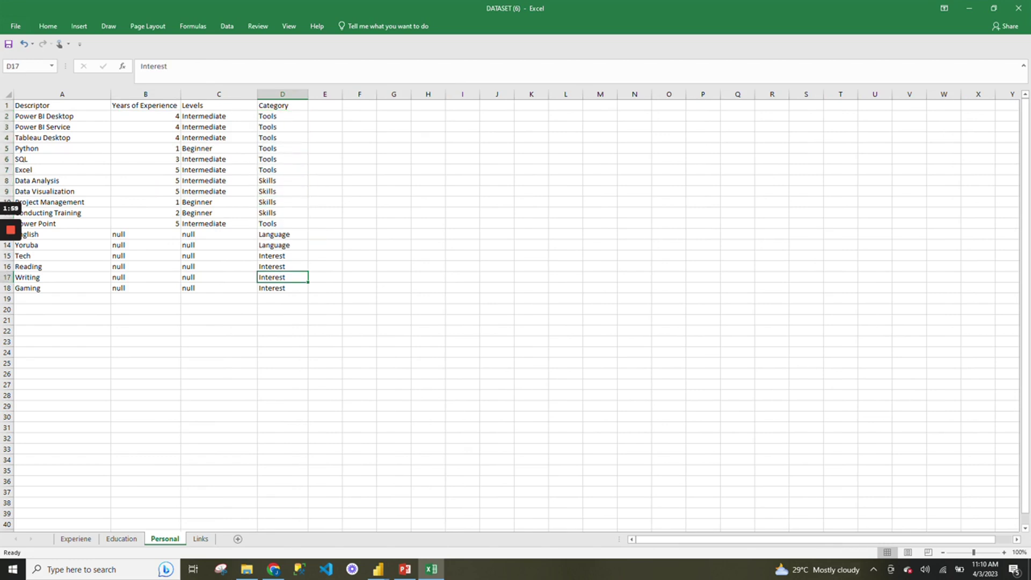
left_click_drag(43, 116, 279, 288)
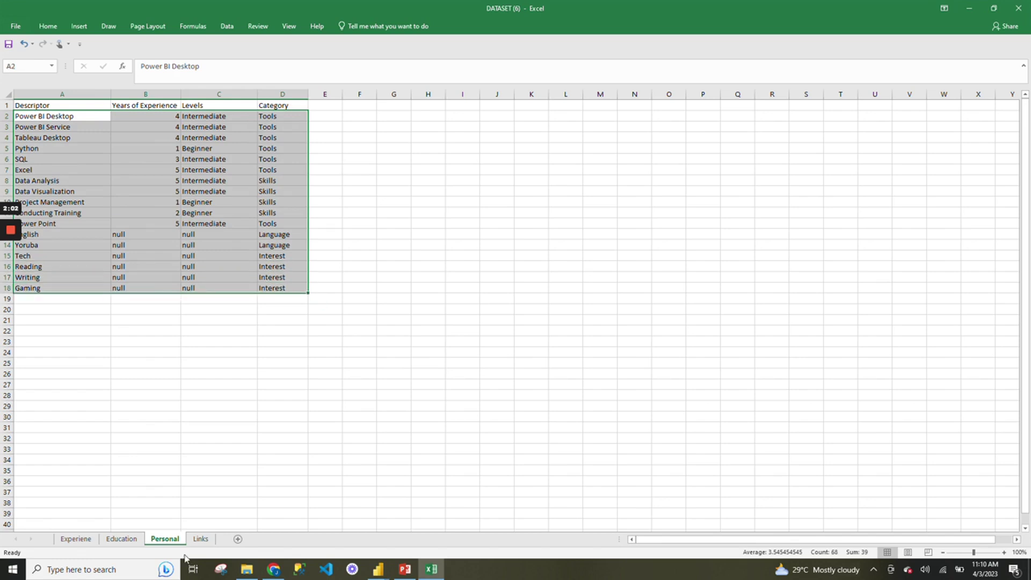
Insert a new empty row 1 above the links table on the Links sheet.
left_click(200, 540)
left_click_drag(29, 106, 134, 148)
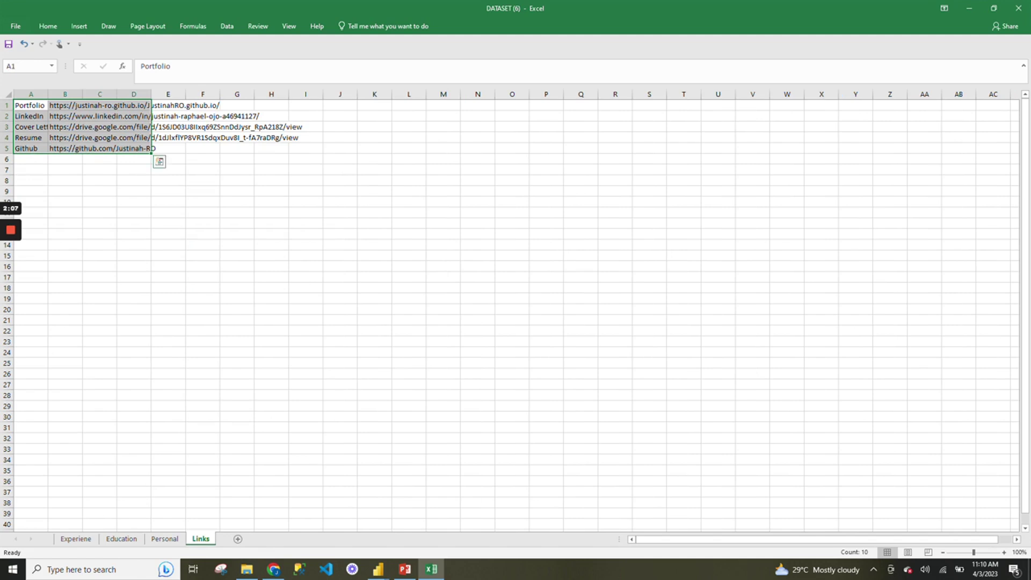
left_click(6, 111)
left_click(6, 106)
right_click(7, 105)
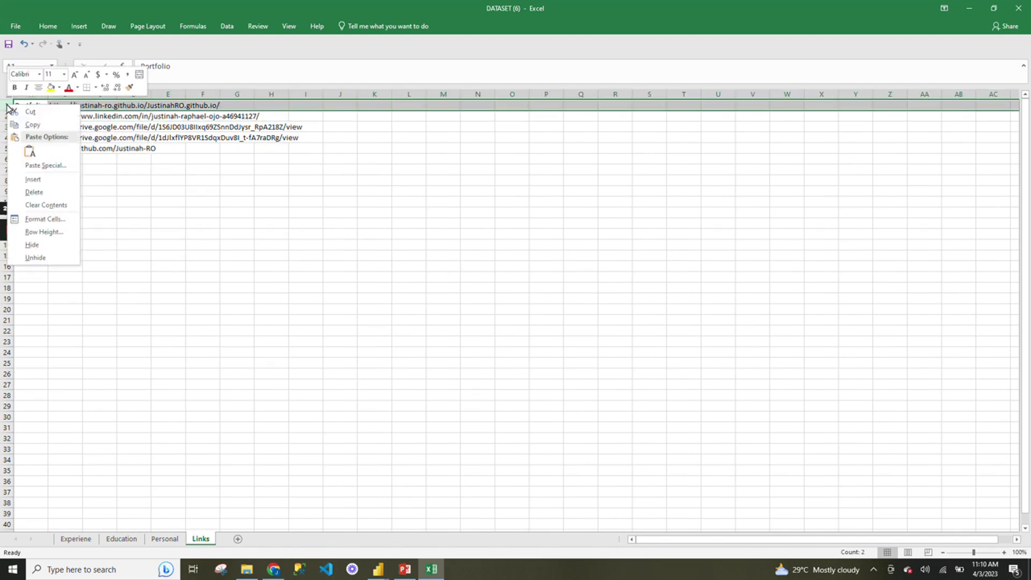
left_click(33, 180)
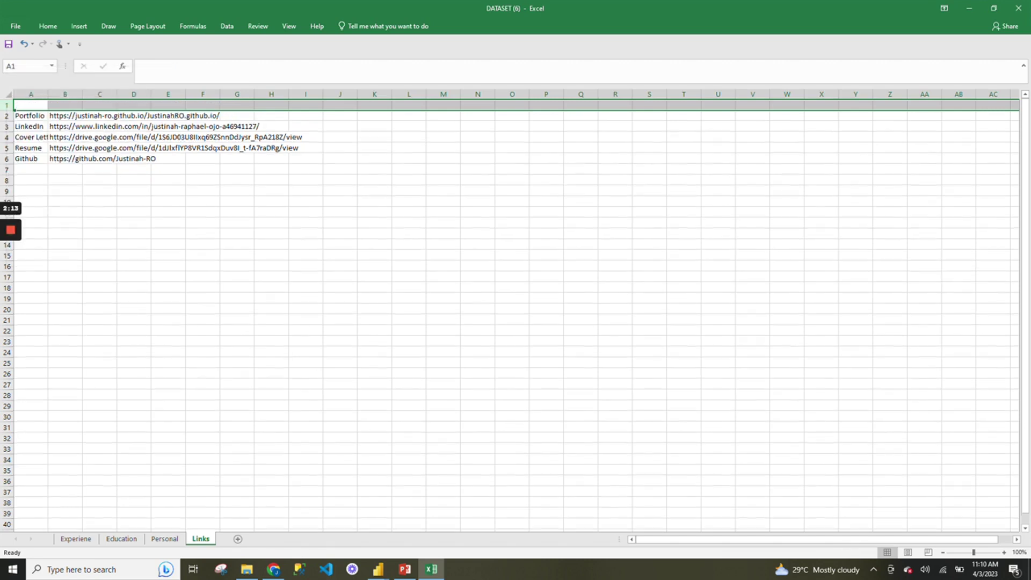
Enter the headers CHANNEL in A1 and LINKS in B1.
left_click(30, 105)
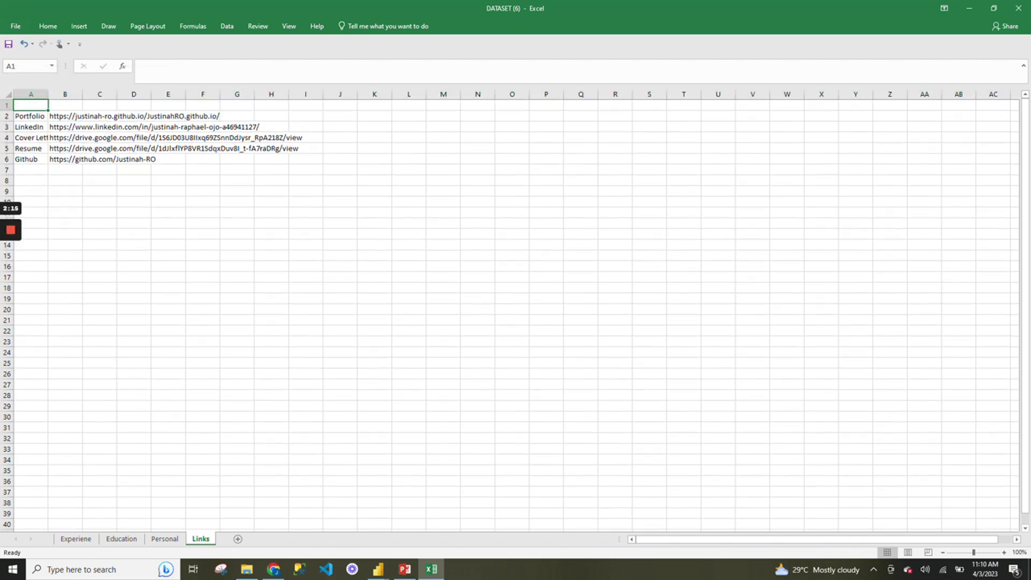
type("CH")
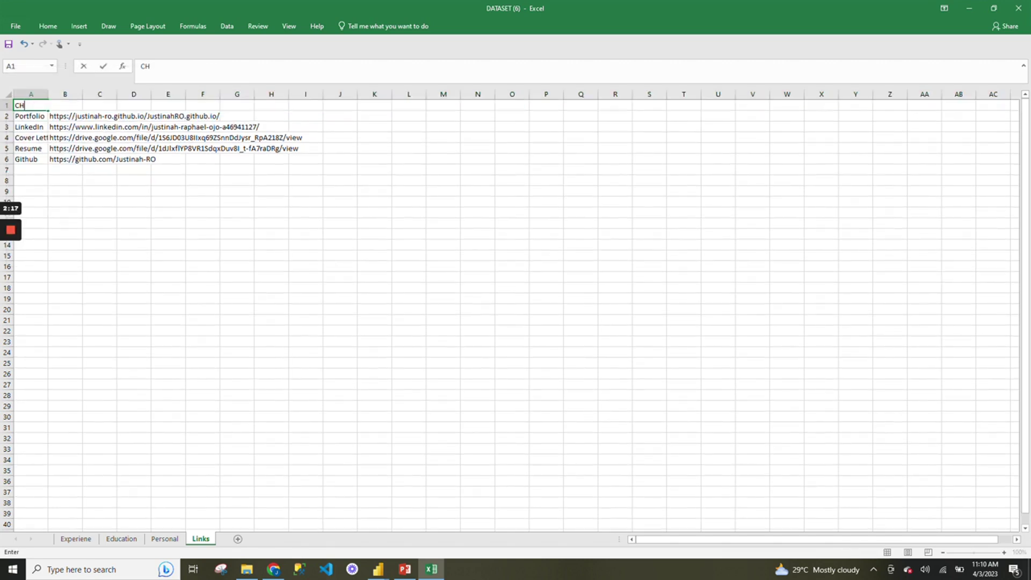
type("ANNEL")
key("Tab")
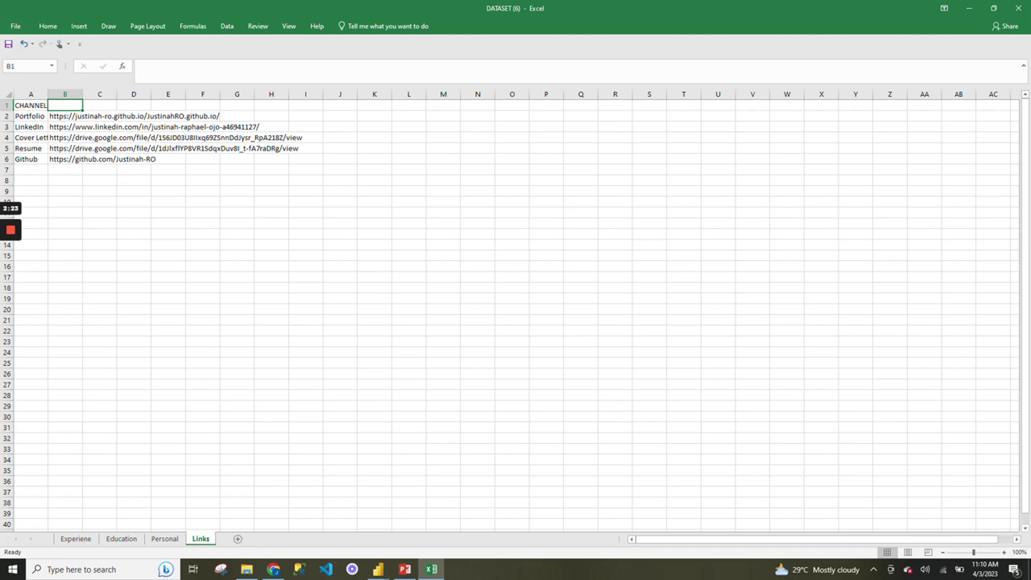
type("LINKS")
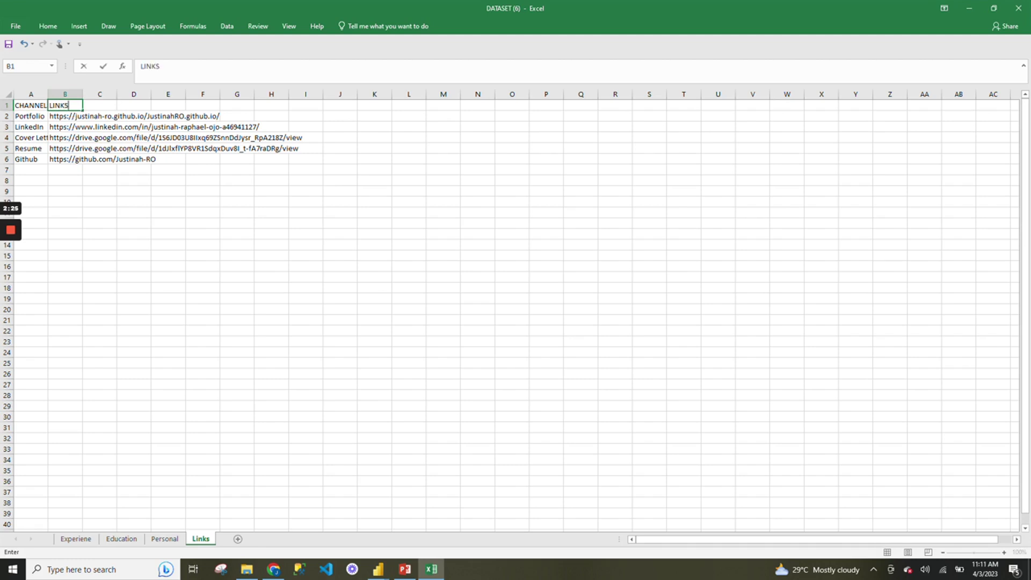
left_click(117, 159)
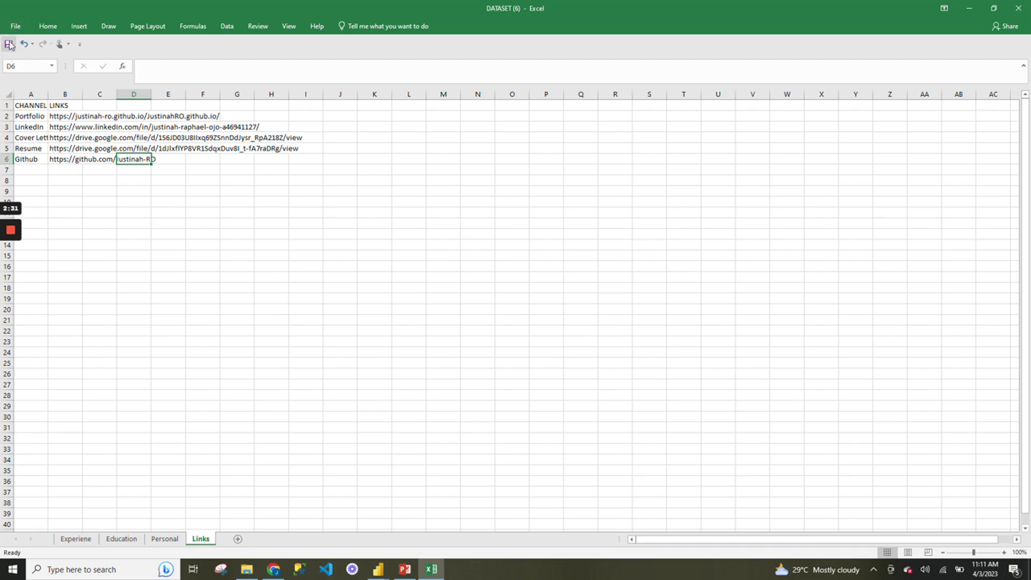
Save the workbook and return to the Personal sheet.
left_click(11, 46)
left_click(168, 234)
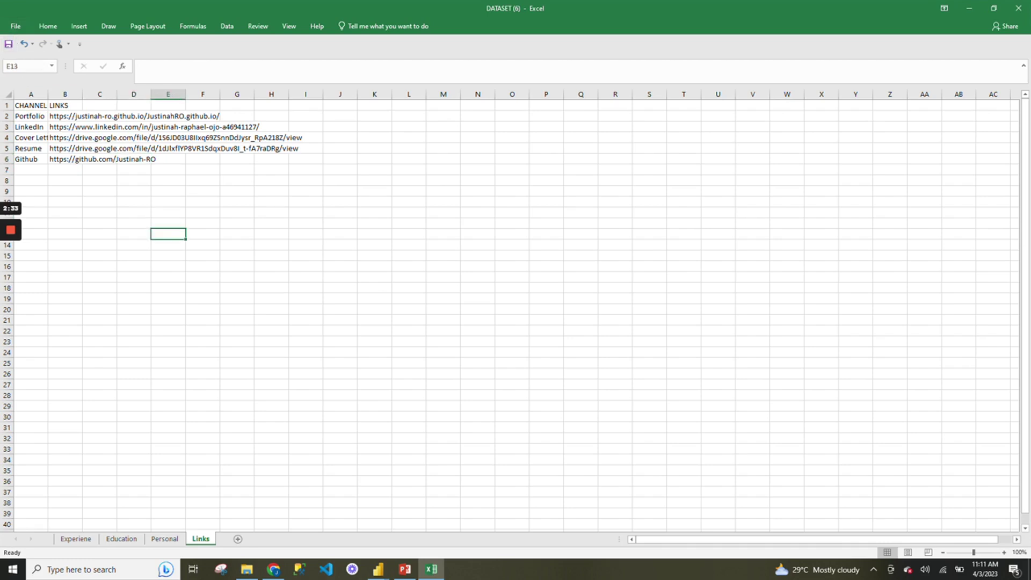
left_click(203, 212)
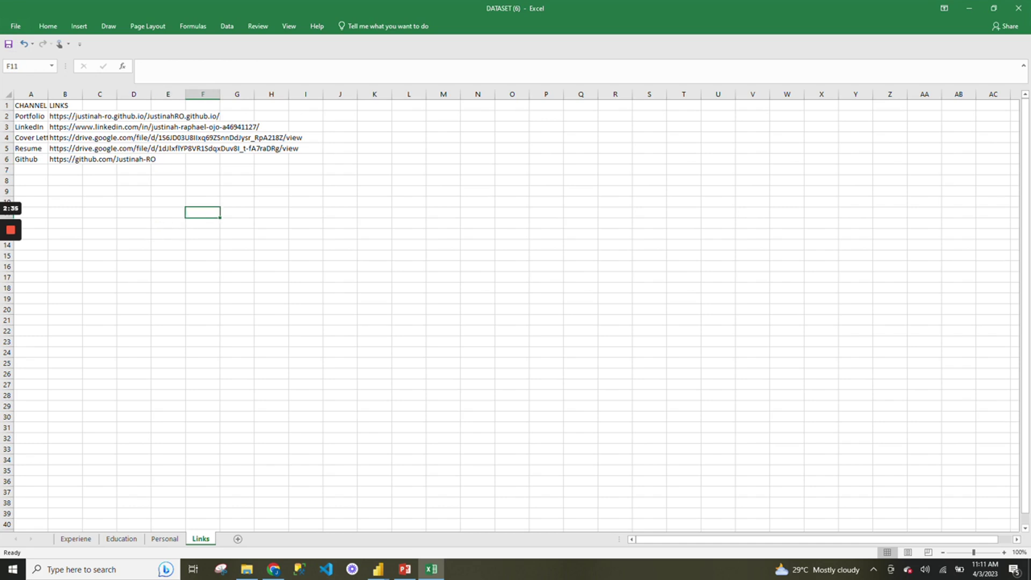
left_click(202, 245)
left_click(202, 341)
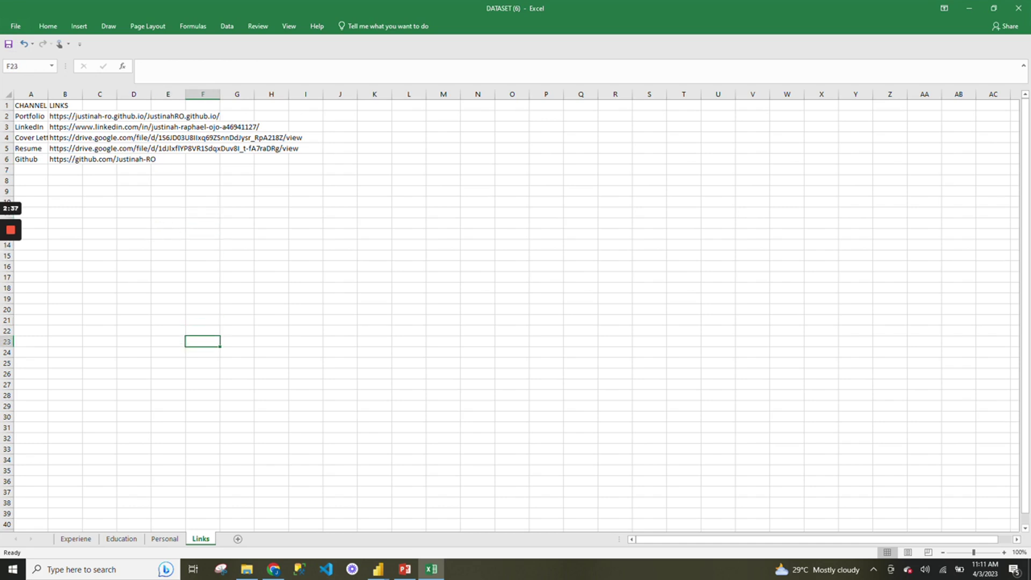
left_click(166, 539)
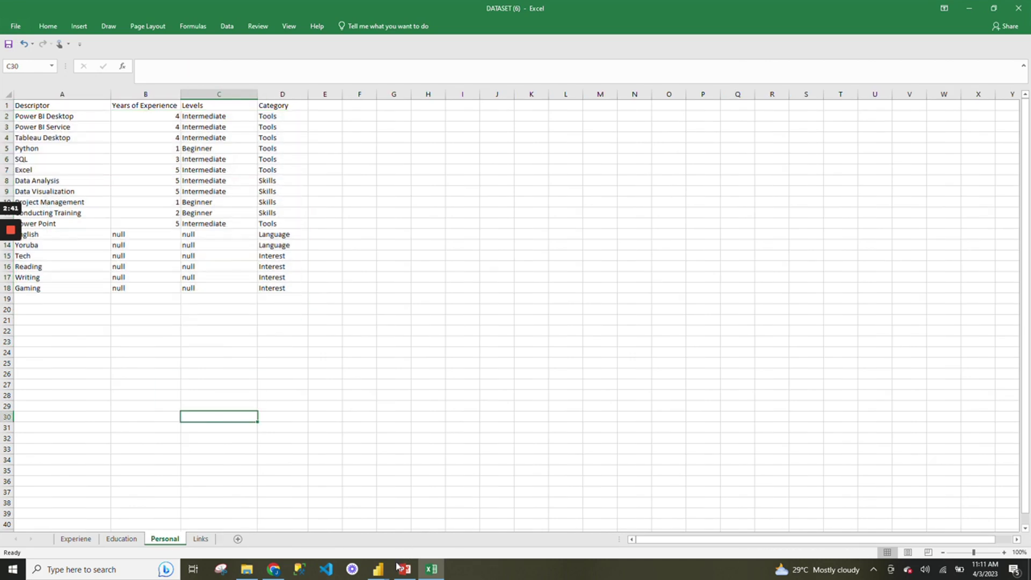
In Power BI, close the recovery bar, keep recovered files for later viewing, and list common data sources.
mouse_move(378, 568)
left_click(414, 525)
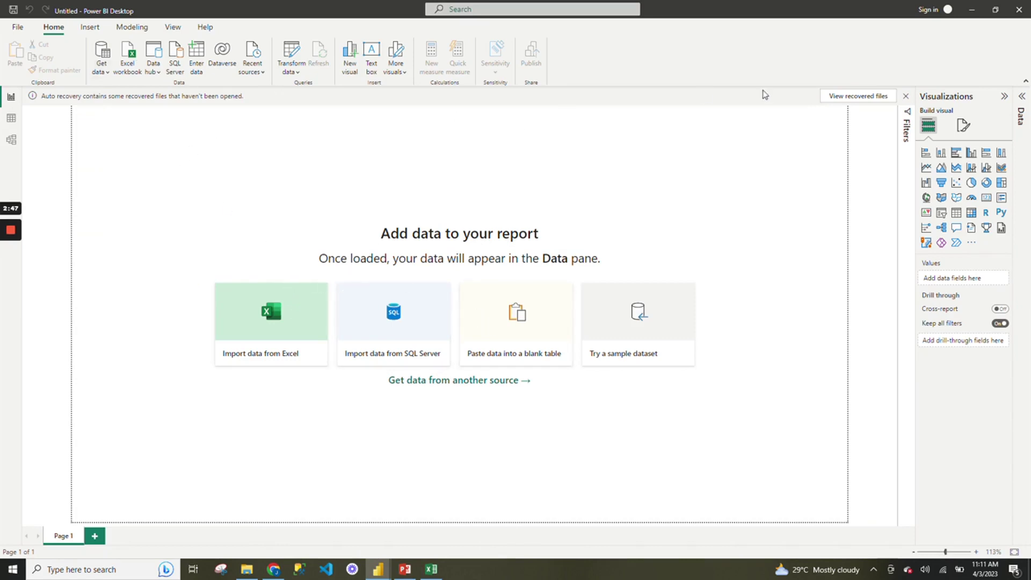
left_click(906, 96)
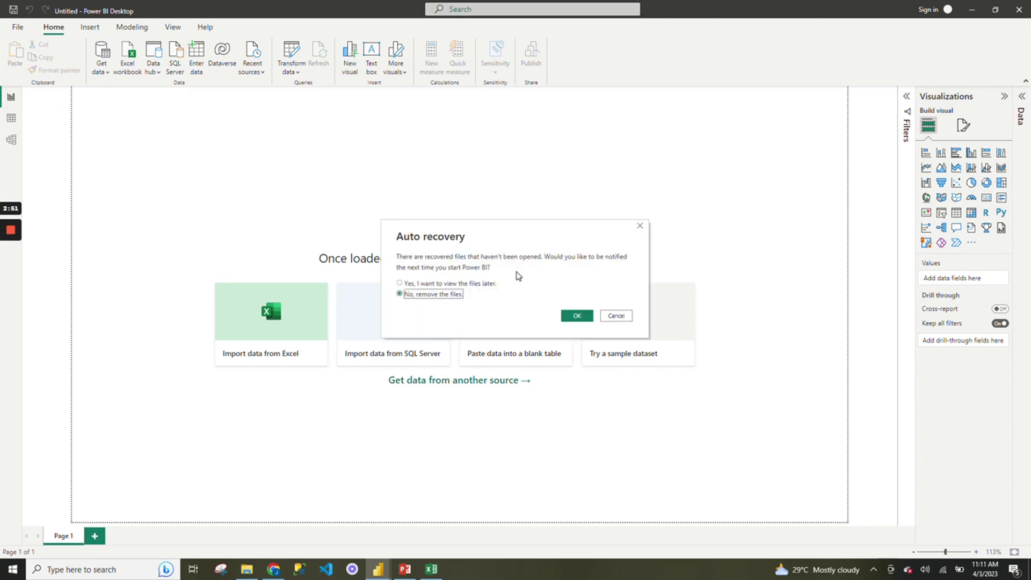
left_click(485, 285)
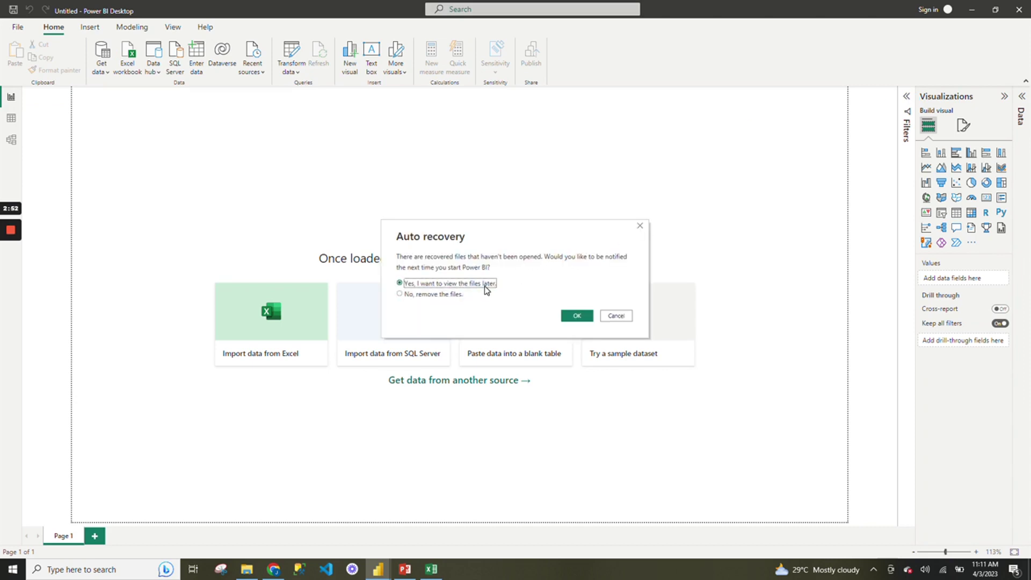
left_click(575, 317)
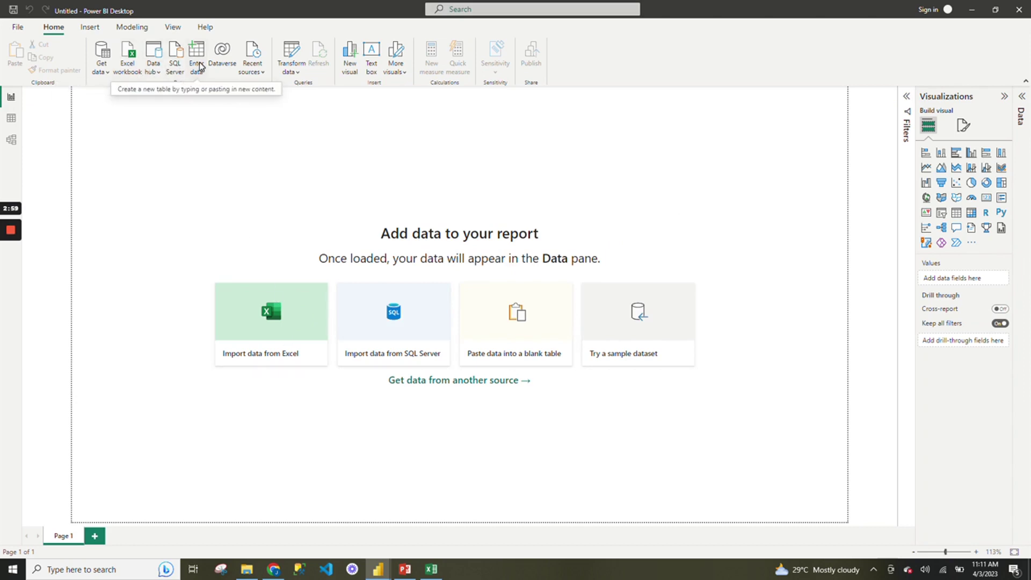
left_click(107, 74)
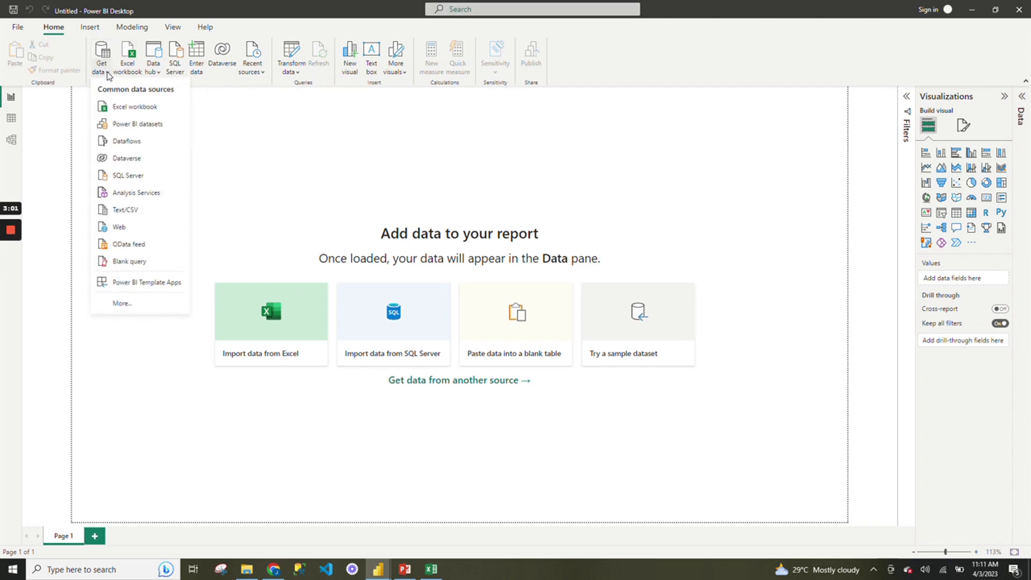
Import the Excel workbook DATASET (6) from the Downloads folder.
left_click(306, 315)
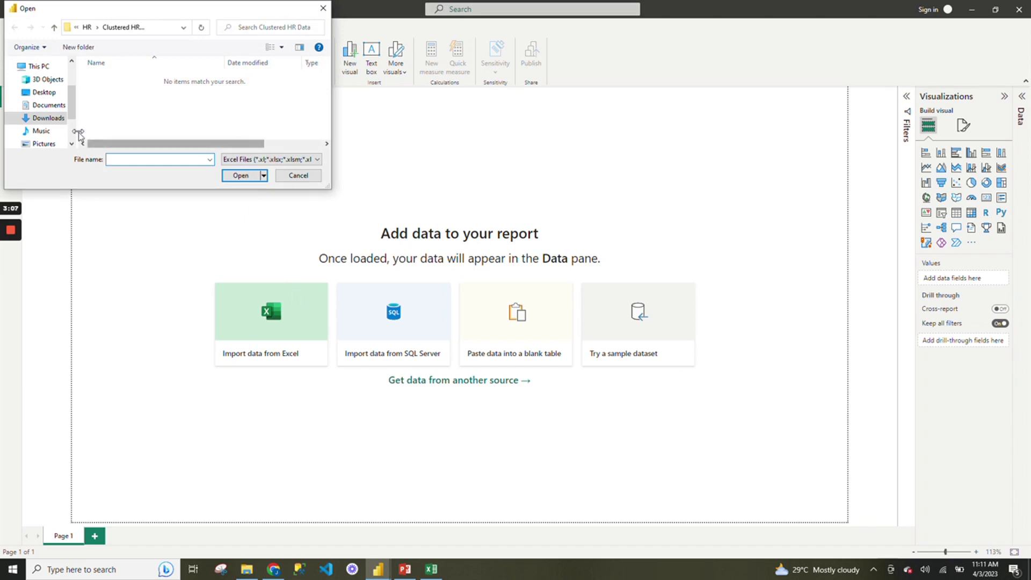
left_click(62, 121)
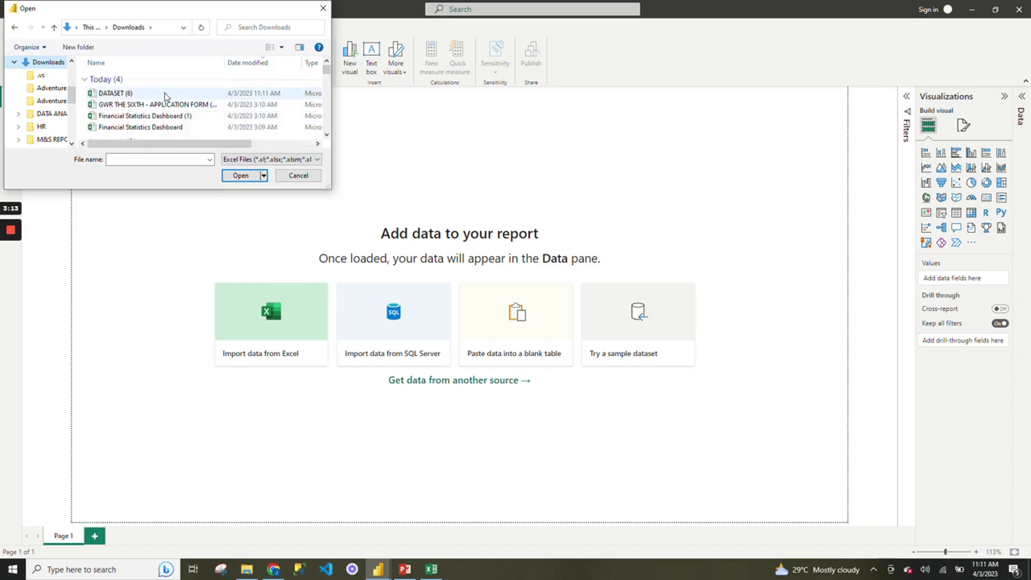
left_click(165, 96)
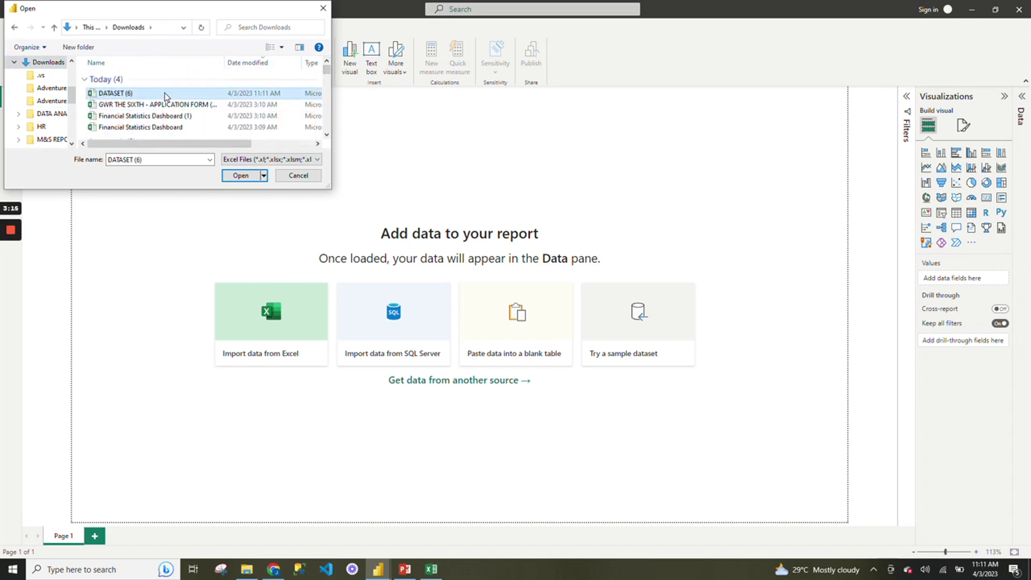
left_click(243, 178)
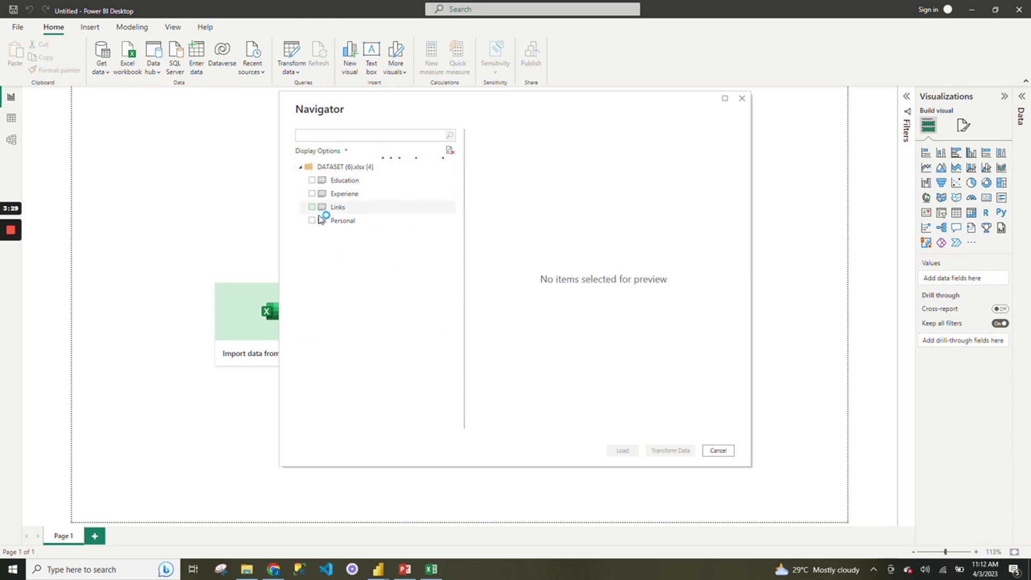
Tick the Education, Experiene, Links and Personal sheets in the Navigator.
left_click(313, 181)
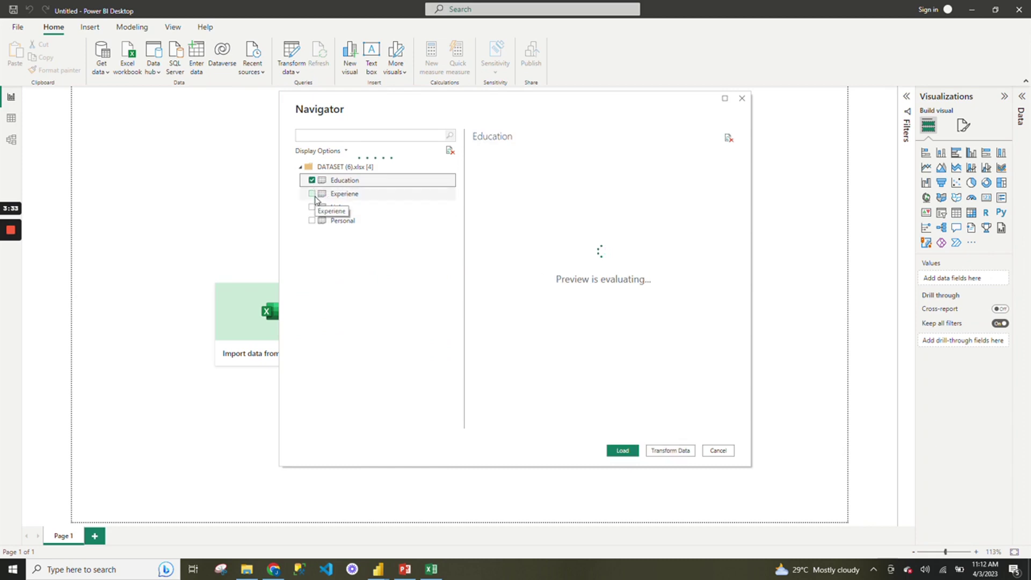
left_click(312, 194)
left_click(312, 207)
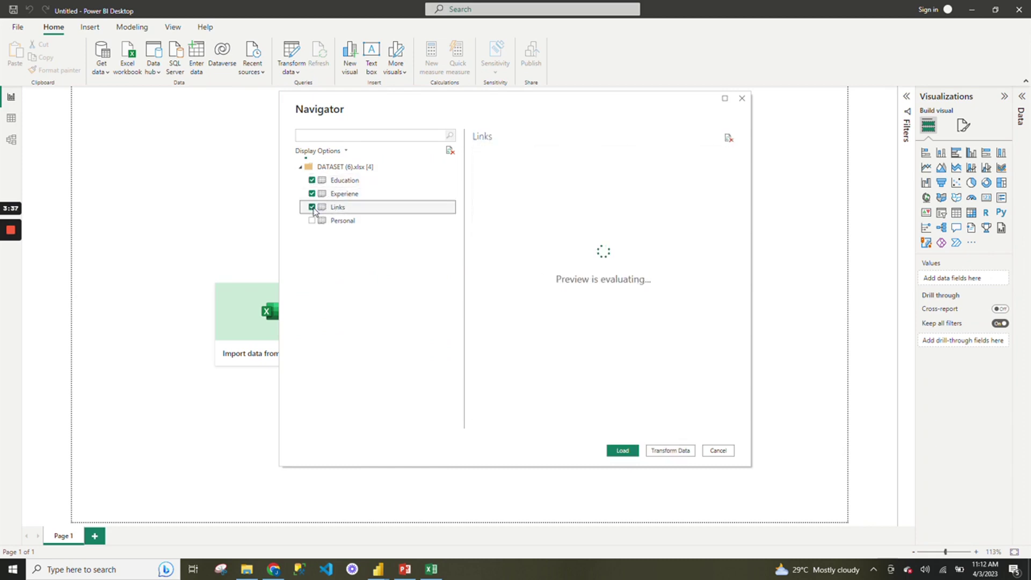
left_click(312, 220)
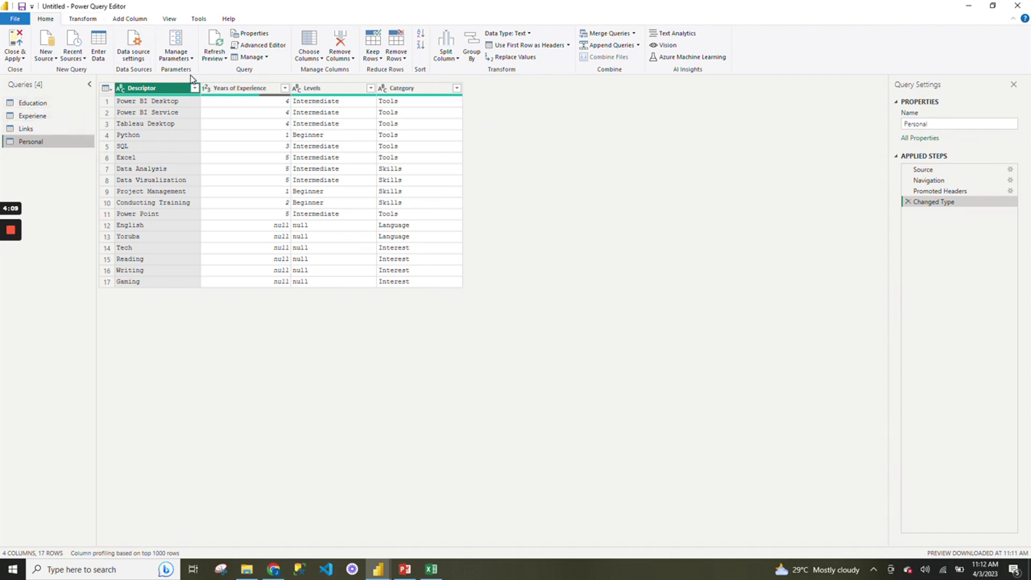
Promote first rows to headers in the Links, Experiene and Education queries, then open Personal.
left_click(56, 130)
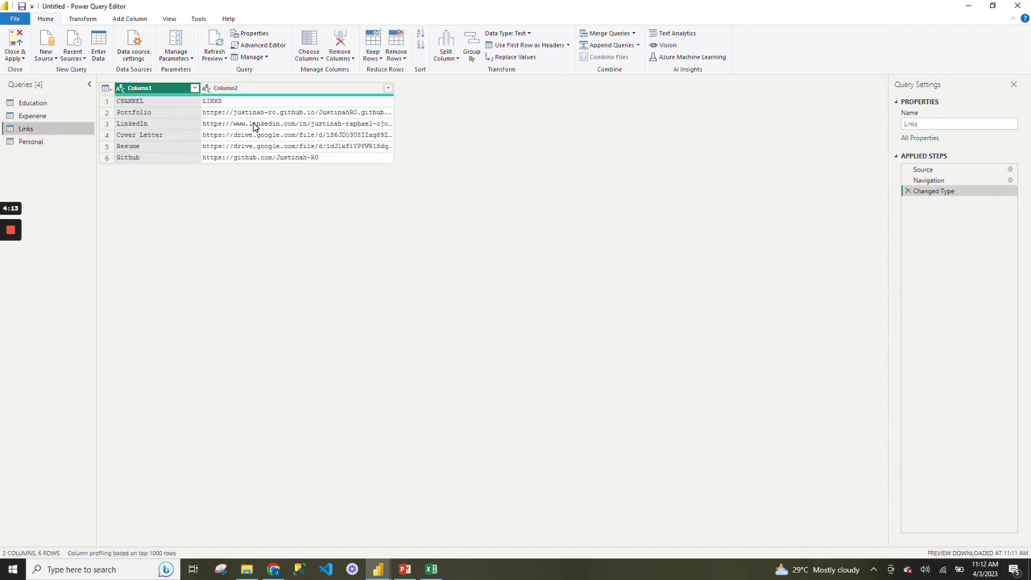
left_click(529, 48)
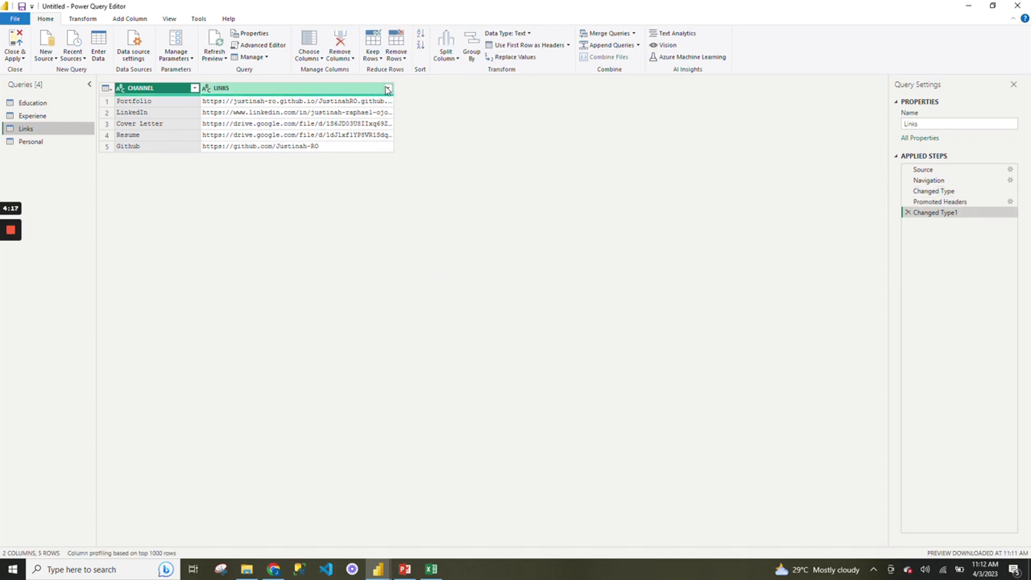
left_click(51, 116)
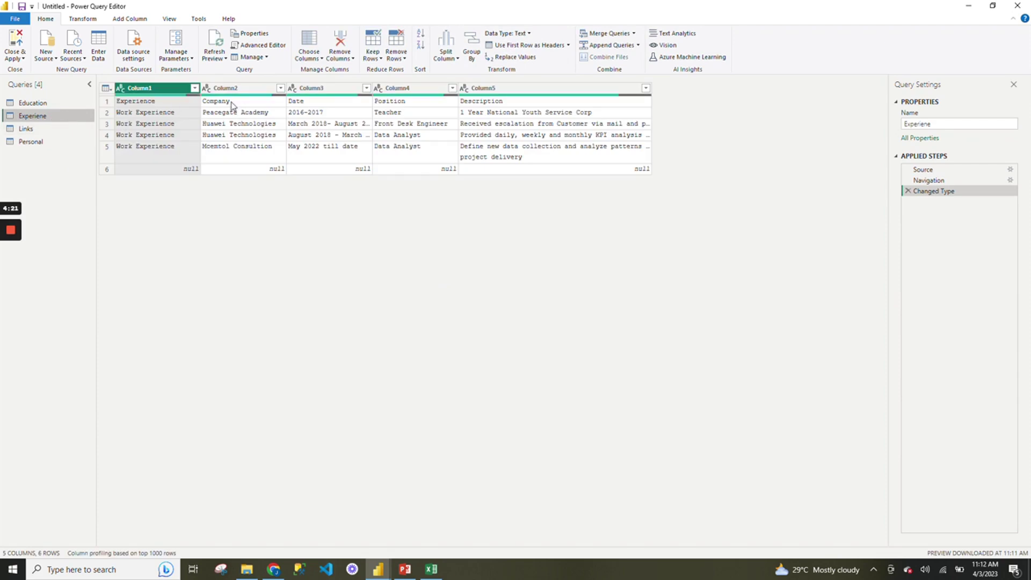
left_click(560, 47)
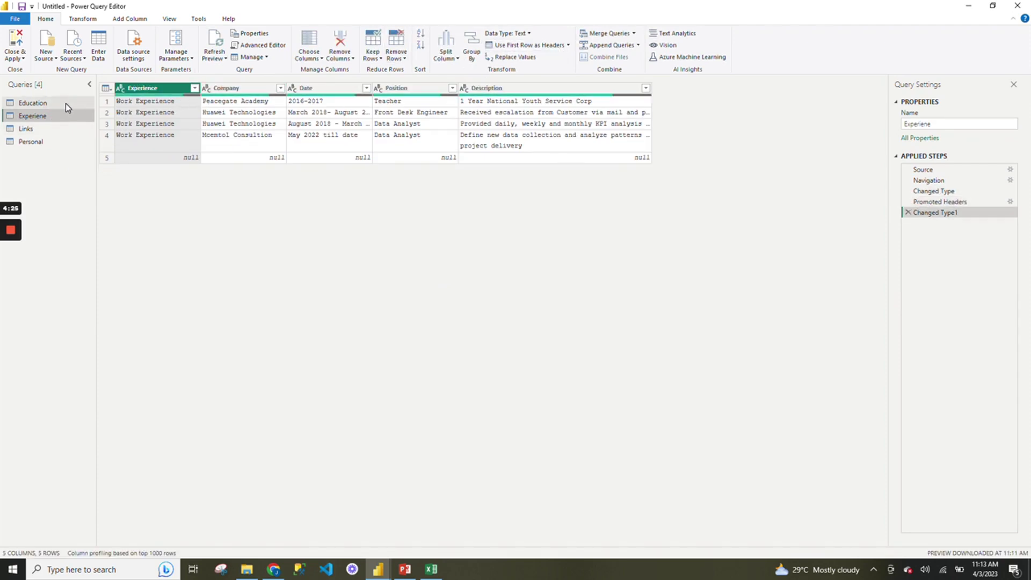
left_click(65, 104)
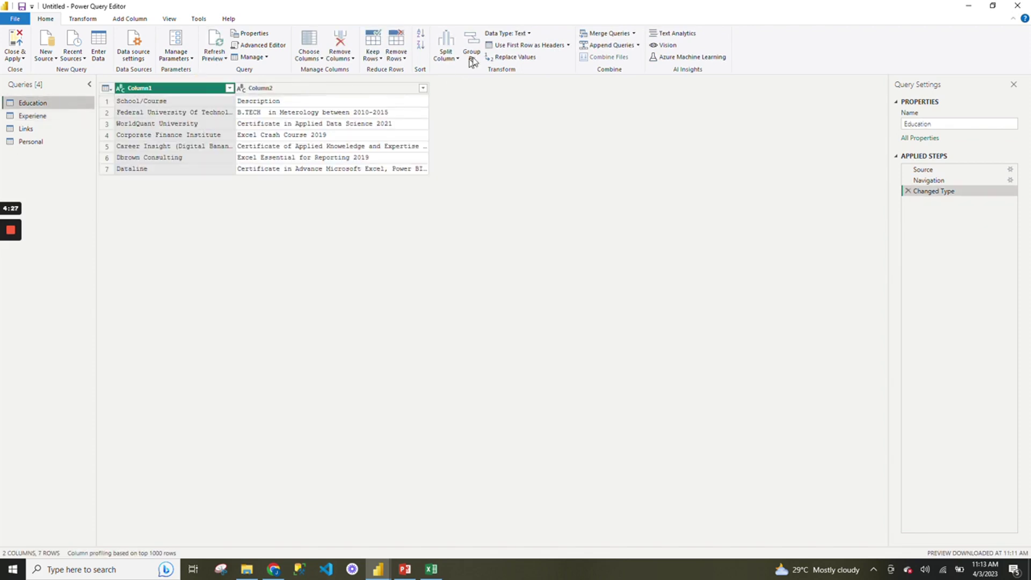
left_click(511, 47)
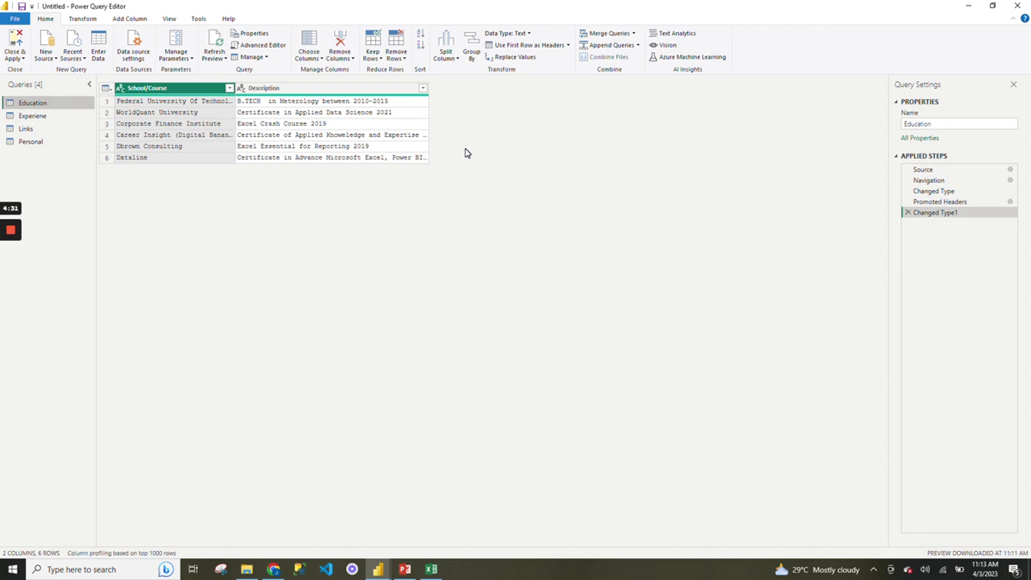
left_click(42, 115)
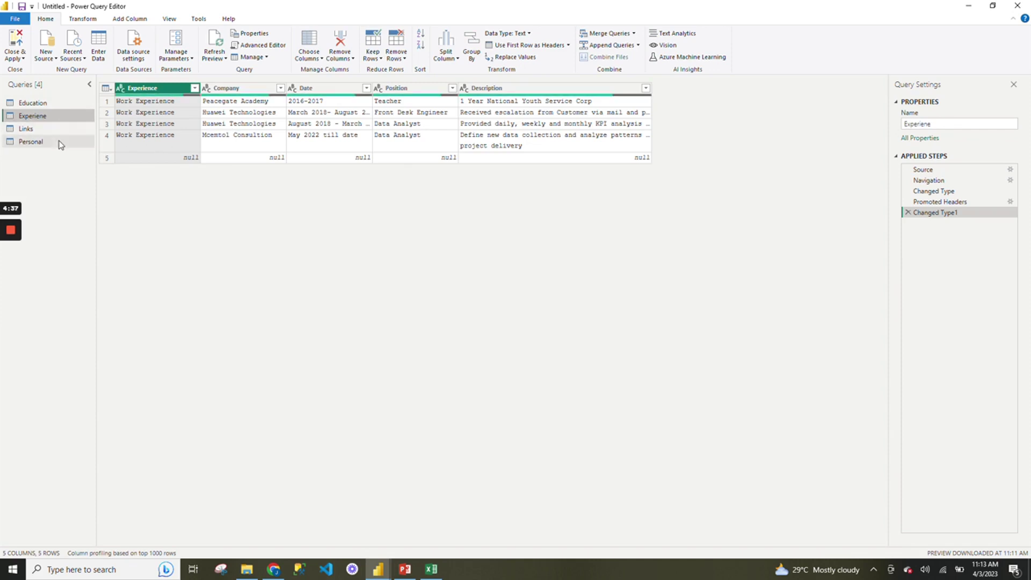
left_click(60, 143)
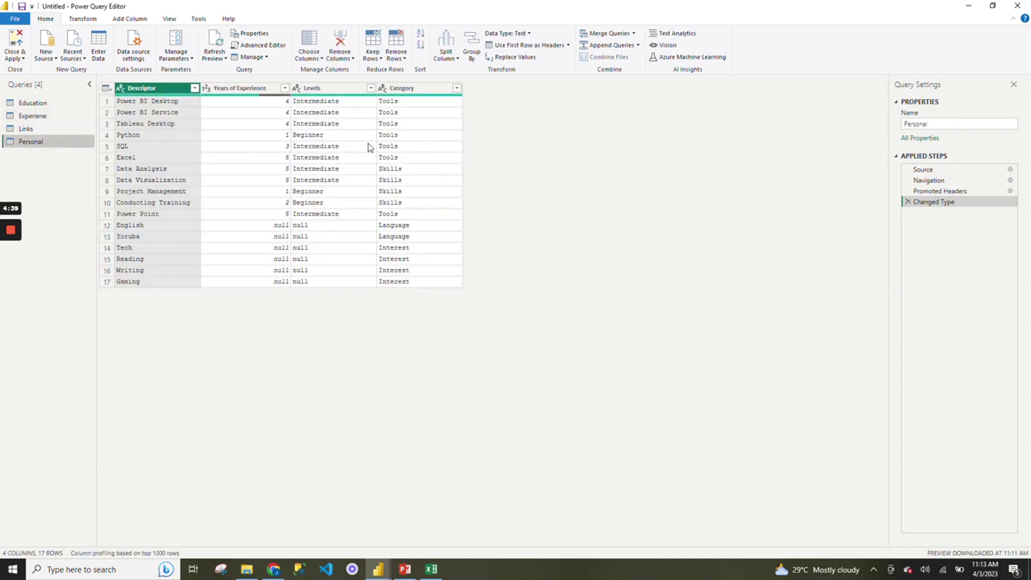
Glance at the MY RESUME report, then return to Power Query Editor's Add Column options.
mouse_move(378, 568)
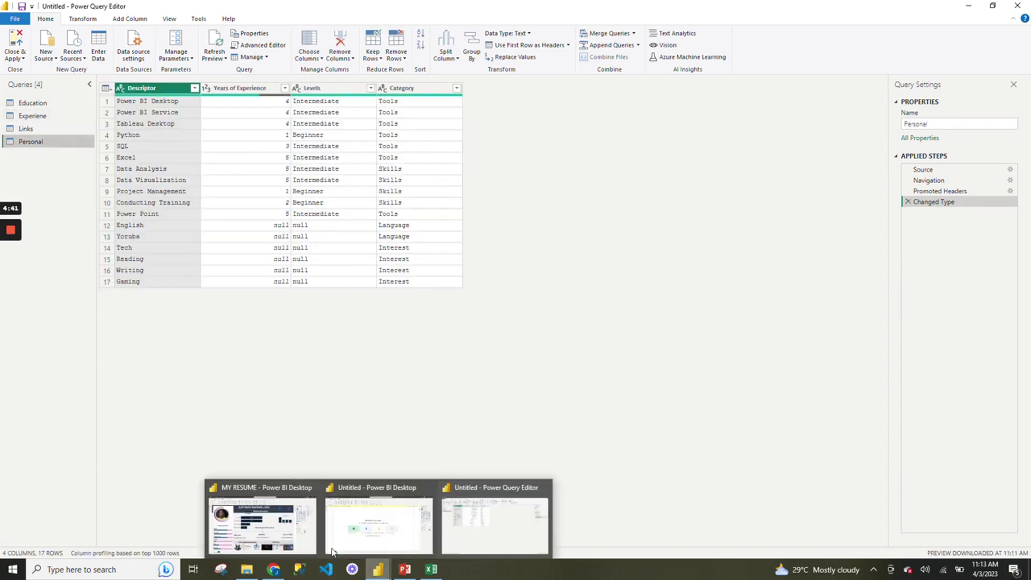
left_click(285, 533)
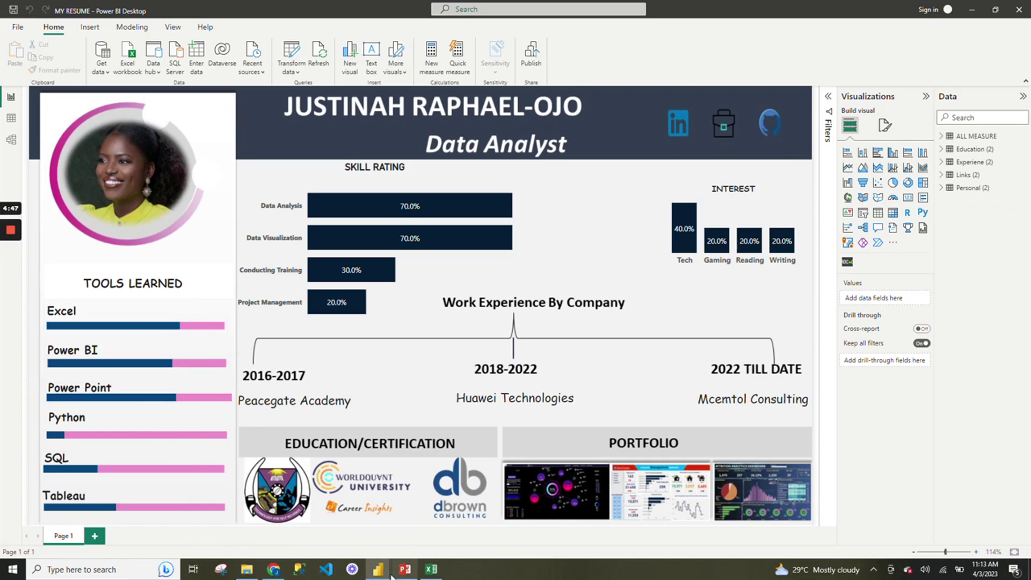
mouse_move(388, 574)
left_click(494, 519)
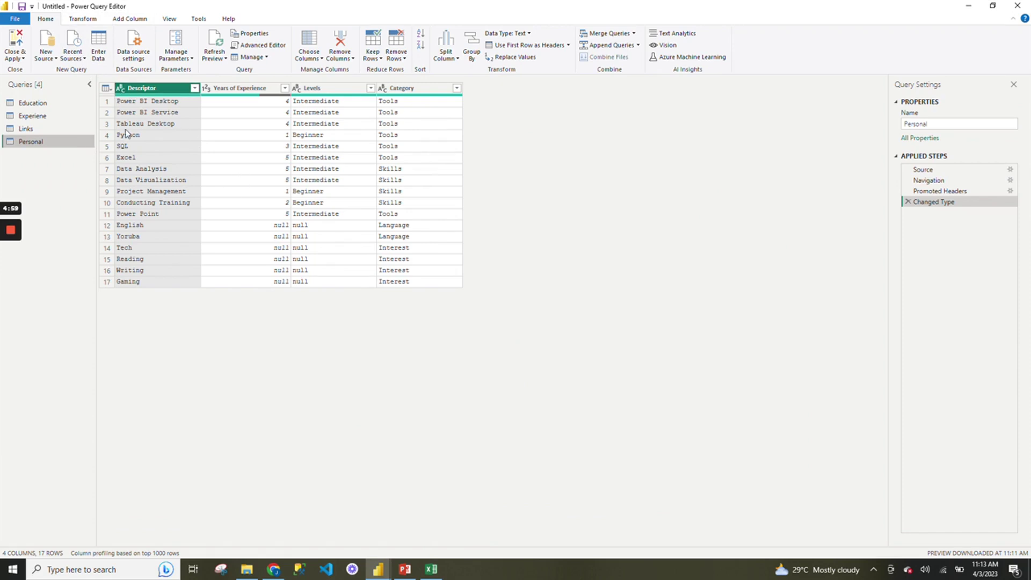
left_click(138, 22)
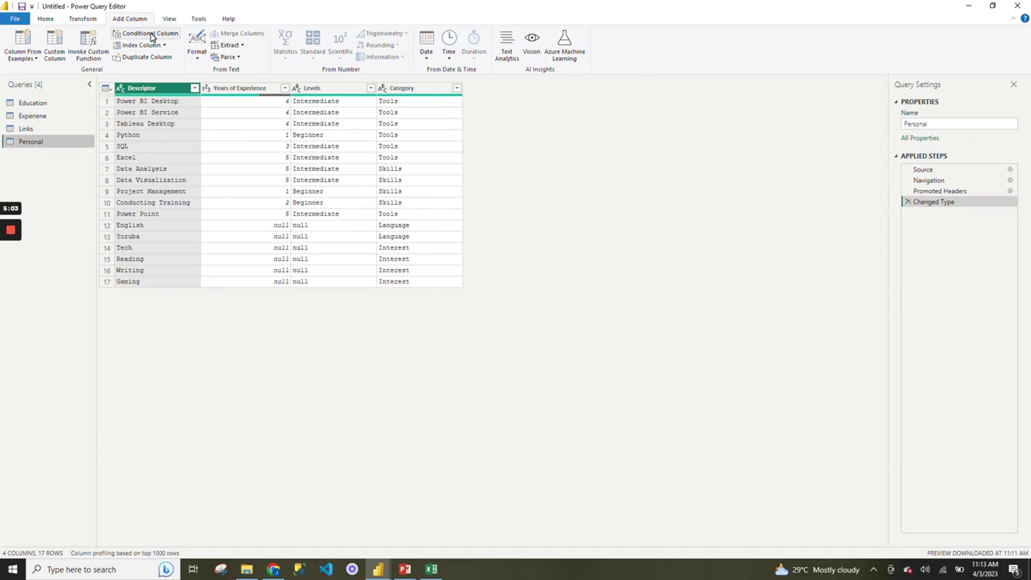
Create conditional column TOOLS & SKILLS RATING testing Descriptor equals, then bring up the DATASET (6) workbook.
left_click(151, 37)
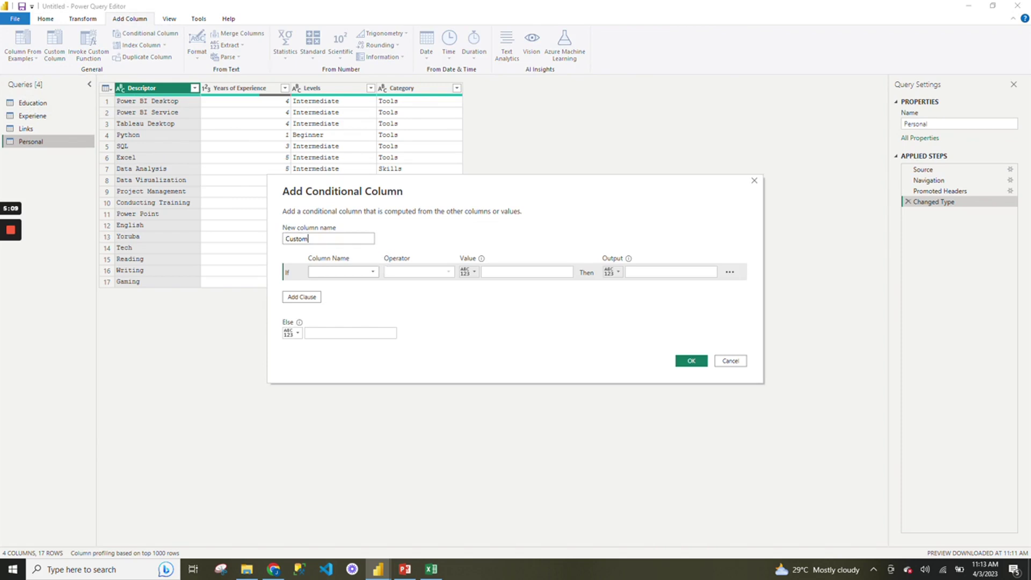
double_click(344, 240)
type("TOOLS & SKILLS RATING")
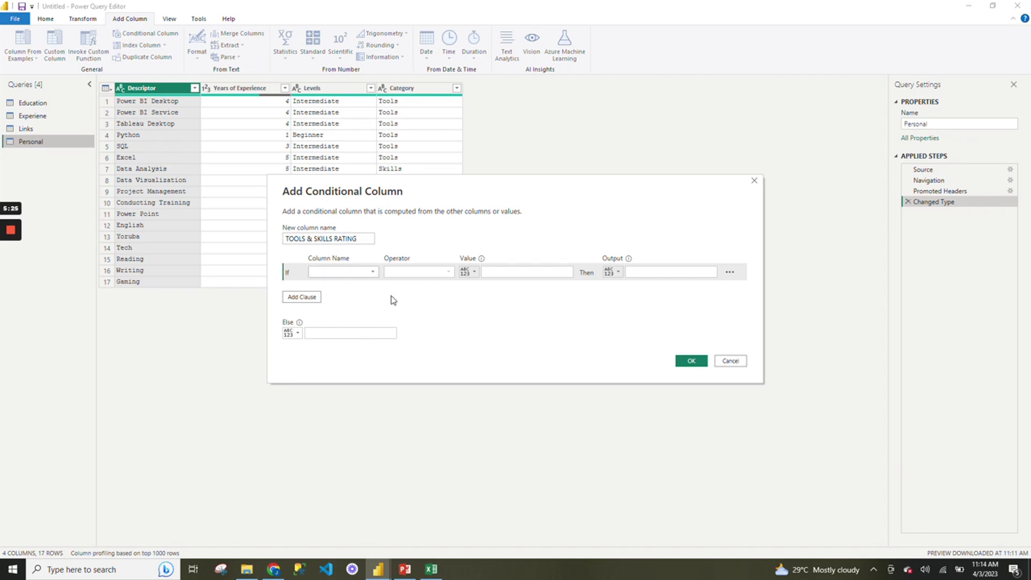
left_click_drag(456, 186, 518, 156)
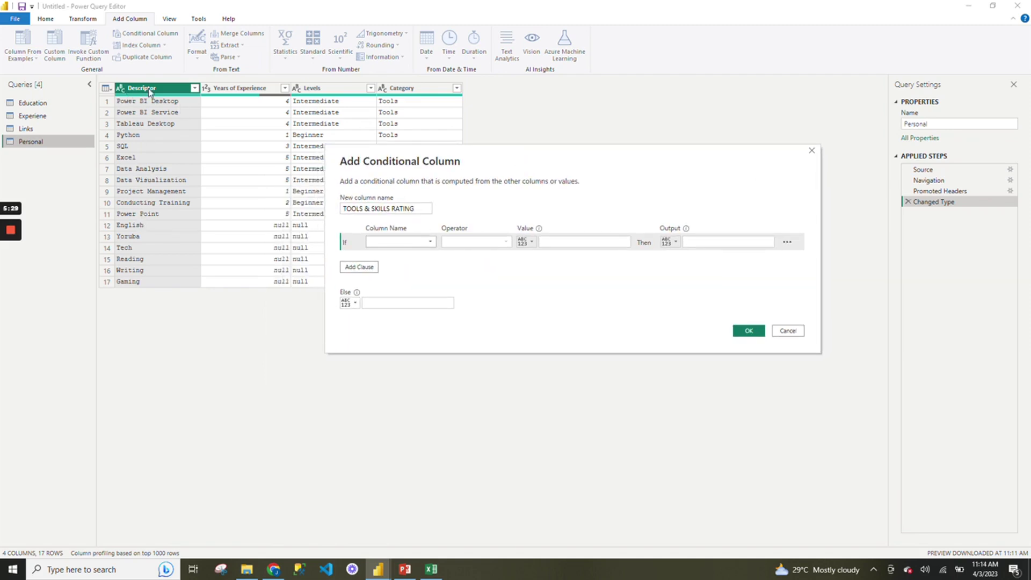
left_click(432, 243)
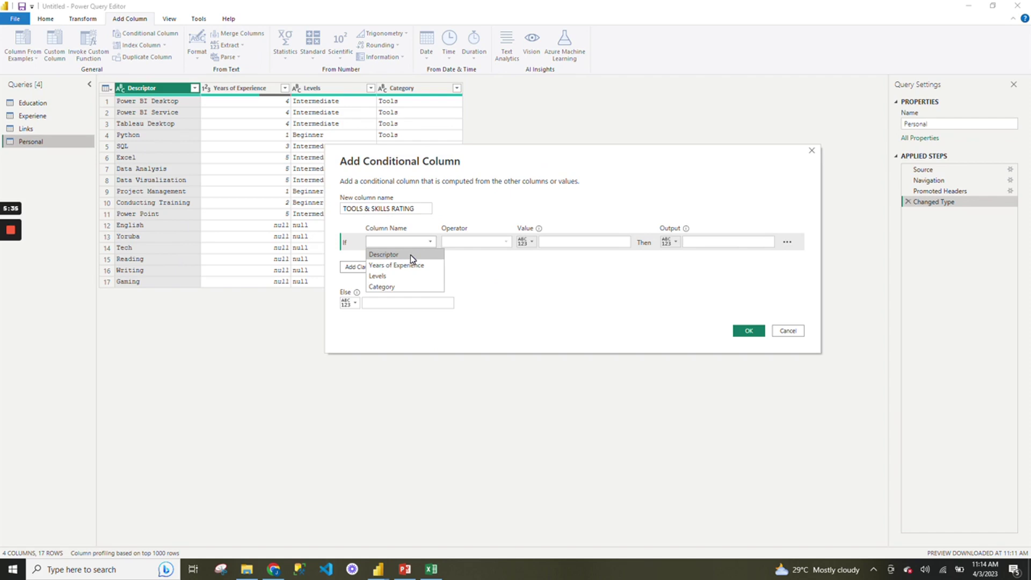
left_click(410, 254)
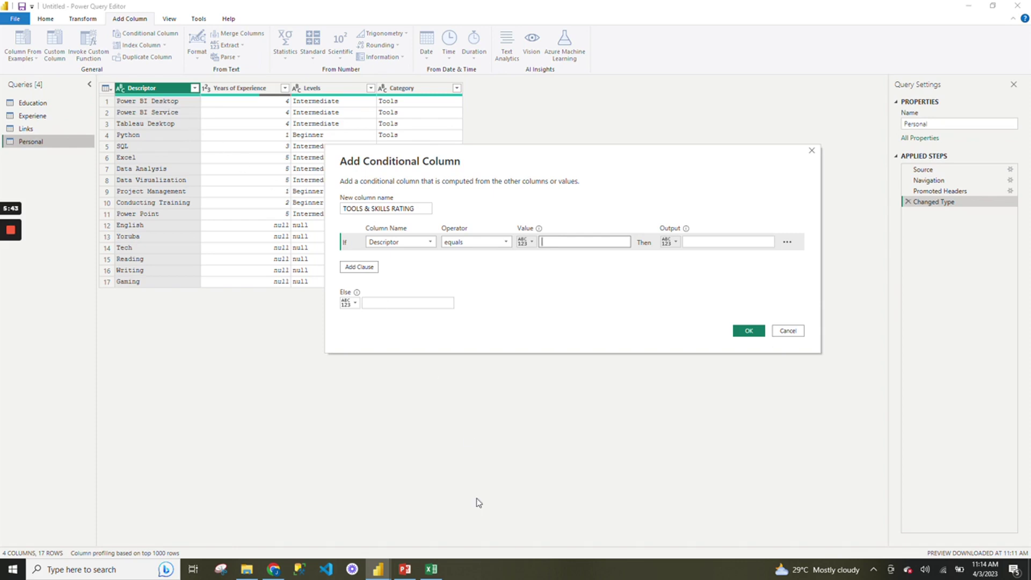
mouse_move(438, 568)
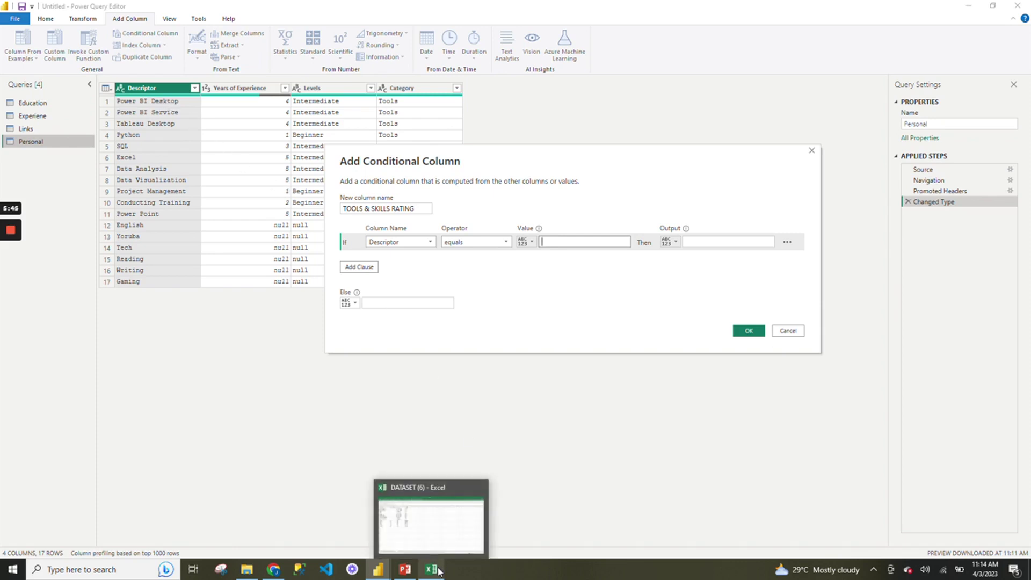
left_click(425, 541)
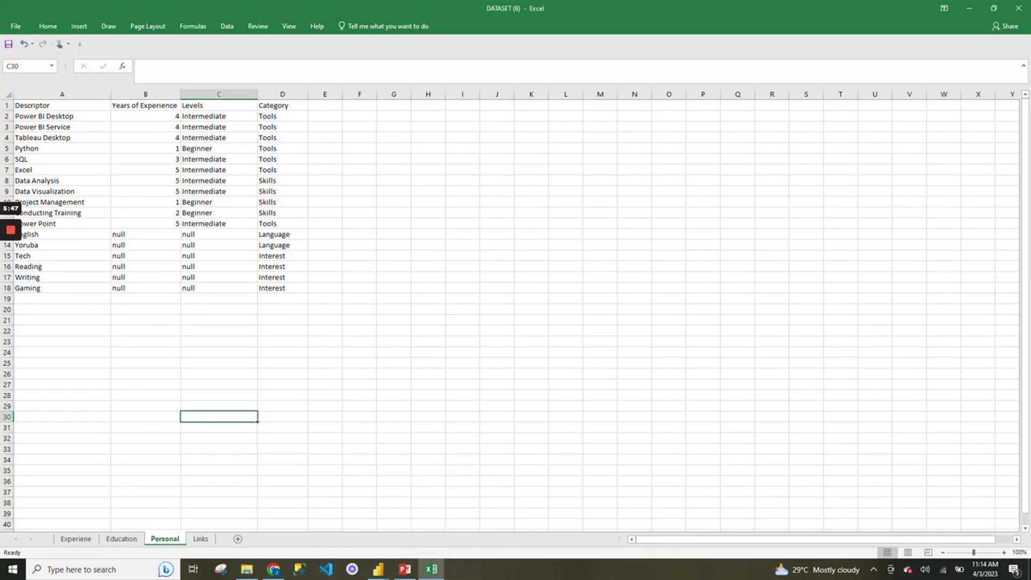
Set the first rule's value to Power BI Desktop, copied from Excel cell A2, outputting 70%.
left_click(61, 116)
key("ctrl+c")
left_click(532, 427)
mouse_move(432, 568)
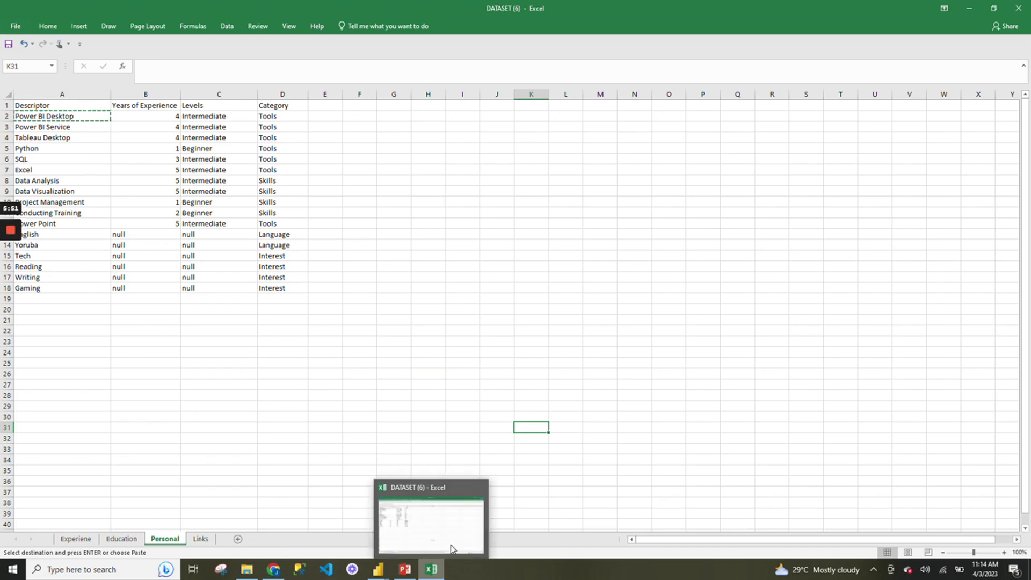
left_click(377, 569)
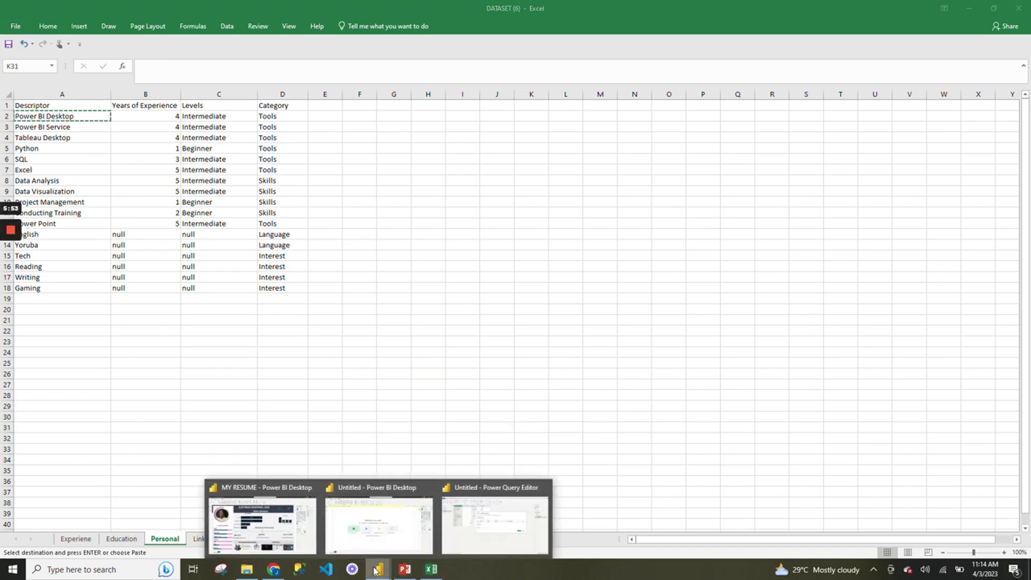
left_click(472, 532)
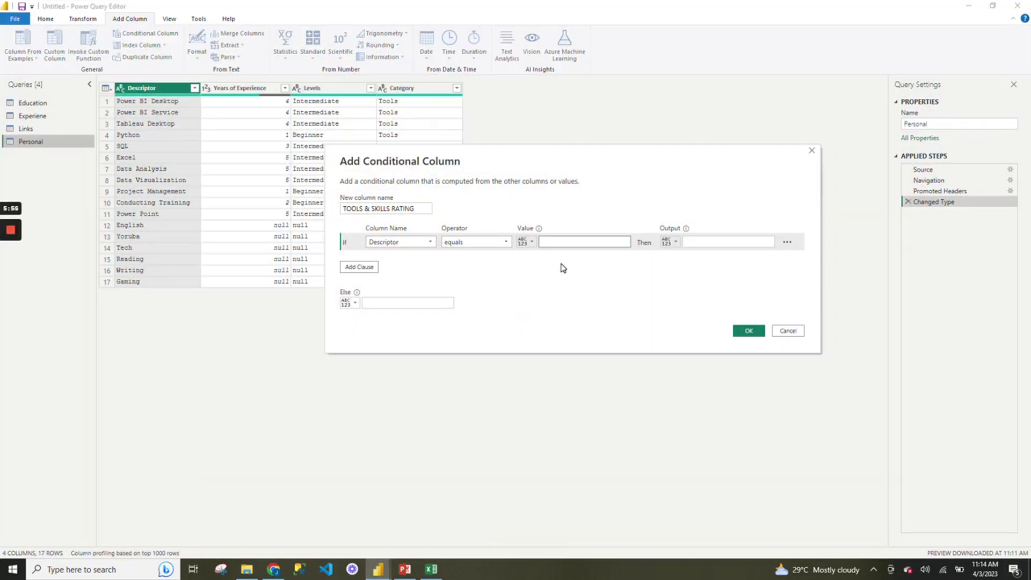
left_click(572, 241)
key("ctrl+v")
left_click(725, 242)
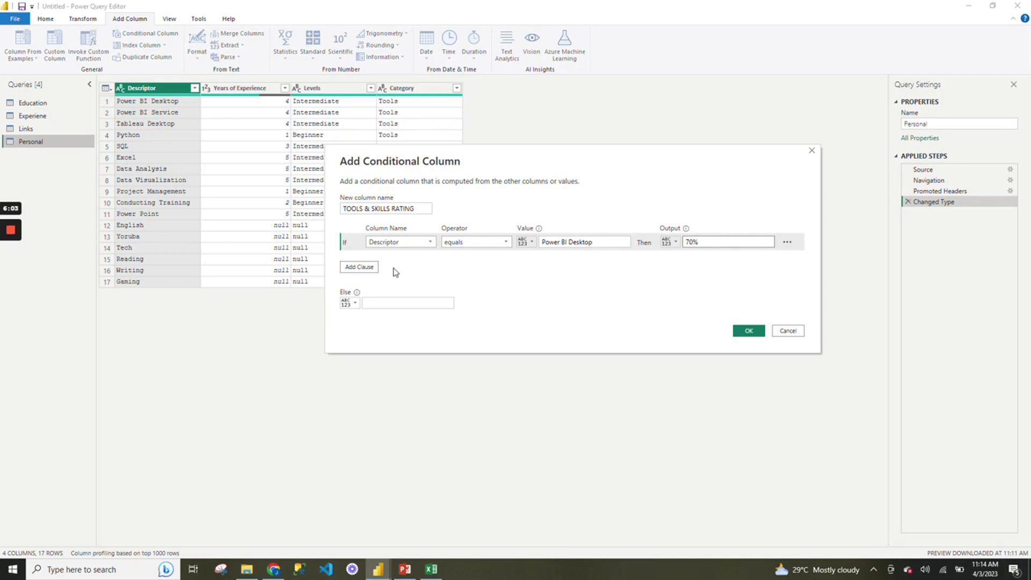
Add a second rule and copy Tableau Desktop from Excel cell A4 for its value.
left_click(369, 267)
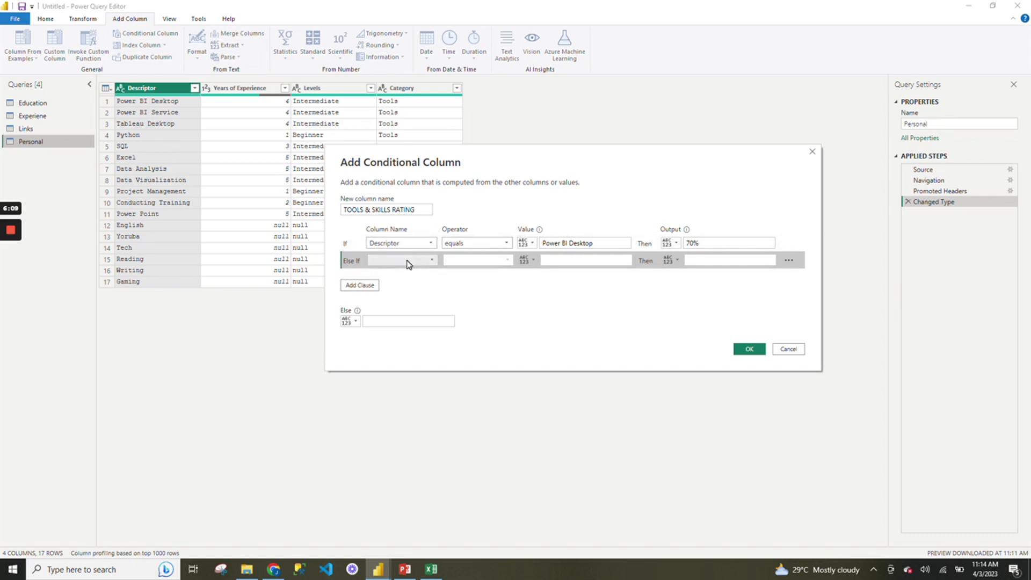
mouse_move(431, 569)
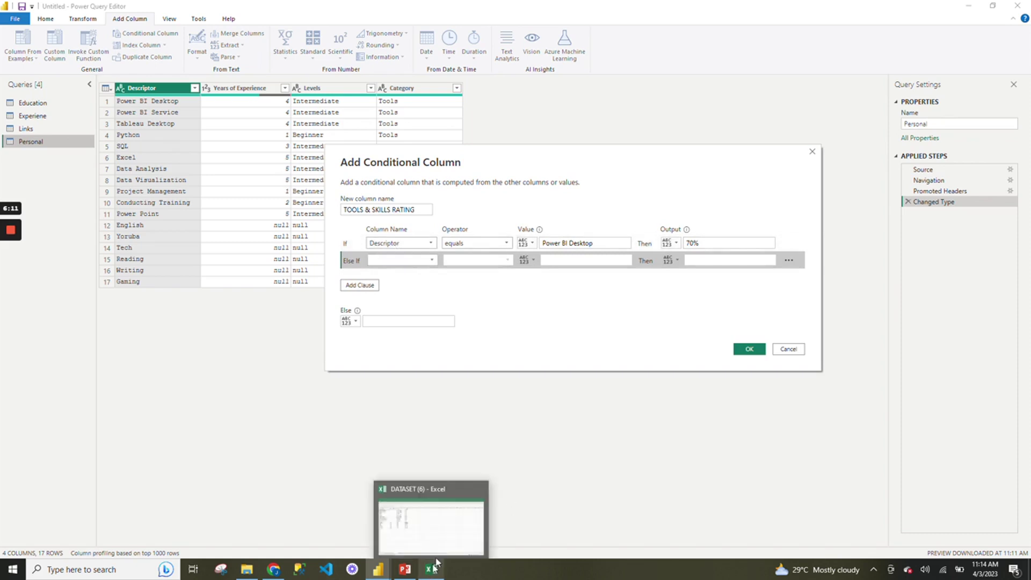
left_click(457, 543)
left_click(53, 138)
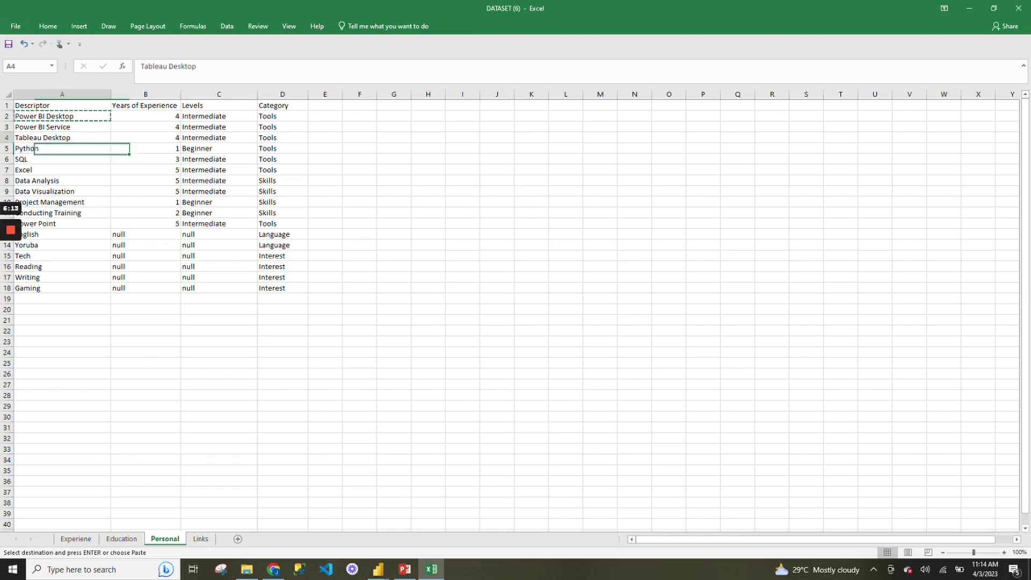
key("ctrl+c")
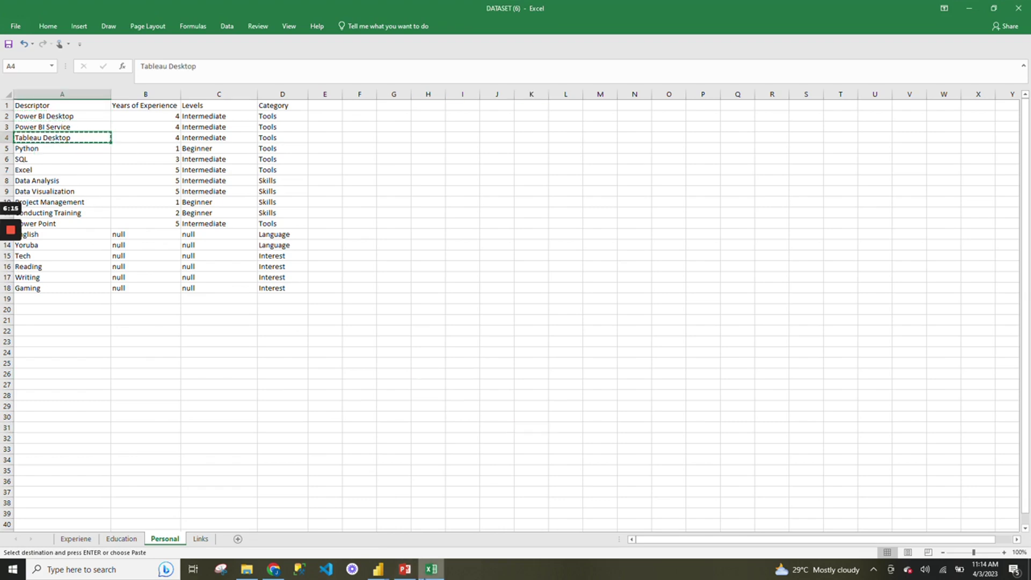
mouse_move(400, 573)
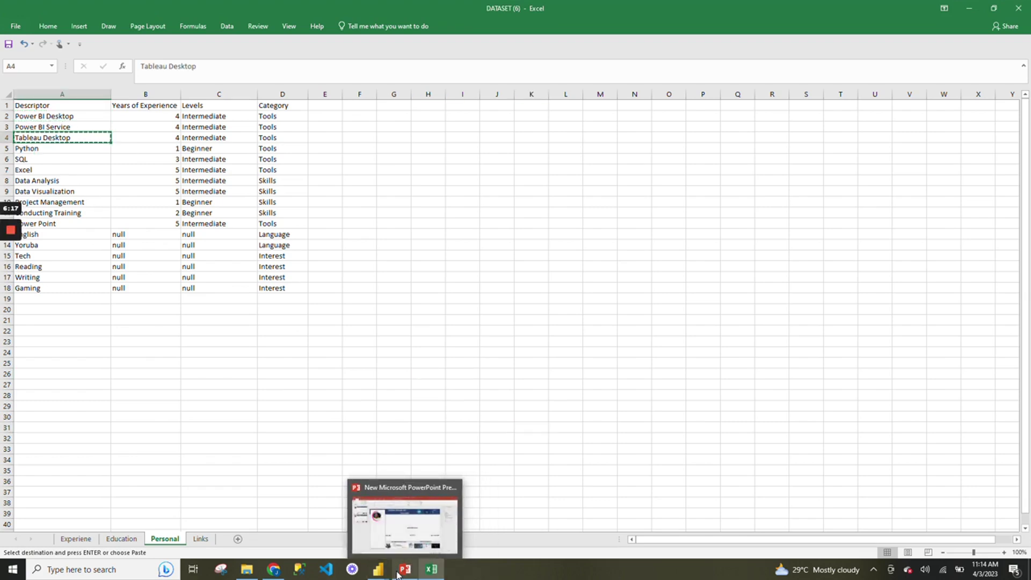
left_click(497, 518)
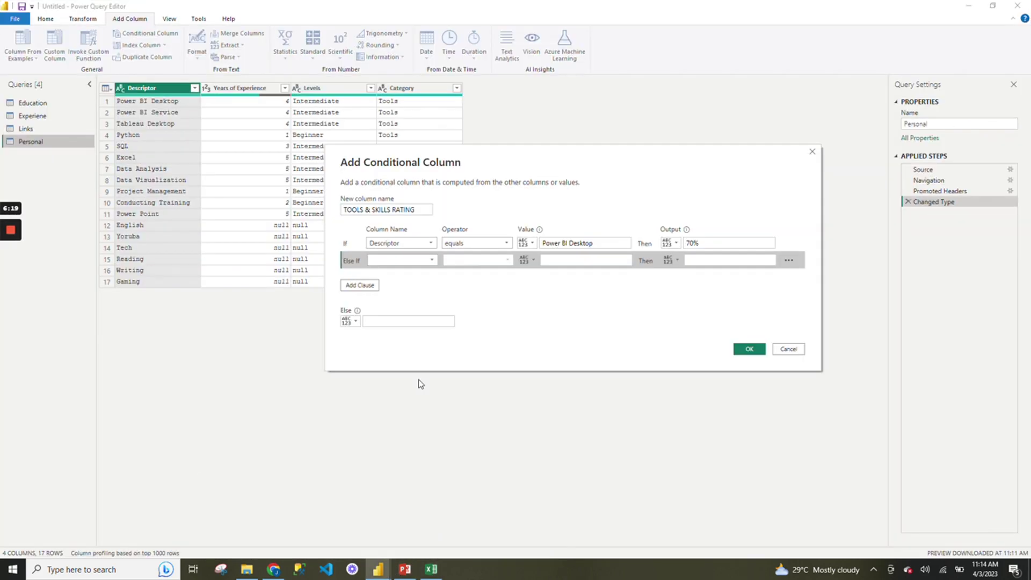
Make the second rule test Descriptor equals Tableau Desktop with output 40%.
left_click(404, 259)
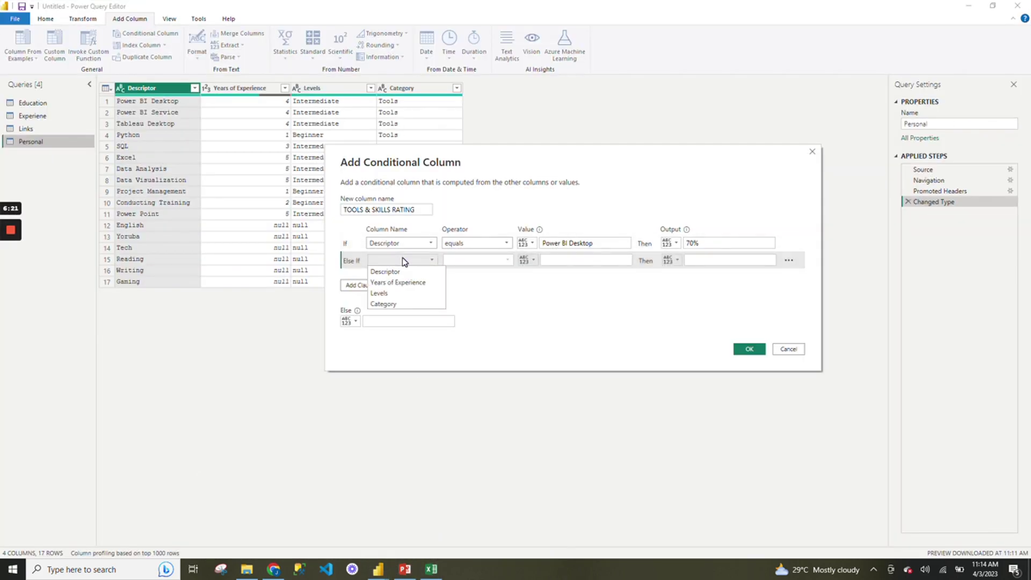
left_click(412, 272)
left_click(553, 261)
key("ctrl+v")
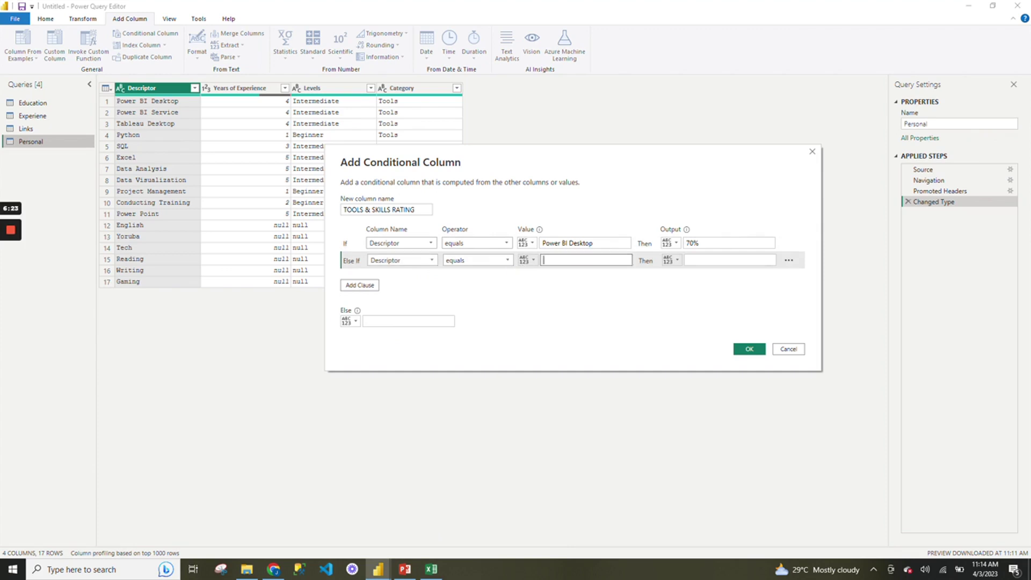
left_click(703, 266)
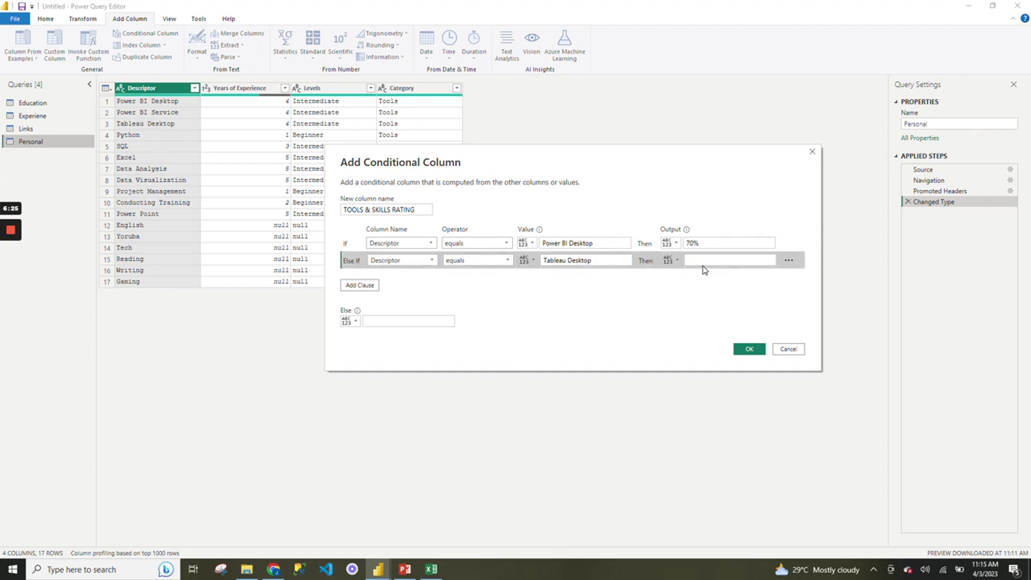
left_click(704, 262)
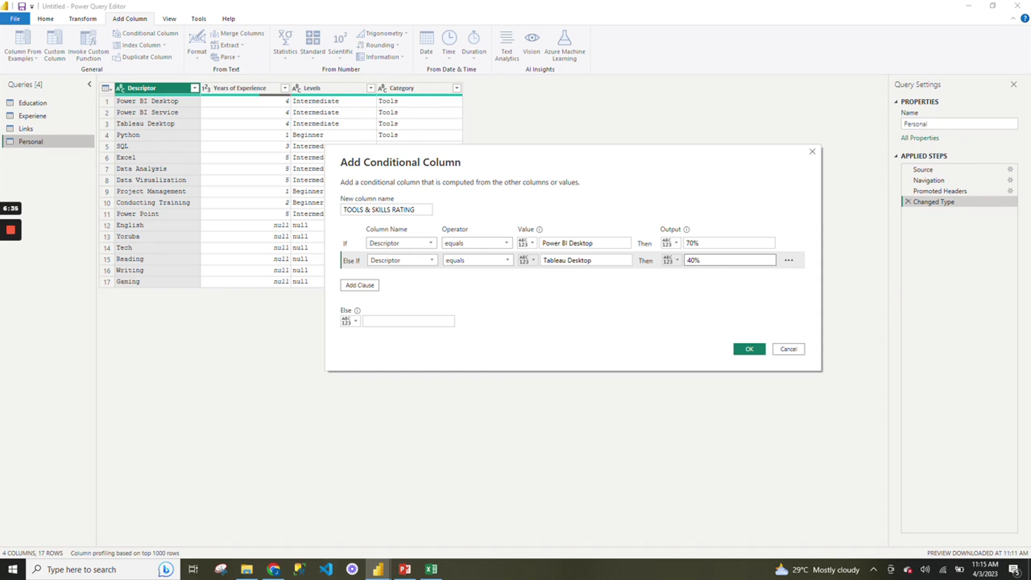
Add a third rule: Descriptor equals Python outputs 10%.
left_click(372, 288)
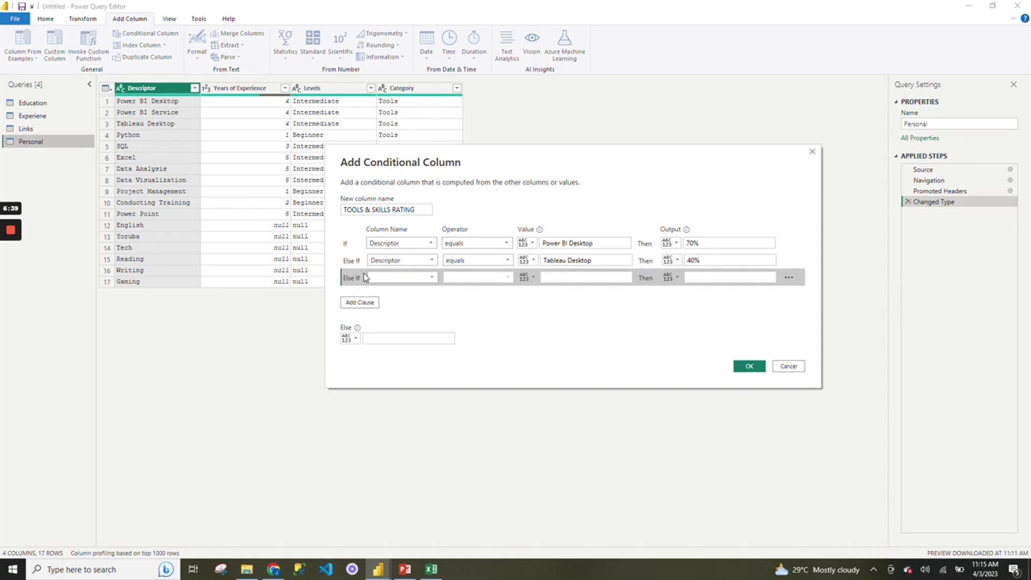
left_click(380, 277)
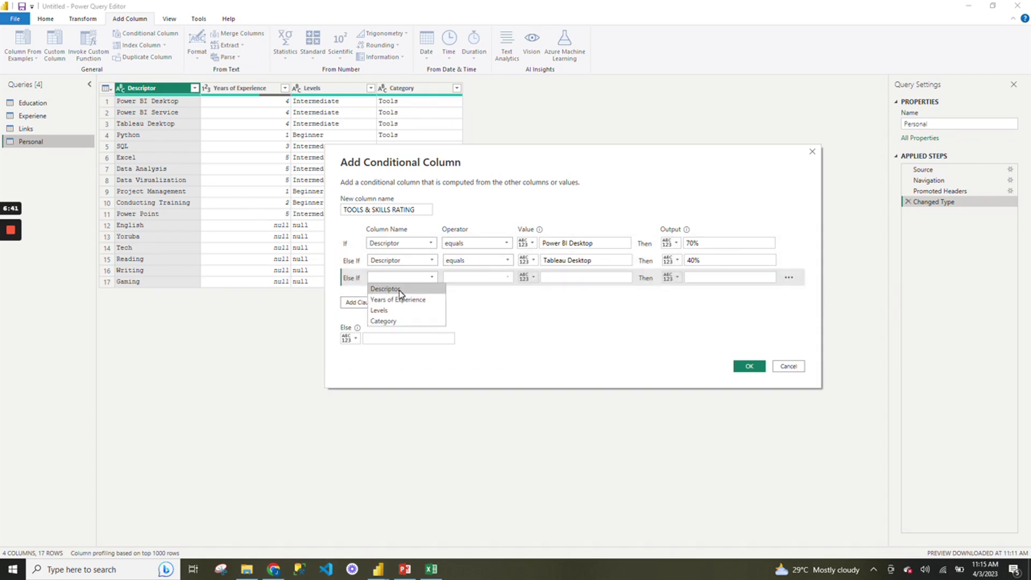
left_click(385, 289)
left_click(544, 278)
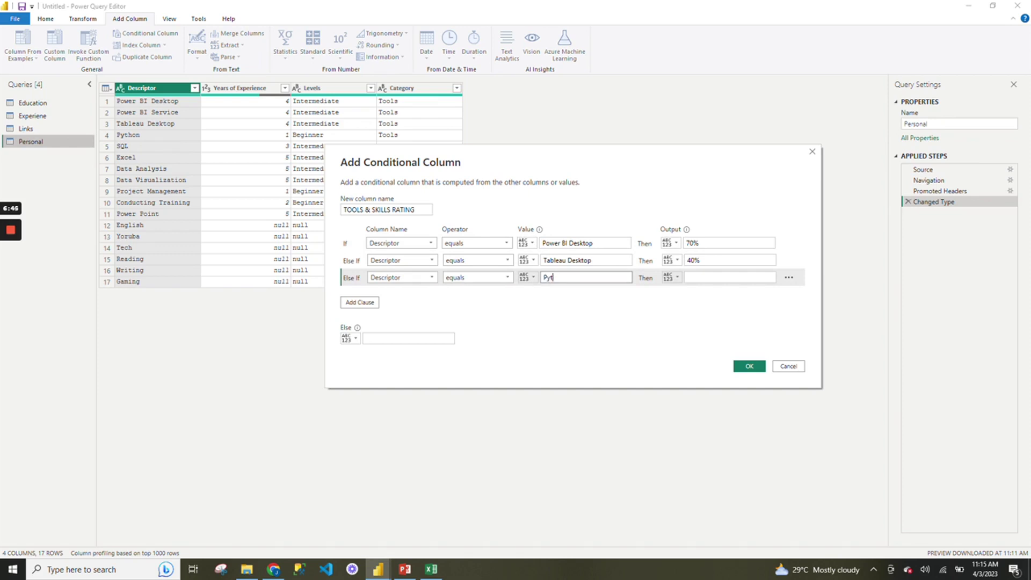
left_click(699, 277)
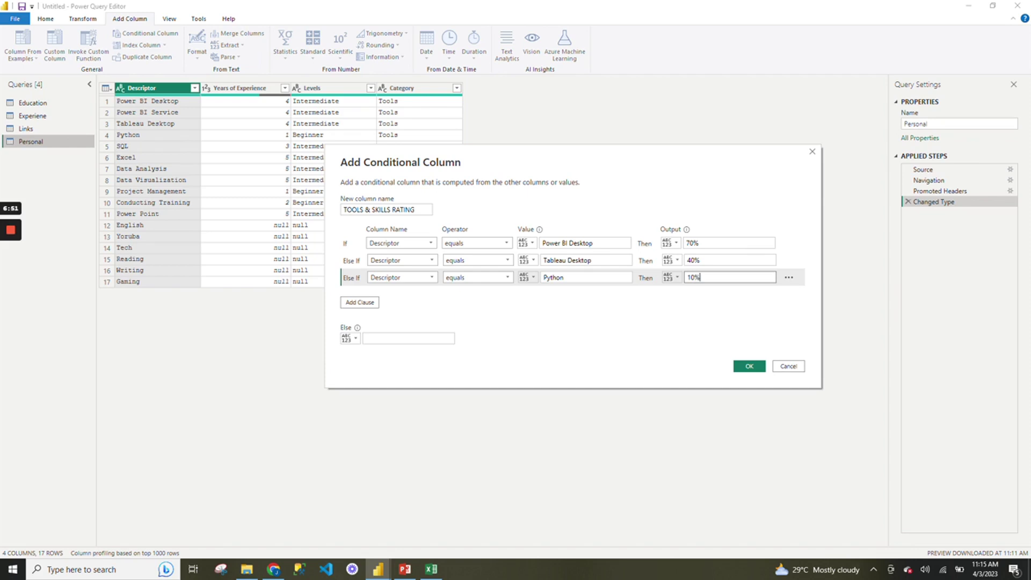
Add a fourth rule, Descriptor equals SQL outputs 45%, plus an empty fifth clause.
left_click(373, 304)
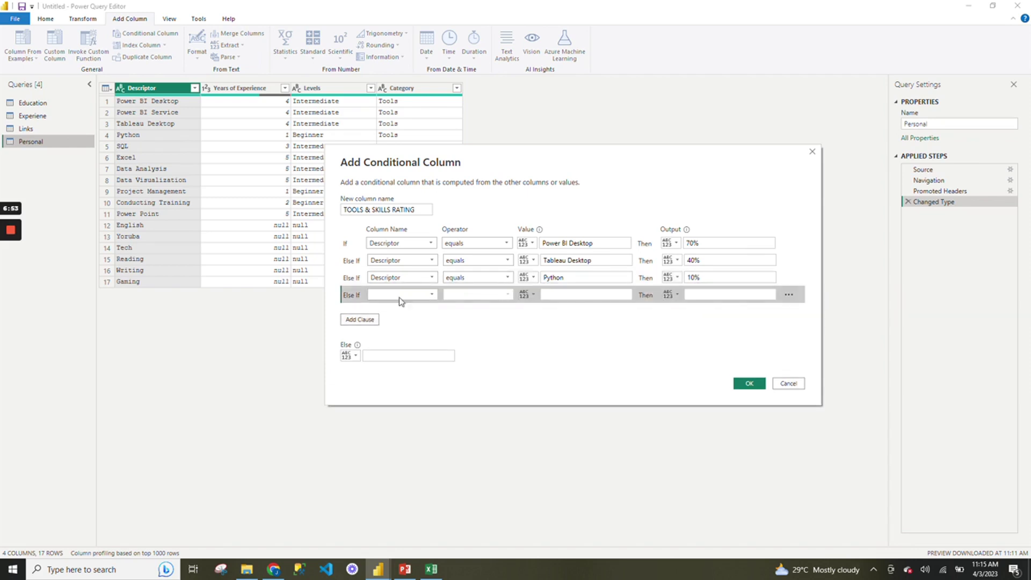
left_click(430, 296)
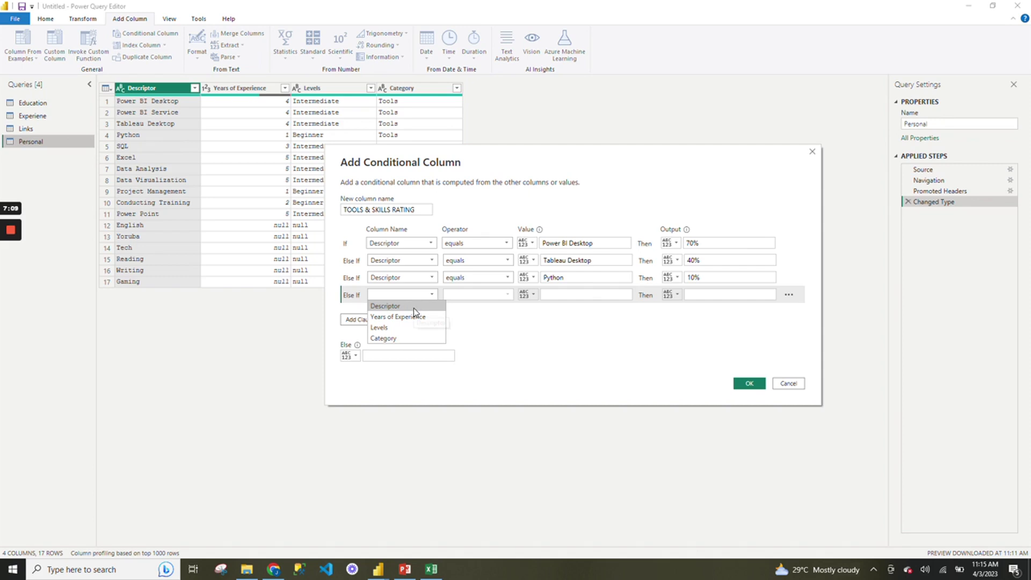
left_click(414, 307)
left_click(585, 295)
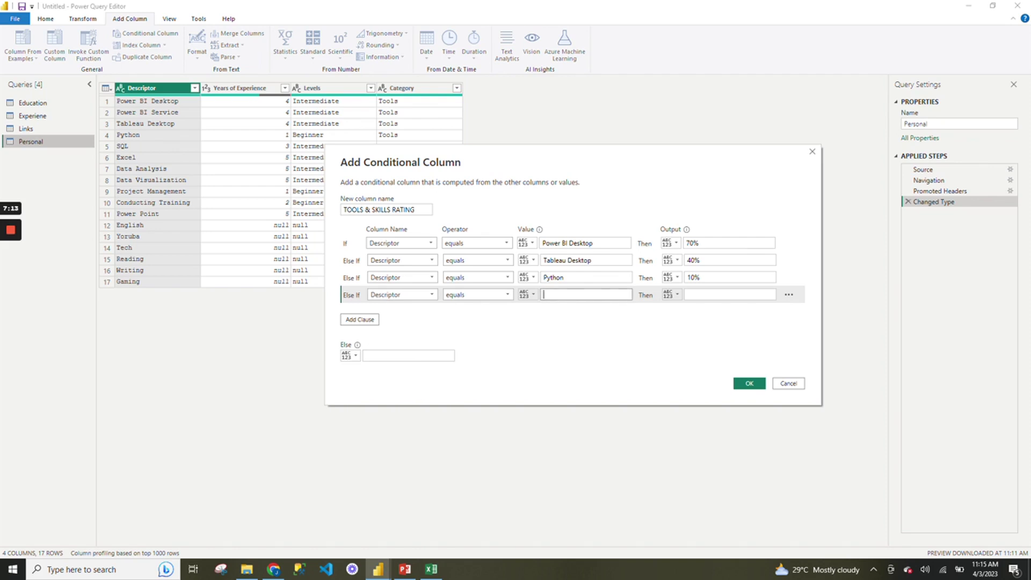
left_click(695, 293)
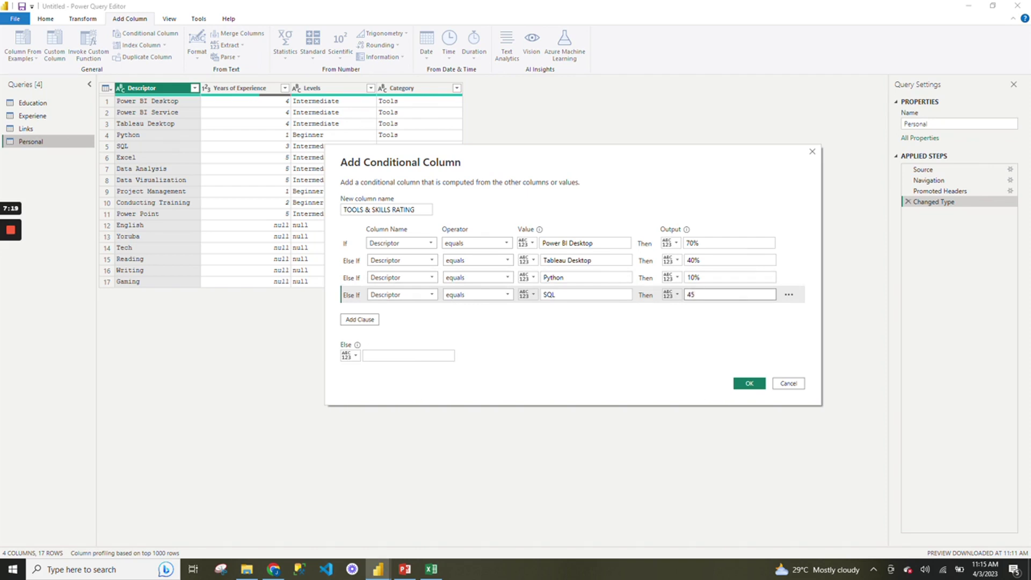
left_click(375, 323)
Set the fifth rule to Descriptor equals EXCEL with output 80.
left_click(421, 311)
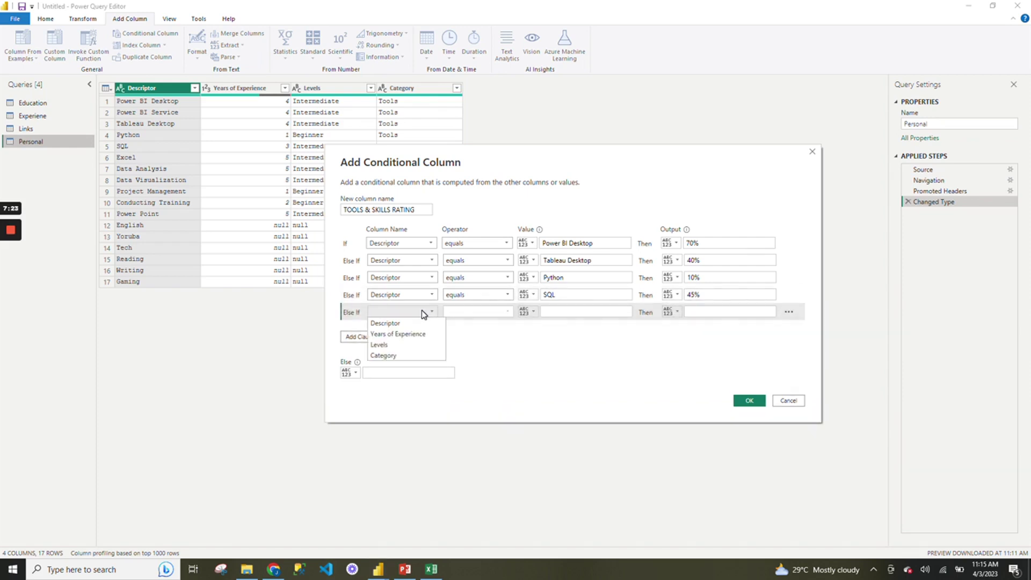
left_click(385, 323)
left_click(585, 311)
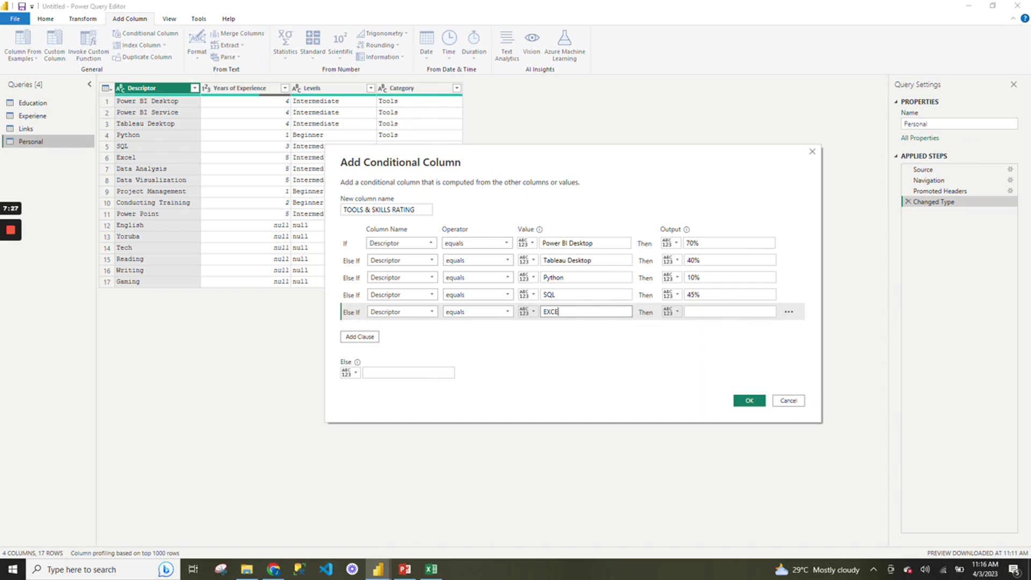
left_click(693, 312)
type("80")
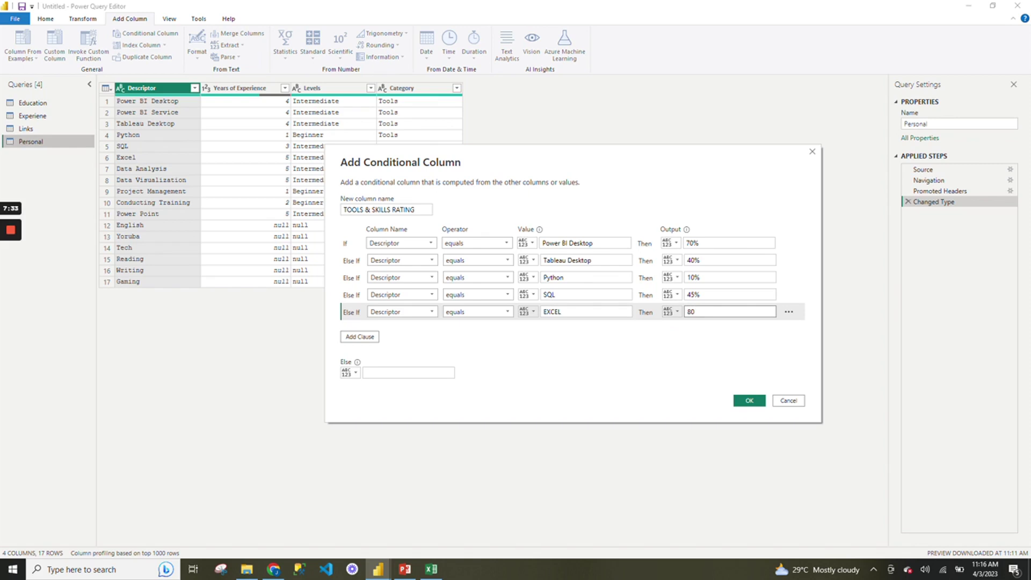
Add a sixth rule rating POWER POINT at 70%.
left_click(360, 337)
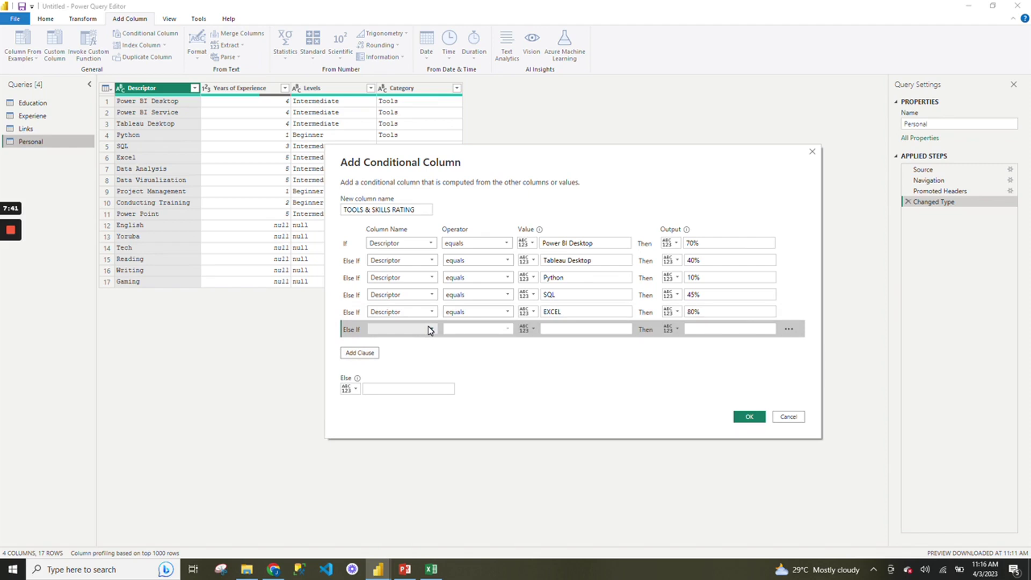
left_click(430, 329)
left_click(425, 339)
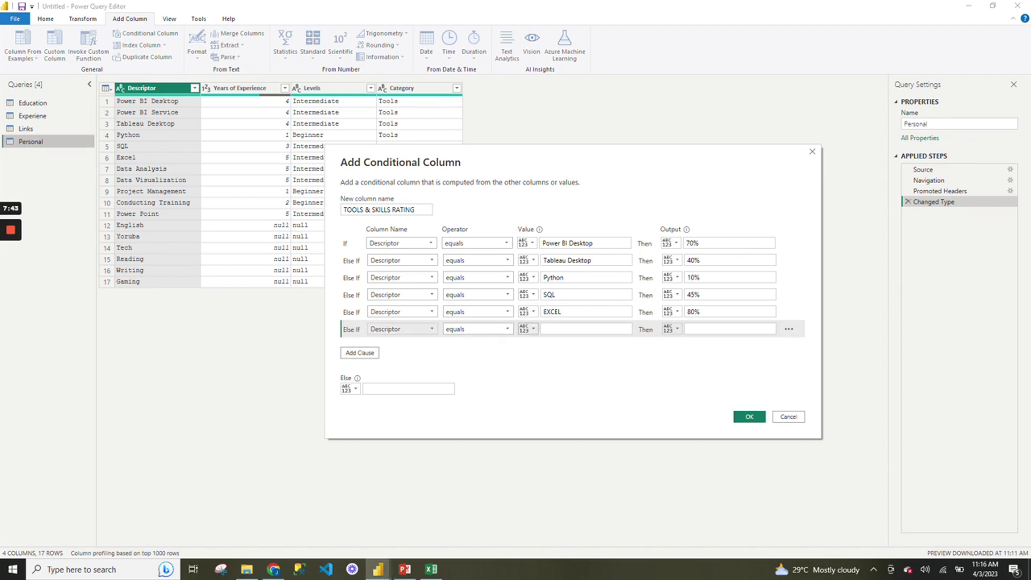
type("P")
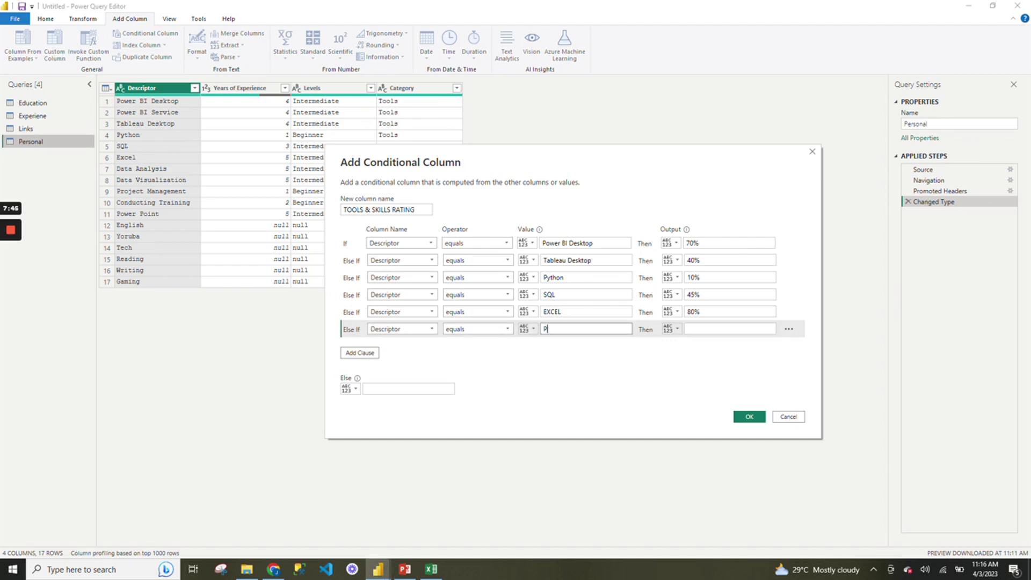
type("OWER PO")
key("Tab")
key("Tab")
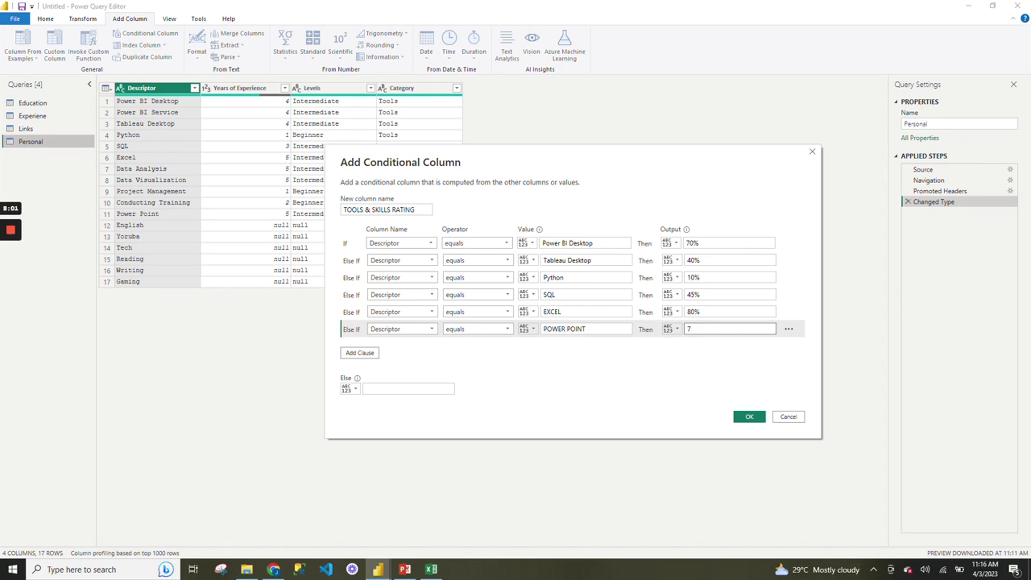
type("7")
key("BackSpace")
Add a seventh rule for Data Analysis, copied from the Excel sheet, rated 70.
left_click(374, 354)
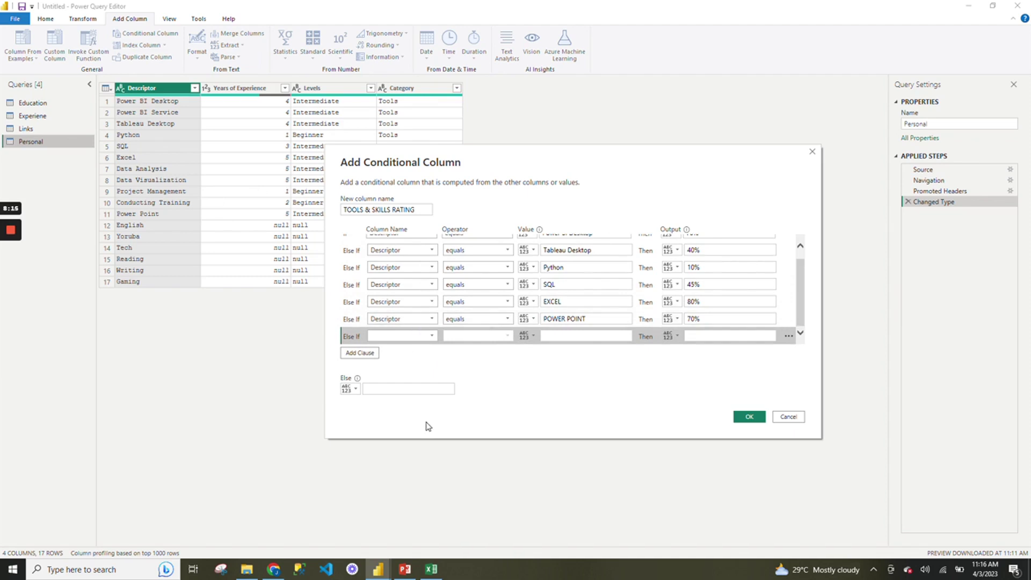
left_click(430, 337)
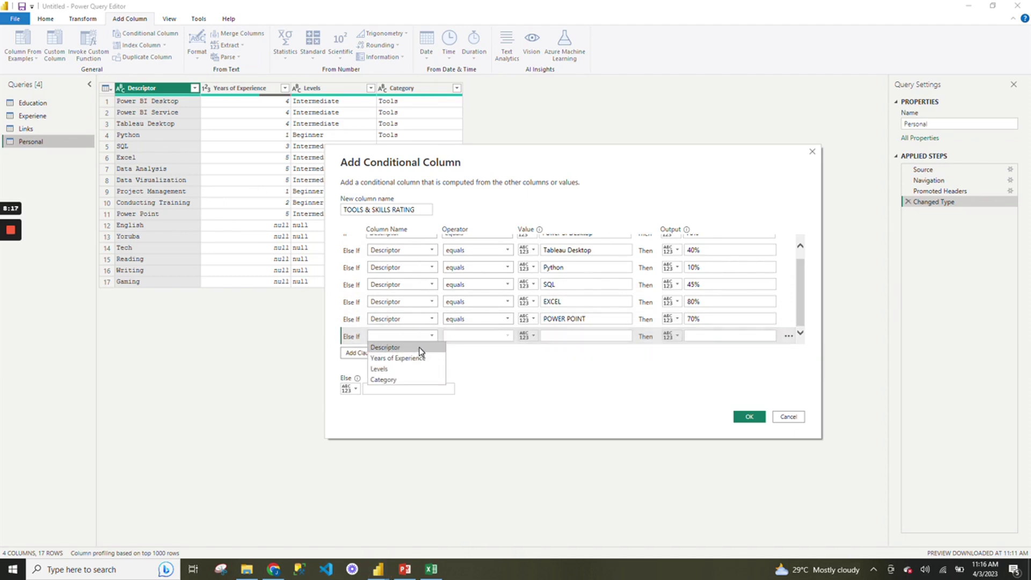
left_click(420, 347)
mouse_move(432, 568)
left_click(411, 524)
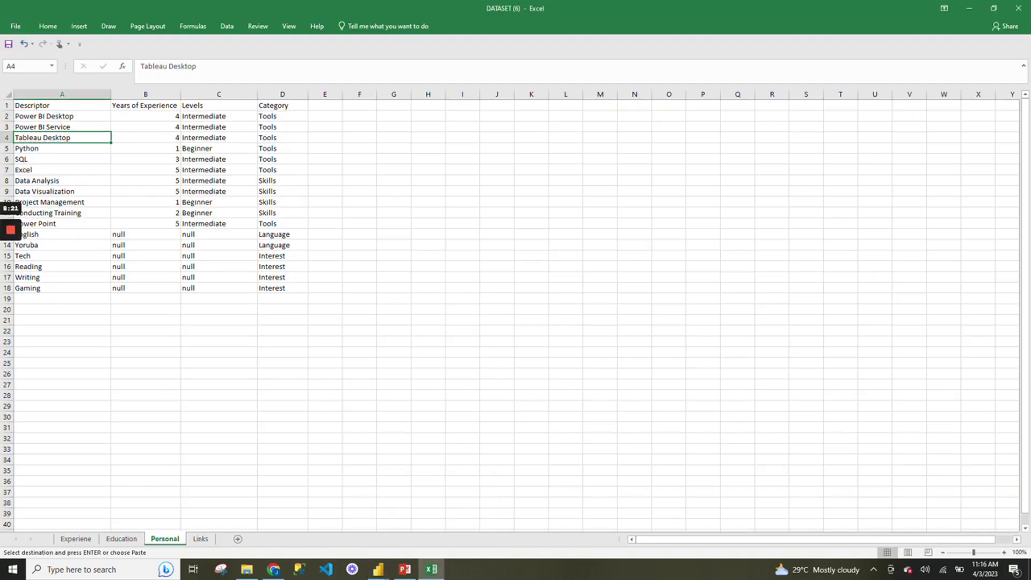
left_click(38, 180)
key("ctrl+c")
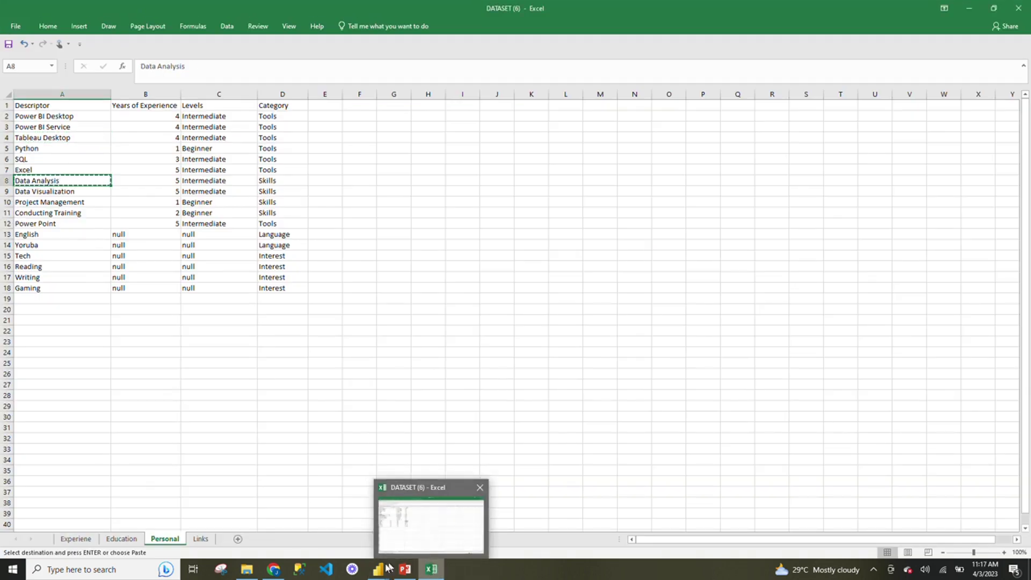
mouse_move(378, 570)
left_click(497, 525)
left_click(589, 336)
key("ctrl+v")
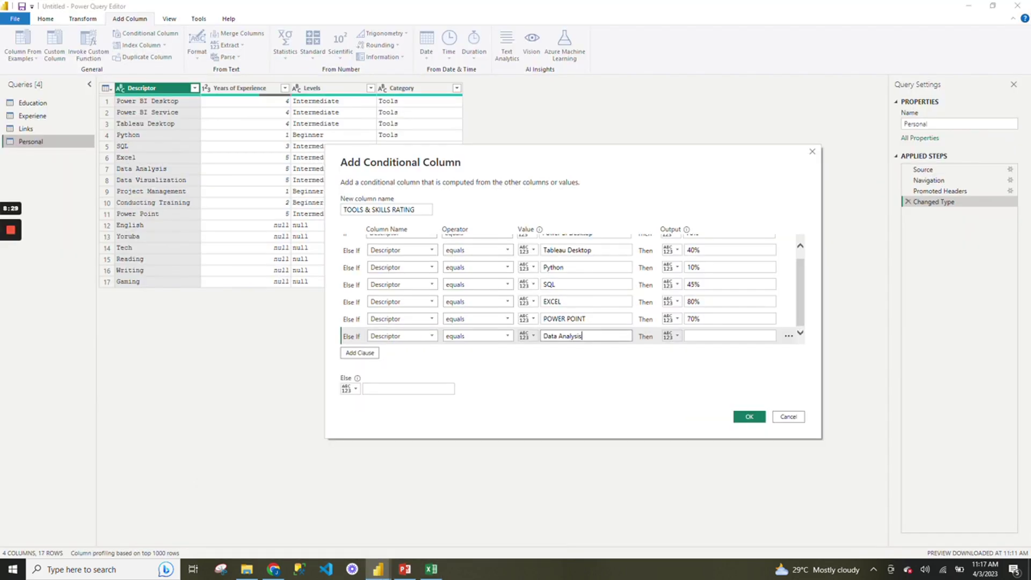
left_click(698, 336)
type("70")
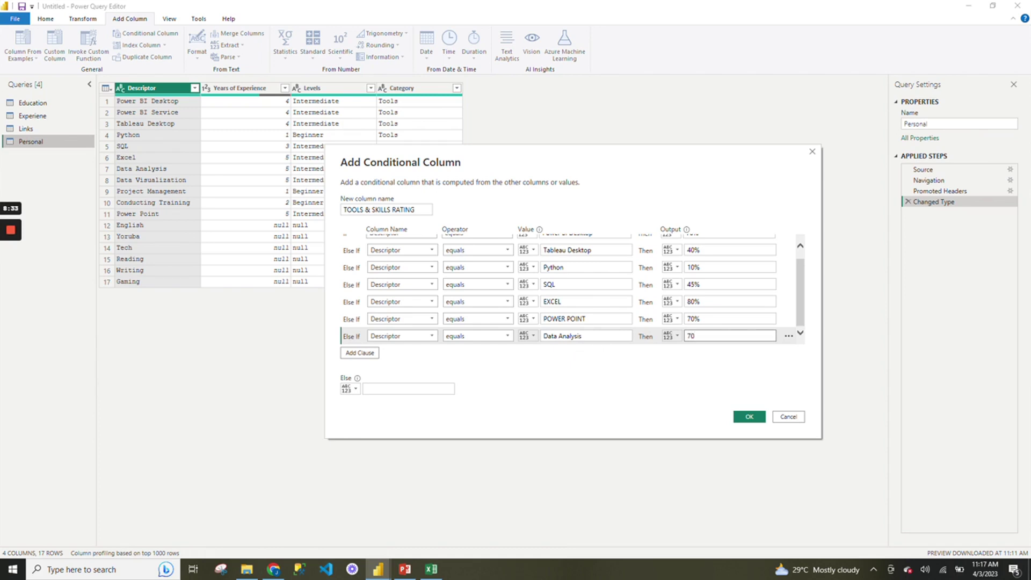
Add an eighth rule for Data Visualization, copied from Excel, rated 75%.
left_click(374, 355)
left_click(417, 336)
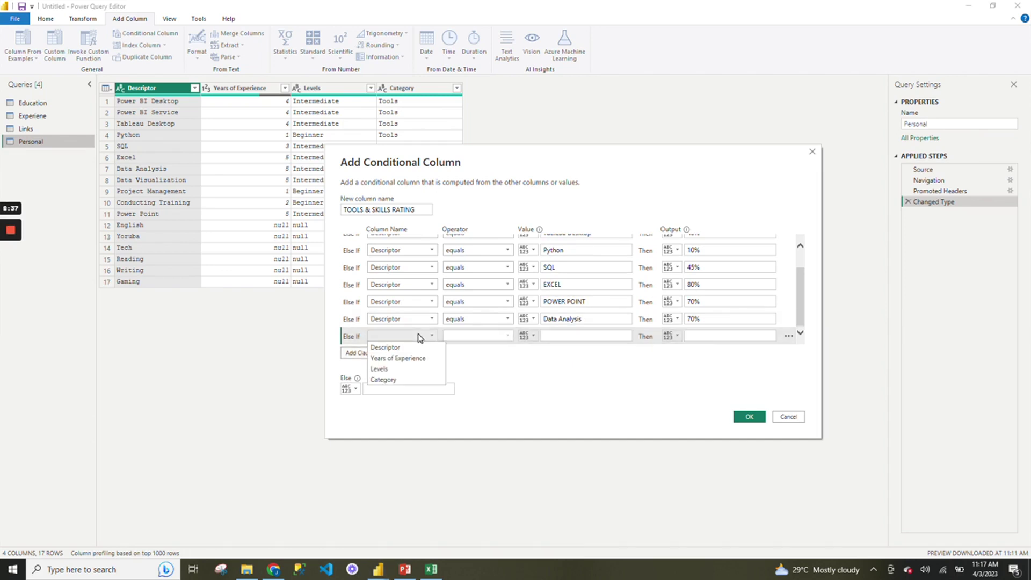
left_click(417, 346)
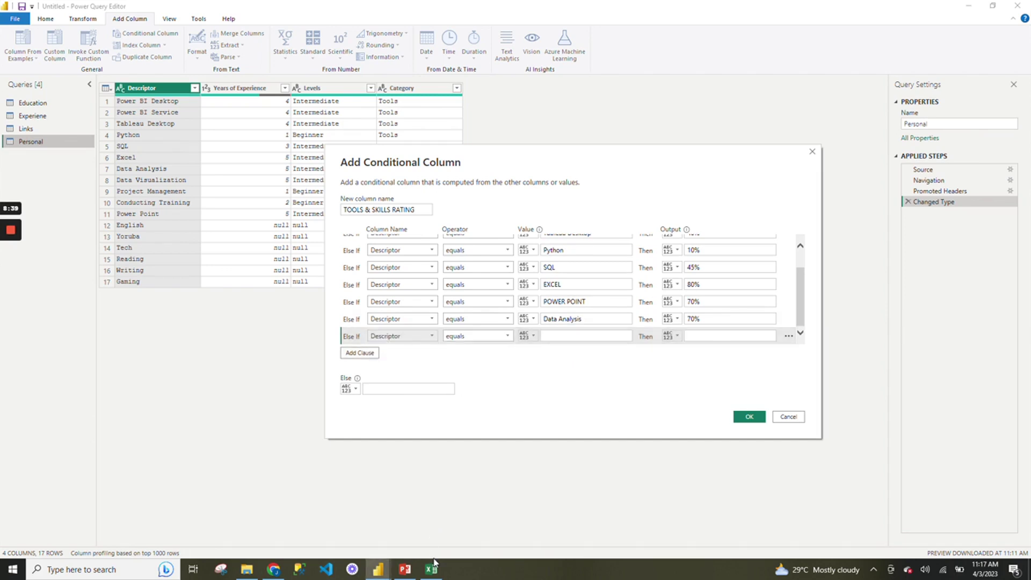
mouse_move(430, 561)
left_click(426, 537)
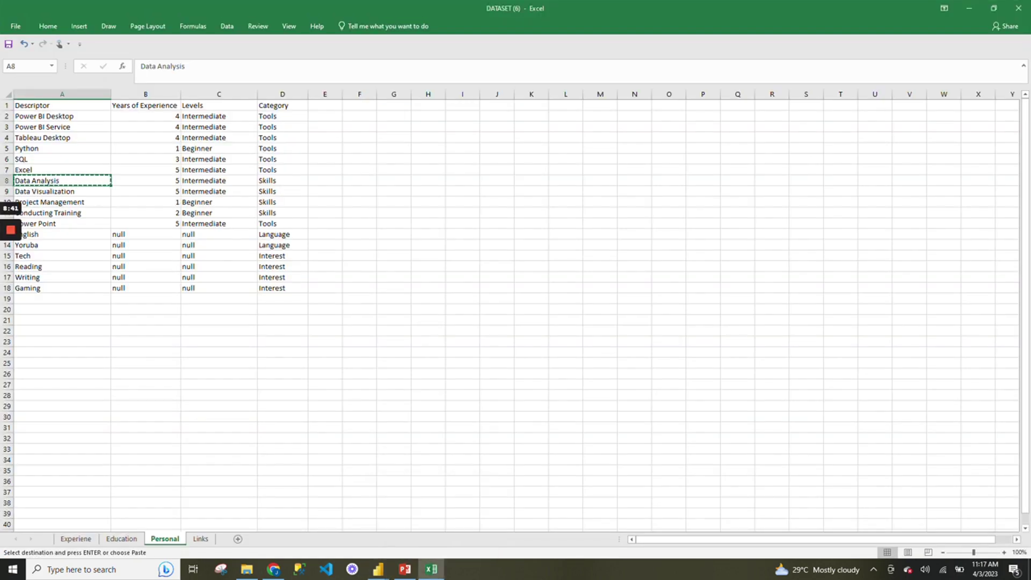
key("Down")
key("ctrl+c")
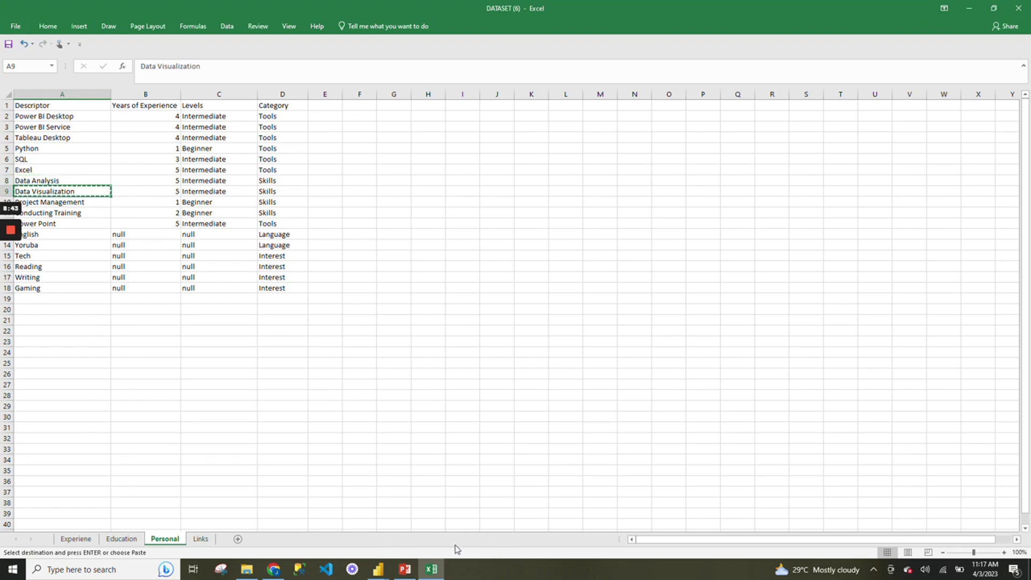
mouse_move(418, 576)
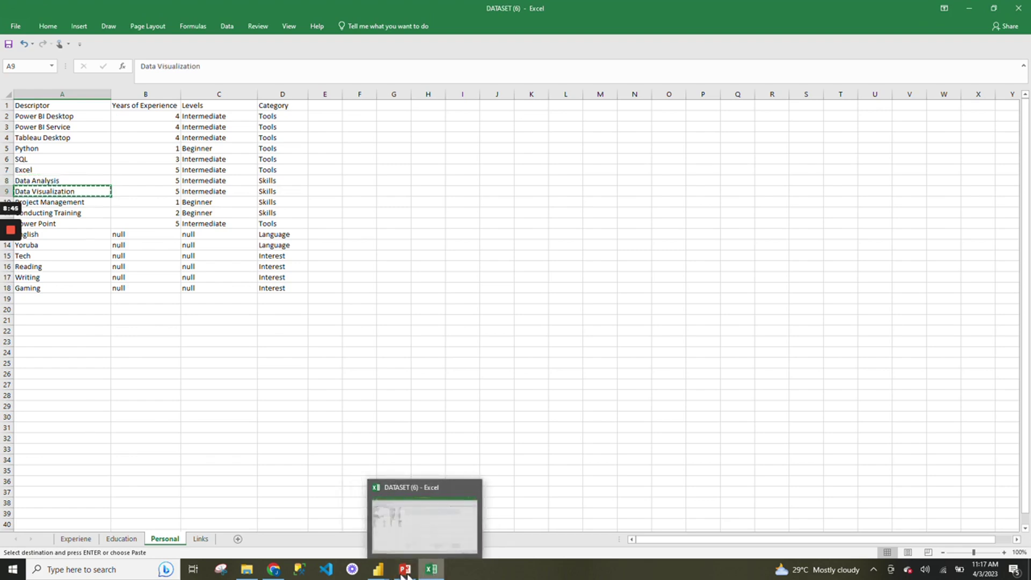
mouse_move(378, 569)
left_click(446, 521)
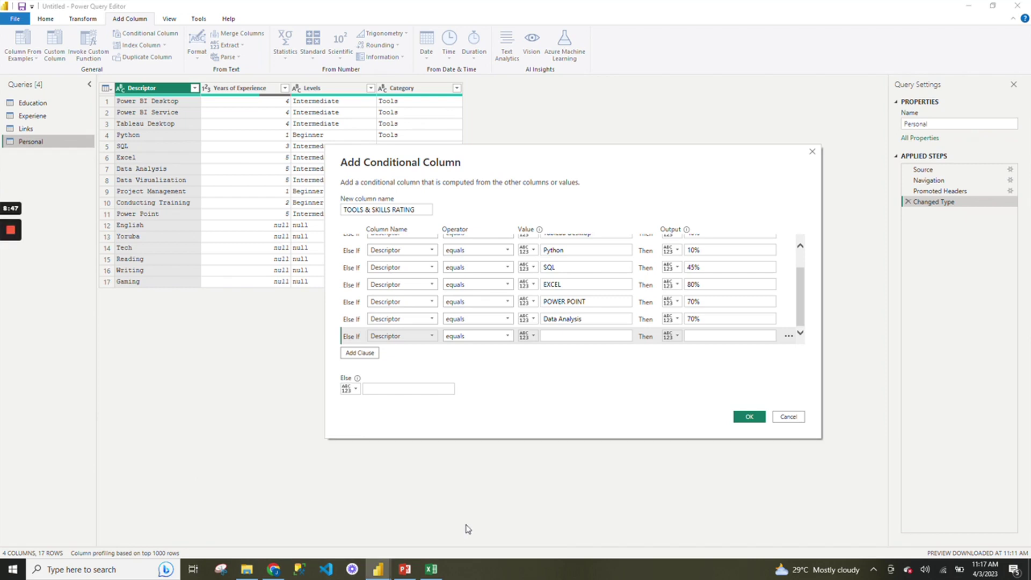
left_click(614, 335)
key("ctrl+v")
key("Tab")
key("Tab")
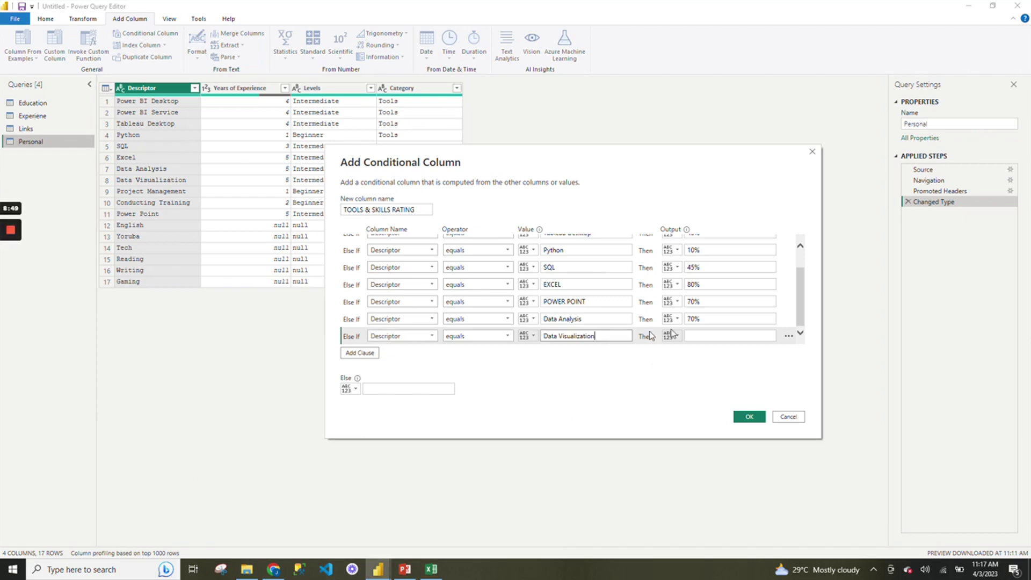
type("75%")
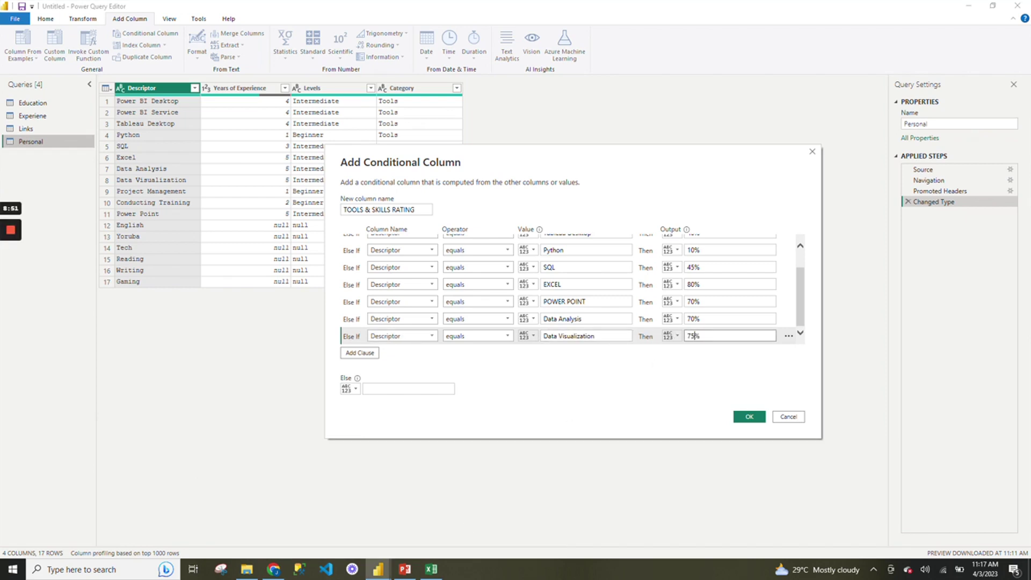
Add a new Descriptor rule and copy Project Management from the Excel sheet.
left_click(370, 354)
left_click(433, 336)
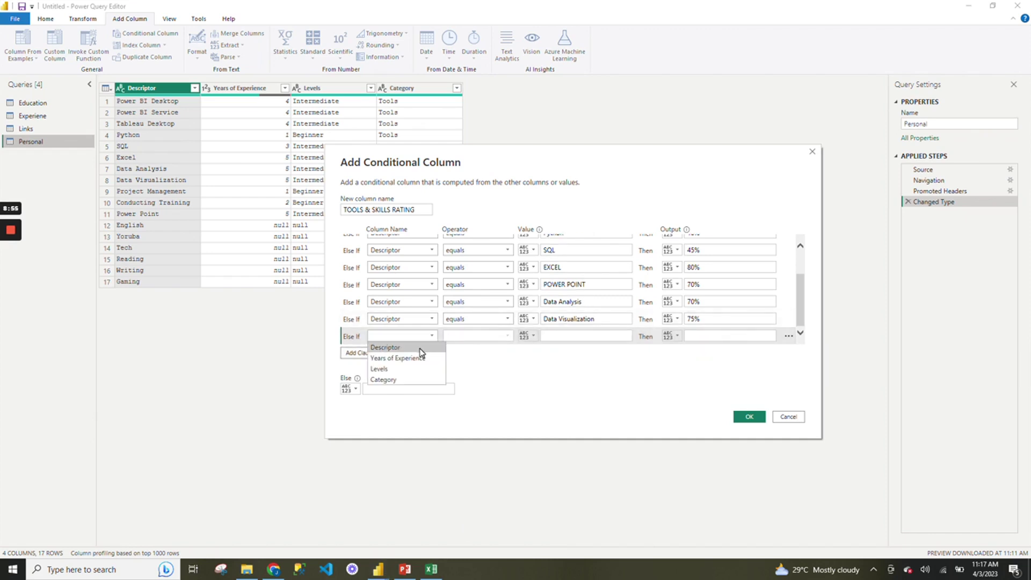
left_click(425, 348)
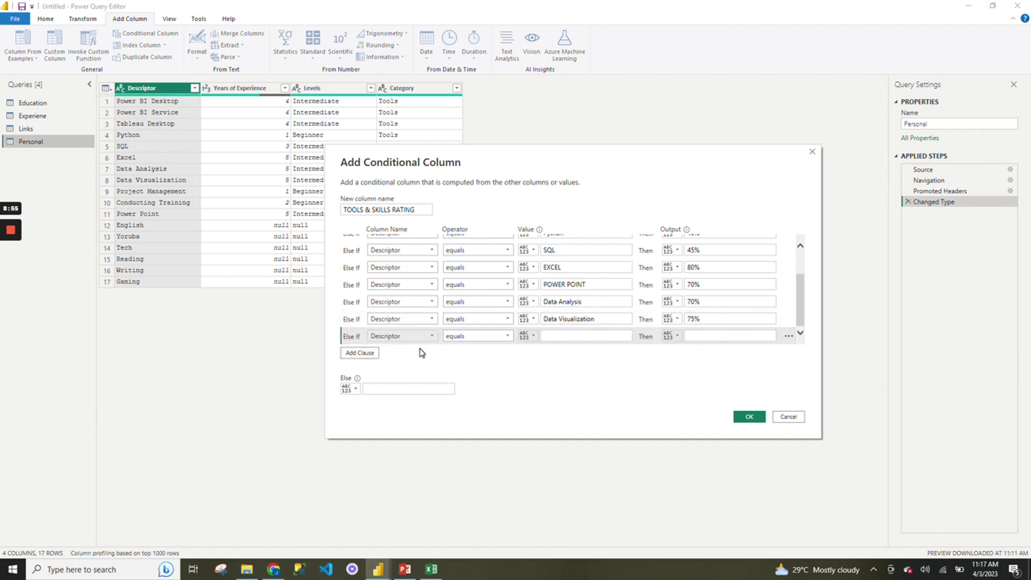
left_click(425, 572)
left_click(84, 202)
key("ctrl+c")
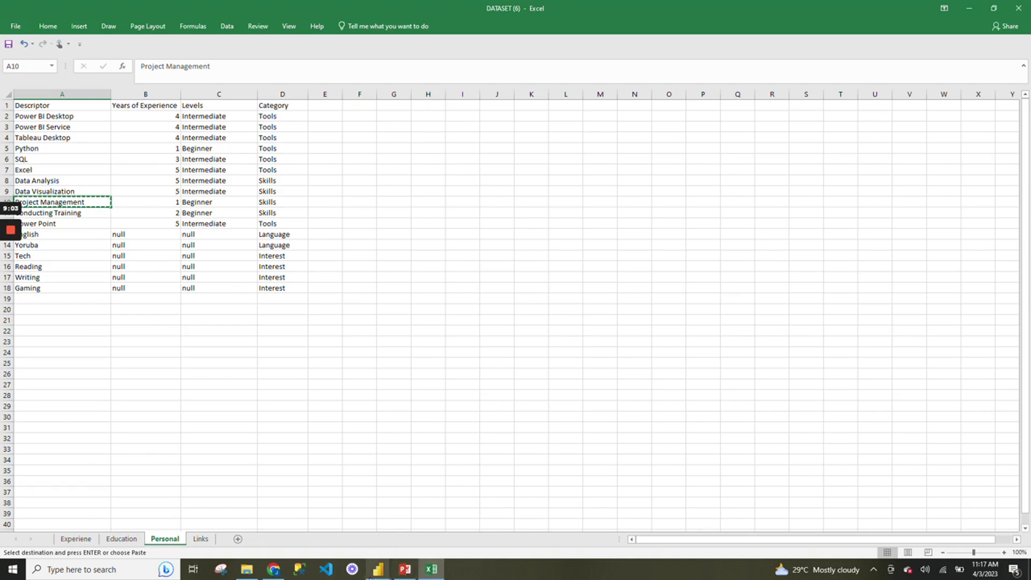
Paste Project Management as the new rule's value with rating 30.
mouse_move(378, 569)
left_click(492, 521)
left_click(585, 336)
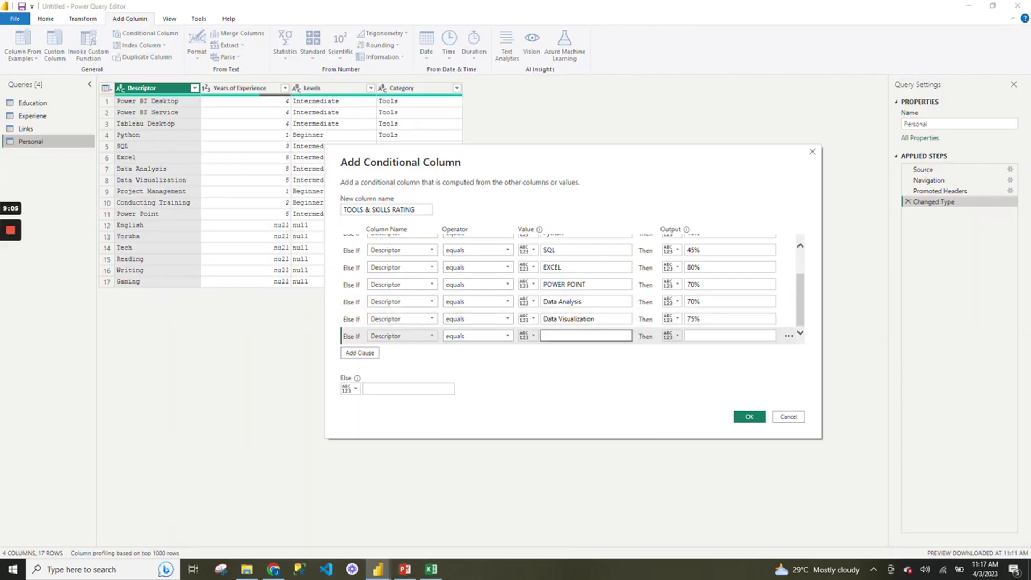
key("ctrl+v")
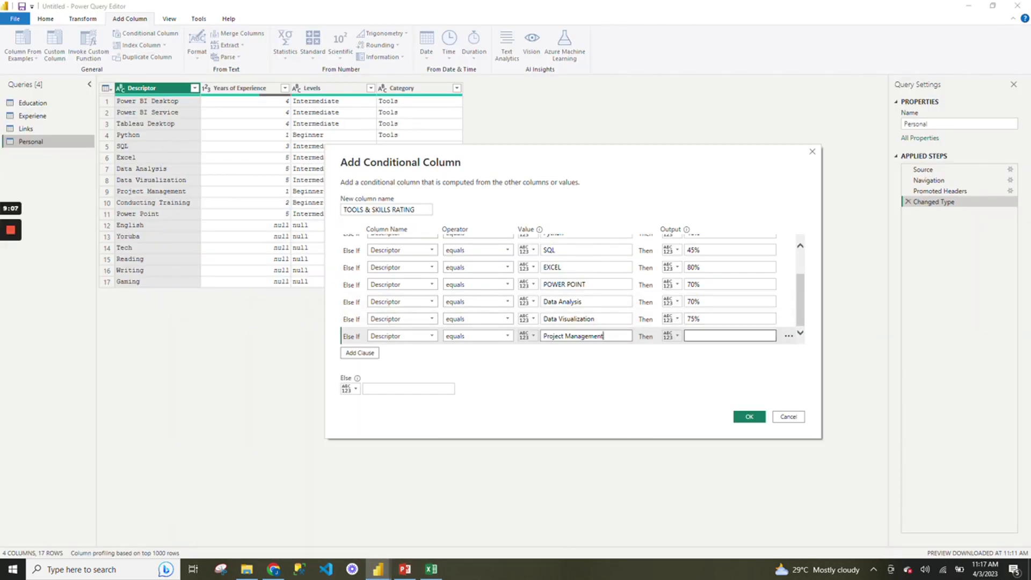
type("30")
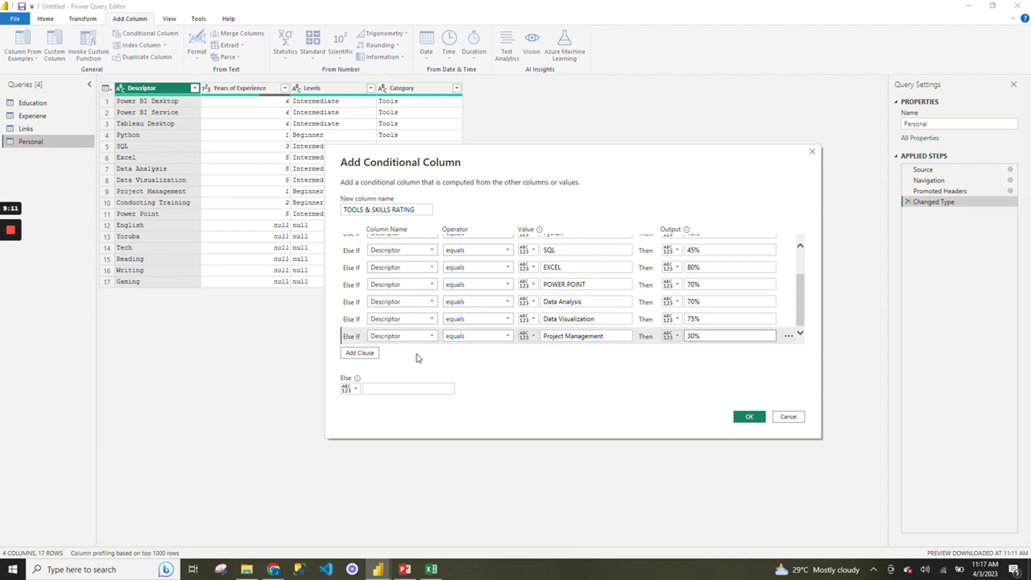
Add a Descriptor rule for Conducting Training, copied from Excel, rated 40%.
left_click(370, 352)
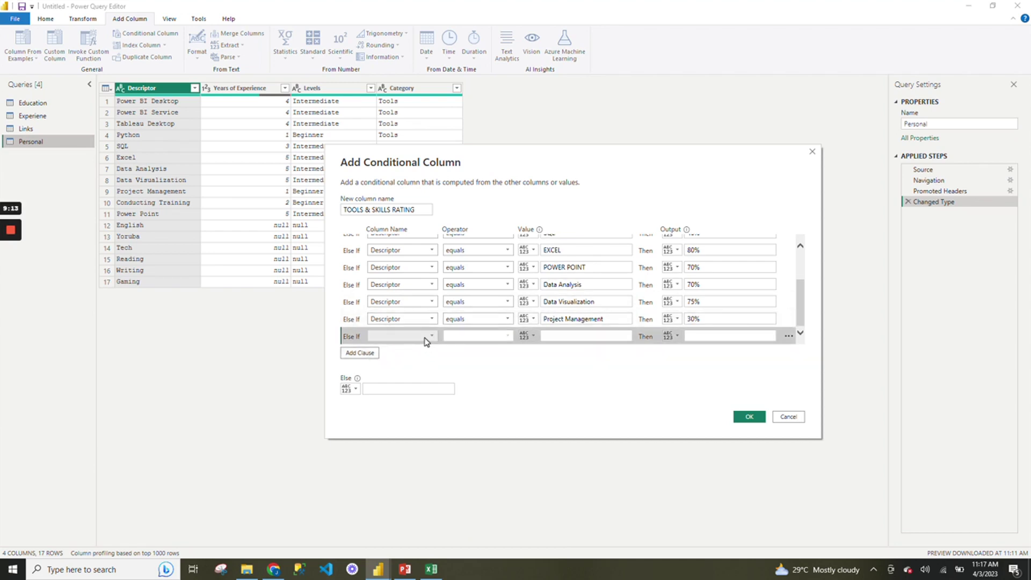
left_click(424, 336)
left_click(414, 347)
left_click(428, 567)
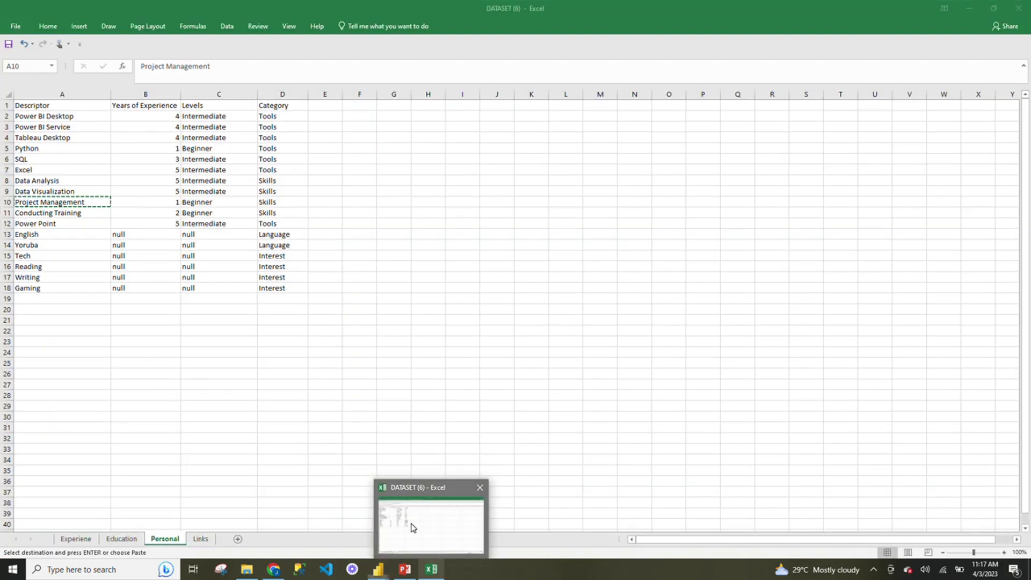
left_click(61, 213)
key("ctrl+c")
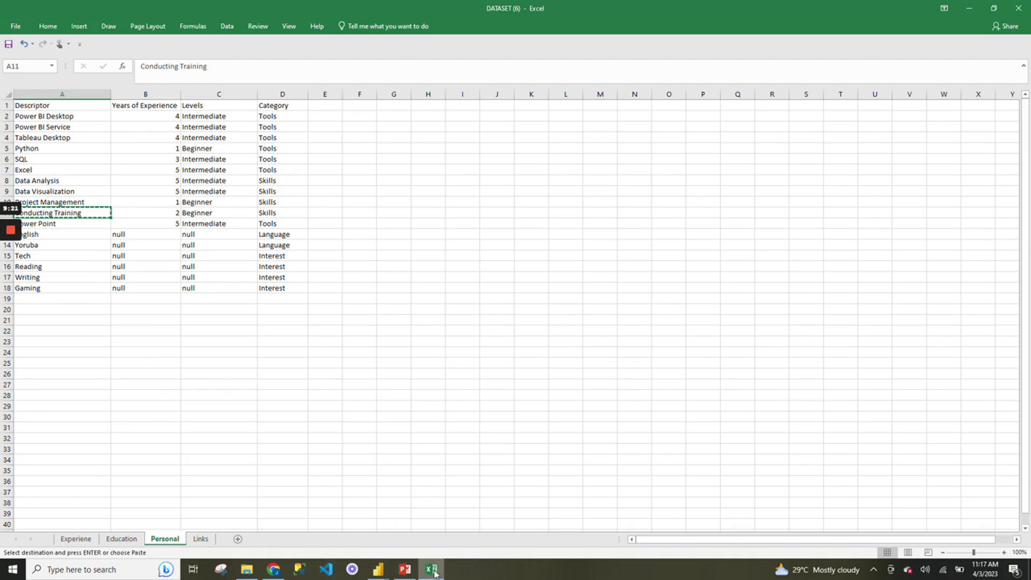
mouse_move(432, 568)
mouse_move(378, 568)
left_click(473, 530)
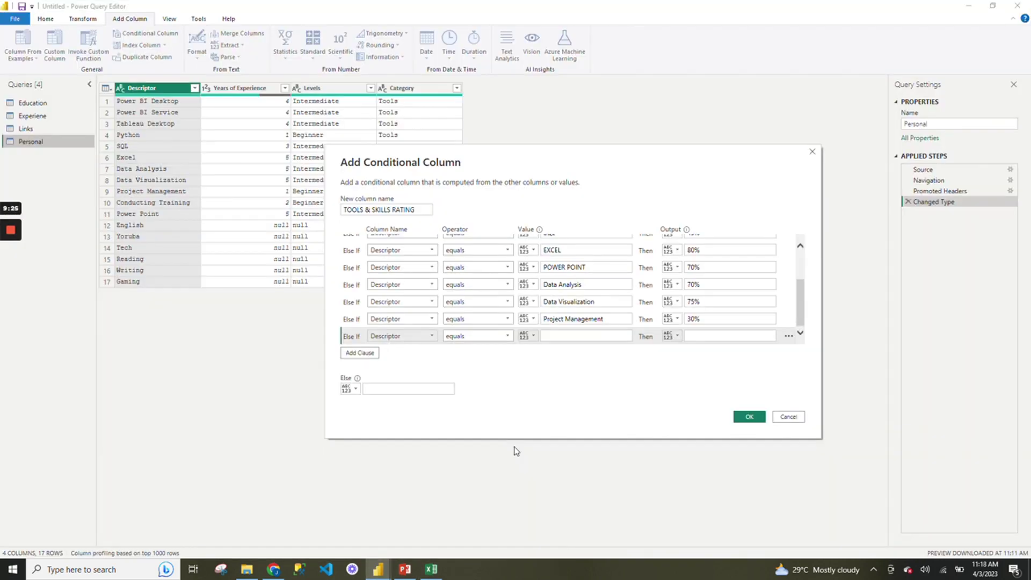
key("ctrl+v")
left_click(698, 336)
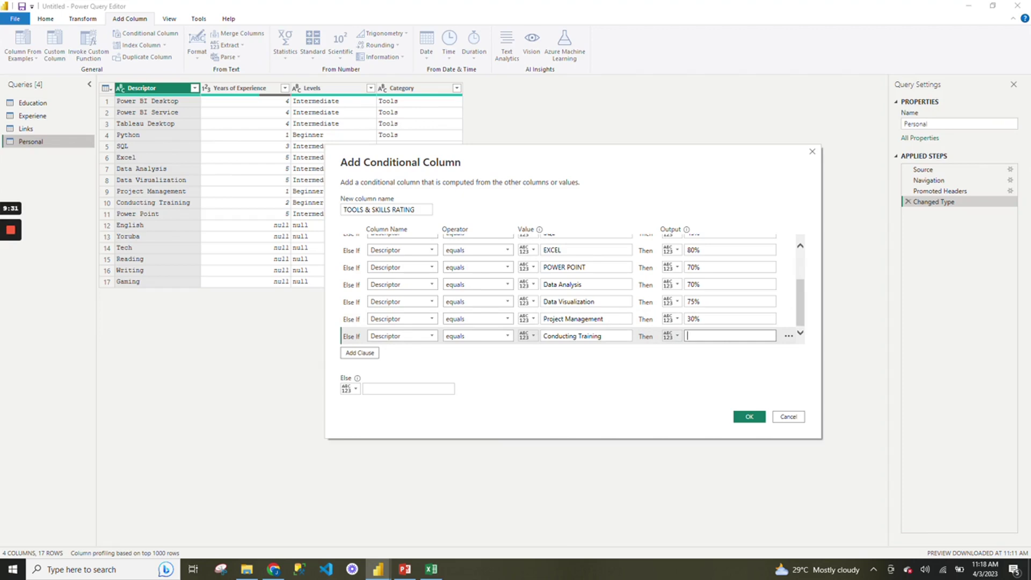
type("40%")
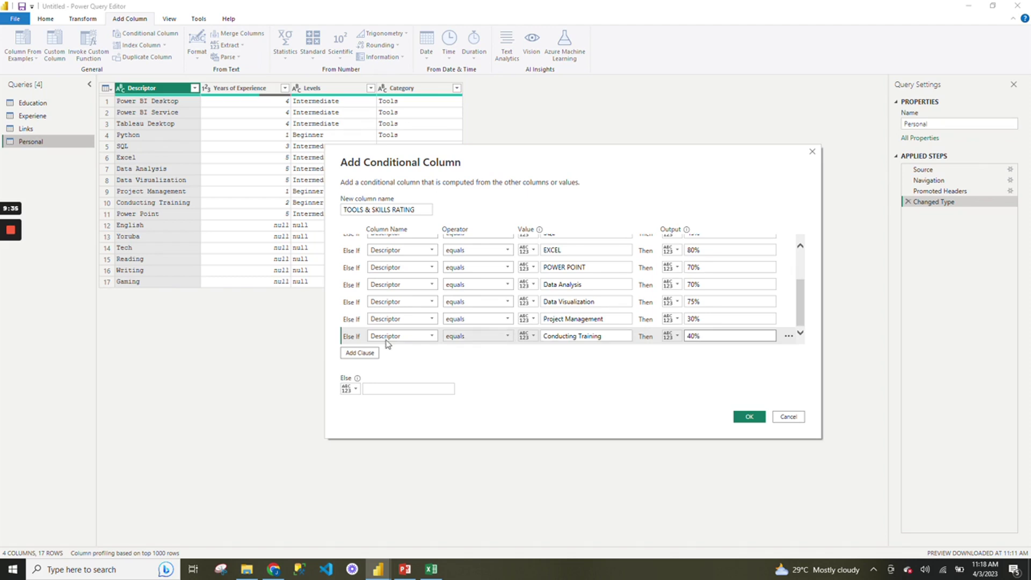
Add a Descriptor rule rating Tech at 40%, then another empty clause.
left_click(369, 353)
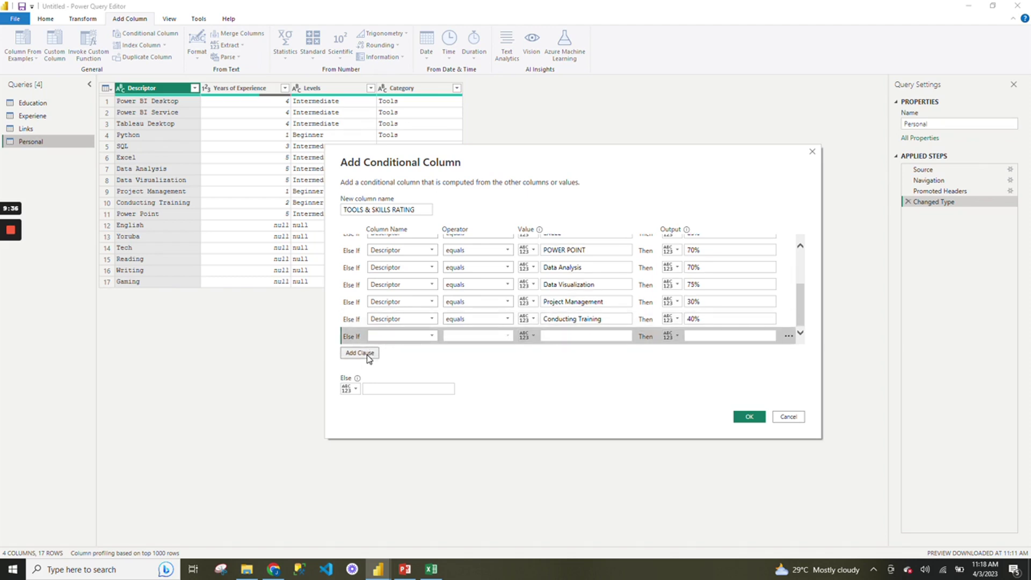
left_click(432, 336)
left_click(423, 350)
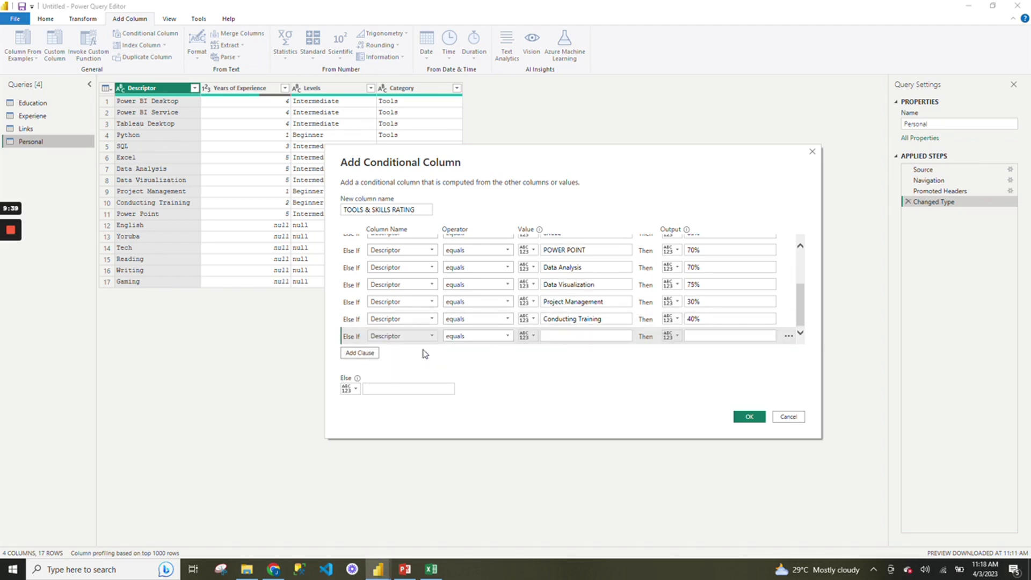
left_click(547, 336)
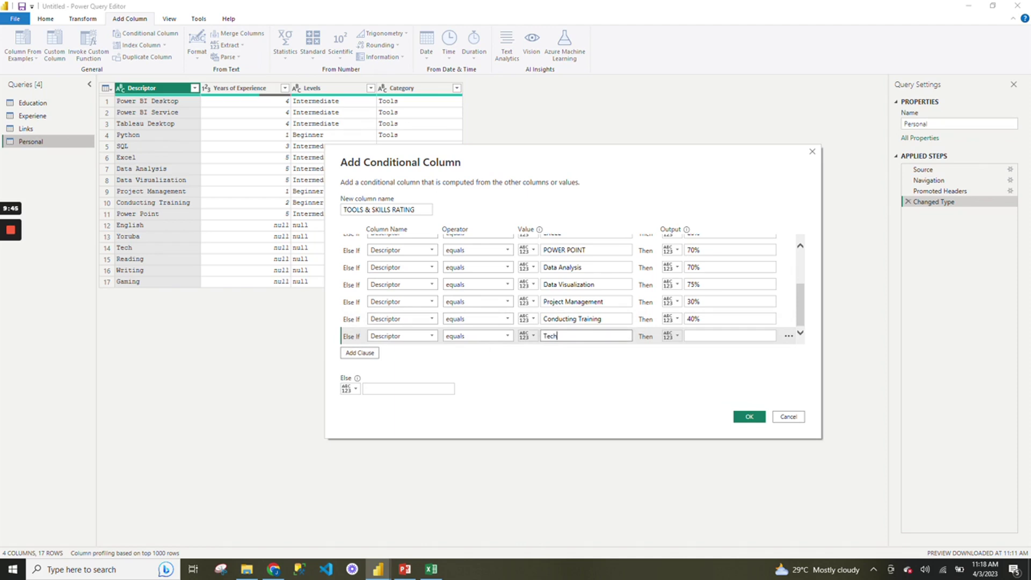
left_click(687, 338)
type("40")
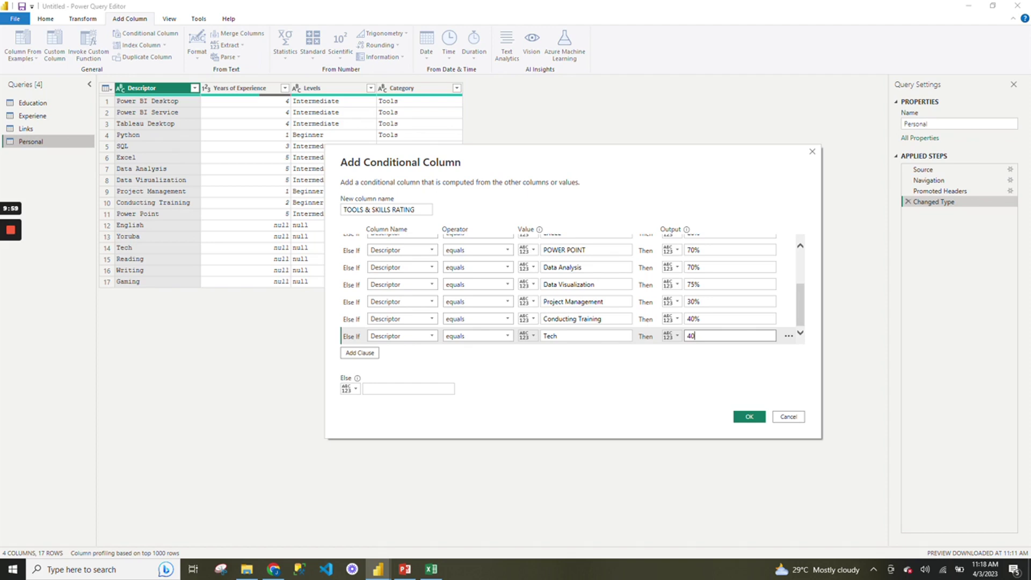
type("%")
left_click(360, 353)
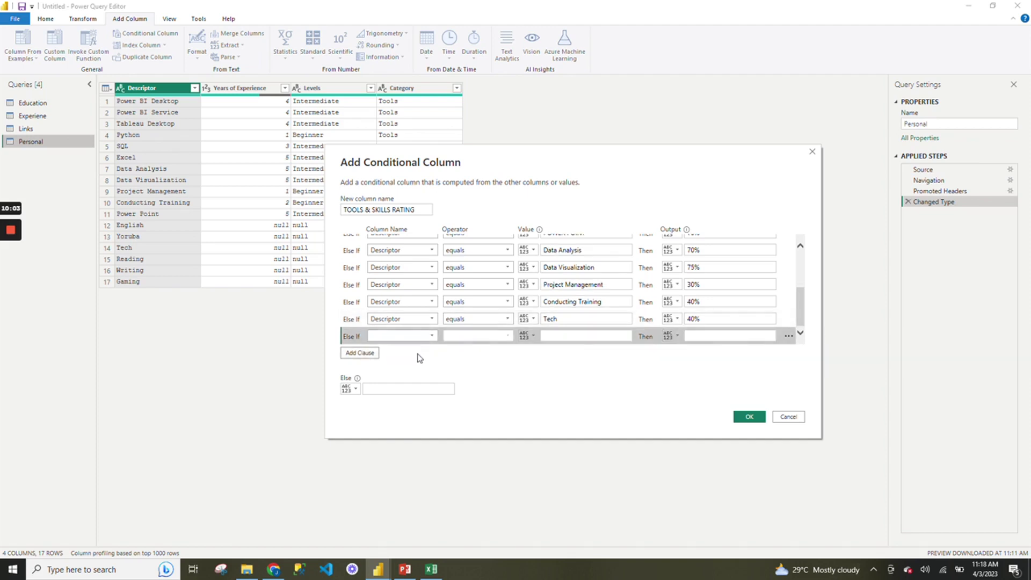
Set the new rule to Descriptor equals Reading with output 25%.
left_click(432, 335)
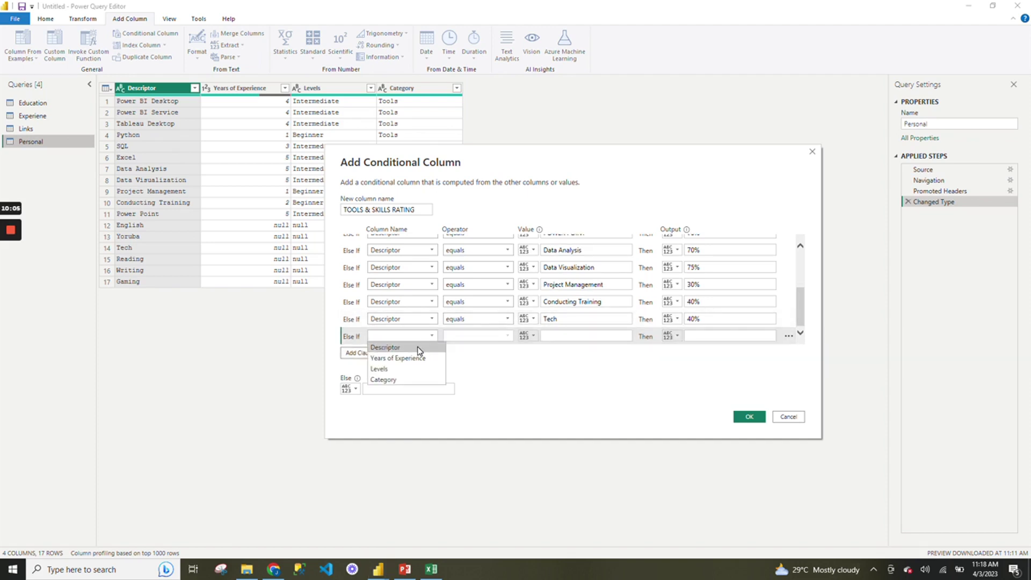
left_click(419, 347)
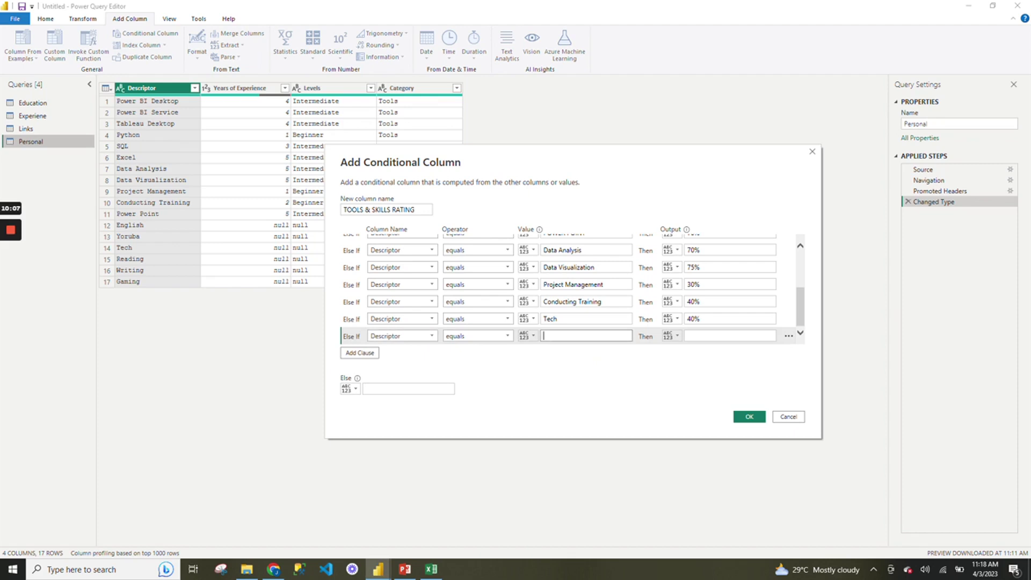
type("Reading")
left_click(729, 336)
type("25%")
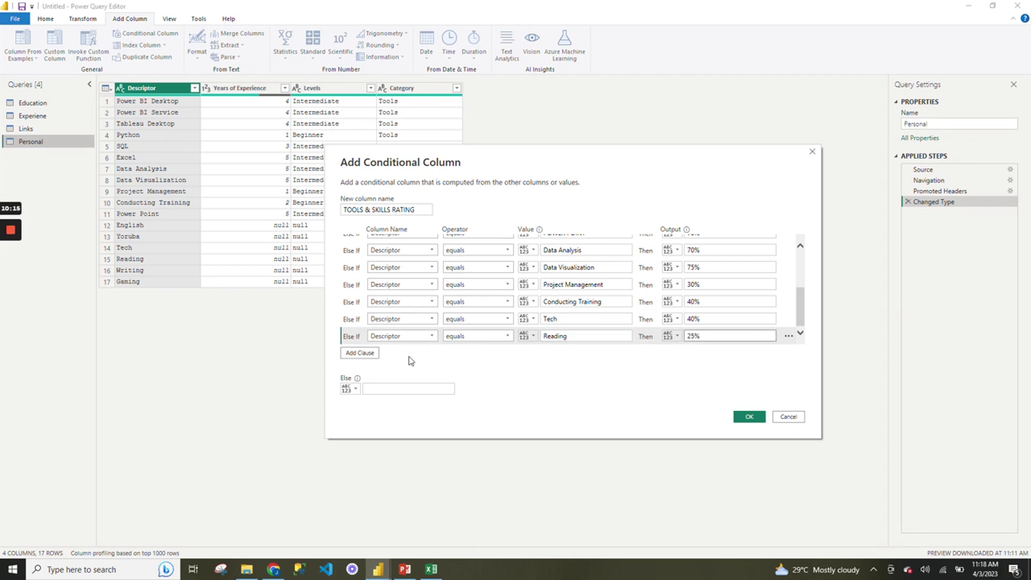
Add a Descriptor rule rating Writing at 25%.
left_click(369, 355)
left_click(426, 335)
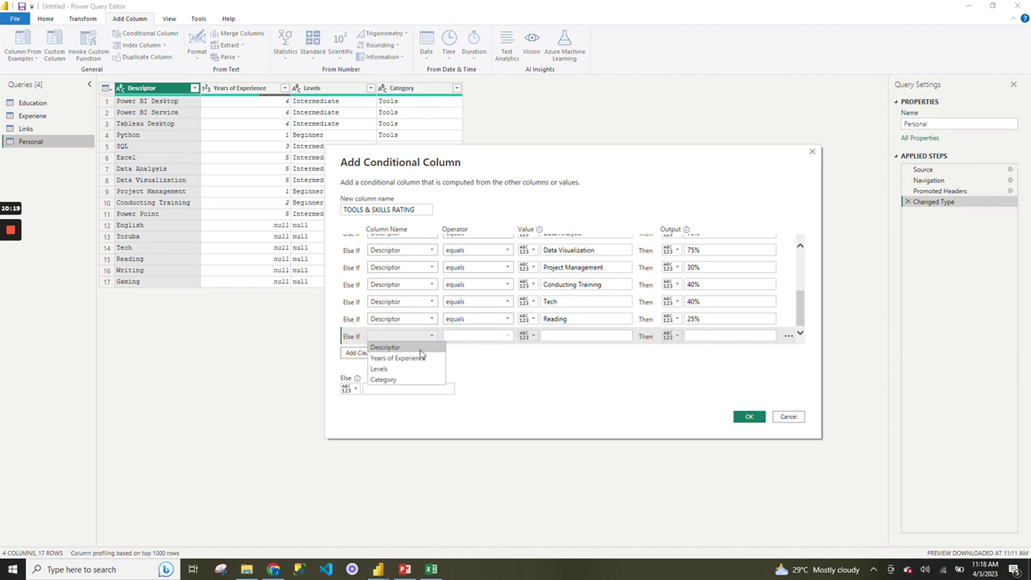
left_click(420, 348)
key("Tab")
key("Tab")
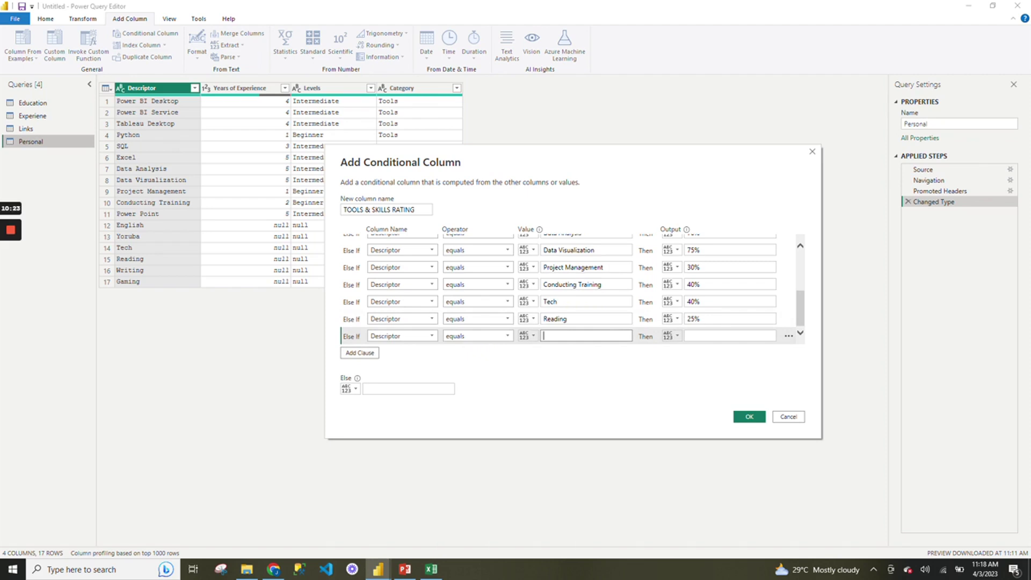
type("Writing")
left_click(698, 336)
type("2")
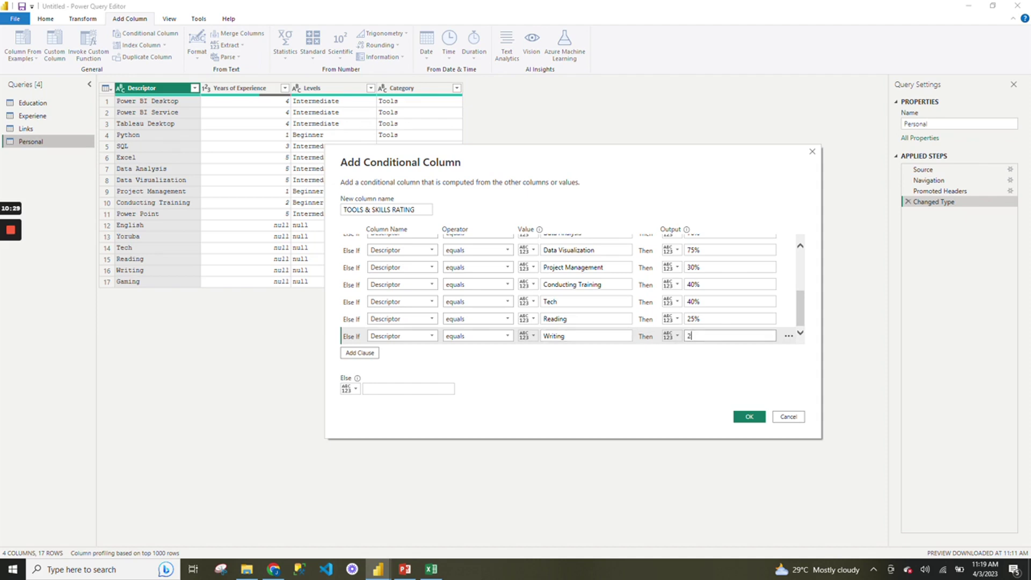
type("5%")
Add a Descriptor rule rating Gaming at 25%.
left_click(360, 353)
left_click(421, 337)
left_click(417, 350)
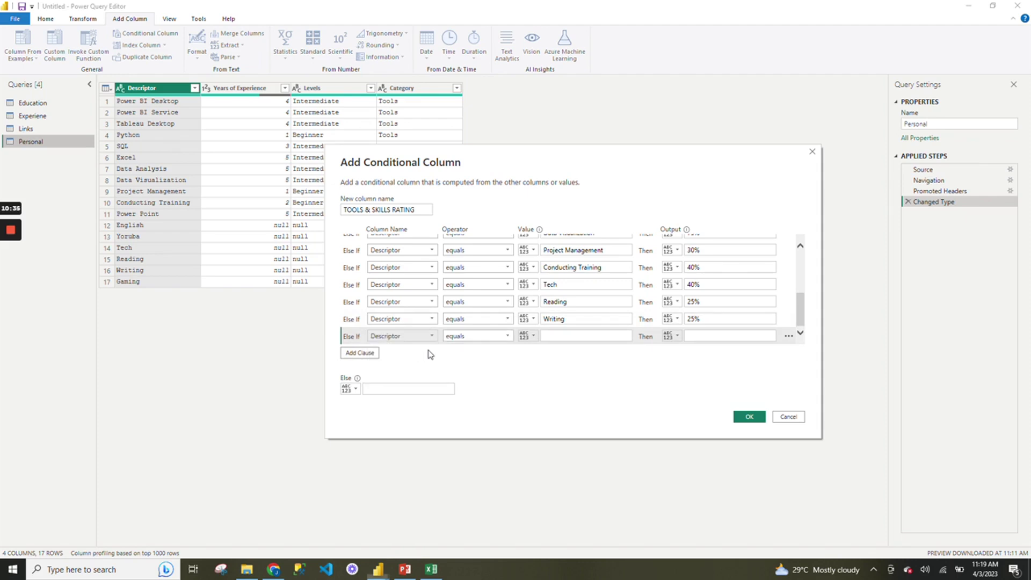
left_click(567, 336)
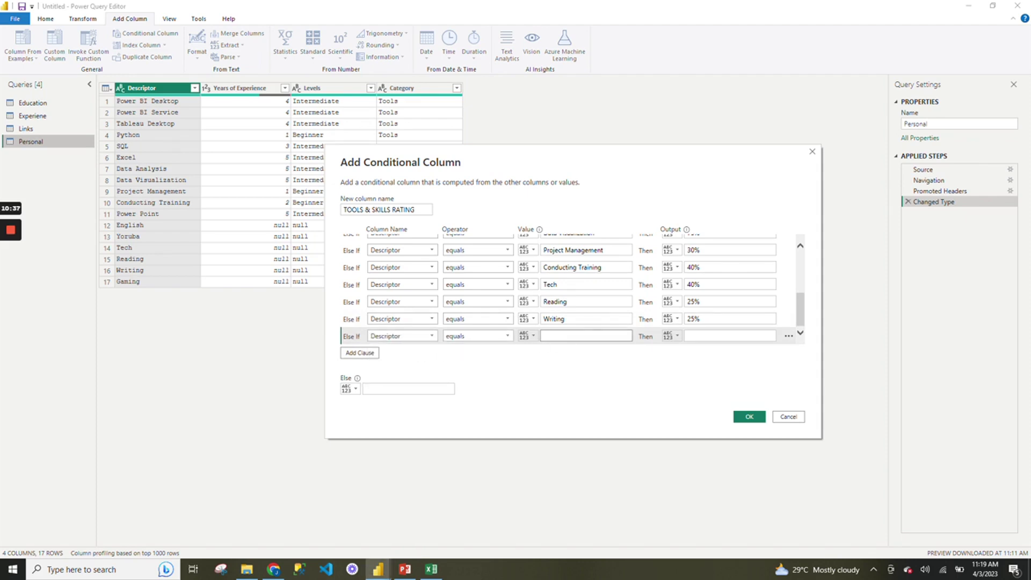
type("Gamin")
key("Tab")
key("Tab")
type("25%")
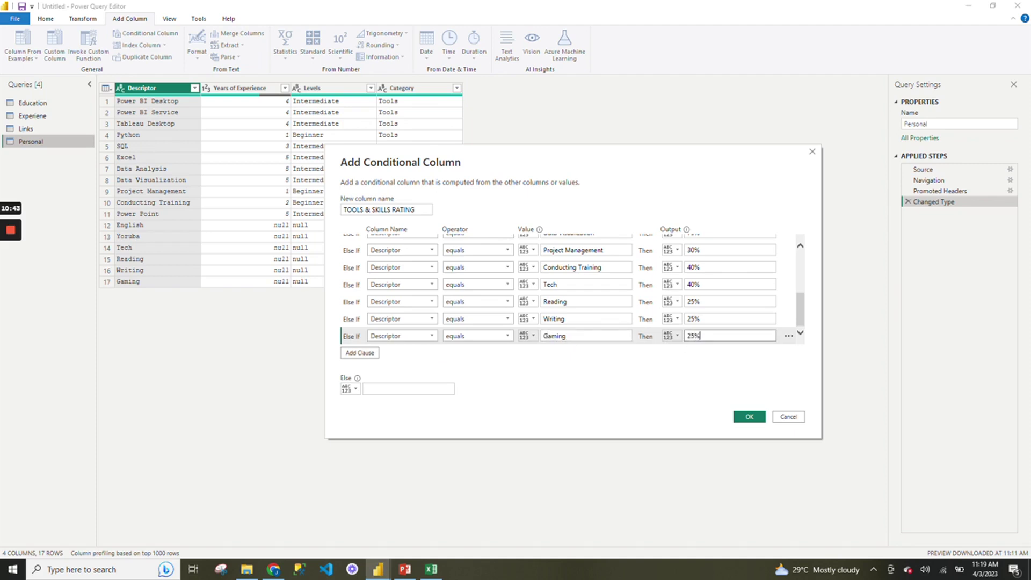
Confirm the dialog to create the TOOLS & SKILLS RATING column.
left_click_drag(803, 302, 807, 258)
left_click_drag(800, 290, 802, 336)
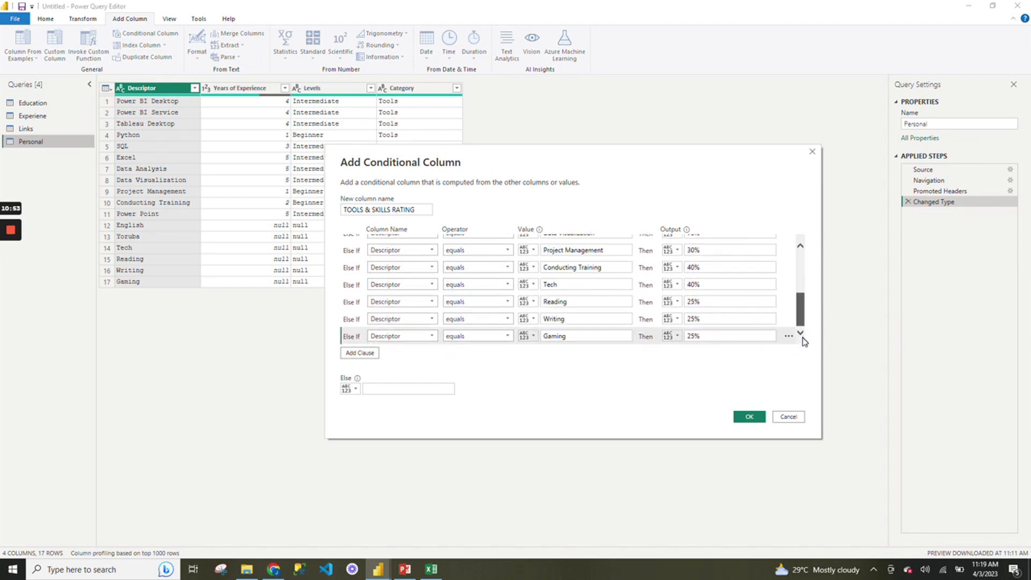
left_click(746, 418)
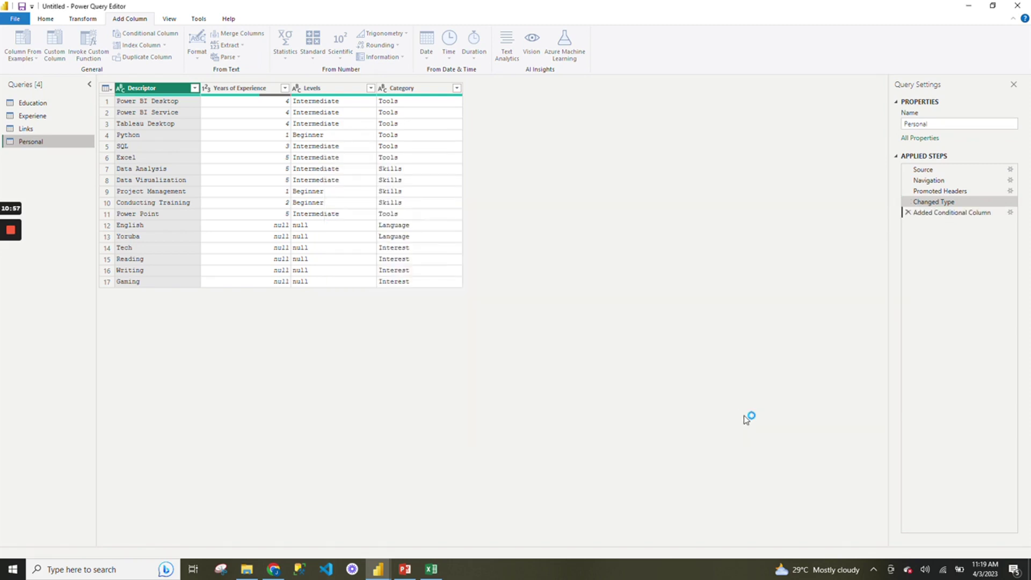
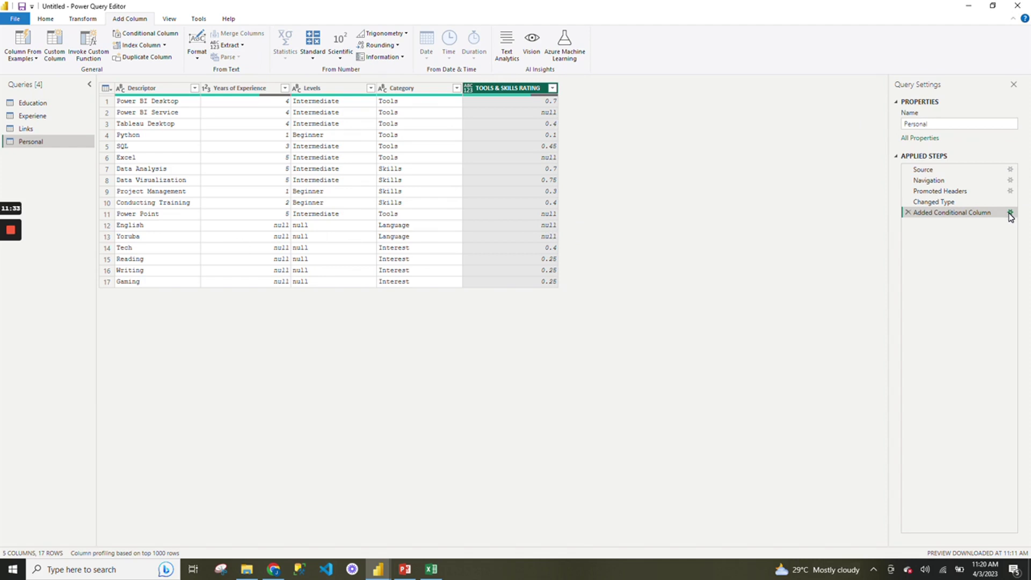
Change the conditional rule value EXCEL to Excel, matching the DATASET (6) workbook spelling.
left_click(1011, 213)
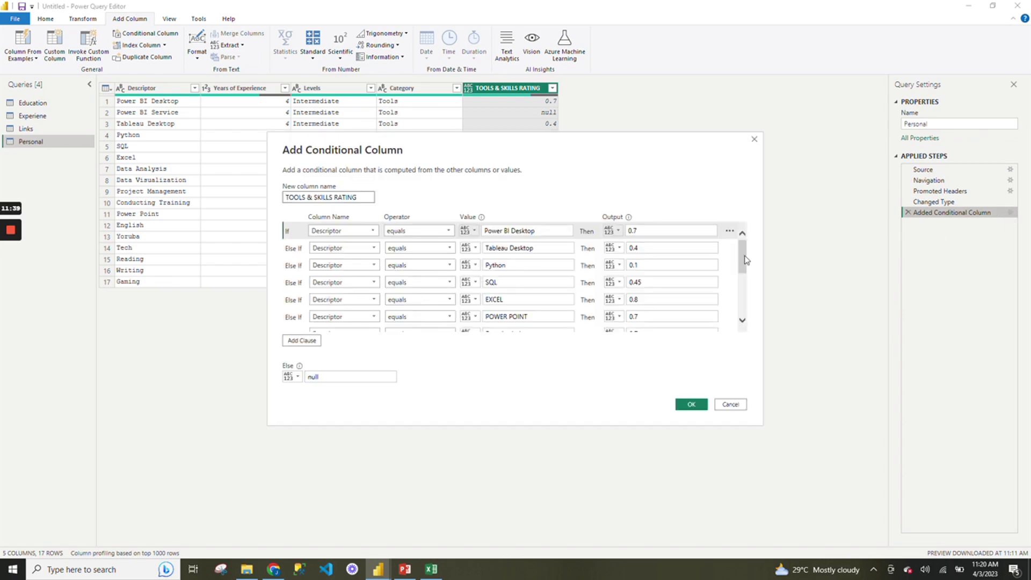
mouse_move(744, 261)
left_mouse_down()
mouse_move(747, 339)
mouse_move(740, 243)
left_mouse_up()
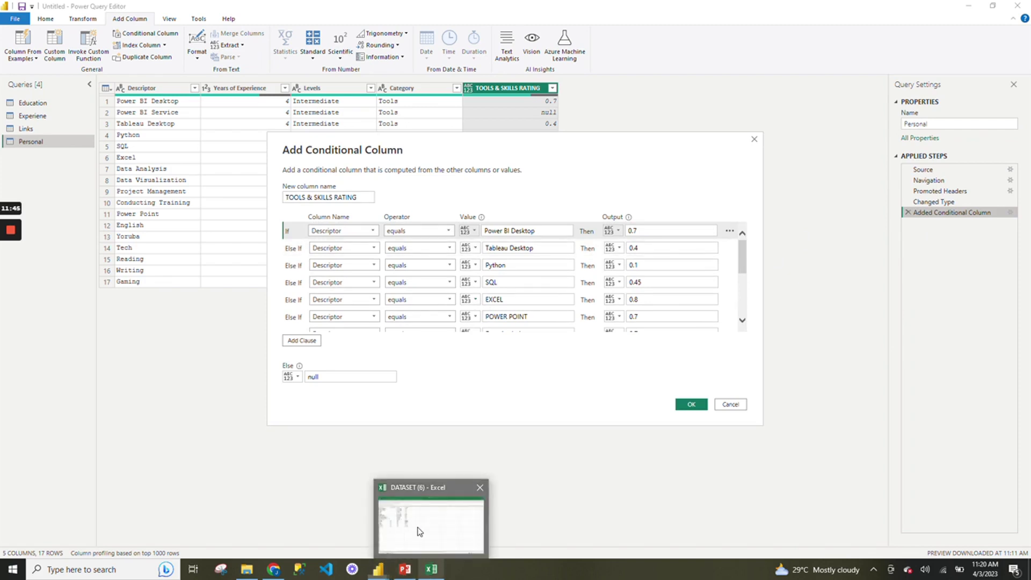
left_click(418, 531)
left_click(62, 170)
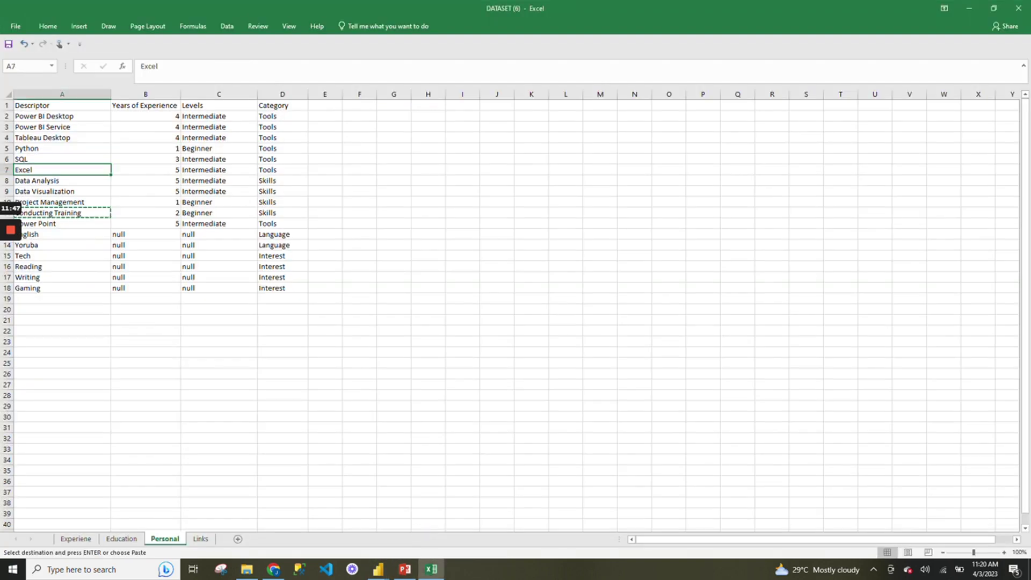
key("ctrl+c")
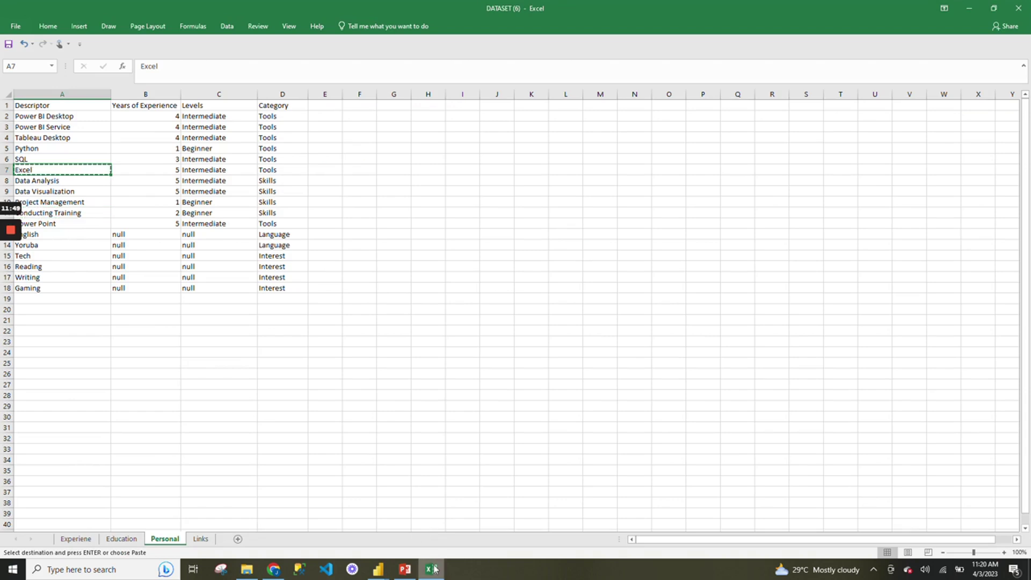
mouse_move(378, 569)
left_click(457, 532)
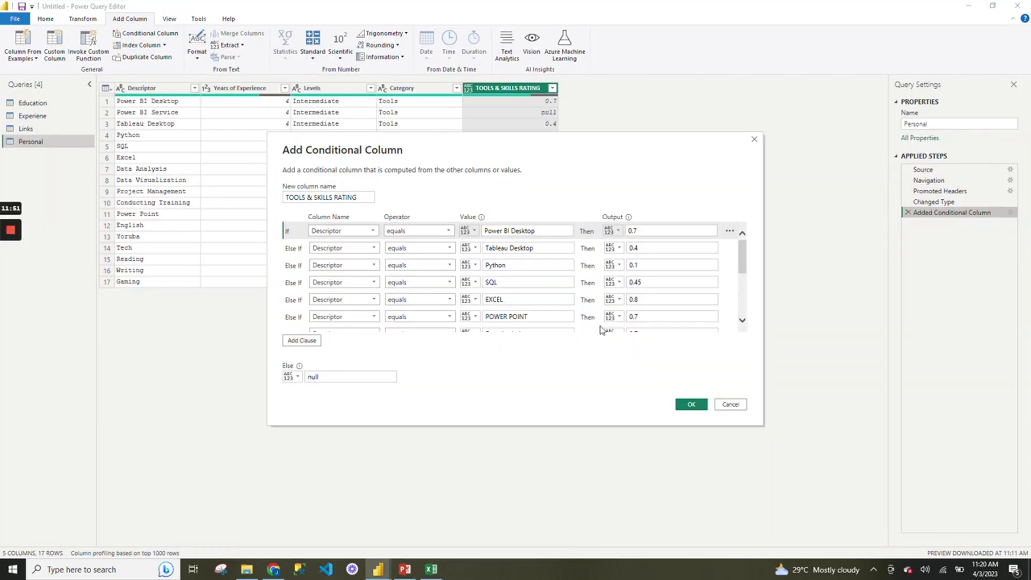
left_click(503, 299)
key("ctrl+a")
type("Excel")
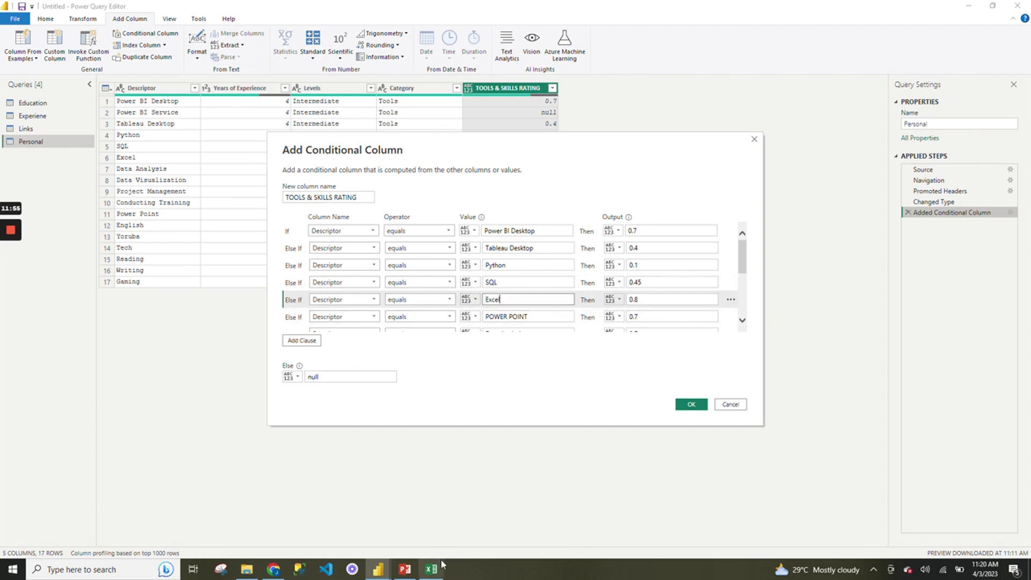
Replace the POWER POINT rule value with Power Point and confirm the corrected rules.
mouse_move(431, 569)
left_click(406, 513)
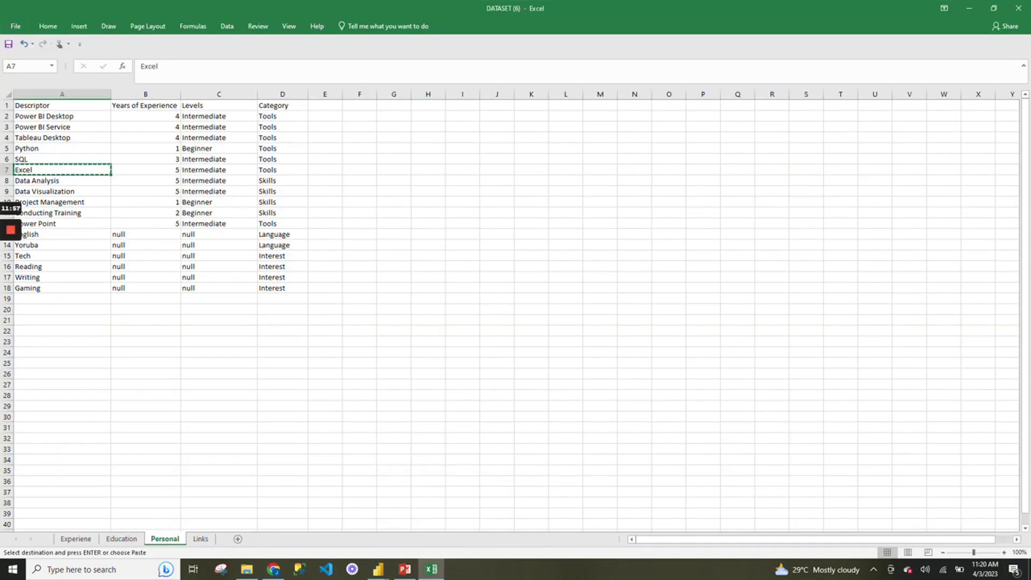
key("Down")
key("Down")
key("Down")
key("Down")
key("Down")
key("ctrl+c")
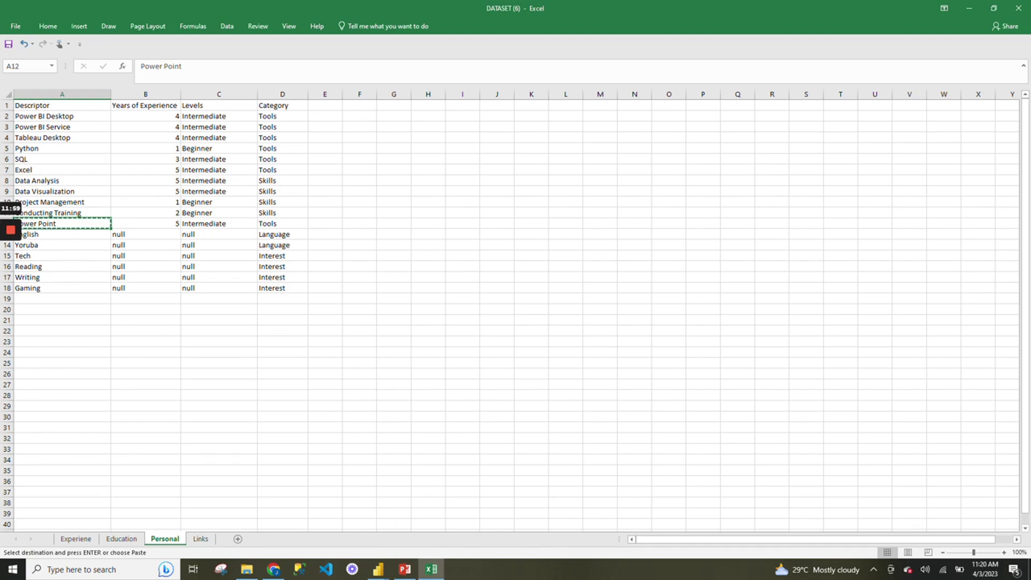
mouse_move(378, 569)
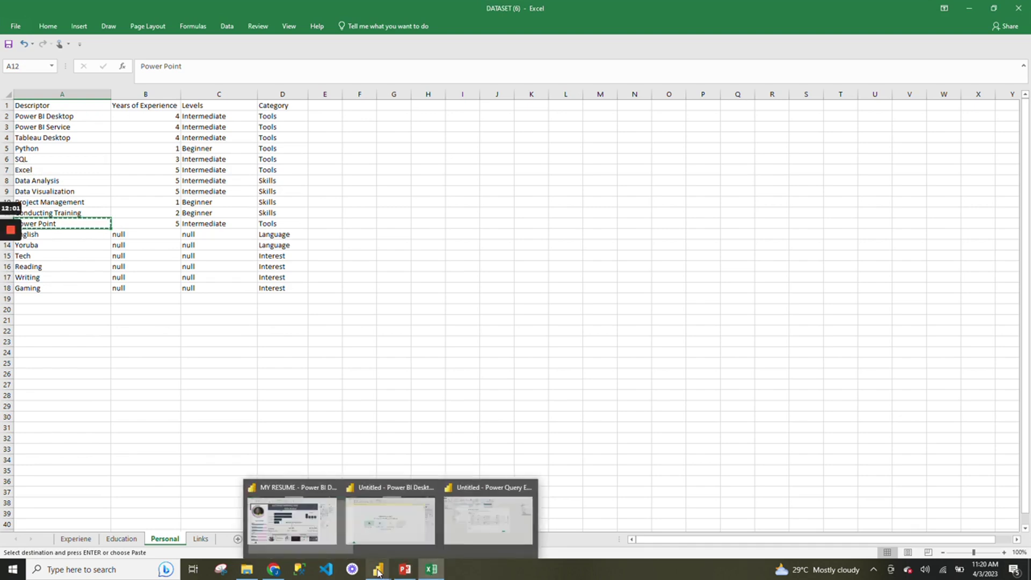
left_click(500, 524)
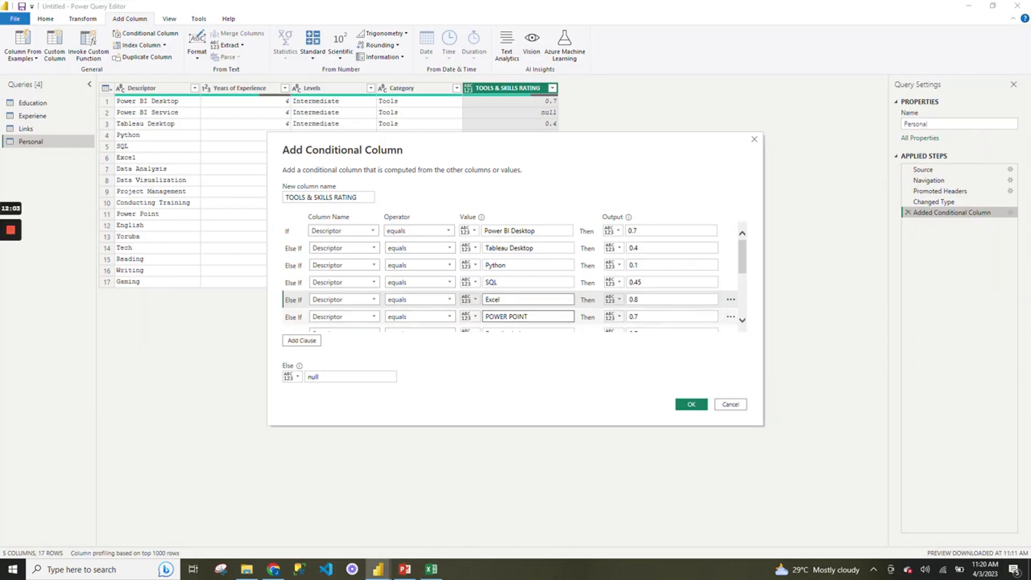
left_click_drag(534, 317, 469, 321)
key("ctrl+v")
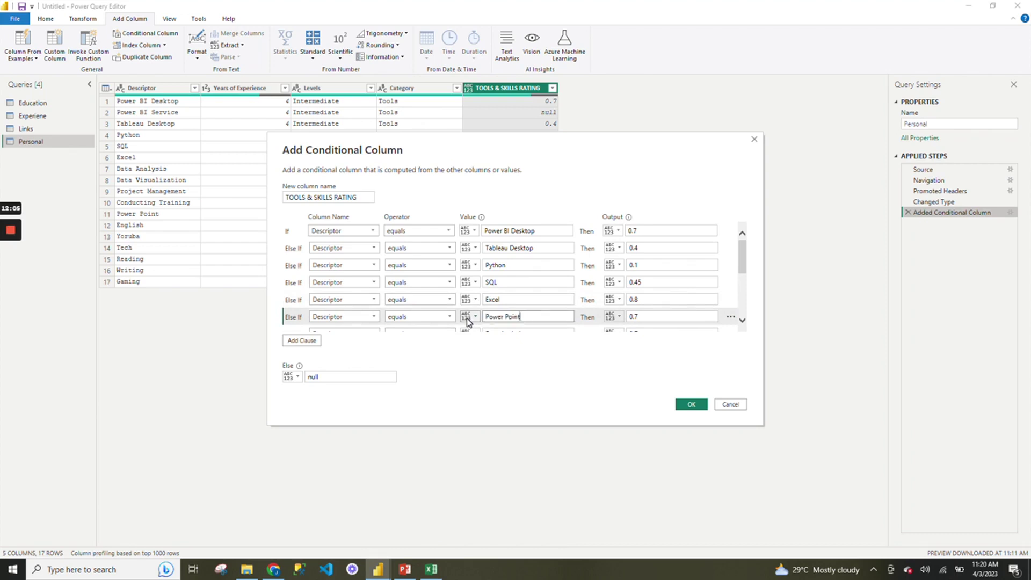
left_click(691, 404)
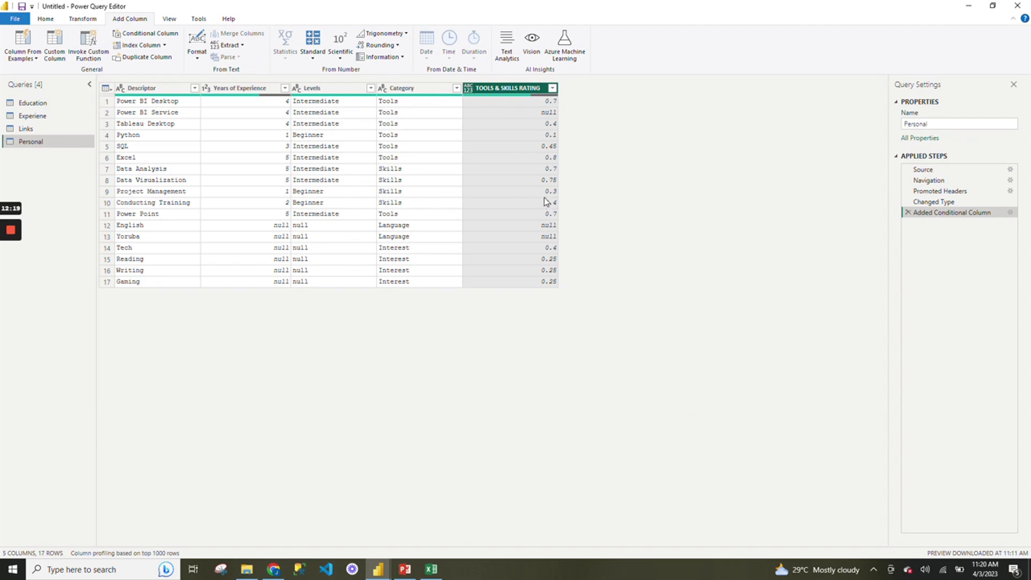
Set TOOLS & SKILLS RATING to the Percentage type and Close & Apply the query changes.
left_click(468, 89)
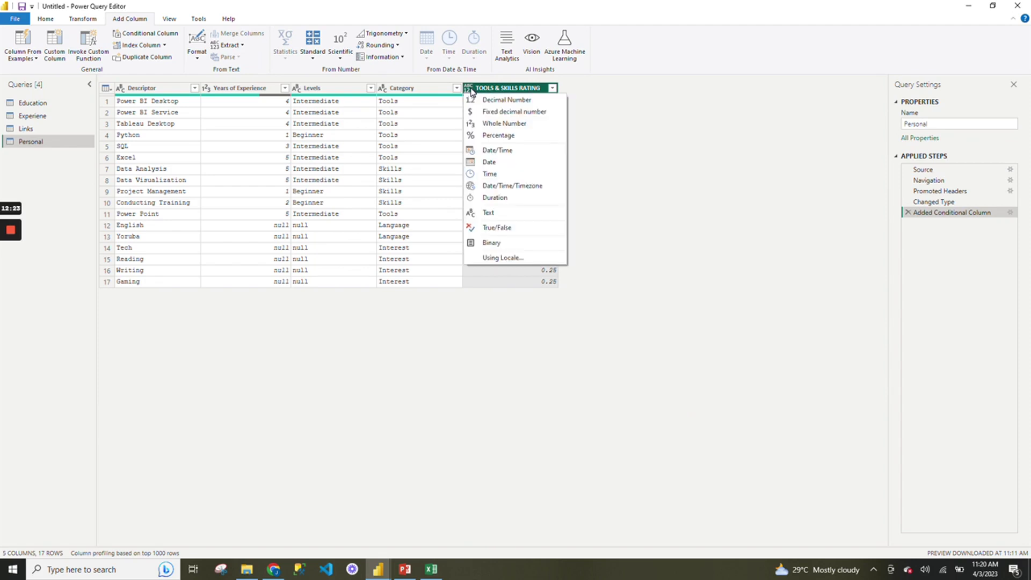
left_click(504, 141)
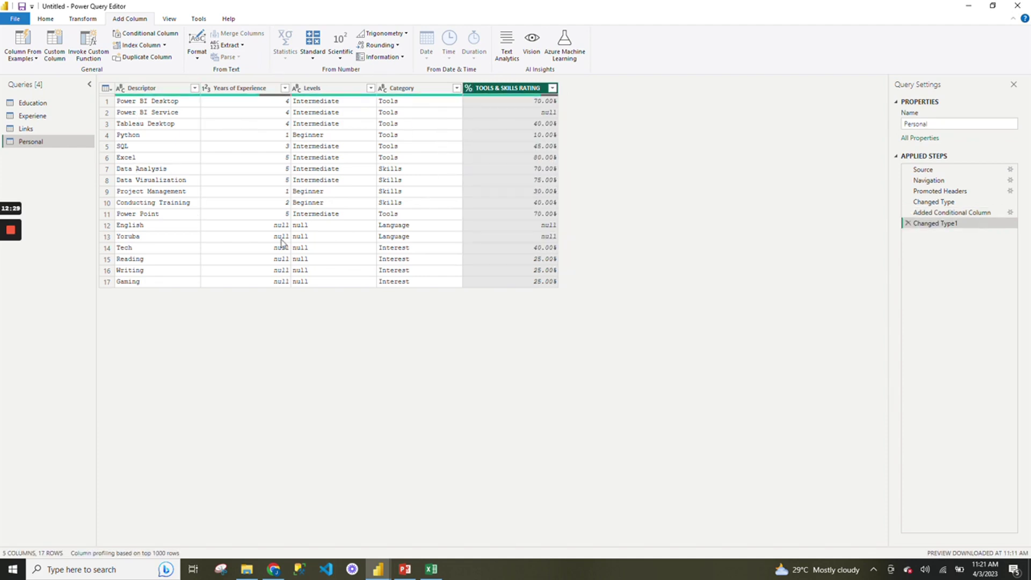
left_click(46, 19)
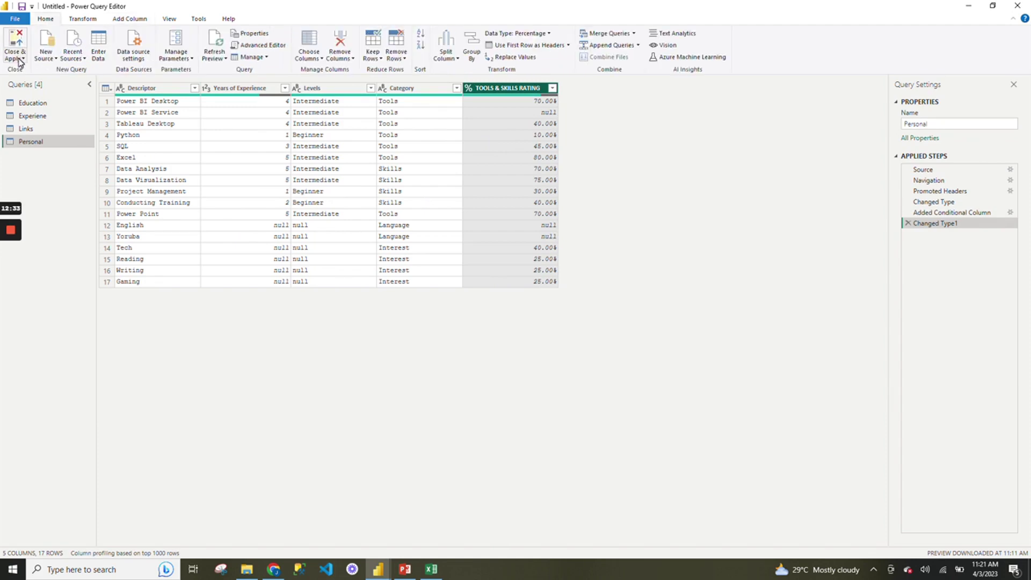
left_click(15, 56)
left_click(30, 70)
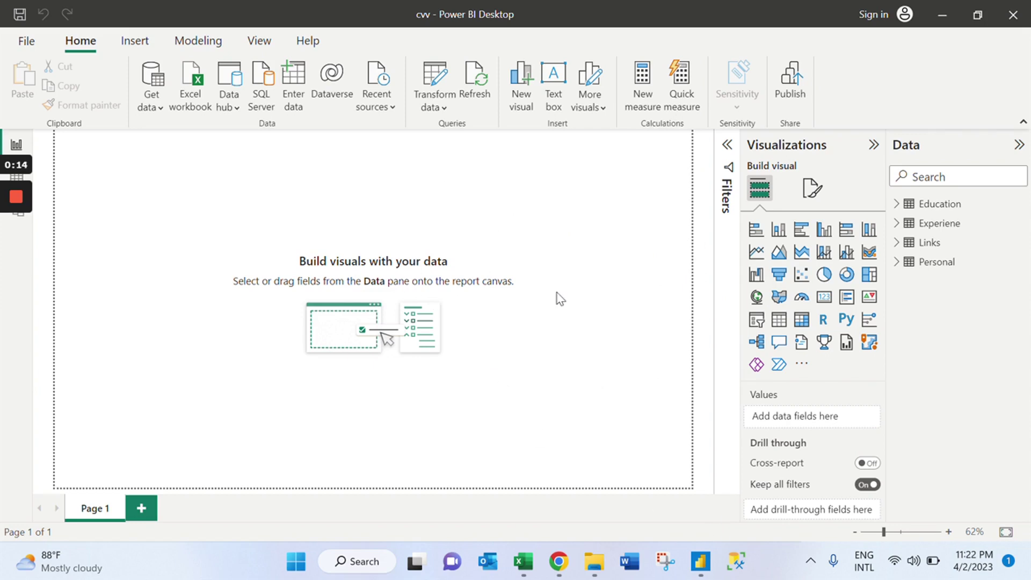
mouse_move(698, 558)
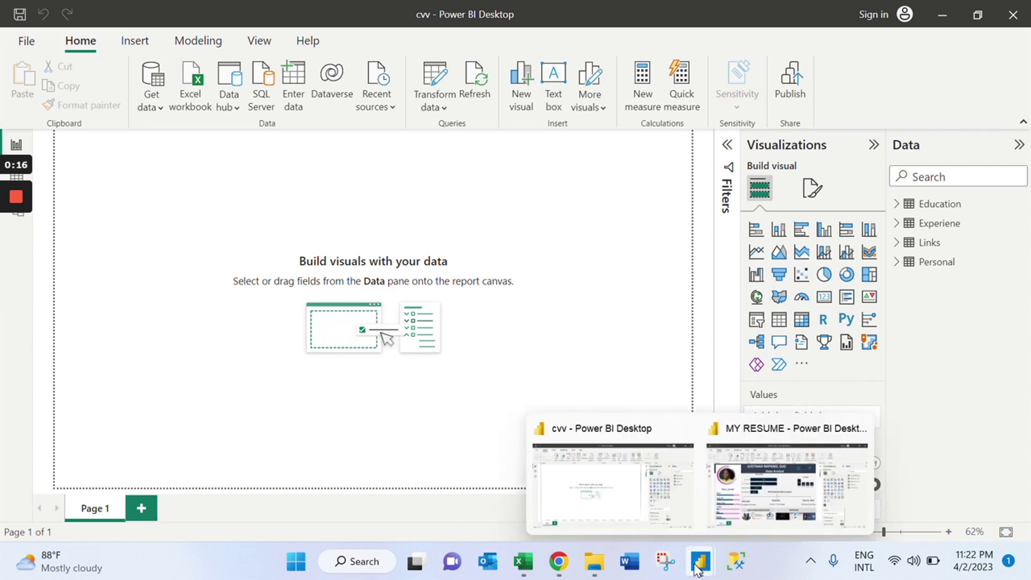
left_click(801, 478)
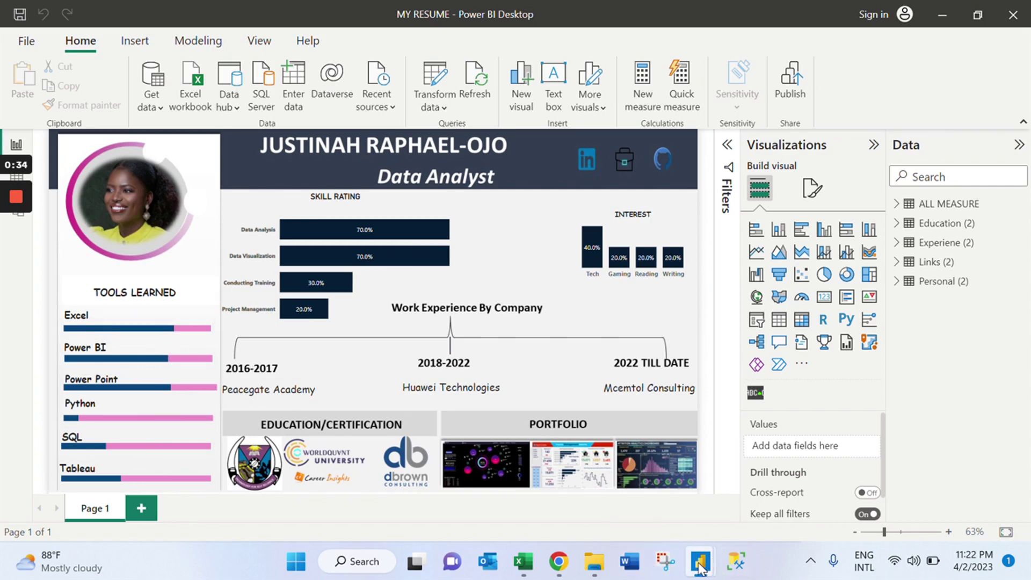
mouse_move(701, 564)
left_click(647, 503)
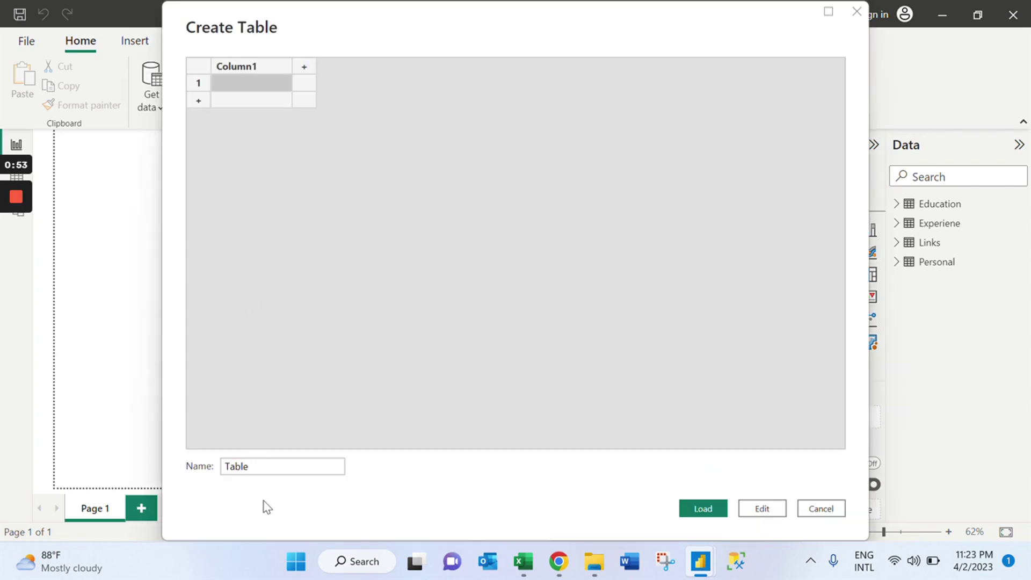
Name the new table 'All Measure', load it, and expand it to show Column1.
left_click(267, 466)
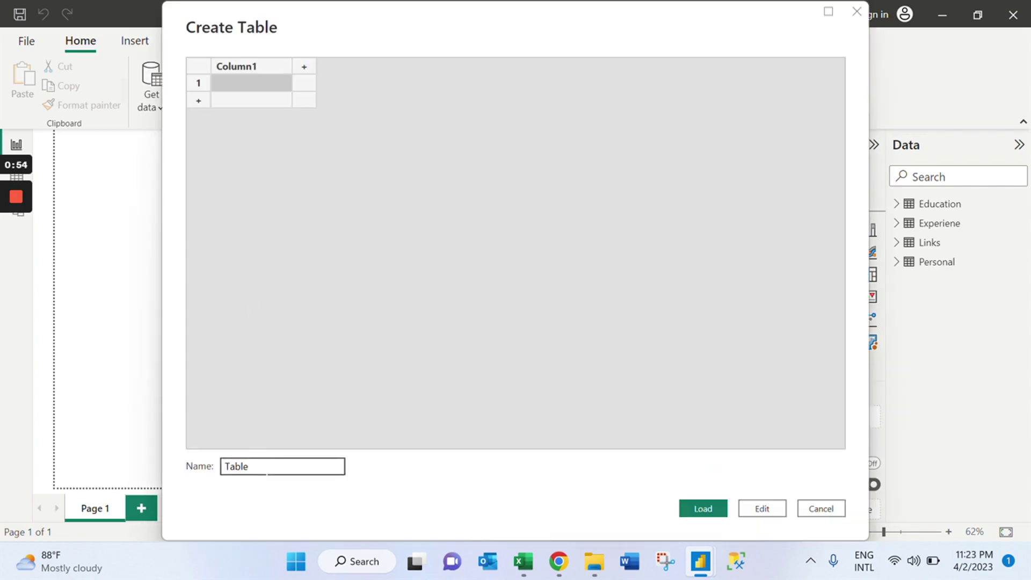
left_click_drag(246, 466, 221, 466)
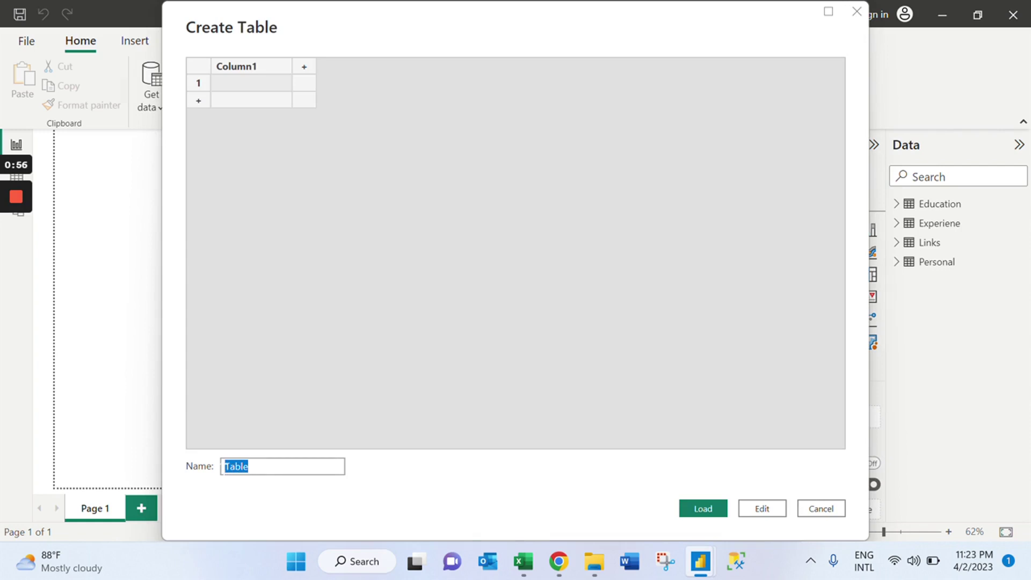
key("BackSpace")
type("All Me")
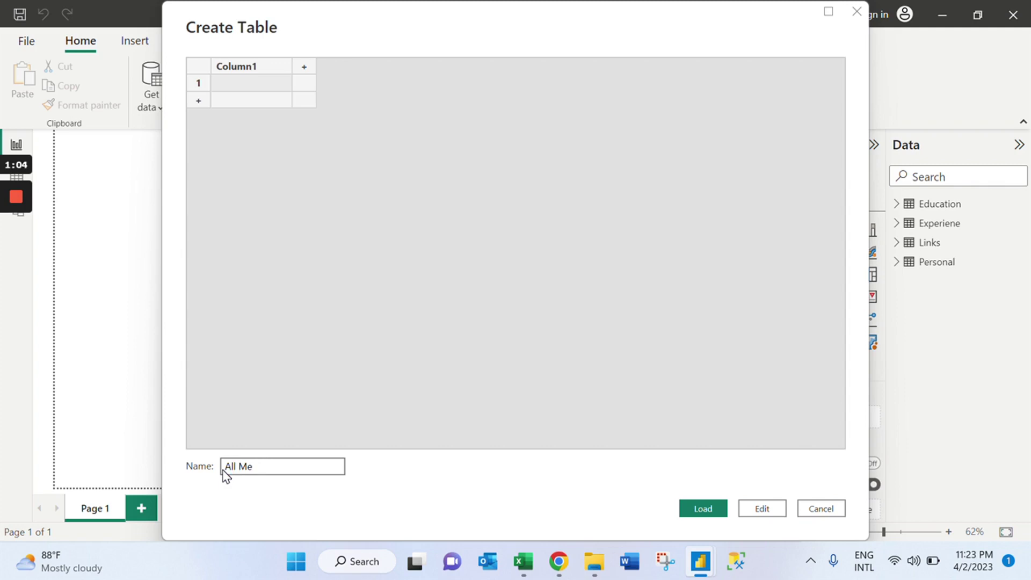
type("asure")
left_click(717, 513)
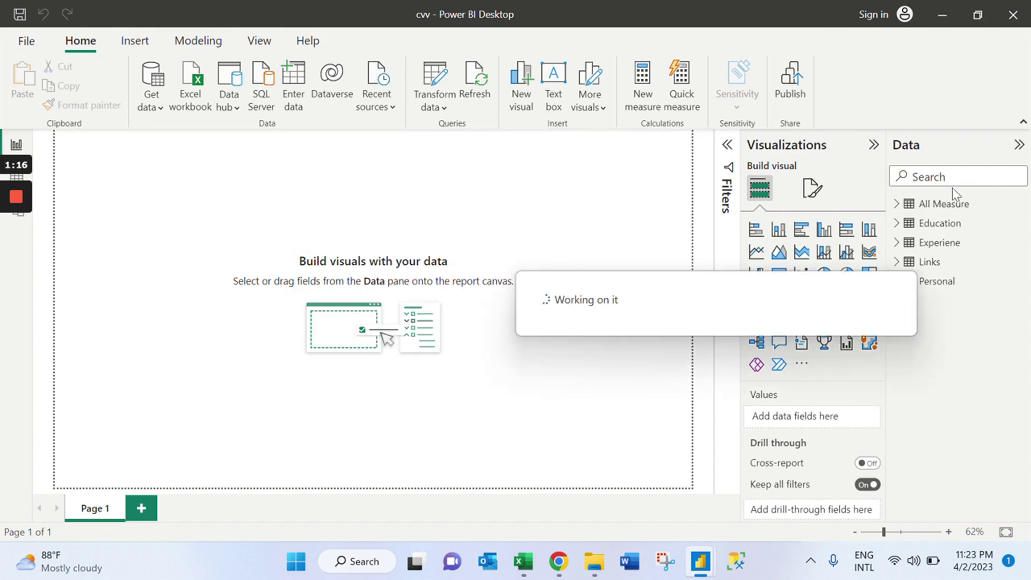
left_click(897, 207)
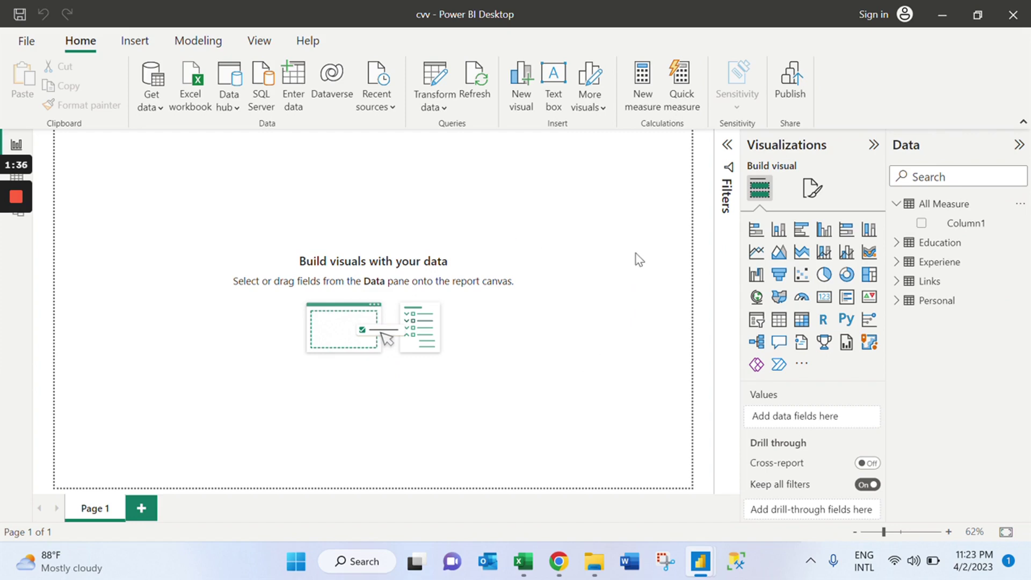
Create a measure Full % = 1 in All Measure, formatted as a percentage.
left_click(907, 205)
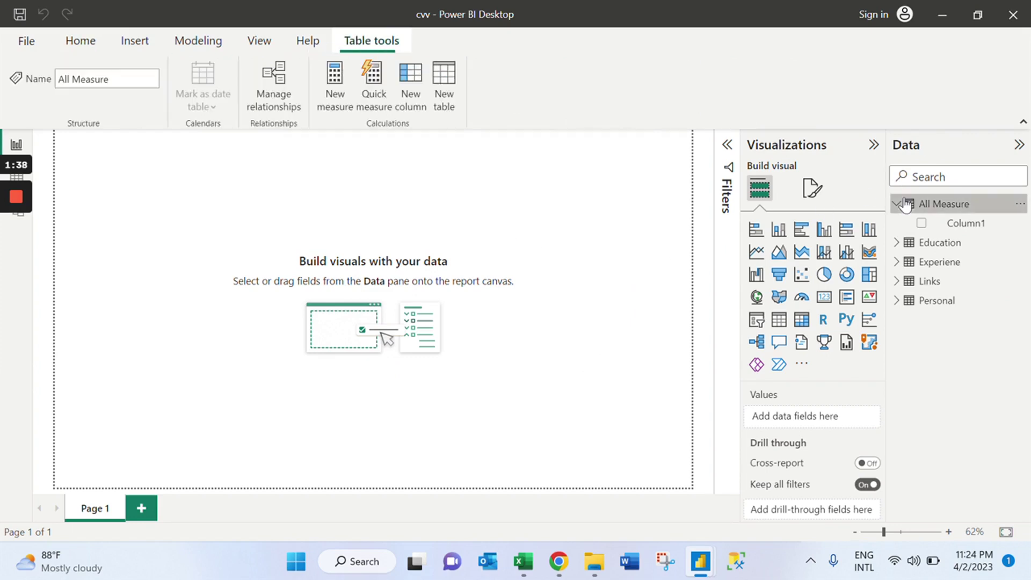
right_click(906, 205)
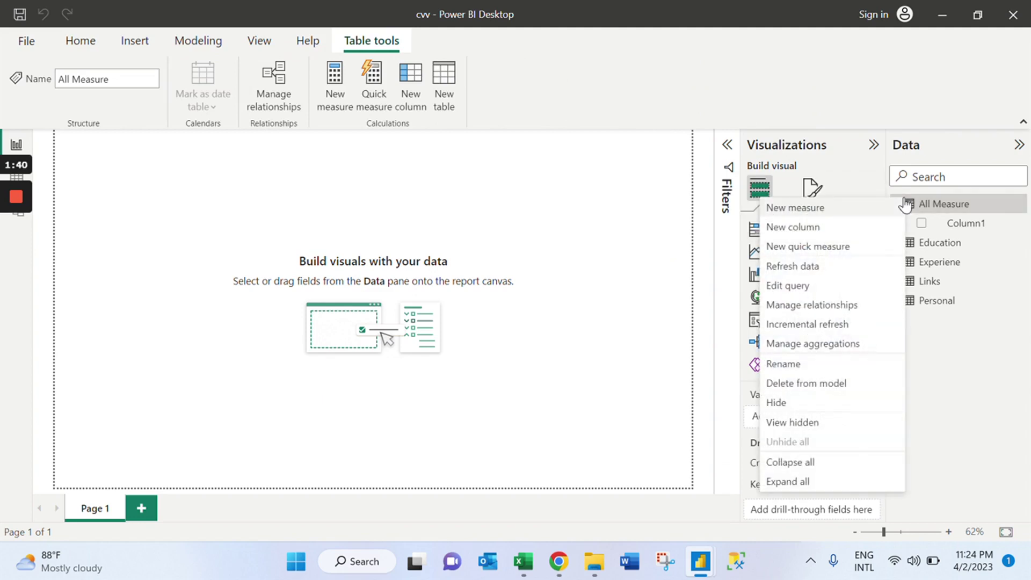
left_click(859, 209)
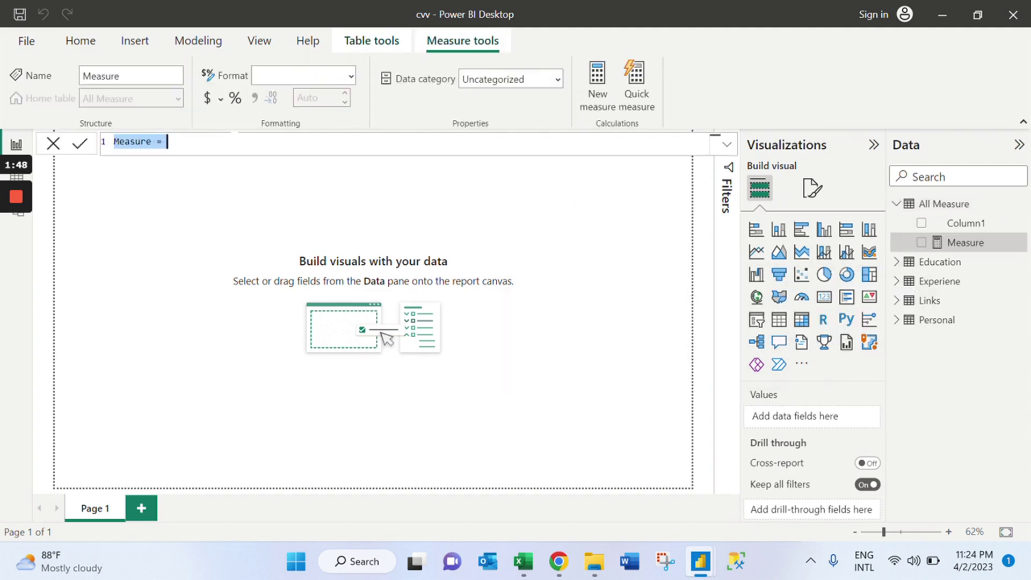
type("f")
key("BackSpace")
type("Full ")
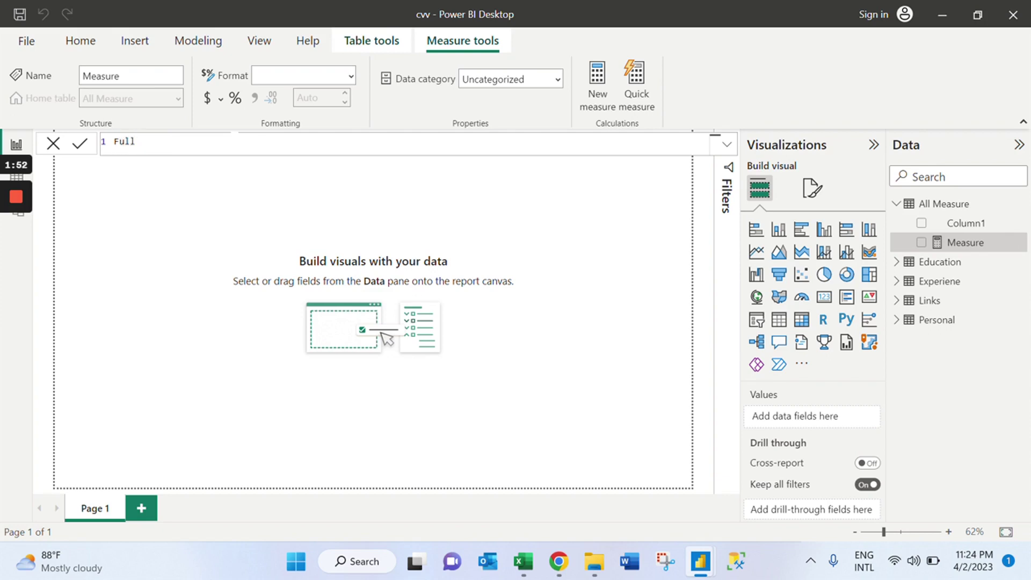
type("% = 1")
left_click(81, 145)
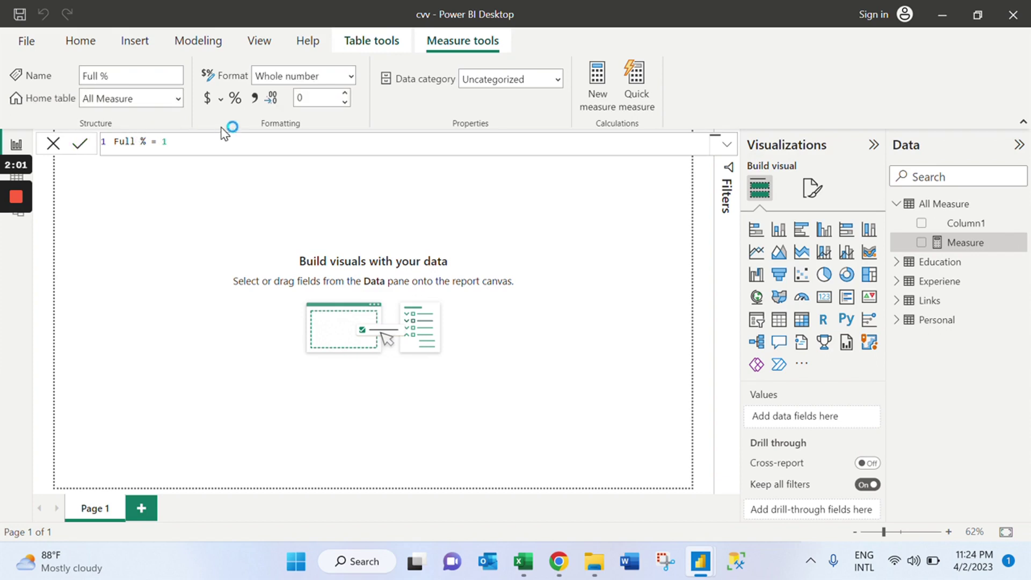
left_click(236, 100)
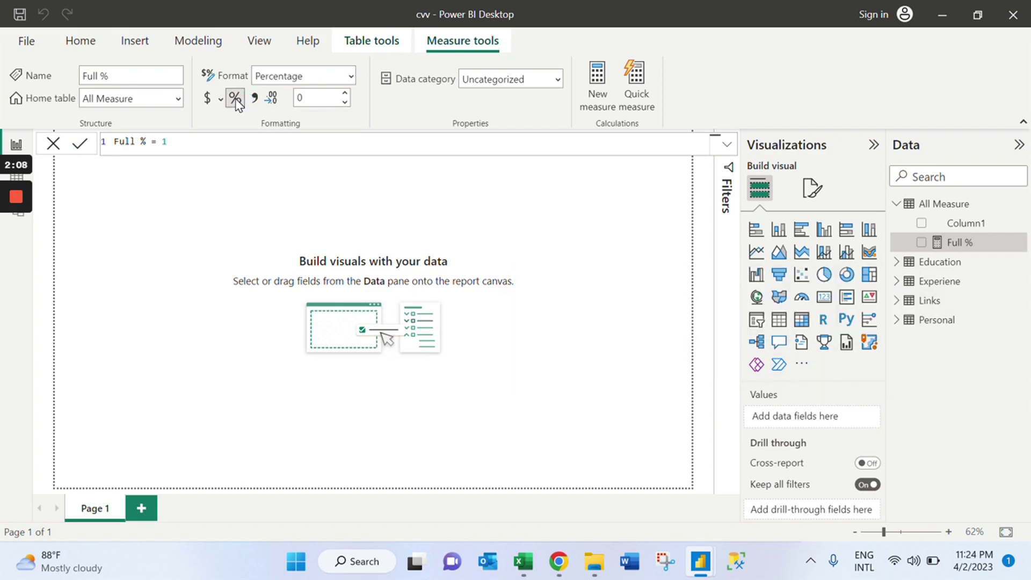
Preview Full % as 100% in a resized card, then remove the card.
left_click(360, 214)
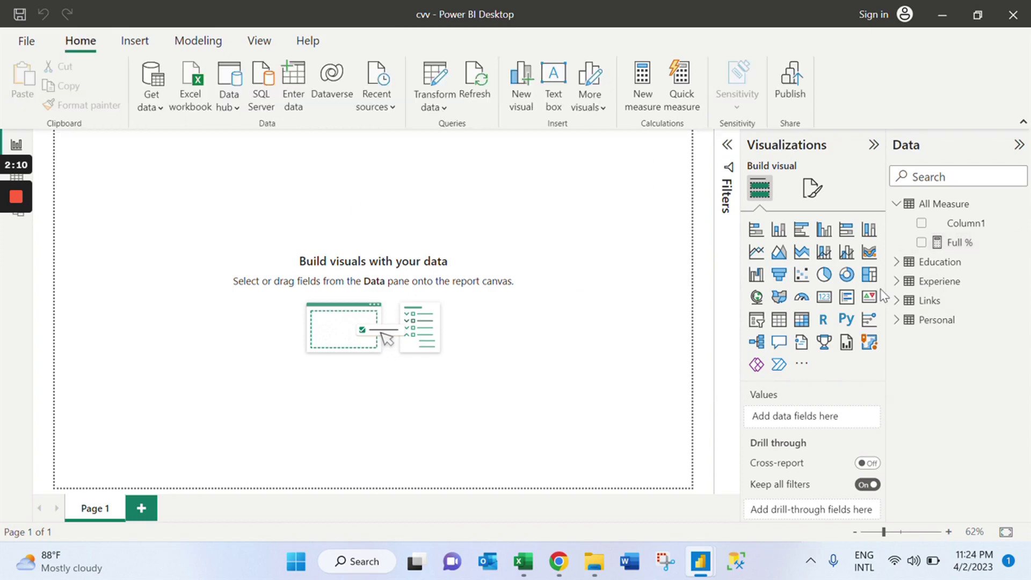
left_click(823, 301)
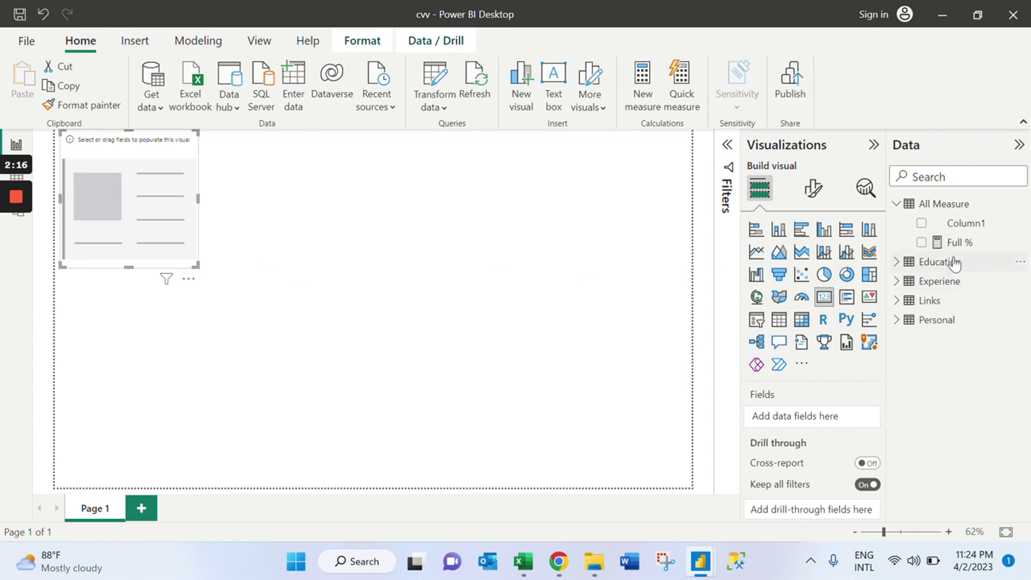
left_click(919, 241)
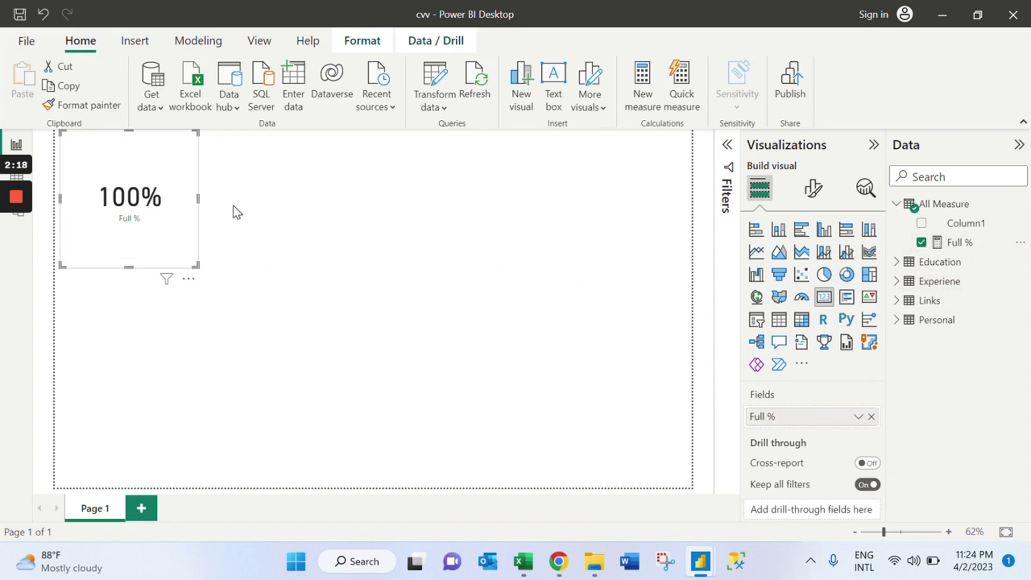
left_click_drag(194, 265, 235, 253)
left_click(238, 264)
left_click(293, 299)
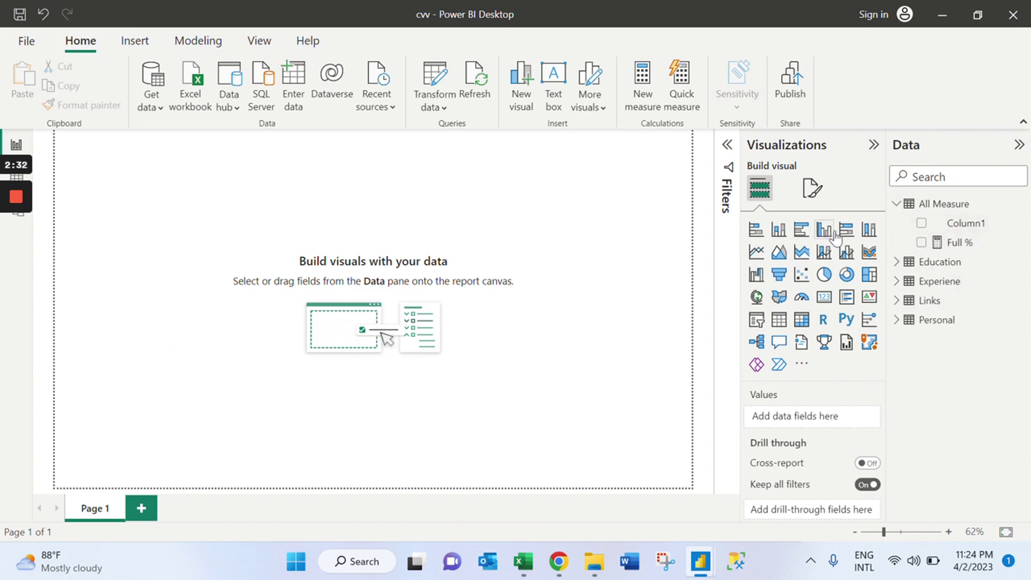
Create a new measure in All Measure named Excel Rating.
right_click(911, 209)
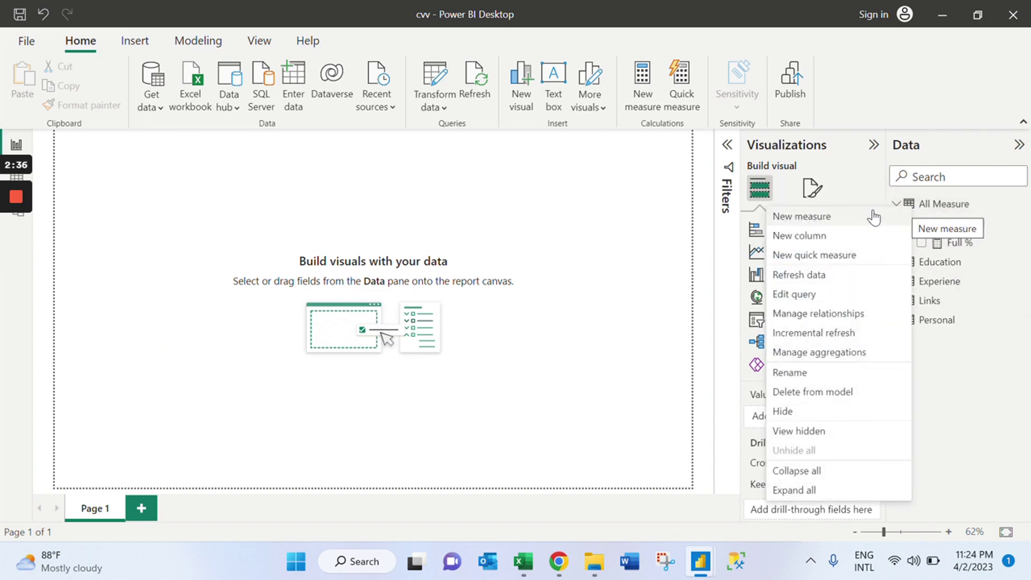
left_click(860, 220)
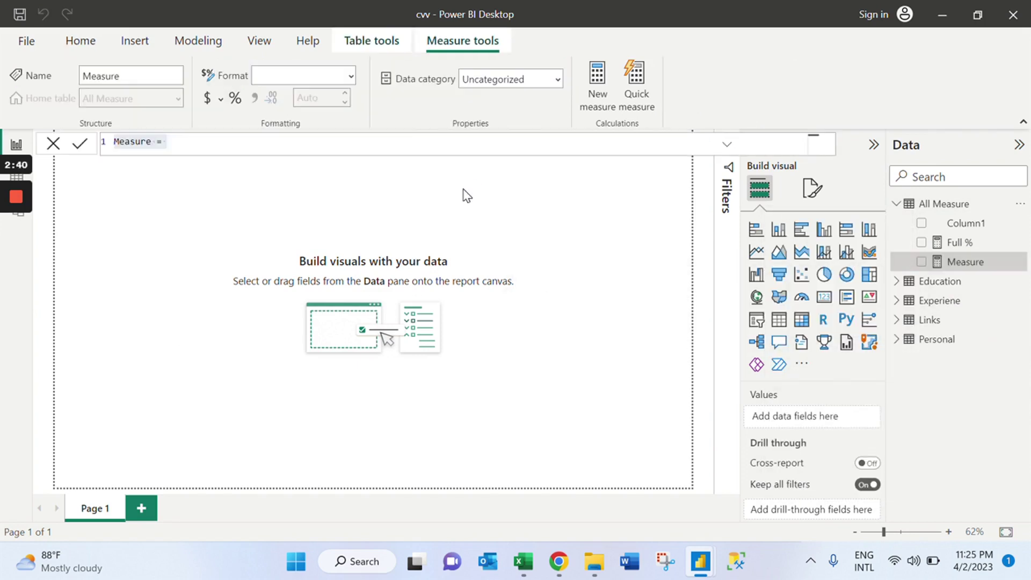
type("E")
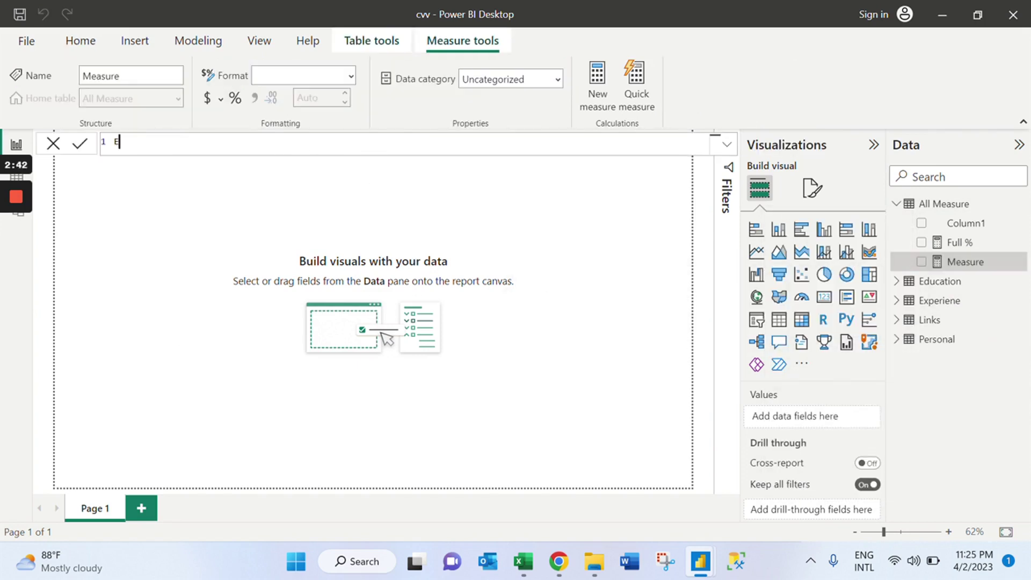
type("xcel Rating = ca")
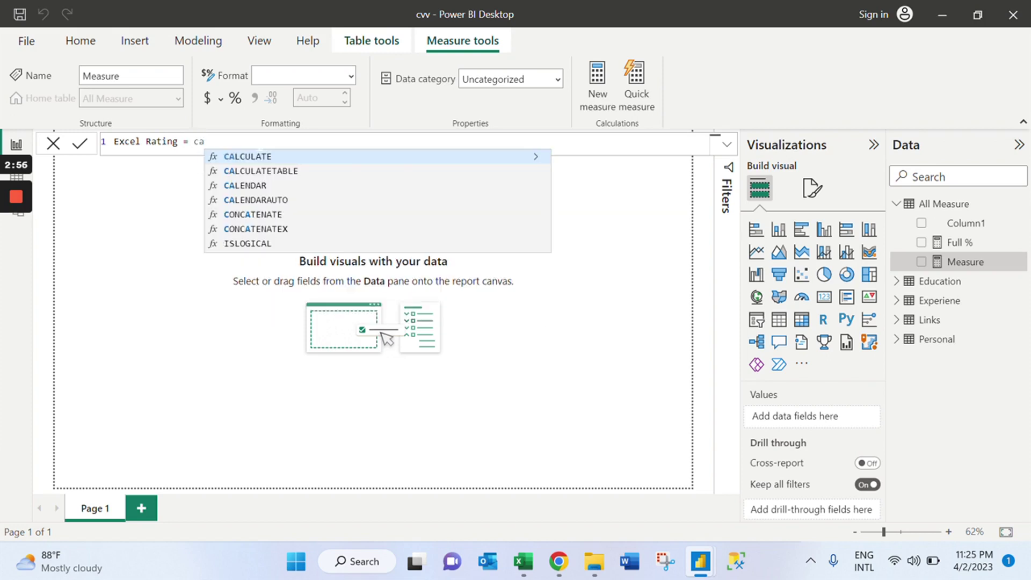
Write CALCULATE(SUM(Personal[TOOLS & SKILLS RATING]), and begin a FILTER argument.
left_click(261, 158)
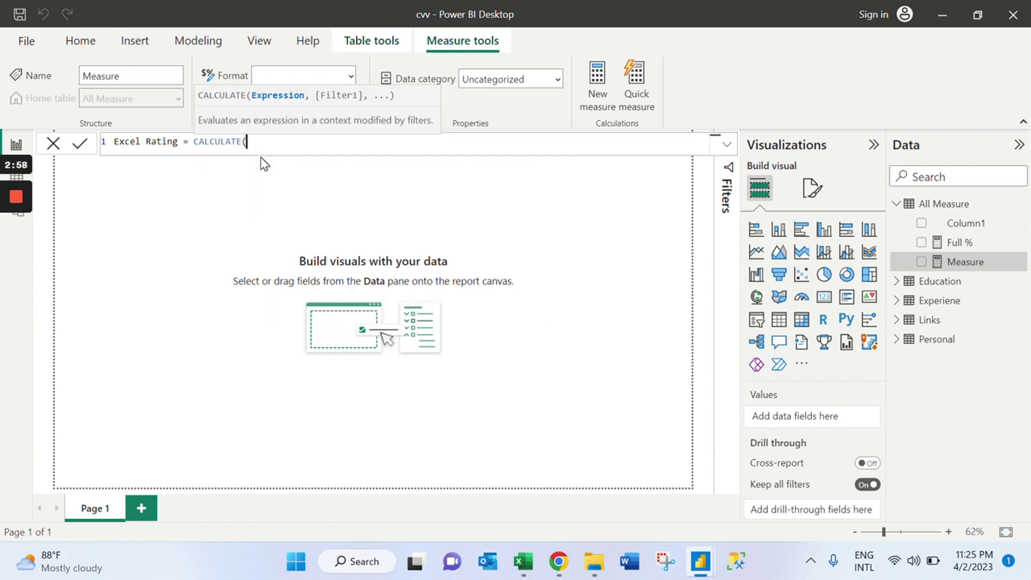
type("sum")
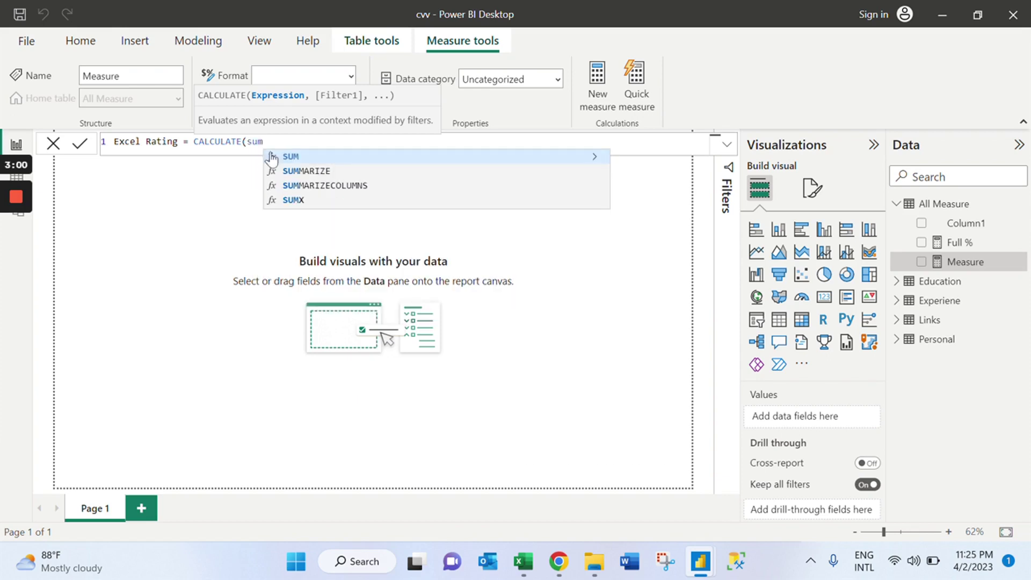
left_click(271, 157)
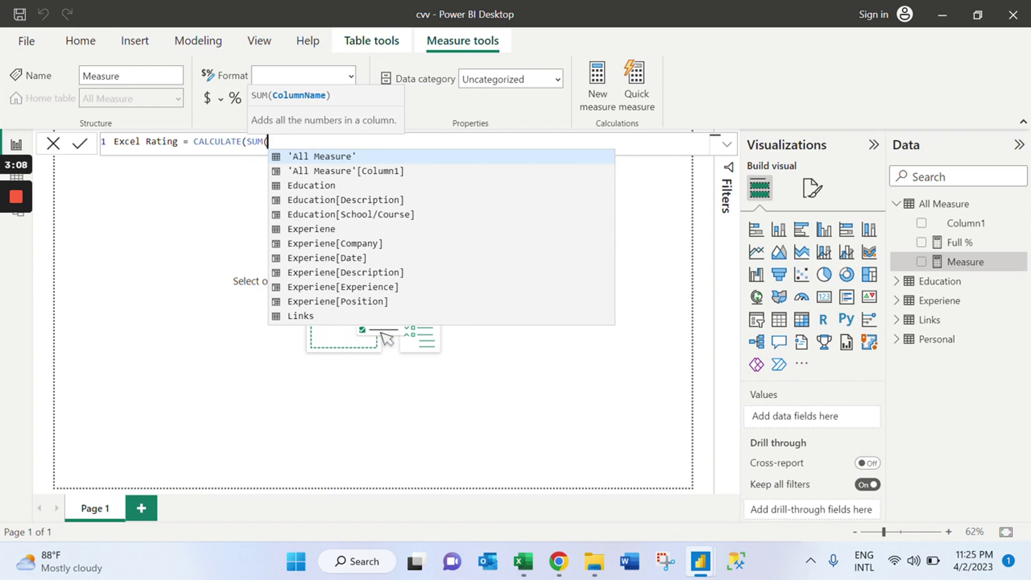
type("to")
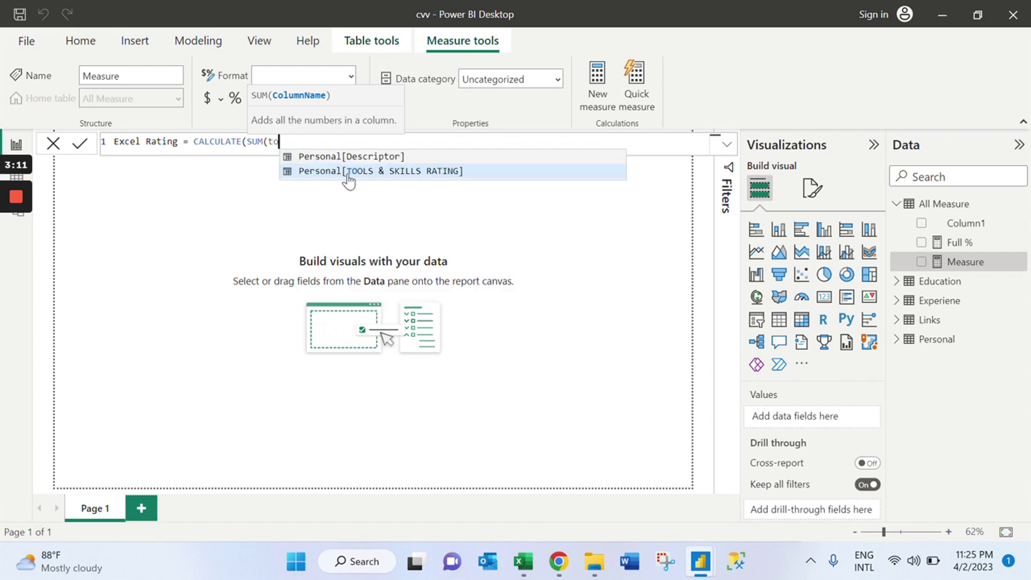
left_click(348, 178)
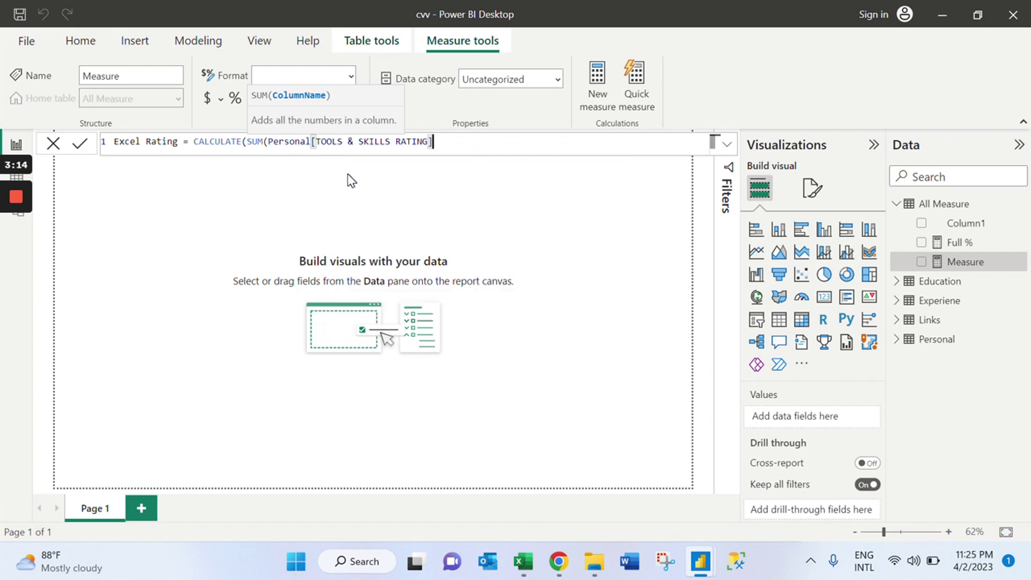
type(")")
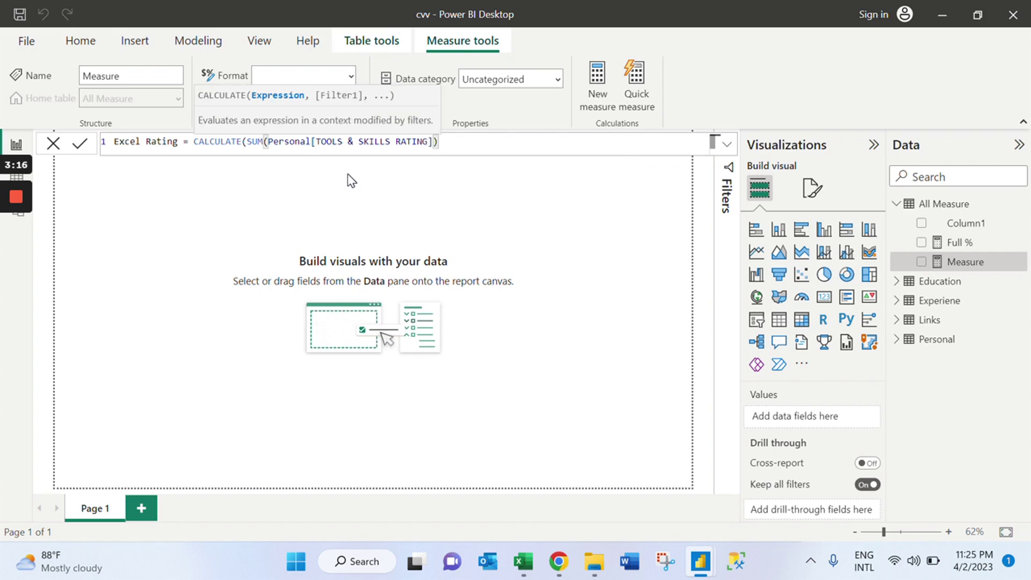
type(", fi")
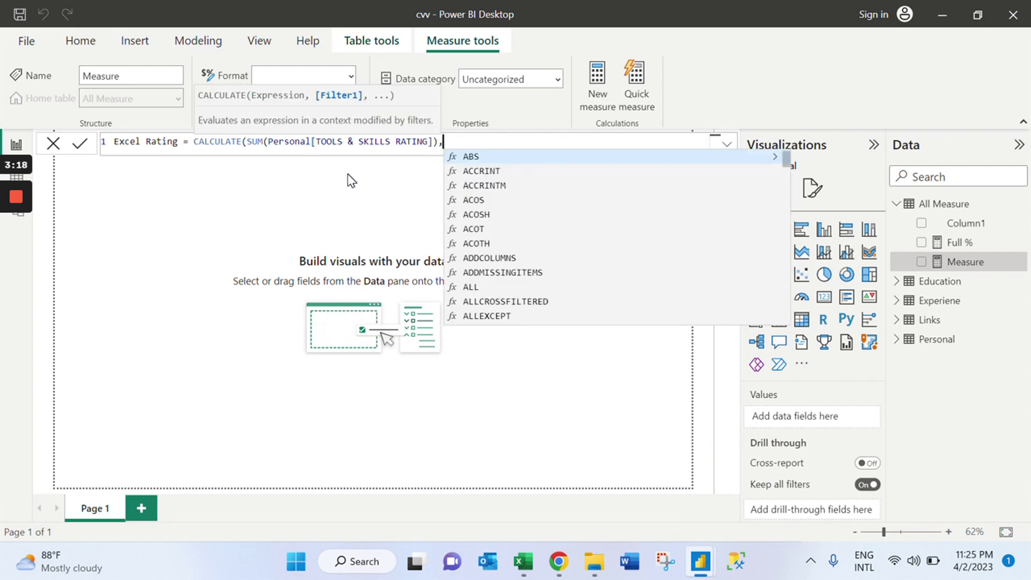
type("l")
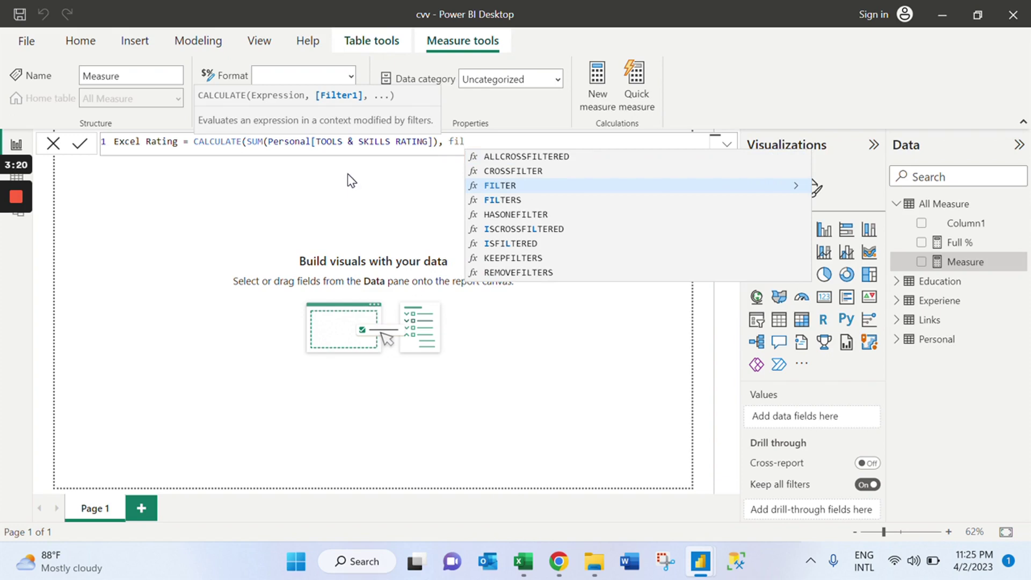
Add FILTER(Personal, Personal[Descriptor]="Excel") and close the Excel Rating formula's parentheses.
left_click(502, 190)
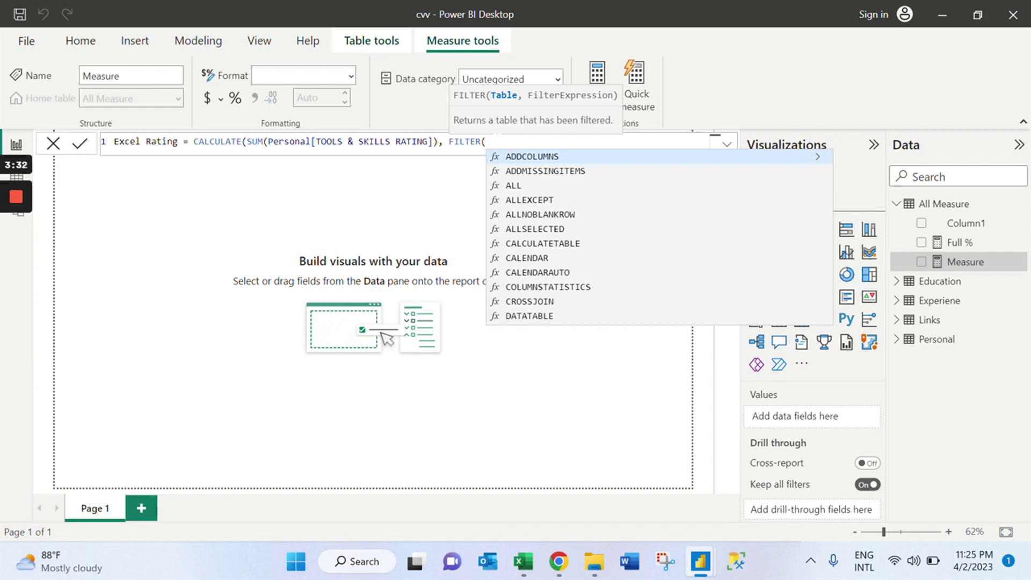
type("ta")
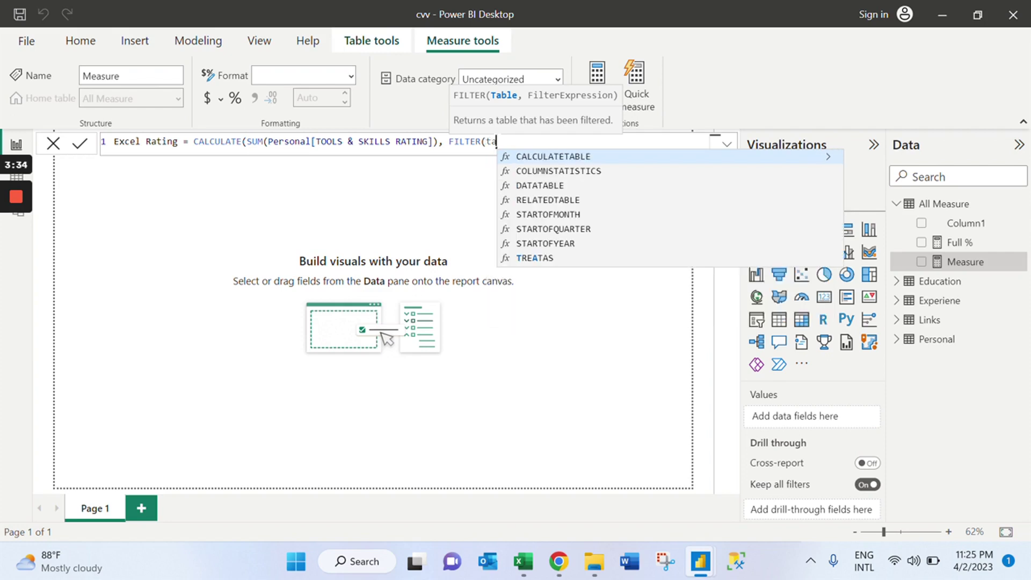
key("BackSpace")
key("BackSpace")
type("per")
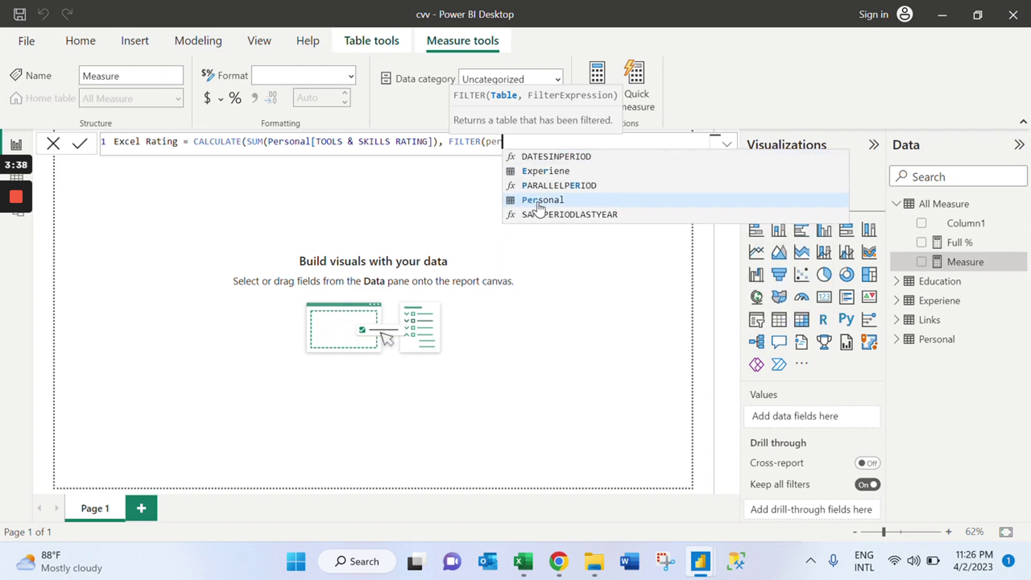
left_click(537, 202)
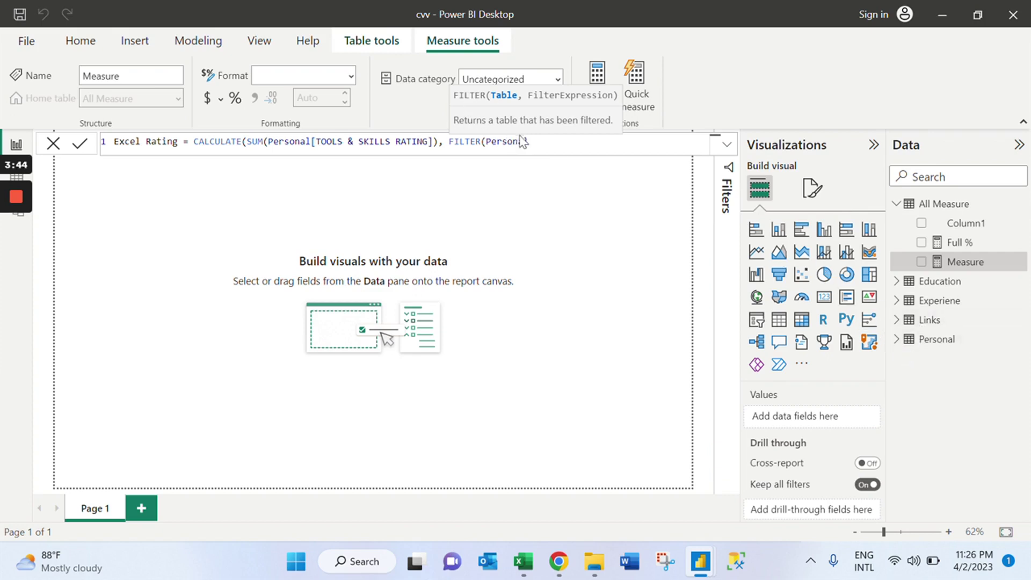
type(", de")
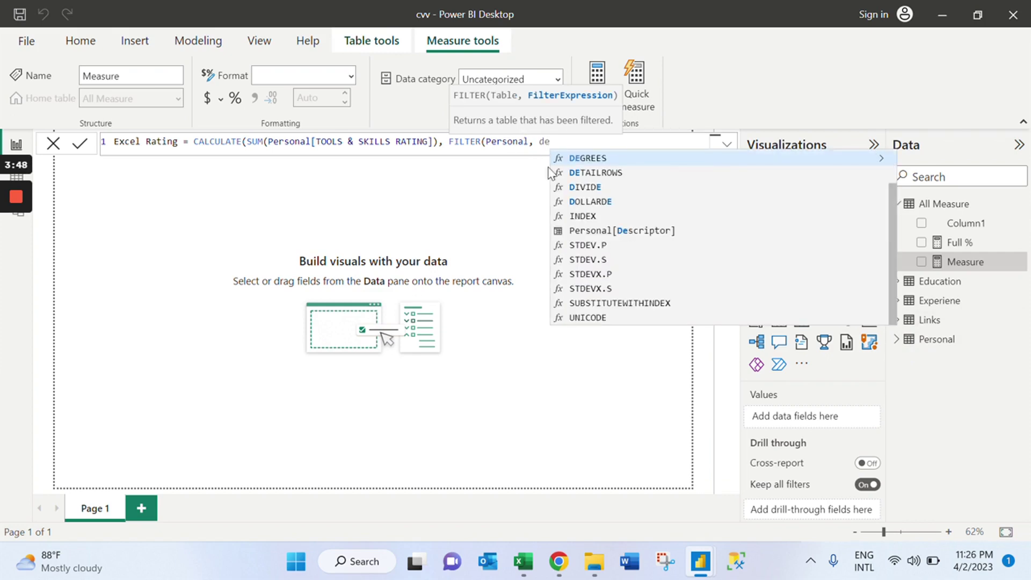
left_click(613, 232)
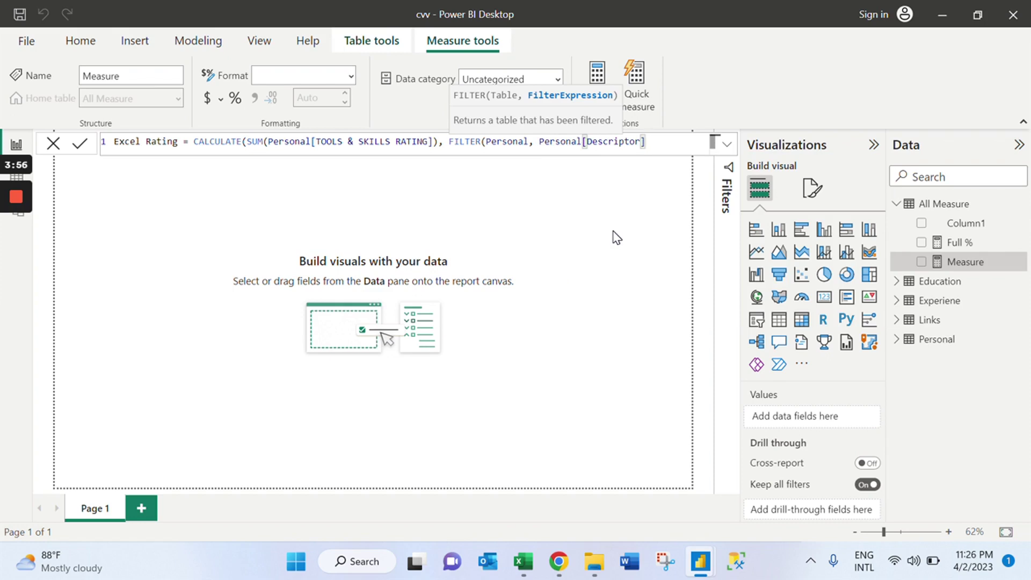
type("=")
type(" \"\"")
key("BackSpace")
type("Excel")
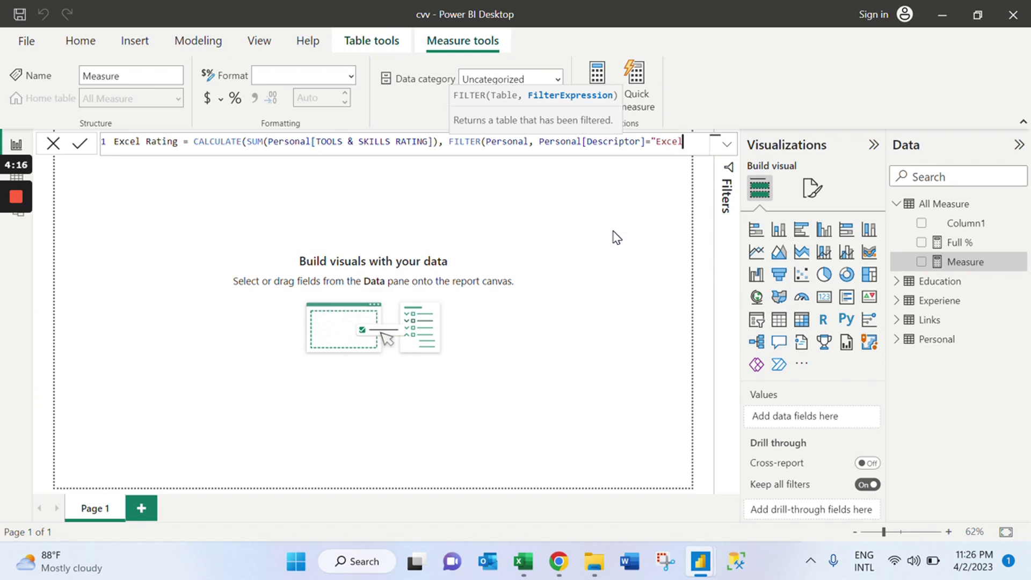
type("\"))")
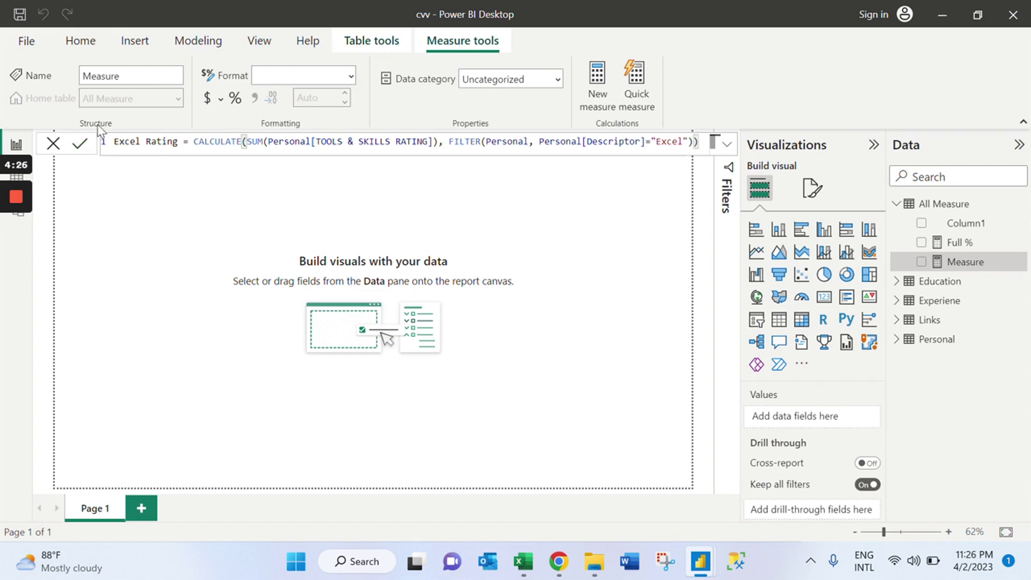
Commit Excel Rating and format it as a percentage with 0 decimal places.
left_click(79, 144)
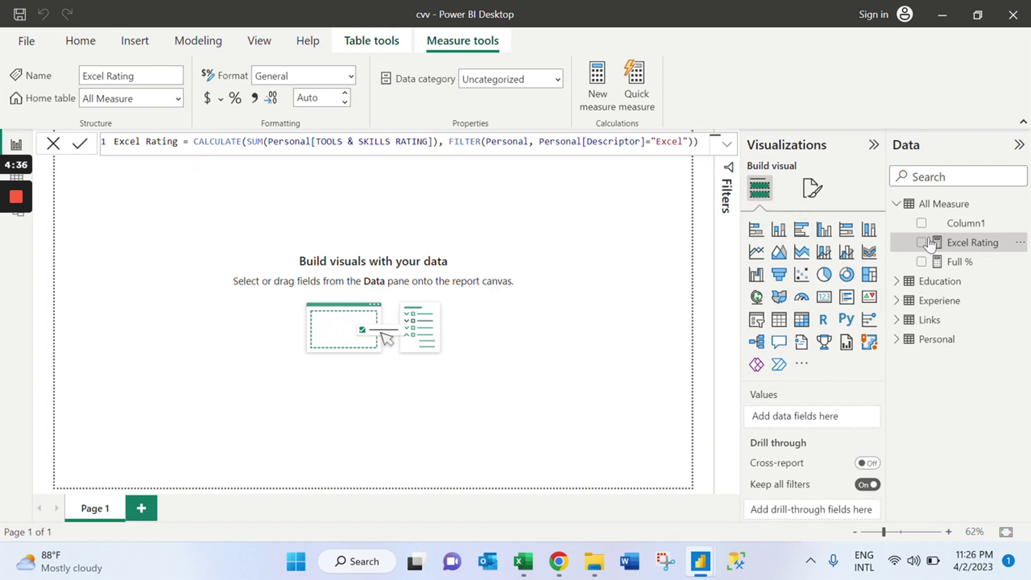
left_click(235, 99)
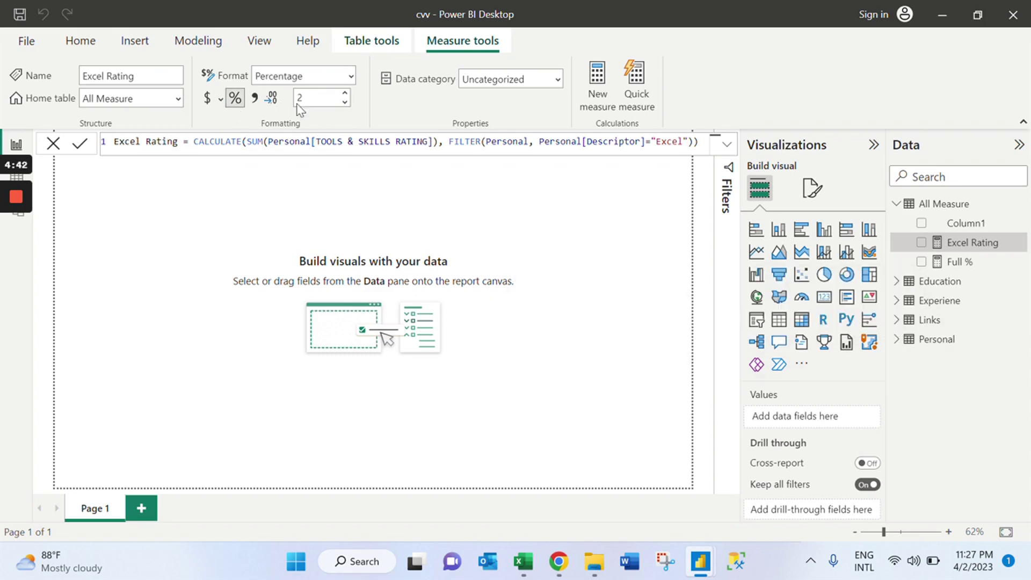
left_click(344, 103)
left_click(345, 103)
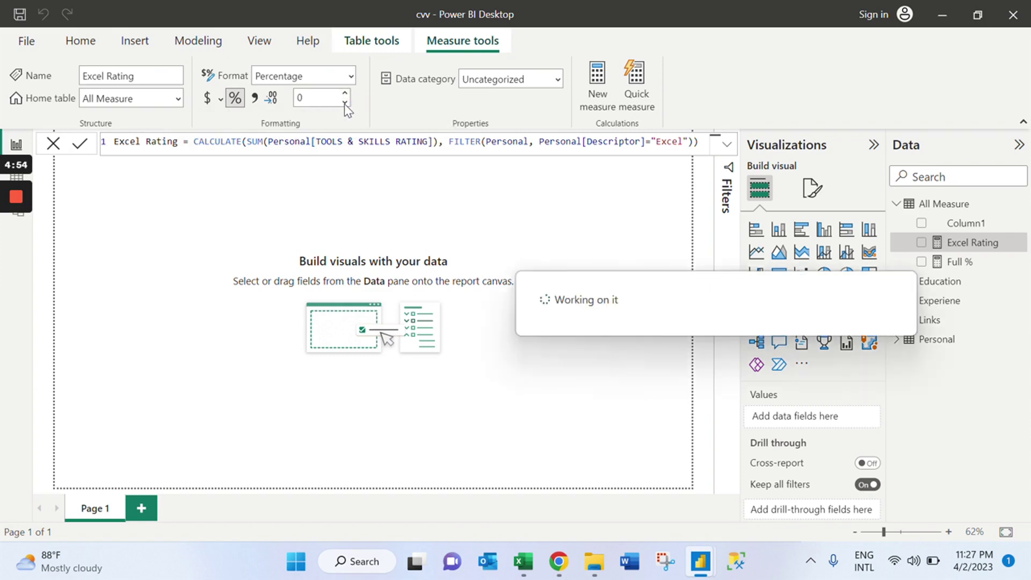
left_click(436, 199)
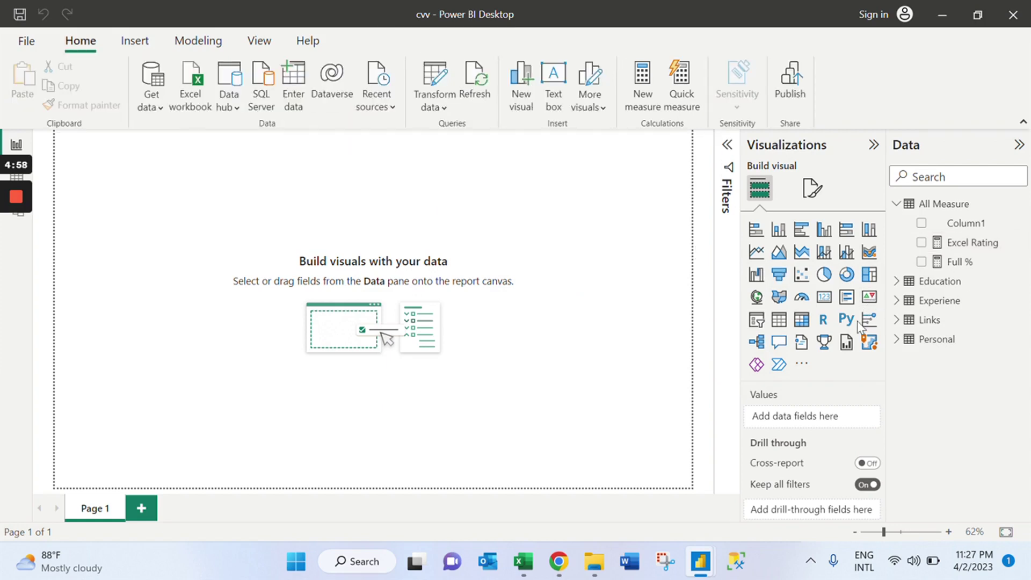
Show Excel Rating in a card, convert it to a stacked bar chart, and make it short and wide.
left_click(832, 303)
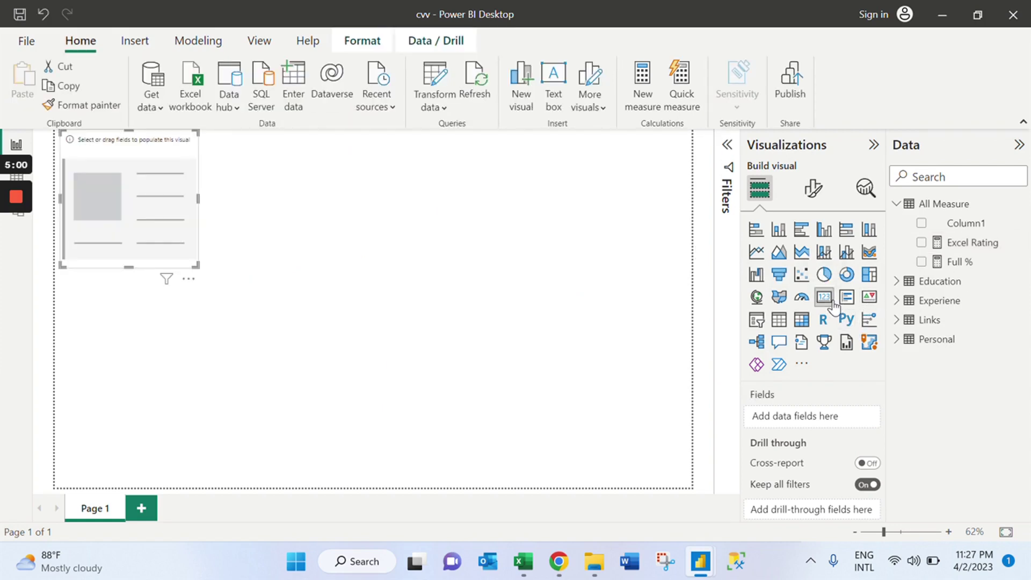
left_click(922, 243)
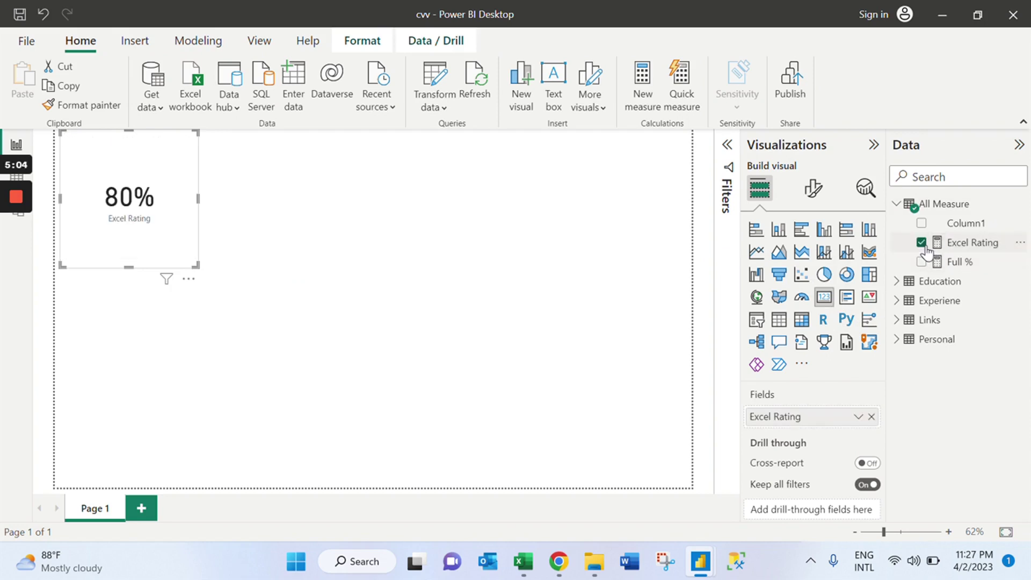
left_click(756, 231)
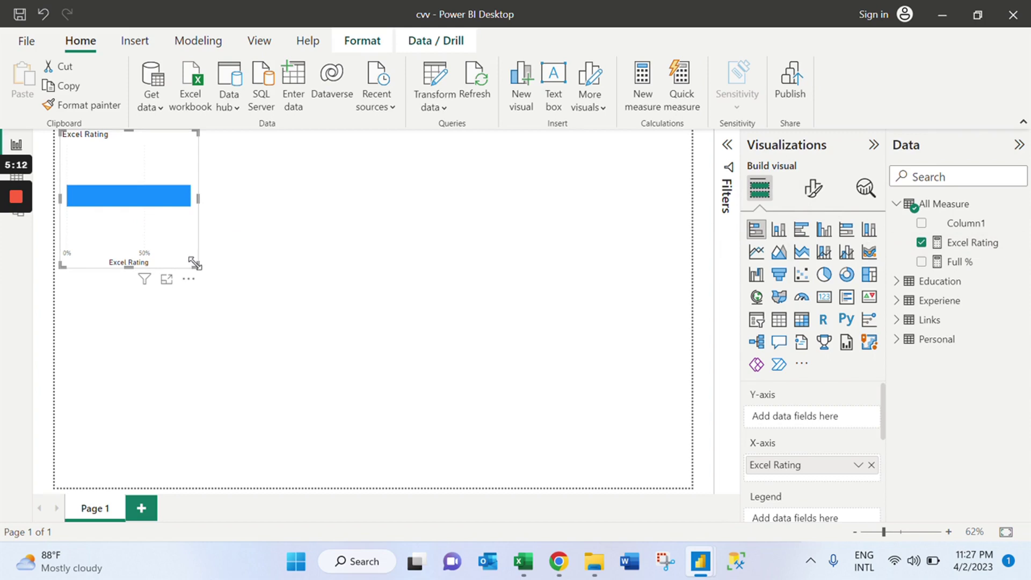
left_click_drag(195, 264, 278, 287)
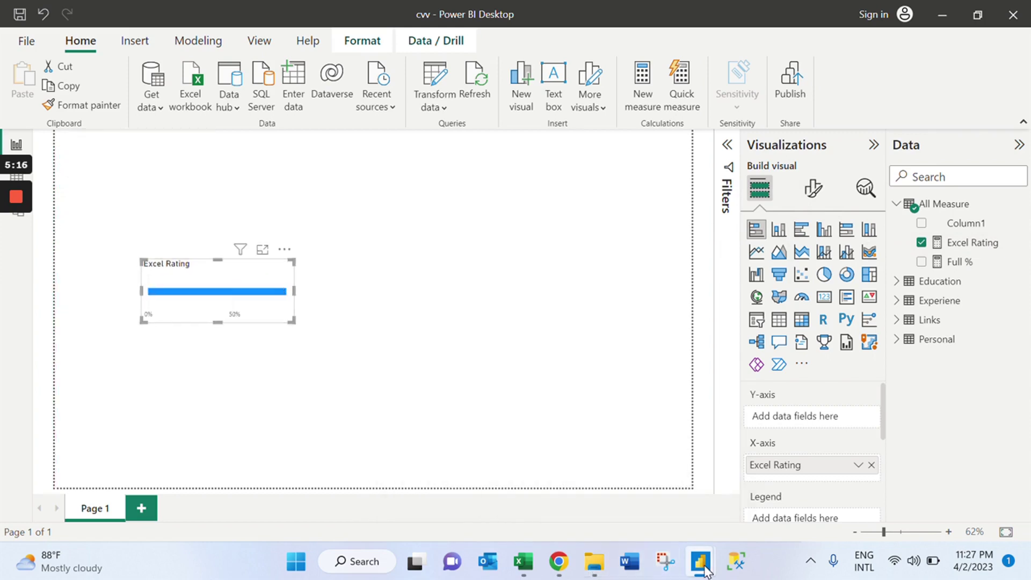
mouse_move(703, 569)
left_click(736, 512)
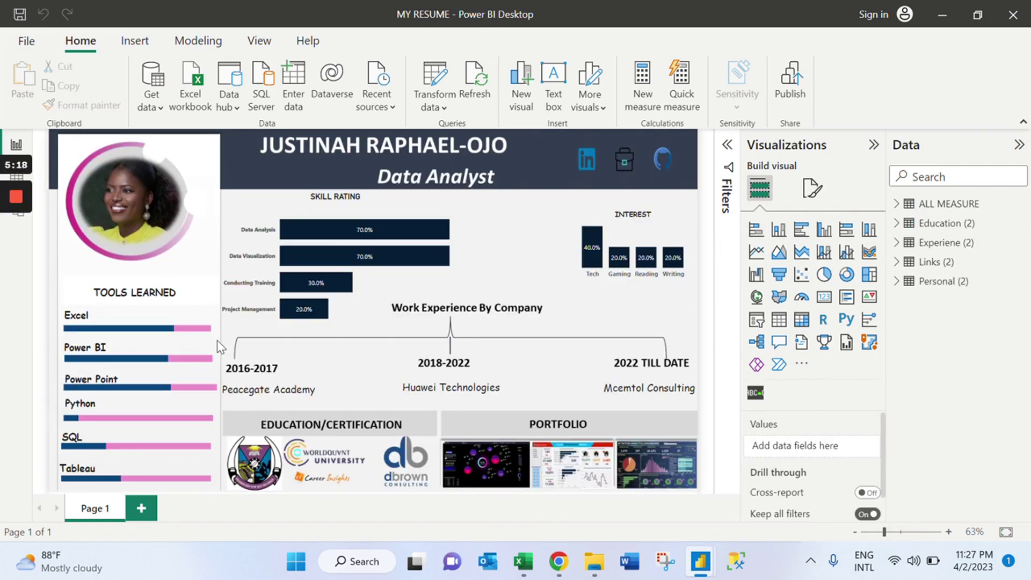
mouse_move(187, 330)
mouse_move(701, 561)
left_click(645, 498)
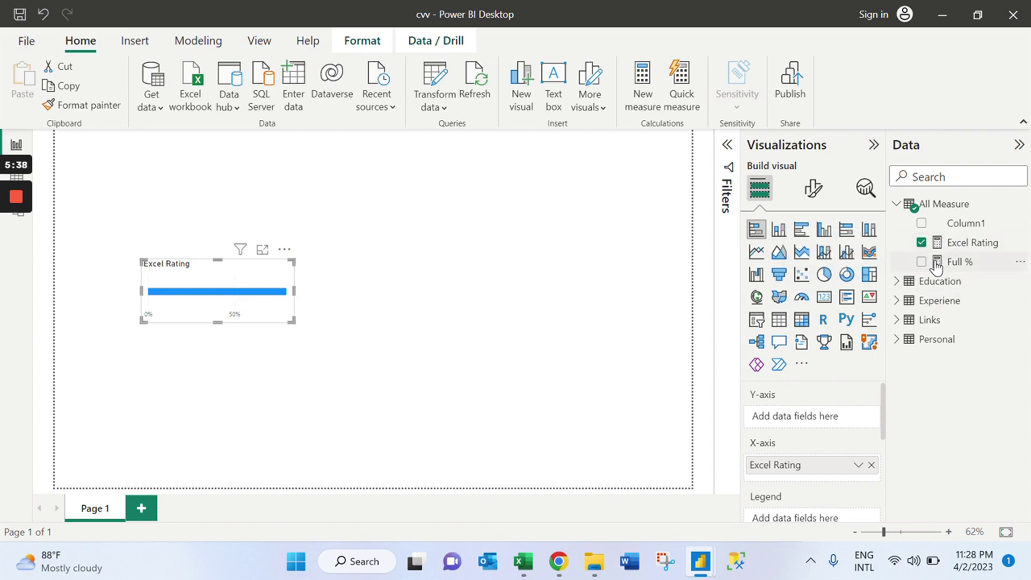
Create an Excel Left measure defined as [Full %]-[Excel Rating] in All Measure.
right_click(909, 204)
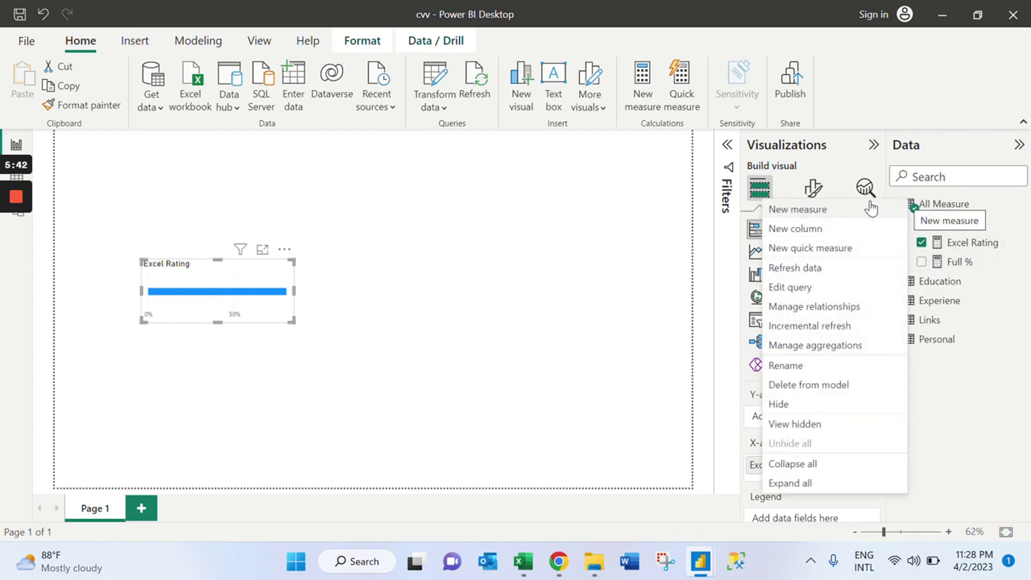
left_click(810, 221)
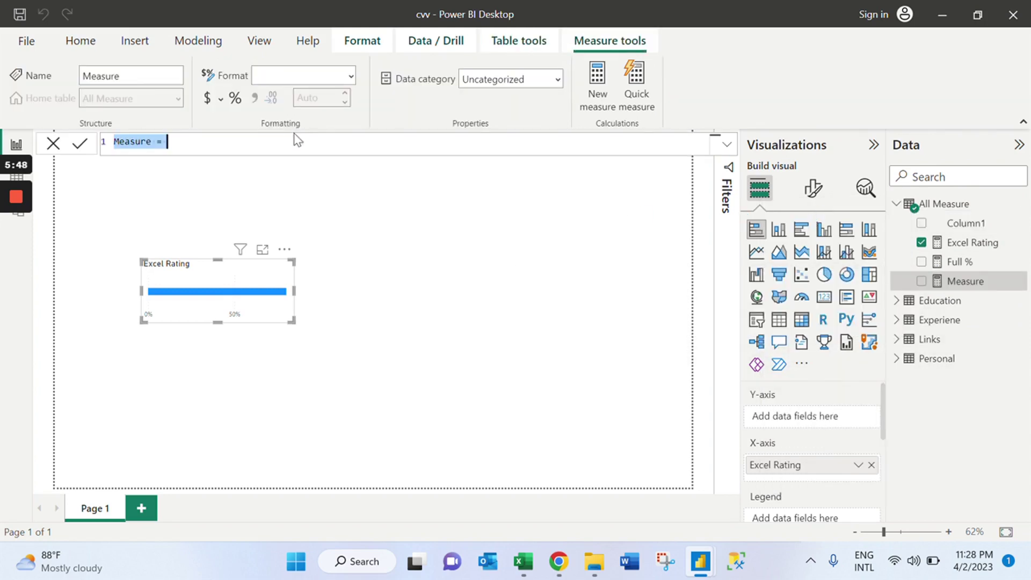
key("BackSpace")
type("Excel ")
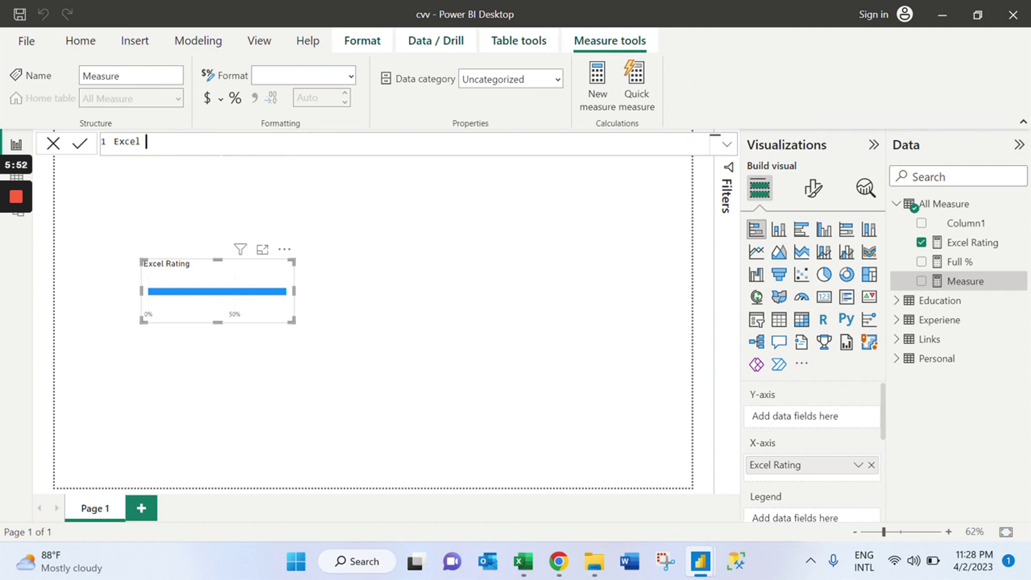
type("R")
type("Left")
type(" = ")
type("full")
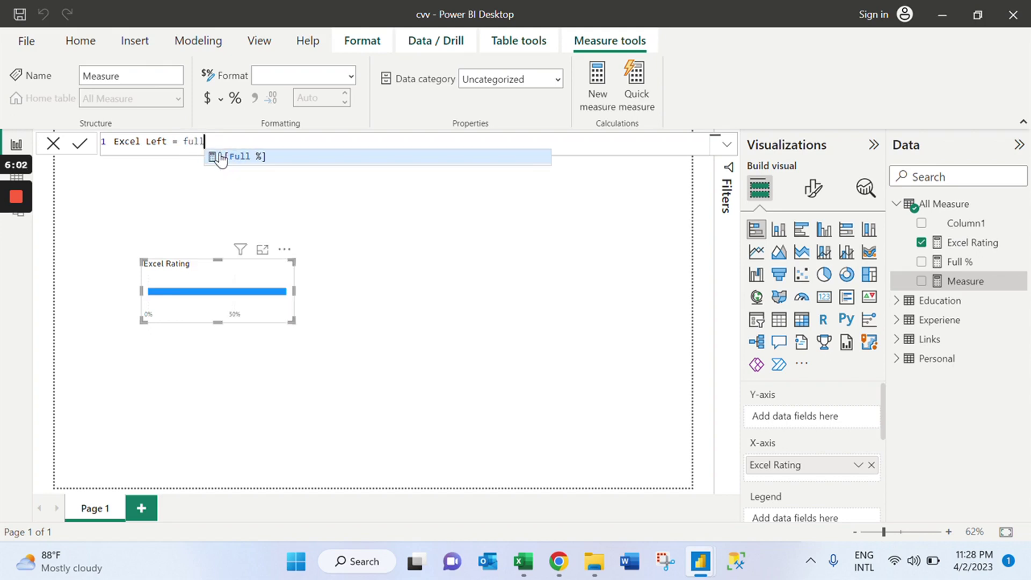
left_click(237, 156)
type("-")
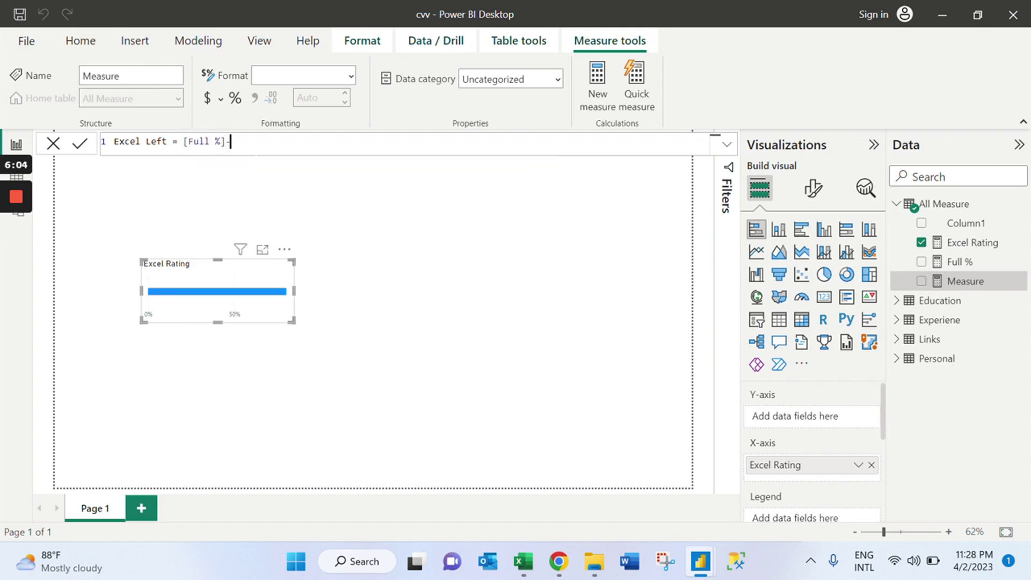
type("rat")
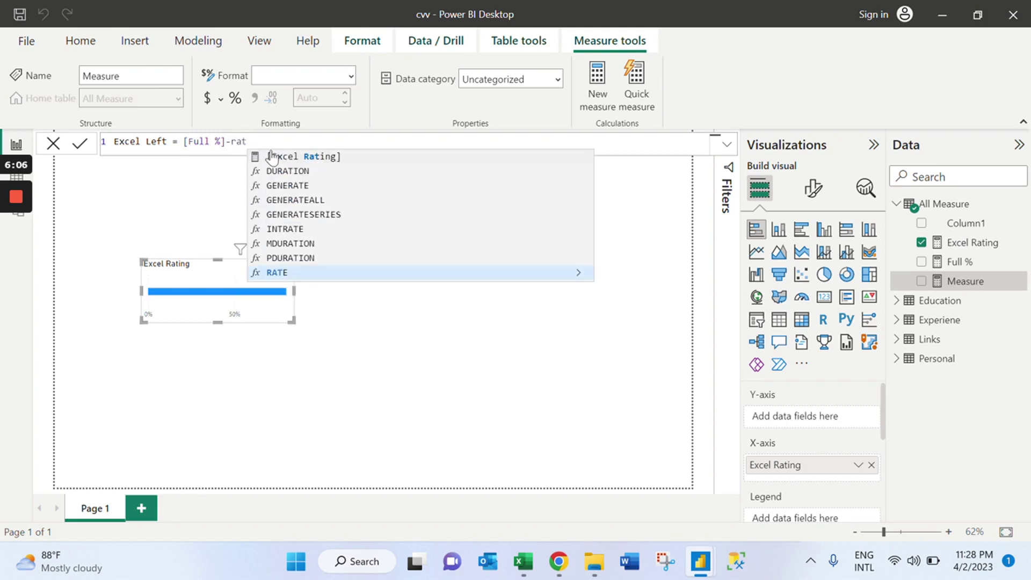
left_click(290, 157)
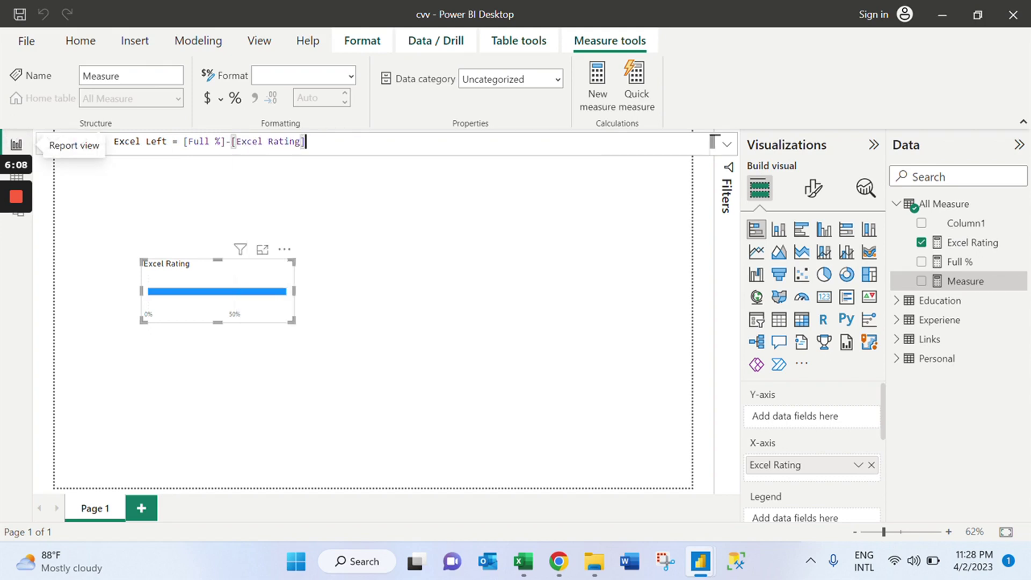
left_click(86, 149)
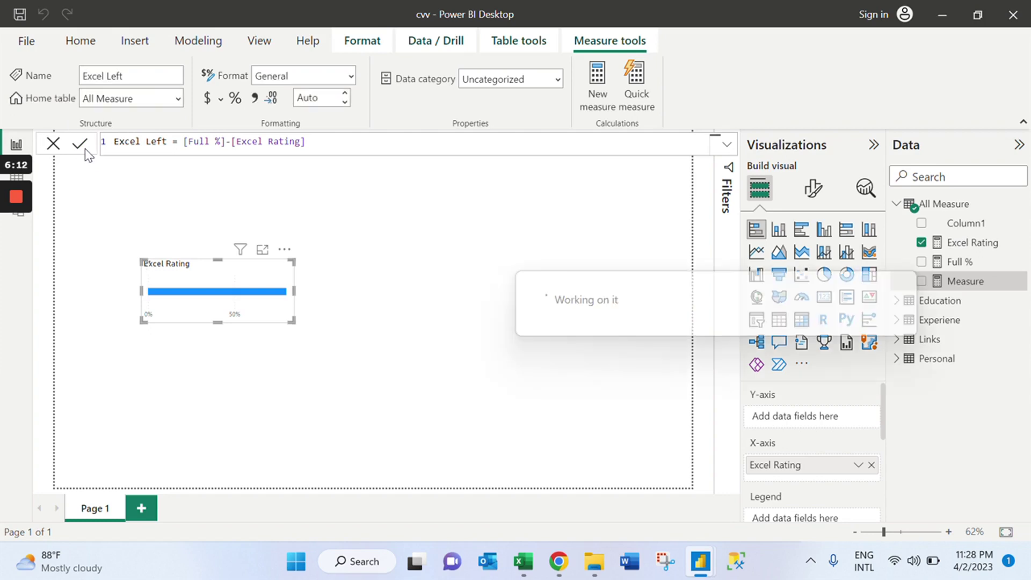
Format Excel Left as a percentage with 0 decimal places and select the bar chart.
left_click(235, 98)
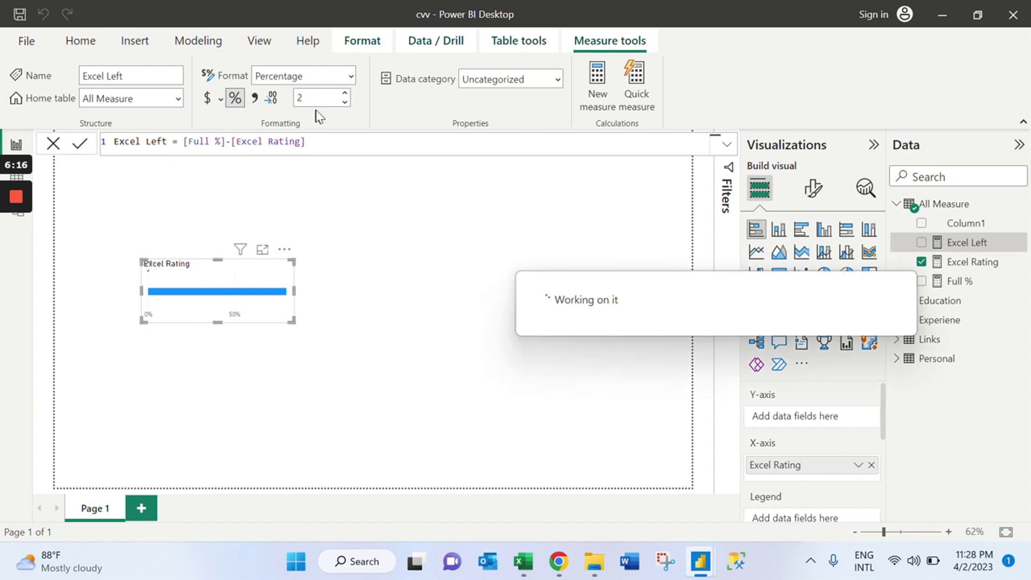
left_click(346, 102)
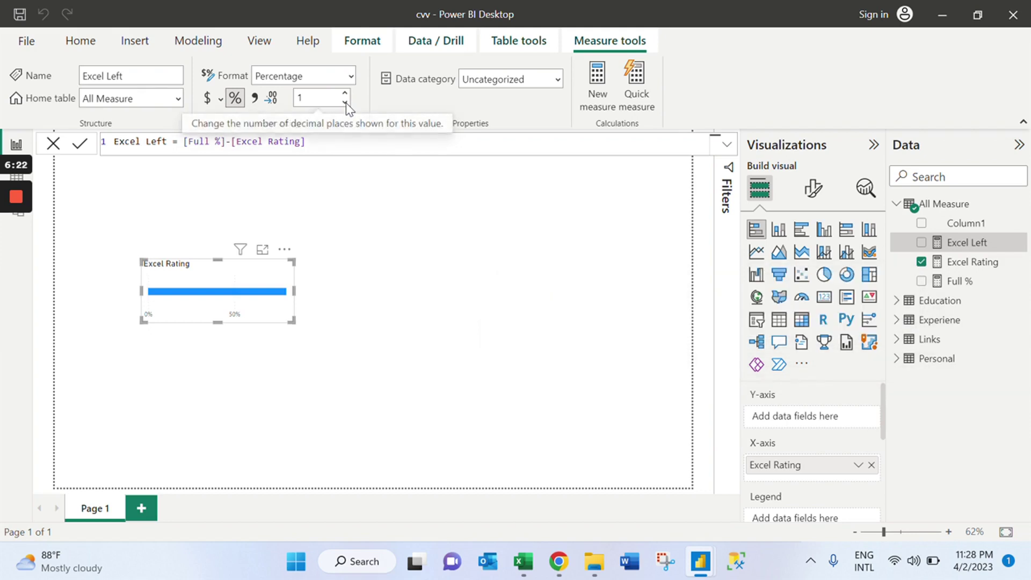
left_click(346, 102)
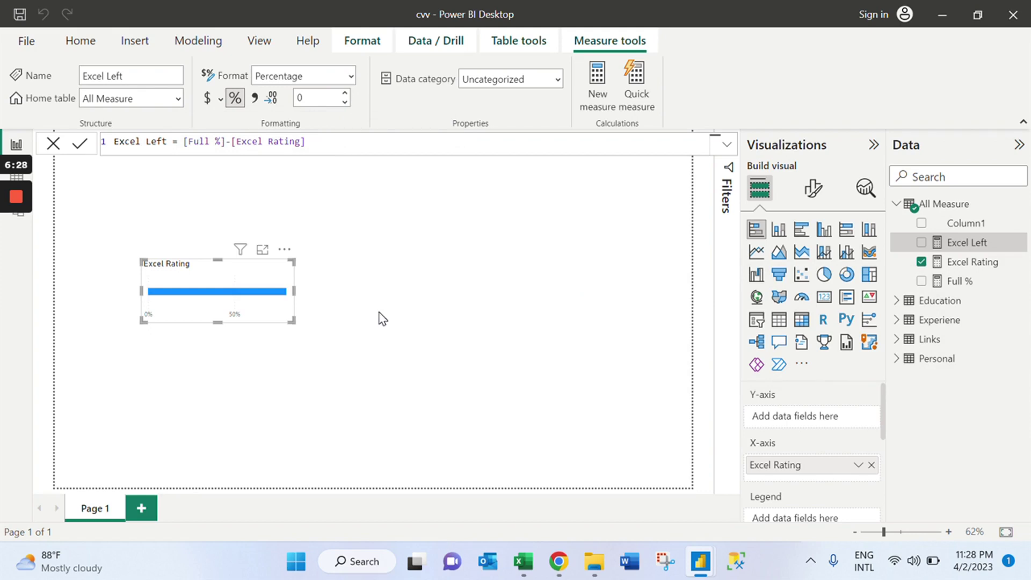
left_click(236, 324)
left_click(235, 320)
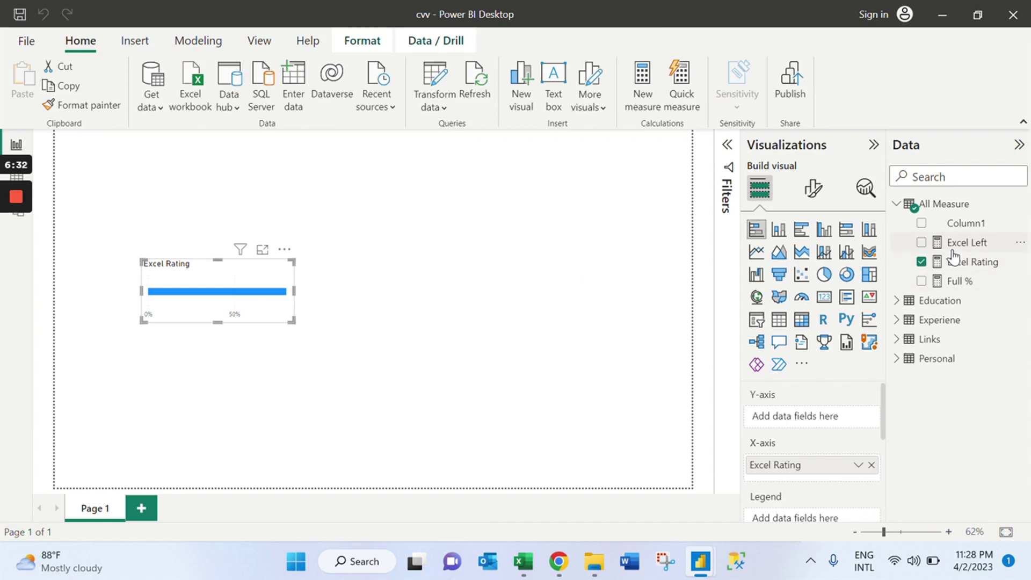
Stack Excel Left (20%) with Excel Rating (80%) in the bar chart and enlarge it.
left_click(921, 243)
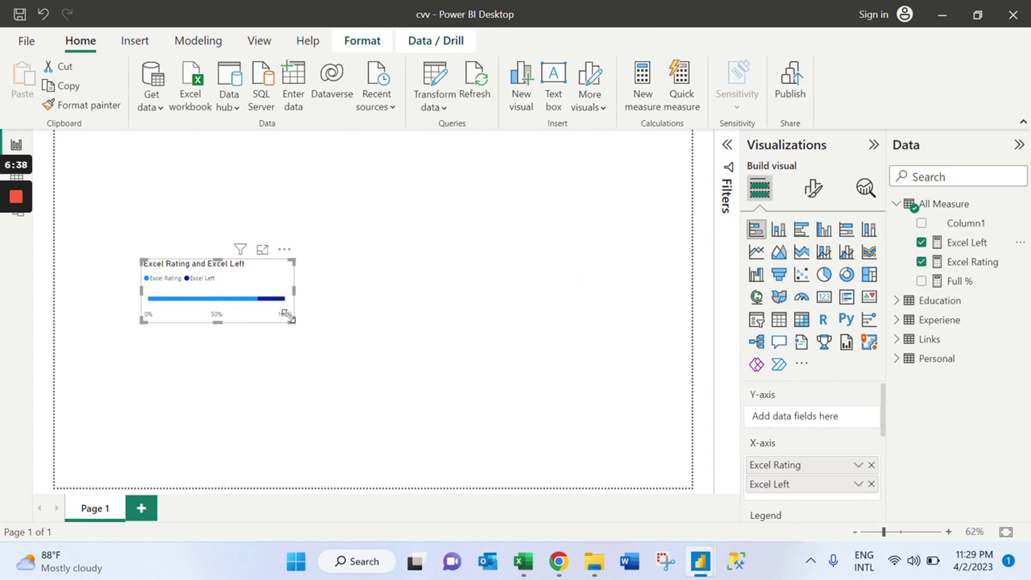
left_click_drag(288, 317, 382, 382)
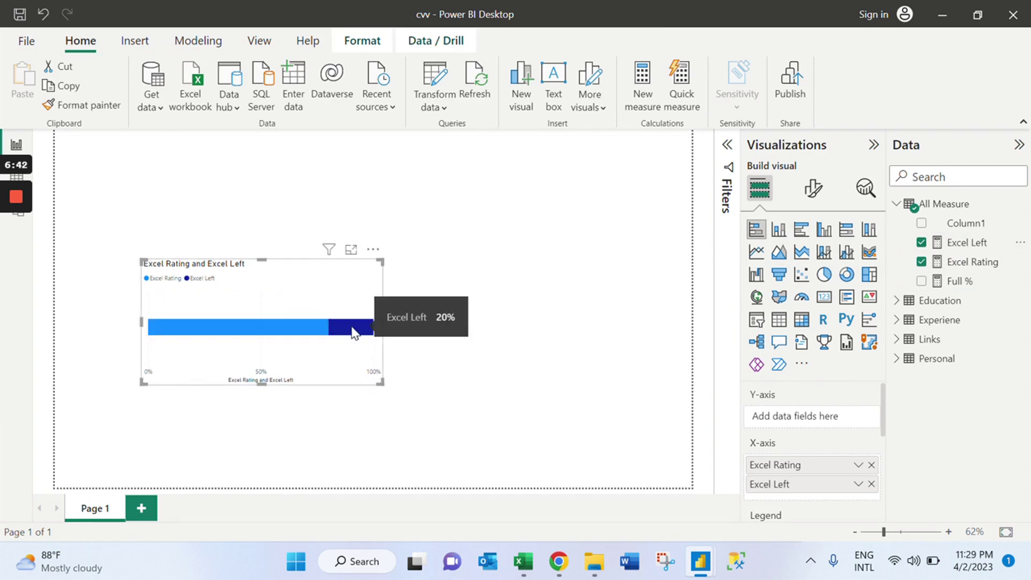
left_click(463, 271)
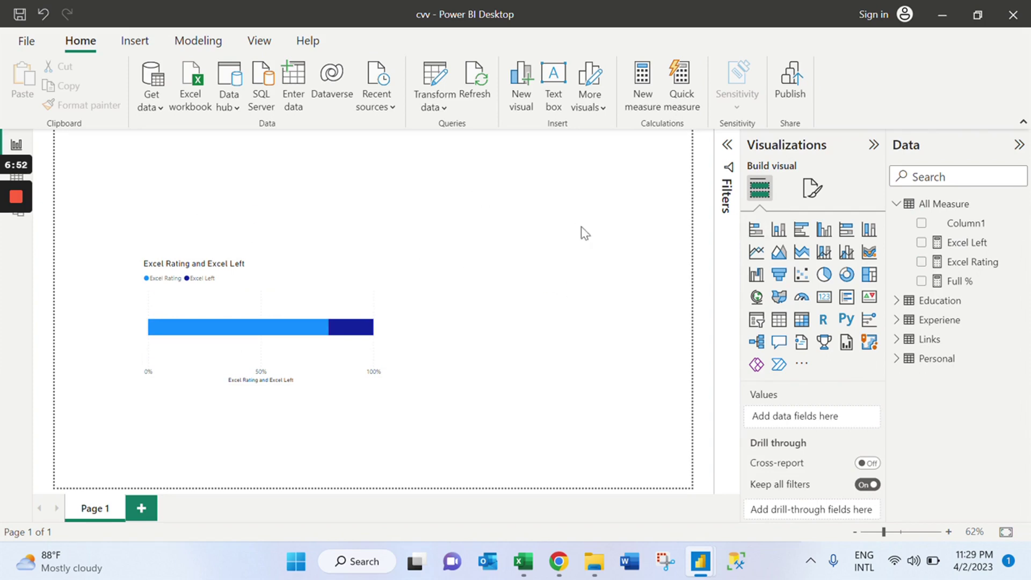
Create a new measure in All Measure by pasting the copied Excel Rating formula.
left_click(964, 246)
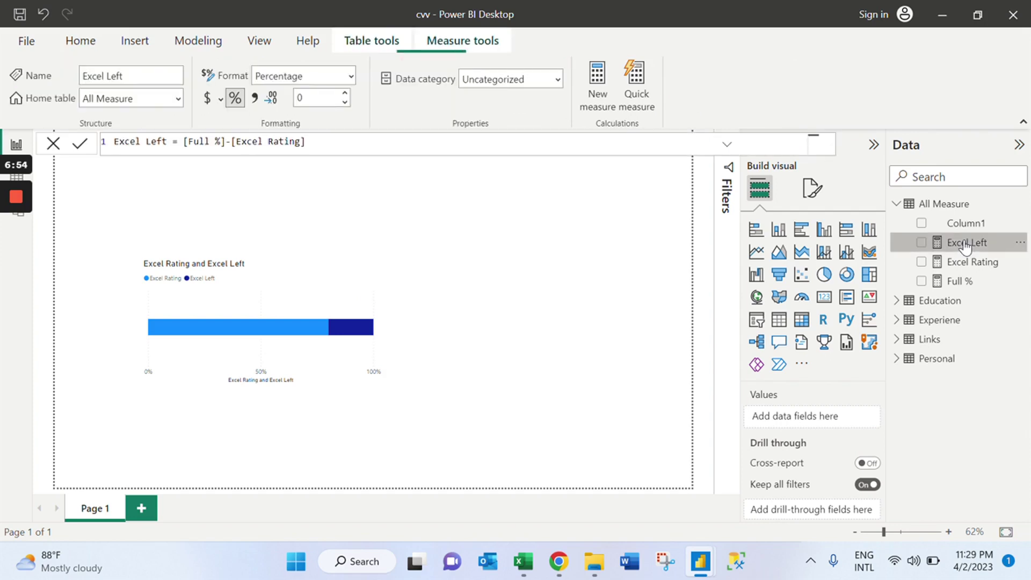
left_click(971, 268)
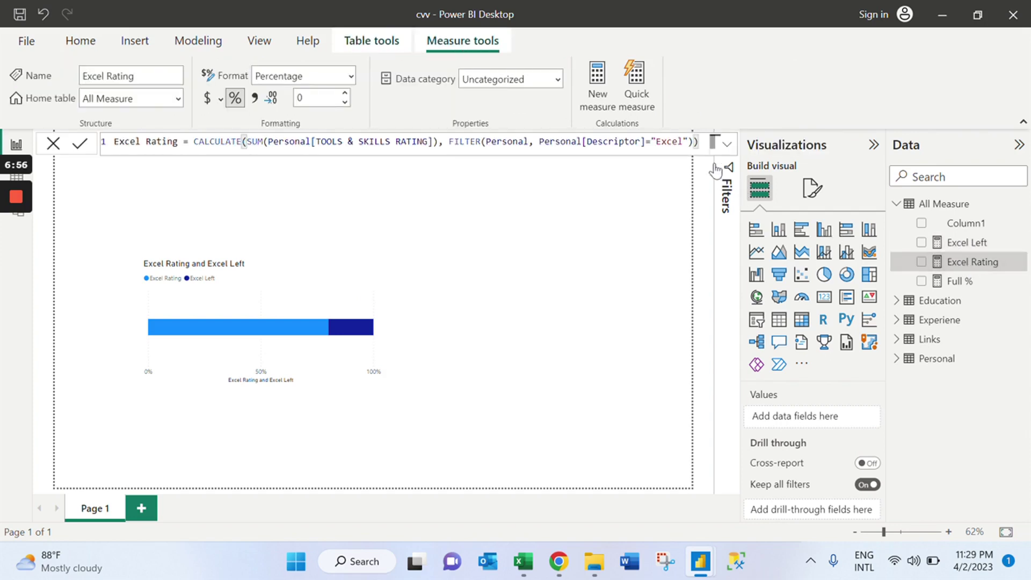
key("ctrl+a")
key("ctrl+c")
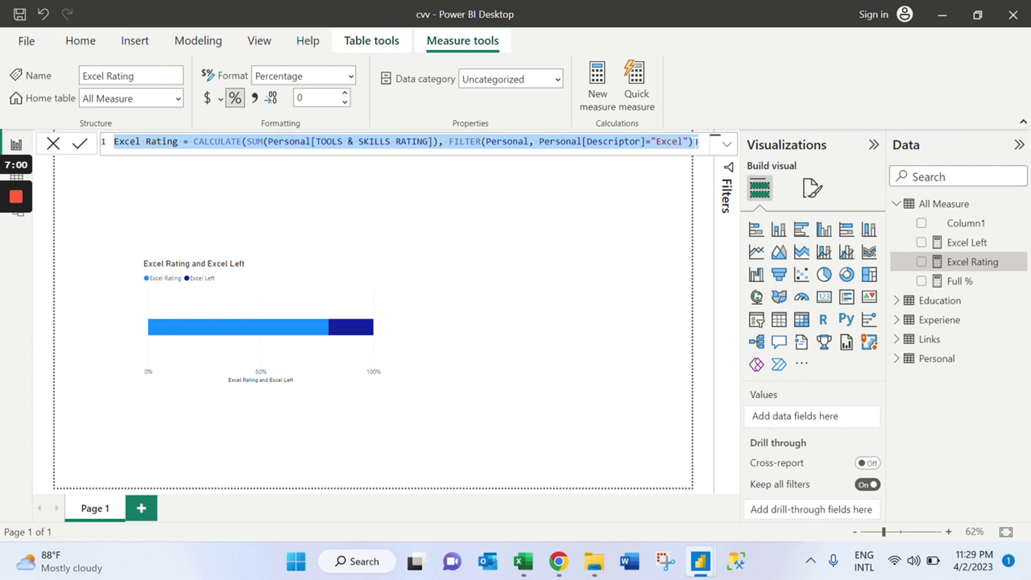
left_click(538, 225)
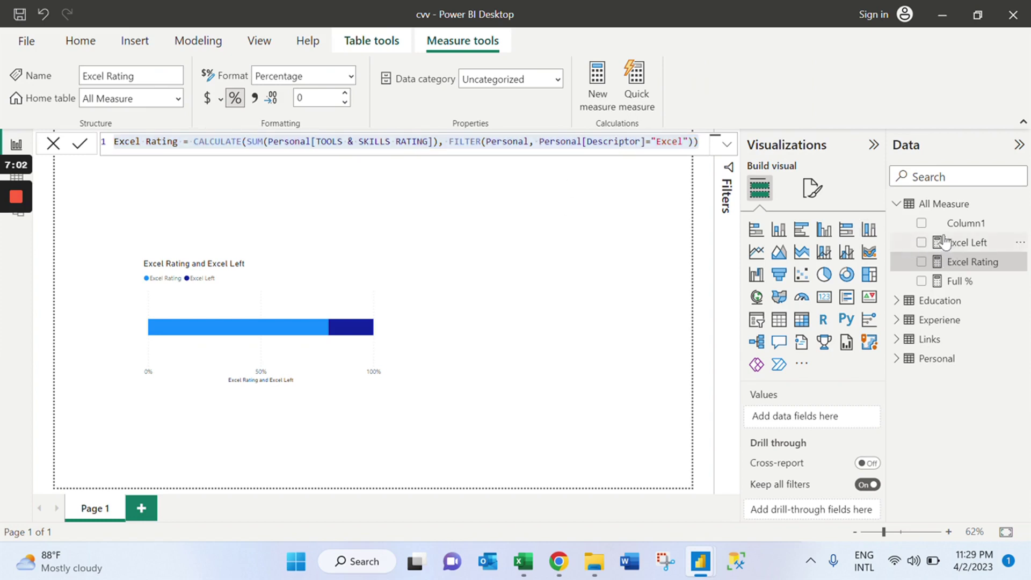
right_click(913, 211)
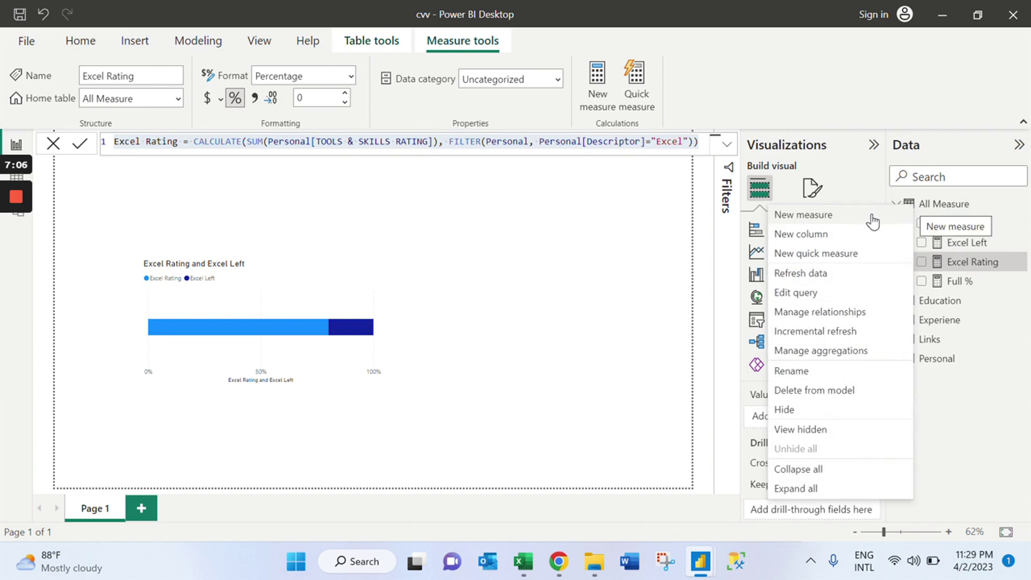
left_click(803, 215)
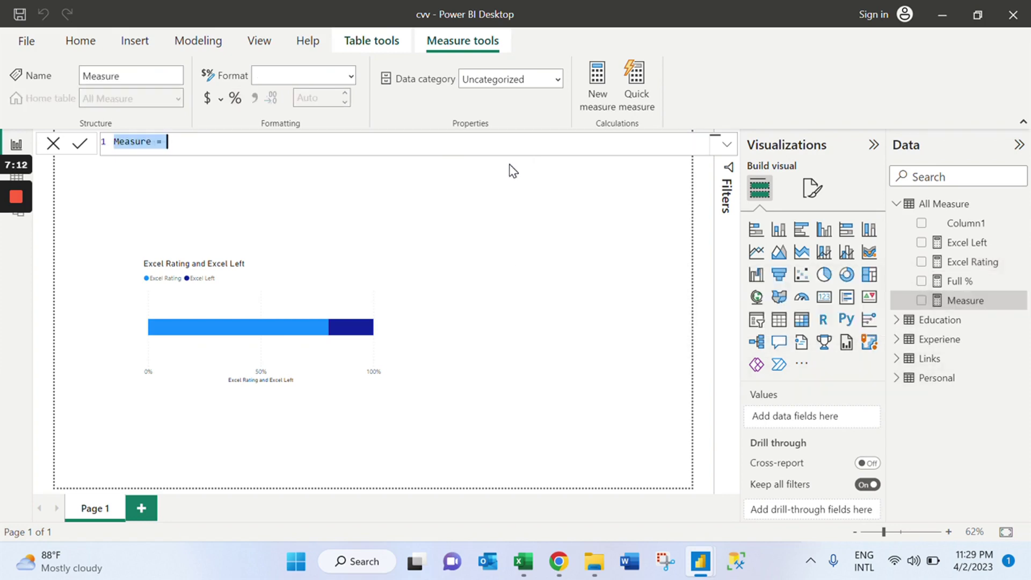
key("ctrl+v")
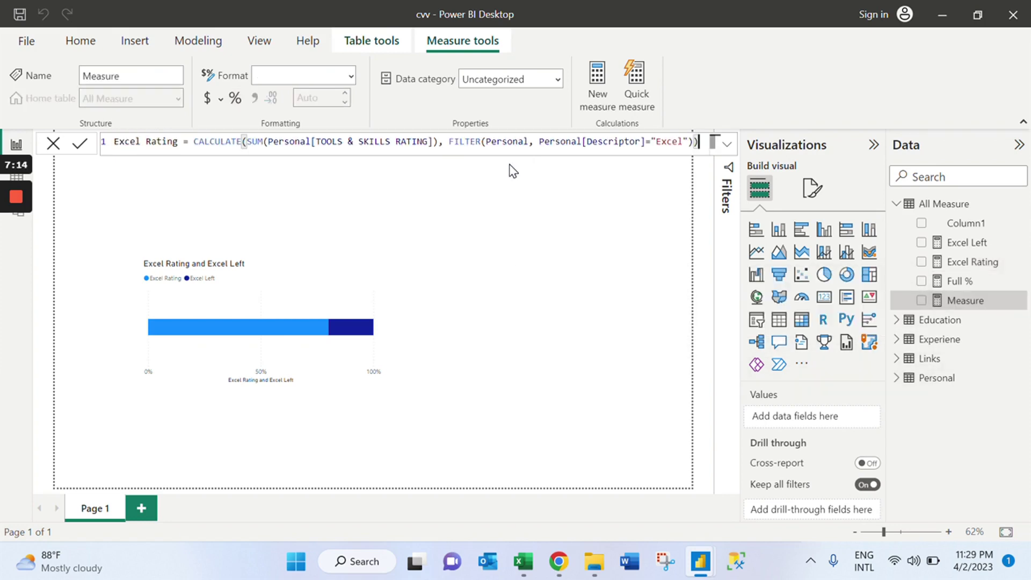
Rename it PP Rating, filter it on Power Point, and format it as a 0-decimal percentage.
left_click(141, 142)
key("BackSpace")
key("BackSpace")
key("BackSpace")
key("BackSpace")
key("BackSpace")
type("PP")
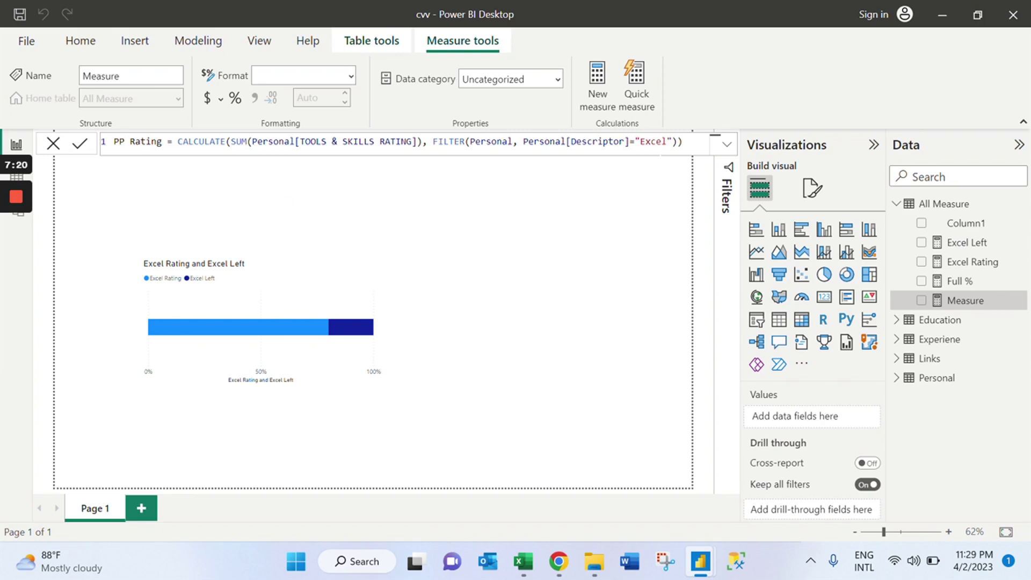
left_click(667, 141)
left_click_drag(666, 142, 639, 142)
type("F")
type("ower Point")
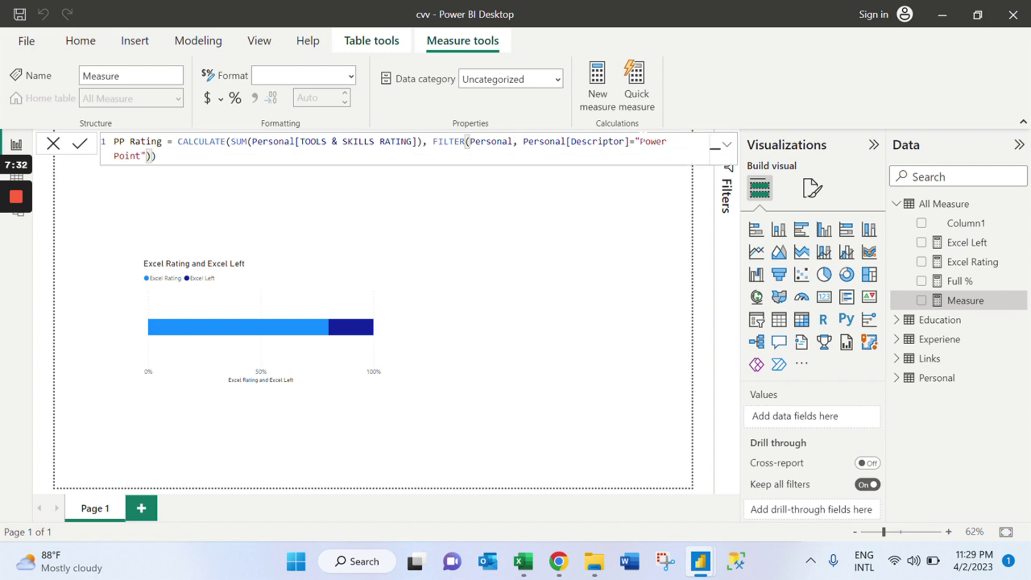
left_click(80, 145)
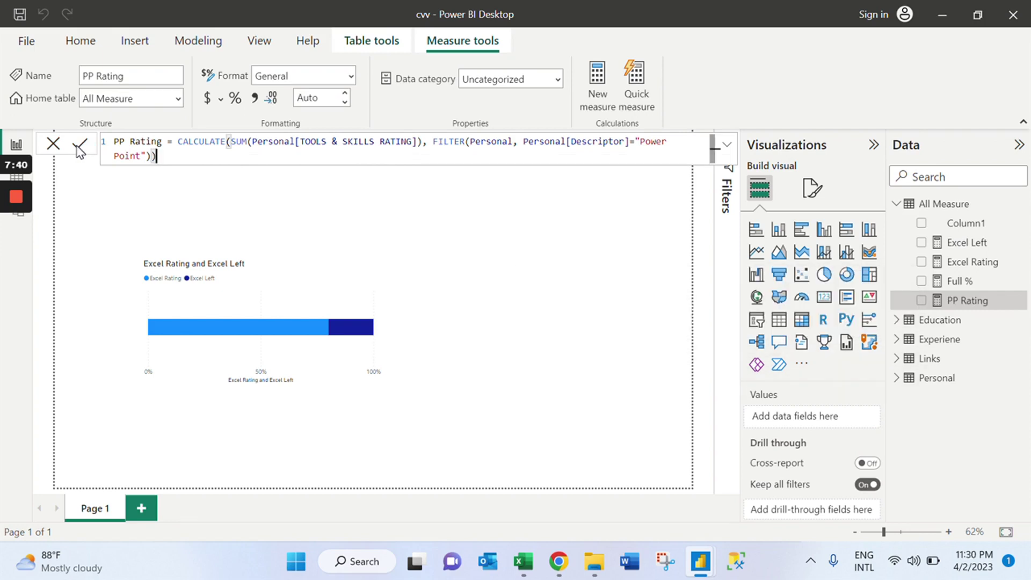
left_click(235, 99)
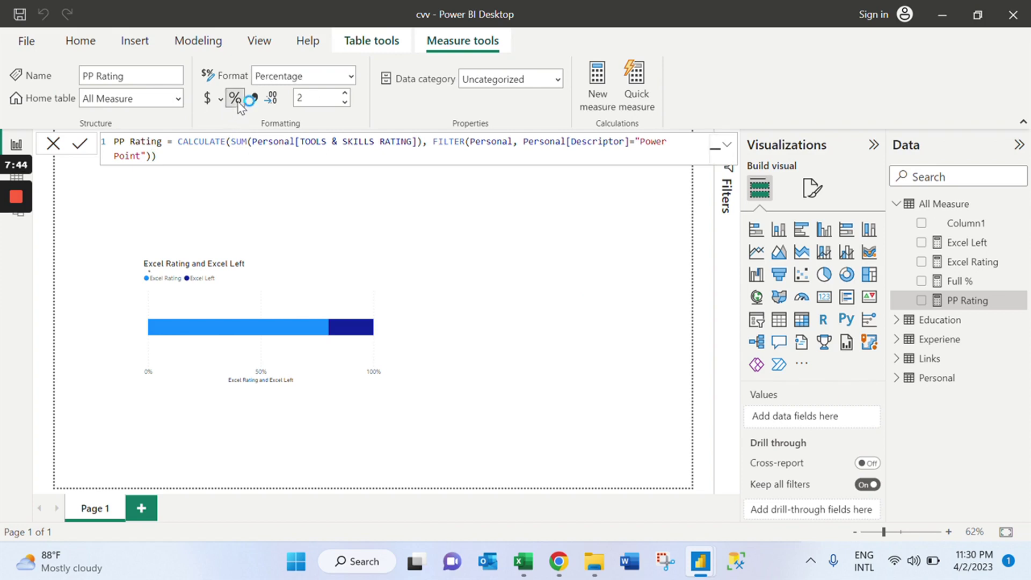
left_click(344, 103)
Create a new measure in All Measure by pasting the copied Excel Left formula.
left_click(389, 245)
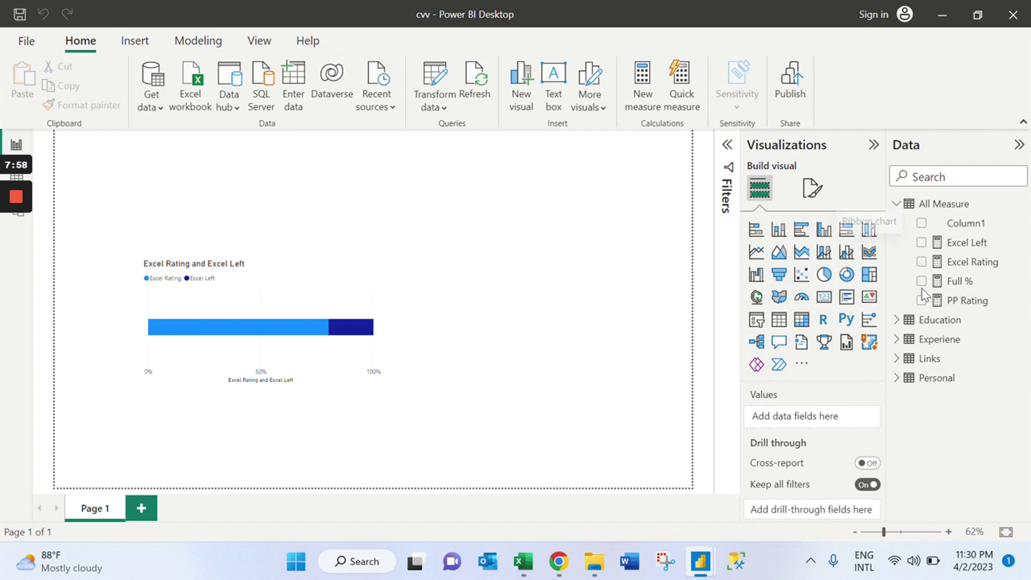
double_click(963, 281)
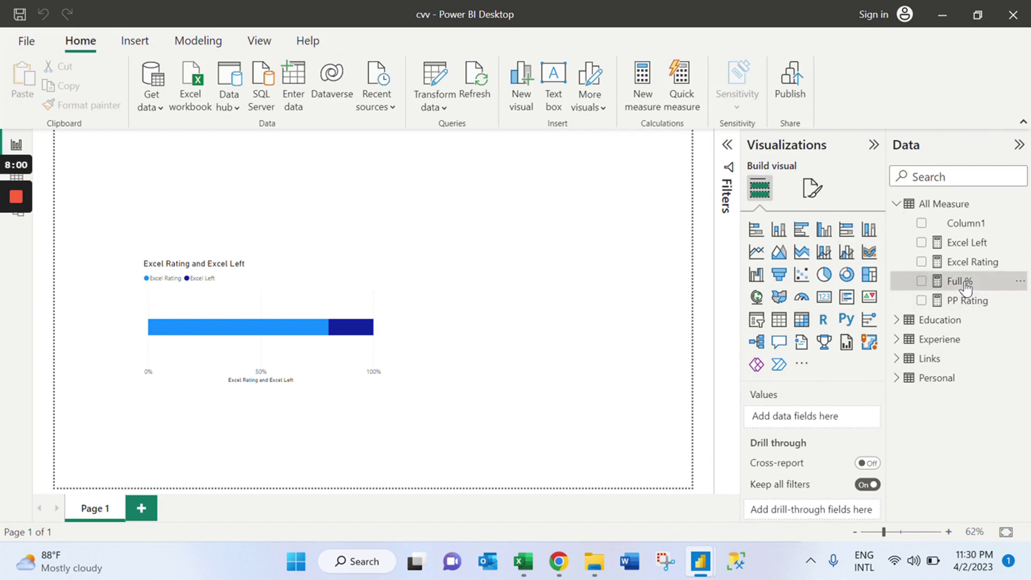
left_click(967, 244)
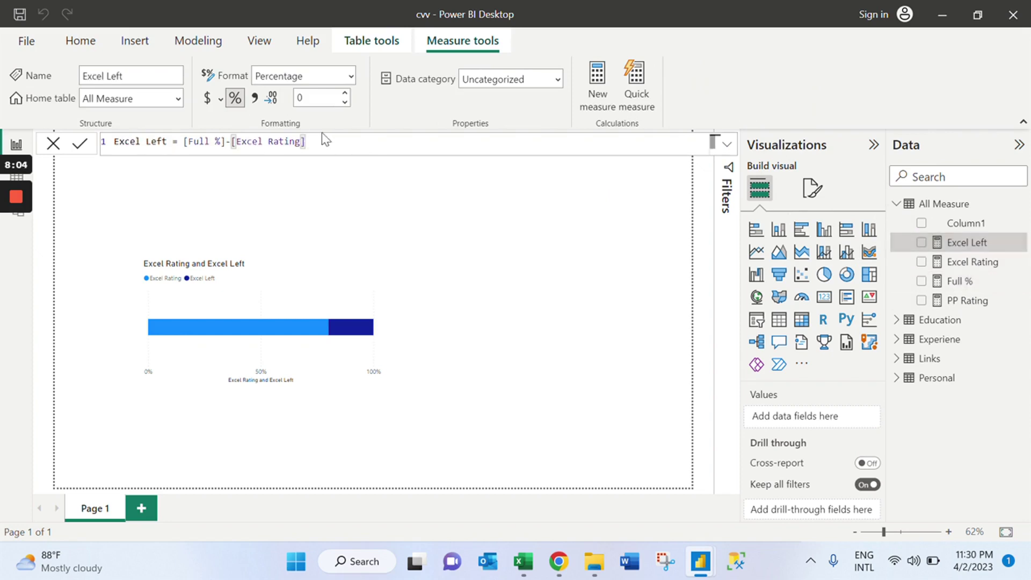
key("shift+Home")
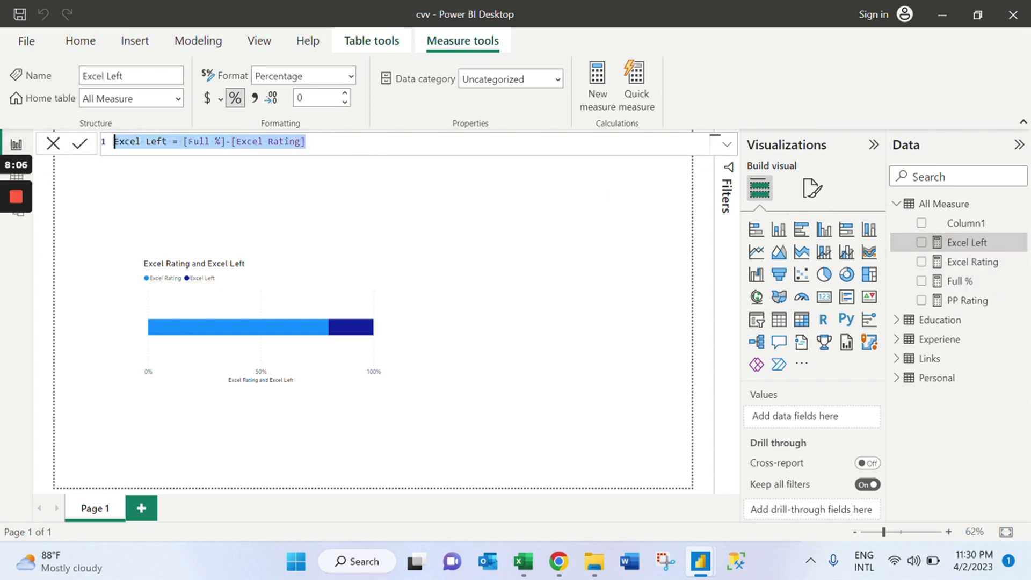
right_click(953, 211)
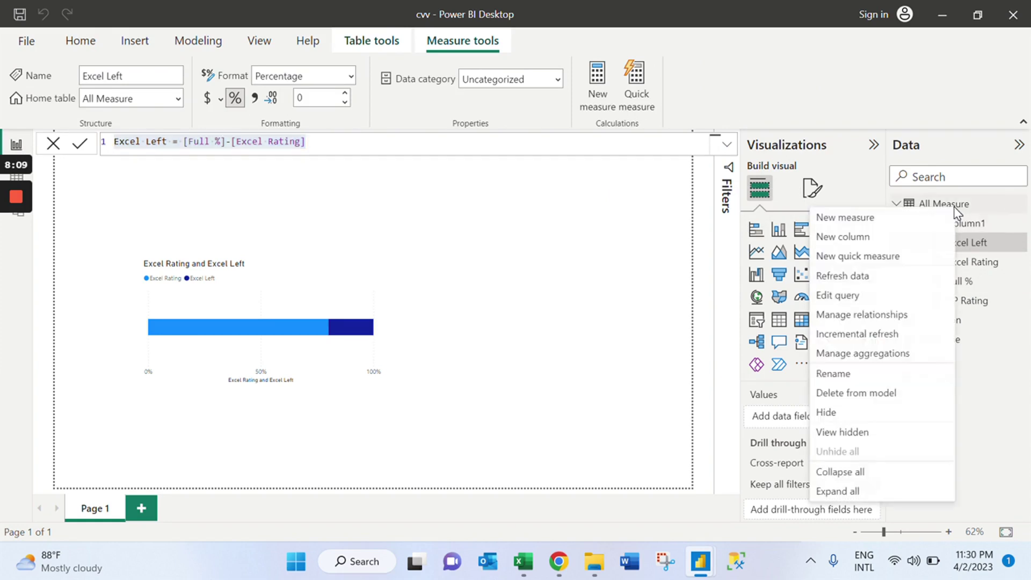
left_click(919, 218)
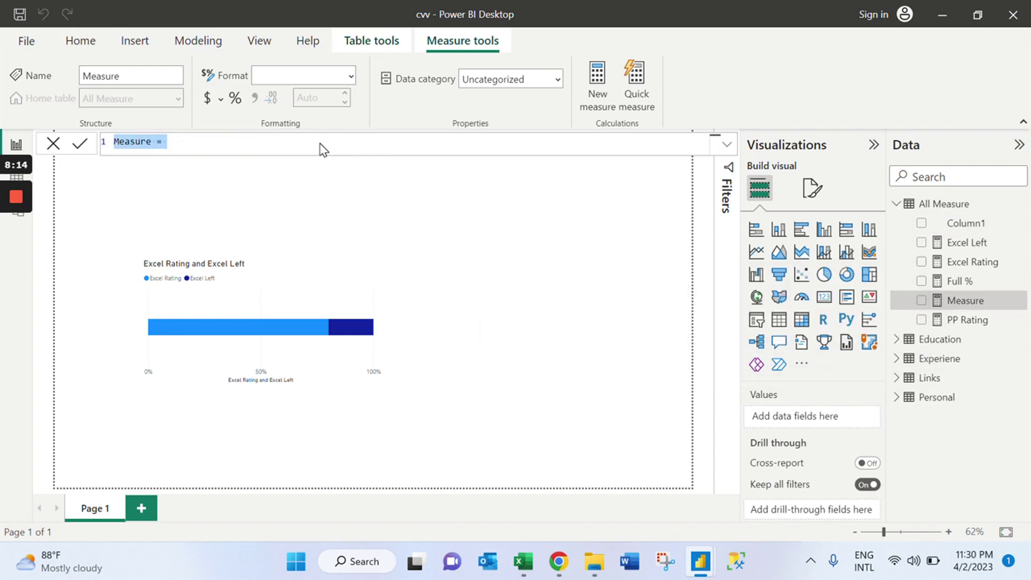
key("ctrl+v")
Rename it PP Left, reference [PP Rating], and format it as a 0-decimal percentage.
key("Home")
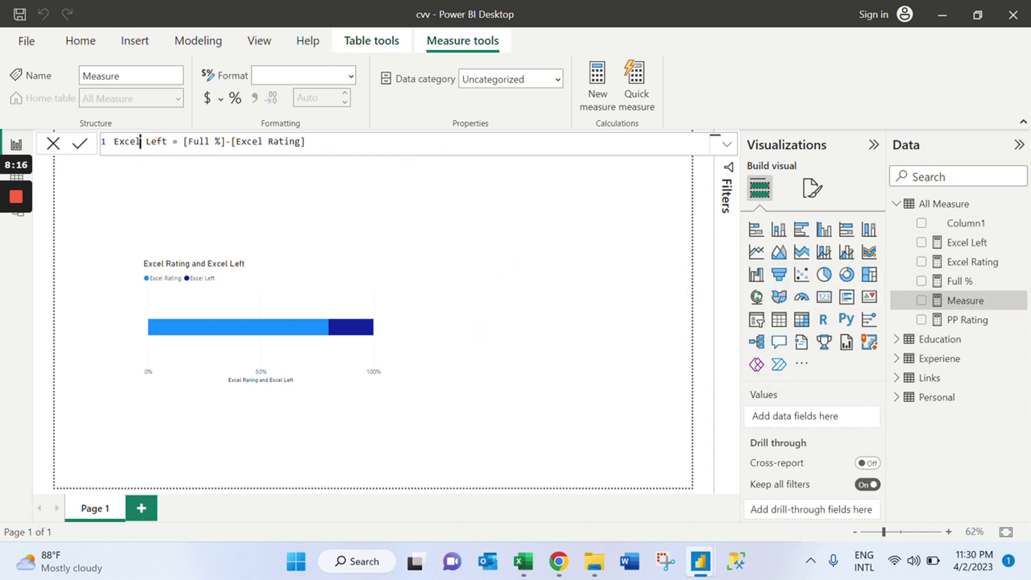
type("pp")
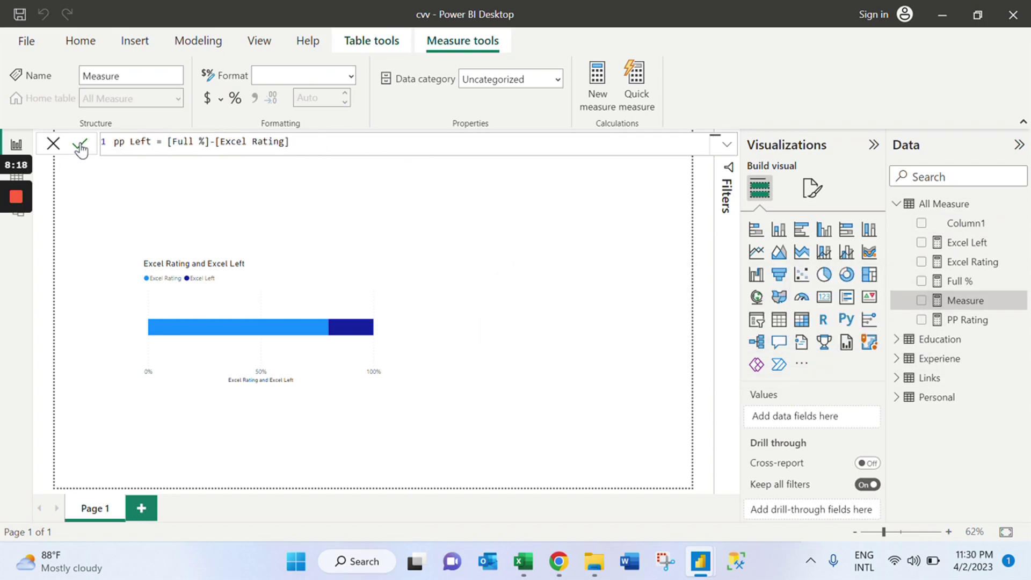
key("BackSpace")
key("BackSpace")
type("PP")
left_click(231, 141)
left_click_drag(246, 141, 236, 141)
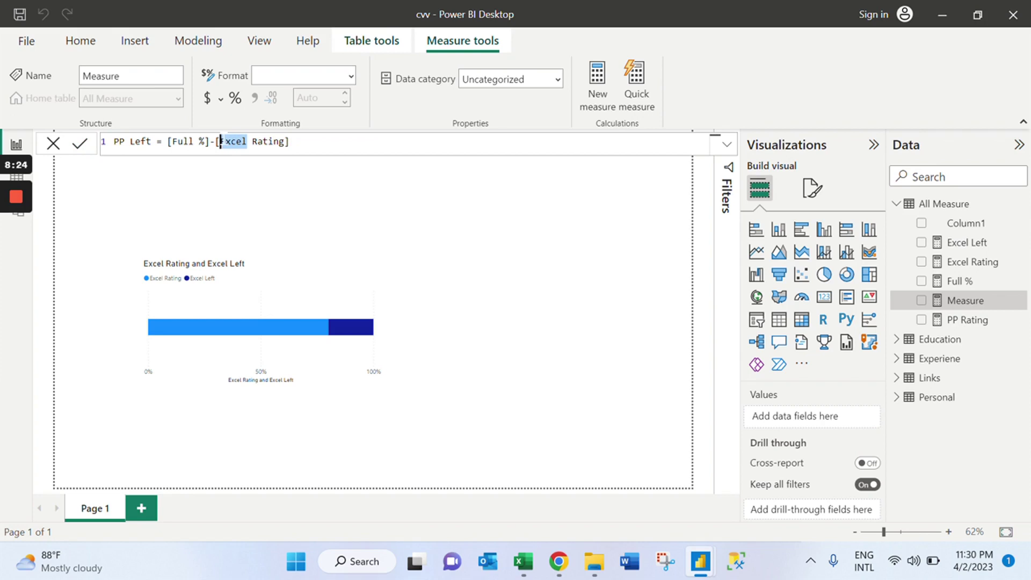
type("PP")
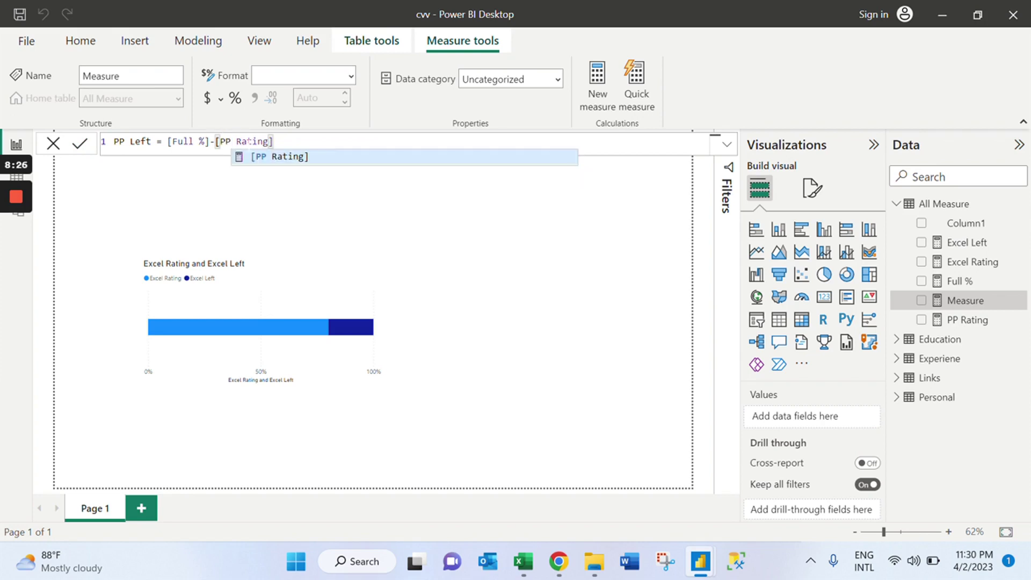
left_click(293, 157)
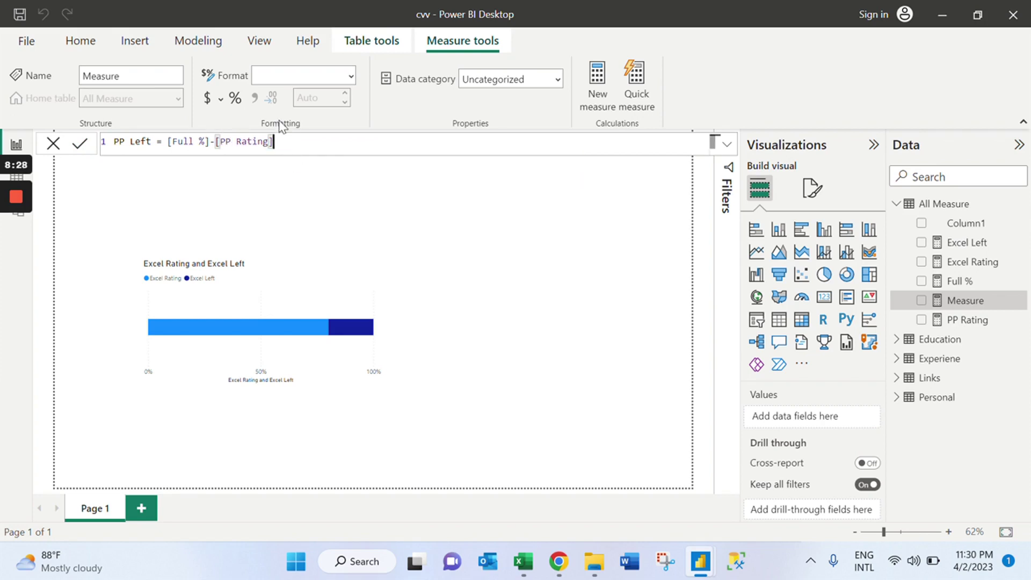
left_click(78, 145)
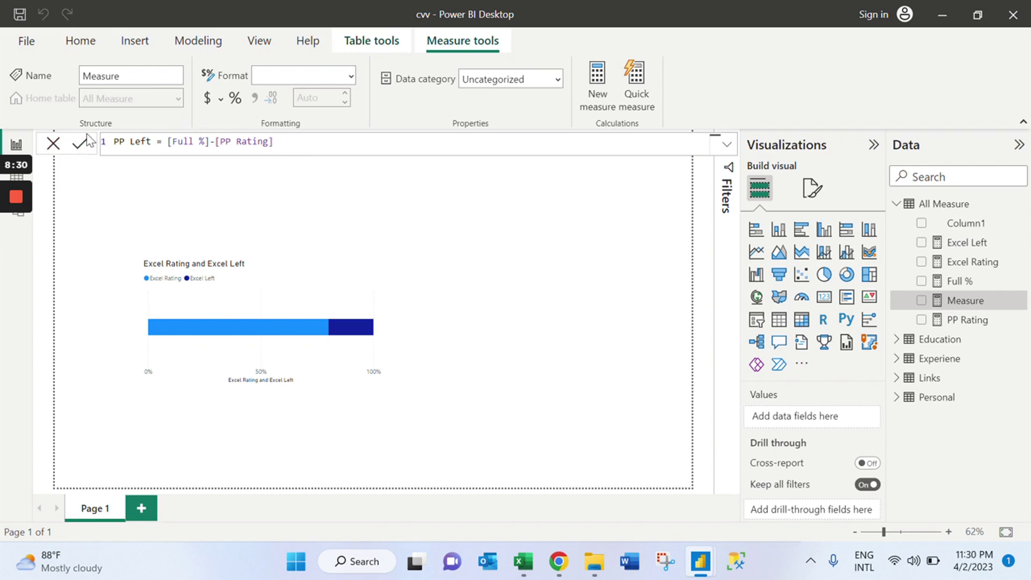
left_click(236, 99)
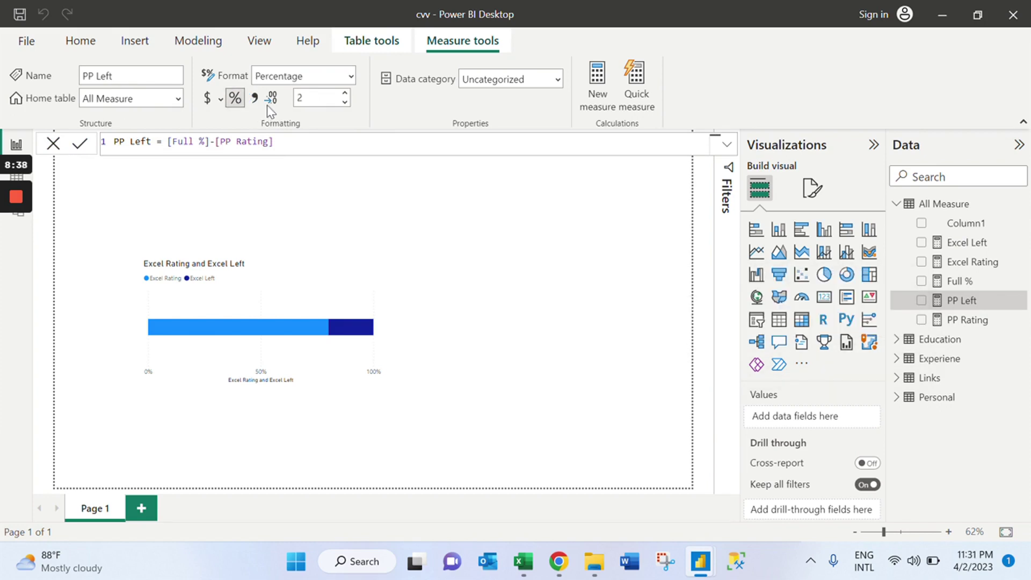
left_click(346, 101)
key("Down")
Expand and collapse the All Measure table in the Data pane to check its Rating and Left measures.
left_click(630, 262)
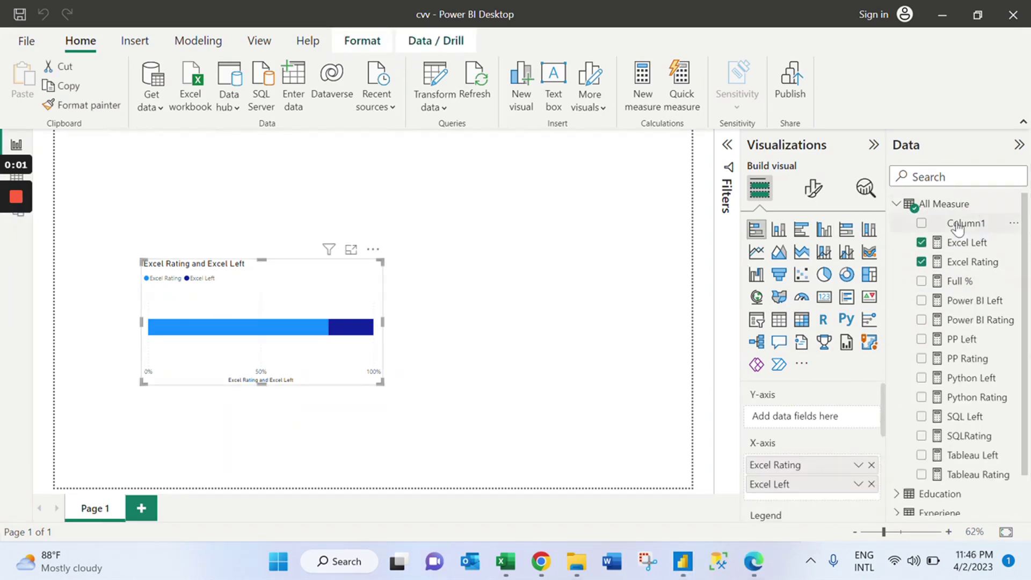
left_click(903, 206)
left_click(917, 210)
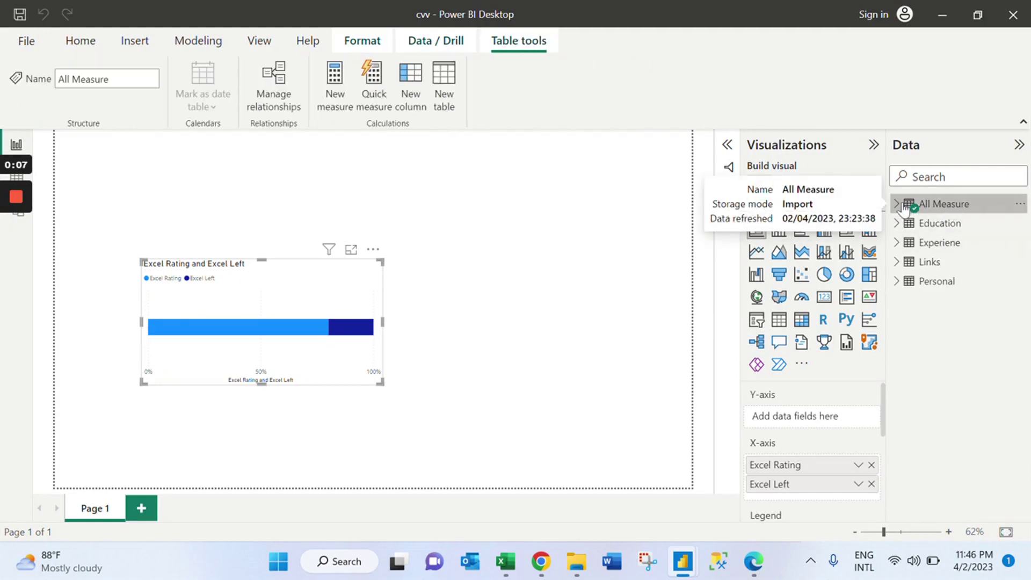
left_click(953, 207)
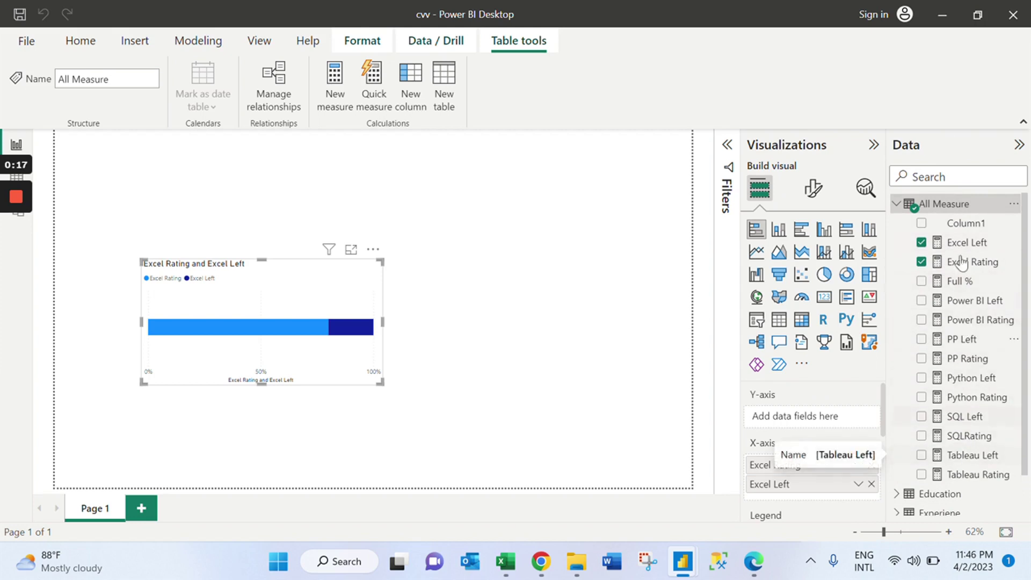
left_click(897, 207)
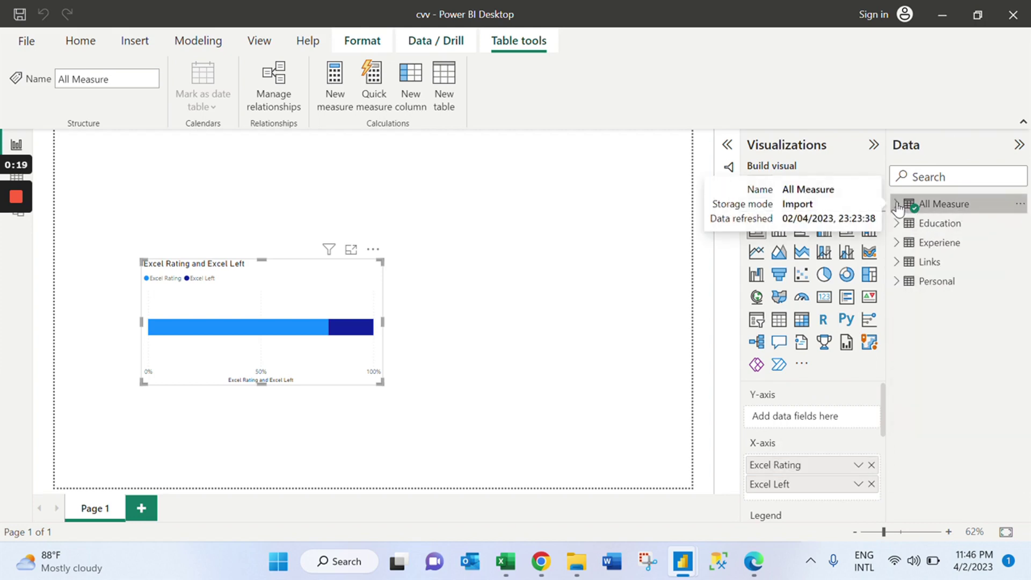
Delete the old chart, add a stacked bar of Excel Rating and Excel Left, and move it mid-left.
left_click(373, 250)
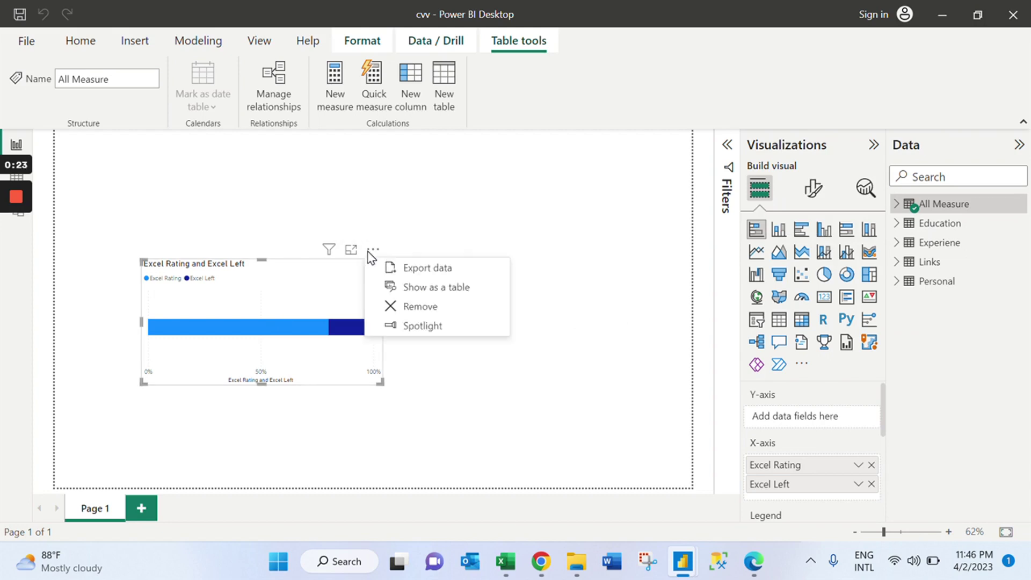
left_click(413, 307)
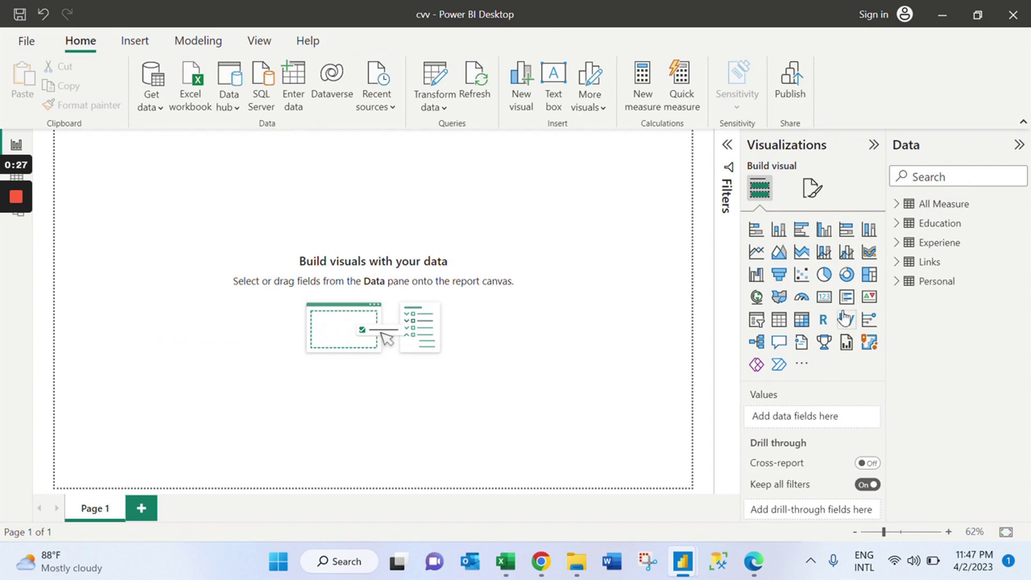
left_click(756, 231)
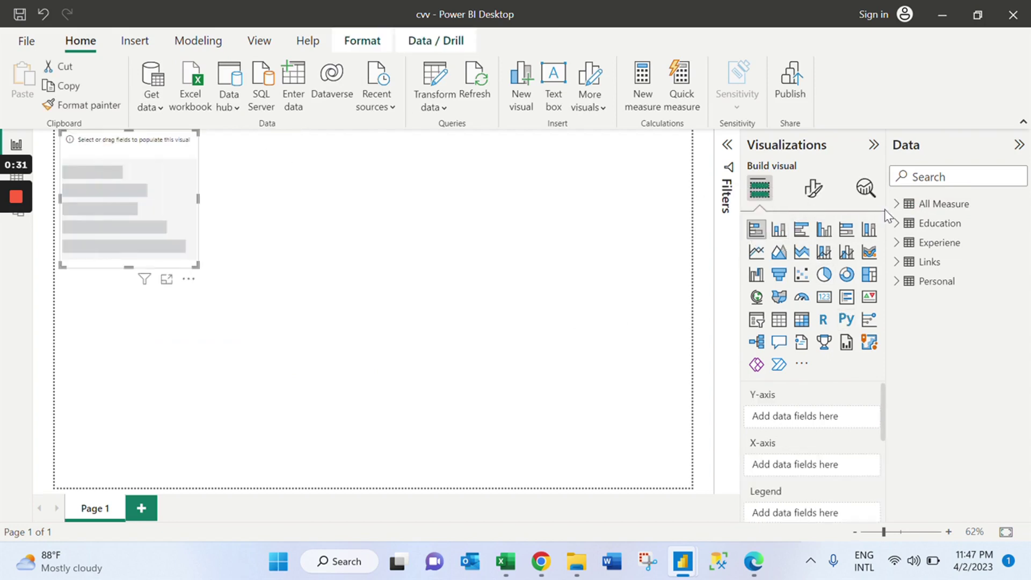
left_click(896, 204)
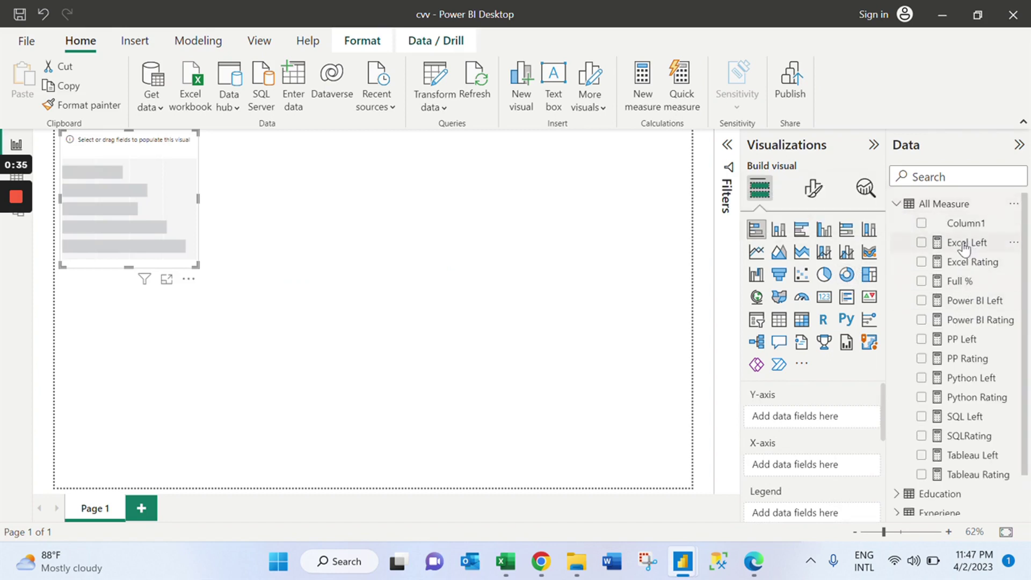
left_click(922, 262)
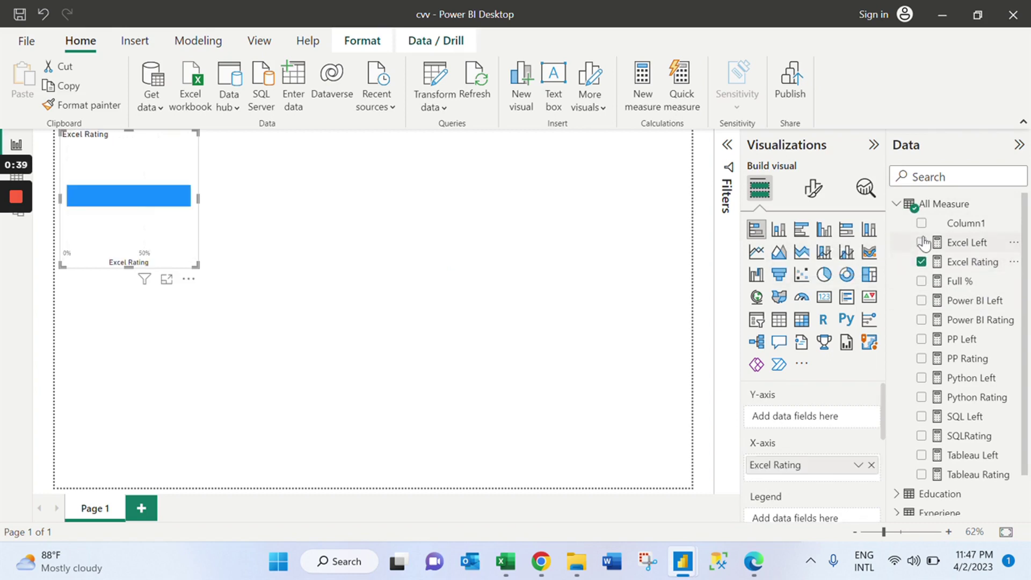
left_click(922, 243)
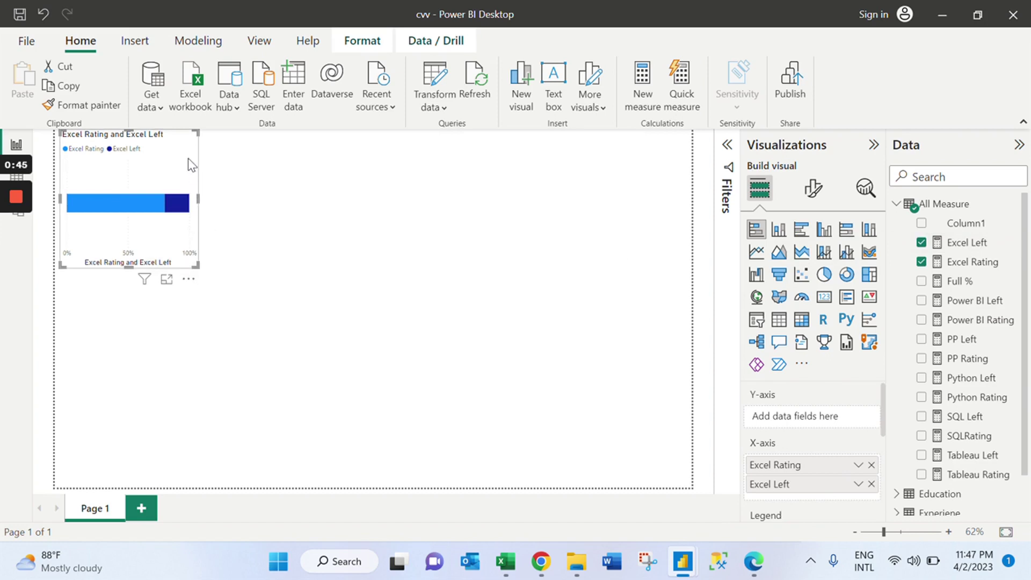
left_click_drag(191, 144, 387, 243)
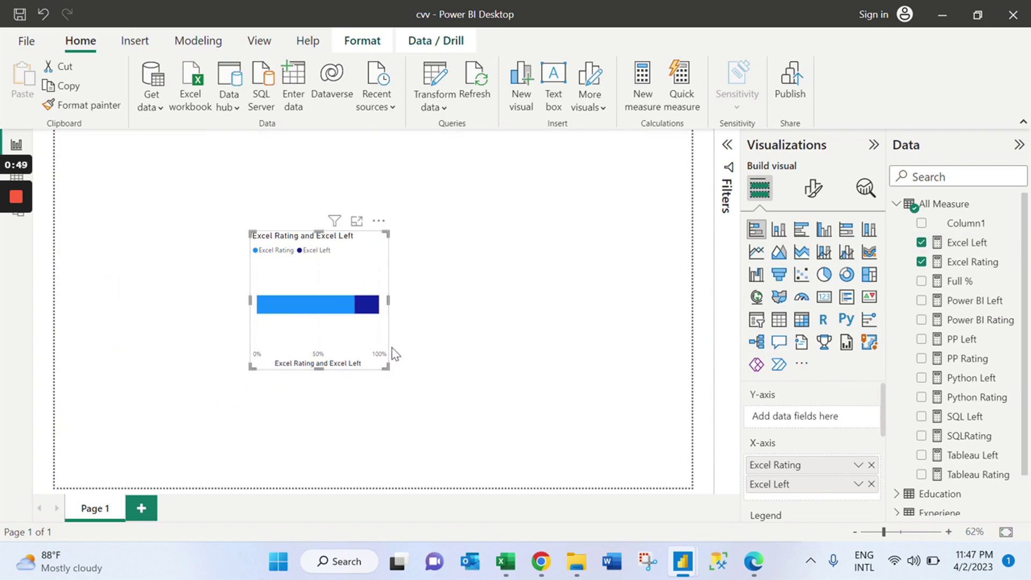
Turn off the chart's Y-axis, X-axis, X-axis title and legend.
left_click(816, 192)
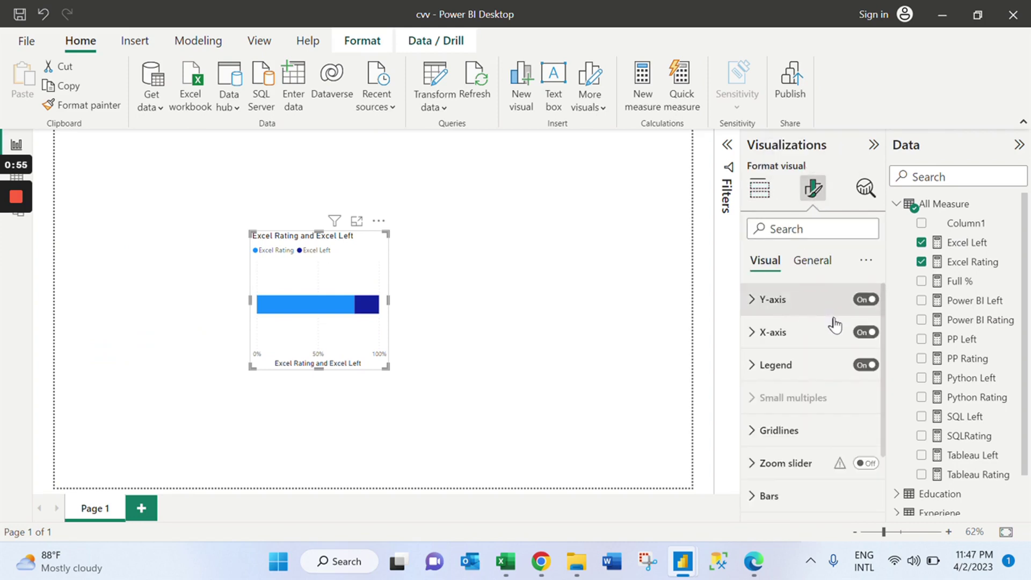
left_click(866, 301)
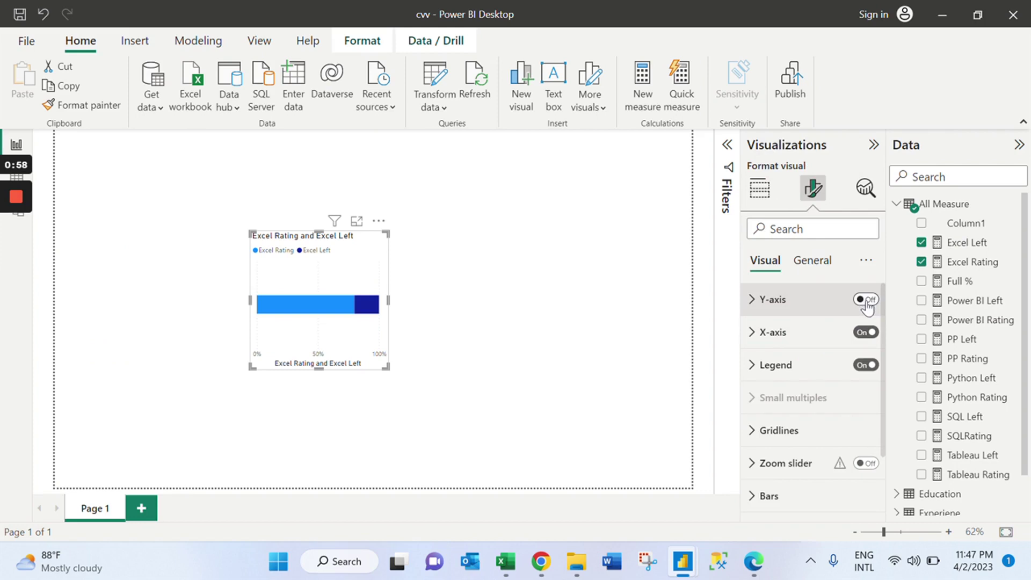
left_click(865, 333)
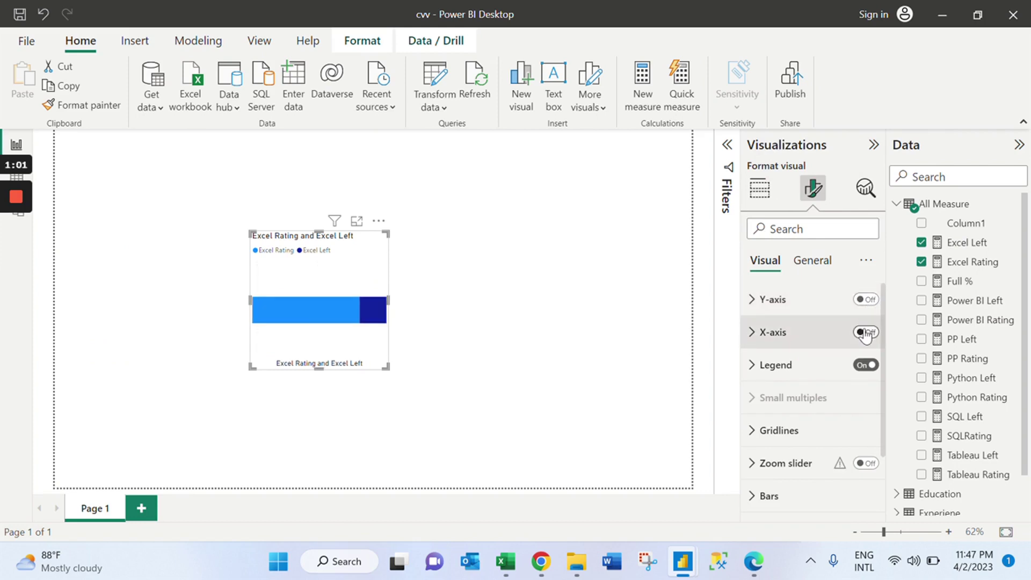
left_click(866, 365)
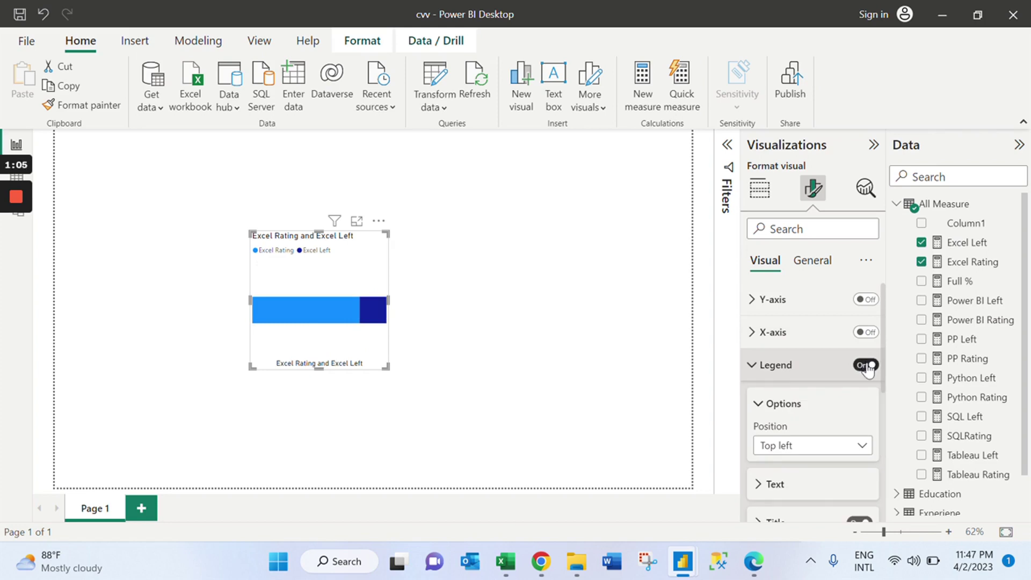
left_click(866, 365)
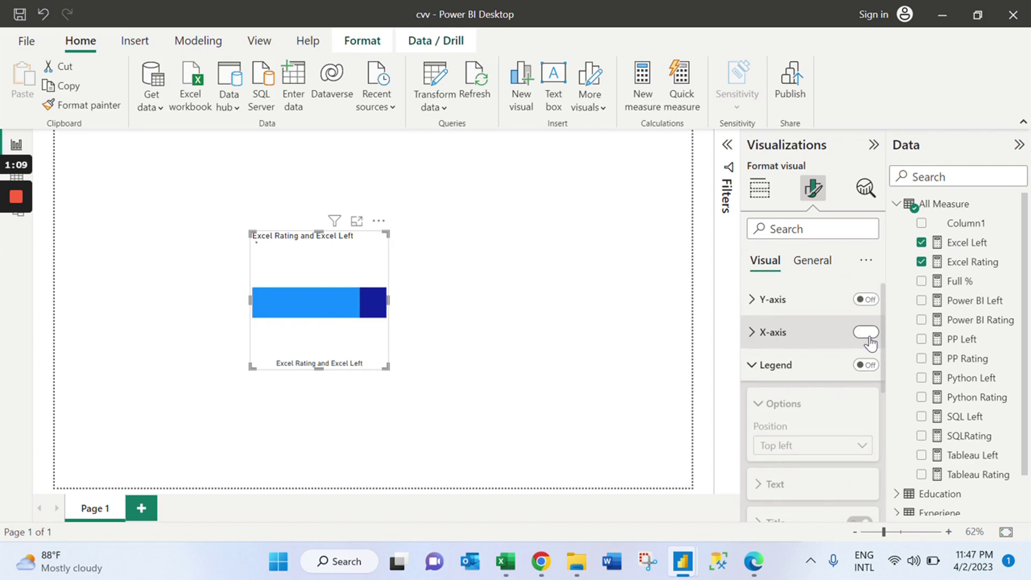
left_click(827, 333)
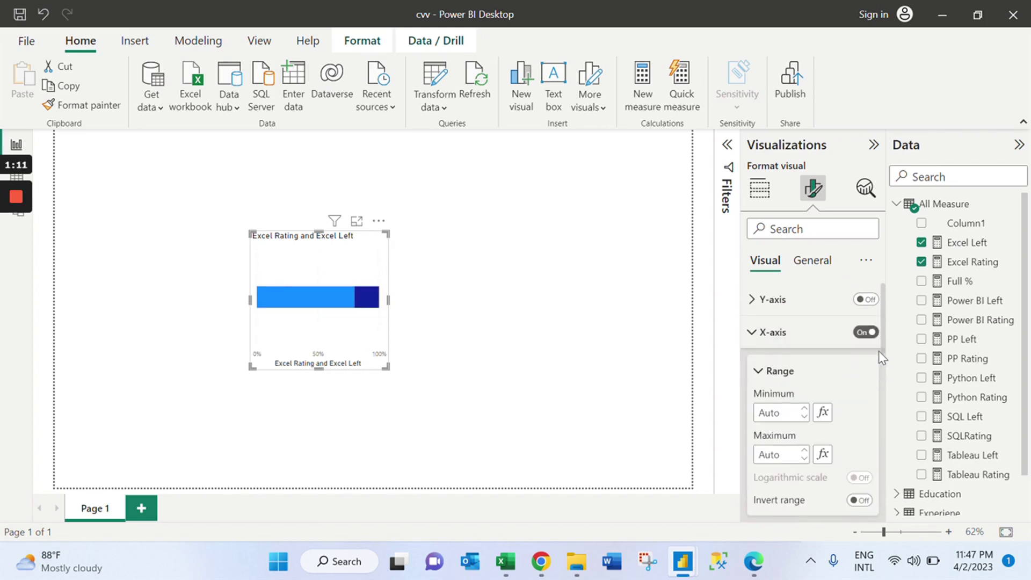
left_click_drag(884, 327, 889, 408)
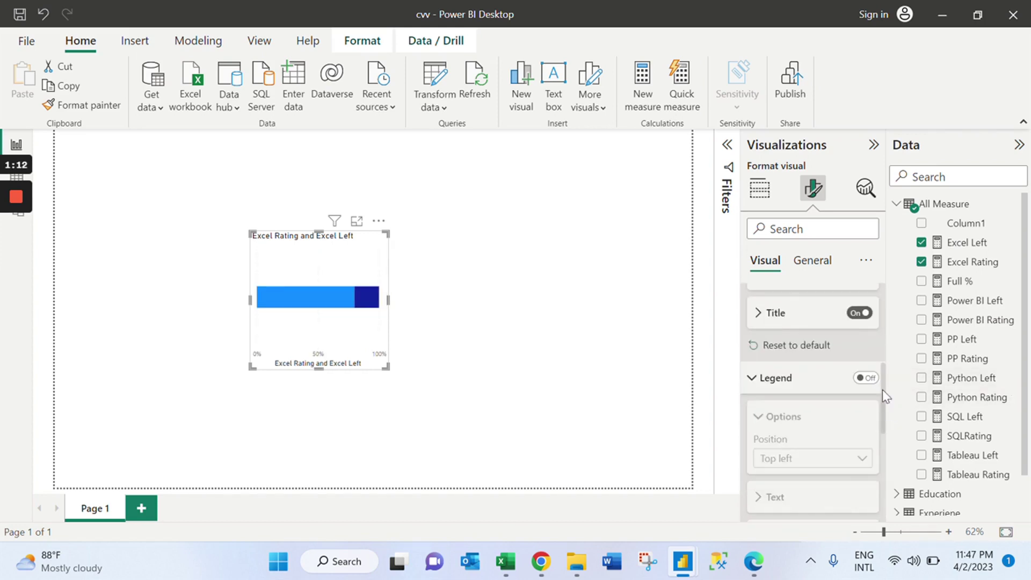
left_click(865, 313)
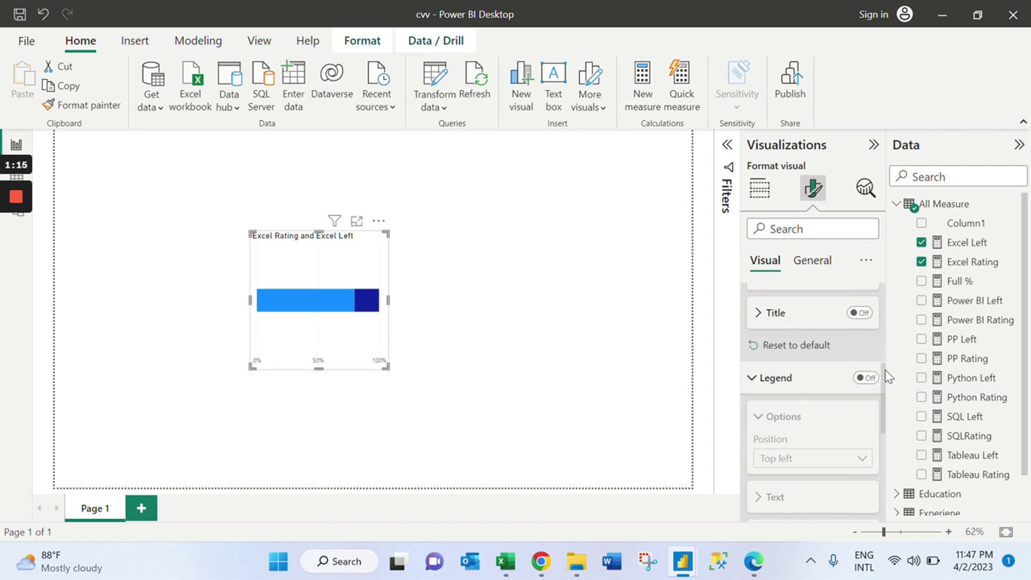
left_click_drag(884, 375, 887, 275)
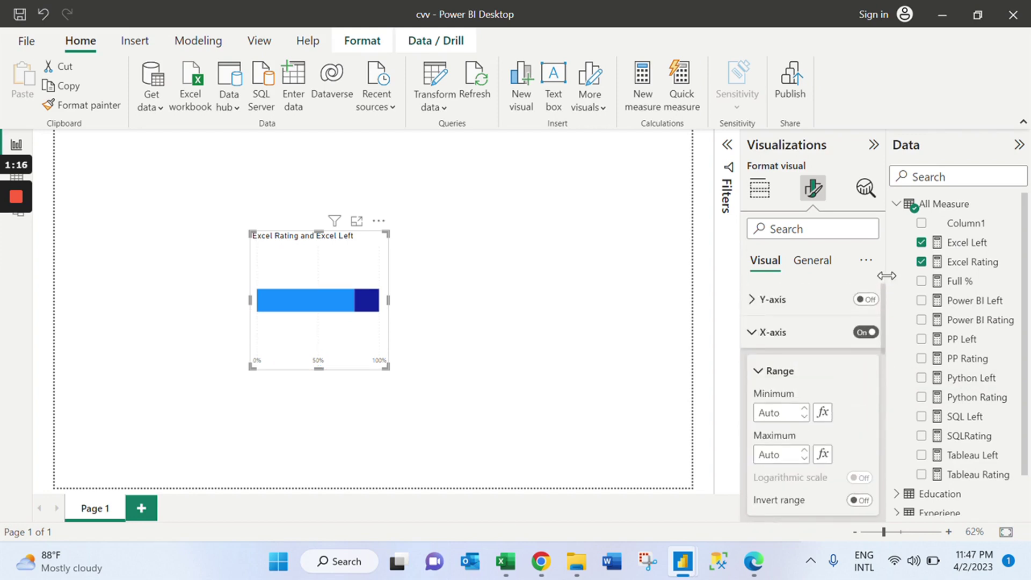
left_click(767, 331)
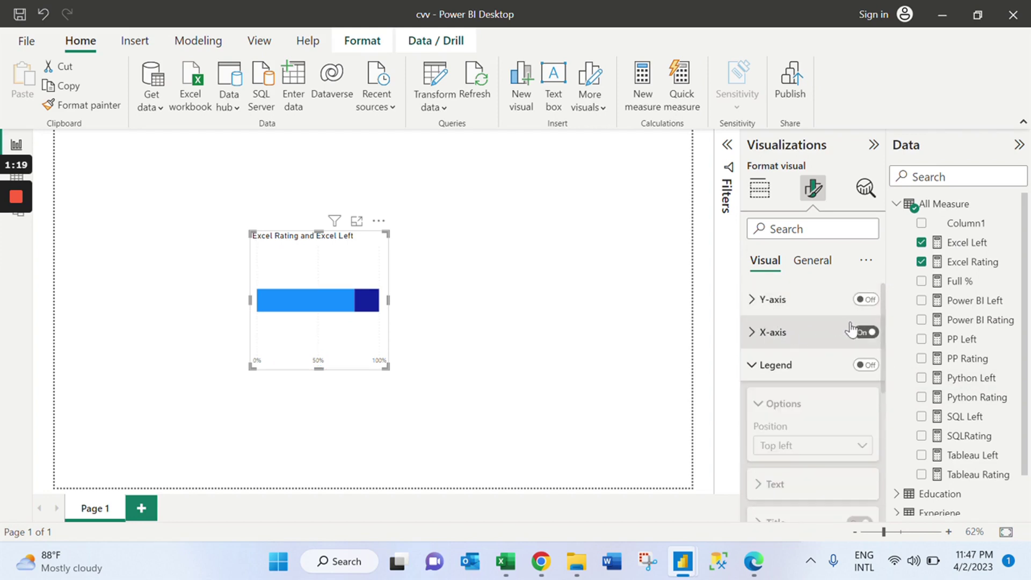
left_click(866, 333)
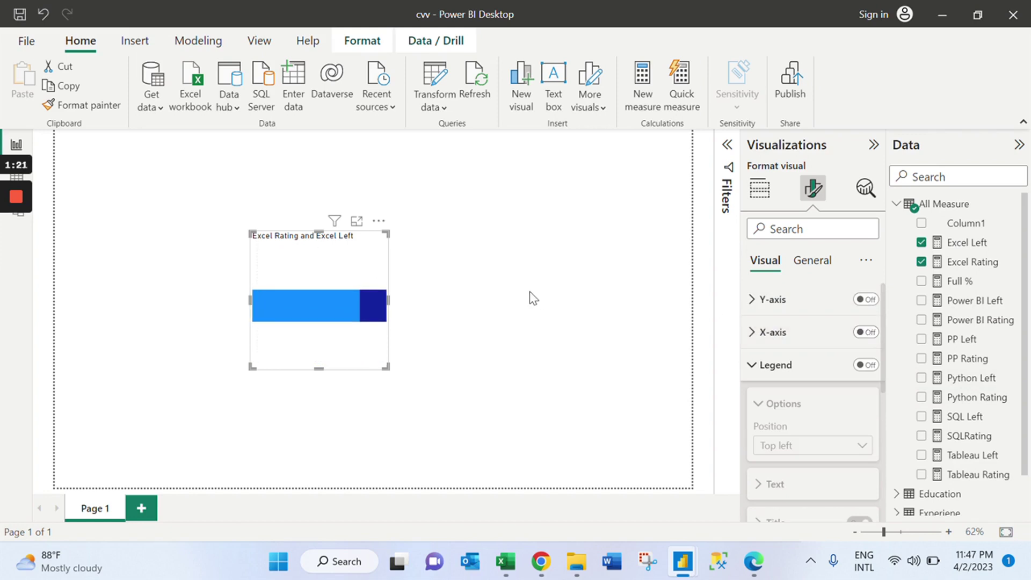
Make the chart wider and shorter, and turn its title off.
left_click_drag(386, 366, 465, 305)
left_click(812, 260)
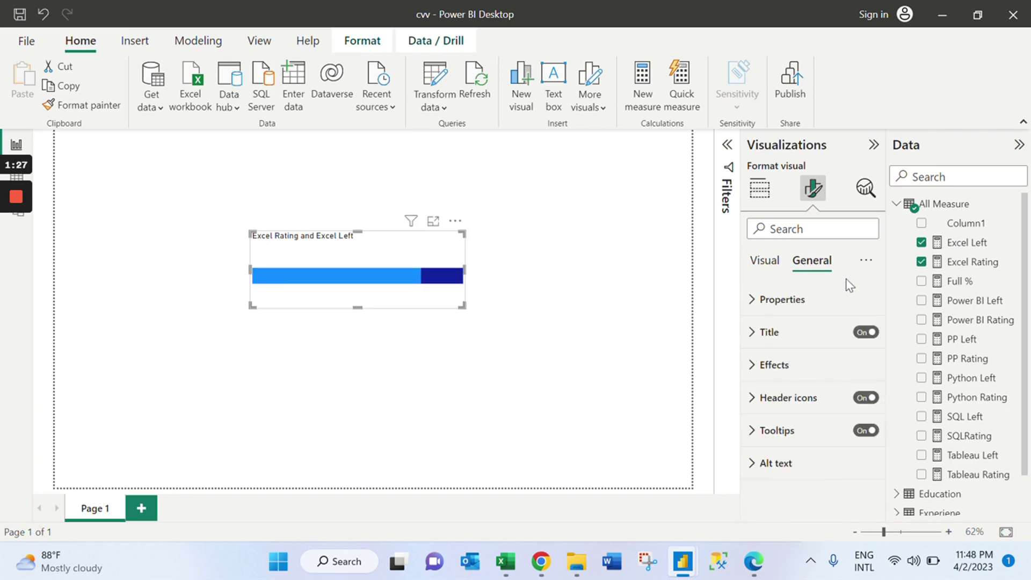
left_click(867, 333)
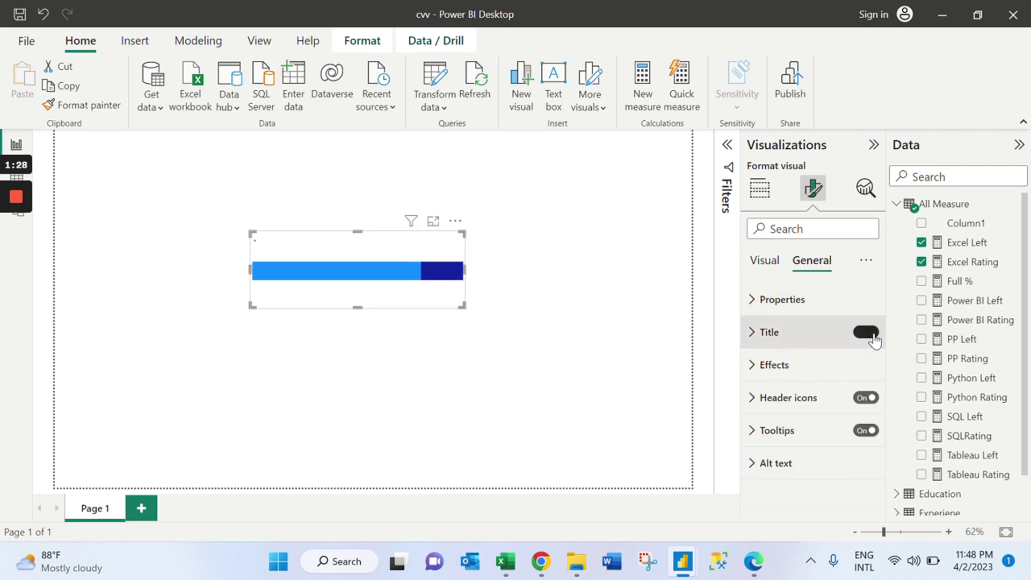
left_click(832, 316)
left_click(765, 268)
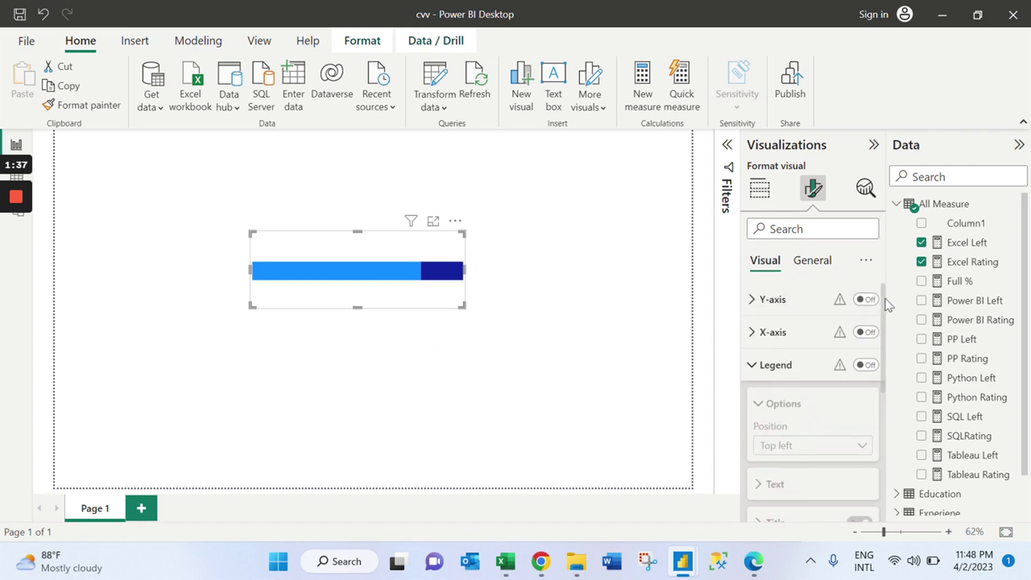
left_click(769, 365)
scroll(886, 319, "down", 3)
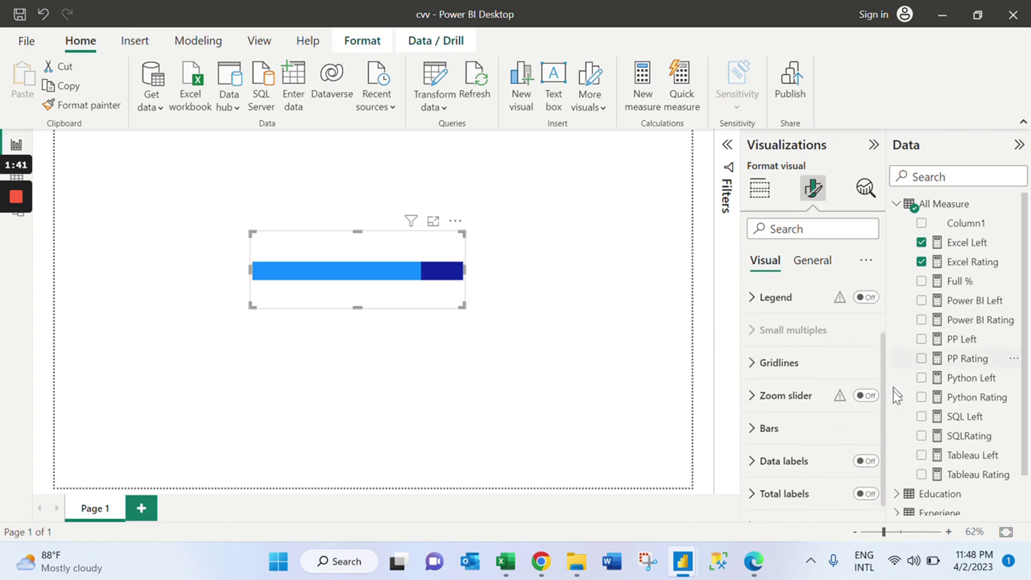
Colour the Excel Rating bar dark navy #094780 and the Excel Left portion light pink.
left_click(826, 418)
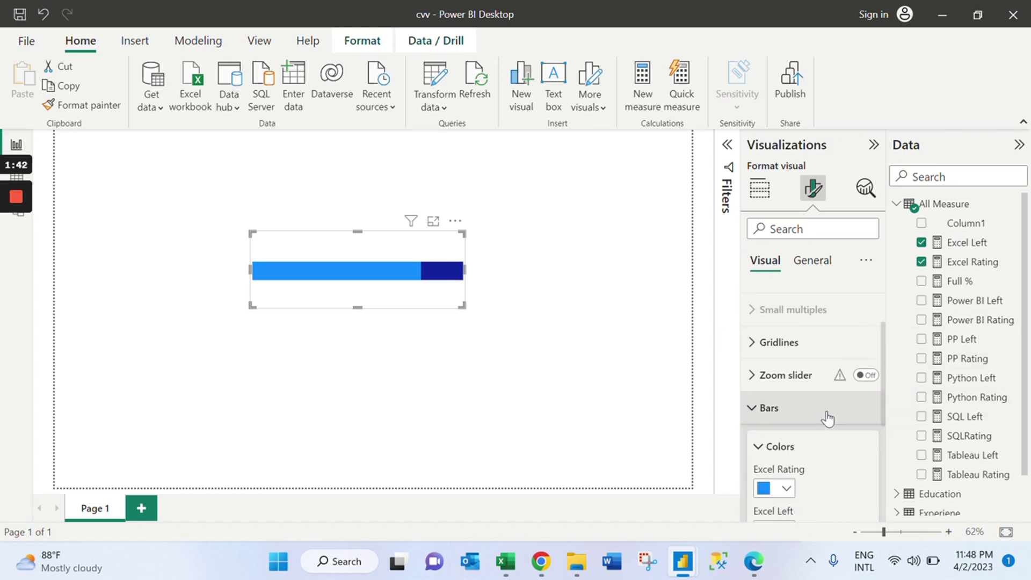
left_click(787, 490)
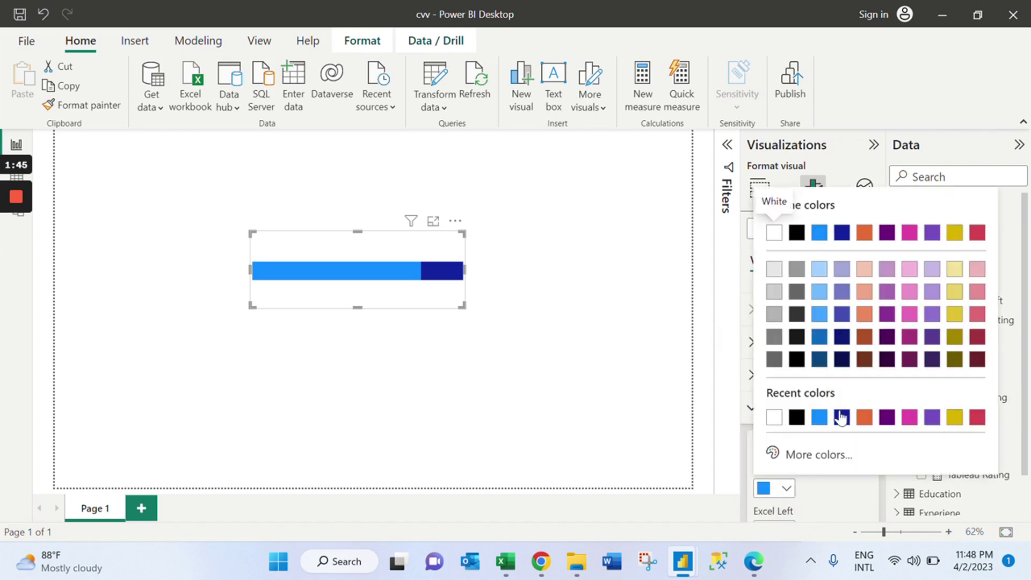
left_click(882, 503)
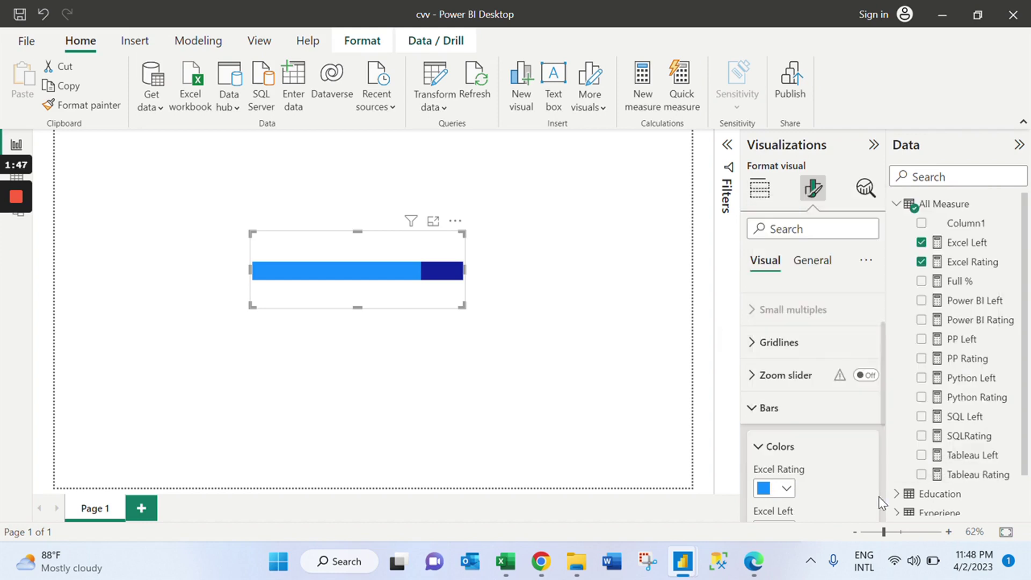
scroll(884, 416, "down", 1)
left_click_drag(884, 417, 885, 442)
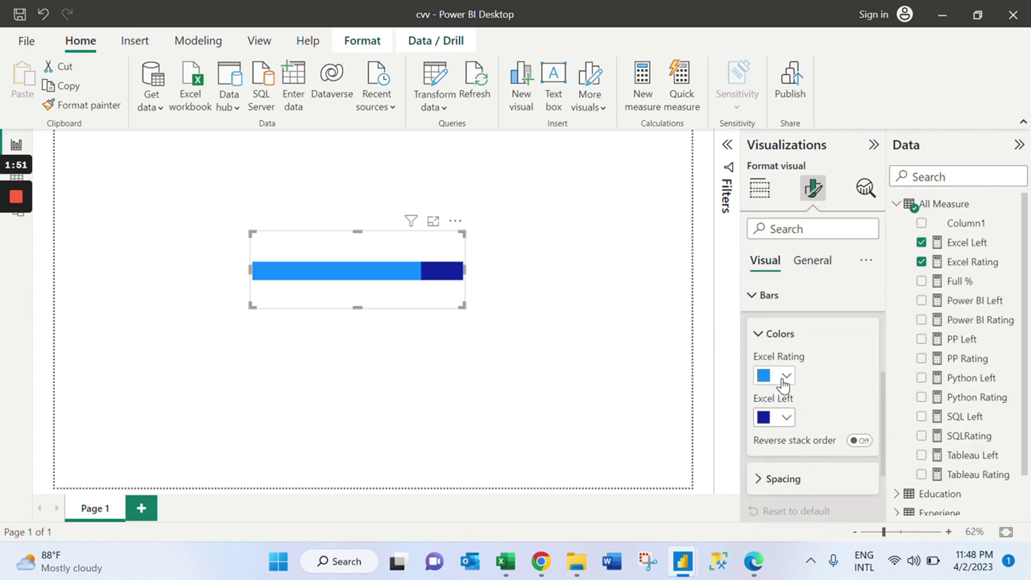
left_click(785, 376)
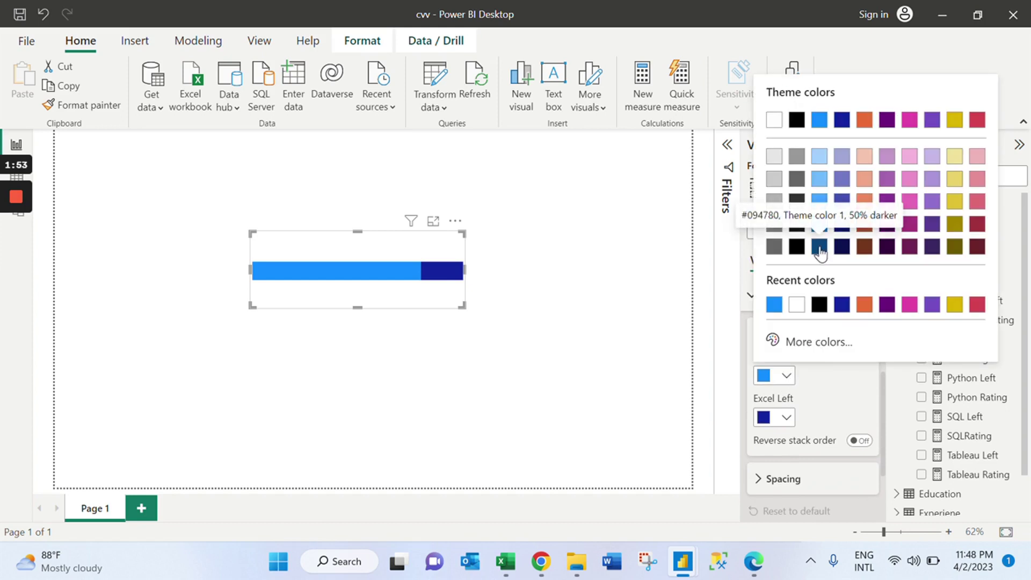
left_click(820, 248)
left_click(787, 417)
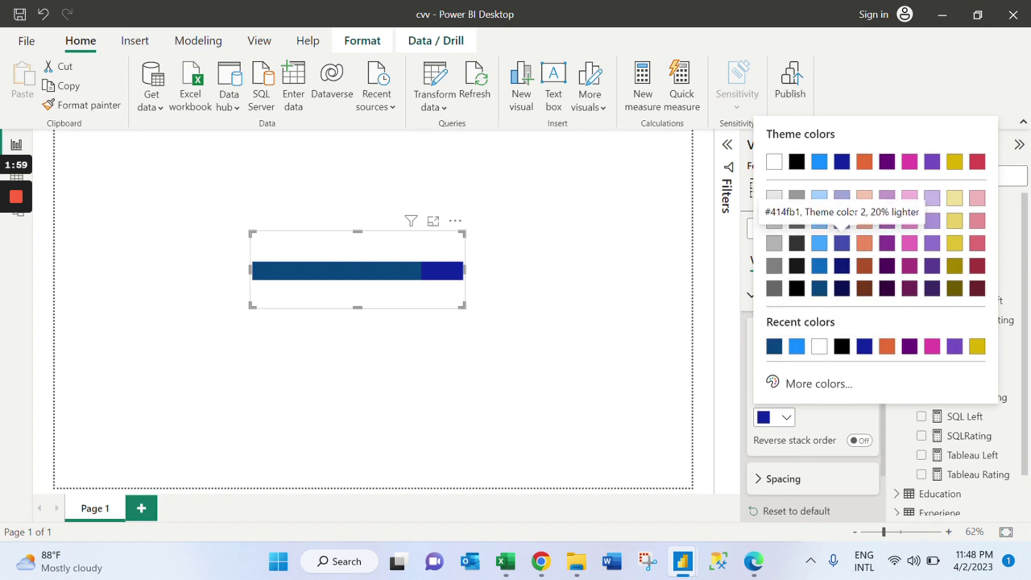
left_click(910, 199)
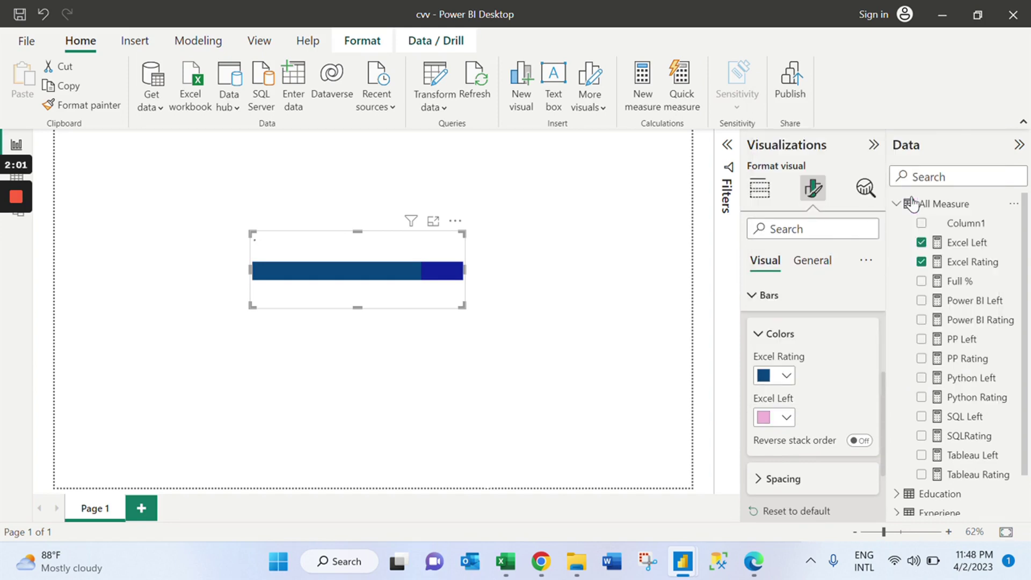
left_click(786, 419)
left_click(451, 301)
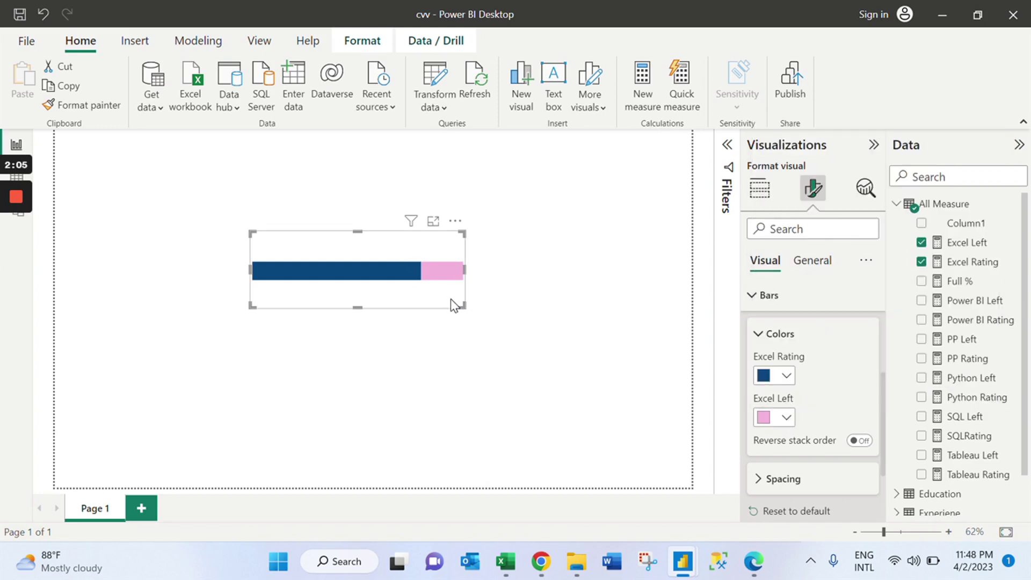
Make the bar visual shorter and thinner, and move it to the left of the page.
left_click_drag(456, 304, 476, 265)
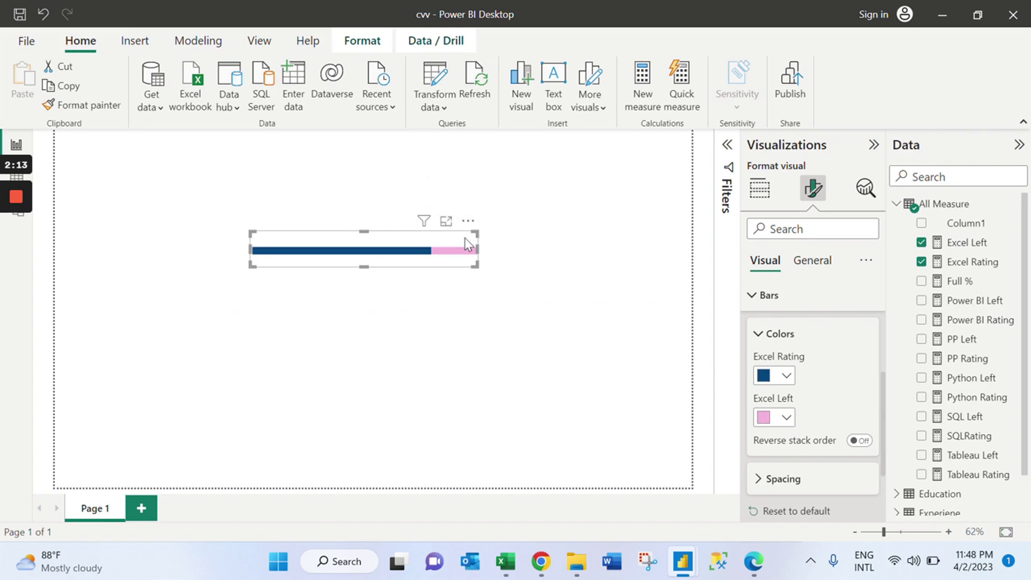
left_click_drag(466, 238, 305, 246)
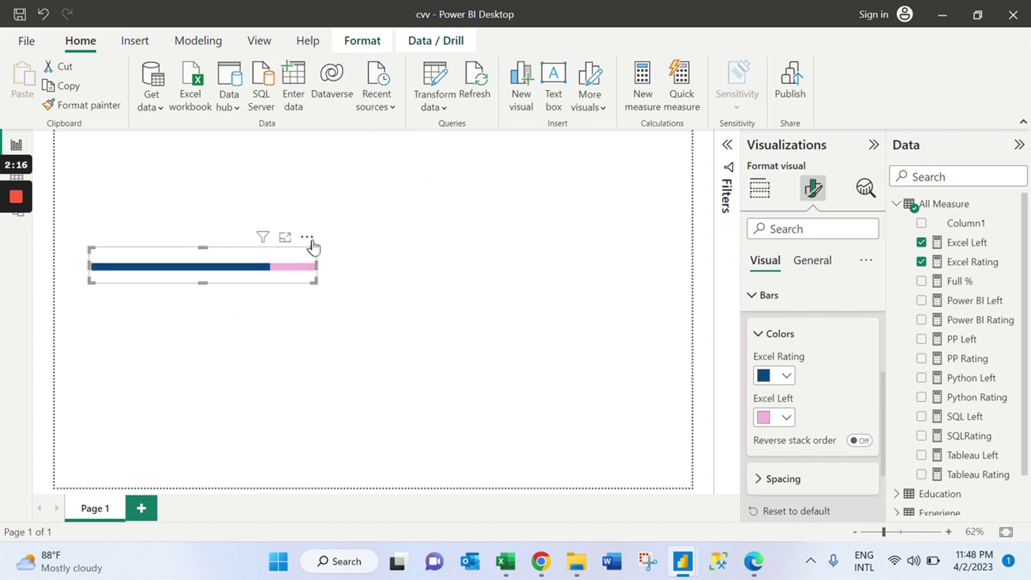
left_click(308, 238)
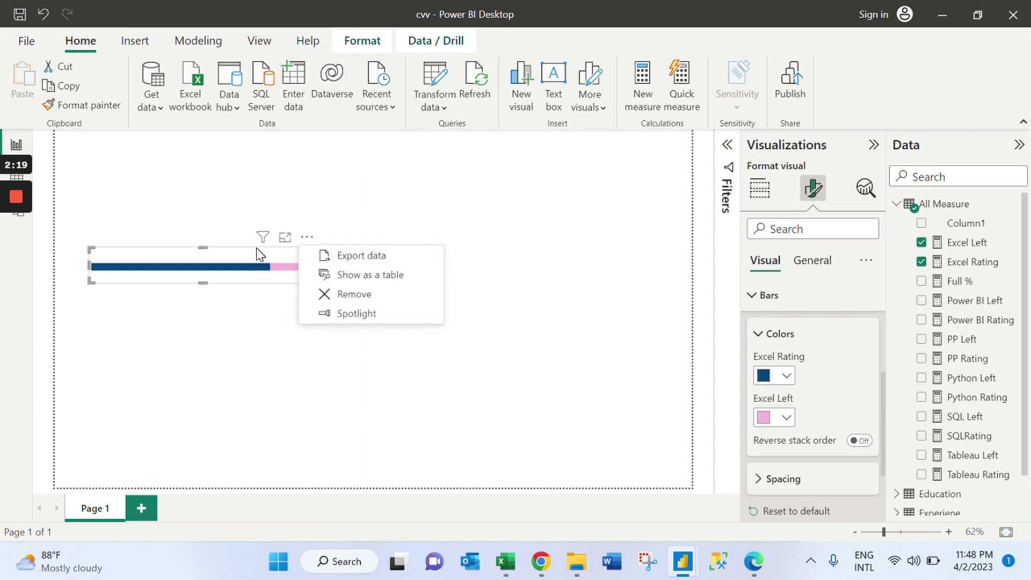
key("Escape")
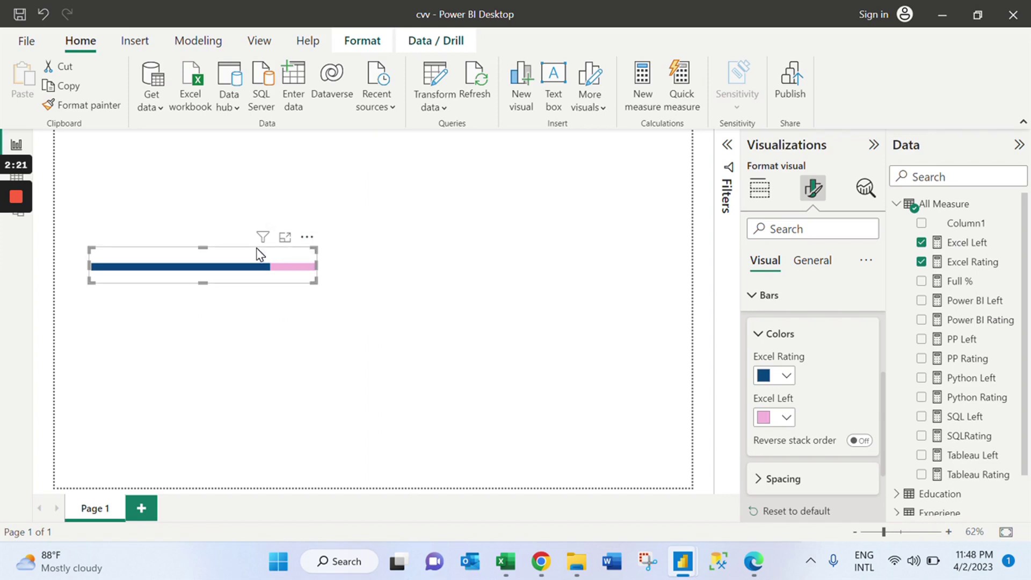
Copy the bar and paste copies, stacking them in a vertical column below the original.
key("ctrl+c")
key("ctrl+v")
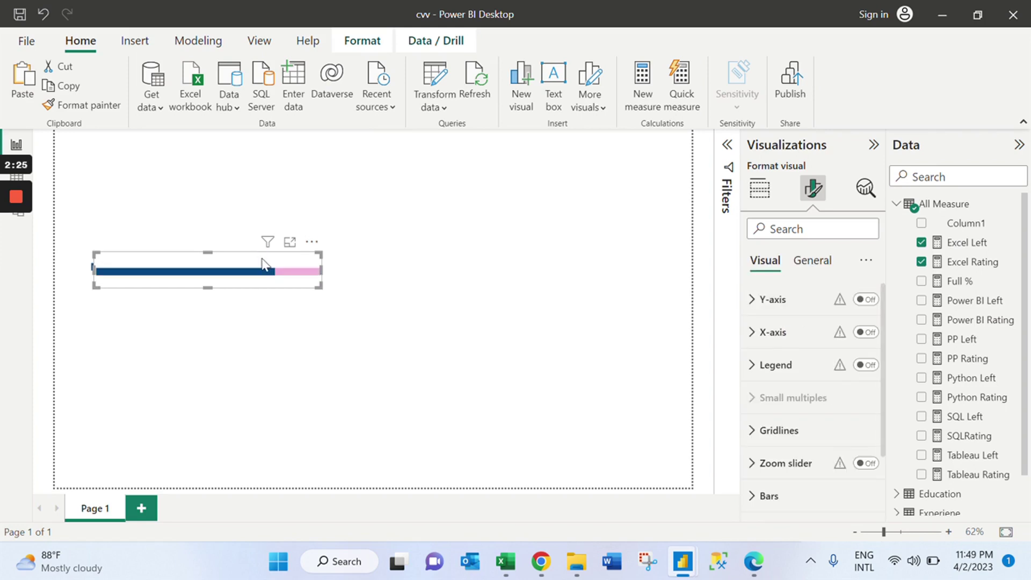
left_click_drag(263, 266, 252, 285)
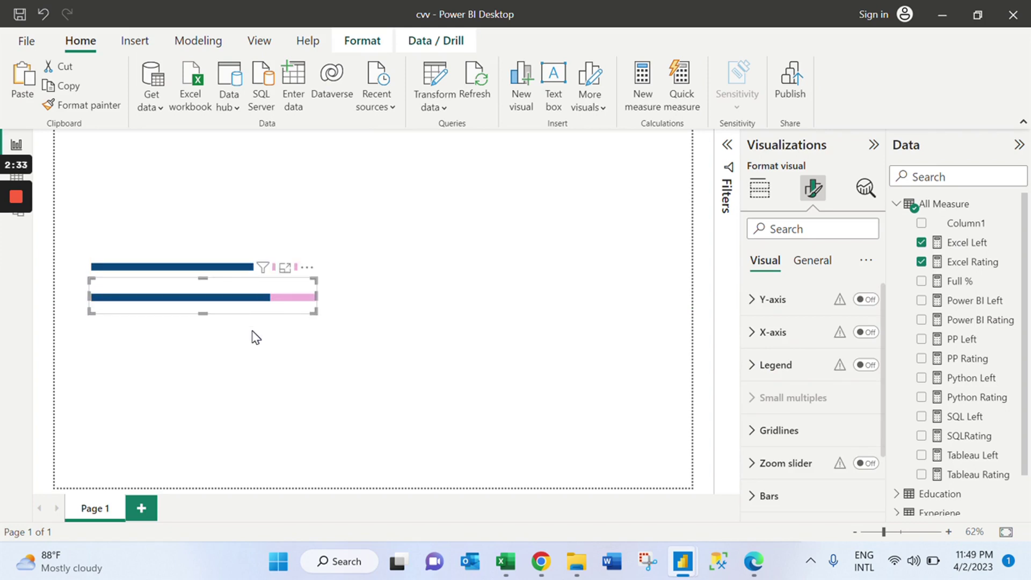
left_click(272, 270)
key("ctrl+v")
left_click_drag(260, 329, 273, 325)
left_click_drag(275, 267, 283, 346)
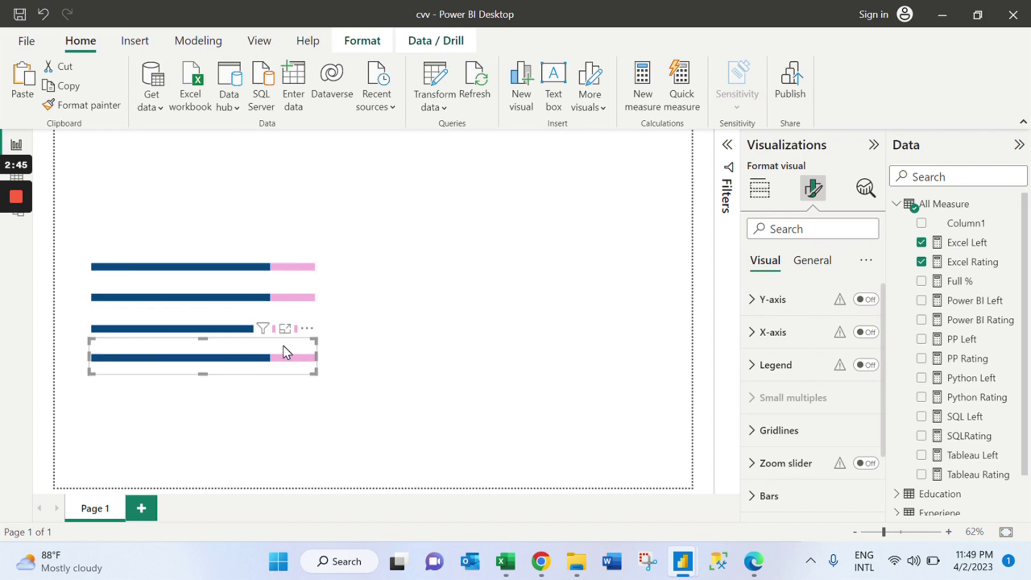
key("ctrl+v")
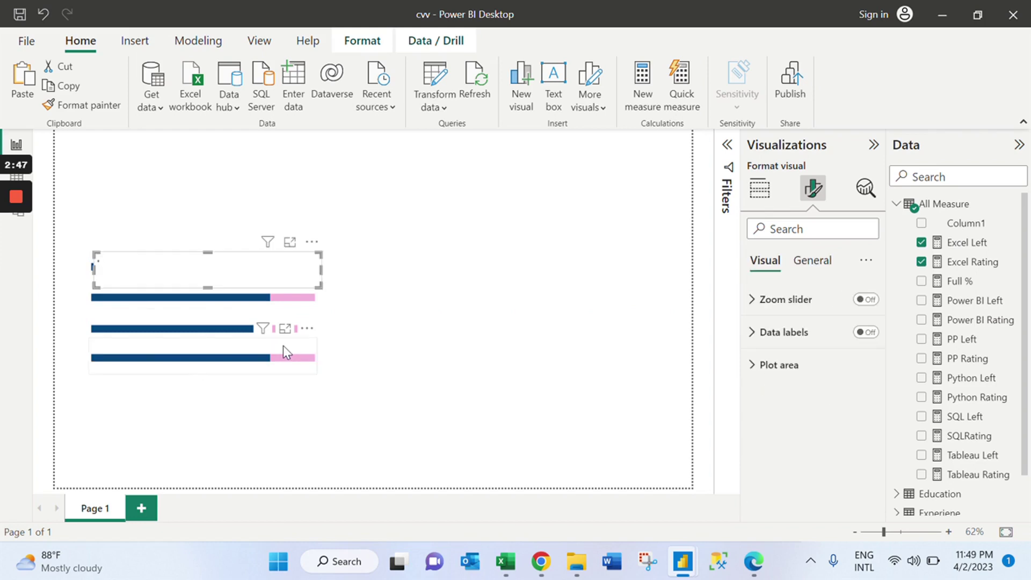
left_click_drag(306, 259, 292, 376)
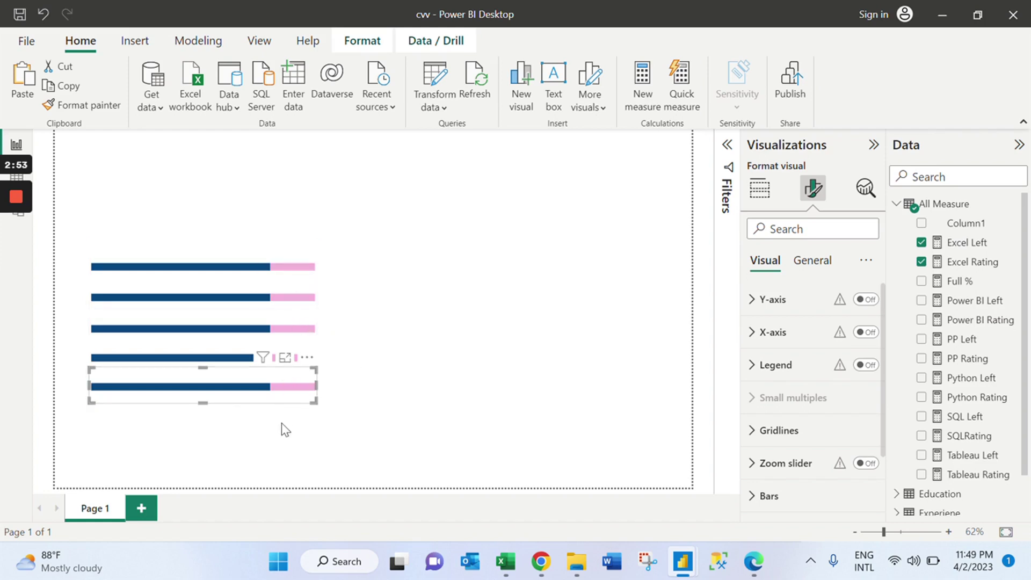
key("ctrl+v")
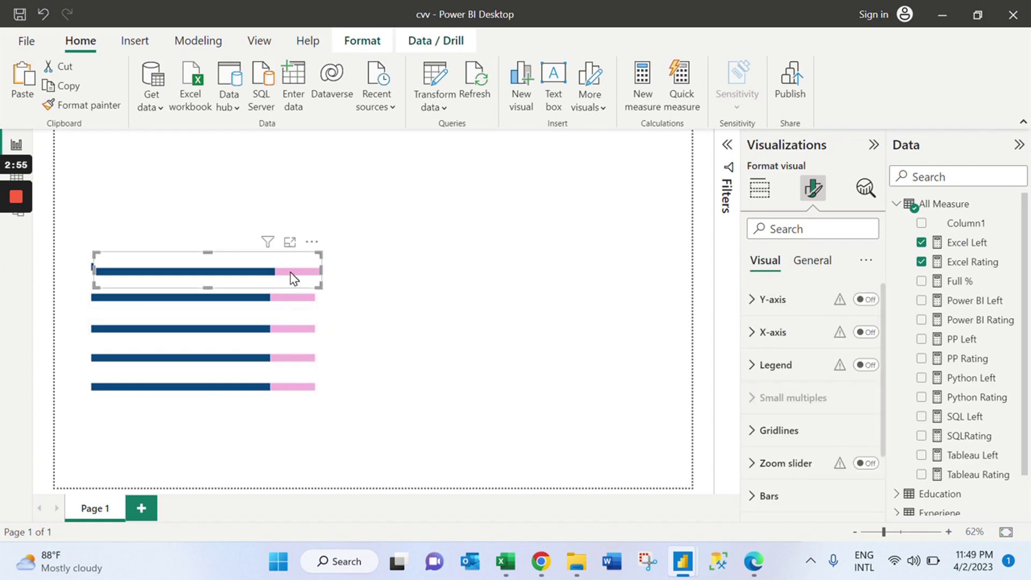
left_click_drag(278, 367, 282, 413)
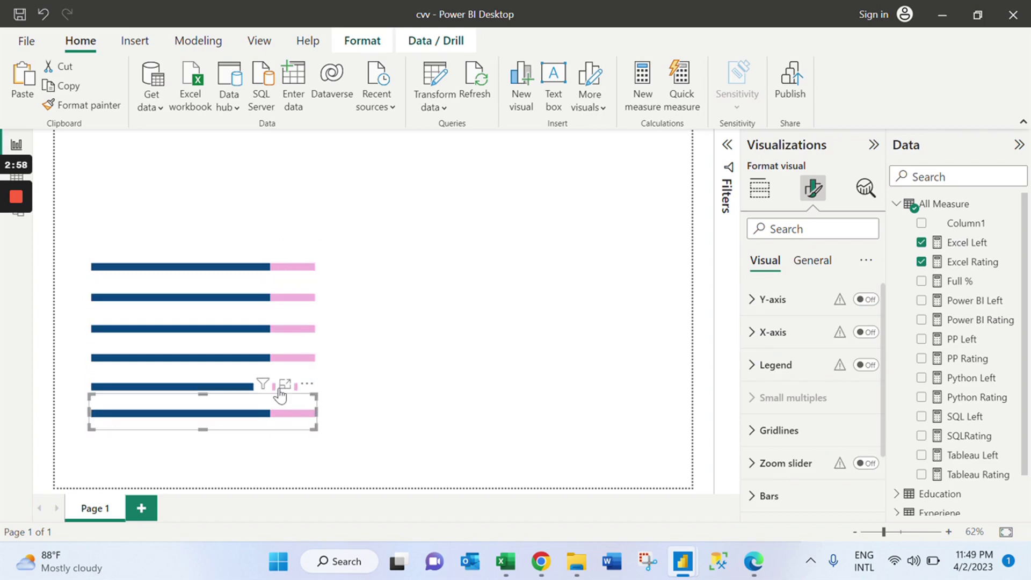
left_click(284, 299)
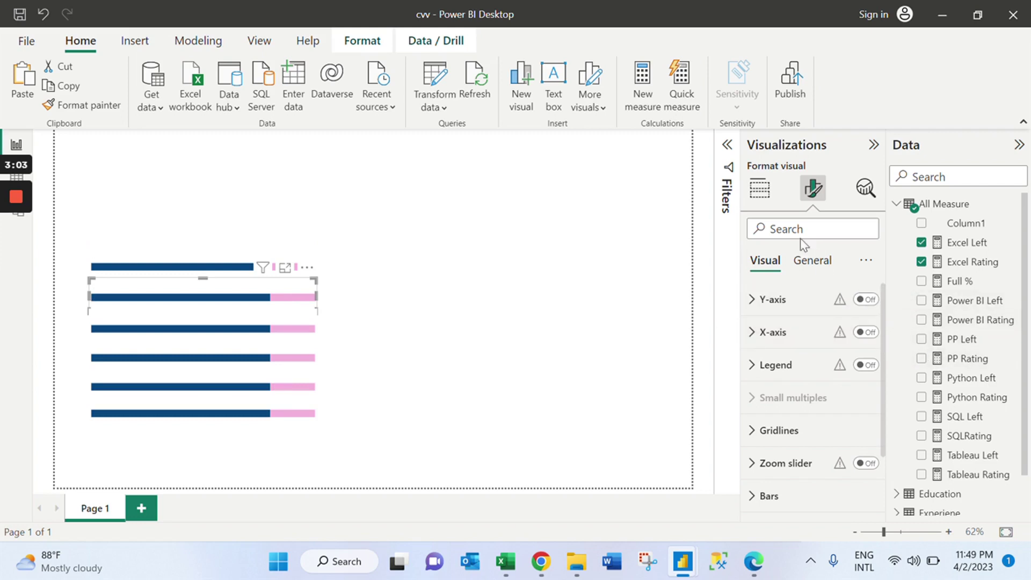
Swap the second bar's fields from Excel Rating and Excel Left to PP Rating and PP Left.
left_click(759, 194)
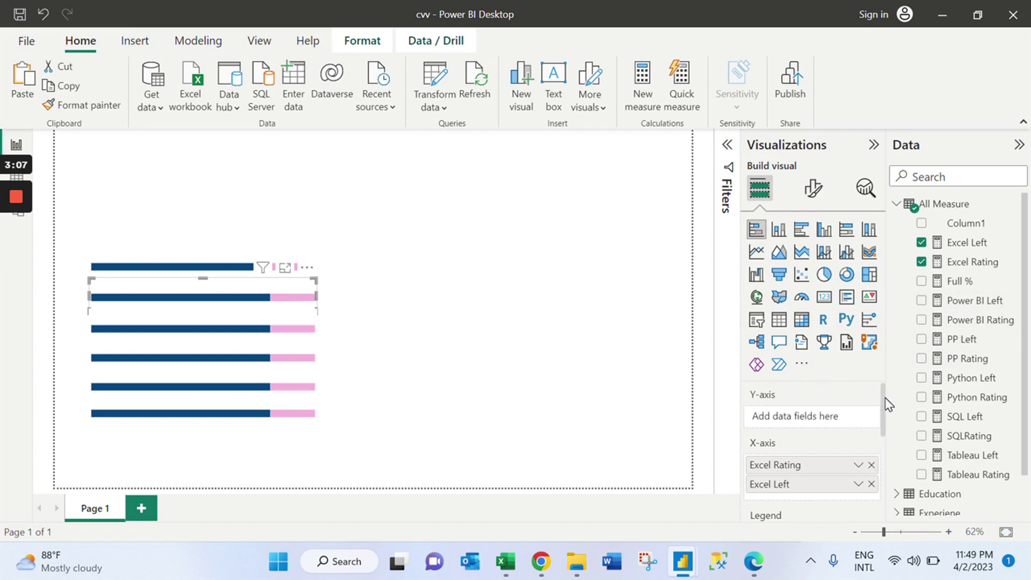
scroll(885, 403, "down", 4)
scroll(884, 420, "up", 2)
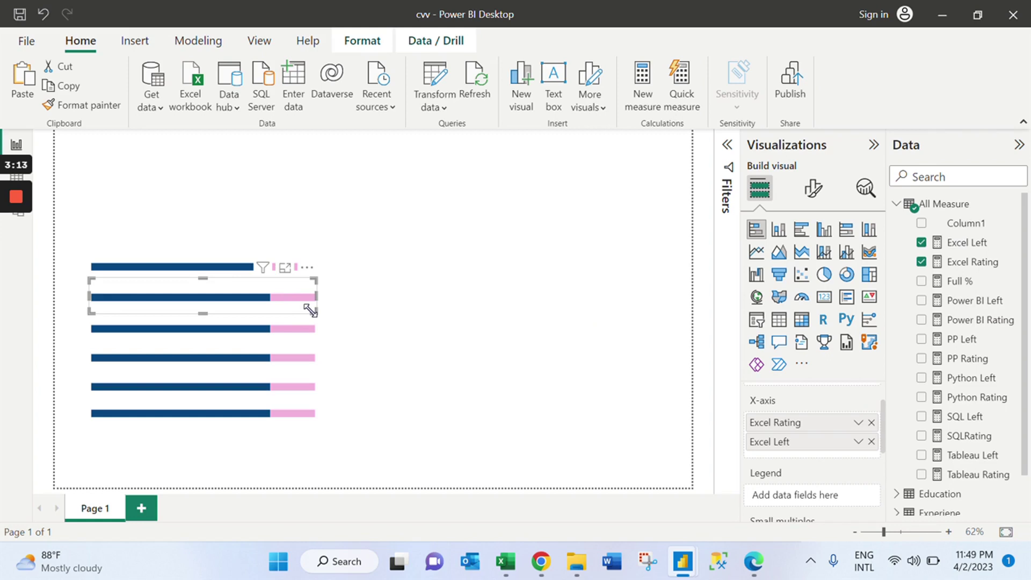
left_click(921, 321)
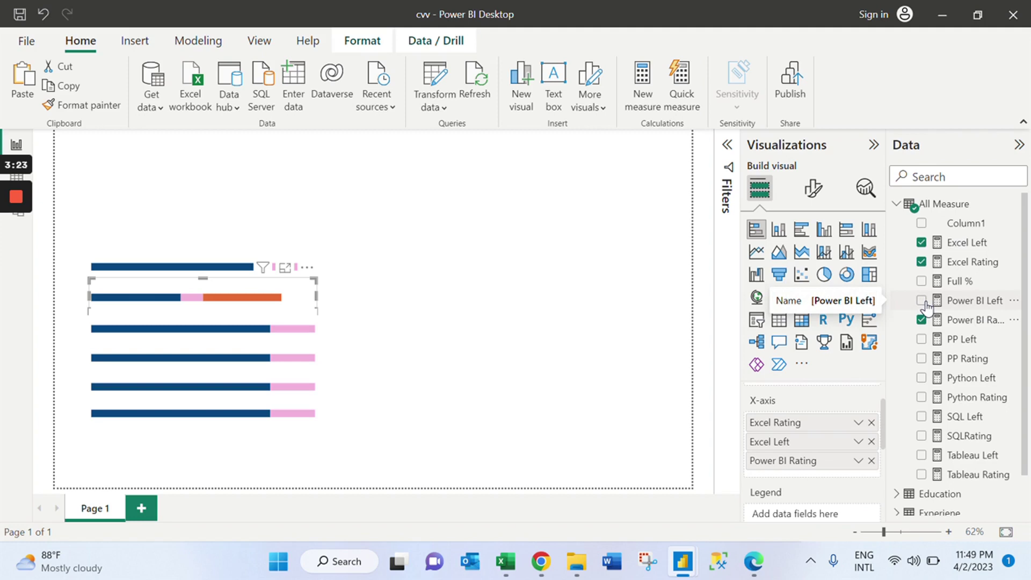
left_click(922, 301)
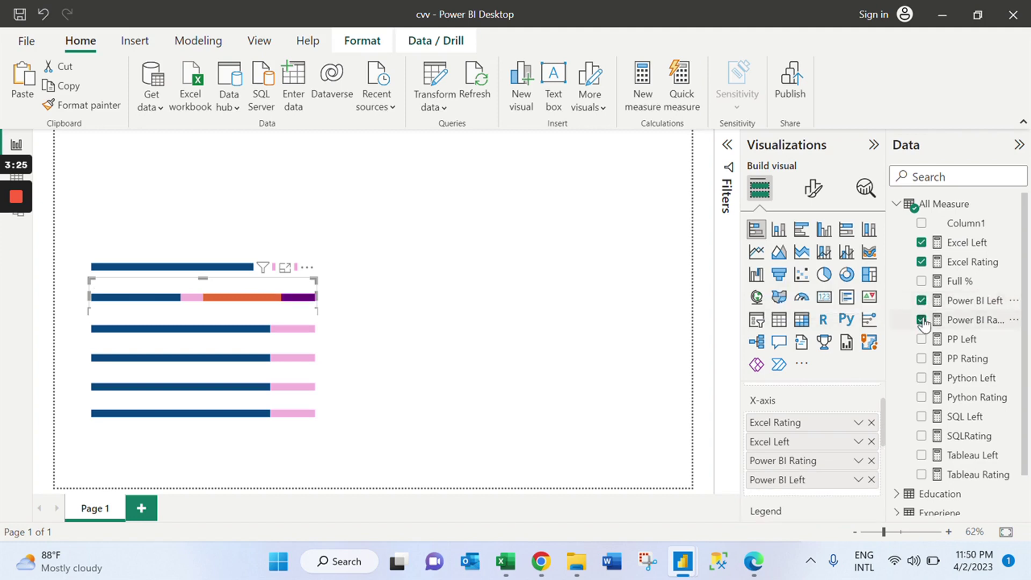
left_click(921, 320)
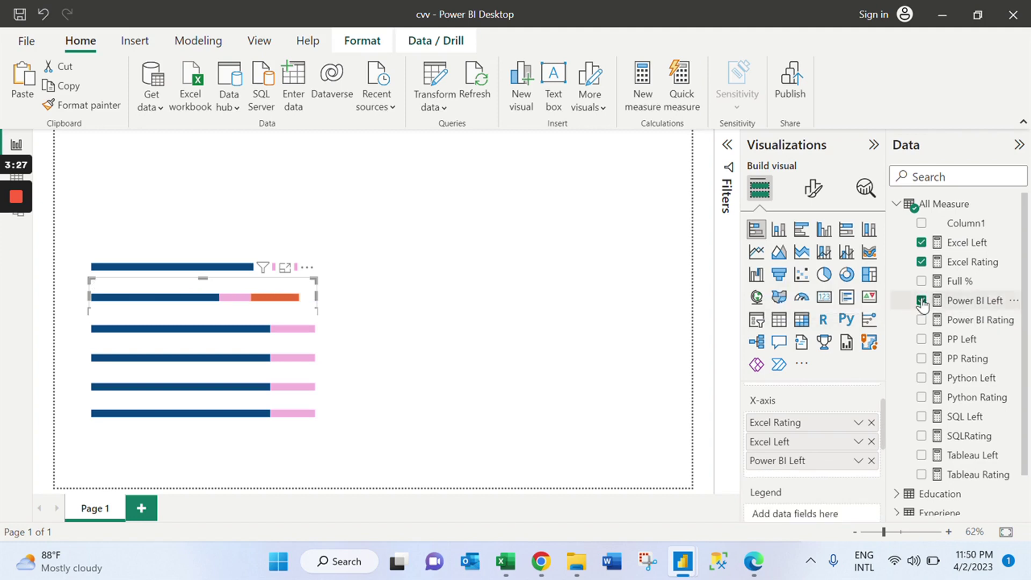
left_click(922, 301)
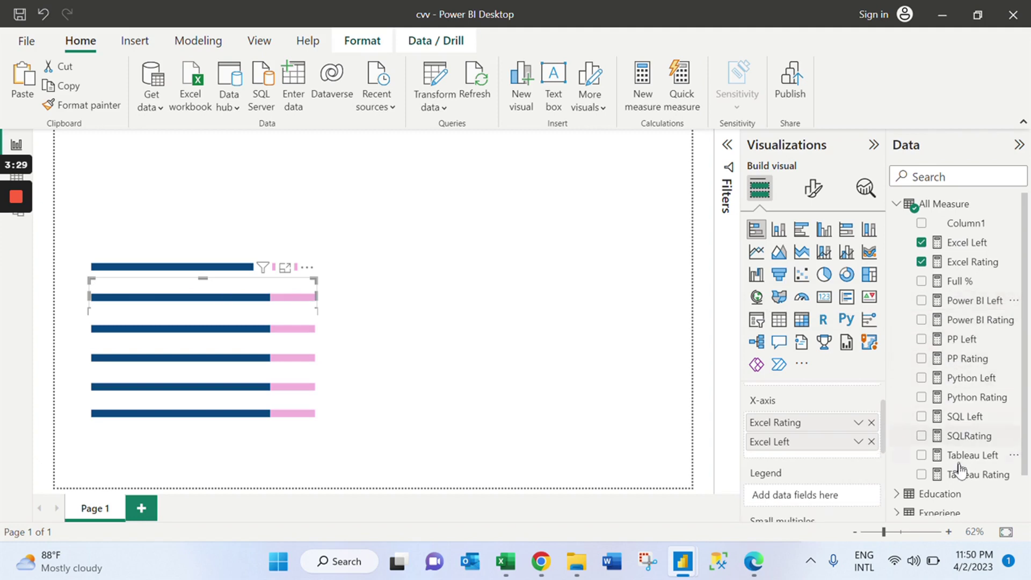
left_click(921, 320)
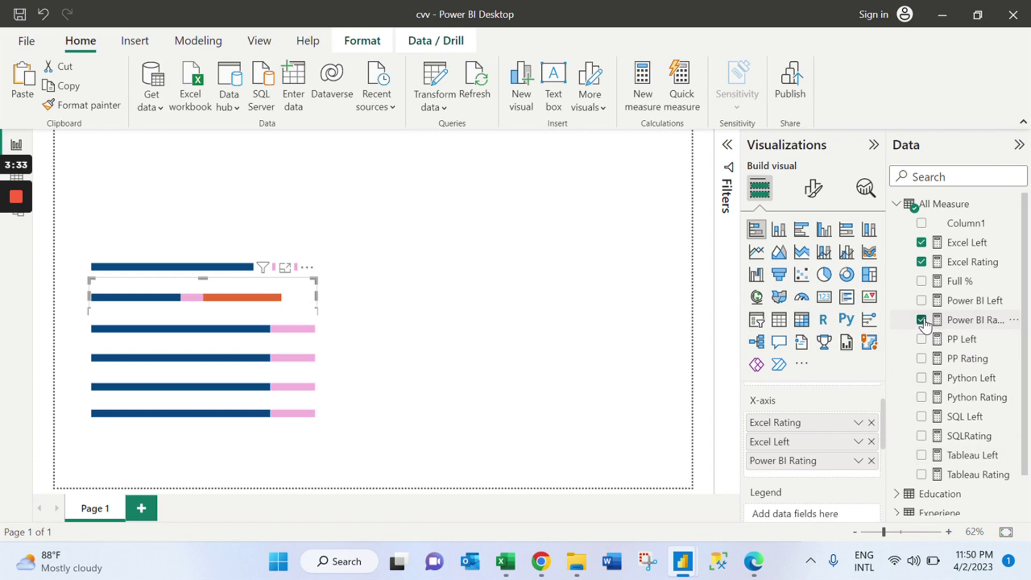
left_click(922, 320)
left_click(921, 359)
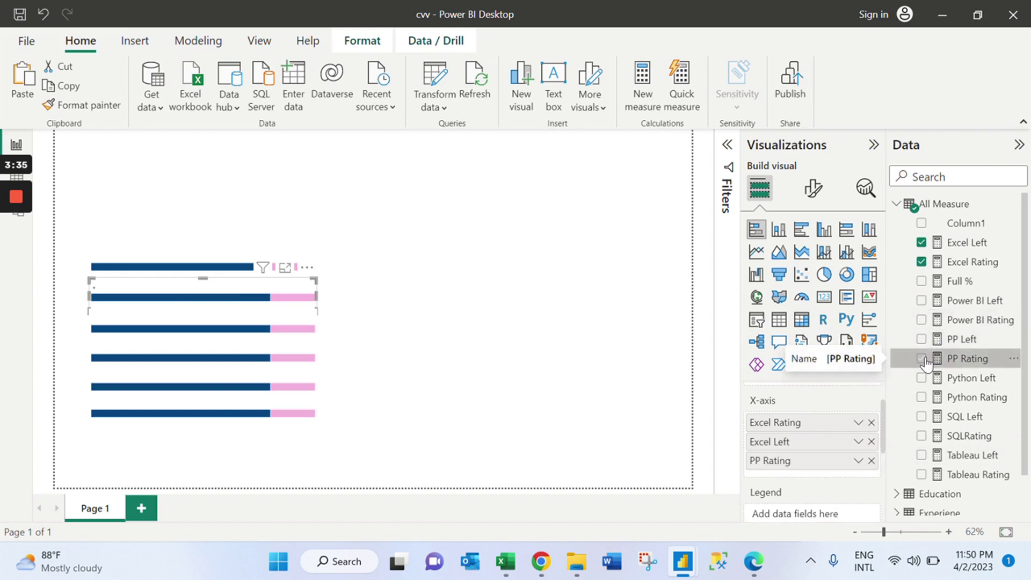
left_click(922, 340)
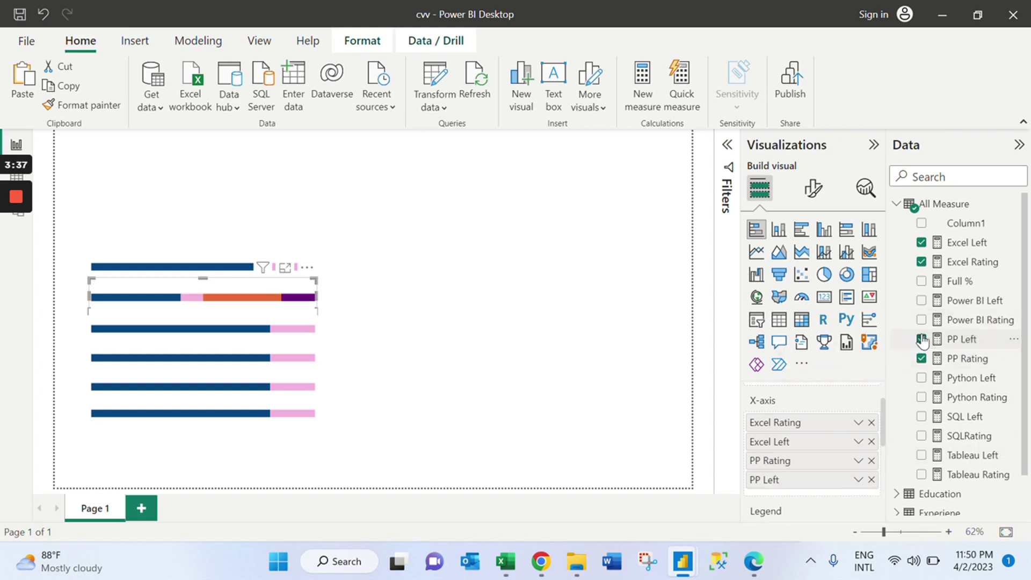
left_click(870, 424)
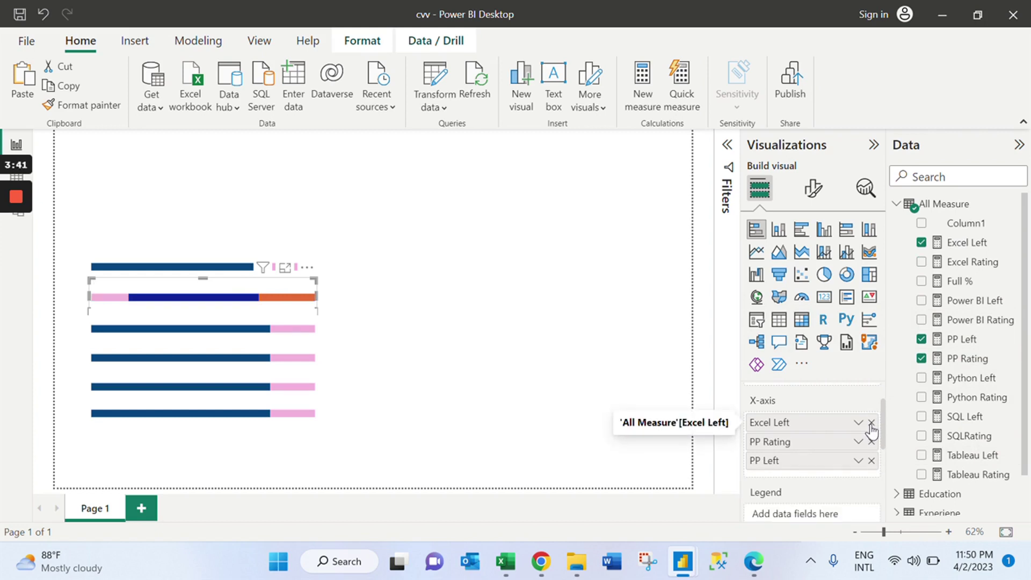
left_click(871, 423)
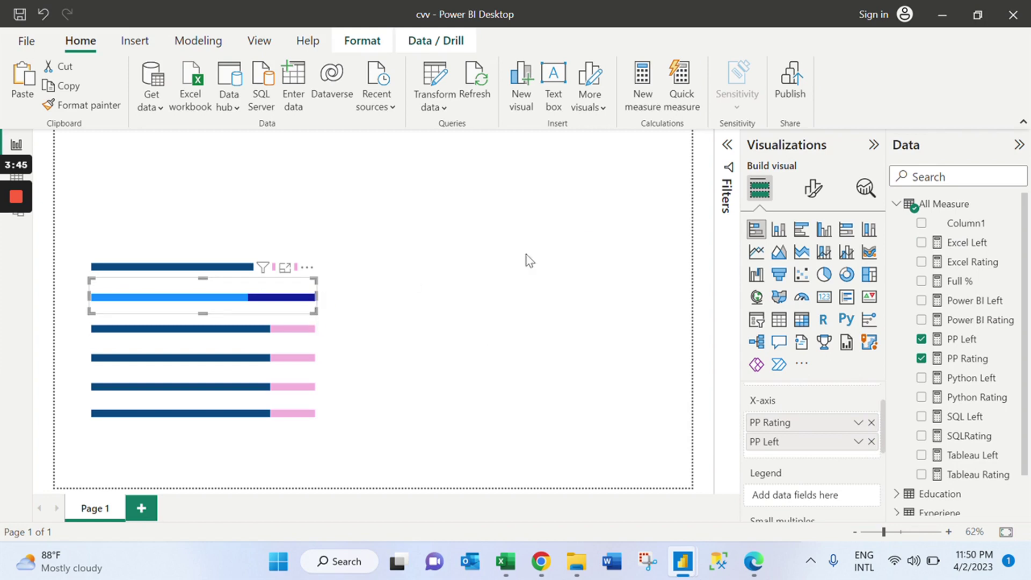
Set the second bar's PP Rating colour to dark navy and PP Left to pink #f3b4dc.
left_click(812, 189)
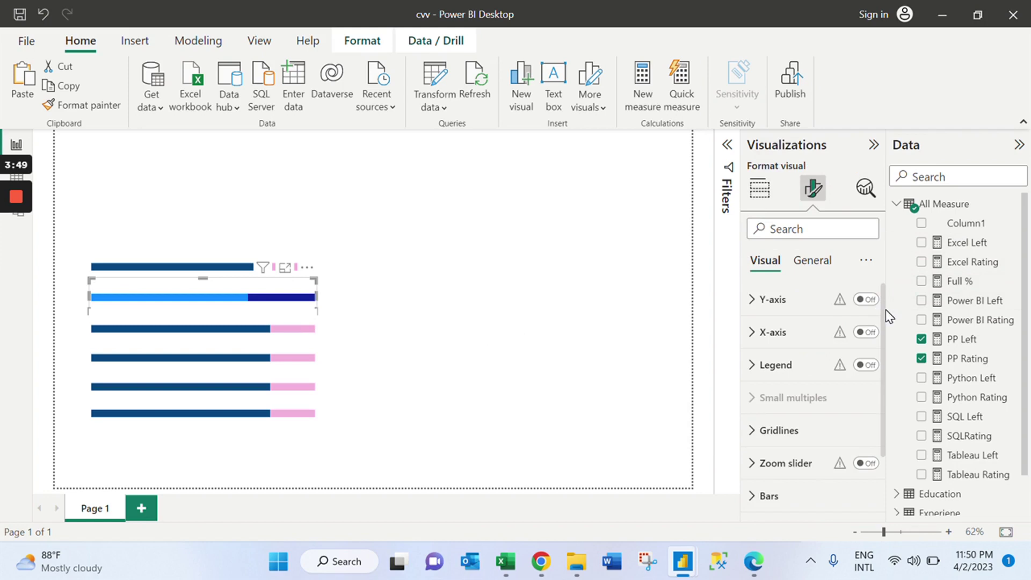
scroll(886, 396, "down", 2)
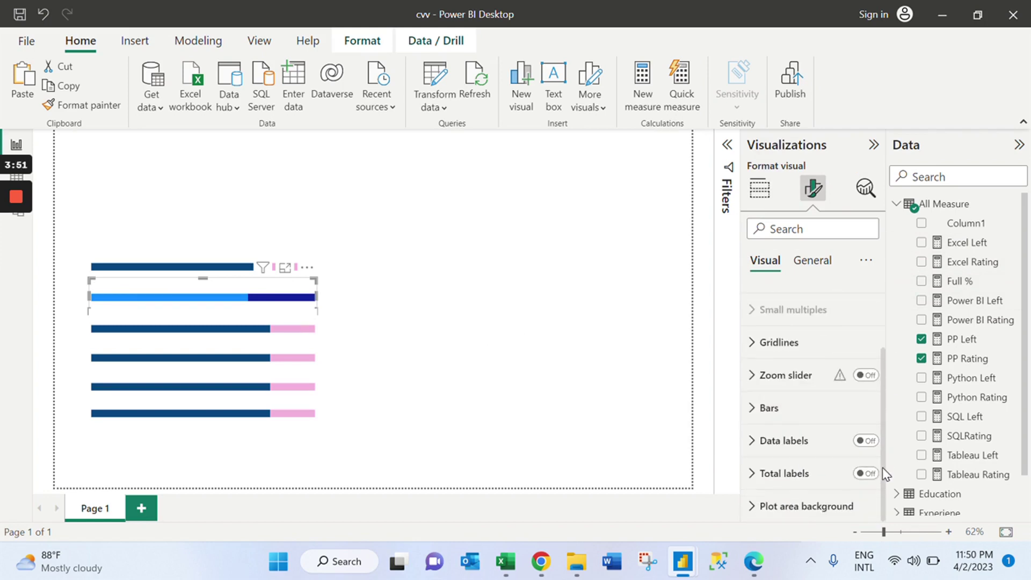
left_click(826, 415)
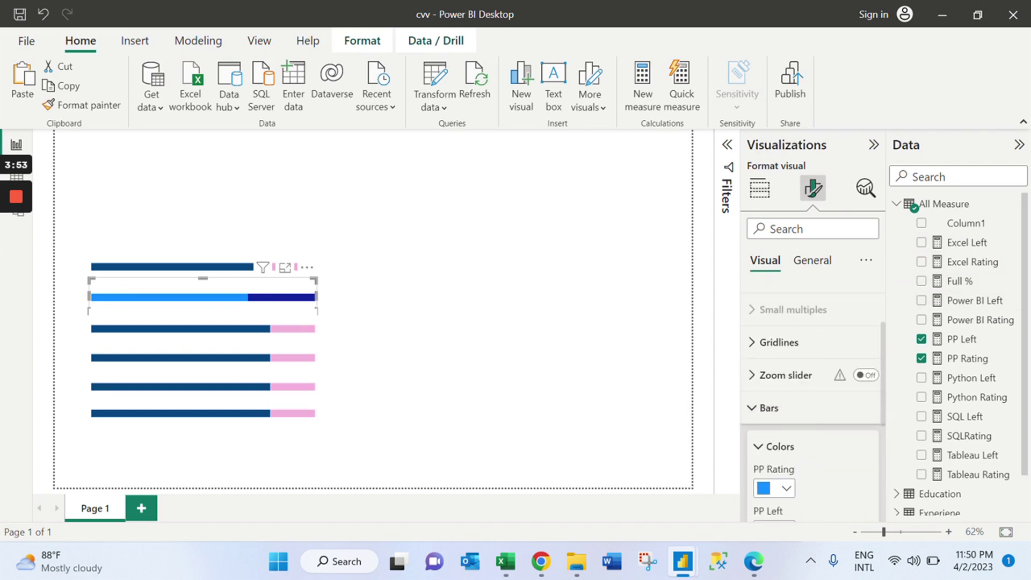
scroll(885, 424, "down", 3)
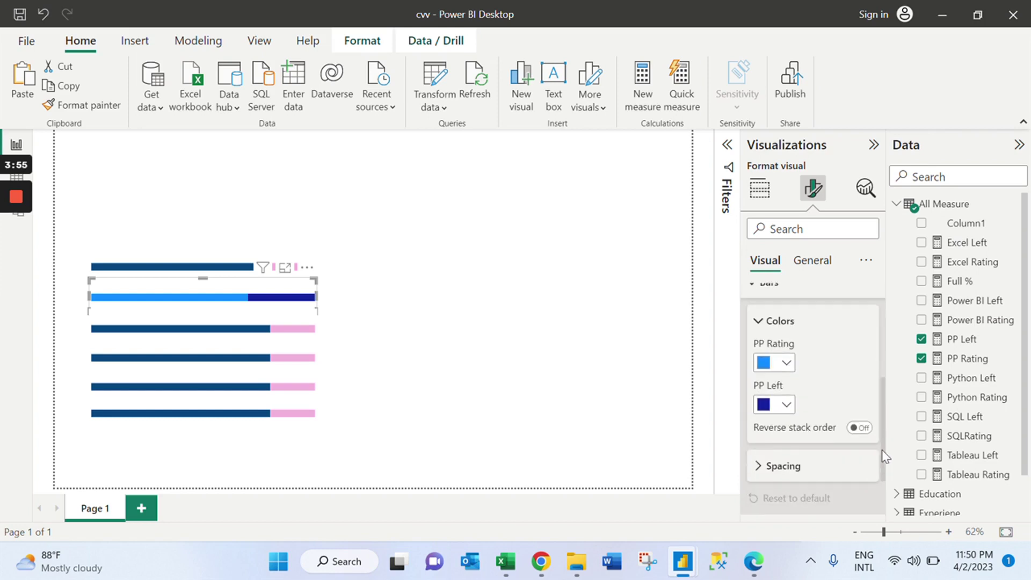
left_click(791, 350)
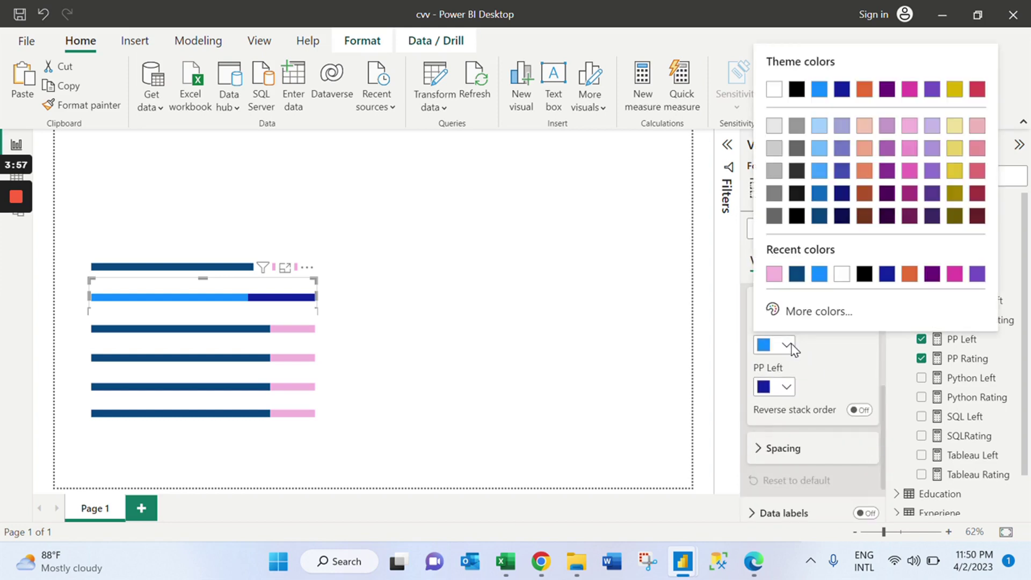
left_click(797, 274)
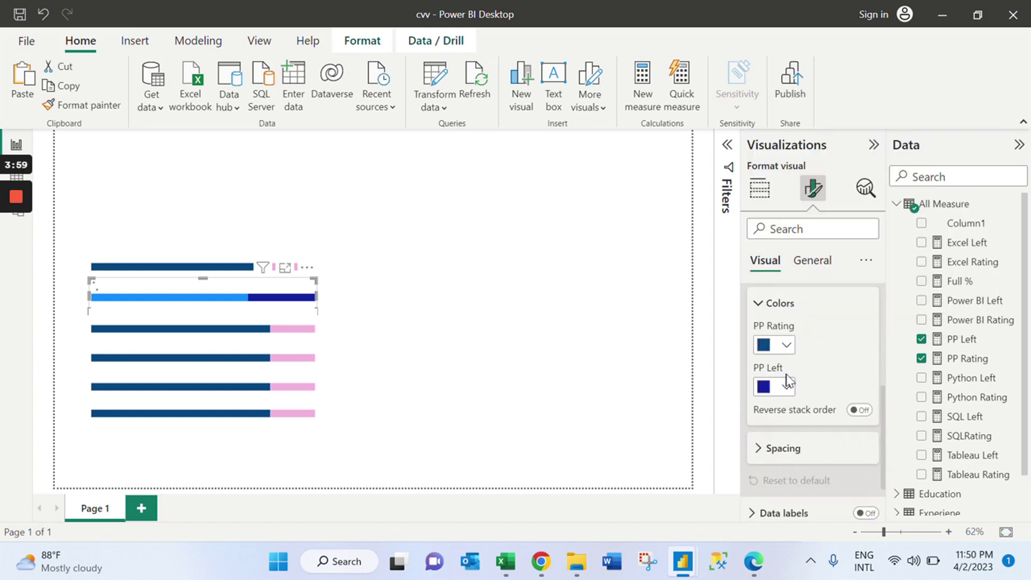
left_click(786, 386)
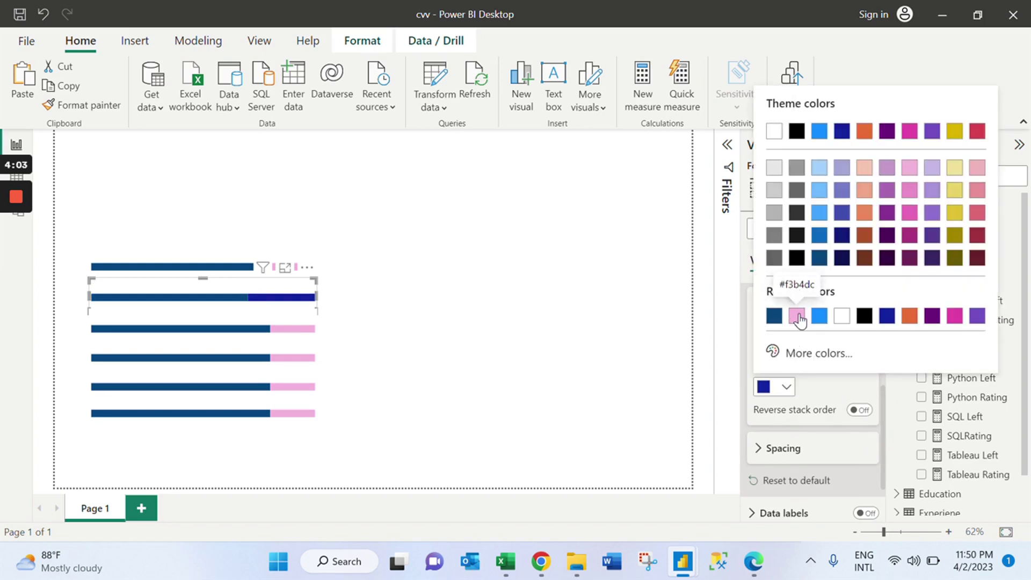
left_click(797, 317)
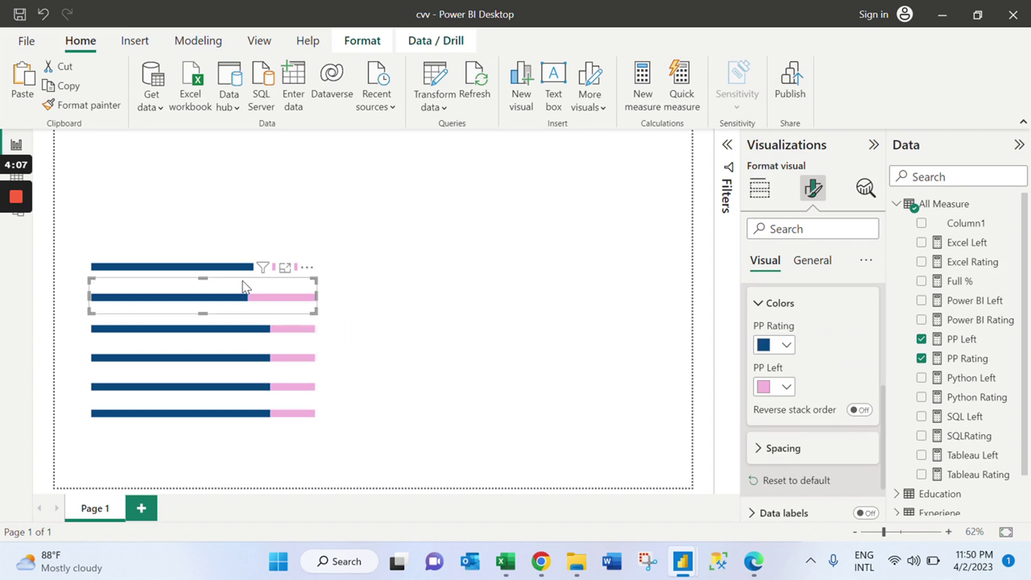
Replace the third bar's Excel measures with Power BI Rating and Power BI Left.
left_click(294, 326)
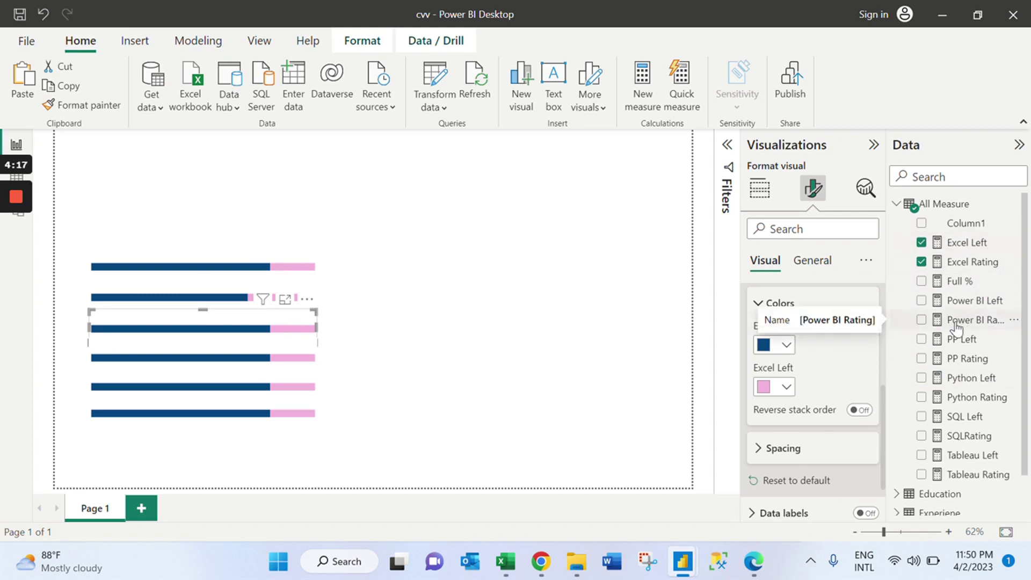
left_click(921, 321)
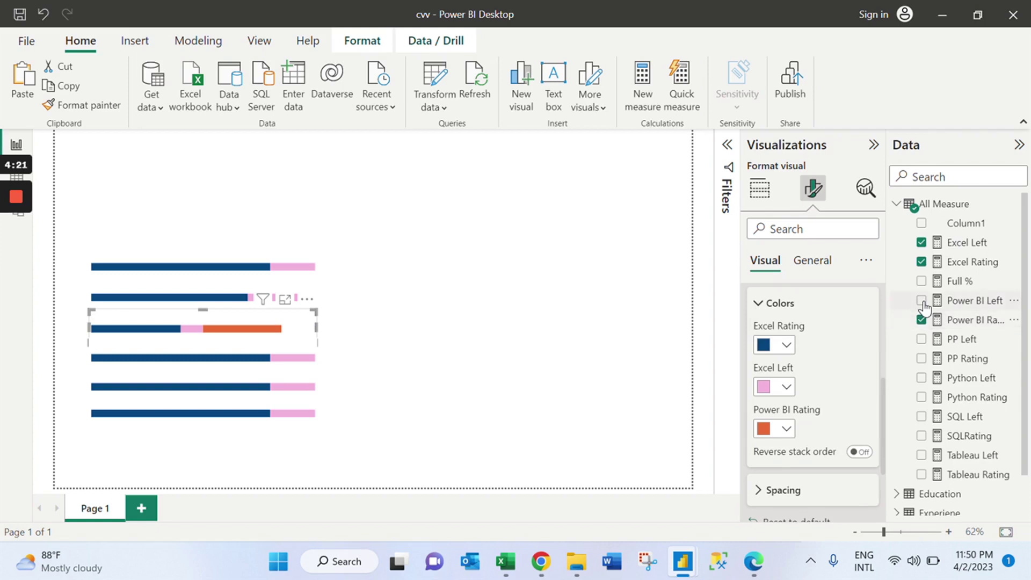
left_click(921, 301)
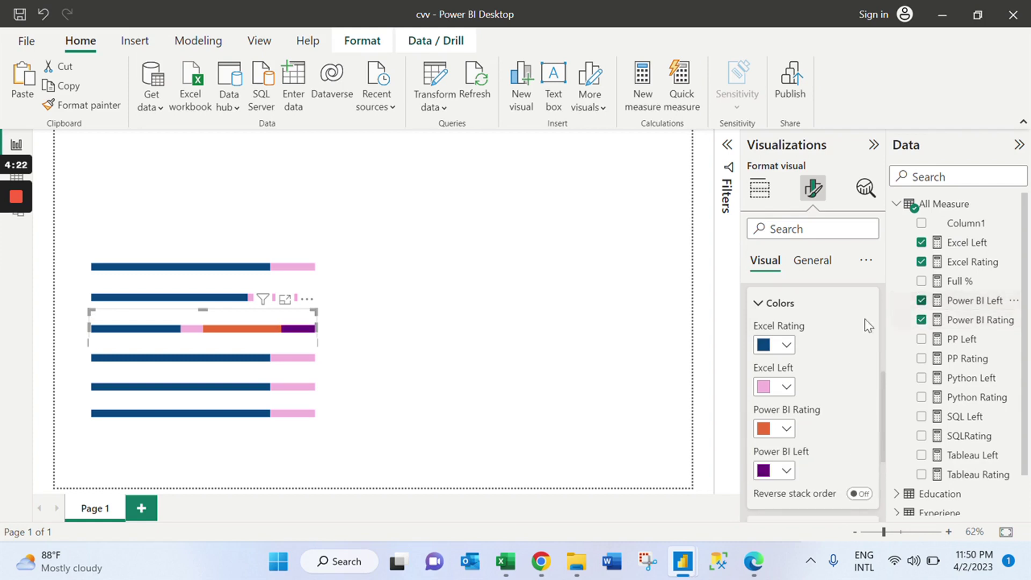
left_click(759, 191)
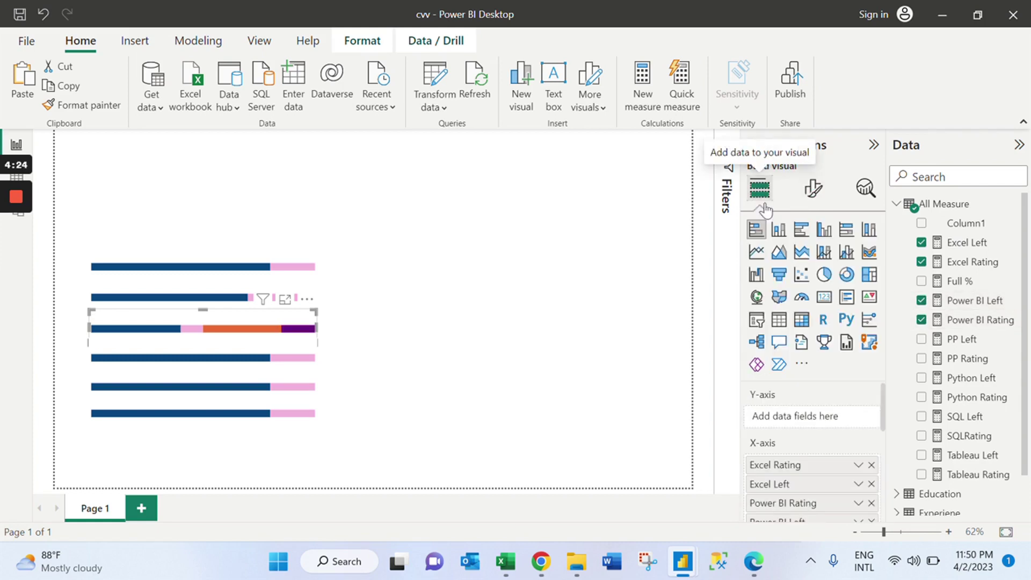
left_click(871, 465)
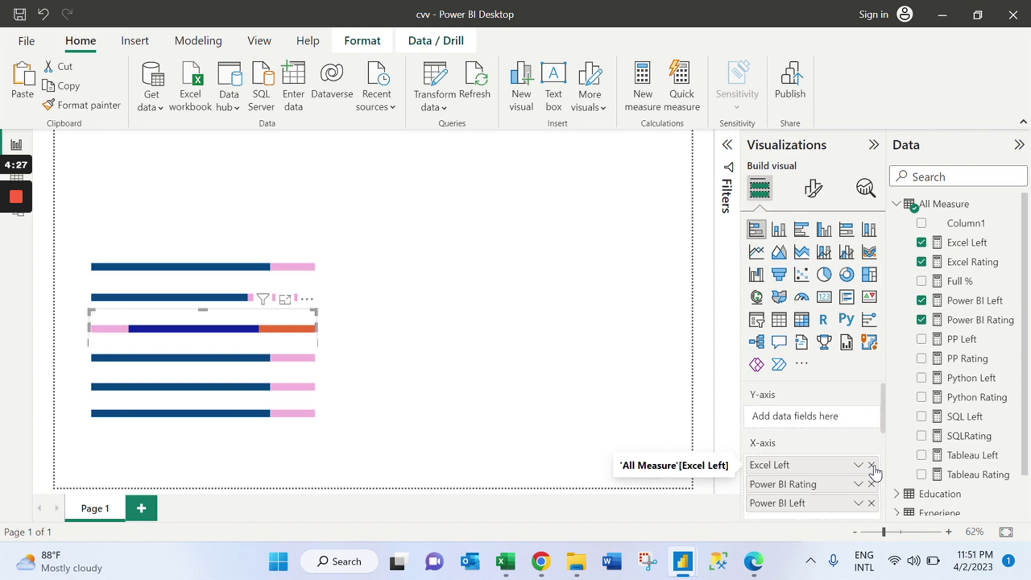
left_click(872, 465)
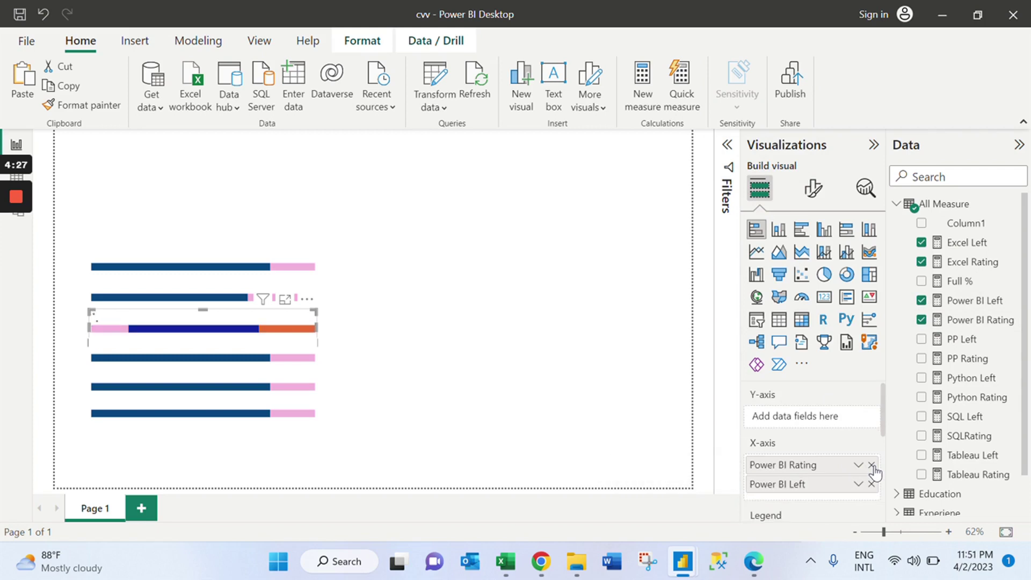
Colour the third bar's Power BI Rating navy and its Power BI Left pink.
left_click(812, 191)
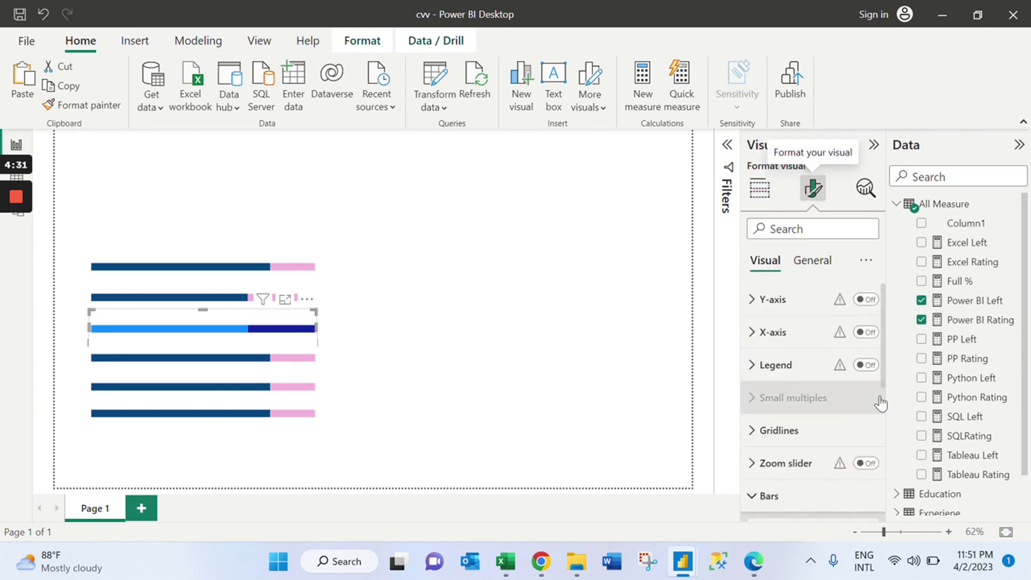
scroll(885, 385, "down", 5)
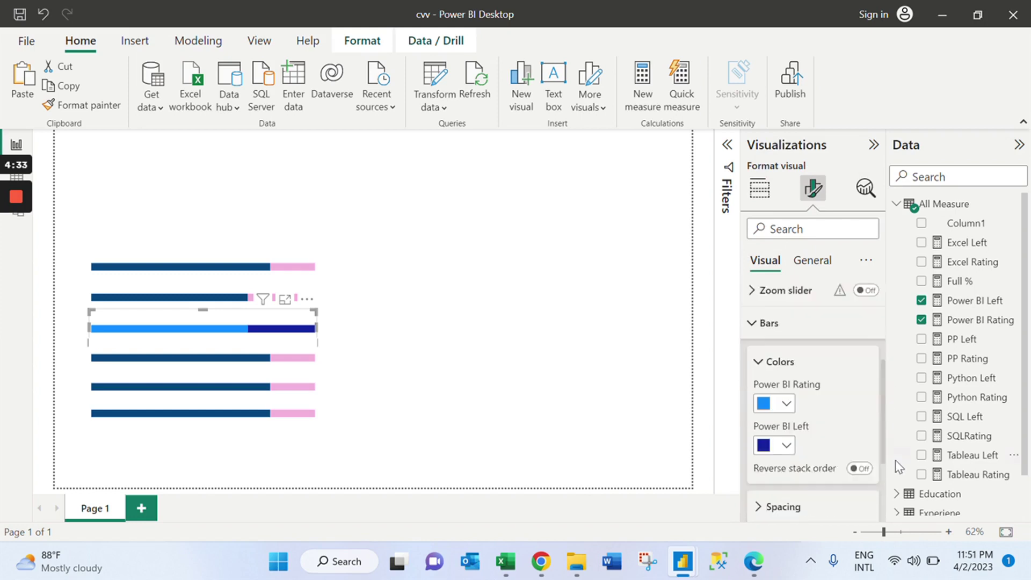
left_click(787, 393)
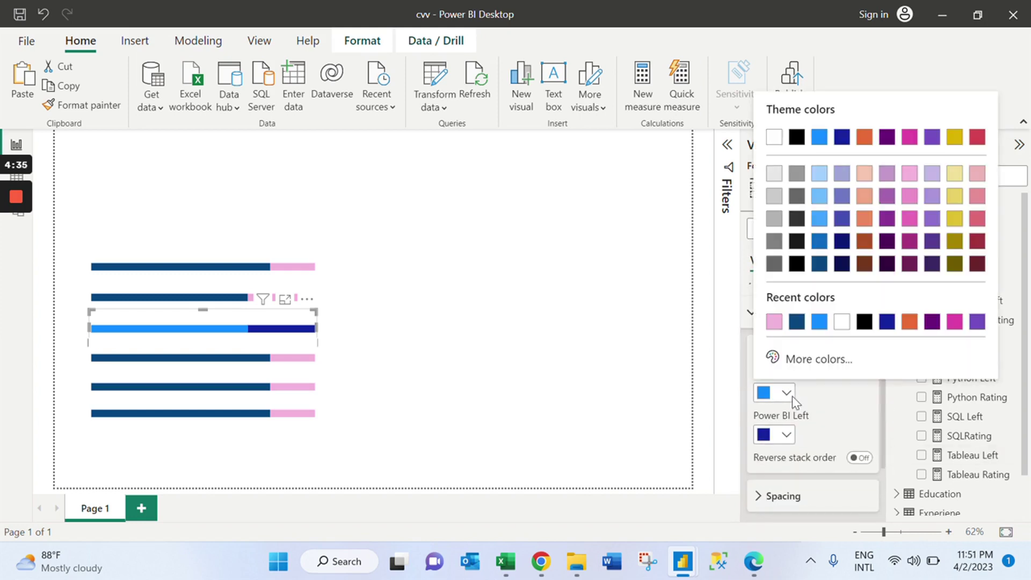
left_click(797, 323)
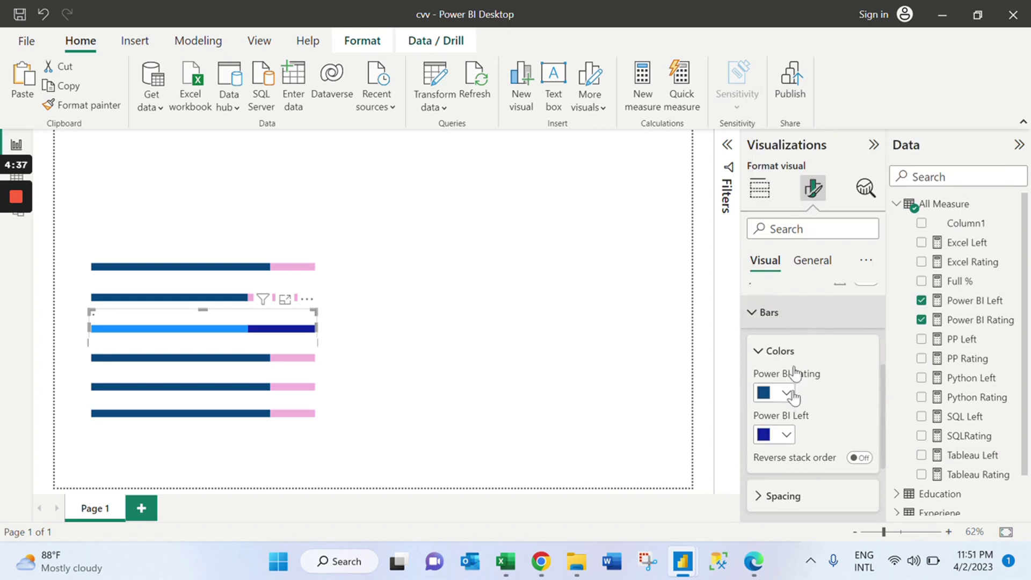
left_click(787, 435)
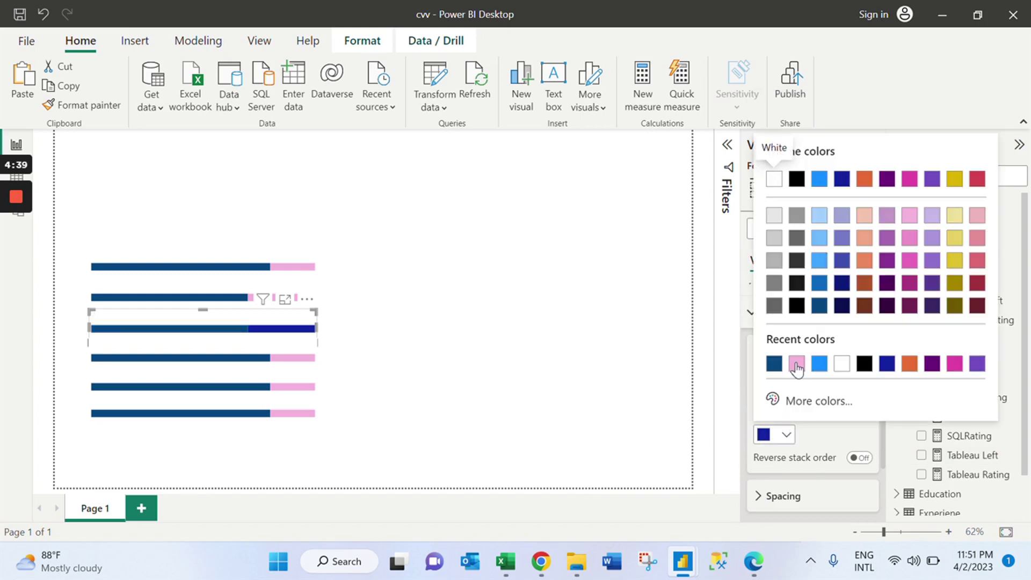
left_click(796, 361)
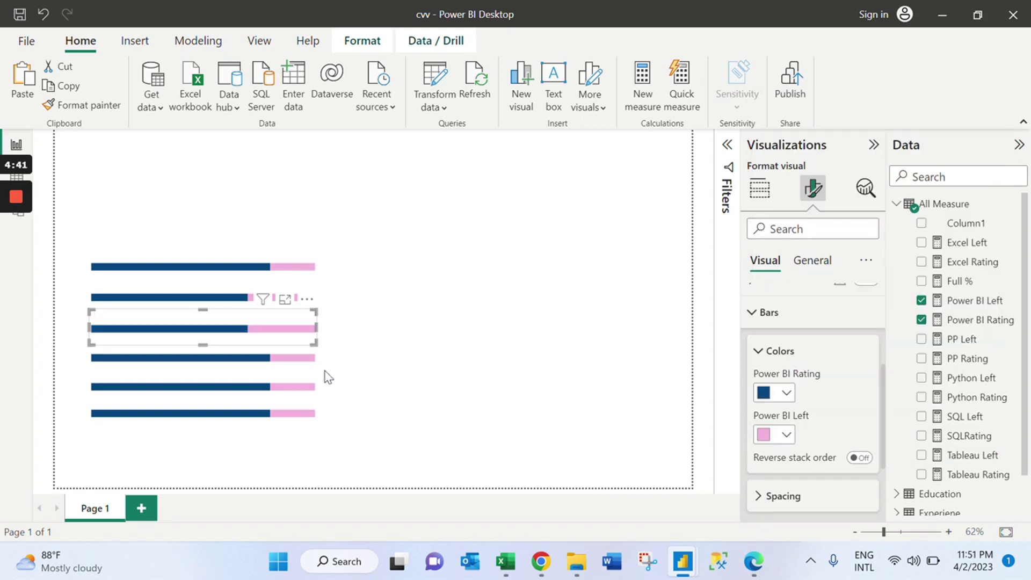
left_click(265, 376)
Replace the fourth bar chart's Excel Rating and Excel Left fields with SQLRating and SQL Left.
left_click(223, 359)
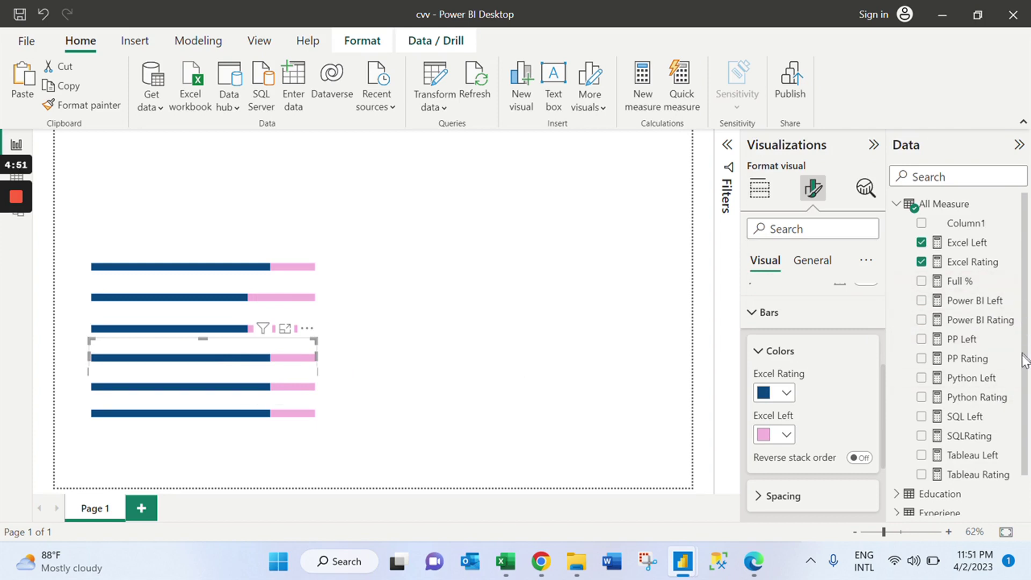
scroll(1024, 358, "down", 2)
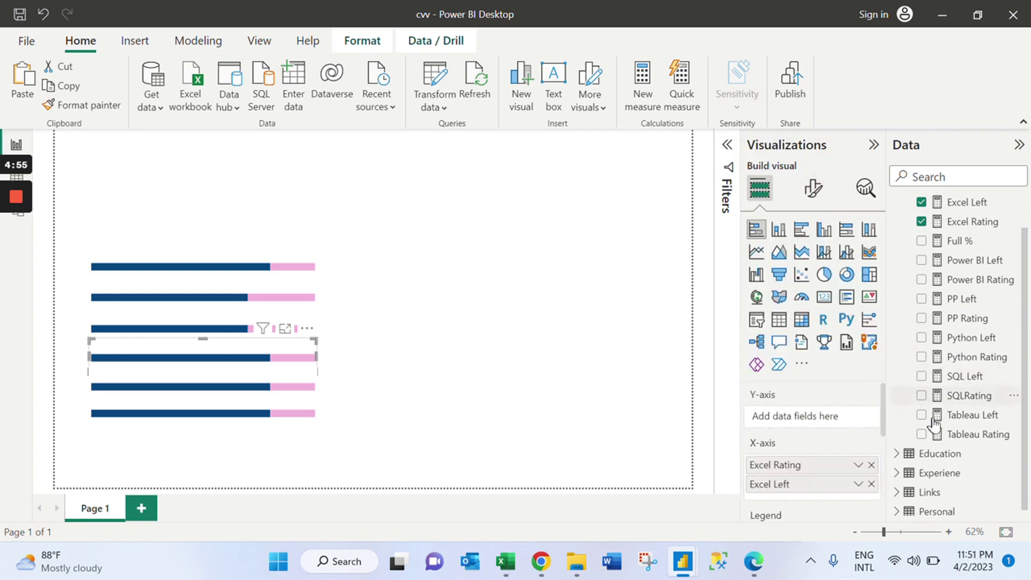
left_click(961, 400)
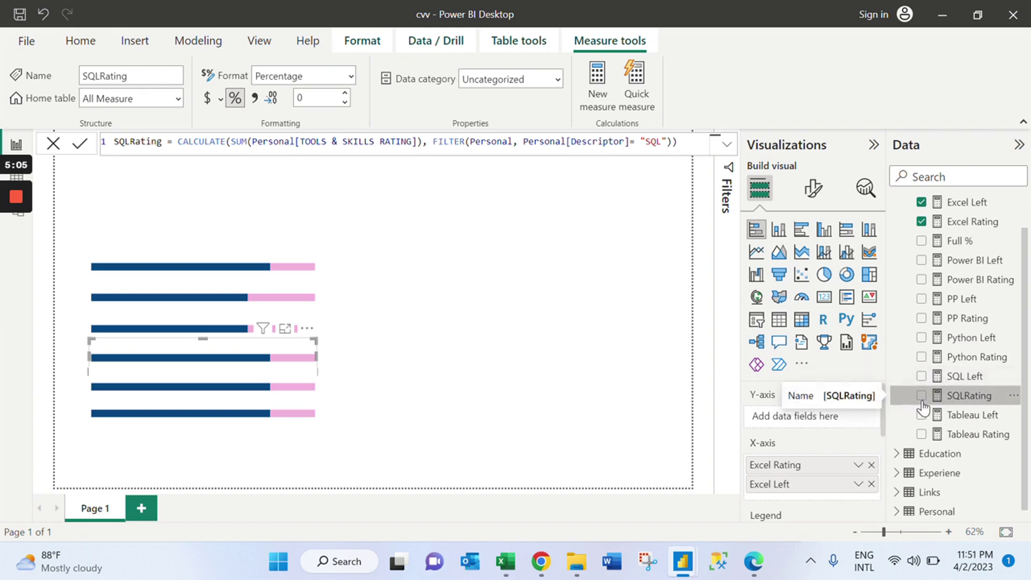
left_click(922, 397)
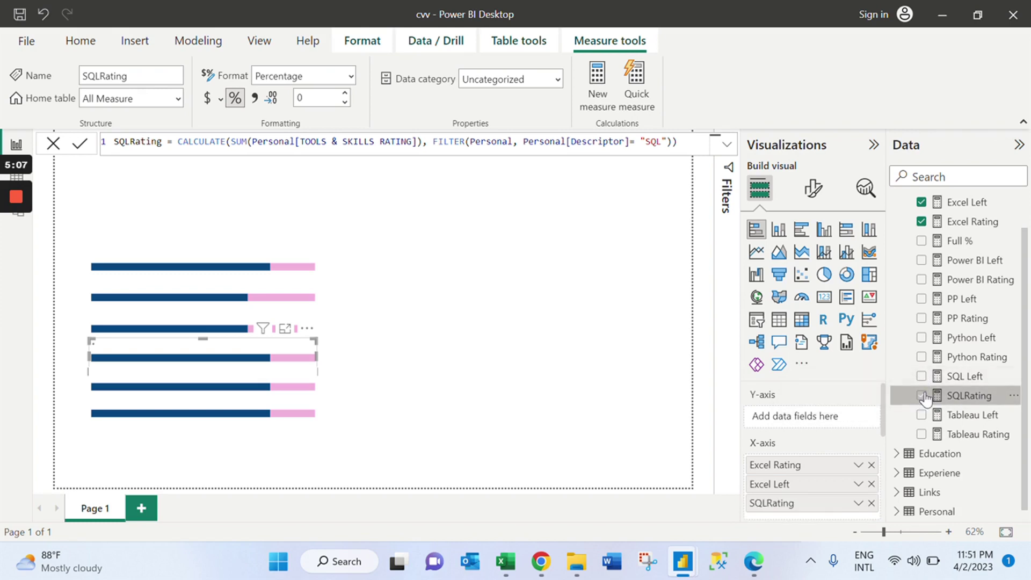
left_click(921, 377)
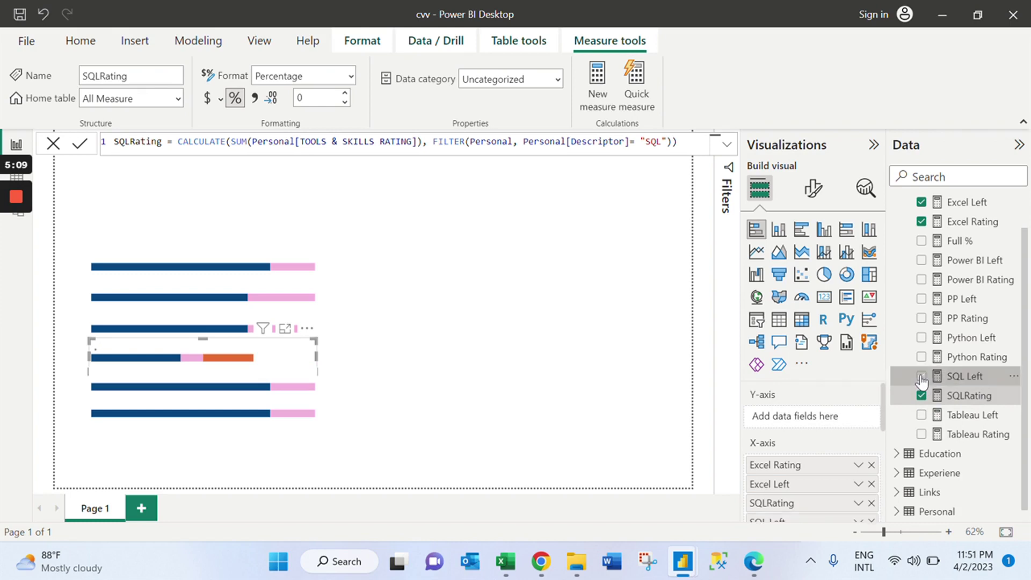
left_click(873, 466)
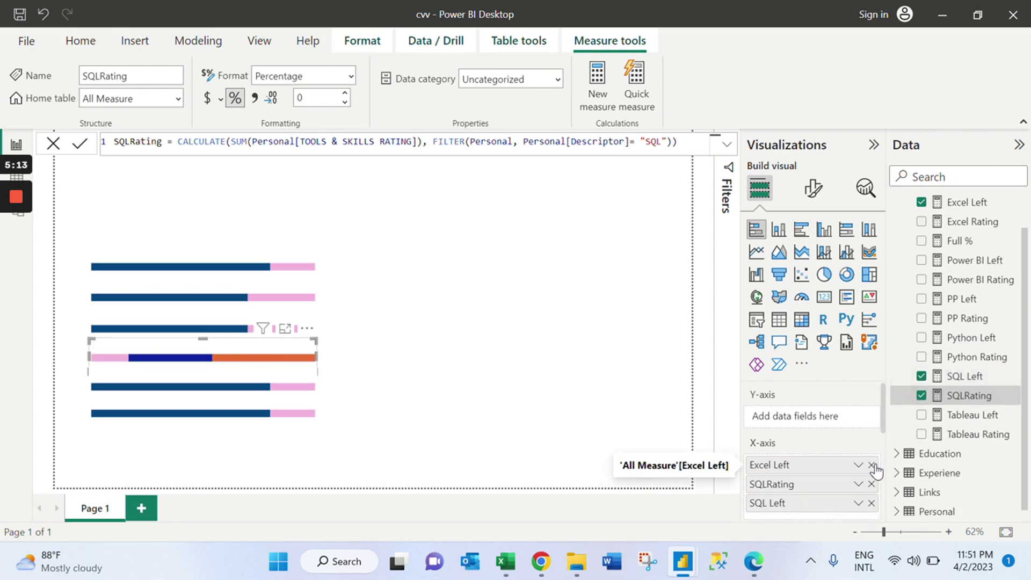
left_click(873, 466)
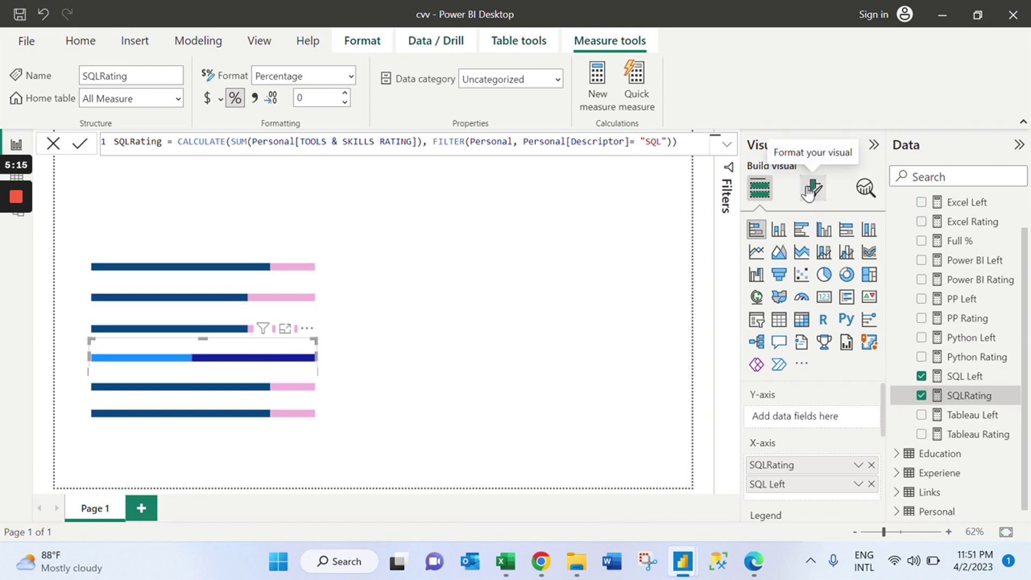
Colour the SQLRating segment navy and the SQL Left segment pink.
left_click(811, 188)
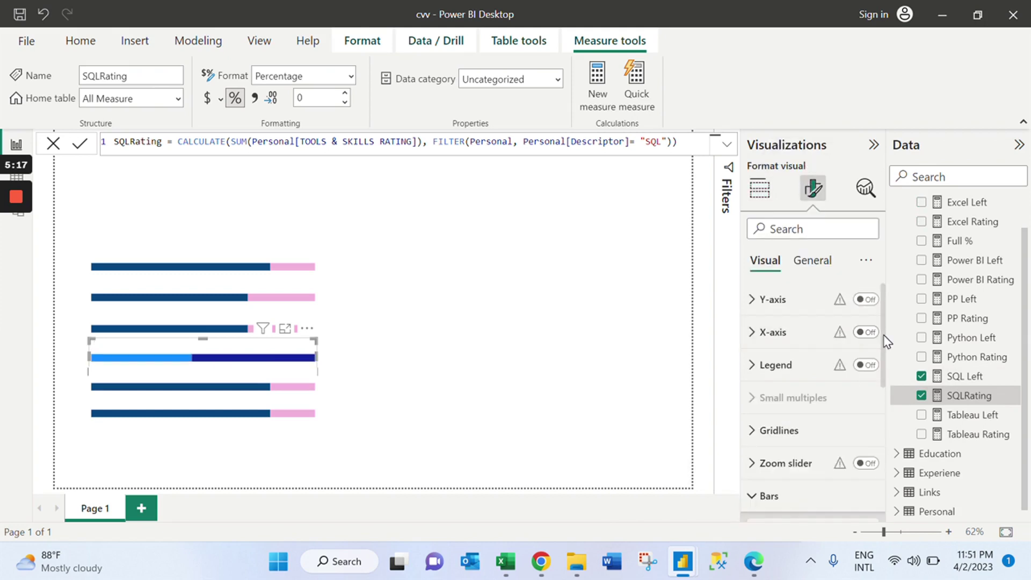
scroll(881, 356, "down", 5)
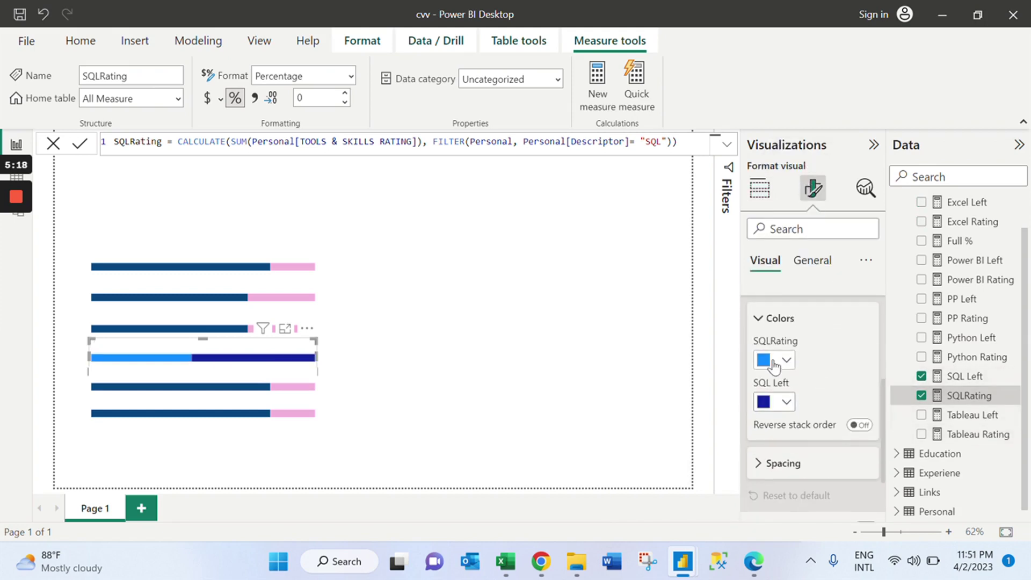
left_click(781, 363)
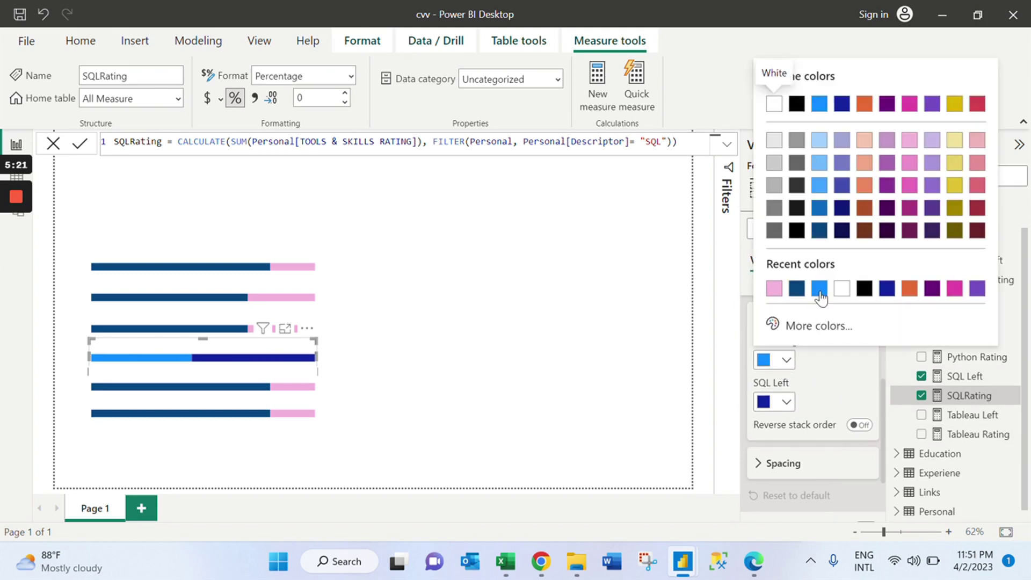
left_click(797, 290)
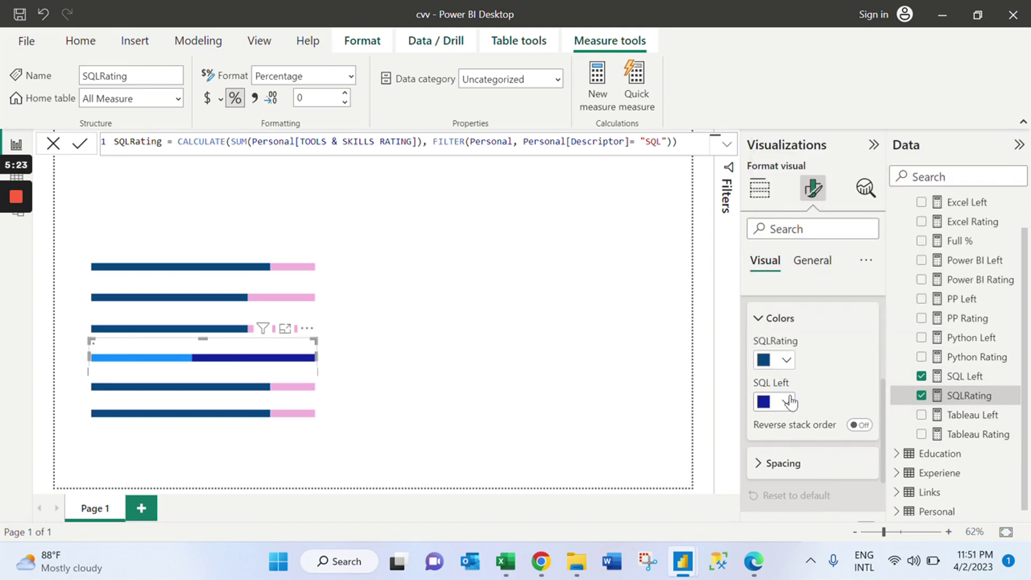
left_click(790, 402)
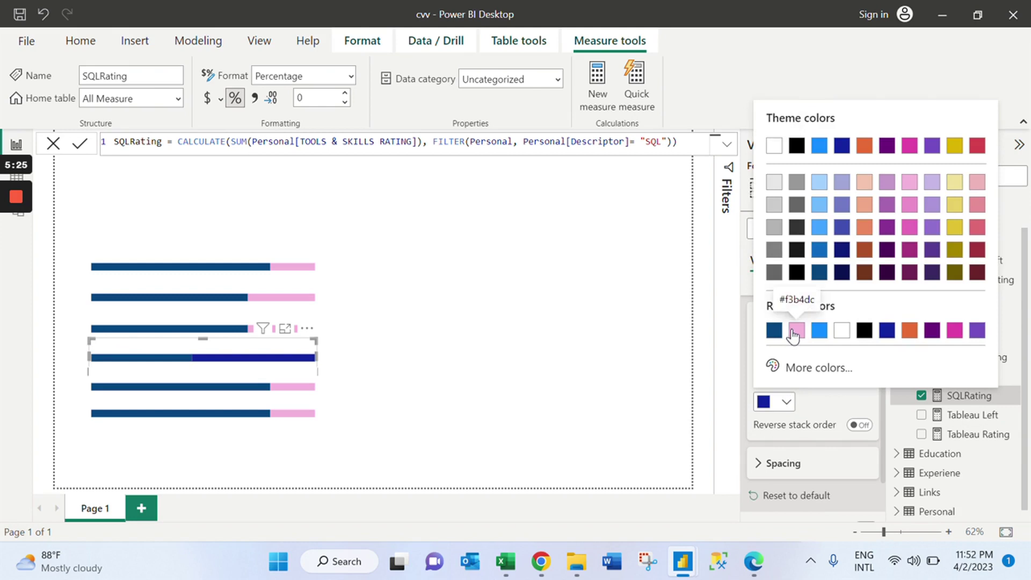
left_click(795, 331)
left_click(385, 381)
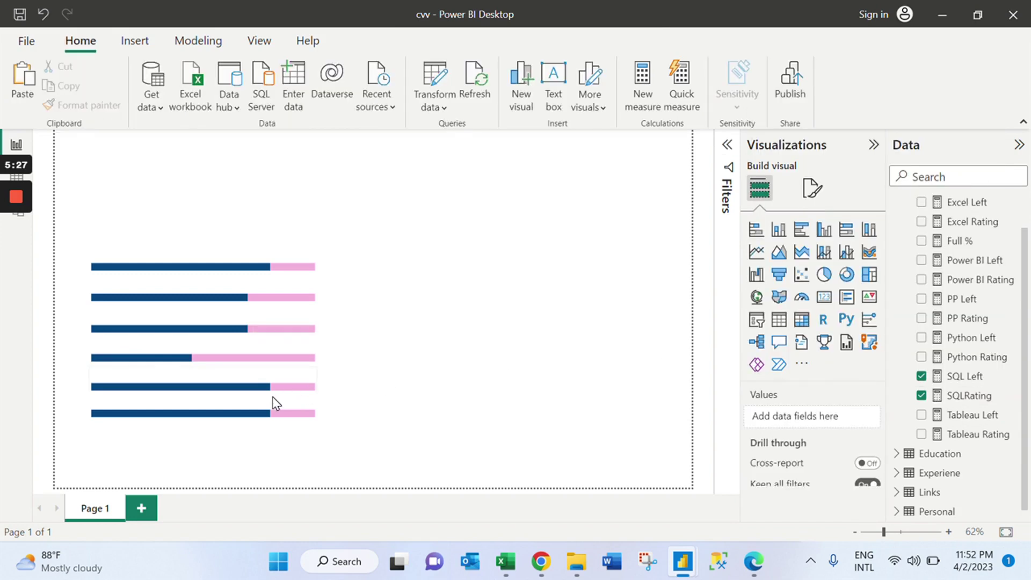
left_click(275, 403)
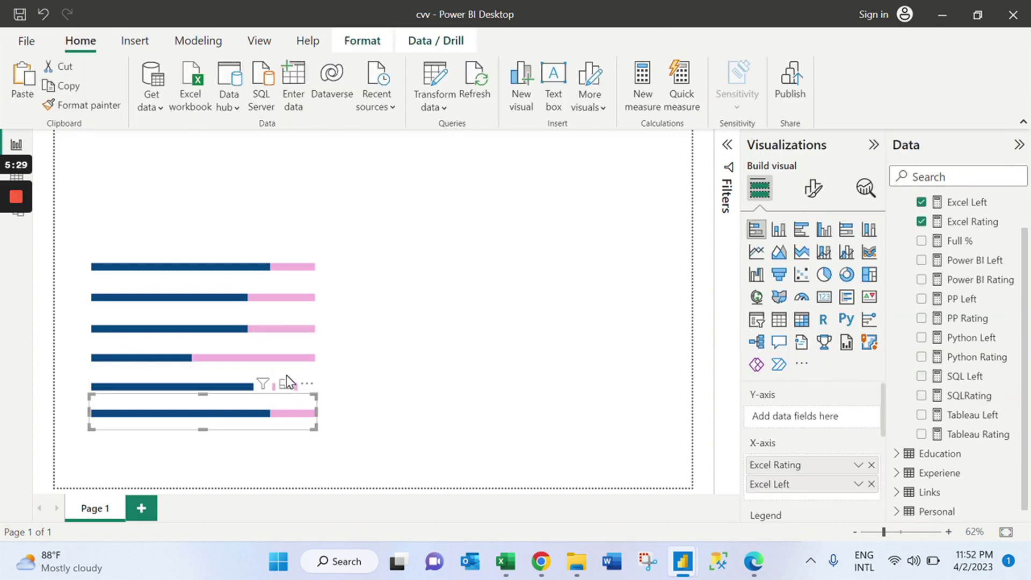
Replace the fifth bar chart's Excel Rating and Excel Left fields with Tableau Rating and Tableau Left.
left_click(160, 372)
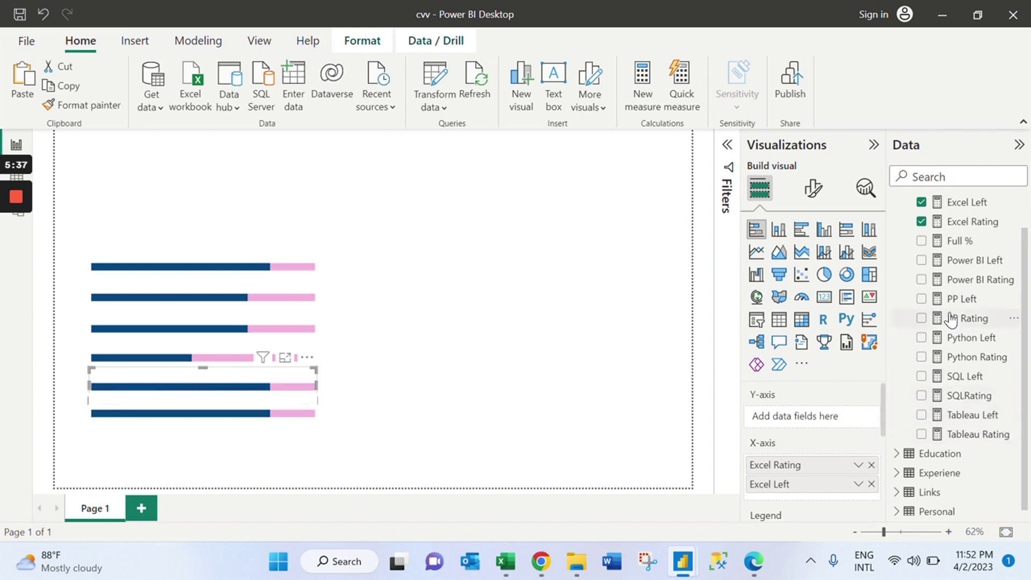
left_click(922, 413)
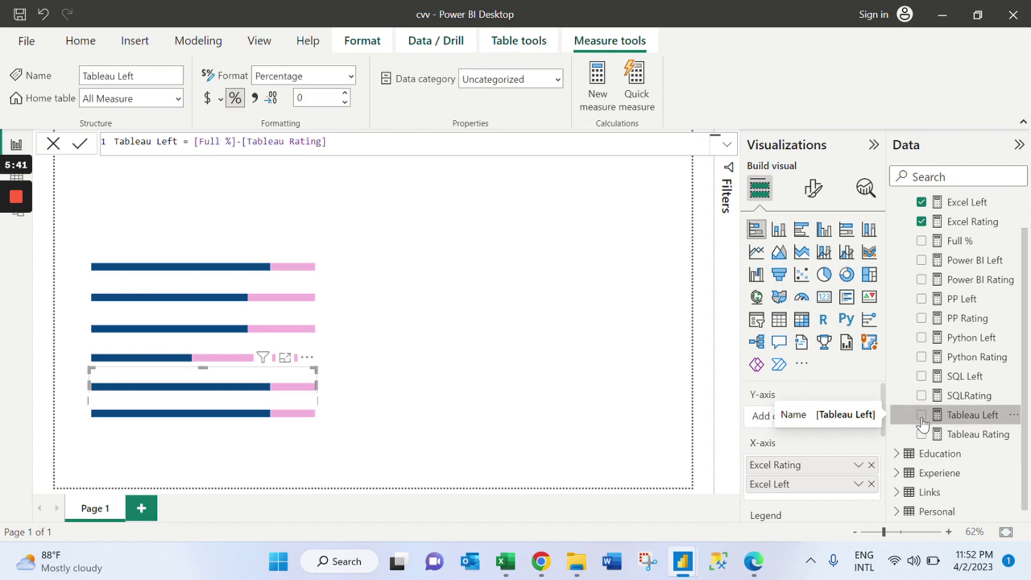
left_click(922, 436)
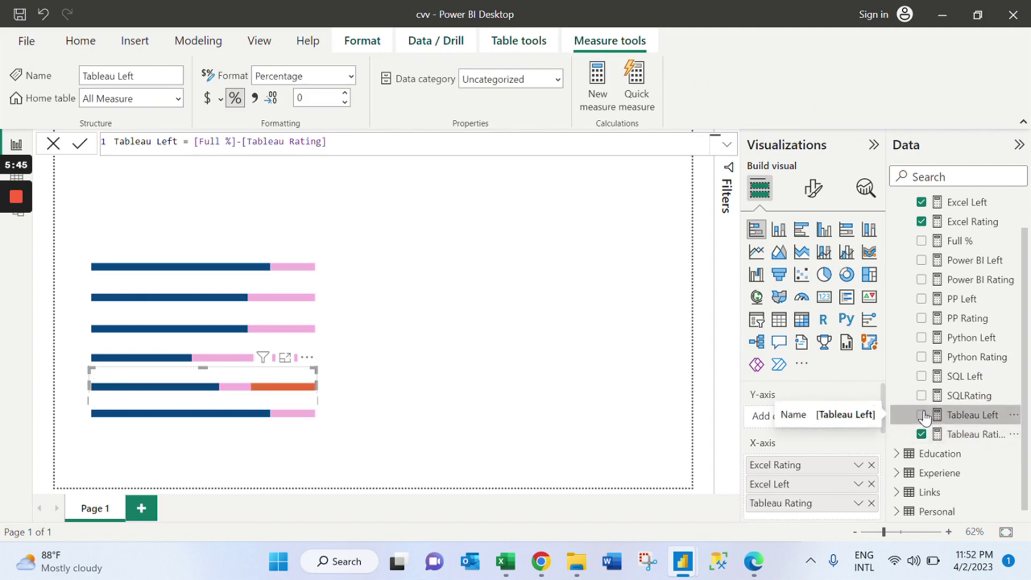
left_click(922, 416)
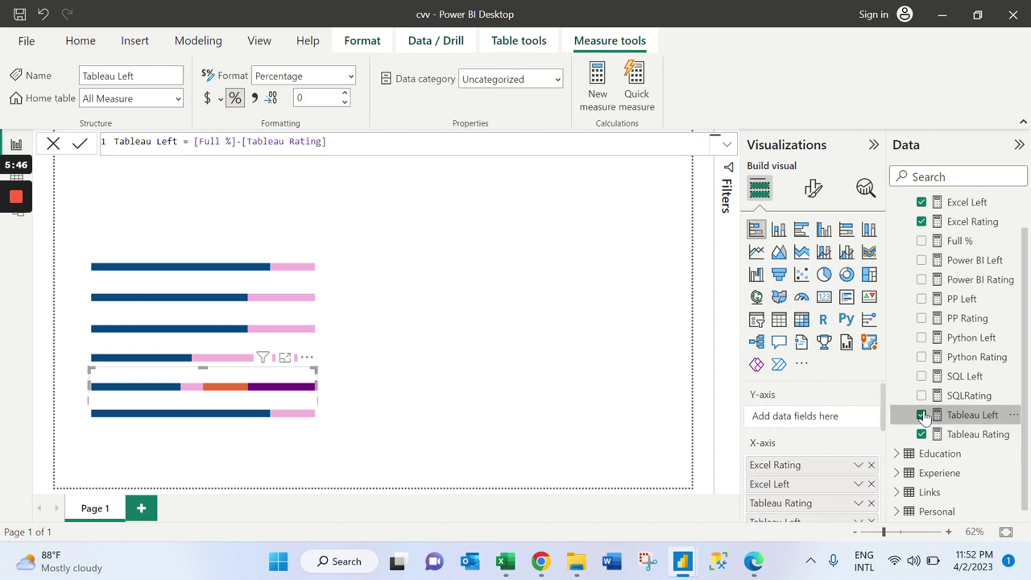
left_click(870, 466)
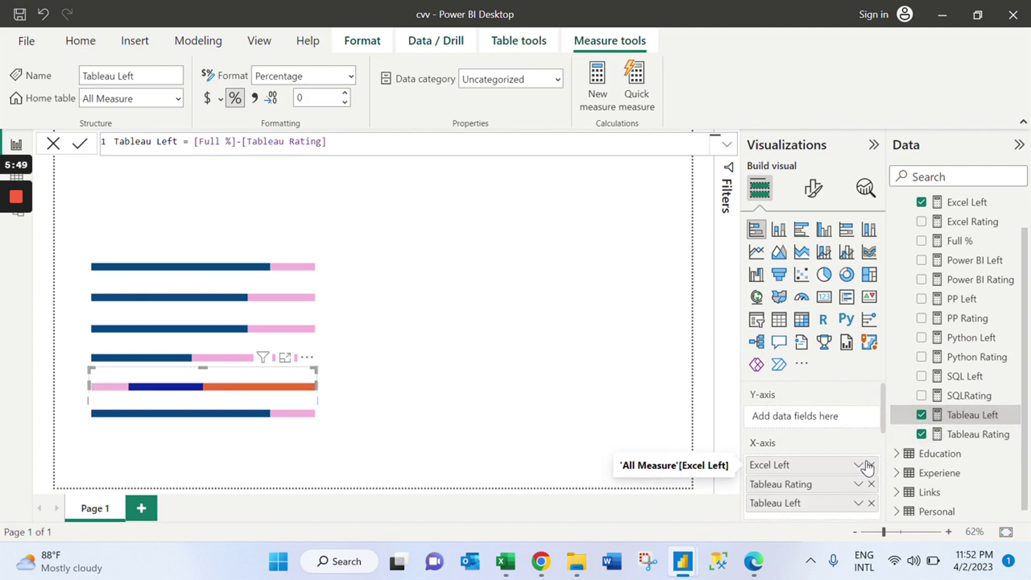
left_click(870, 465)
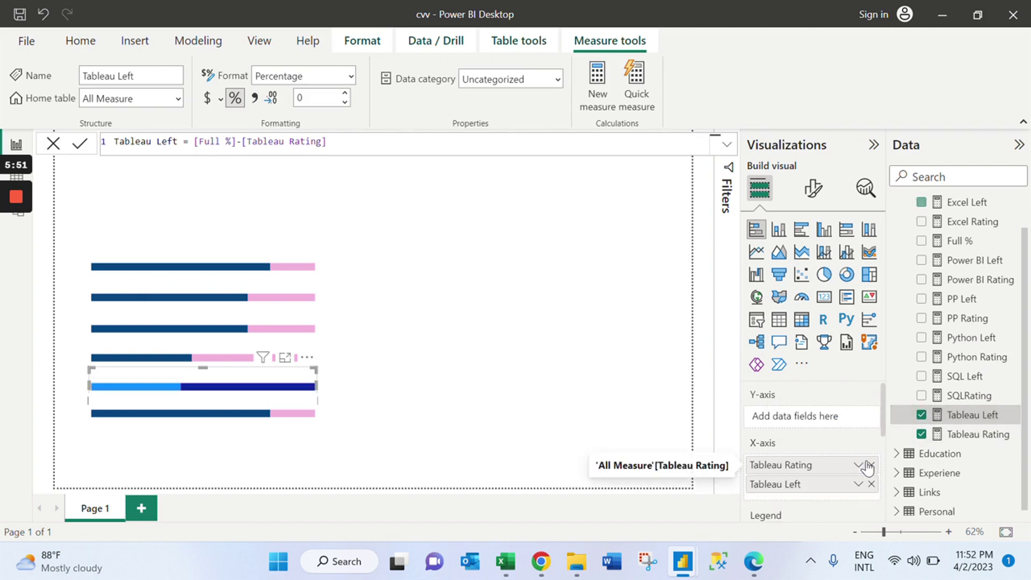
In the bar colour settings, make Tableau Rating navy and Tableau Left pink.
left_click(815, 188)
scroll(881, 383, "down", 1)
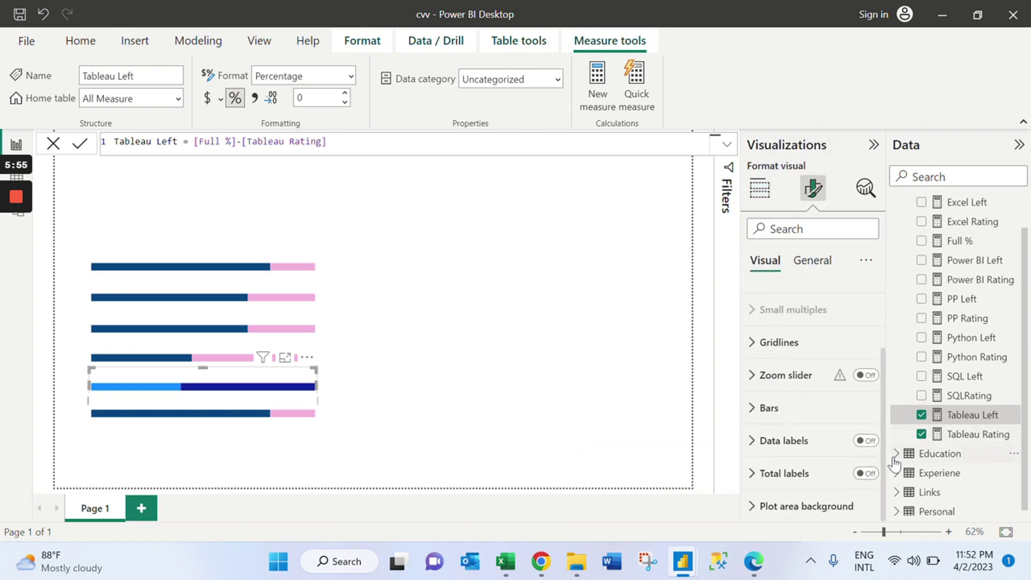
left_click(838, 408)
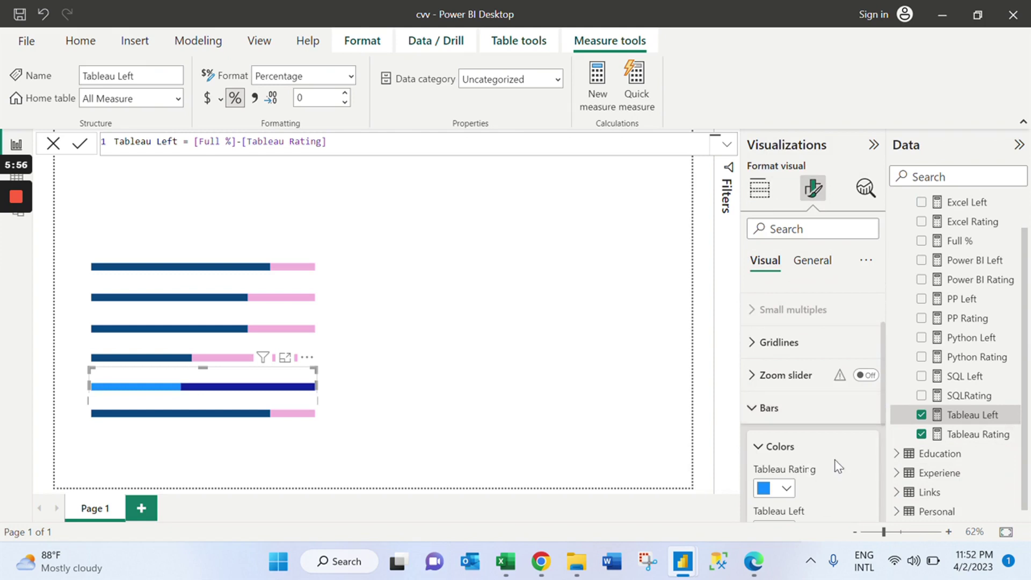
left_click_drag(883, 421, 891, 543)
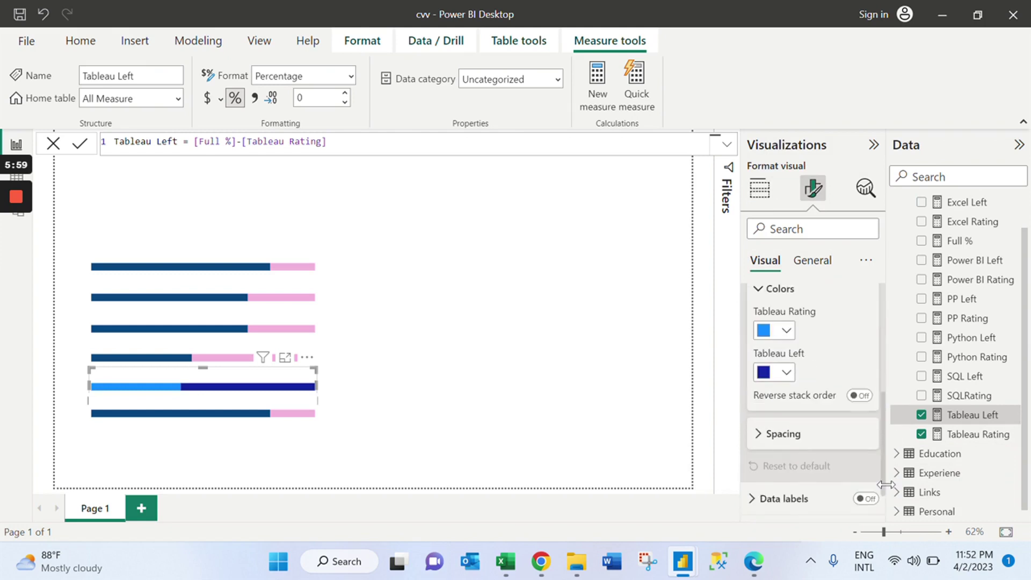
left_click(780, 326)
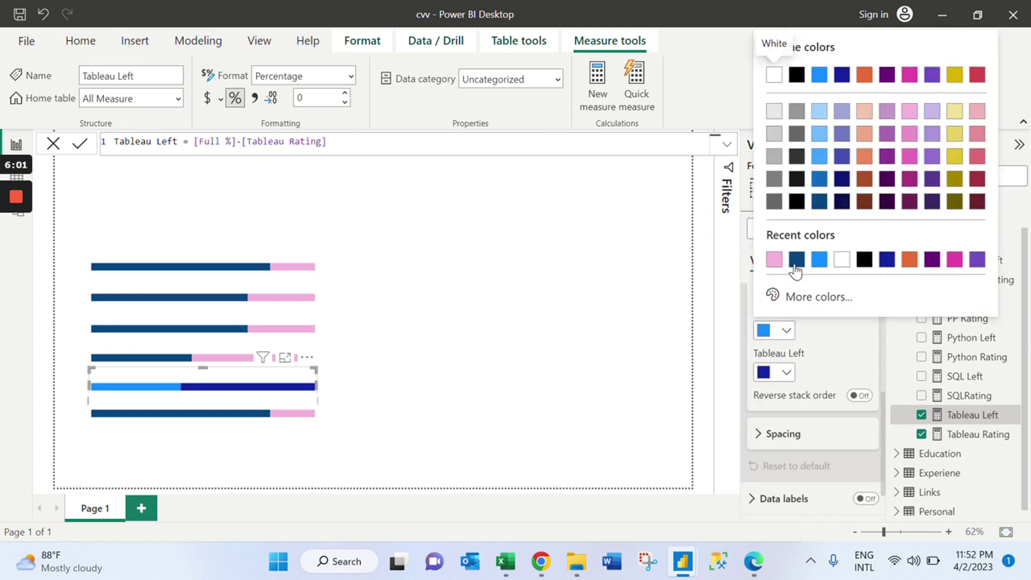
left_click(792, 267)
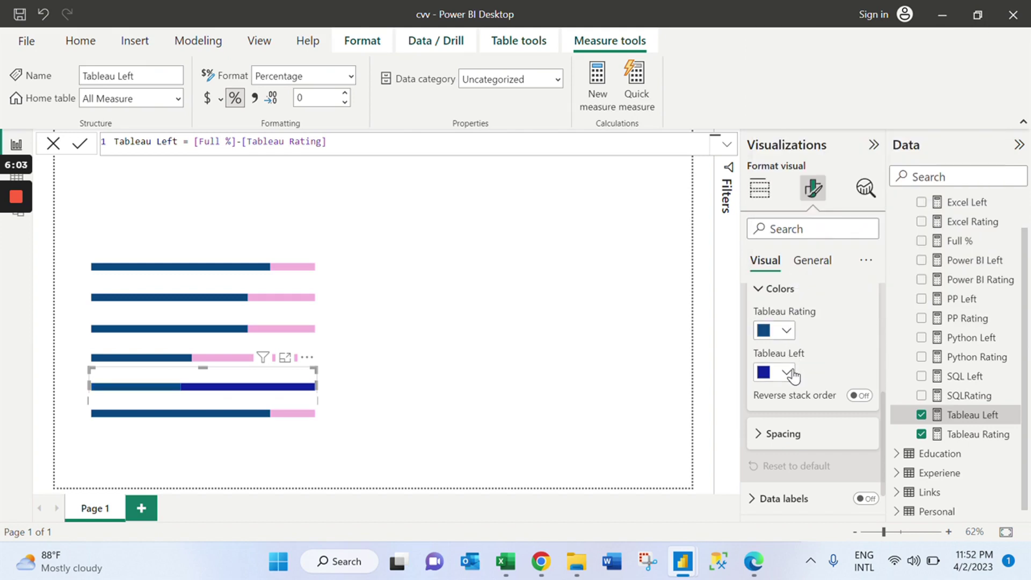
left_click(790, 371)
left_click(797, 301)
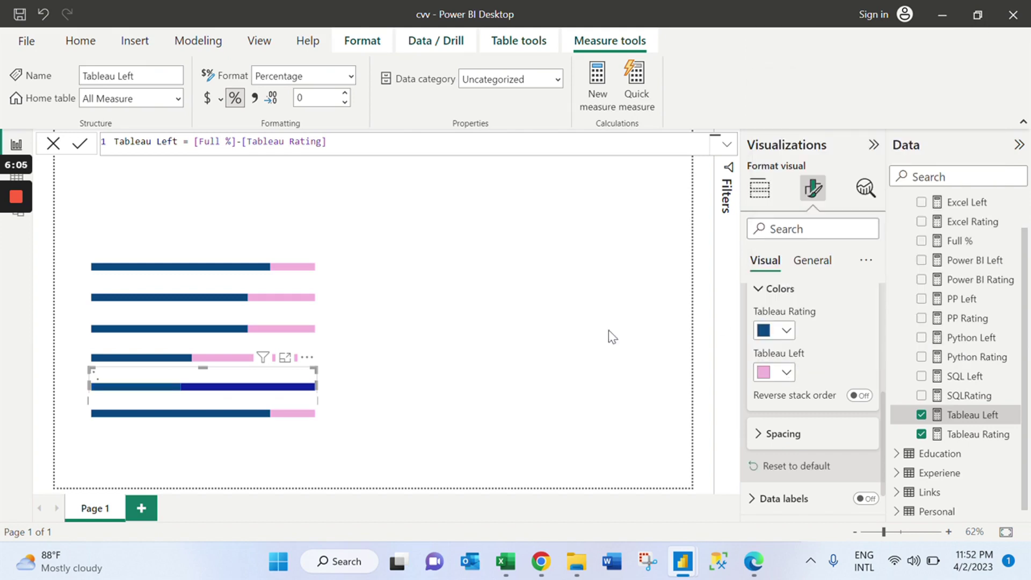
left_click(281, 428)
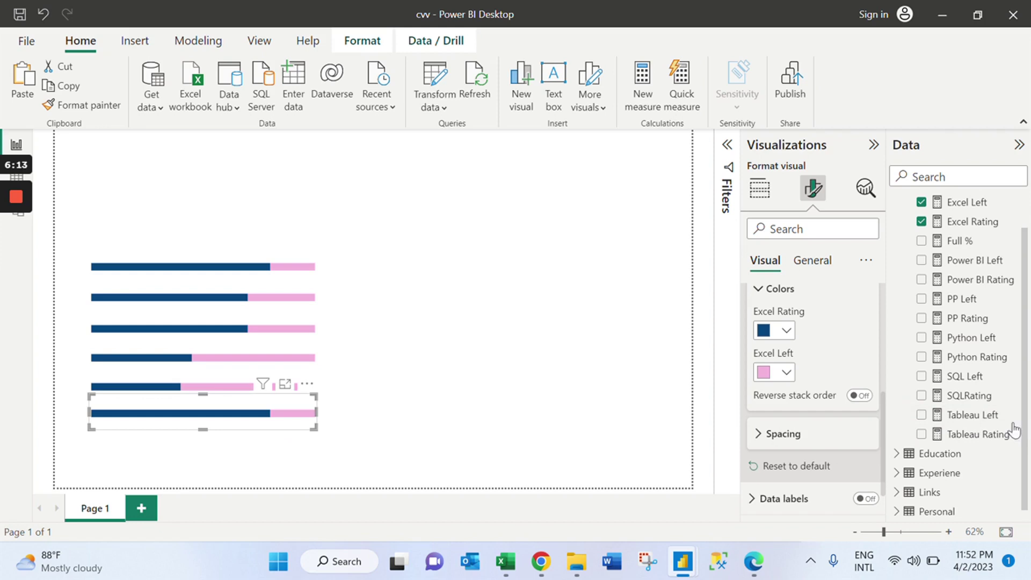
mouse_move(243, 337)
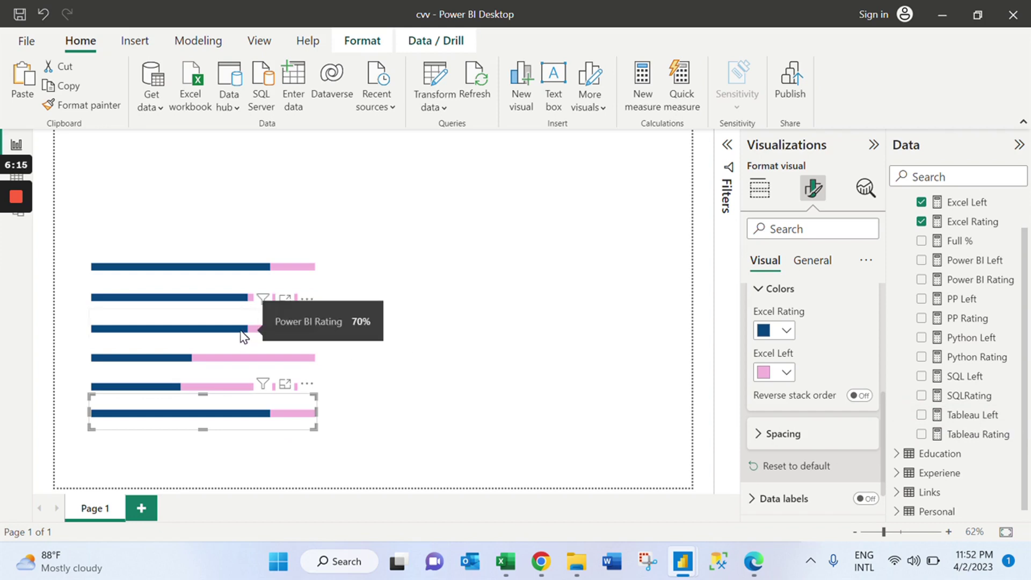
mouse_move(220, 302)
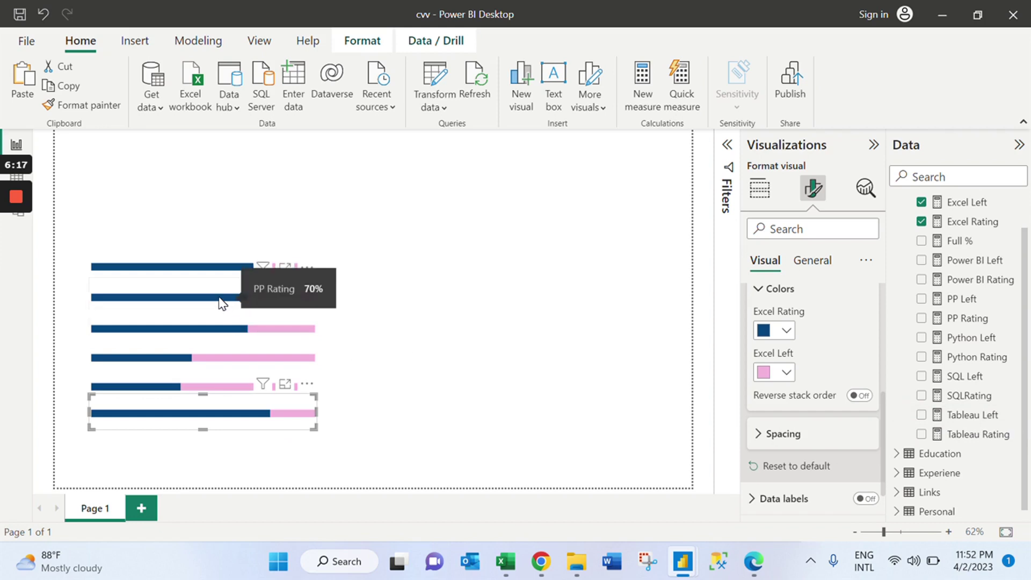
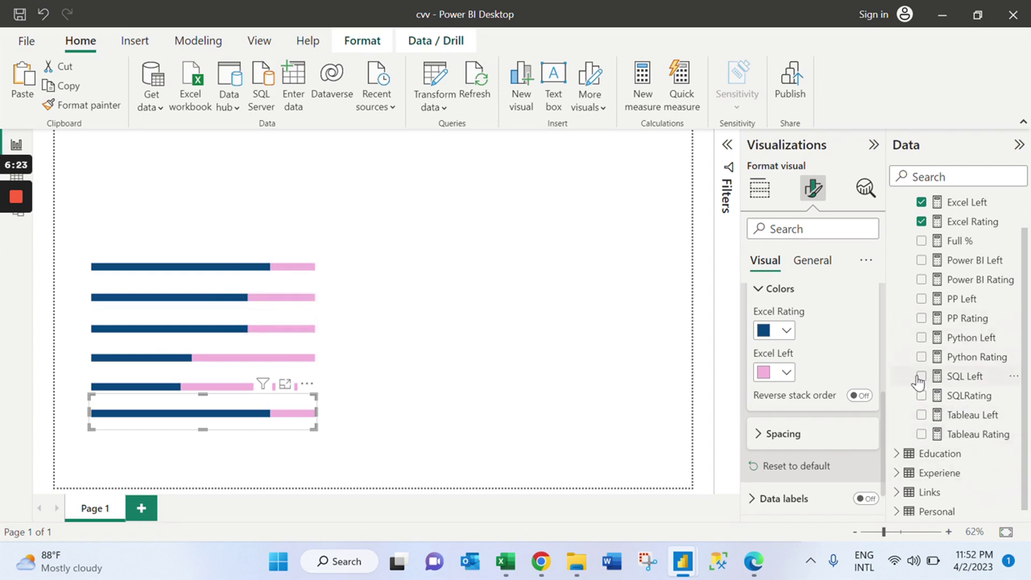
Replace the bottom bar's Excel Rating and Excel Left fields with Python Rating and Python Left.
left_click(759, 189)
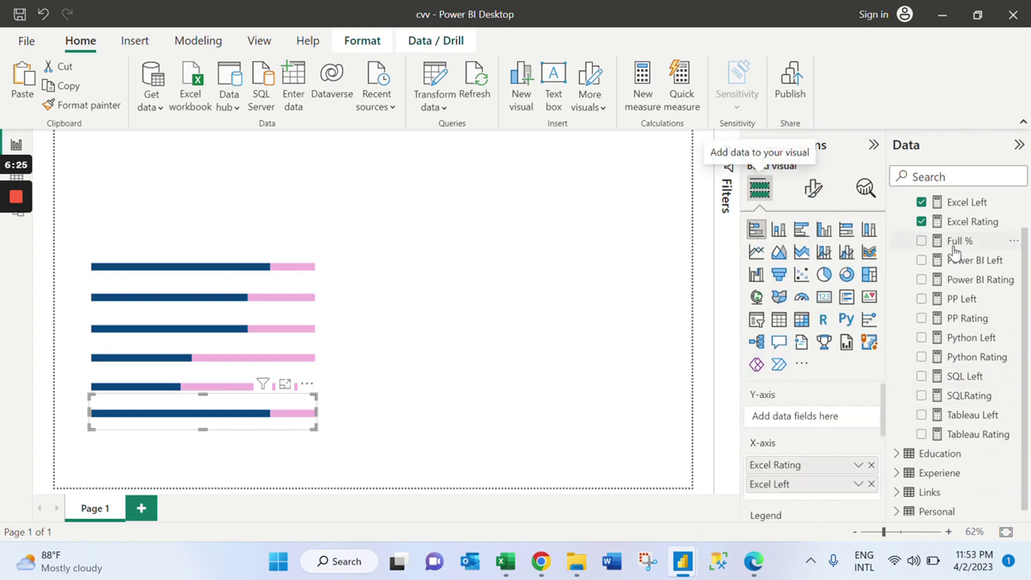
left_click(921, 356)
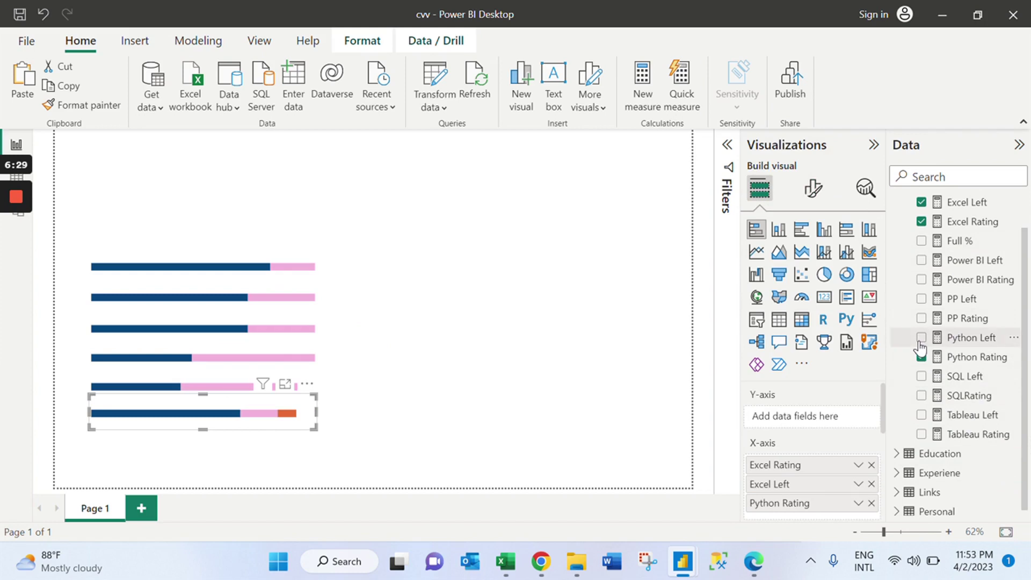
left_click(921, 338)
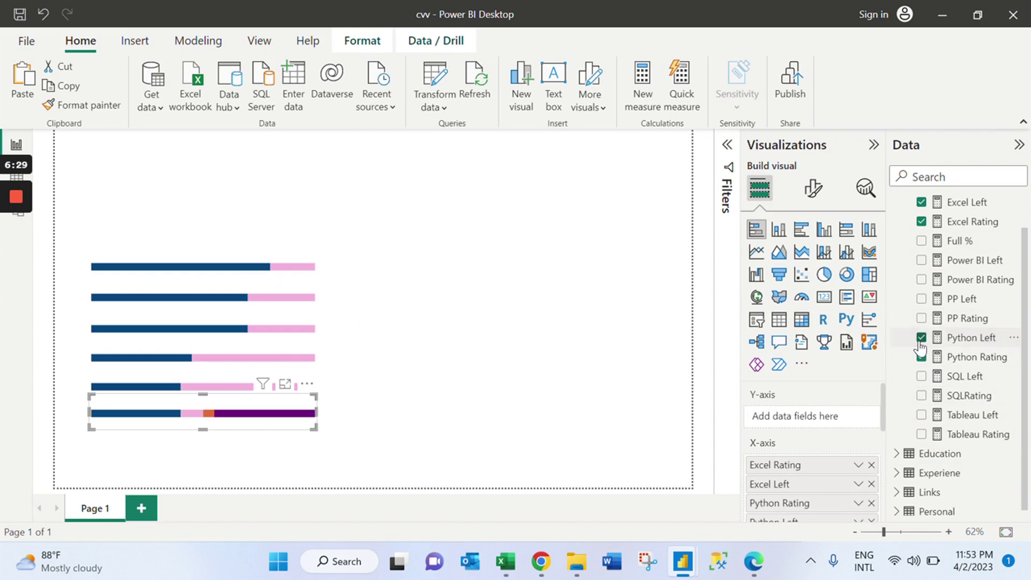
left_click(872, 465)
left_click(872, 466)
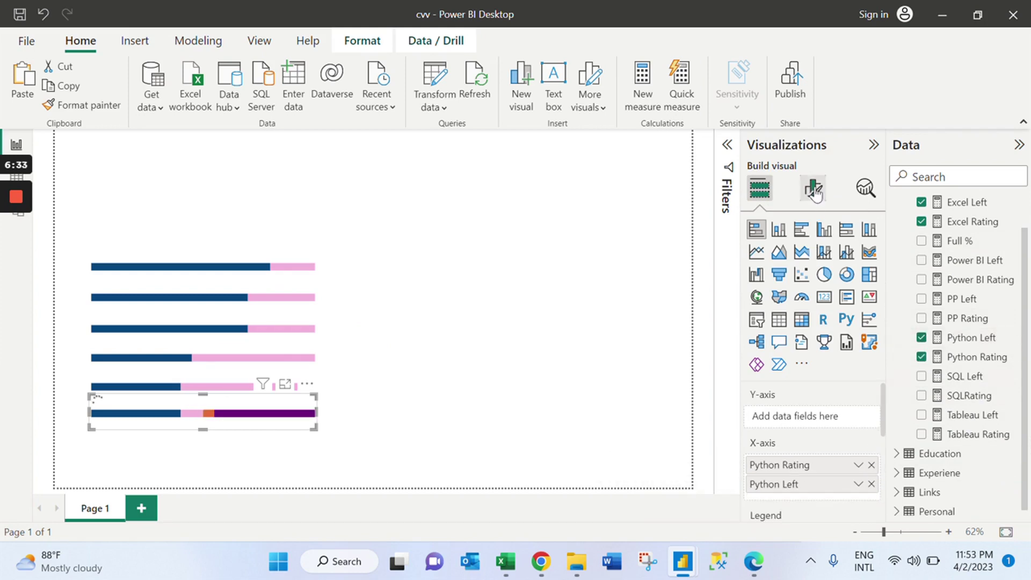
In the bar colour settings, make Python Rating dark blue and Python Left pink.
left_click(814, 193)
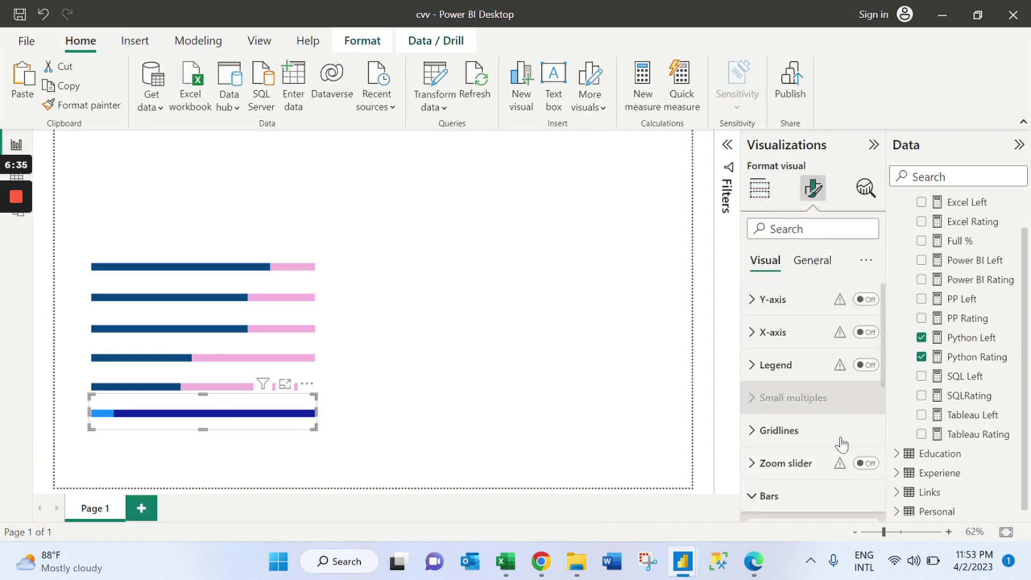
scroll(886, 408, "down", 5)
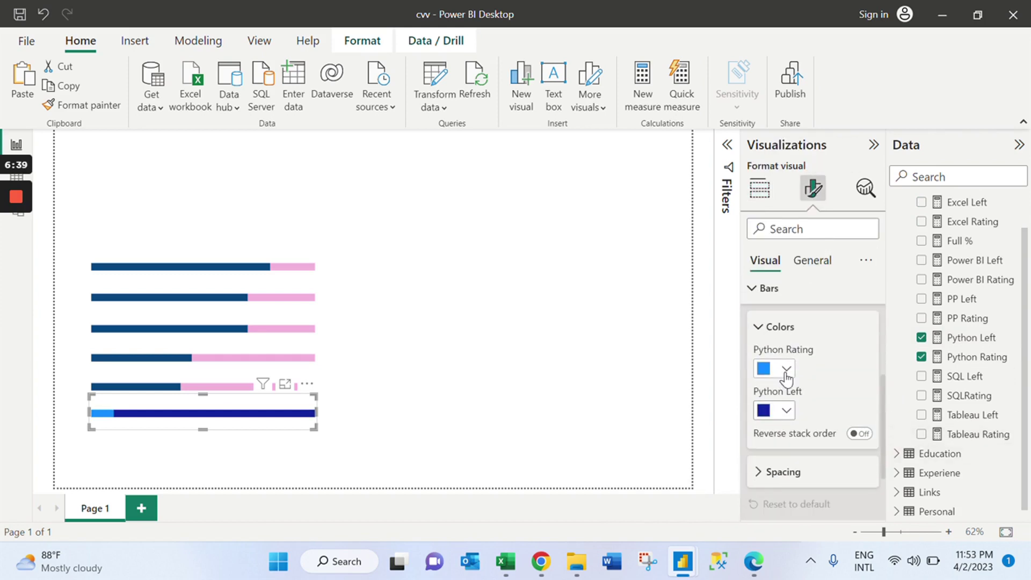
left_click(785, 371)
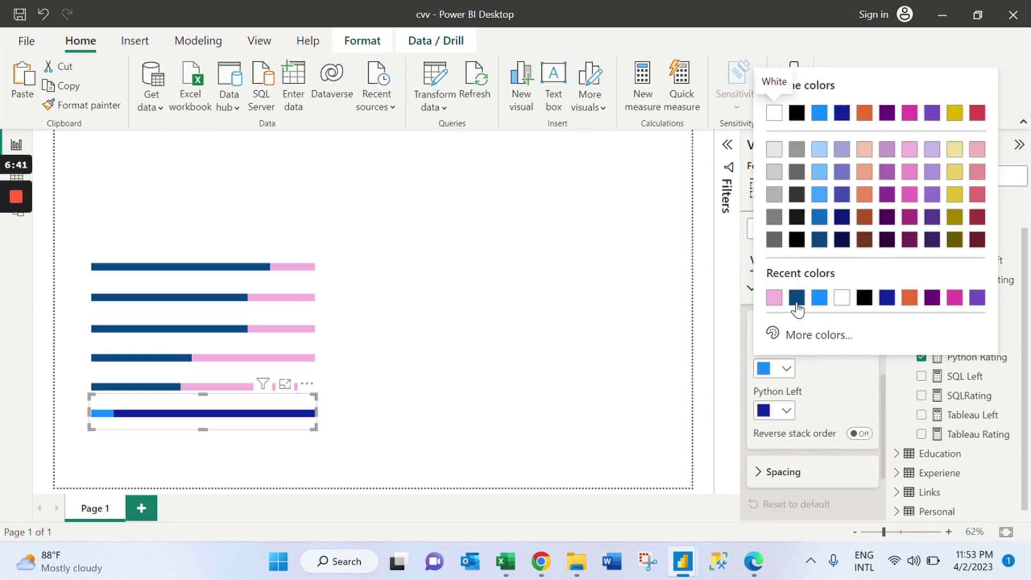
left_click(796, 299)
left_click(788, 411)
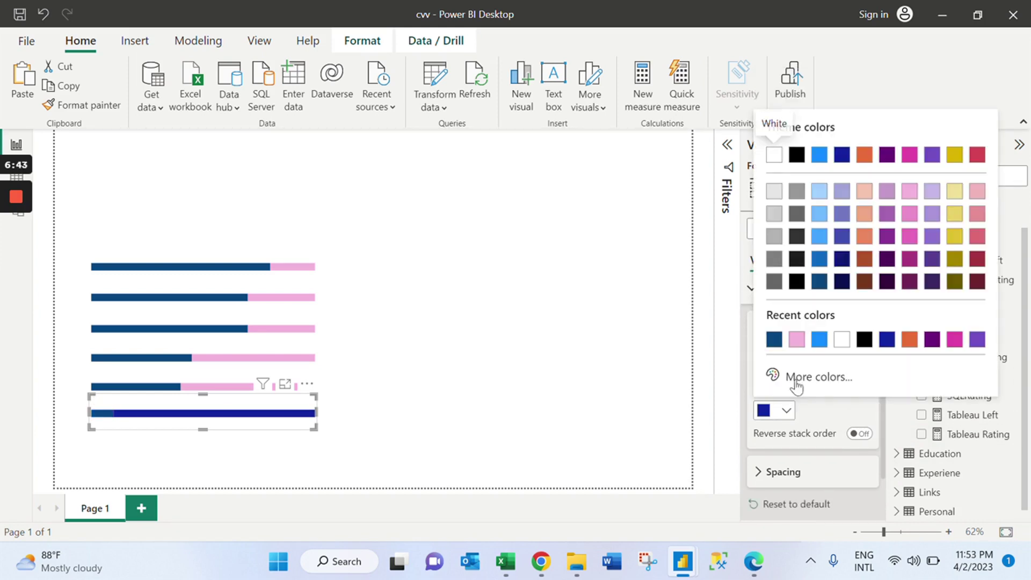
left_click(797, 339)
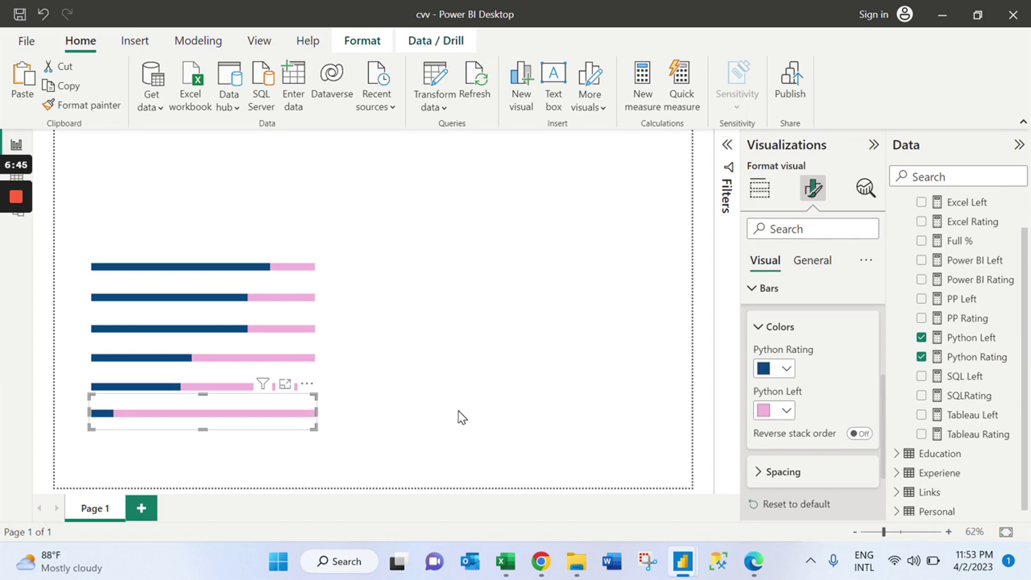
left_click(359, 432)
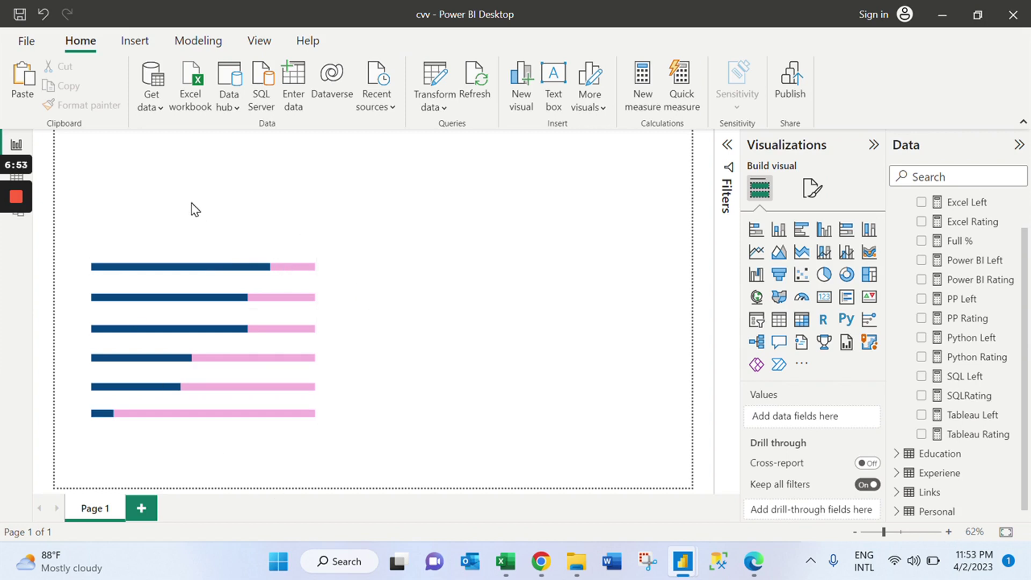
Drag the top skill bar into even alignment with the five bars below it.
left_click(213, 248)
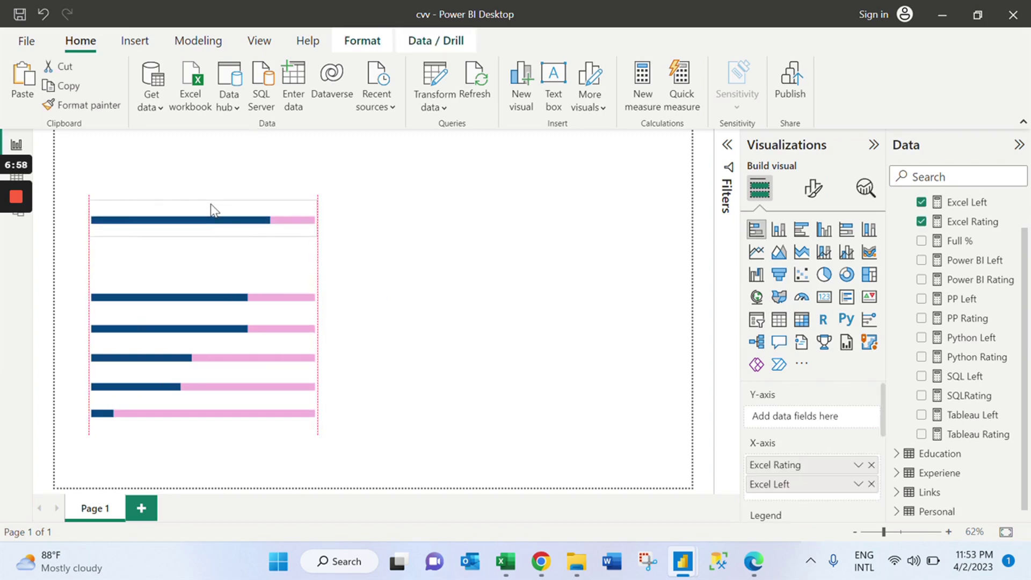
left_click_drag(213, 262, 209, 260)
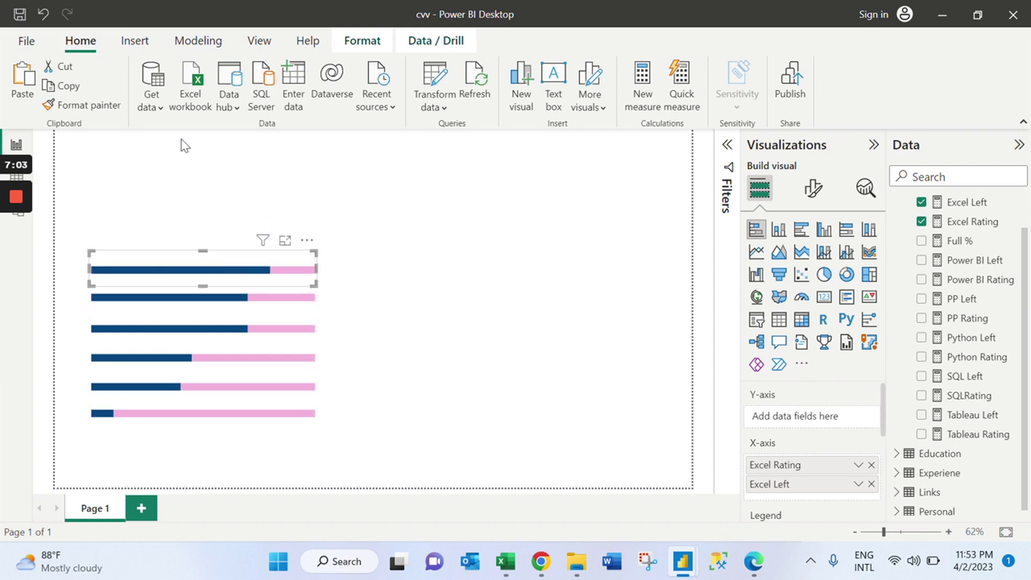
left_click(132, 41)
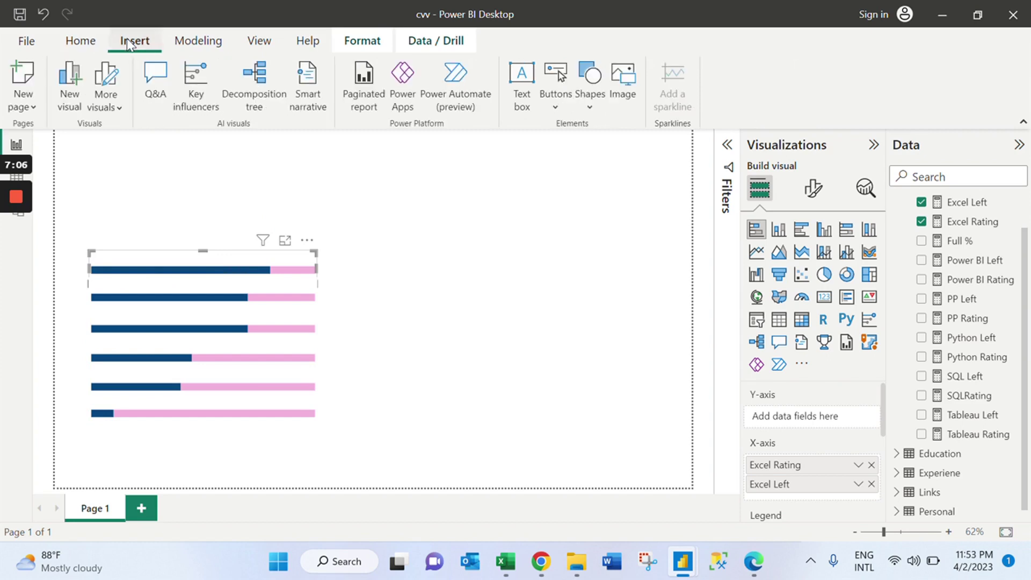
Add a text box at the top of the page for the EXCEL label.
left_click(522, 99)
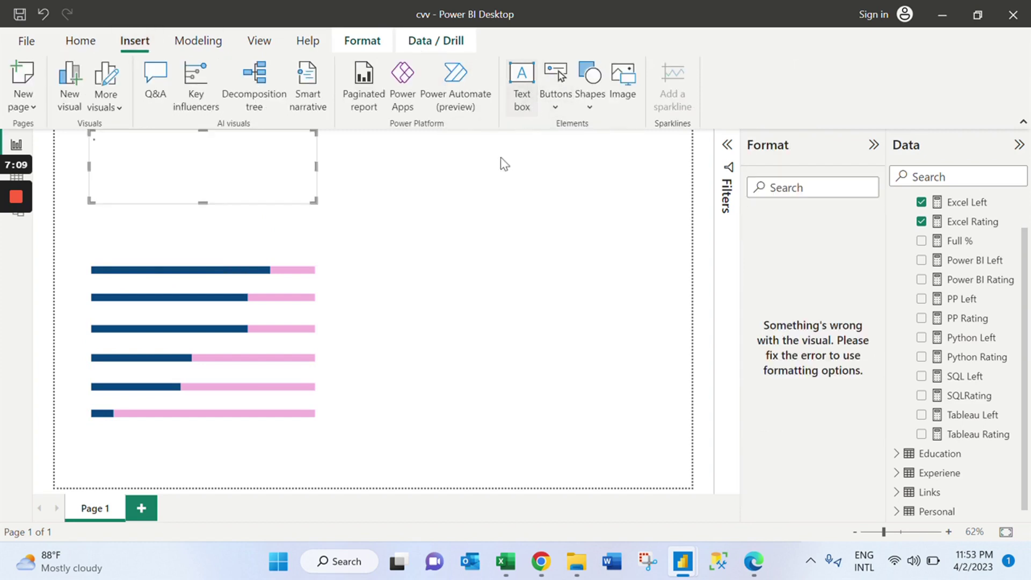
left_click_drag(308, 200, 278, 163)
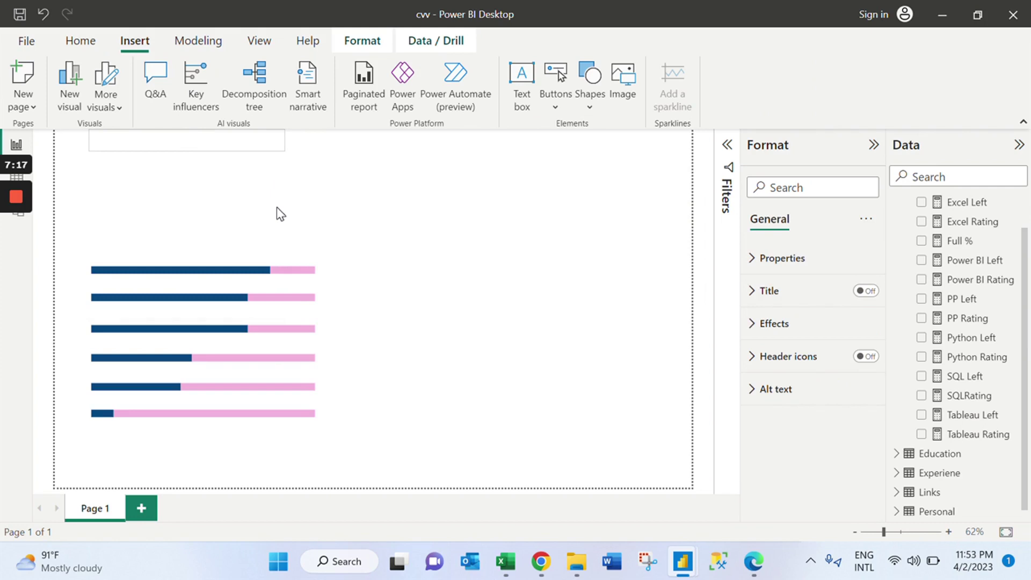
left_click(246, 138)
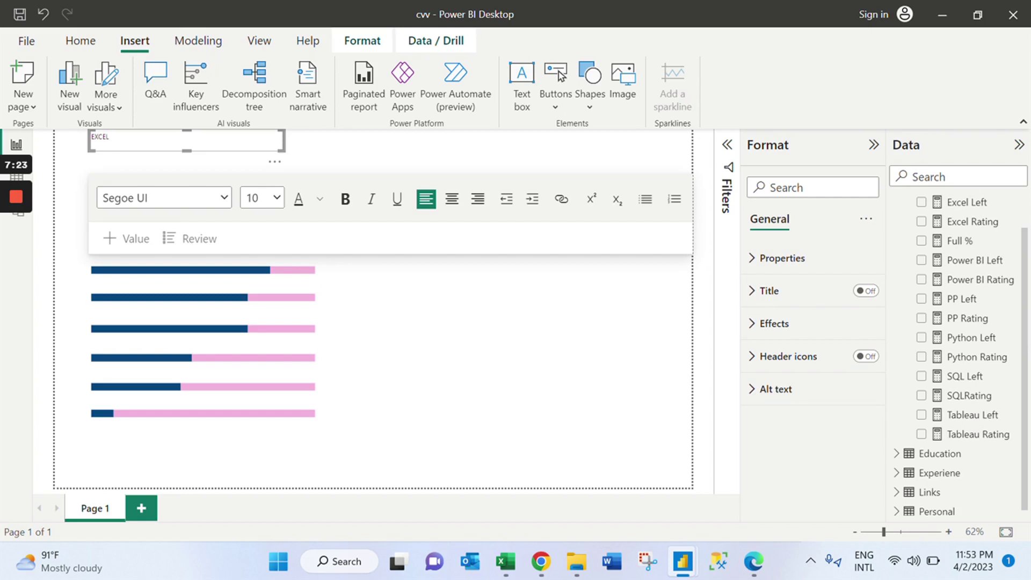
Format EXCEL as bold 14-point Comic Sans MS and narrow its box to fit the word.
key("ctrl+a")
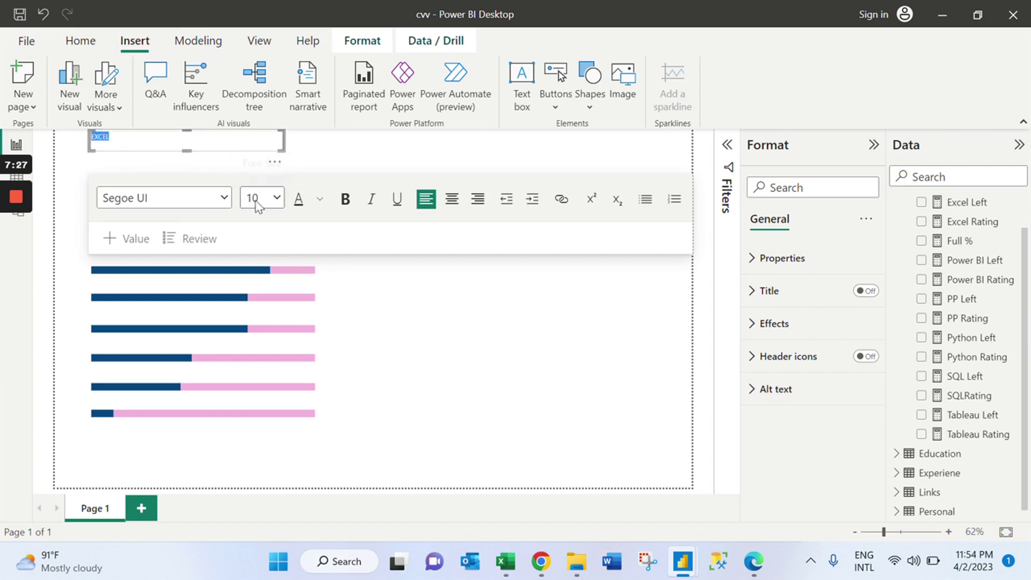
left_click(270, 201)
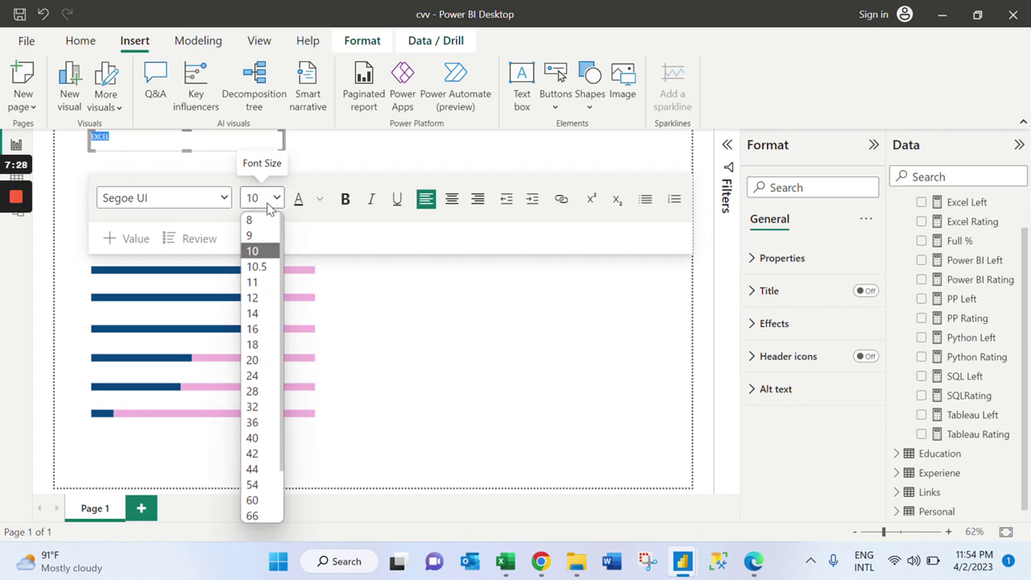
left_click(267, 320)
left_click(227, 198)
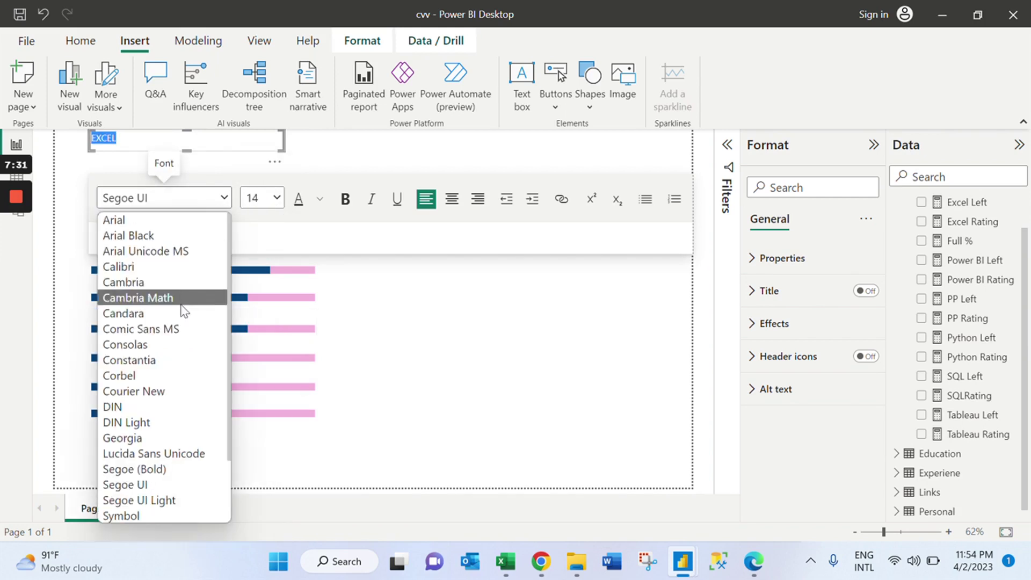
left_click(176, 329)
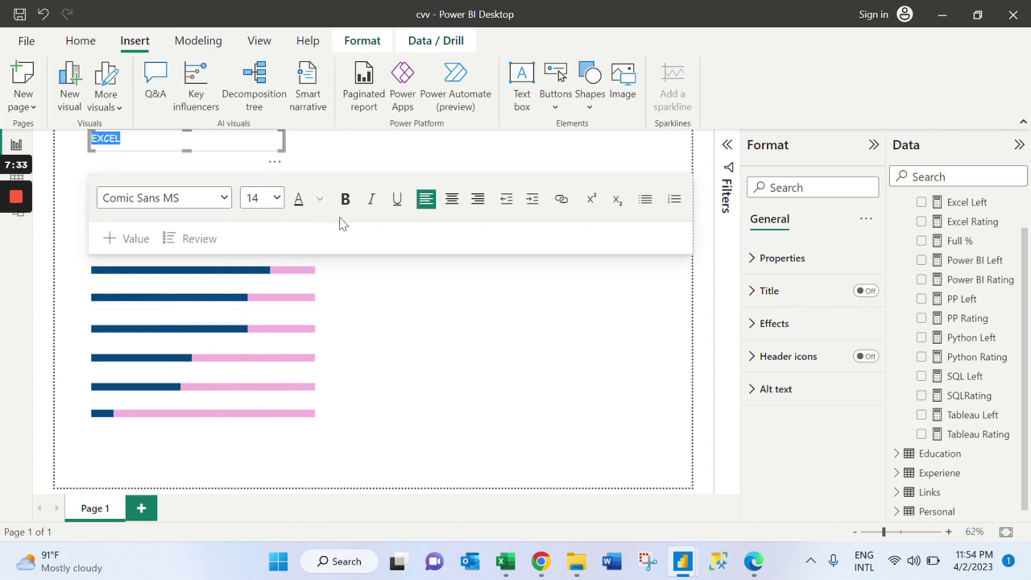
left_click(345, 199)
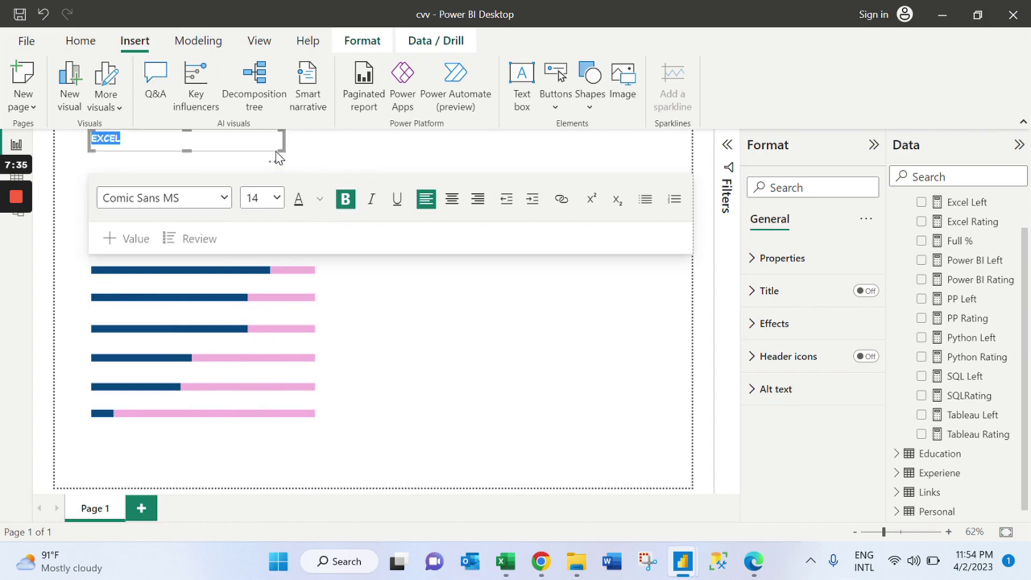
left_click_drag(284, 150, 144, 141)
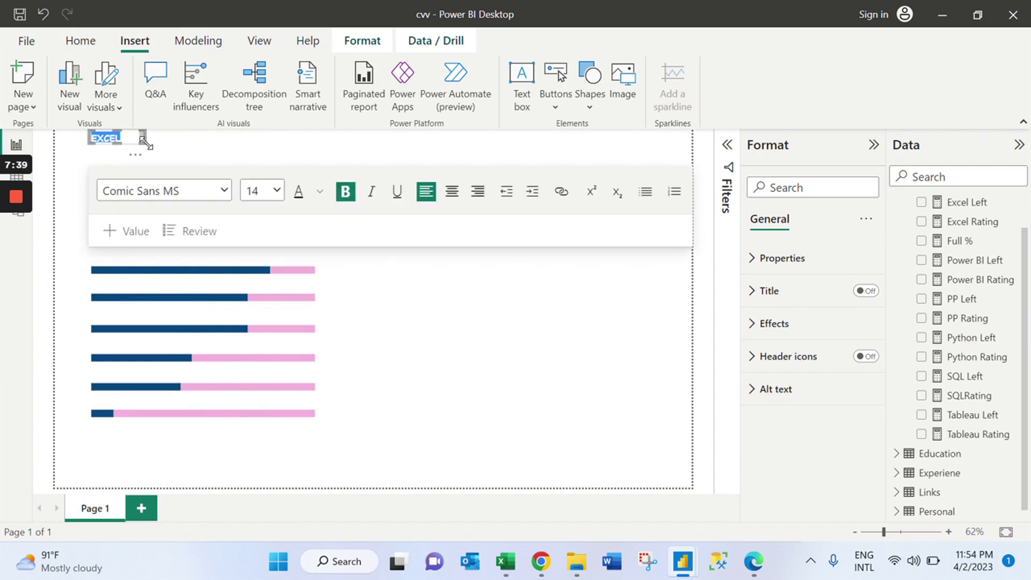
left_click(148, 146)
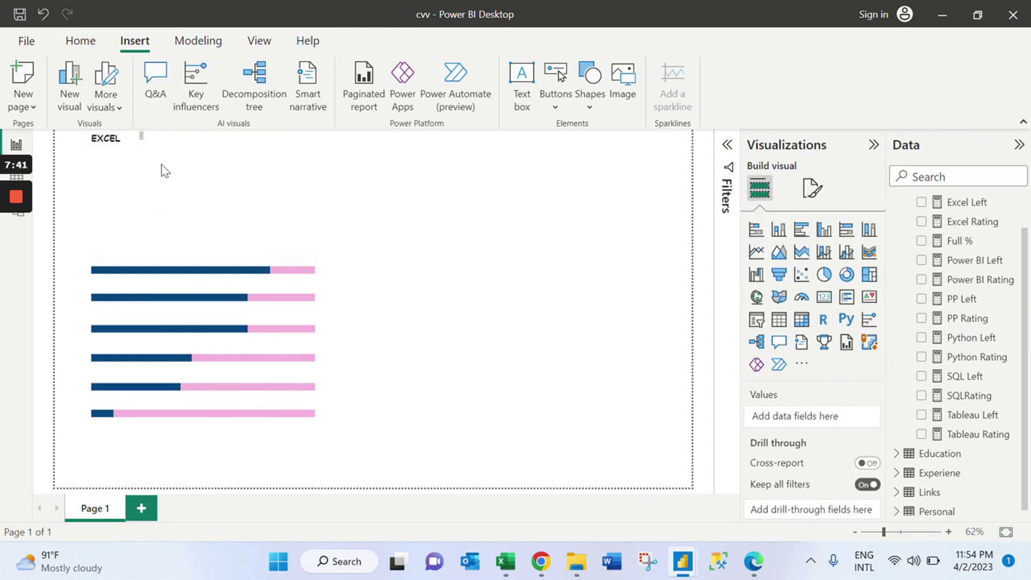
Move the EXCEL label down toward the top skill bar.
left_click(178, 276)
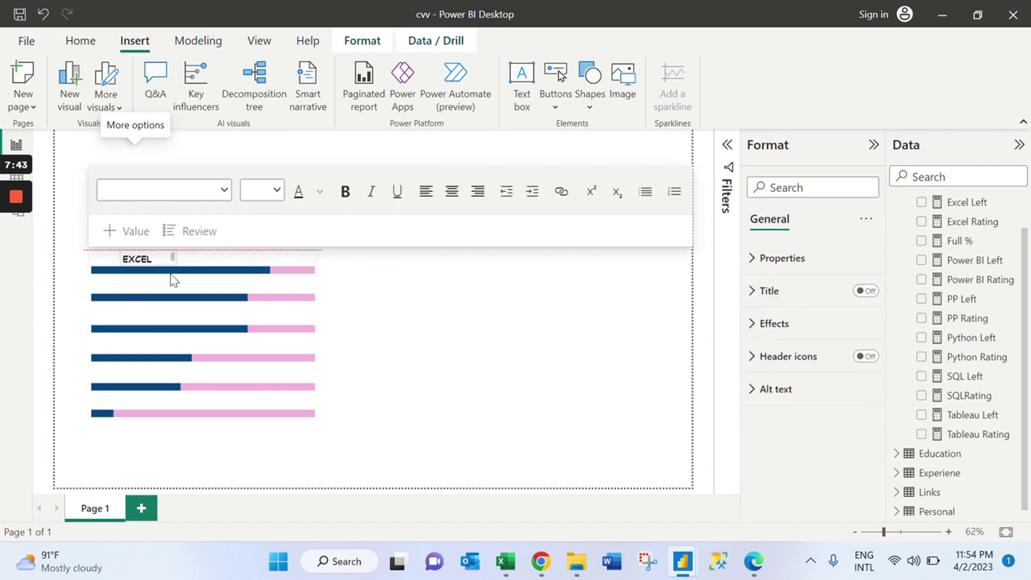
left_click(138, 252)
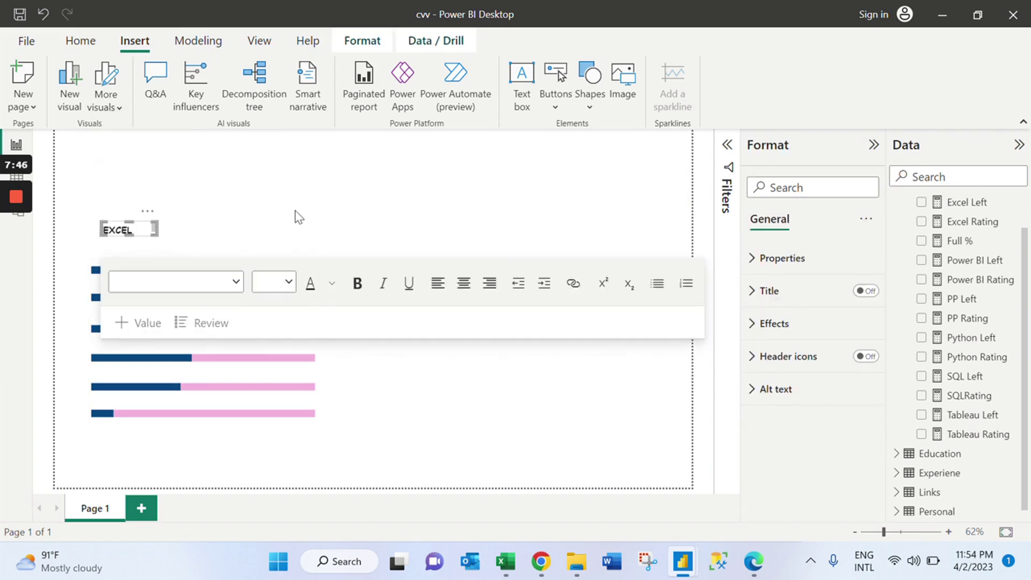
left_click(294, 214)
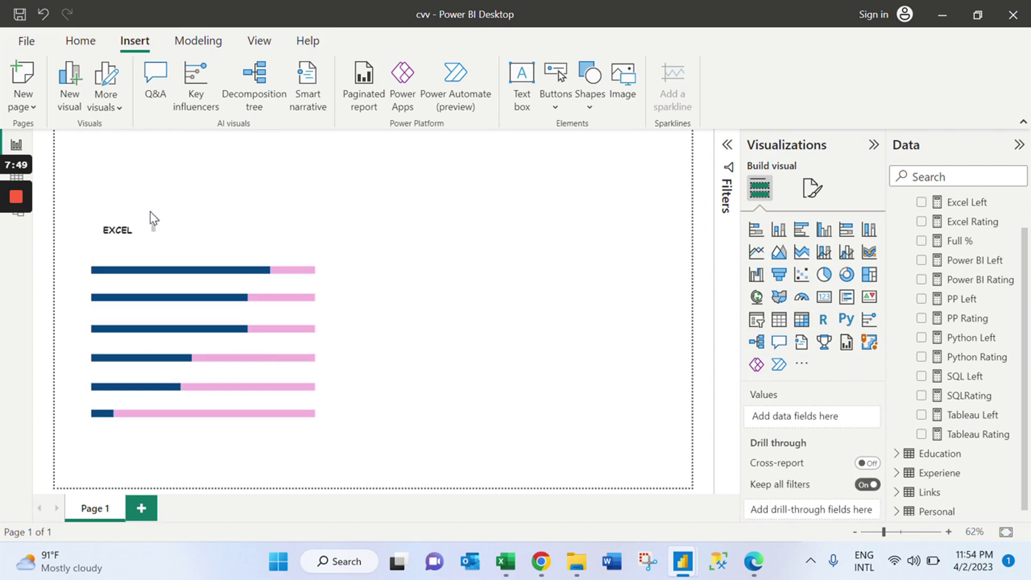
left_click_drag(145, 231, 181, 270)
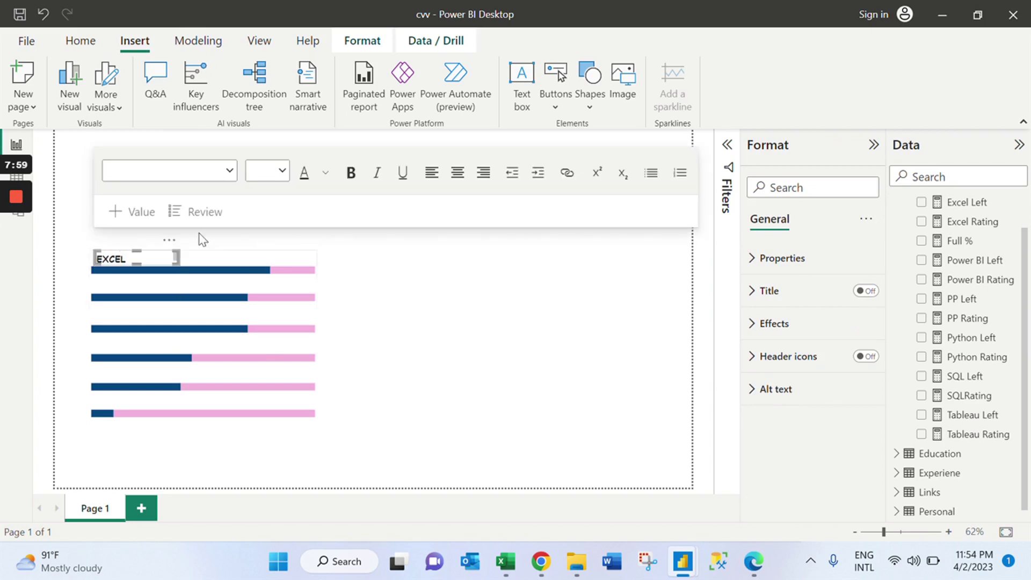
left_click(493, 295)
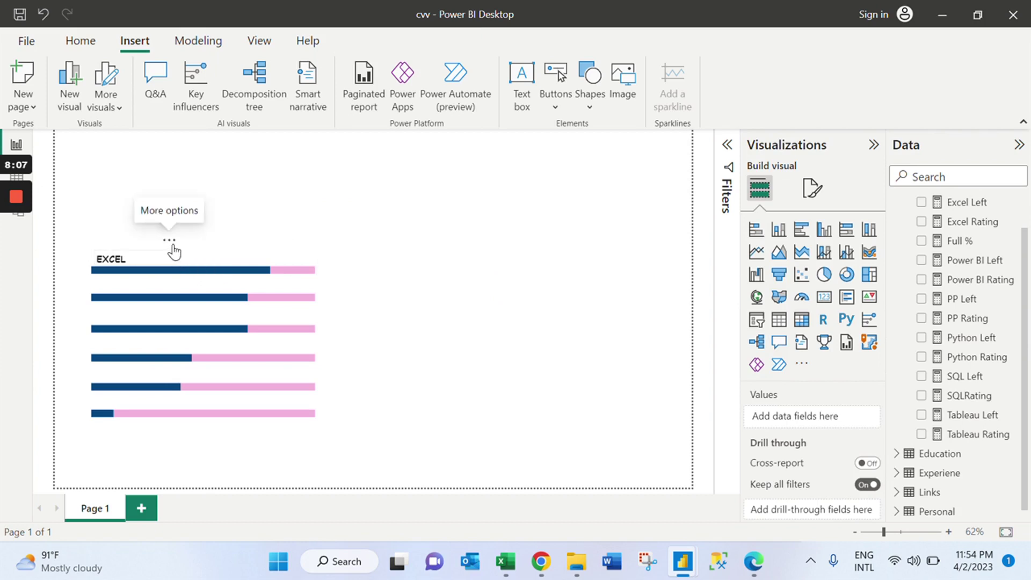
left_click(174, 242)
left_click_drag(172, 234, 193, 269)
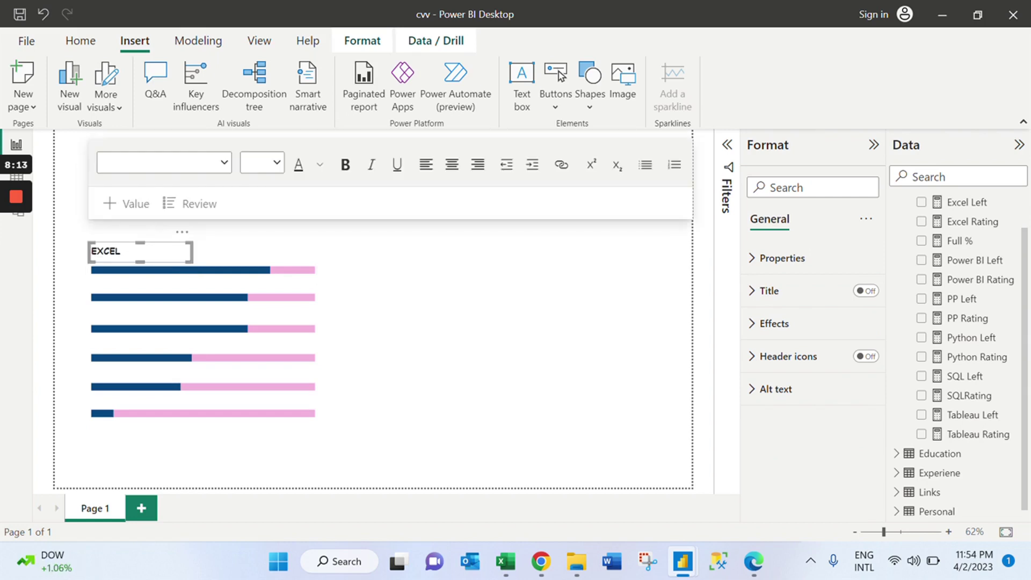
left_click_drag(179, 237, 189, 246)
left_click(324, 274)
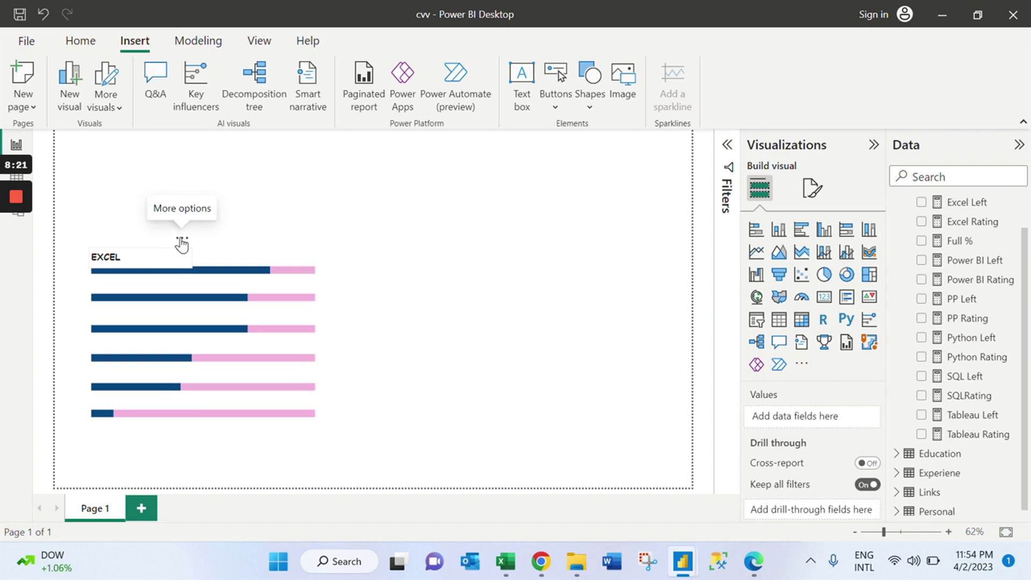
Snap the EXCEL label into place just above the top skill bar.
left_click(182, 236)
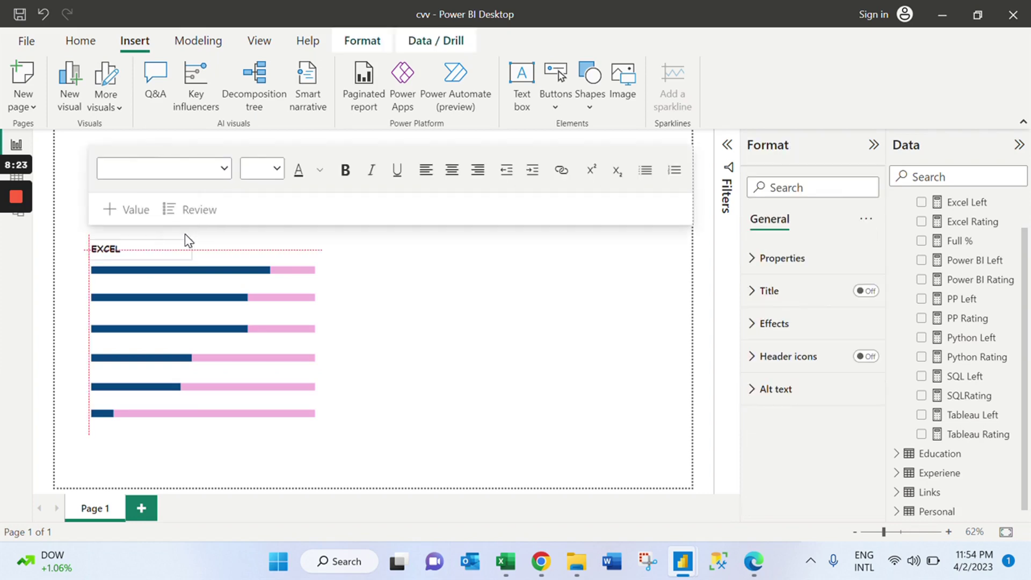
left_click_drag(184, 235, 188, 242)
left_click(335, 291)
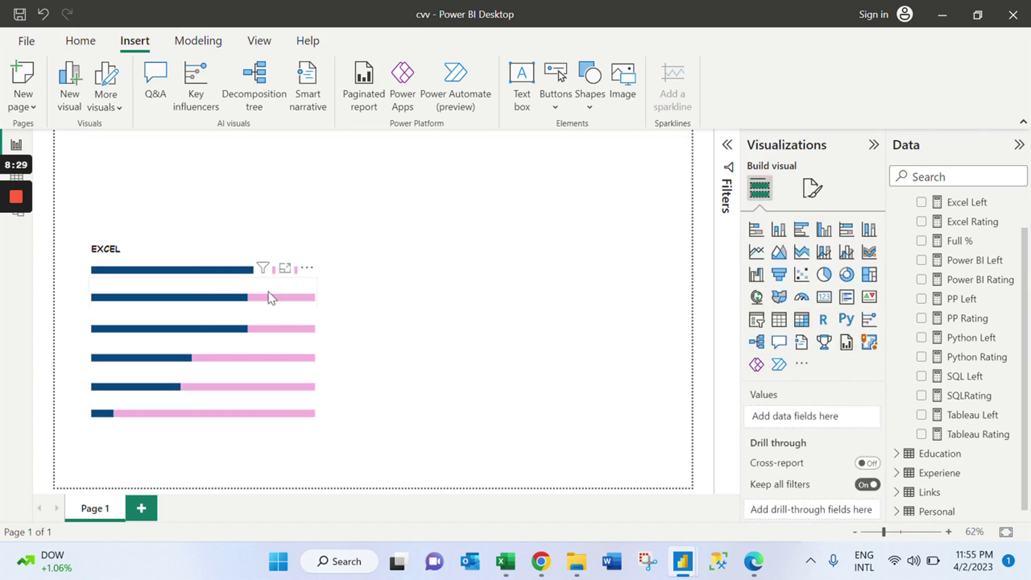
left_click(204, 256)
mouse_move(203, 256)
left_mouse_down()
mouse_move(199, 267)
mouse_move(197, 256)
left_mouse_up()
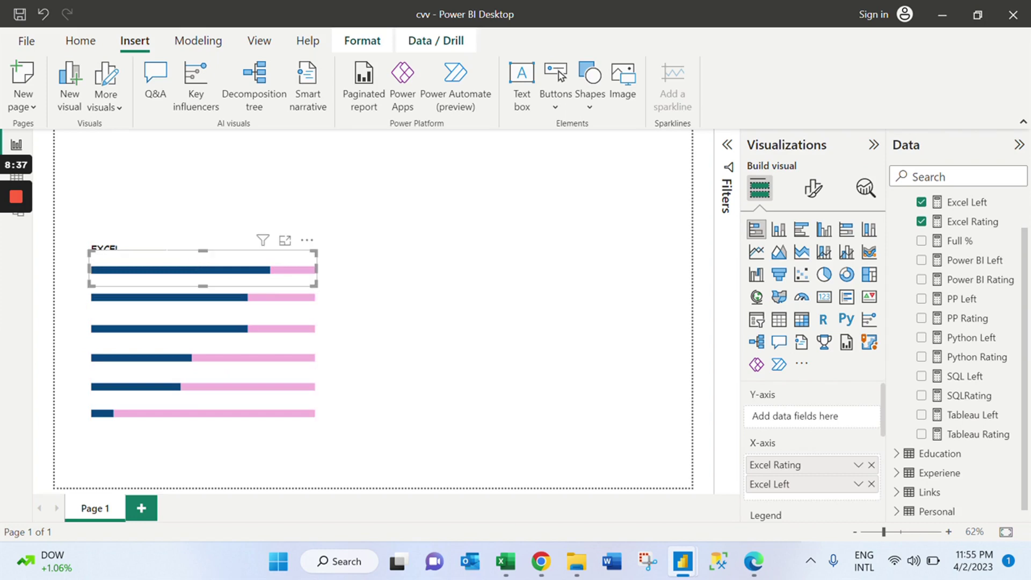
left_click(186, 225)
left_click_drag(186, 224, 194, 238)
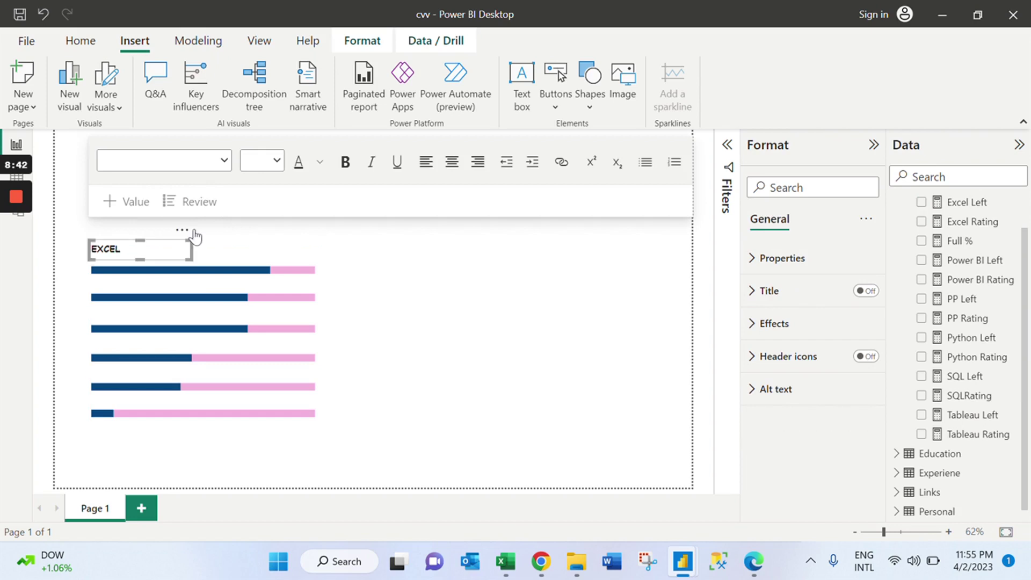
left_click(450, 333)
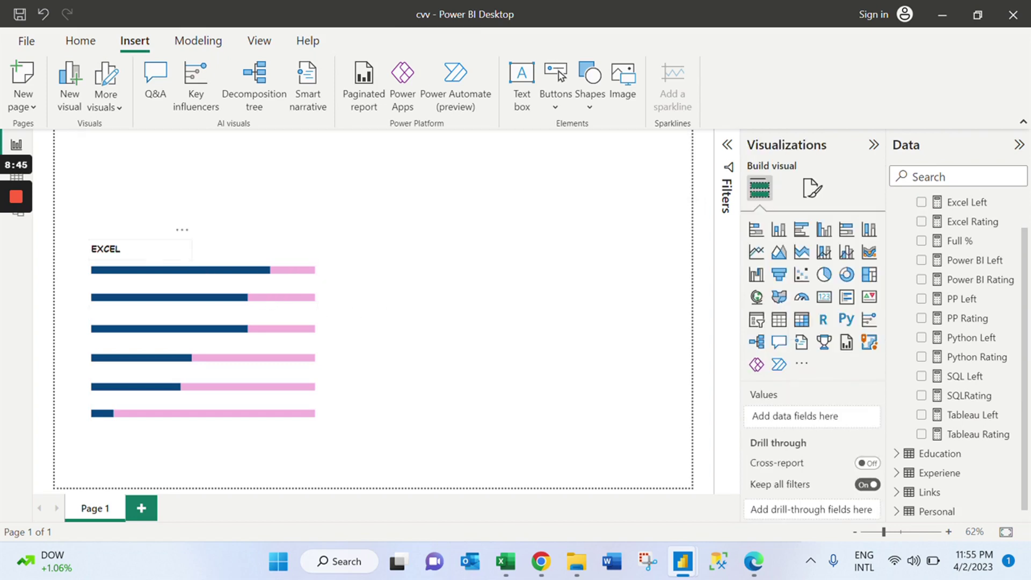
Select the EXCEL label together with the top bar and bring up the Group choices.
left_click(120, 249)
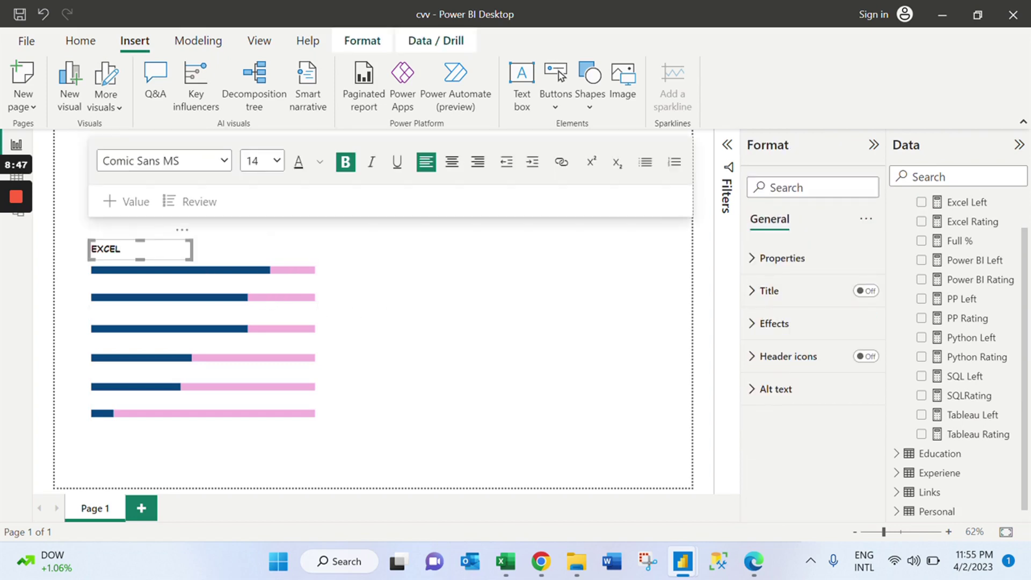
left_click(215, 251)
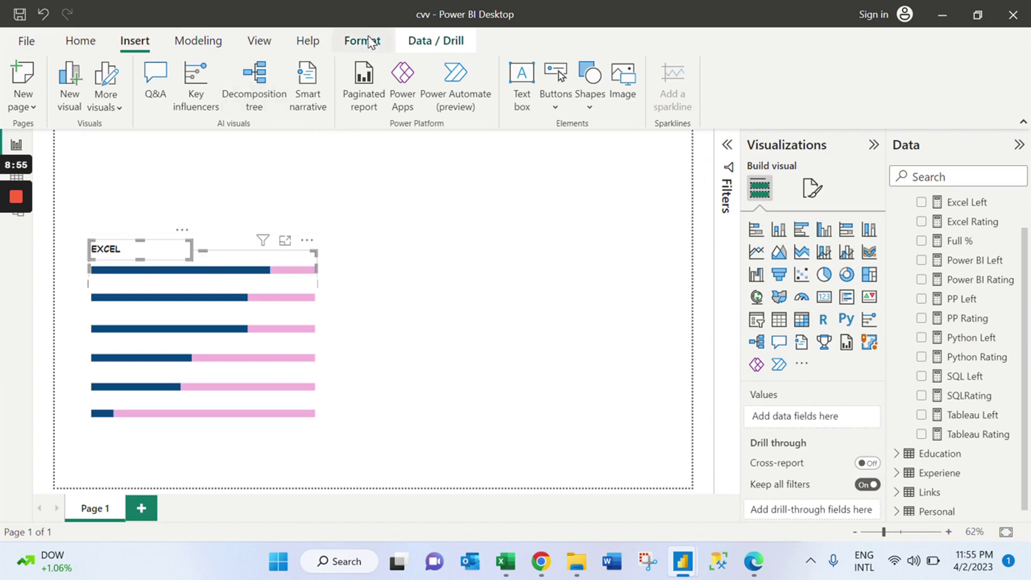
left_click(370, 43)
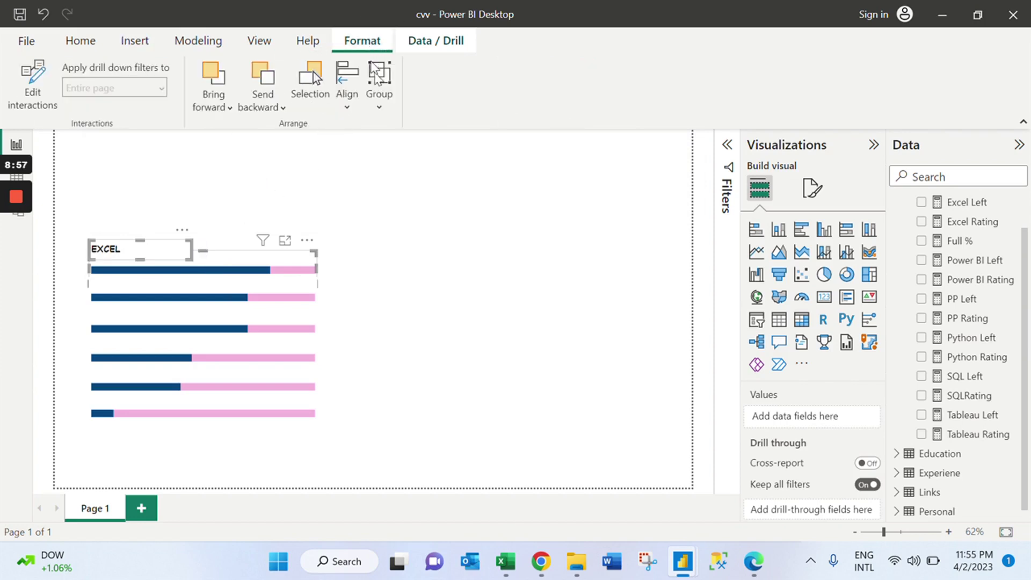
left_click(383, 109)
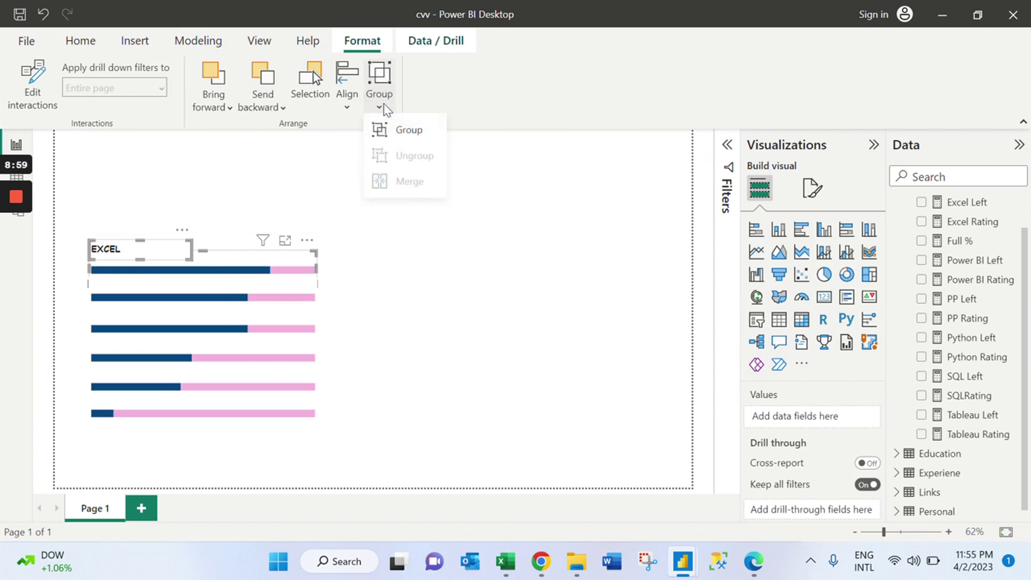
Group the EXCEL label with its bar, then shift the pair up and right, undoing one misplaced move.
left_click(310, 230)
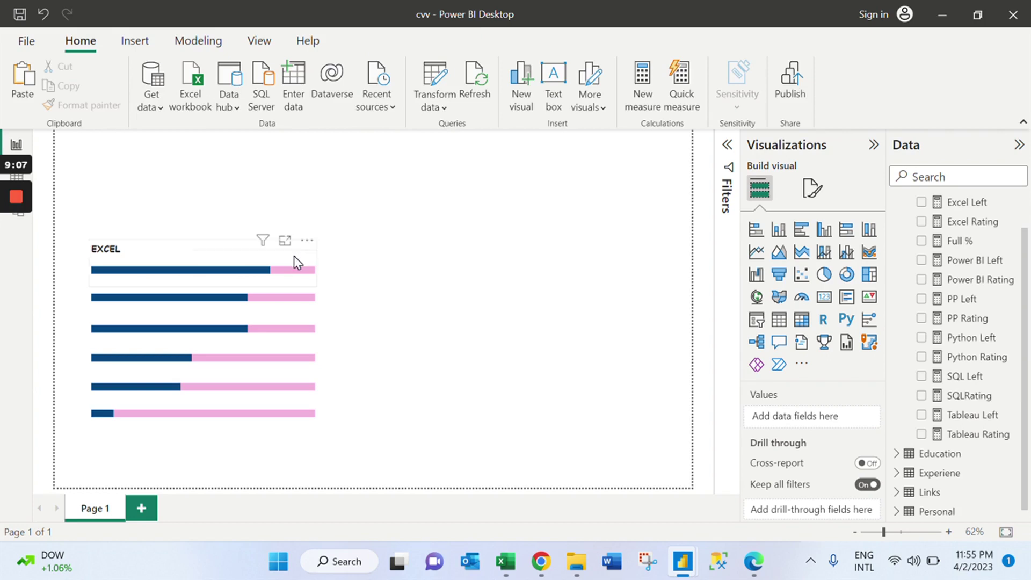
left_click_drag(309, 225, 299, 265)
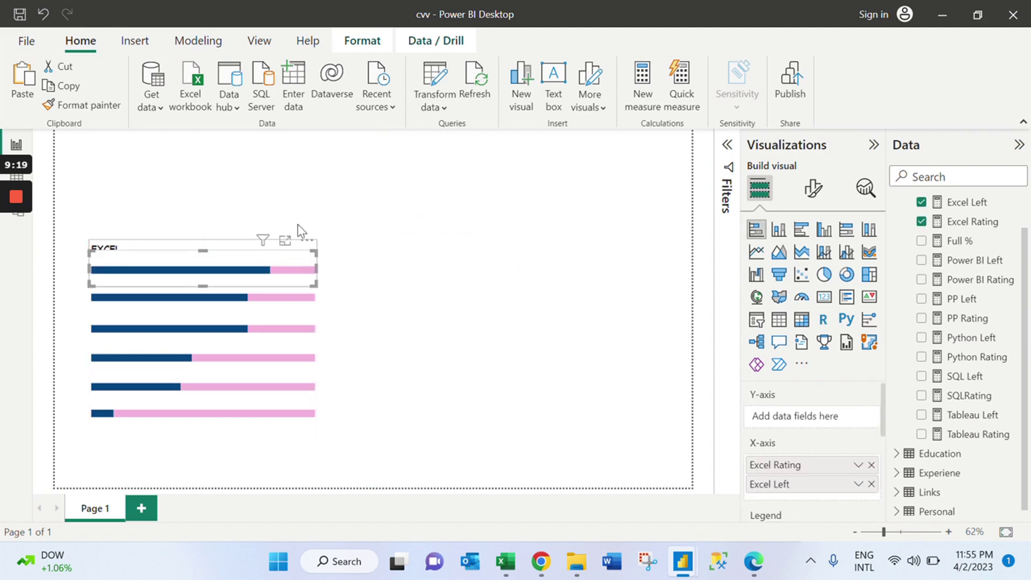
mouse_move(243, 250)
left_mouse_down()
mouse_move(244, 202)
mouse_move(244, 233)
left_mouse_up()
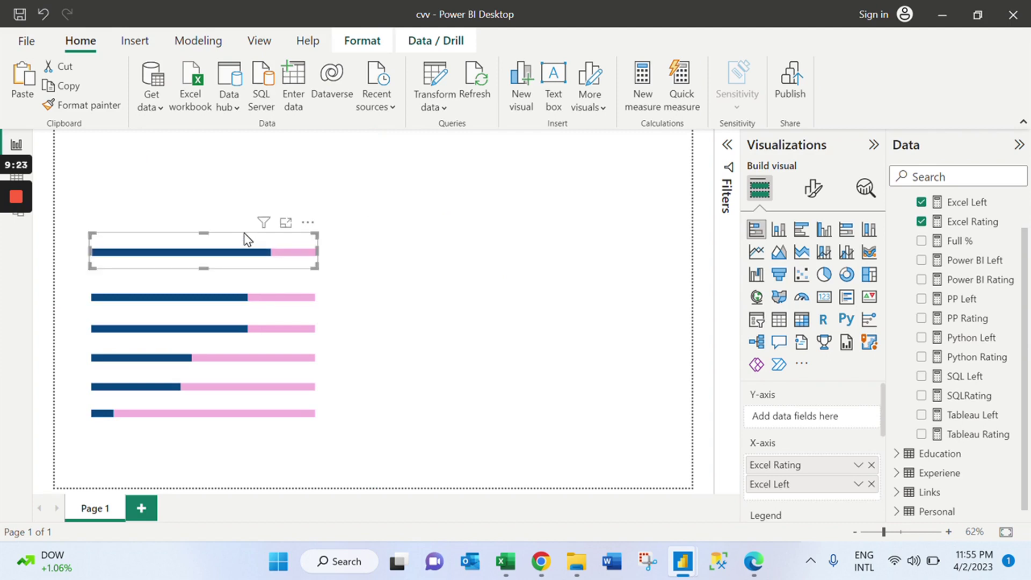
key("ctrl+z")
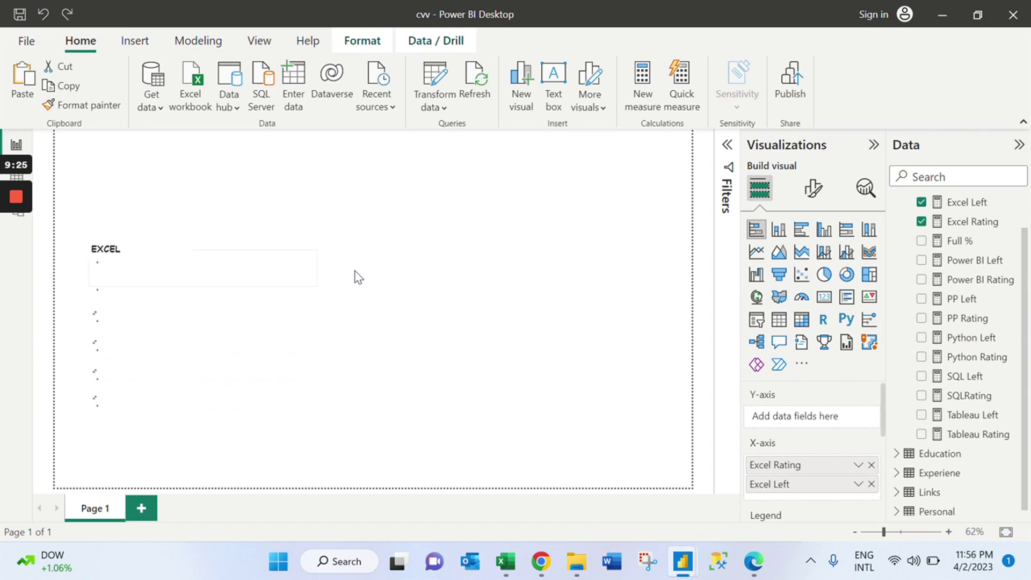
left_click(358, 278)
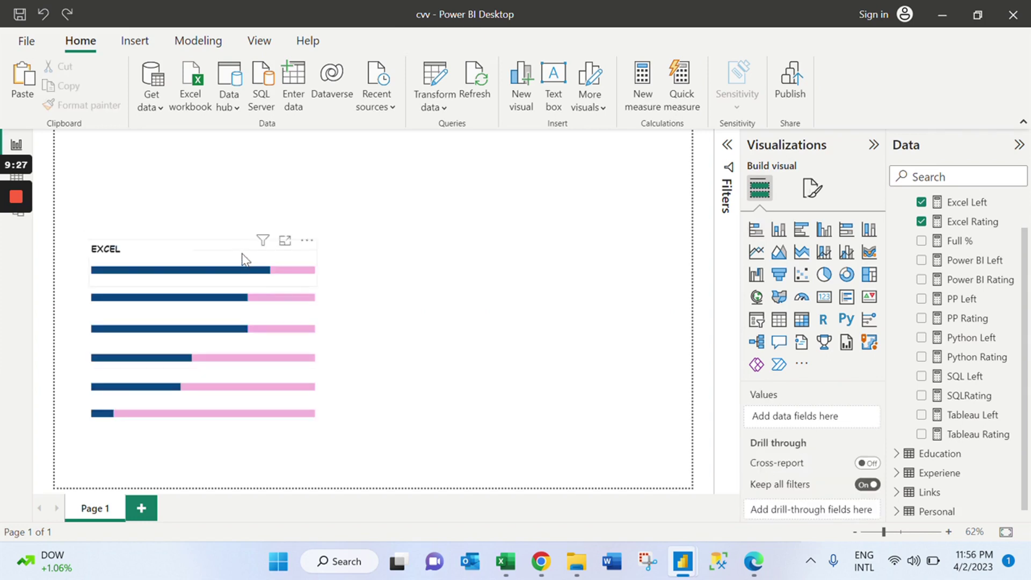
left_click_drag(284, 254, 316, 194)
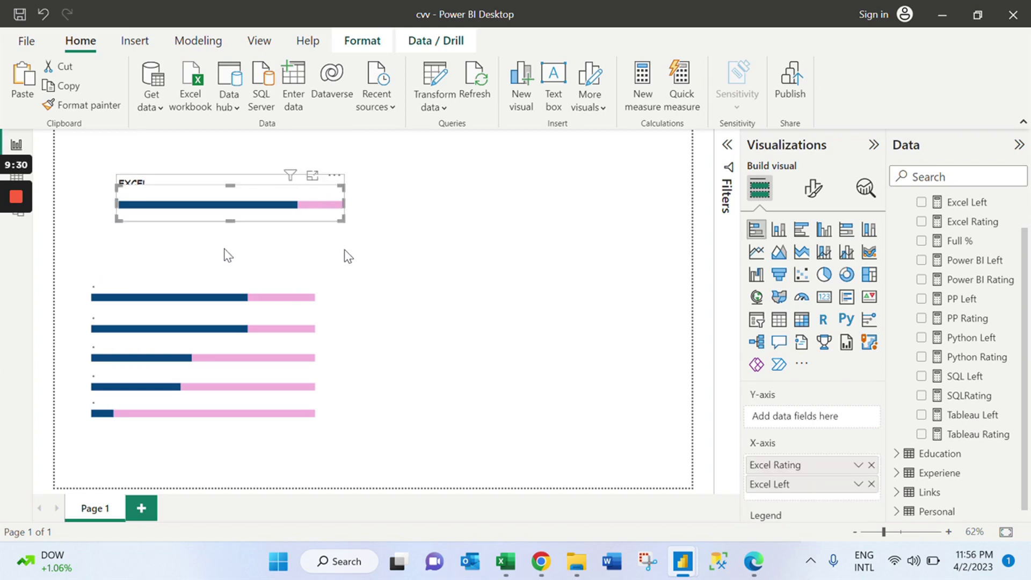
left_click(226, 254)
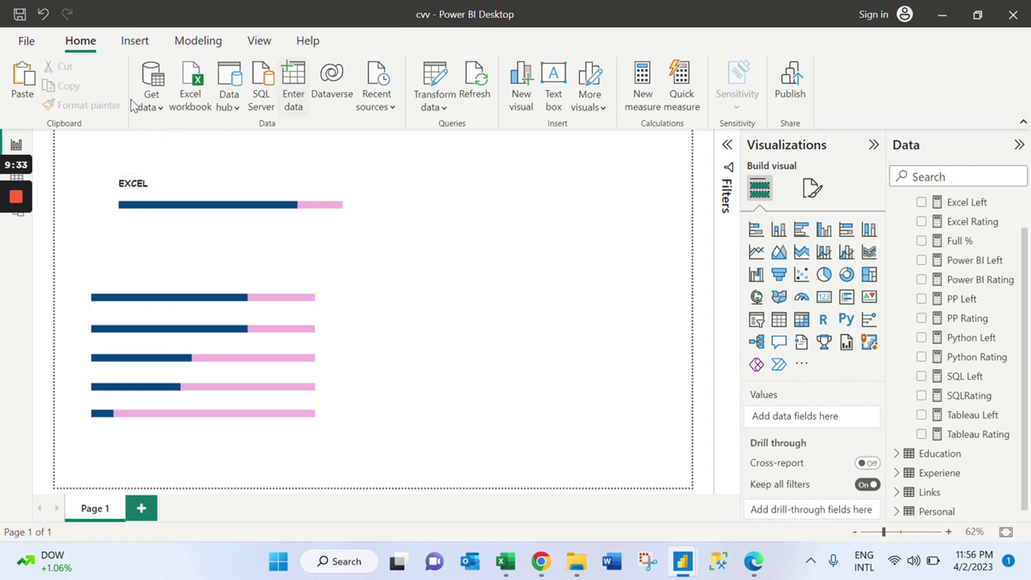
Add a new text box reading POWER POINT.
left_click(135, 41)
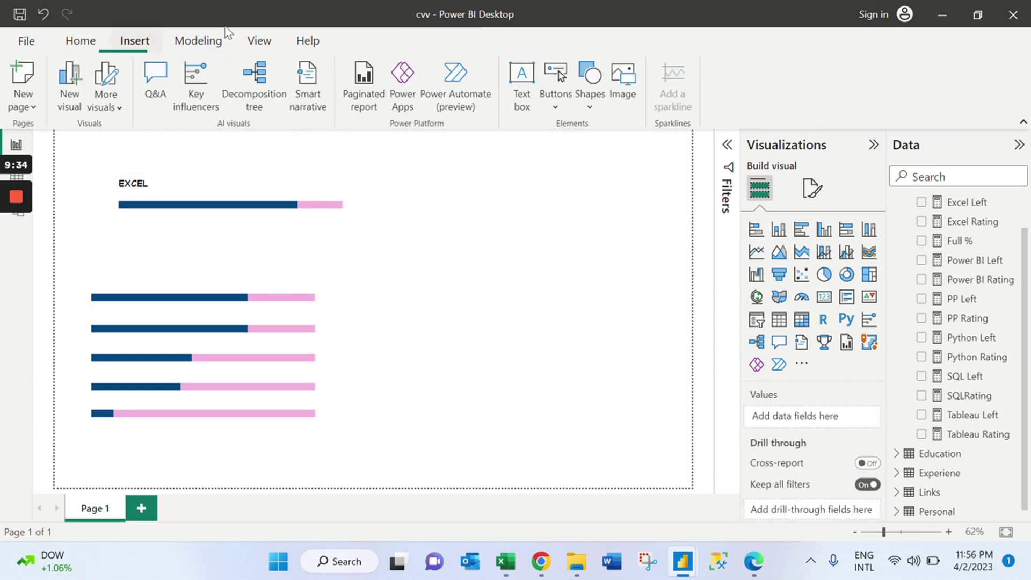
left_click(519, 106)
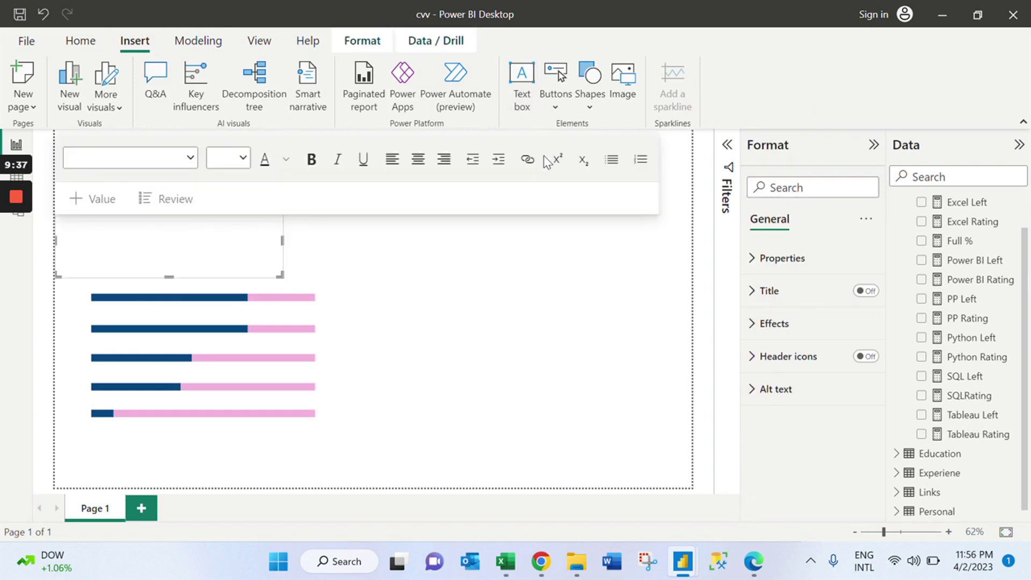
left_click(254, 265)
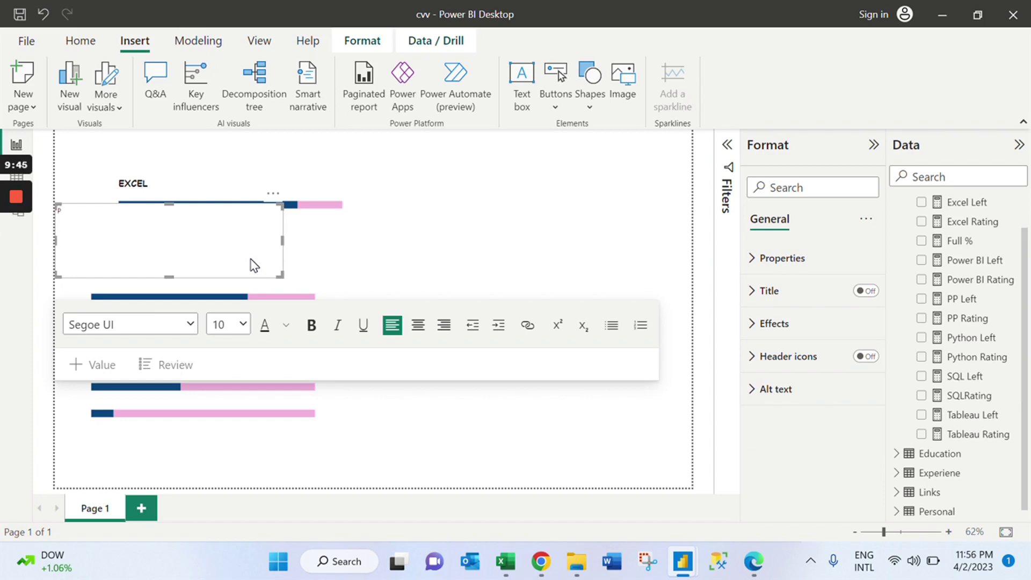
key("BackSpace")
type("OINT")
Make POWER POINT bold 14-point Comic Sans MS and shrink its box.
key("ctrl+a")
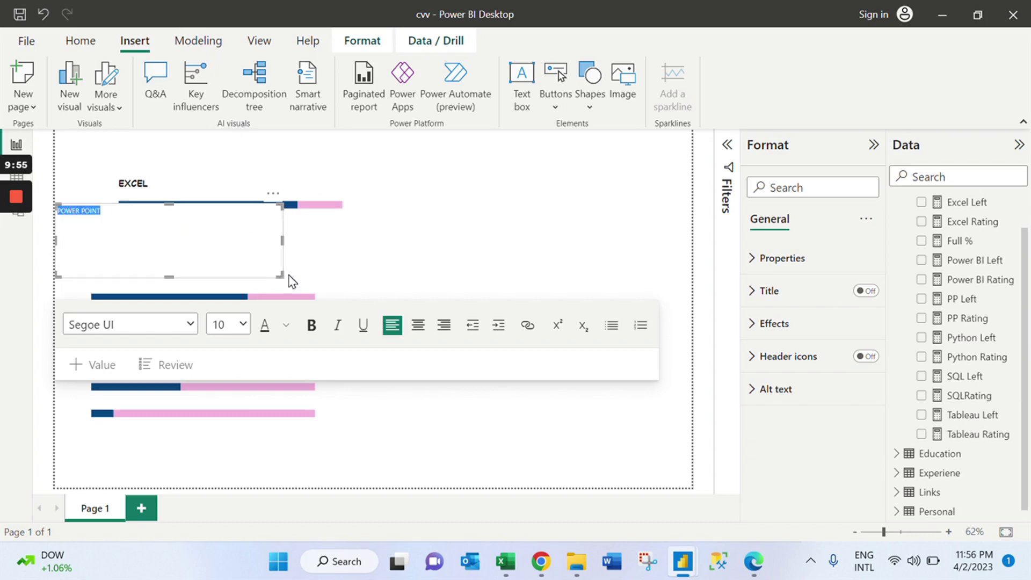
left_click(311, 324)
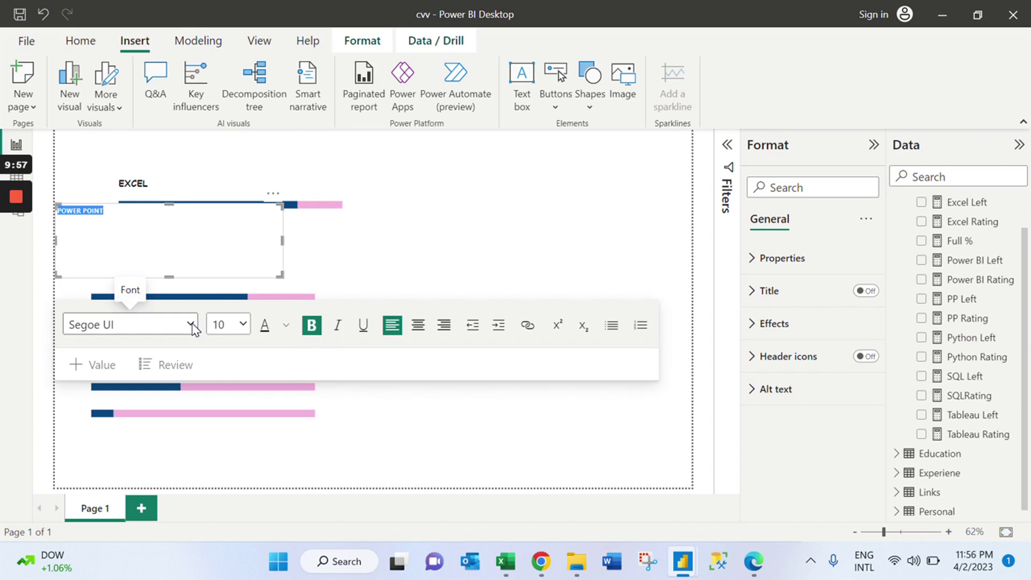
left_click(191, 325)
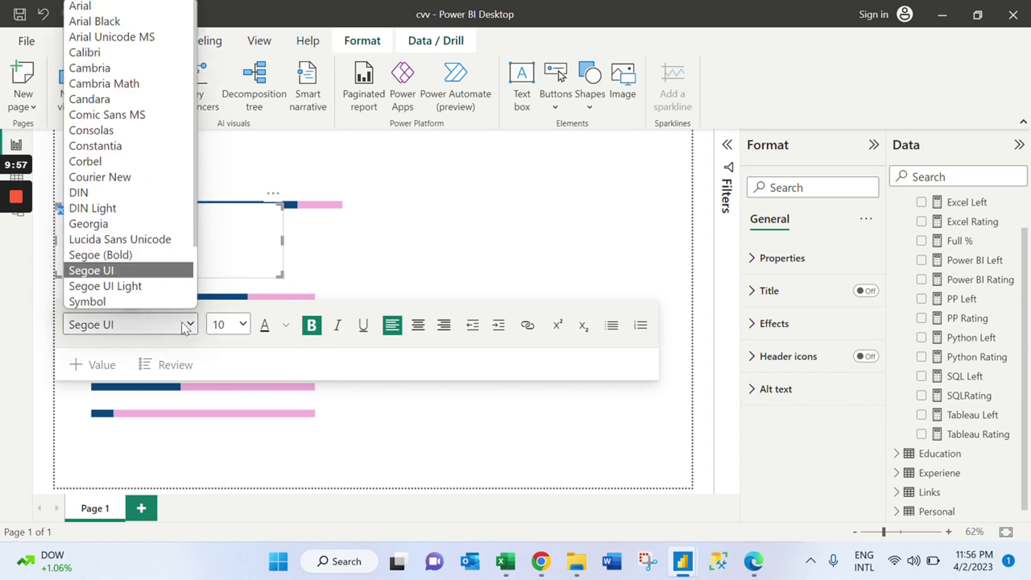
left_click(146, 114)
left_click(242, 324)
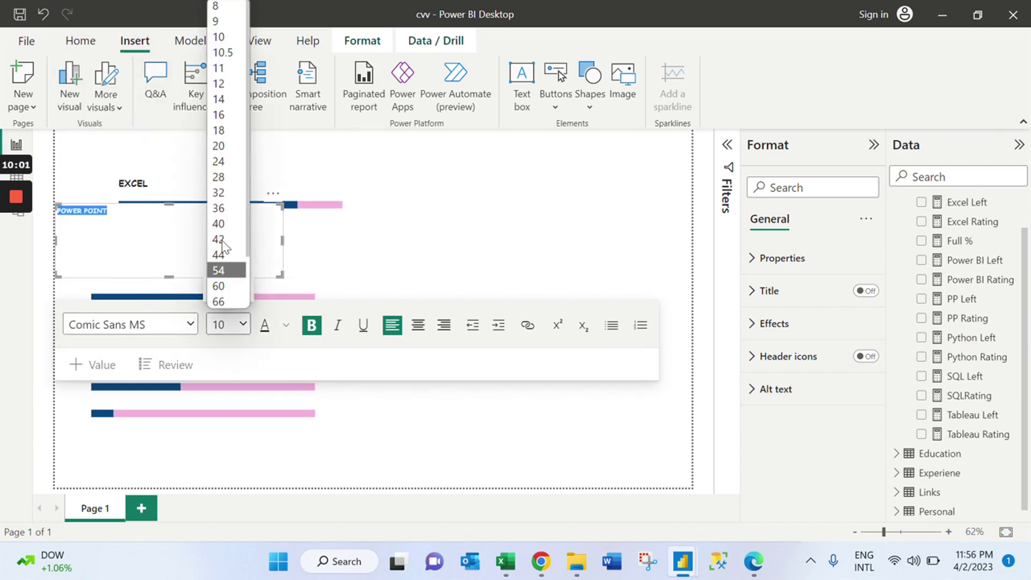
left_click(220, 99)
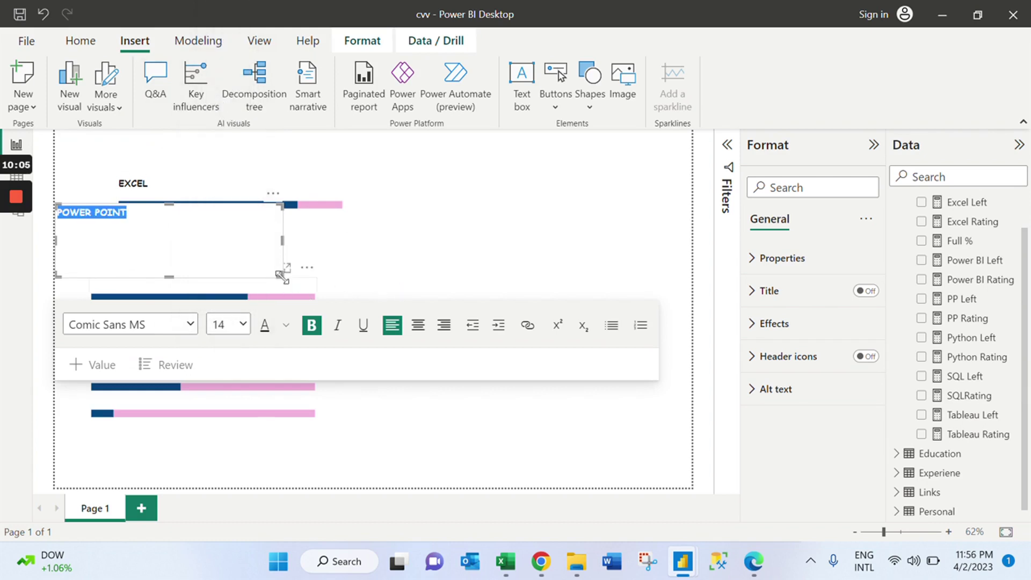
left_click_drag(278, 274, 209, 278)
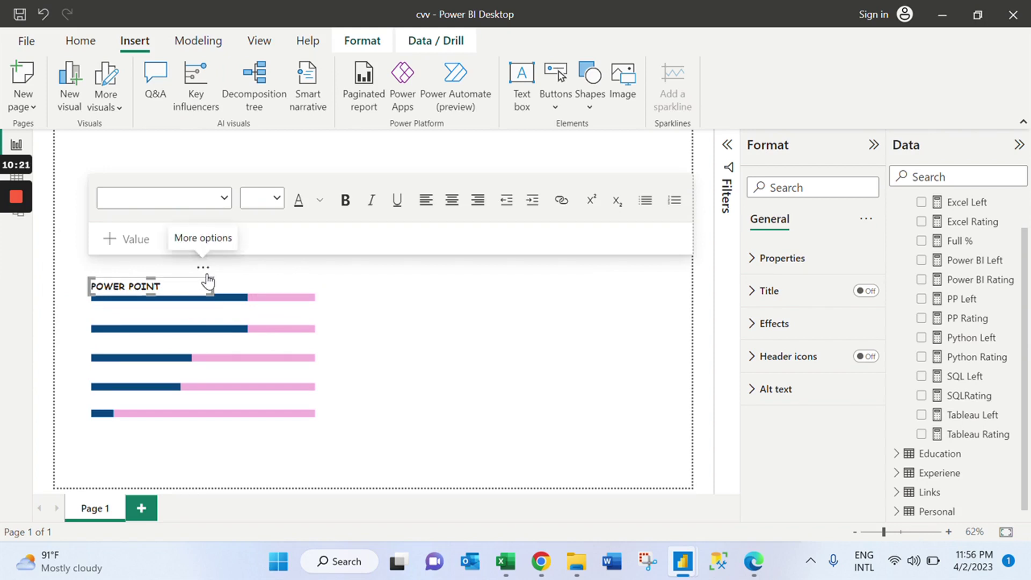
Nudge the POWER POINT label up and group it with the Power Point bar.
left_click_drag(208, 279, 208, 271)
left_click(404, 351)
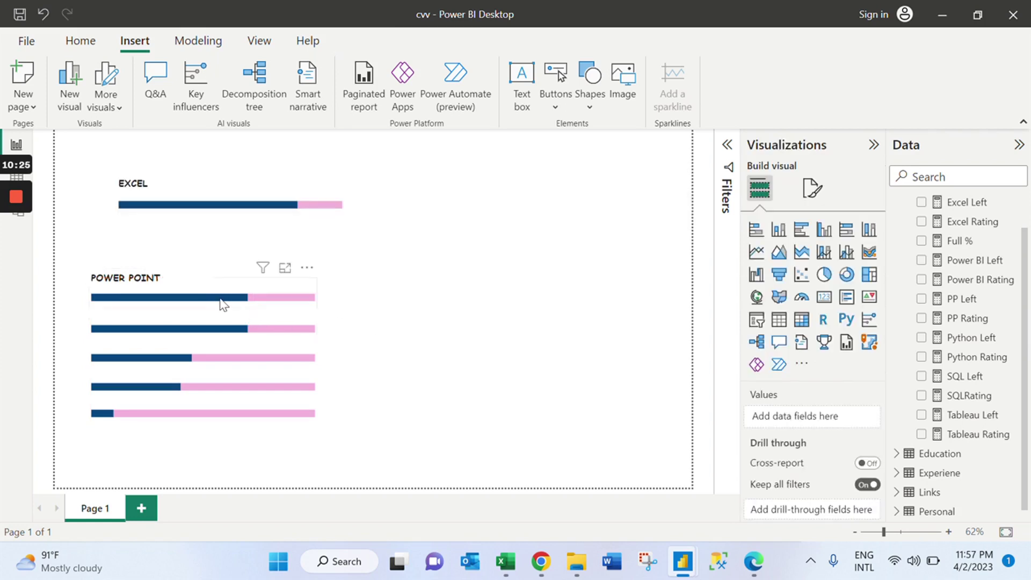
left_click(199, 264)
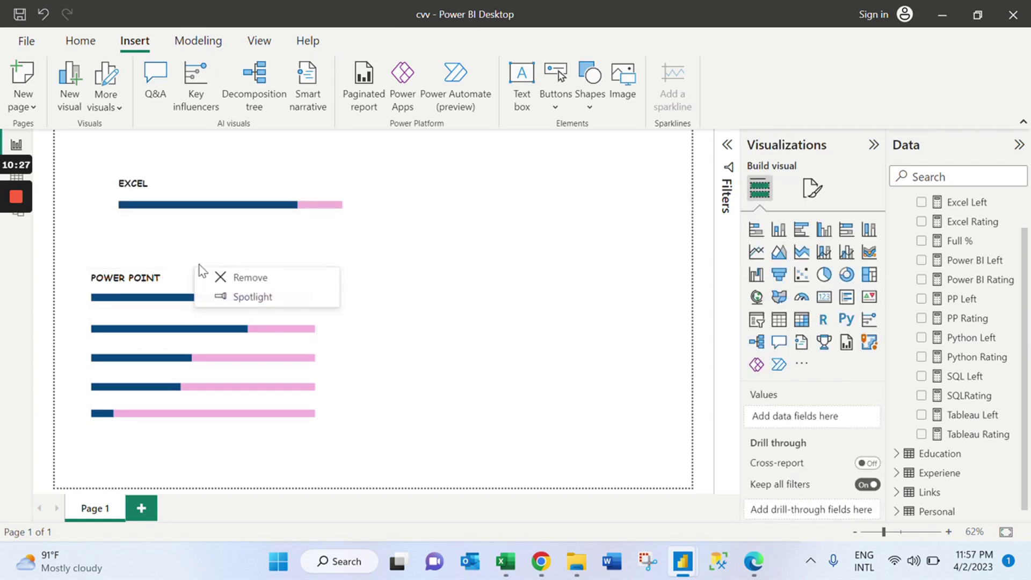
left_click(183, 283)
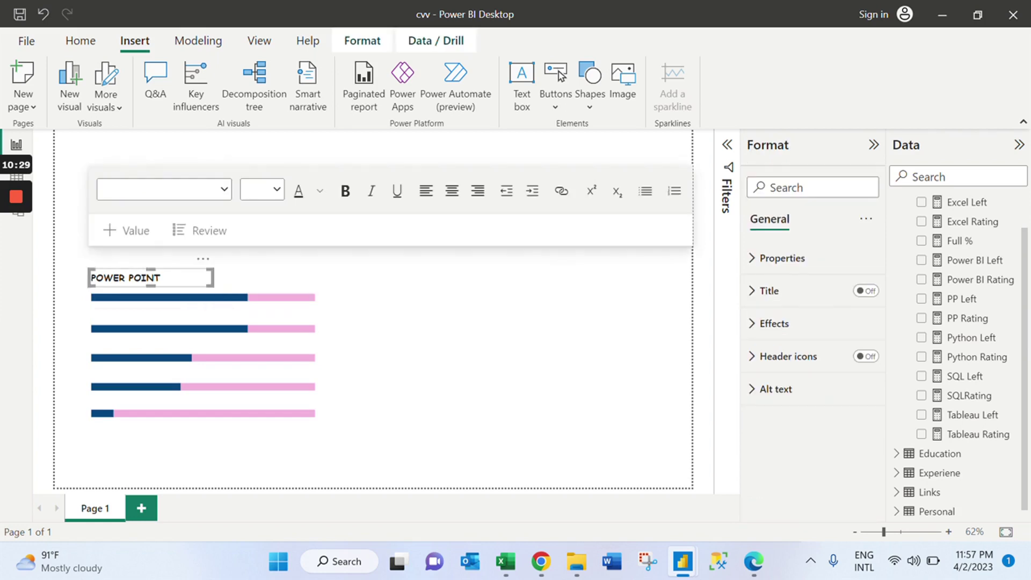
left_click(258, 282)
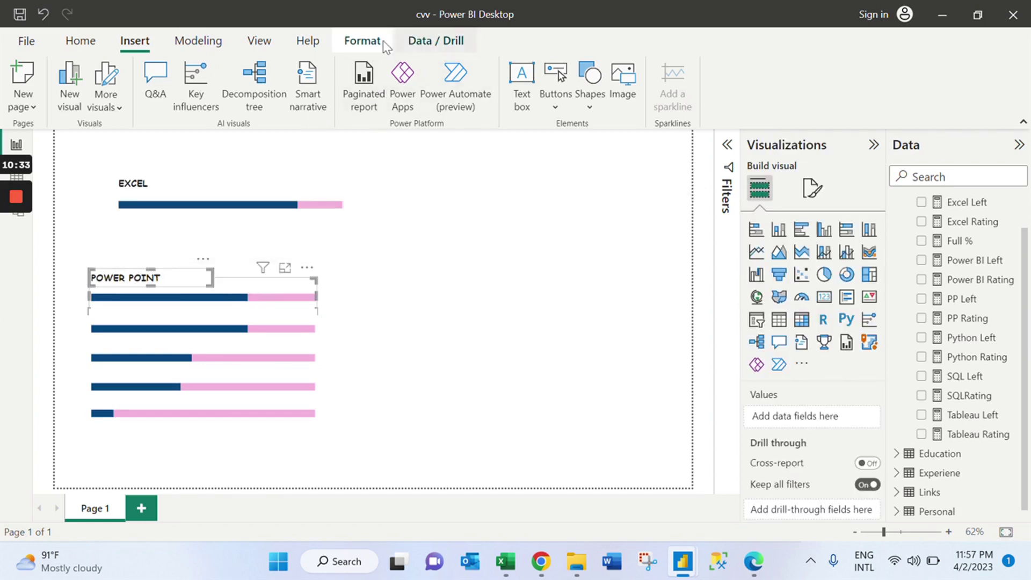
left_click(362, 41)
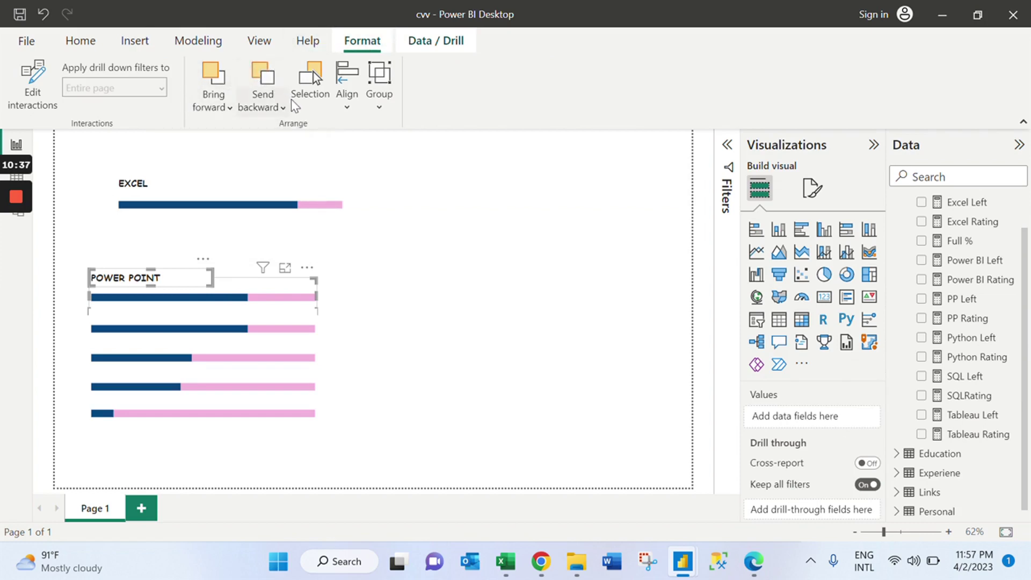
left_click(380, 97)
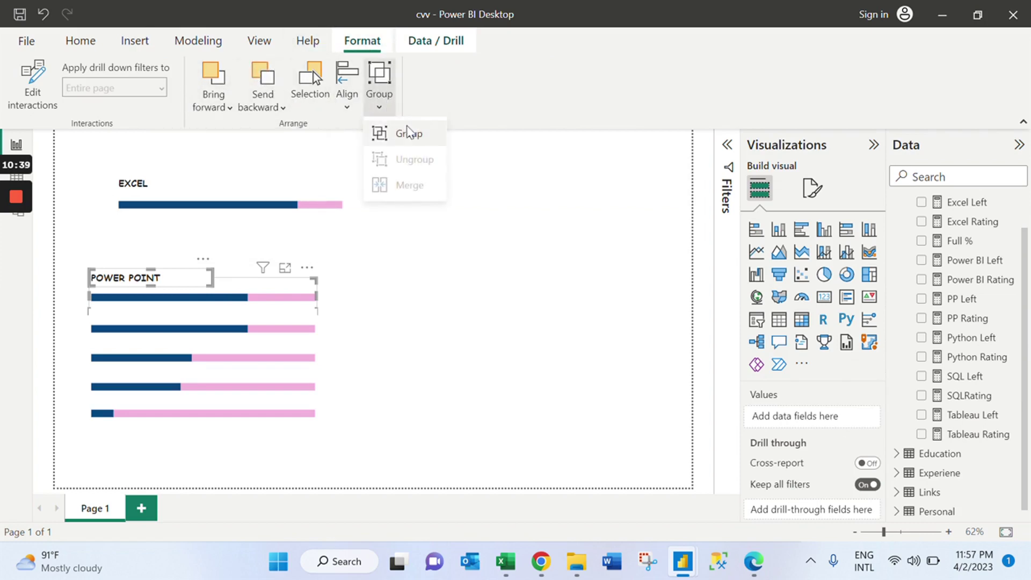
left_click(407, 135)
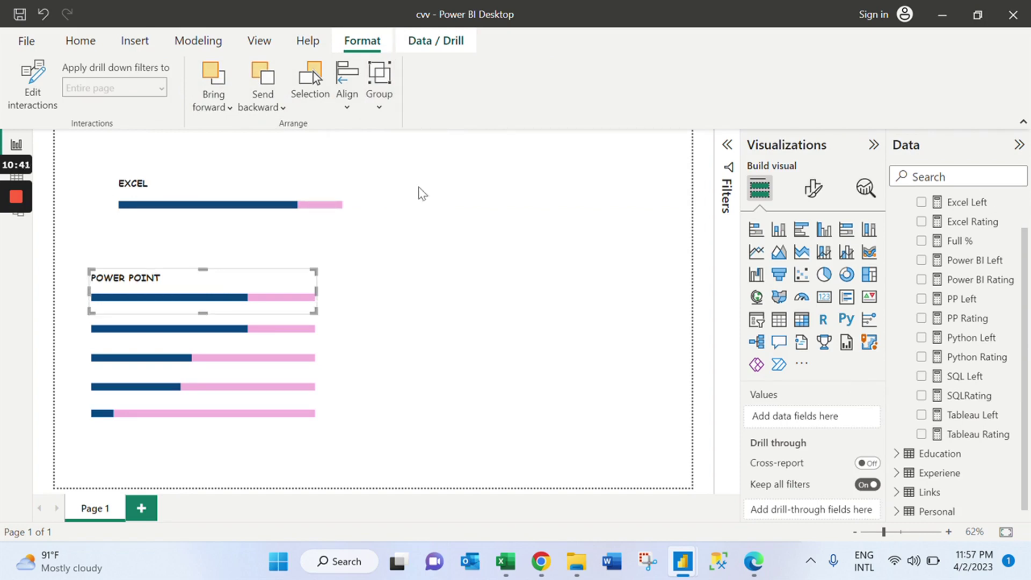
Move the Power Point group directly beneath the EXCEL bar.
left_click(270, 275)
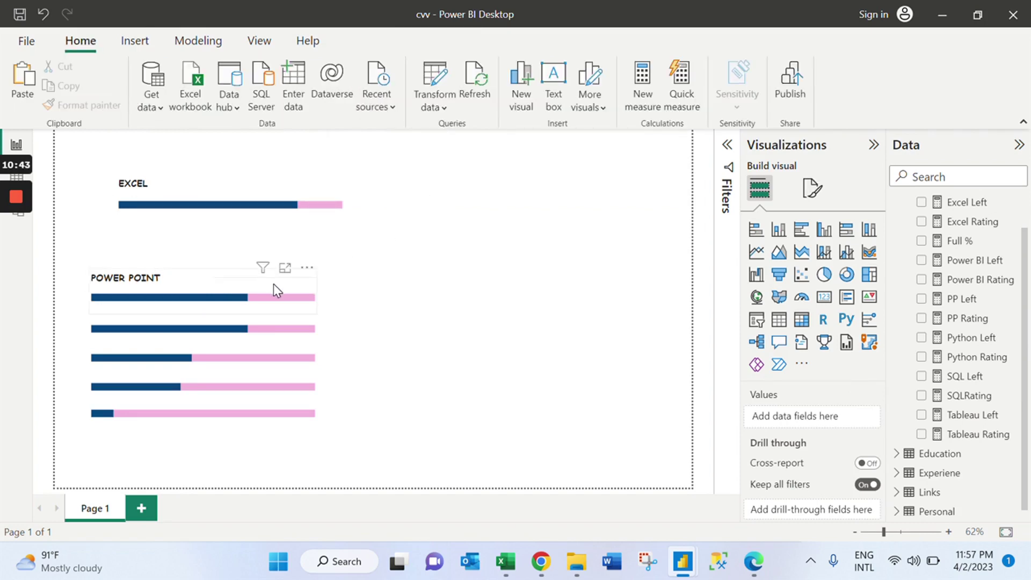
left_click_drag(273, 290, 287, 239)
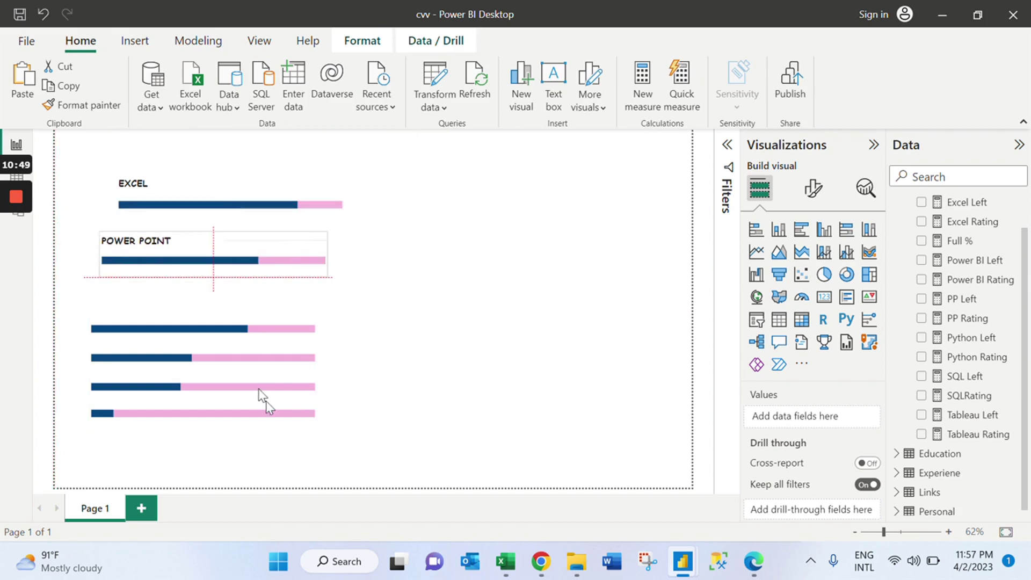
left_click(426, 306)
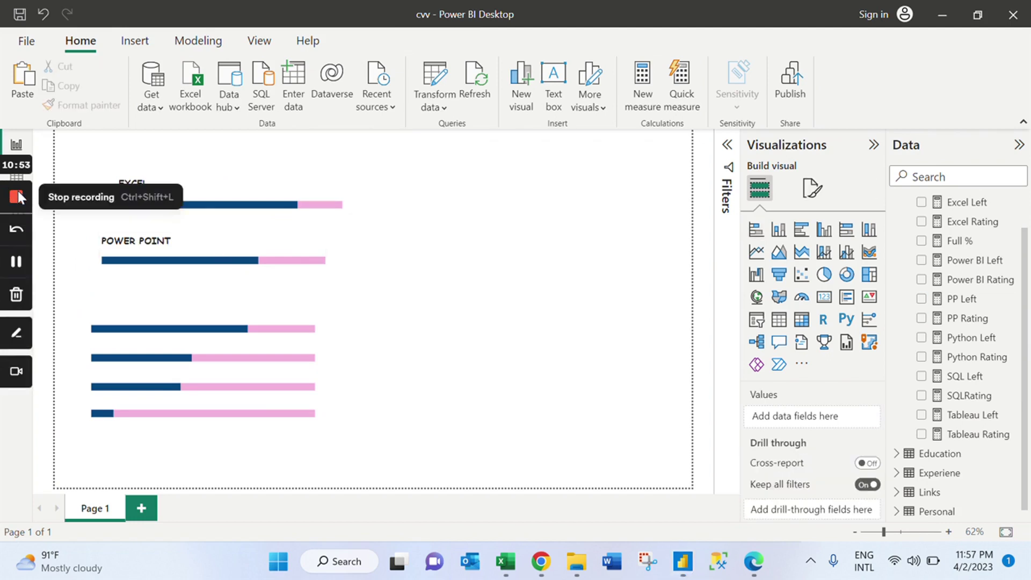
left_click(16, 193)
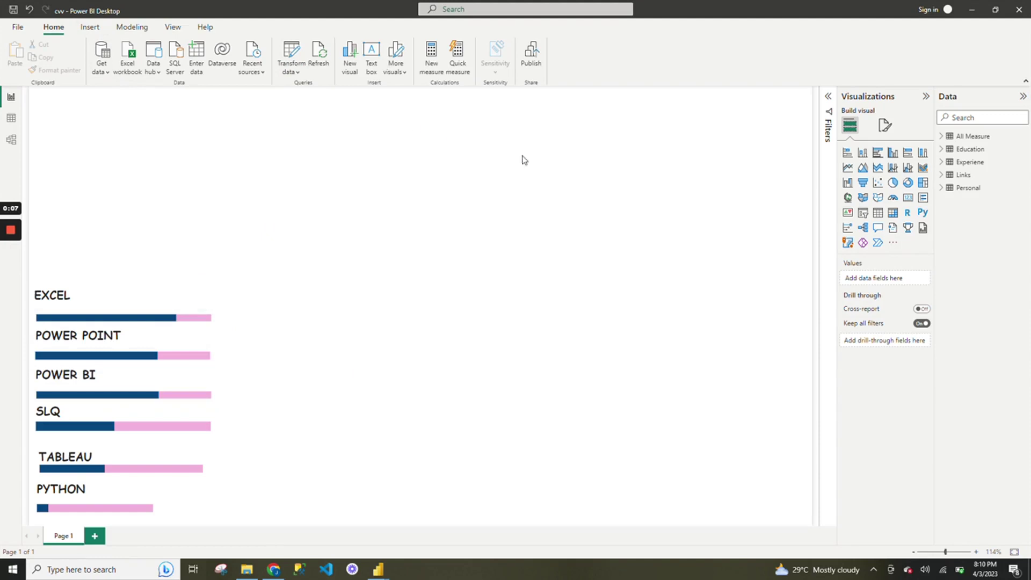
Set the Slide1 image from the yt folder as the page's canvas background image.
left_click(885, 128)
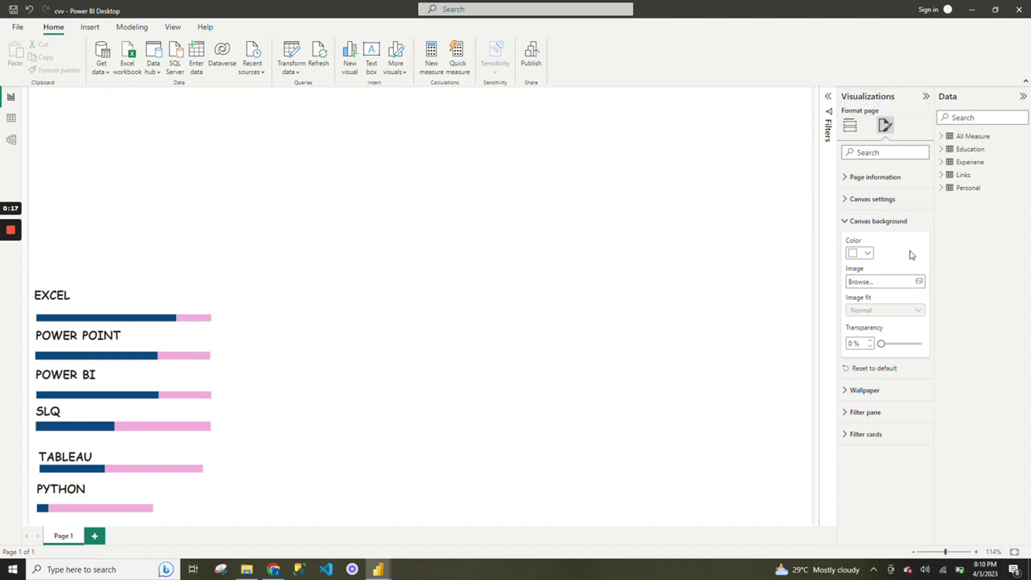
left_click(885, 224)
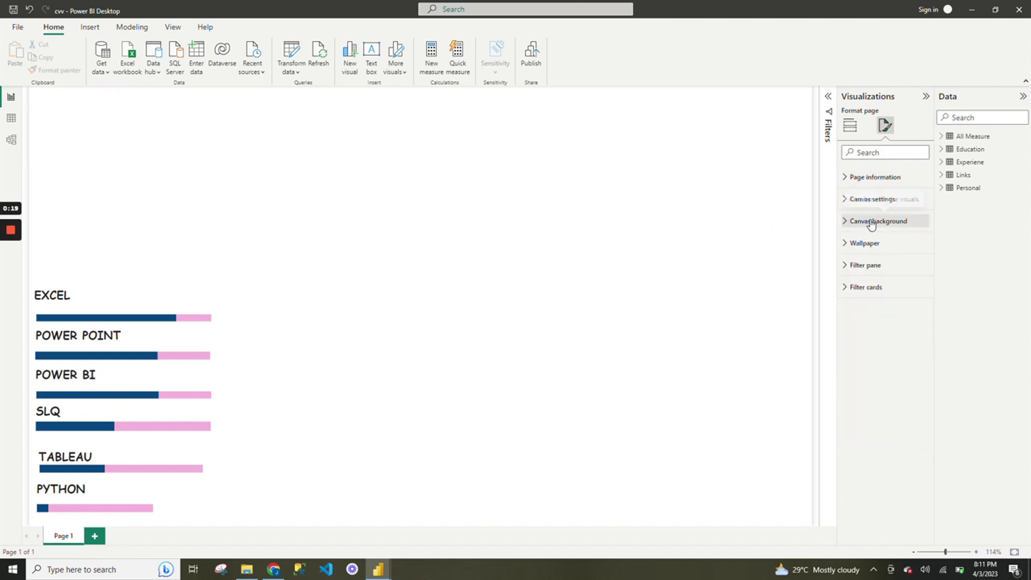
left_click(889, 224)
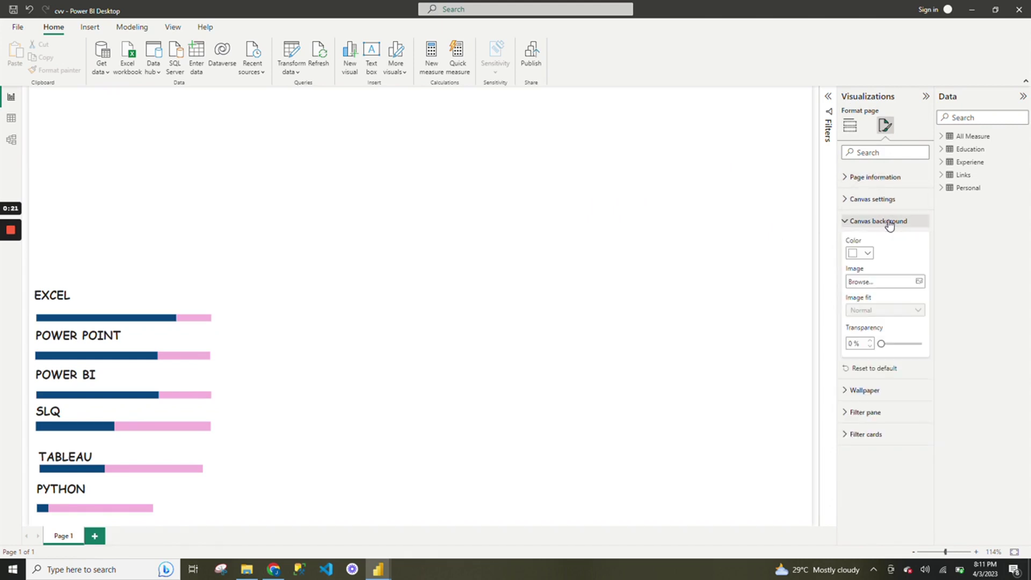
left_click(918, 284)
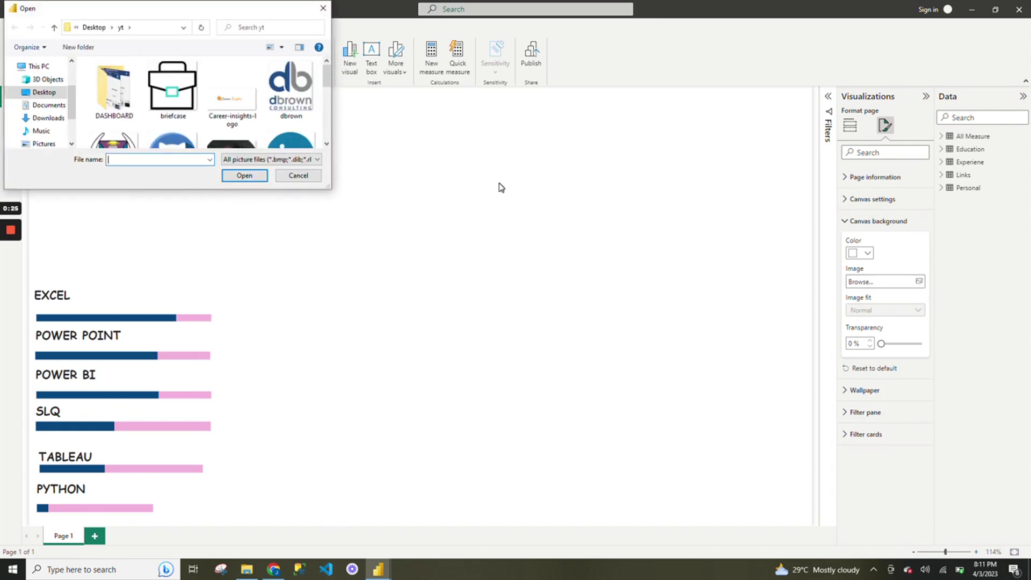
left_click_drag(328, 86, 328, 119)
left_click(286, 93)
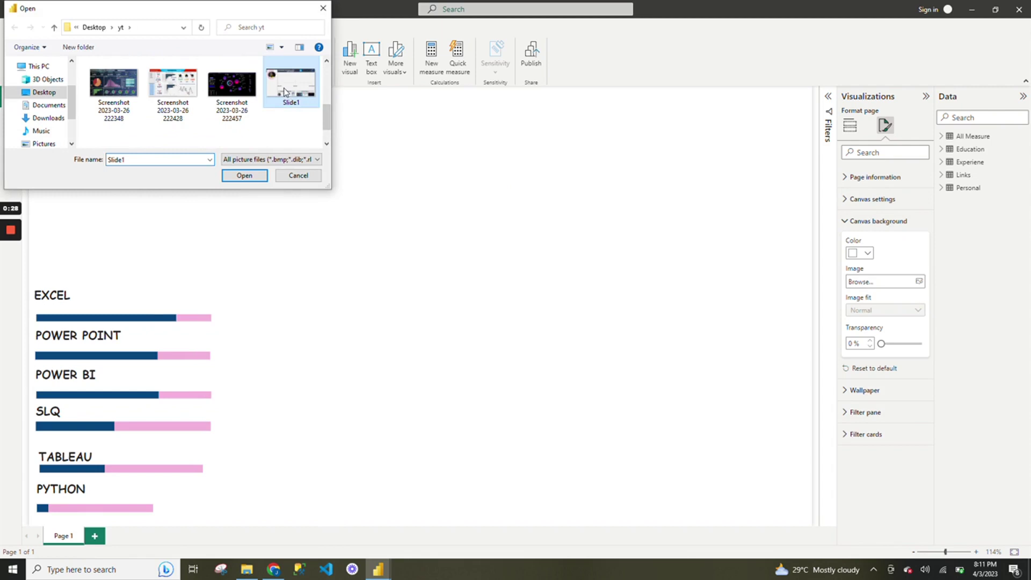
left_click(252, 177)
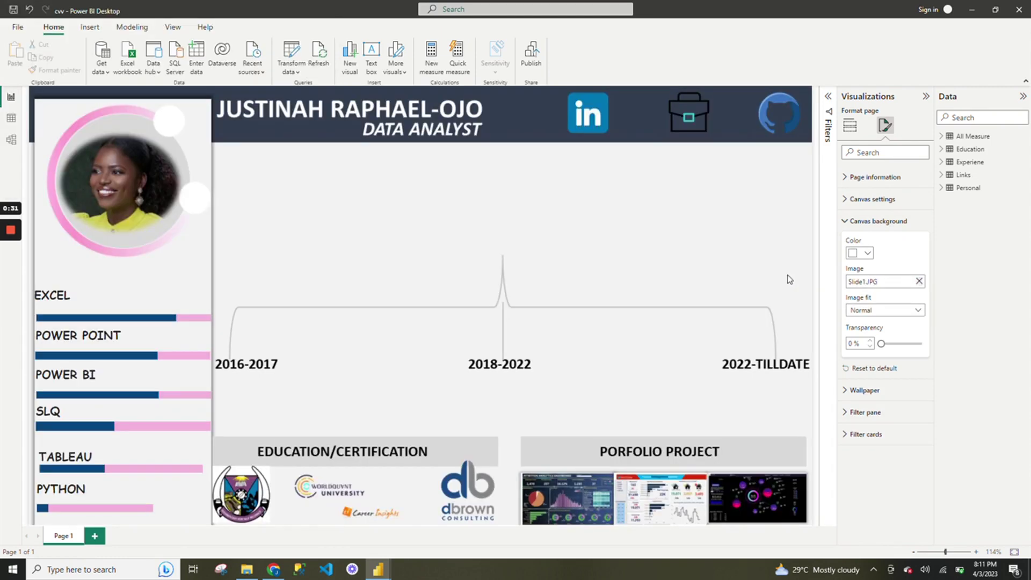
Test the background Transparency slider at 100% and return it to 0%.
left_click(882, 344)
left_click_drag(895, 344, 936, 344)
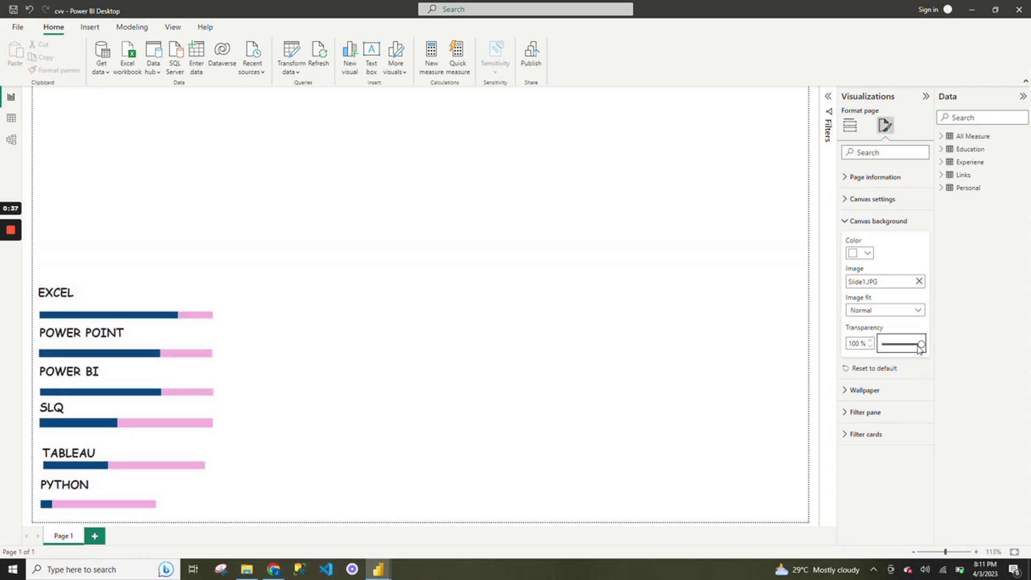
left_click_drag(921, 344, 877, 350)
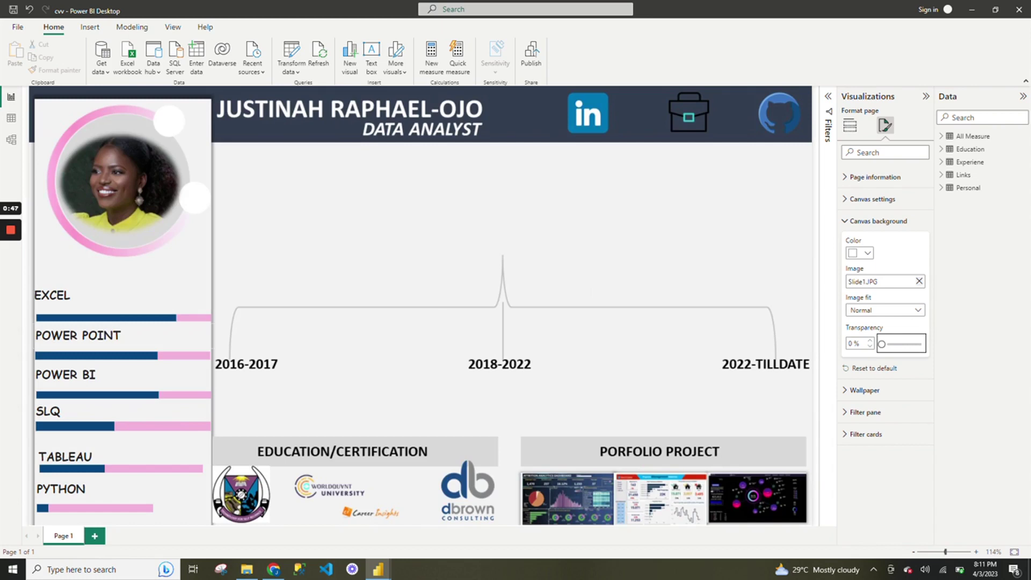
Widen the PYTHON skill bar further to the right.
left_click(199, 516)
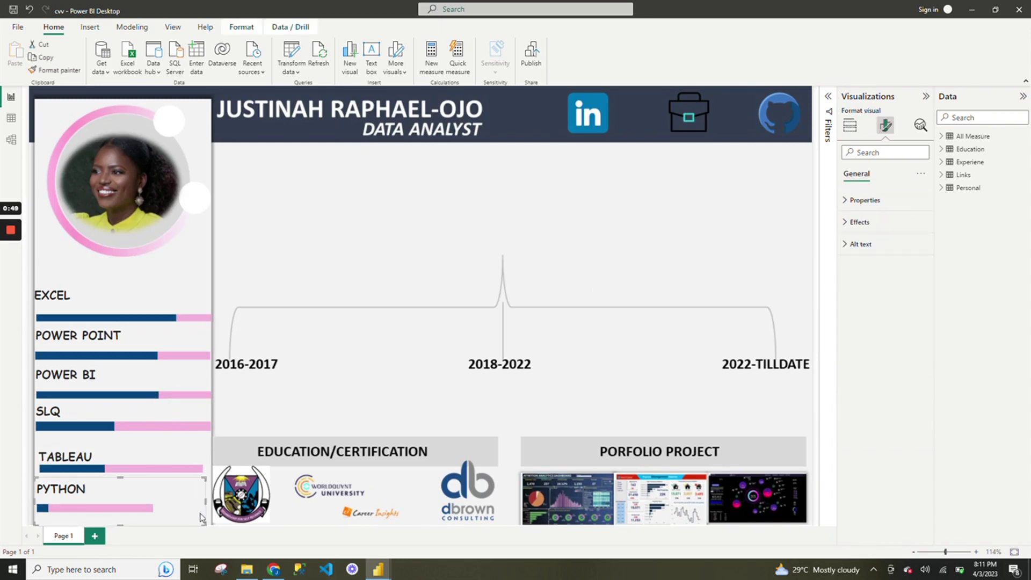
left_click_drag(203, 521, 258, 525)
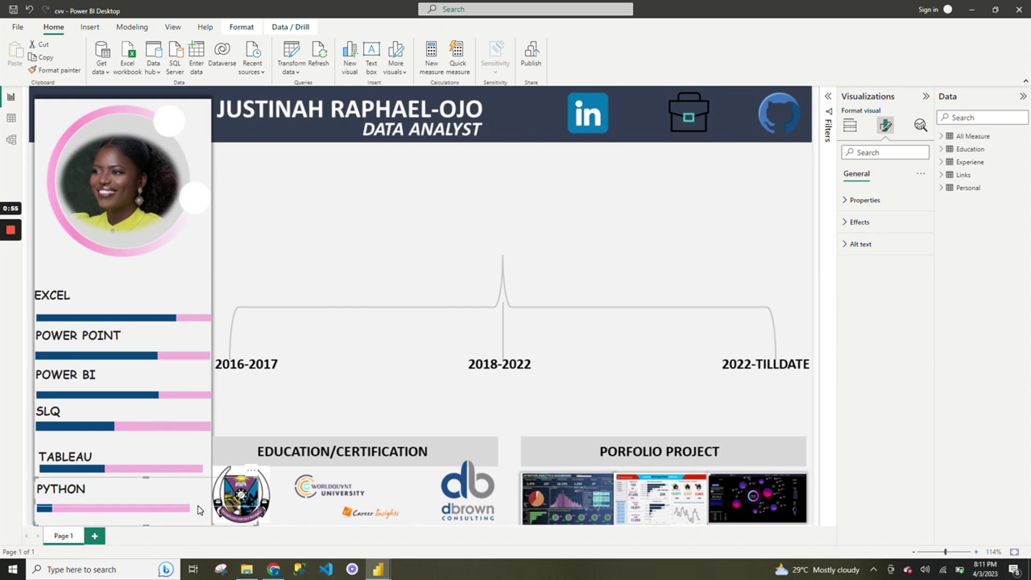
left_click(204, 522)
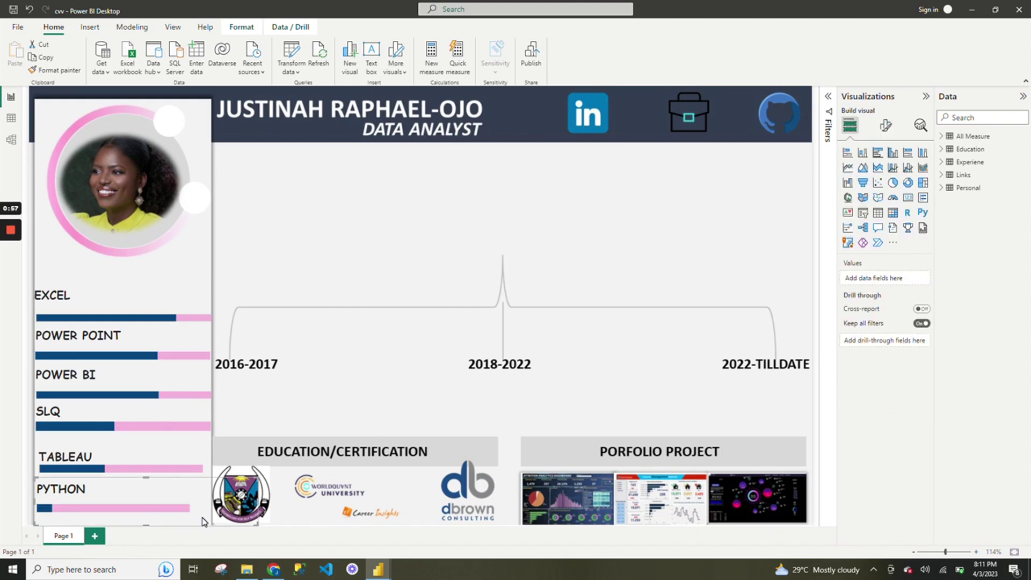
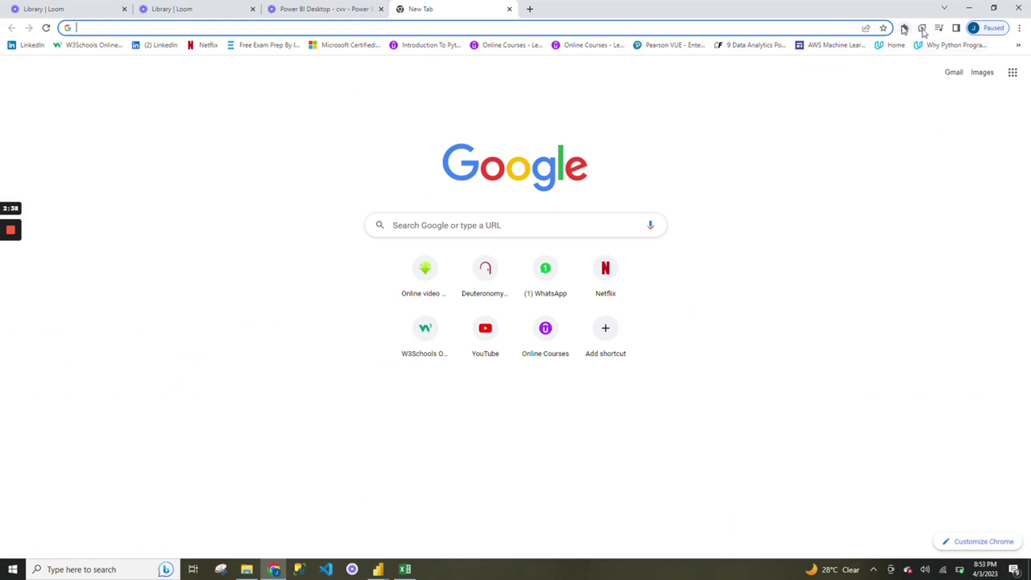
Dismiss Chrome's bookmarks and search suggestion dropdowns, then switch to the Excel links workbook.
left_click(1018, 45)
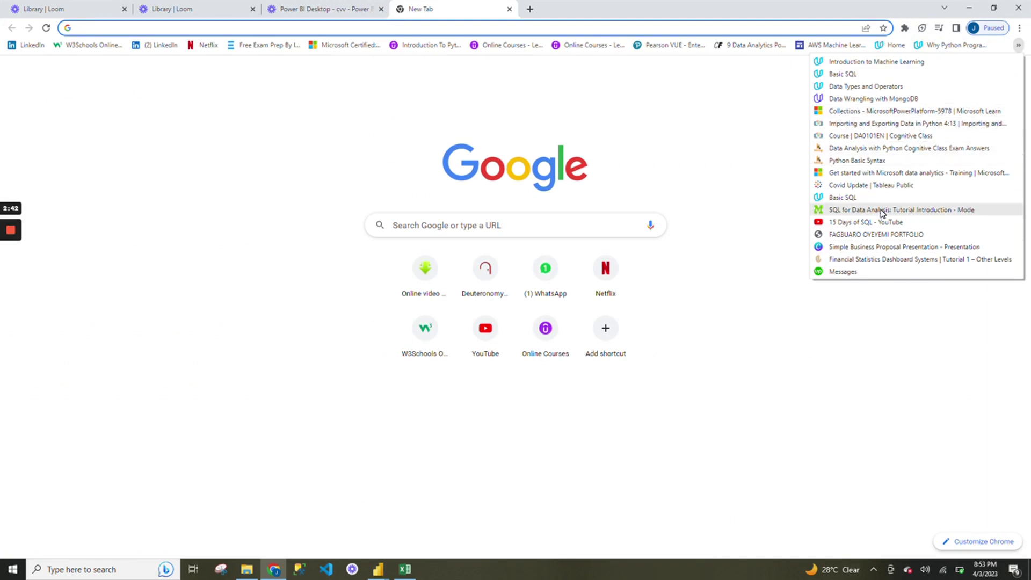
left_click(713, 31)
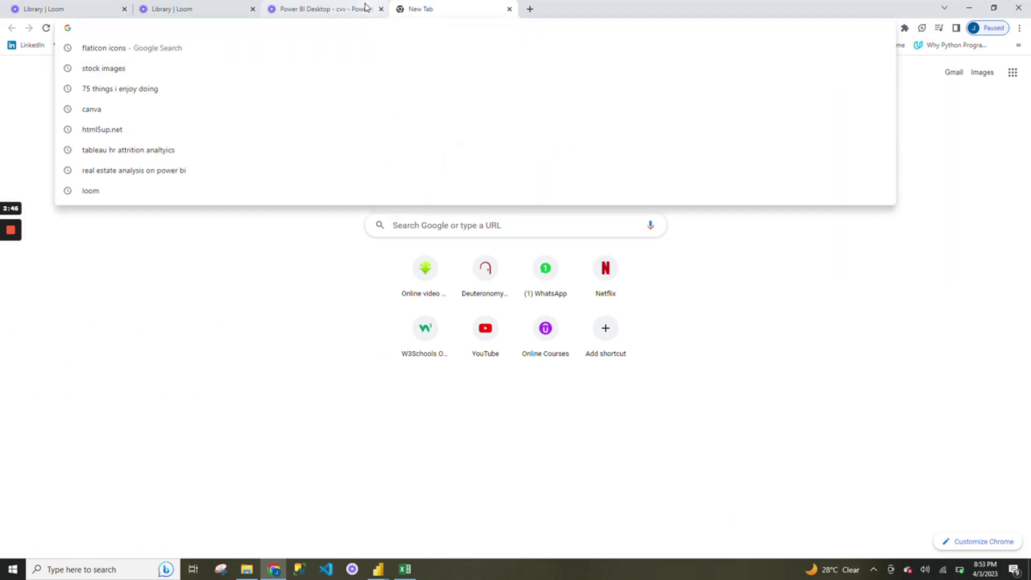
left_click(313, 321)
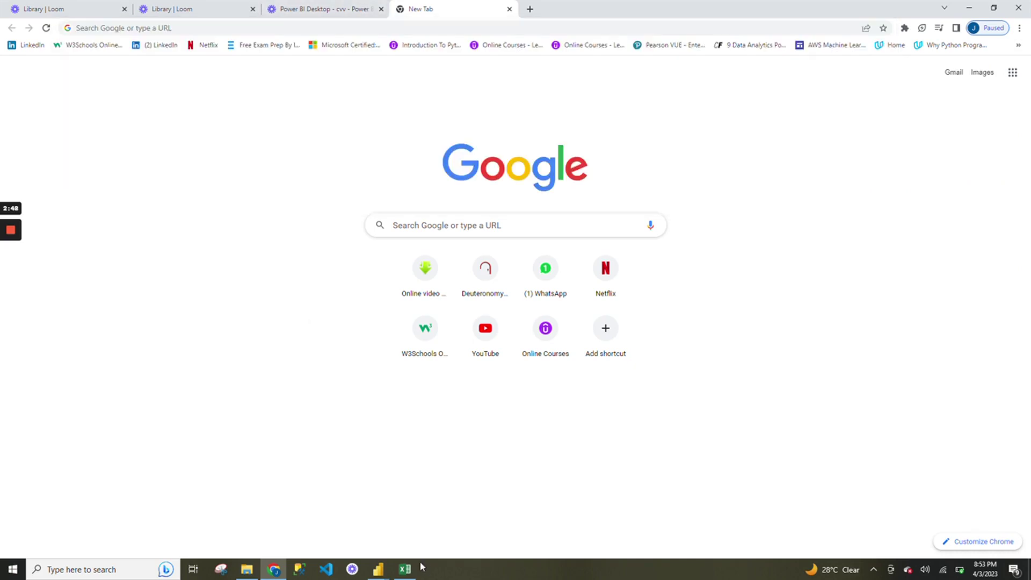
left_click(405, 569)
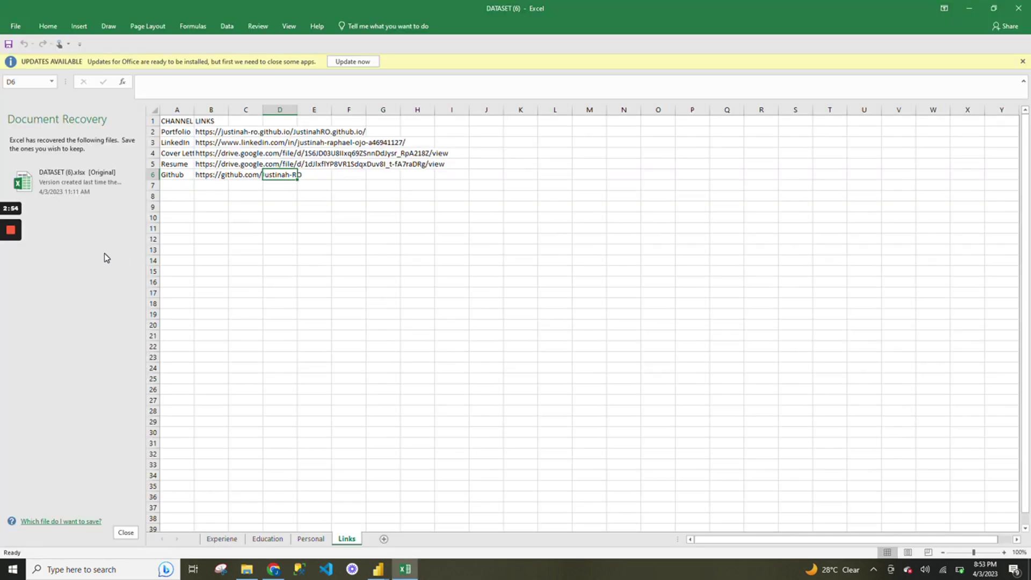
Close Document Recovery, copy the LinkedIn link from cell B3, and return to Power BI.
left_click(15, 233)
key("F1")
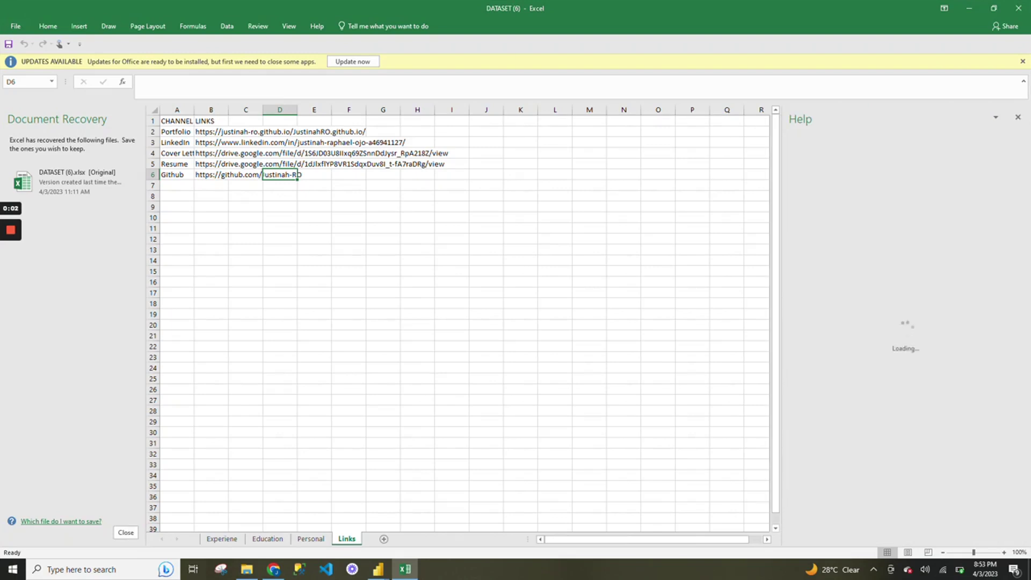
left_click(125, 532)
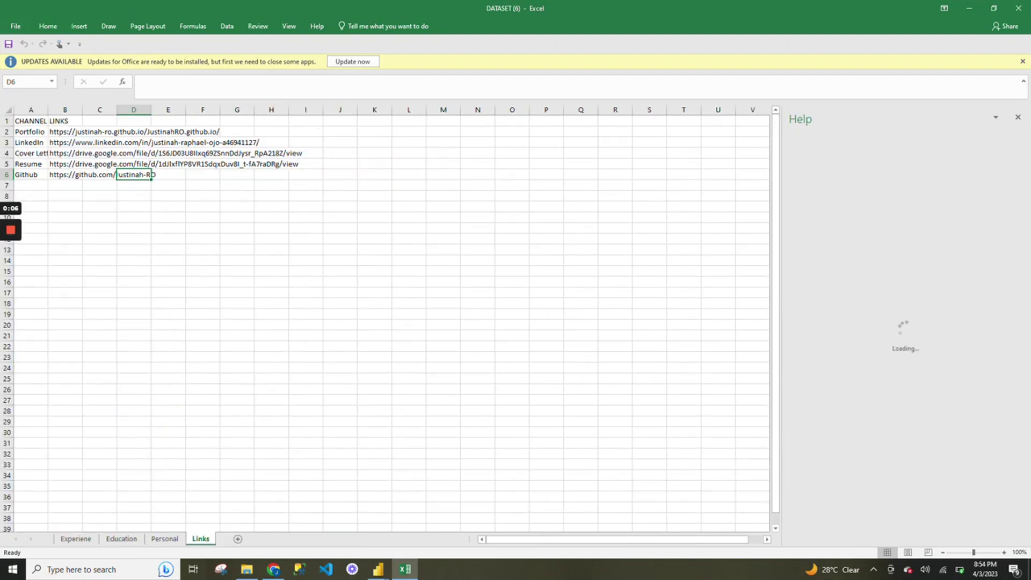
left_click(82, 142)
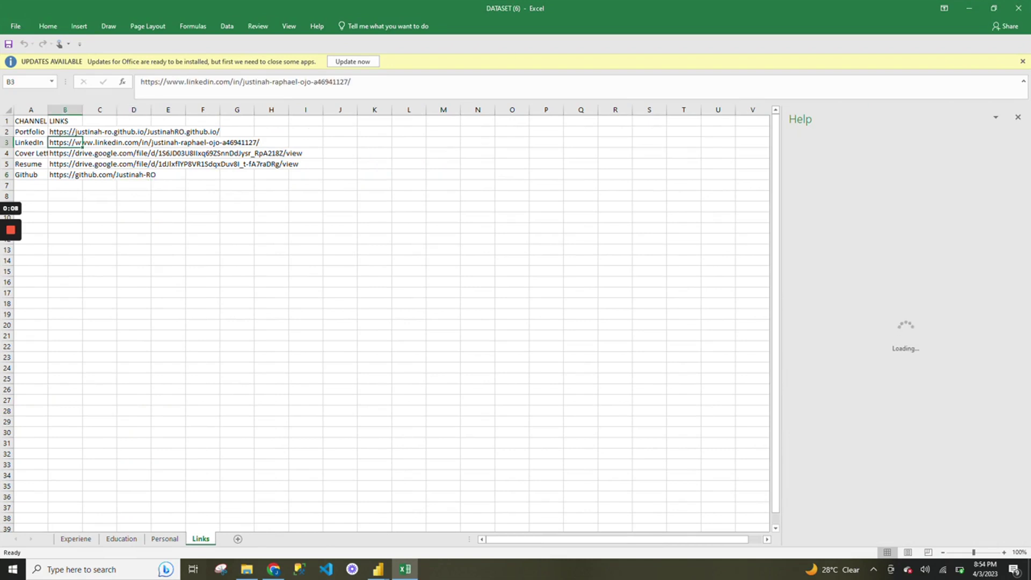
key("ctrl+c")
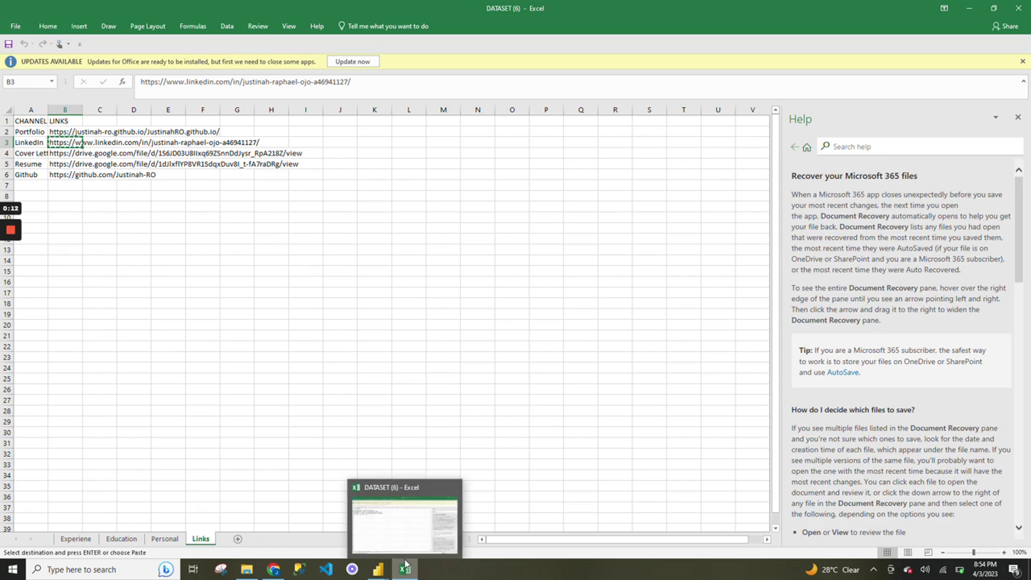
mouse_move(378, 571)
left_click(429, 504)
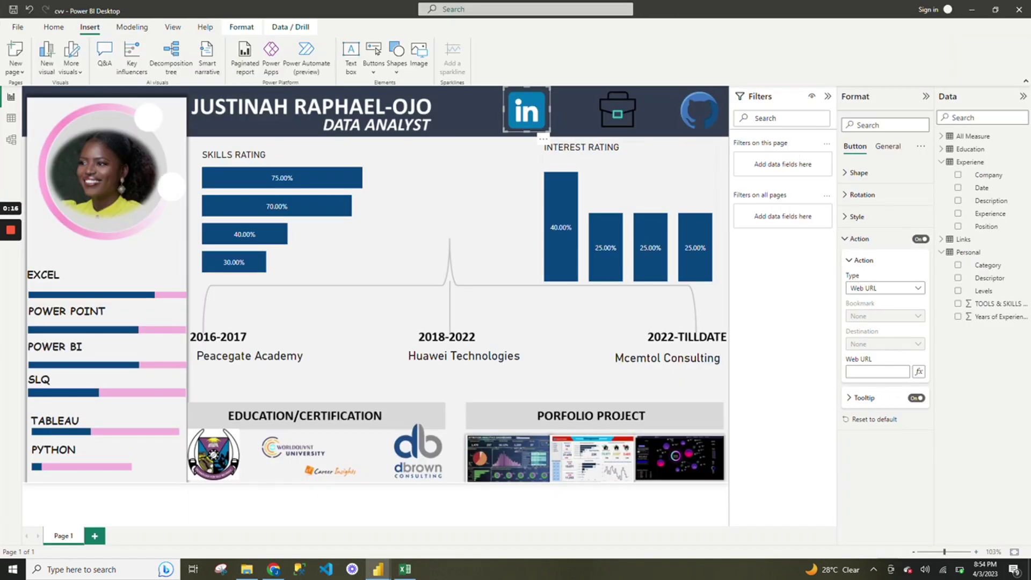
Paste the LinkedIn profile address into the LinkedIn button's Web URL action field.
left_click(878, 371)
key("ctrl+v")
left_click(553, 156)
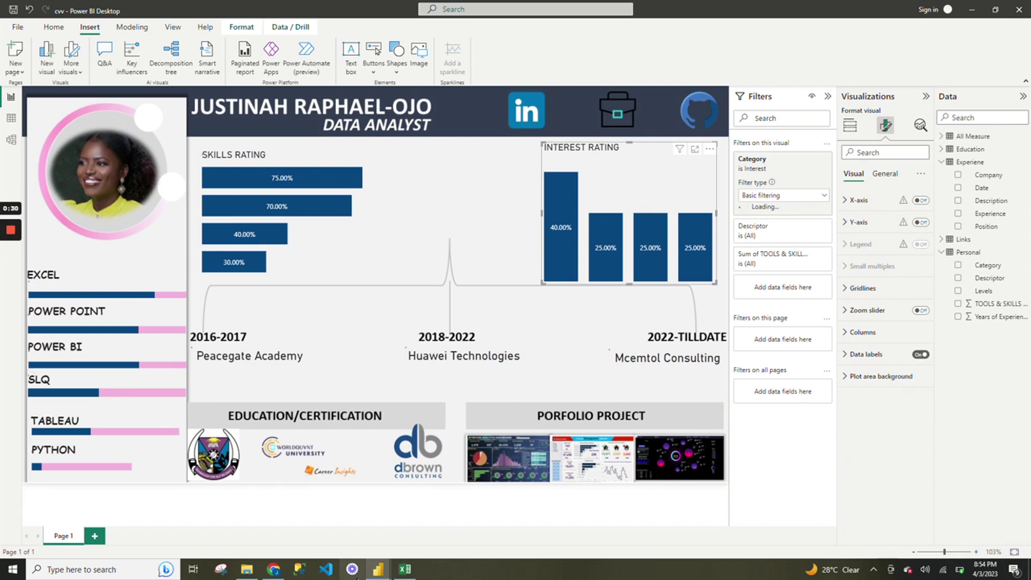
Reselect the LinkedIn button and follow its link to test it.
mouse_move(12, 301)
left_click(529, 113)
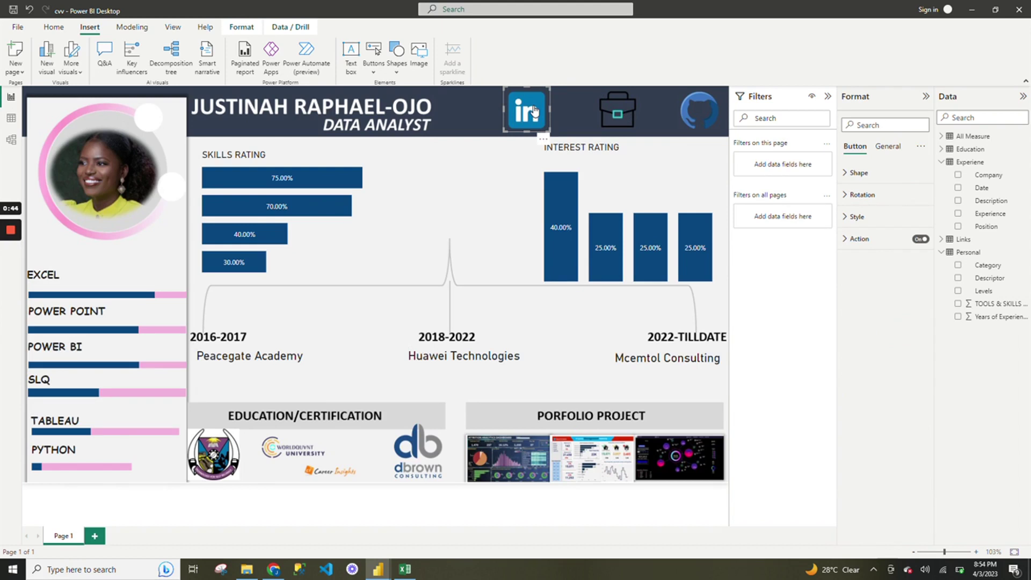
key("Tab")
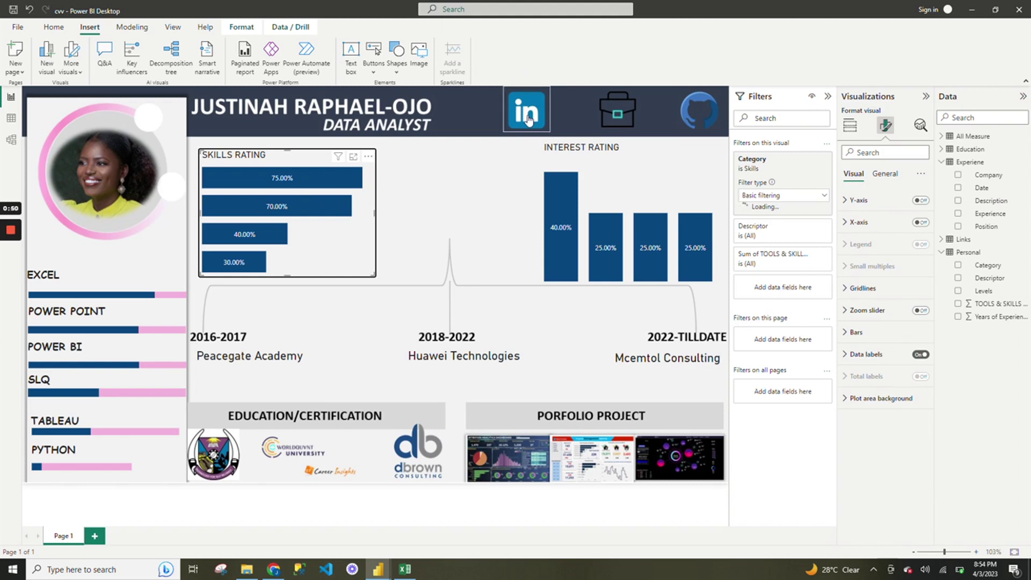
left_click(528, 120)
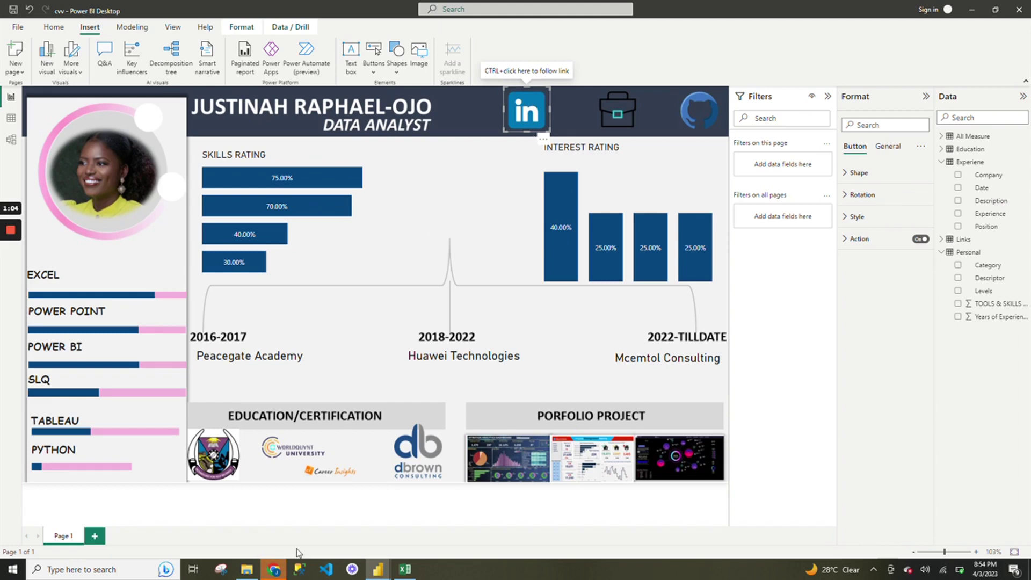
Check the opened LinkedIn profile, close the Loom and duplicate LinkedIn tabs, then return to Excel.
mouse_move(276, 572)
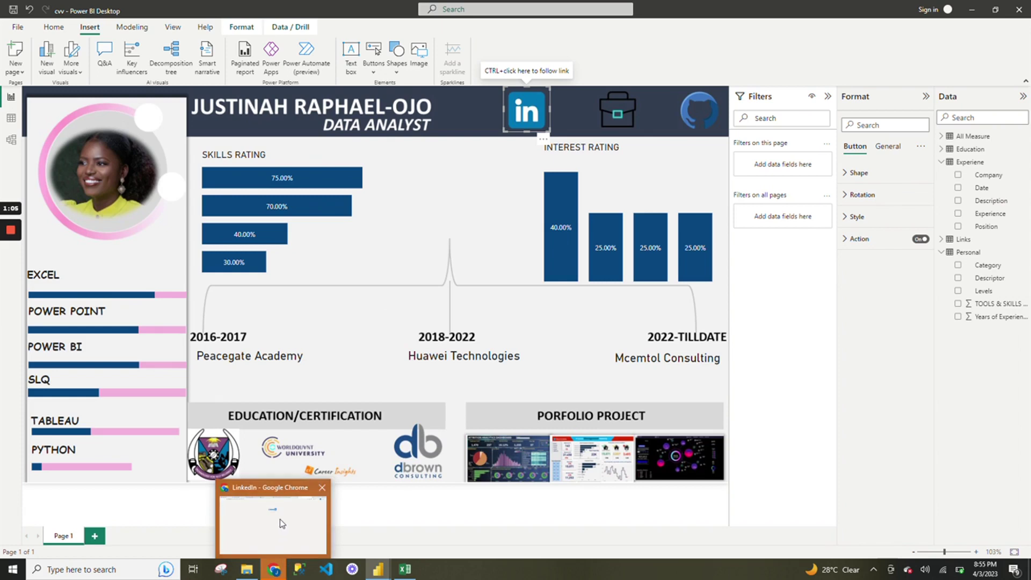
left_click(280, 519)
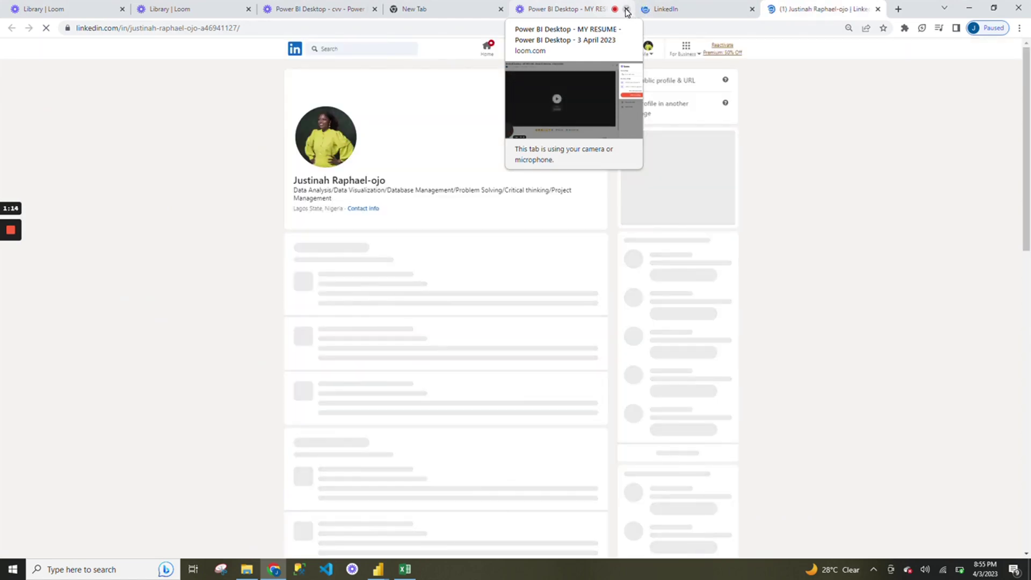
left_click(626, 10)
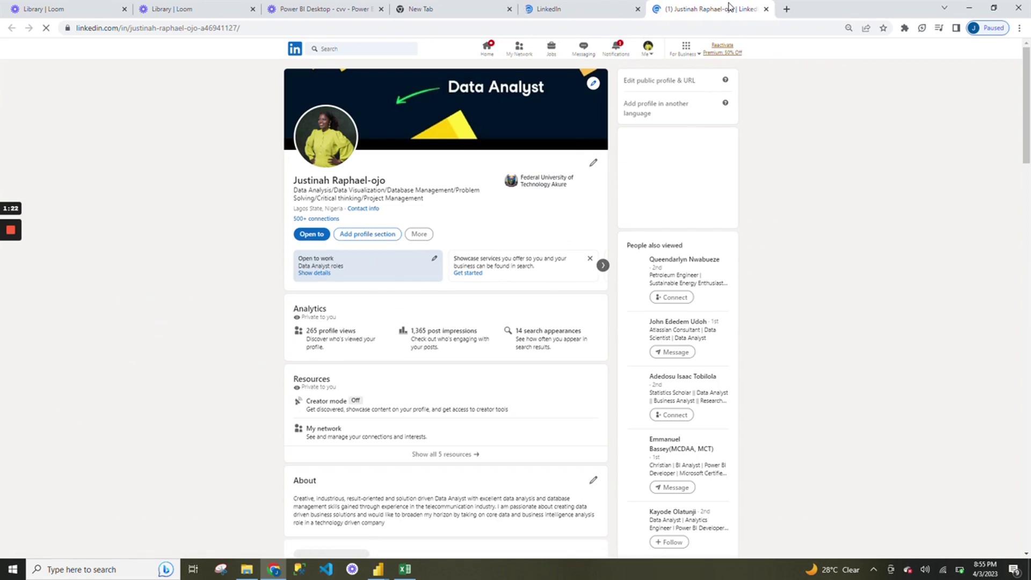
left_click(767, 9)
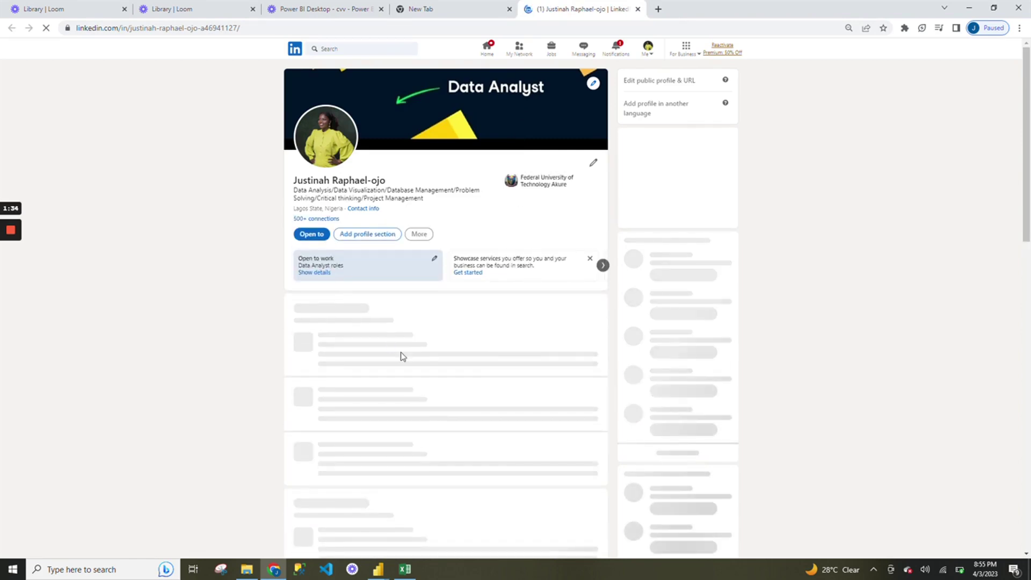
mouse_move(405, 569)
left_click(374, 517)
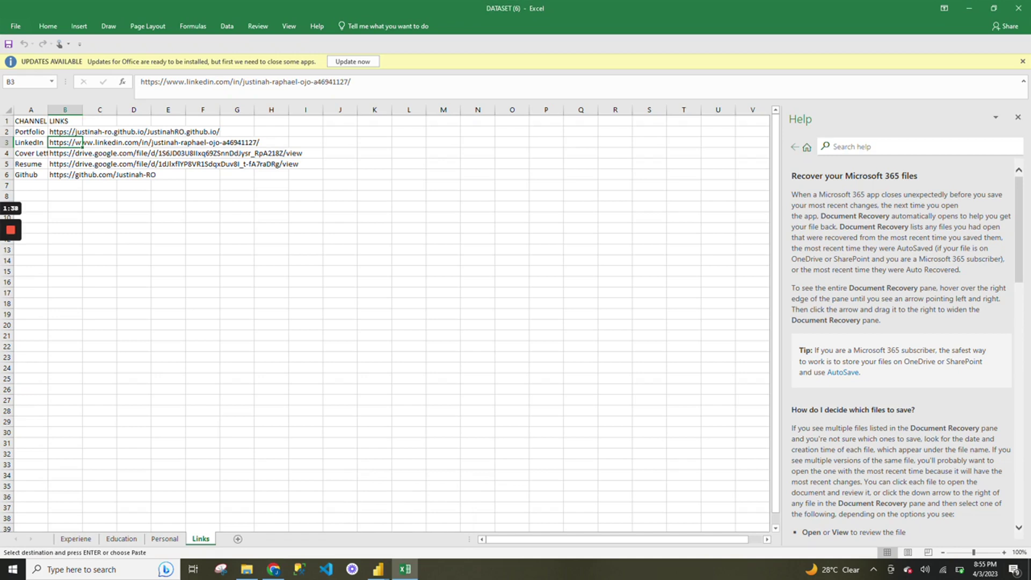
Copy the portfolio web address from cell B2 and switch back to the Power BI report.
left_click(31, 132)
left_click(65, 132)
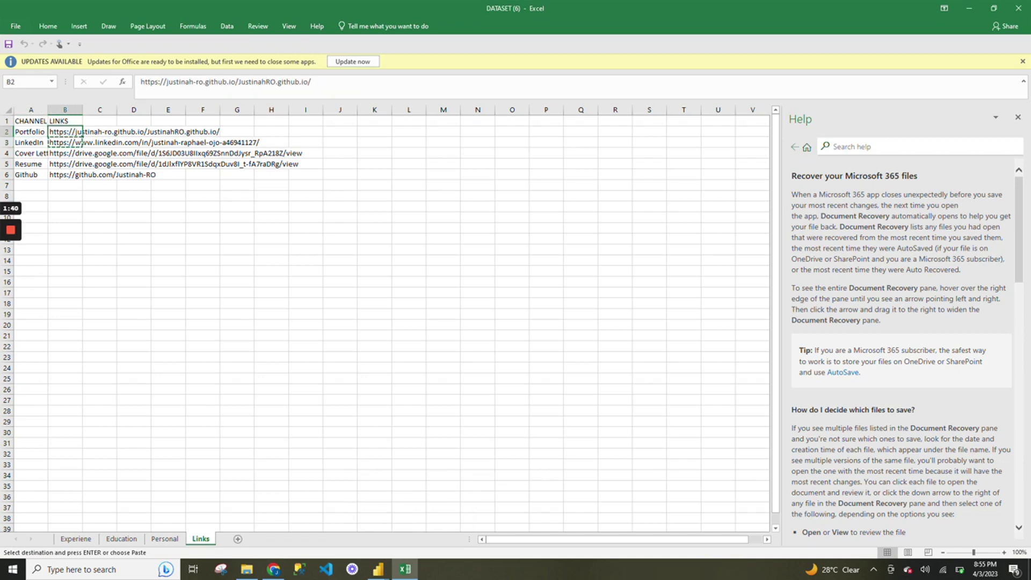
key("ctrl+c")
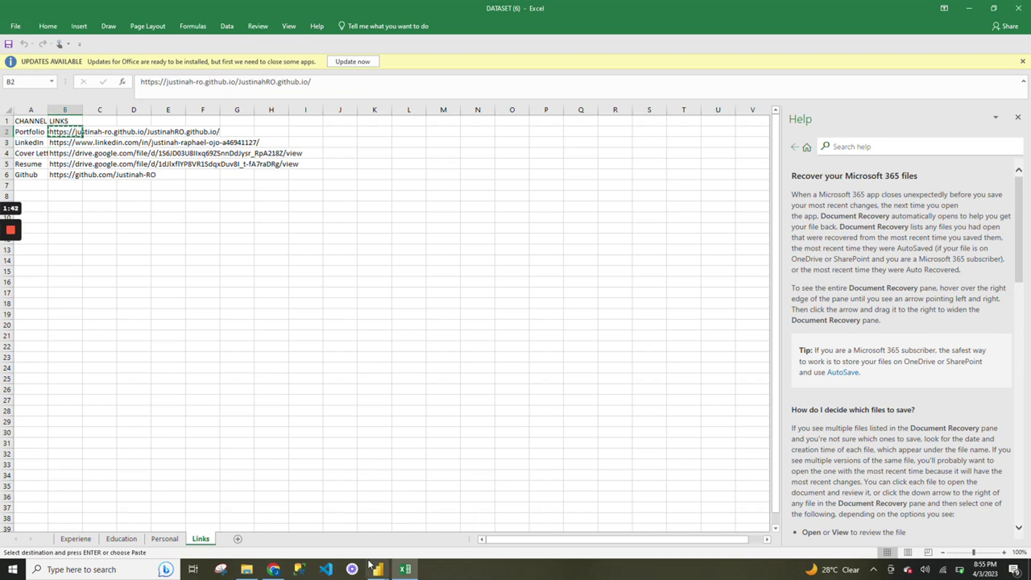
mouse_move(378, 568)
left_click(415, 537)
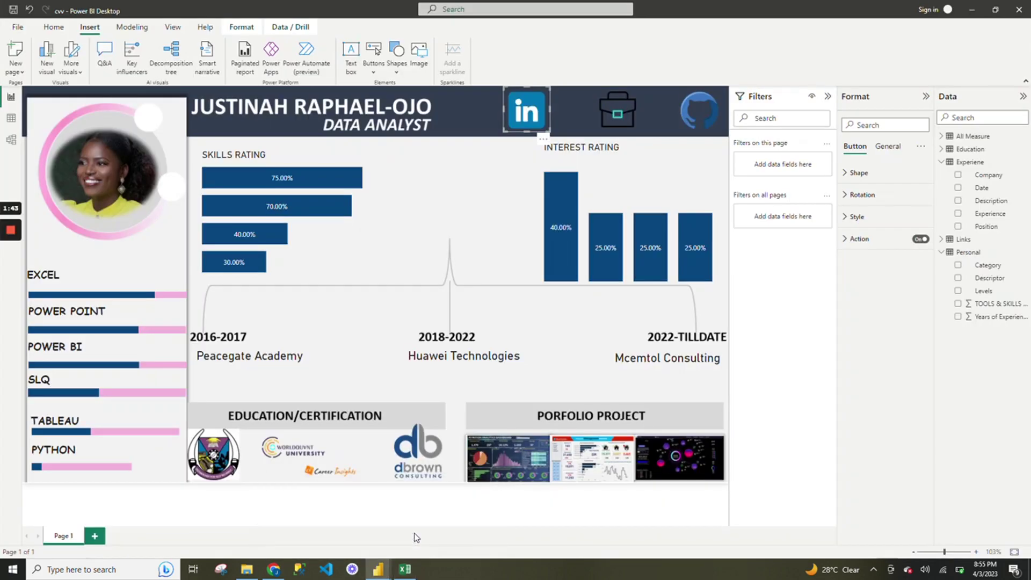
Turn on the briefcase button's action as a Web URL with the pasted portfolio address.
left_click(628, 117)
left_click(870, 242)
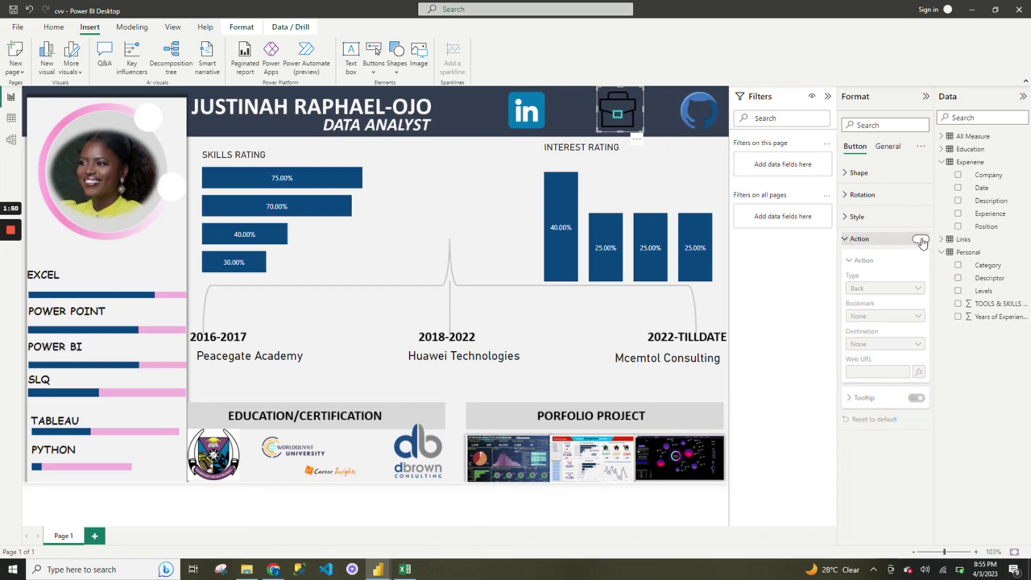
left_click(920, 240)
left_click(902, 294)
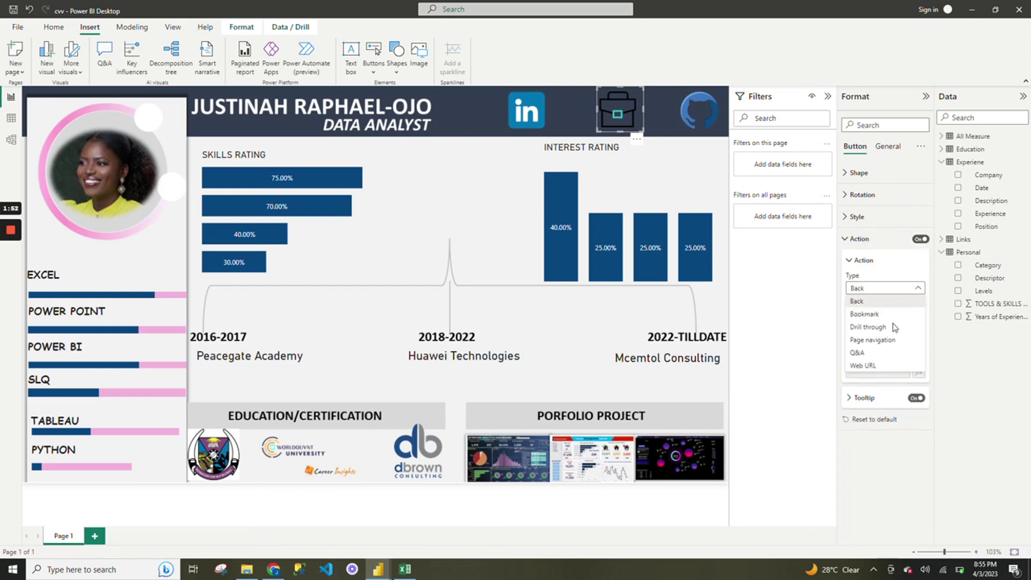
left_click(884, 370)
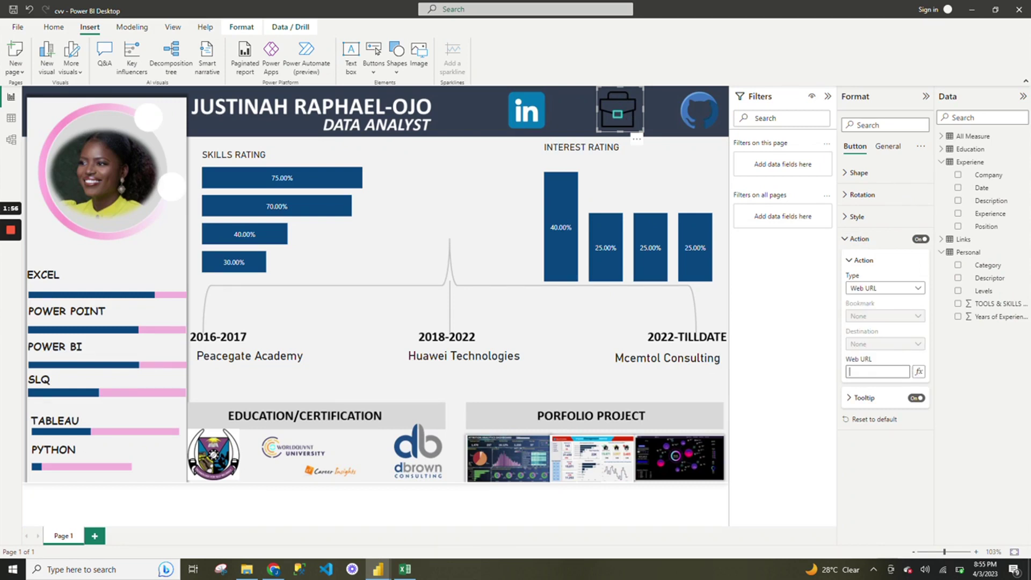
key("ctrl+v")
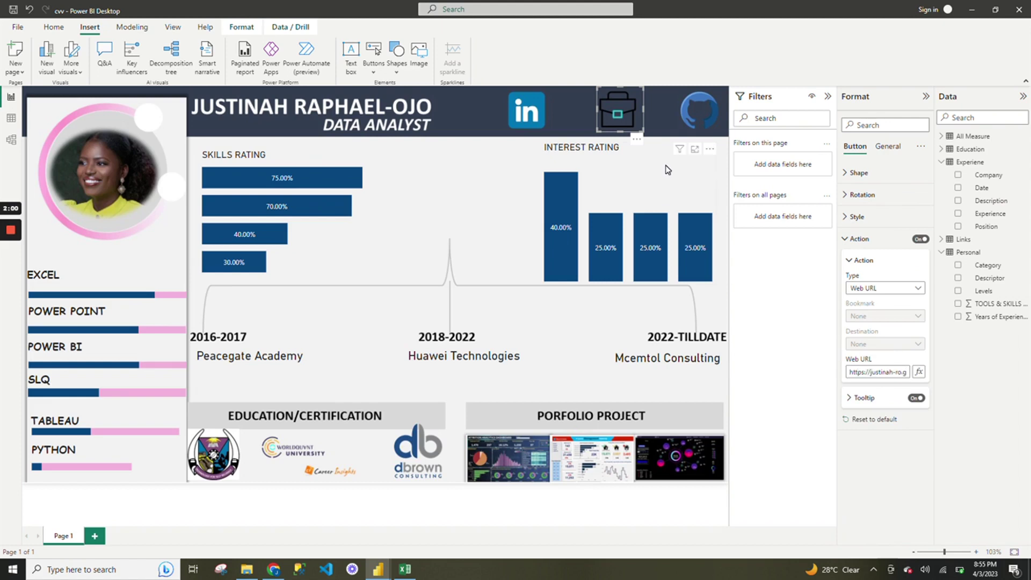
left_click(650, 155)
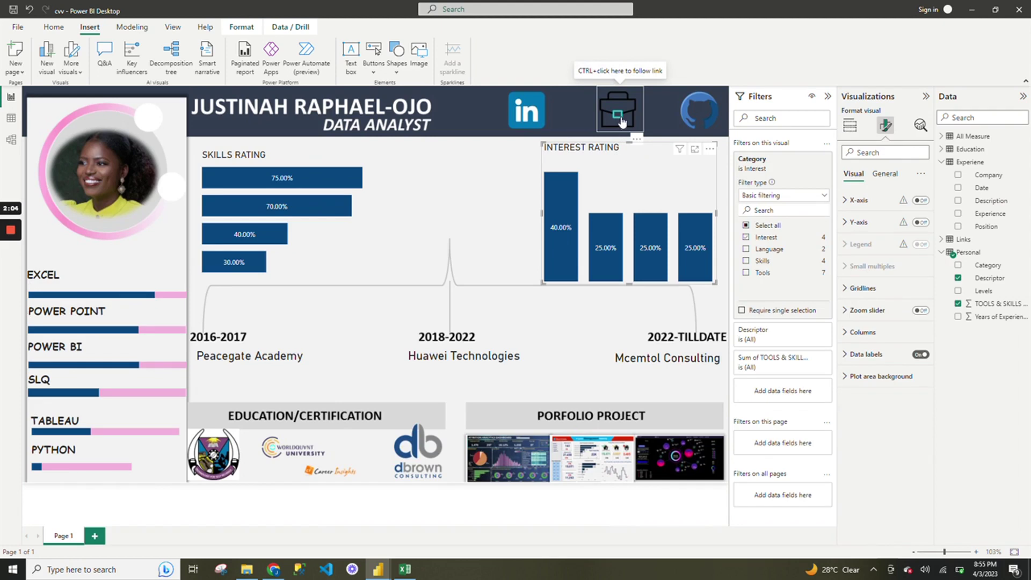
Follow the briefcase button's link and view the opened portfolio site in the browser.
left_click(621, 123, "ctrl")
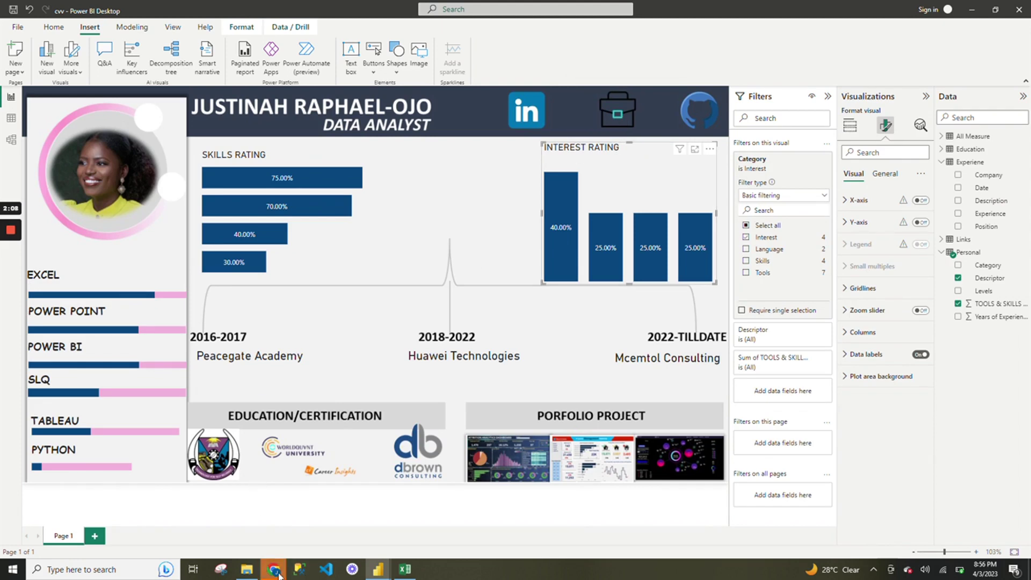
mouse_move(279, 573)
left_click(278, 519)
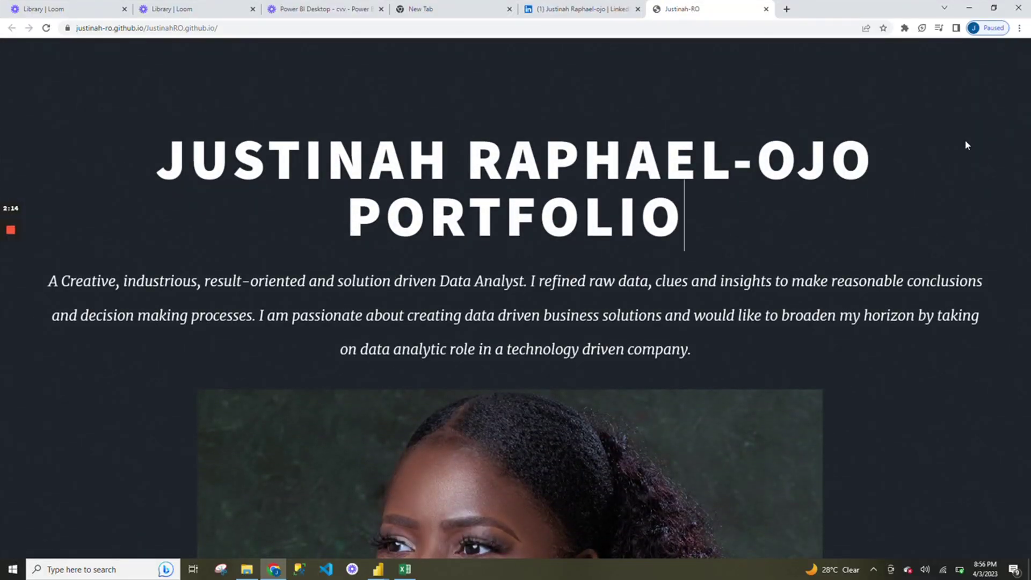
Scroll through the portfolio site's projects, dismiss the battery warning, and return to Power BI.
scroll(965, 142, "down", 8)
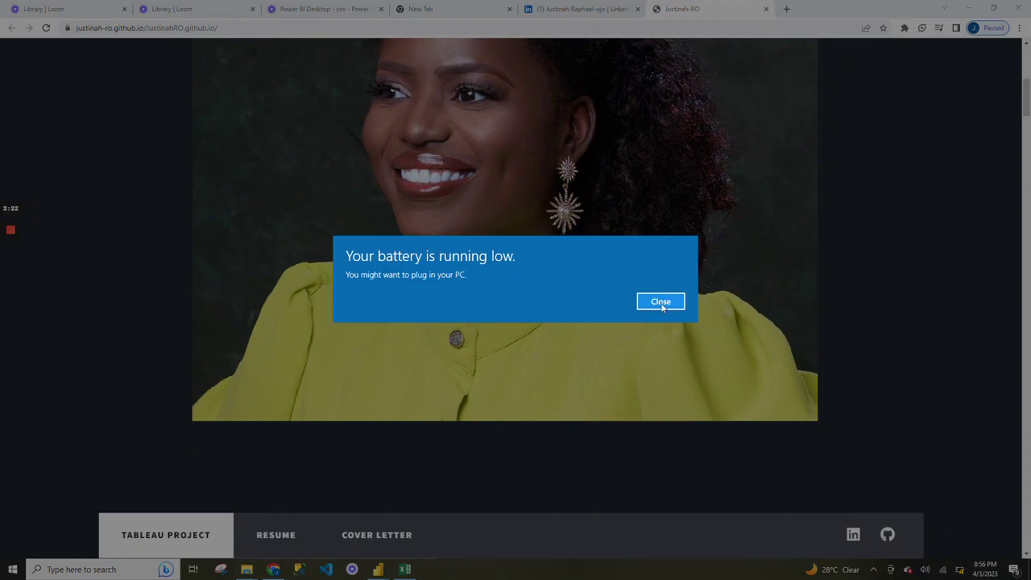
left_click(661, 302)
mouse_move(13, 231)
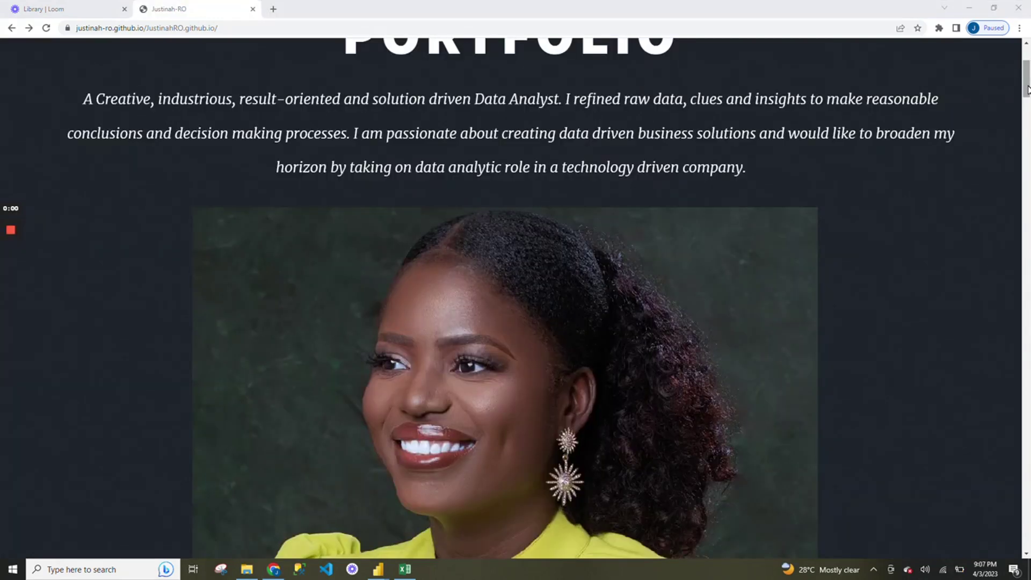
left_click_drag(1027, 88, 1026, 171)
scroll(991, 485, "down", 5)
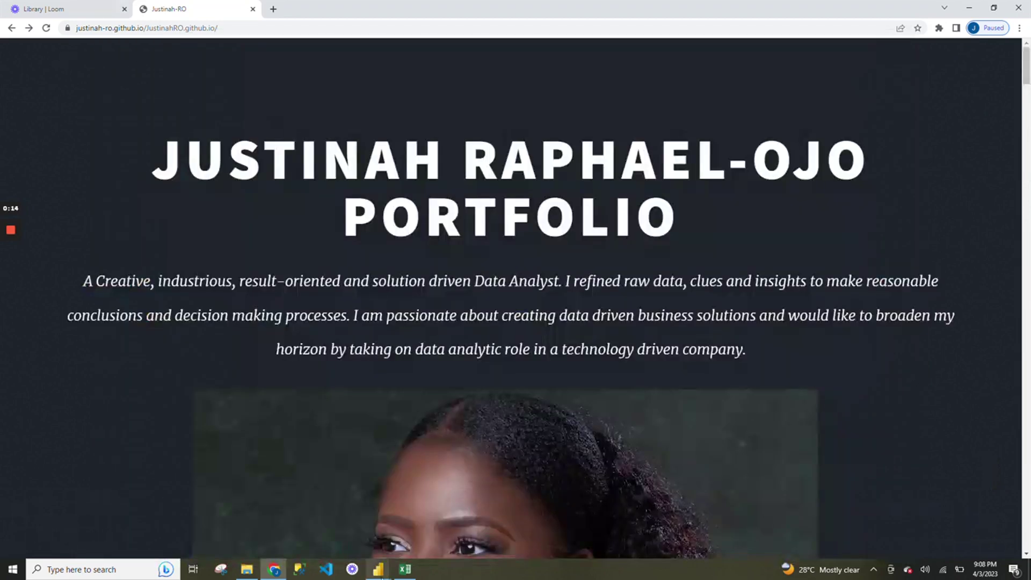
left_click(378, 570)
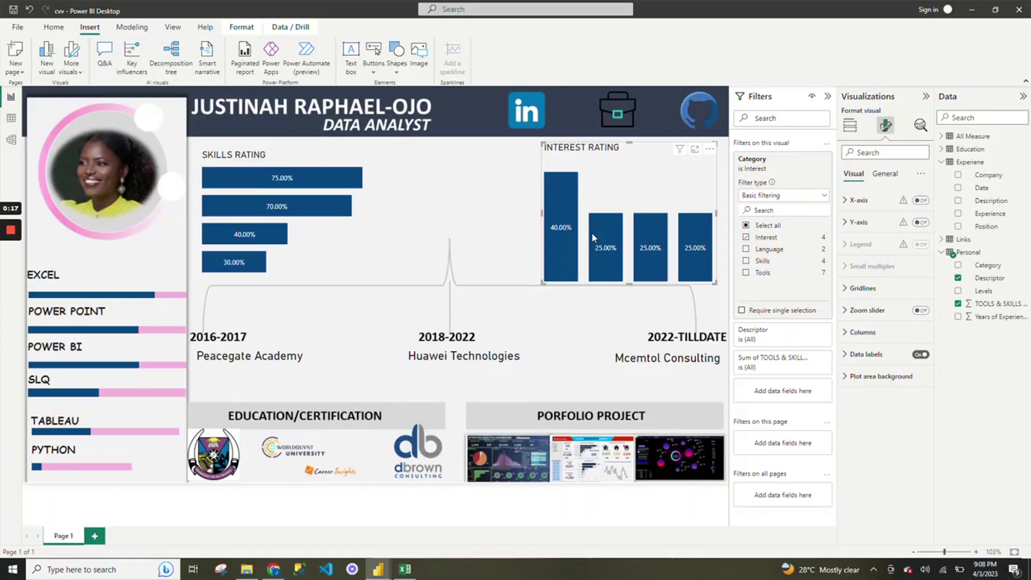
Select the GitHub icon button, then copy the GitHub profile address from Excel cell B6.
left_click(708, 120)
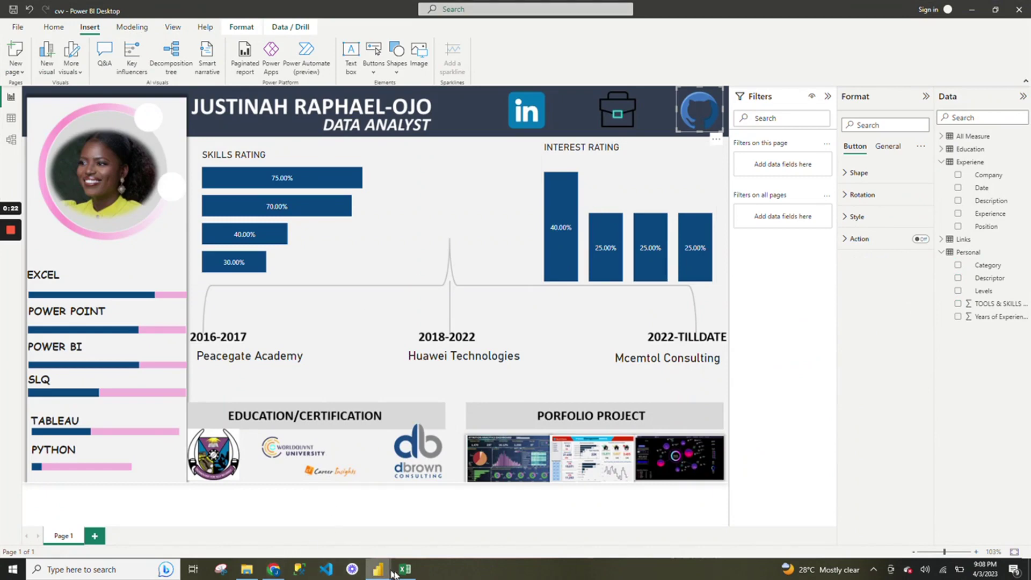
mouse_move(405, 569)
left_click(383, 545)
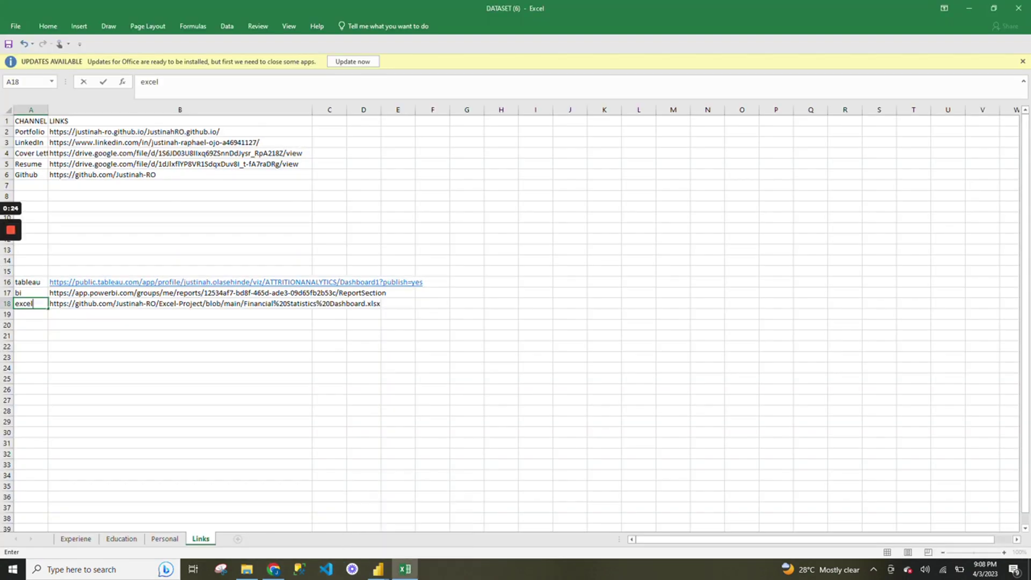
left_click(143, 174)
key("ctrl+c")
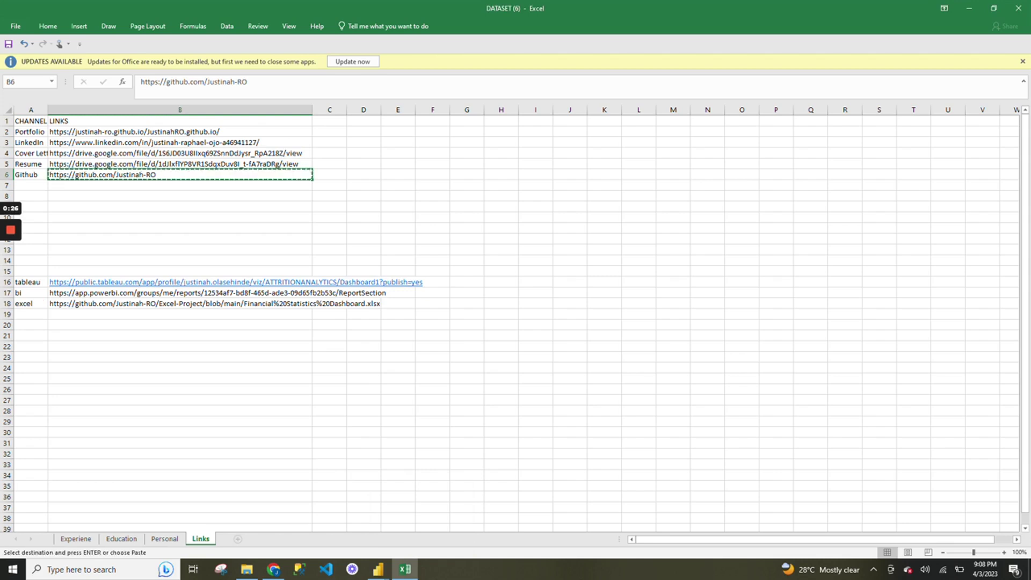
mouse_move(379, 571)
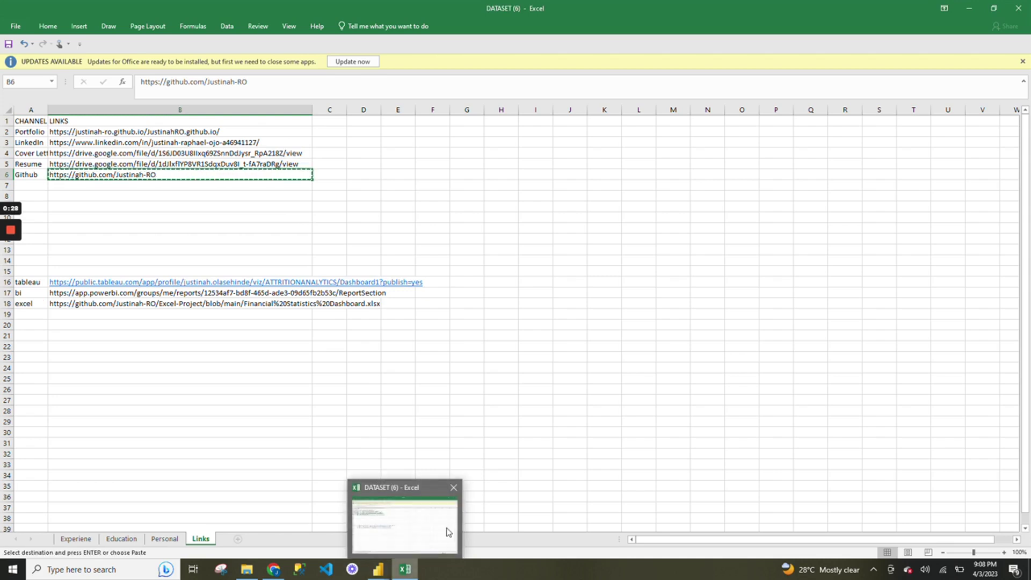
left_click(434, 518)
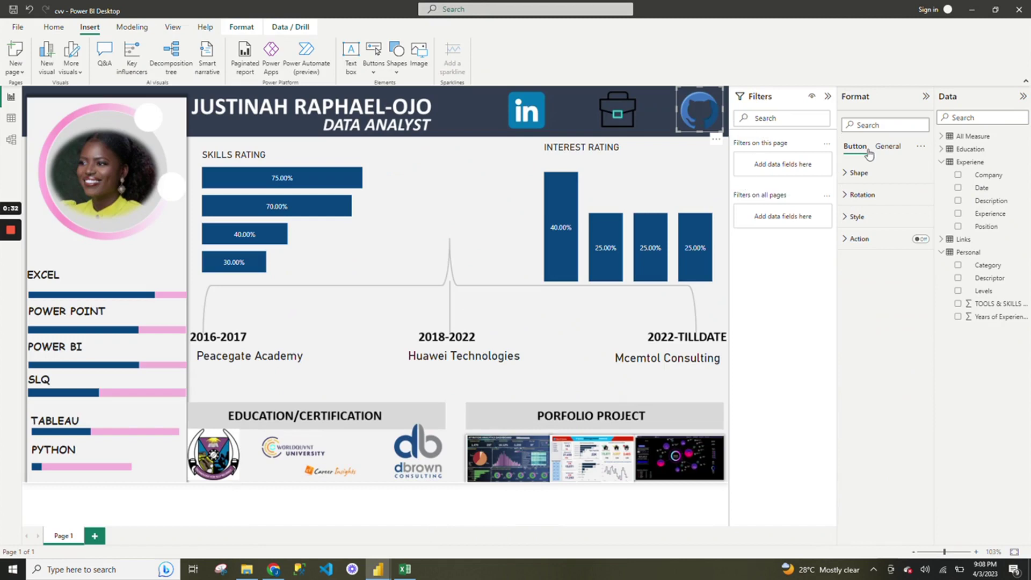
Switch the GitHub button's Action On and choose Web URL as its type.
left_click(894, 245)
left_click(921, 240)
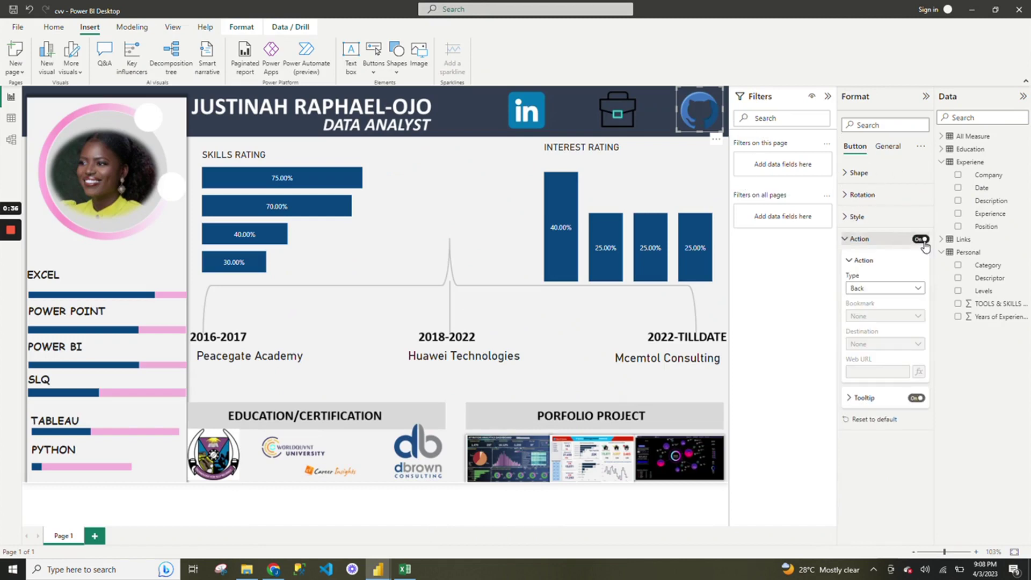
left_click(914, 290)
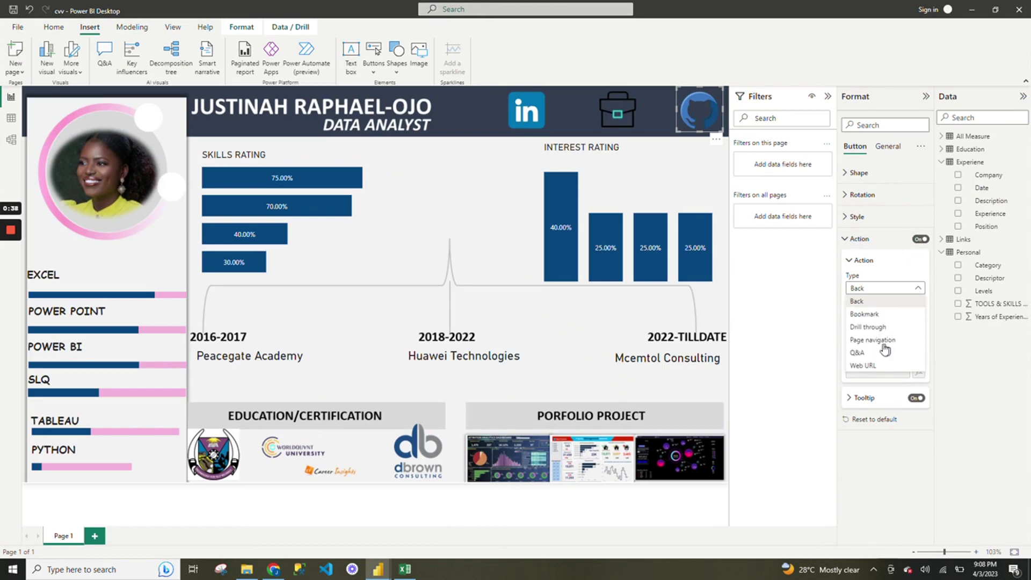
left_click(869, 367)
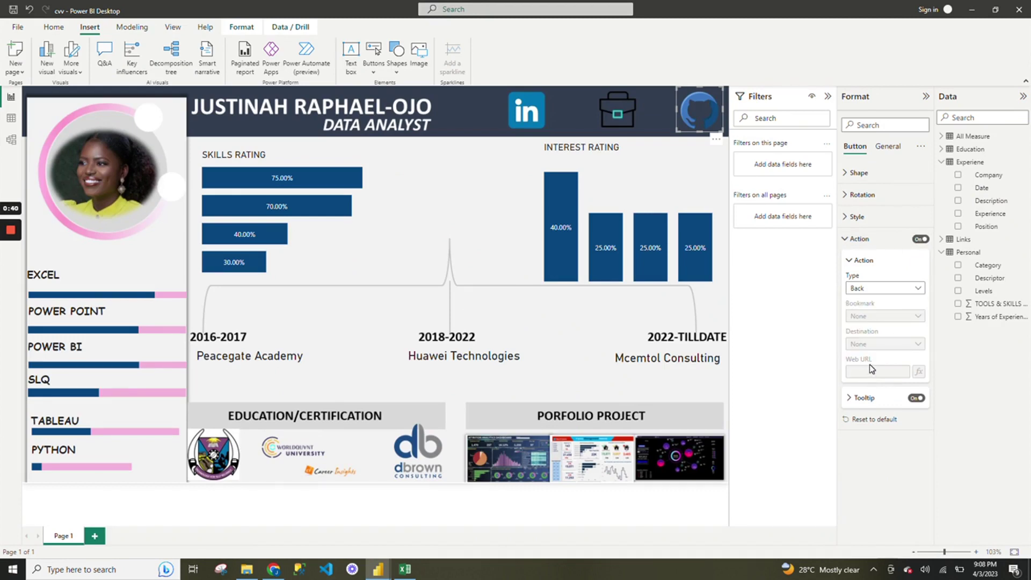